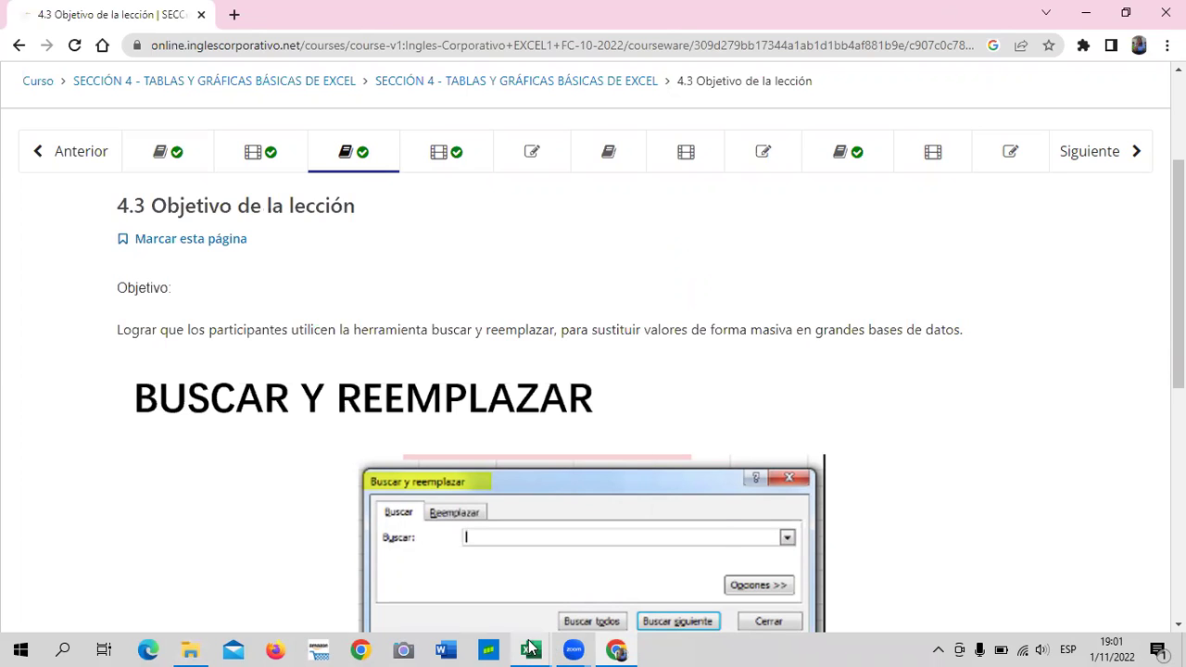
# - Bring the Tabla Excel workbook to the front from its taskbar preview
pyautogui.moveTo(531, 650)
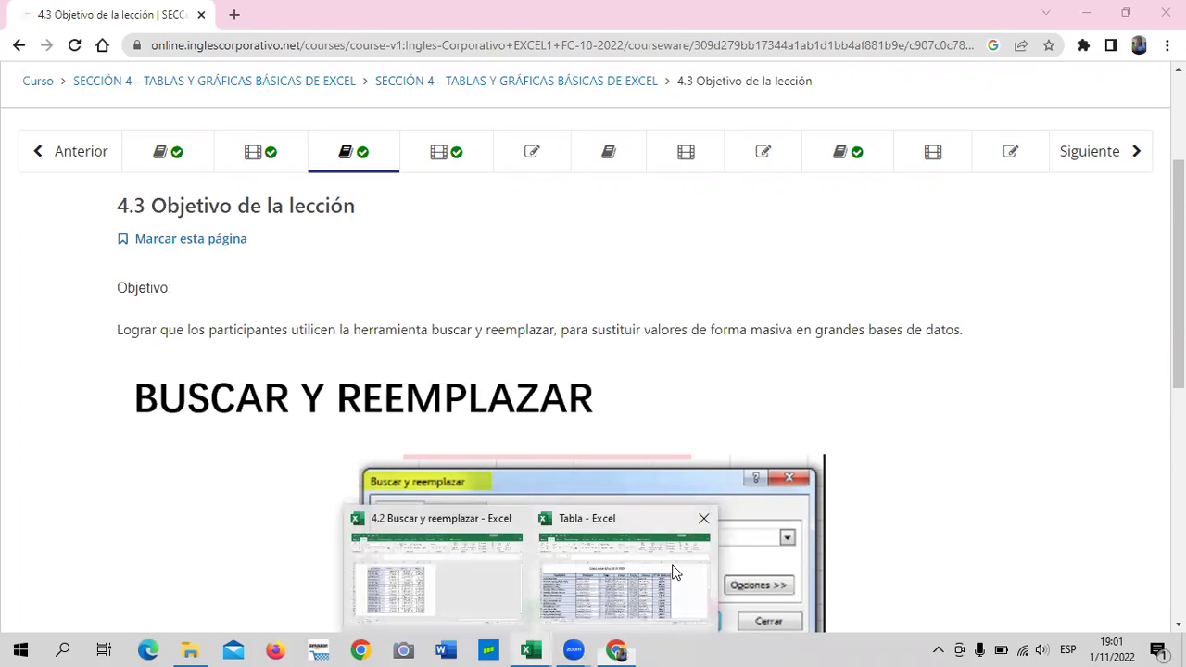
pyautogui.click(674, 573)
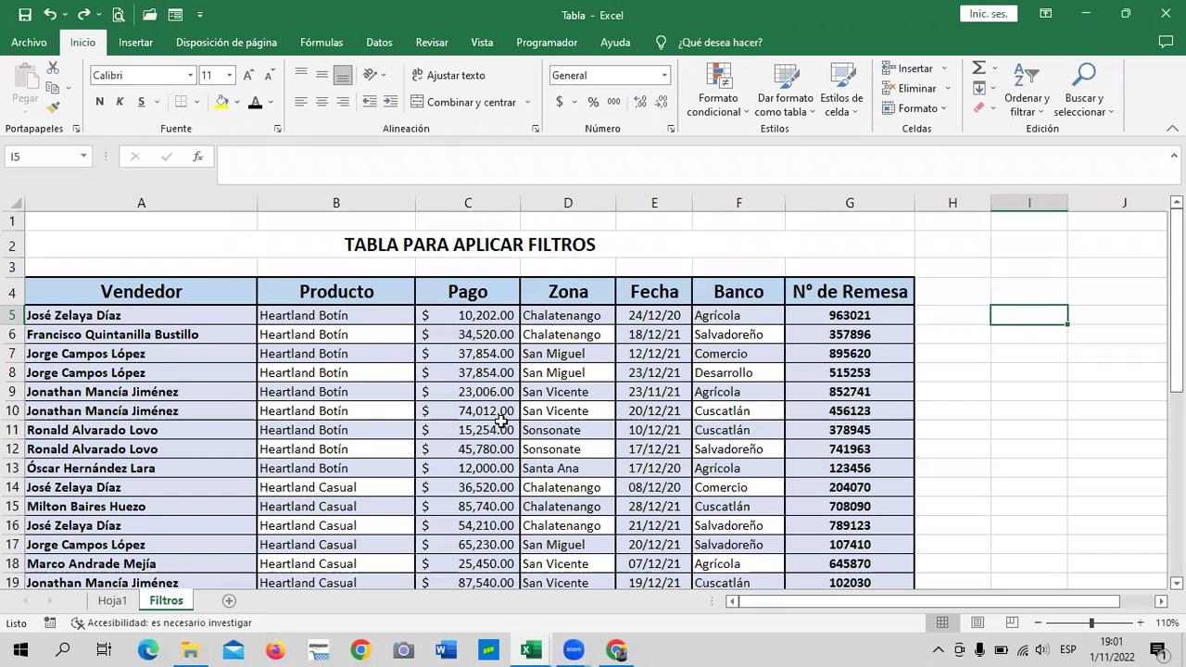
pyautogui.scroll(-10, 500, 422)
pyautogui.scroll(3, 501, 421)
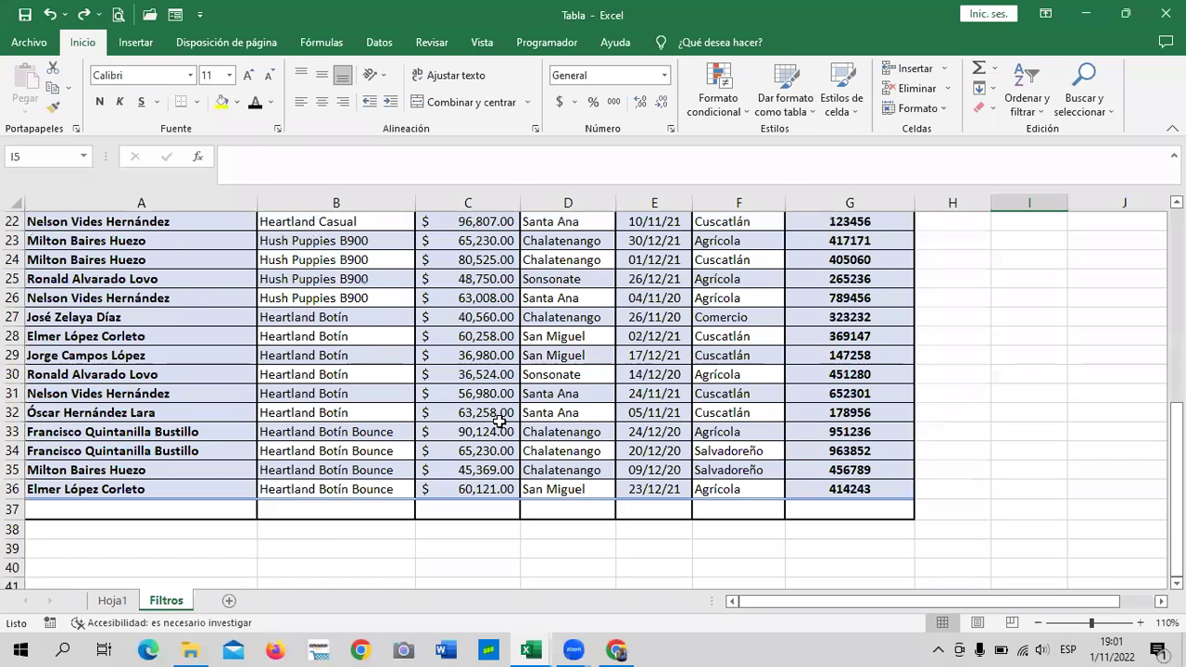
pyautogui.scroll(4, 501, 421)
pyautogui.scroll(4, 500, 422)
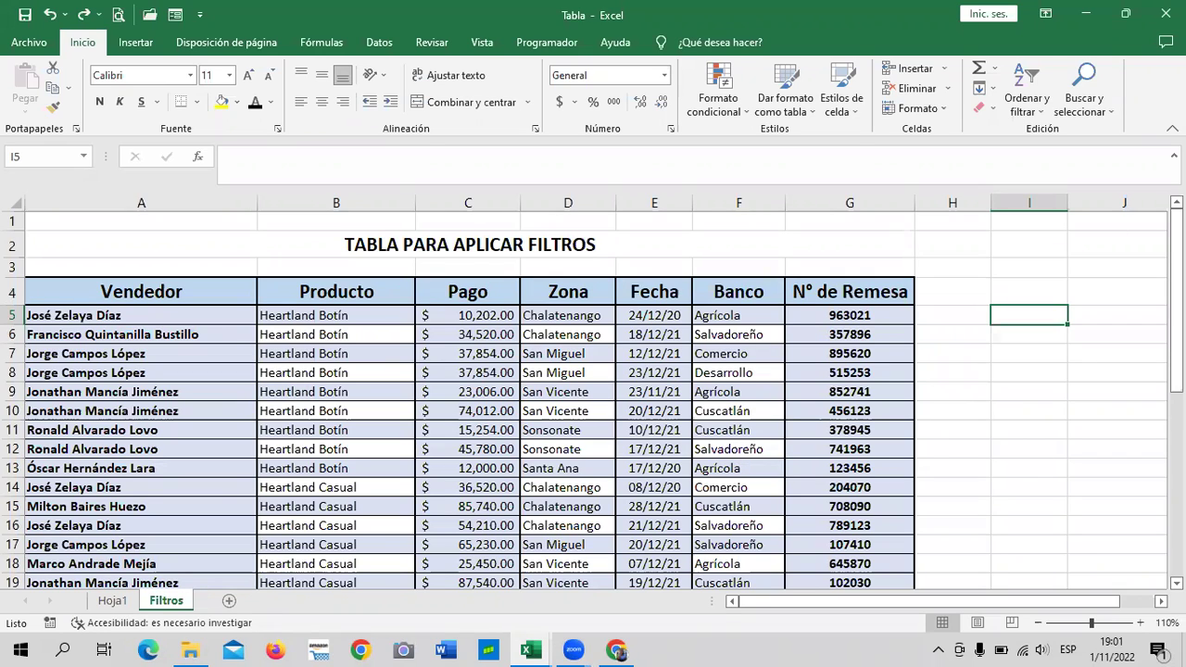
pyautogui.click(429, 248)
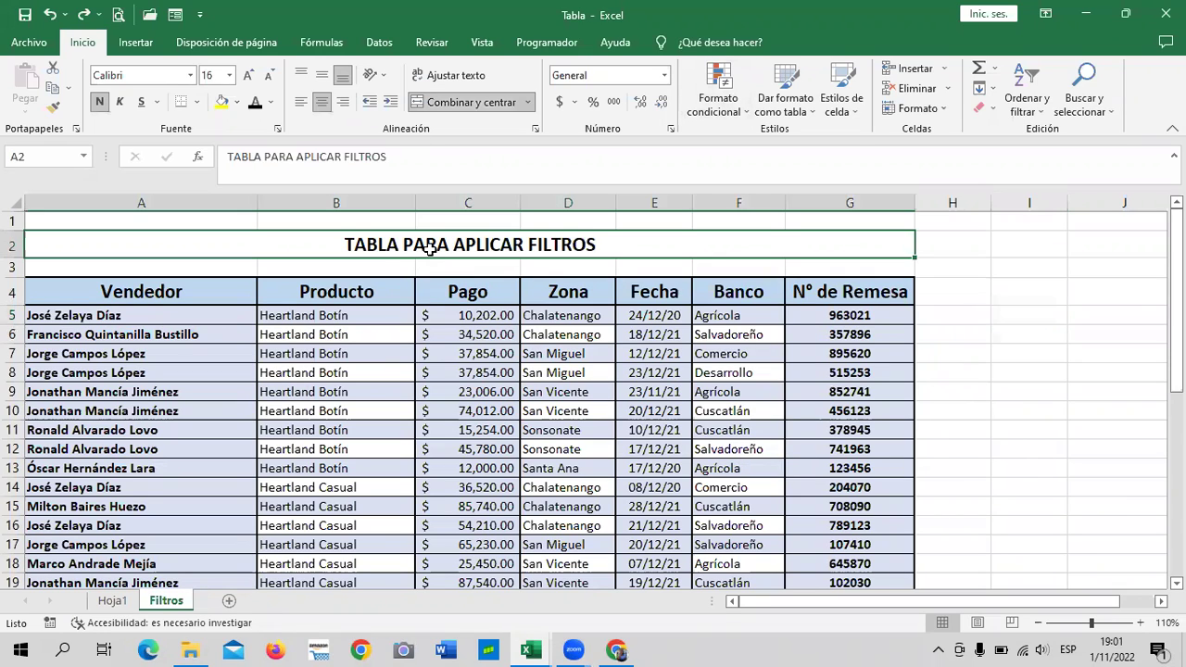
pyautogui.click(379, 395)
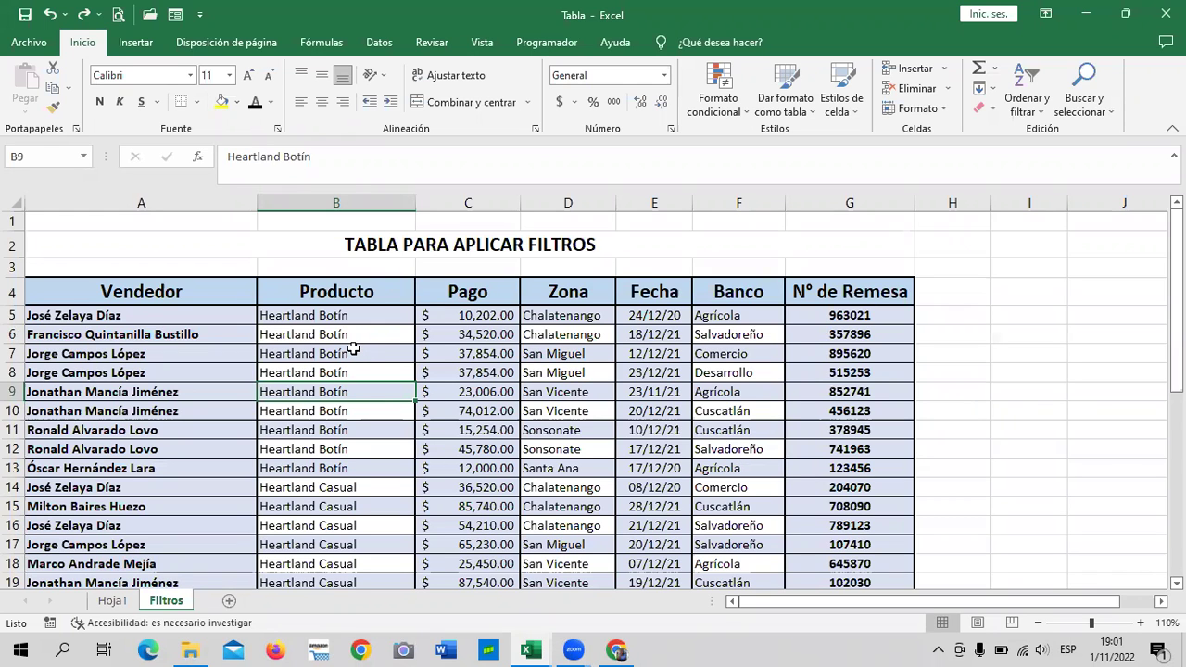
pyautogui.scroll(-2, 405, 411)
pyautogui.scroll(-1, 405, 410)
pyautogui.scroll(-4, 408, 412)
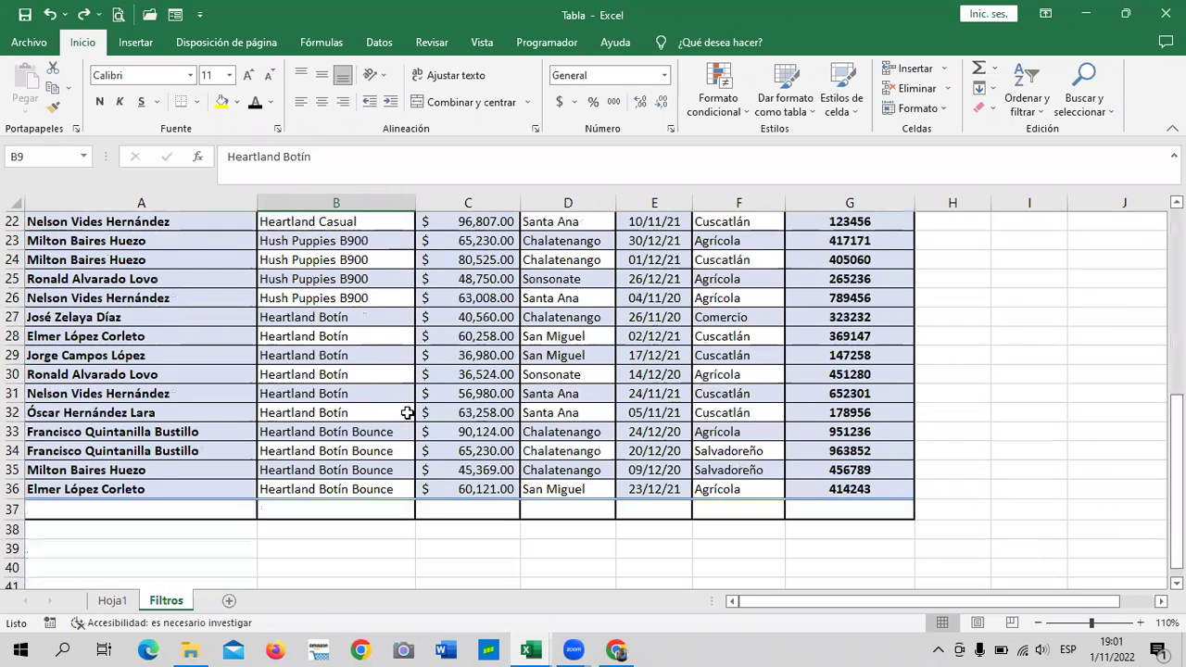
pyautogui.scroll(-1, 408, 412)
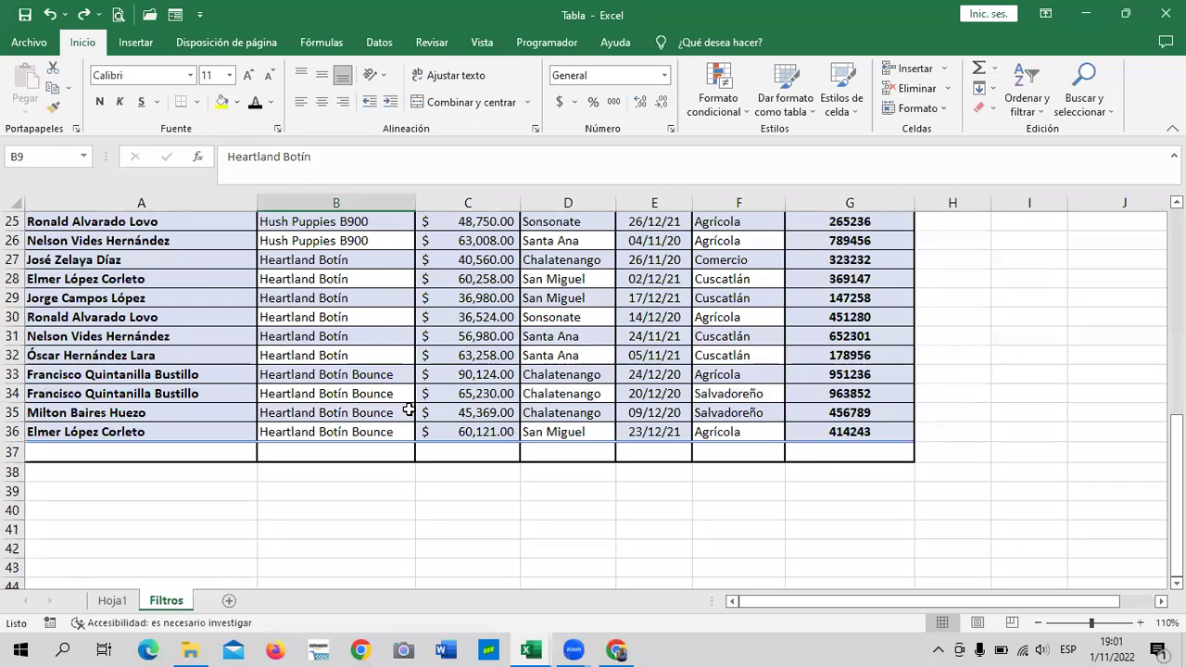
pyautogui.scroll(2, 386, 444)
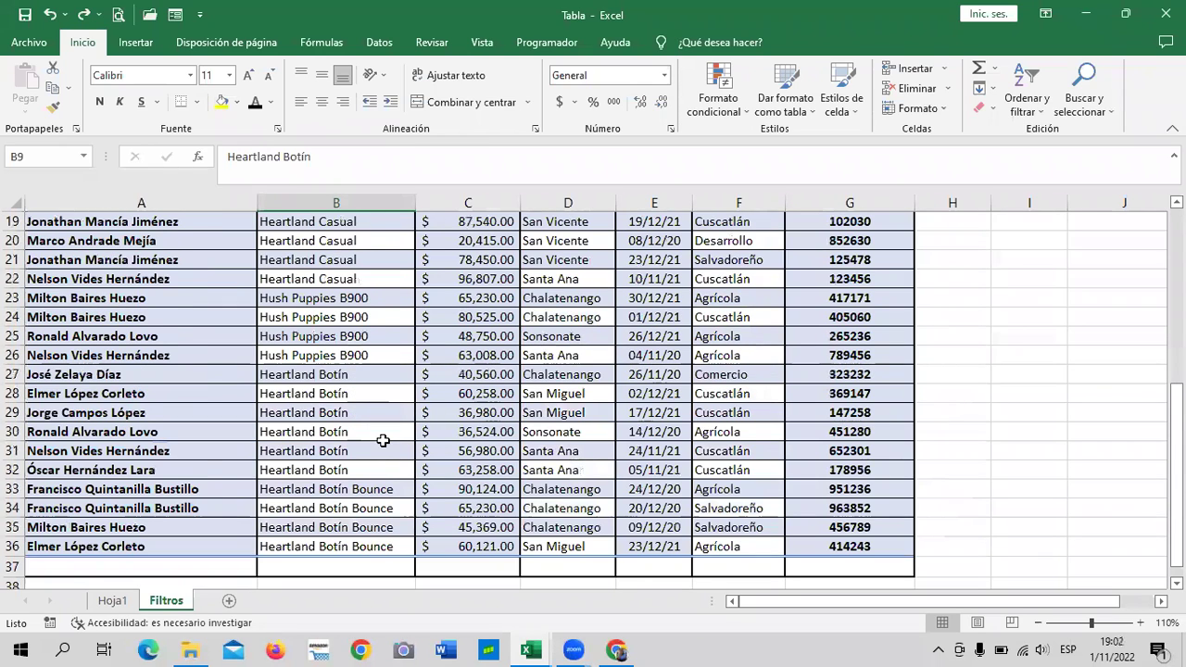
pyautogui.scroll(2, 382, 436)
pyautogui.scroll(3, 383, 436)
pyautogui.scroll(1, 380, 432)
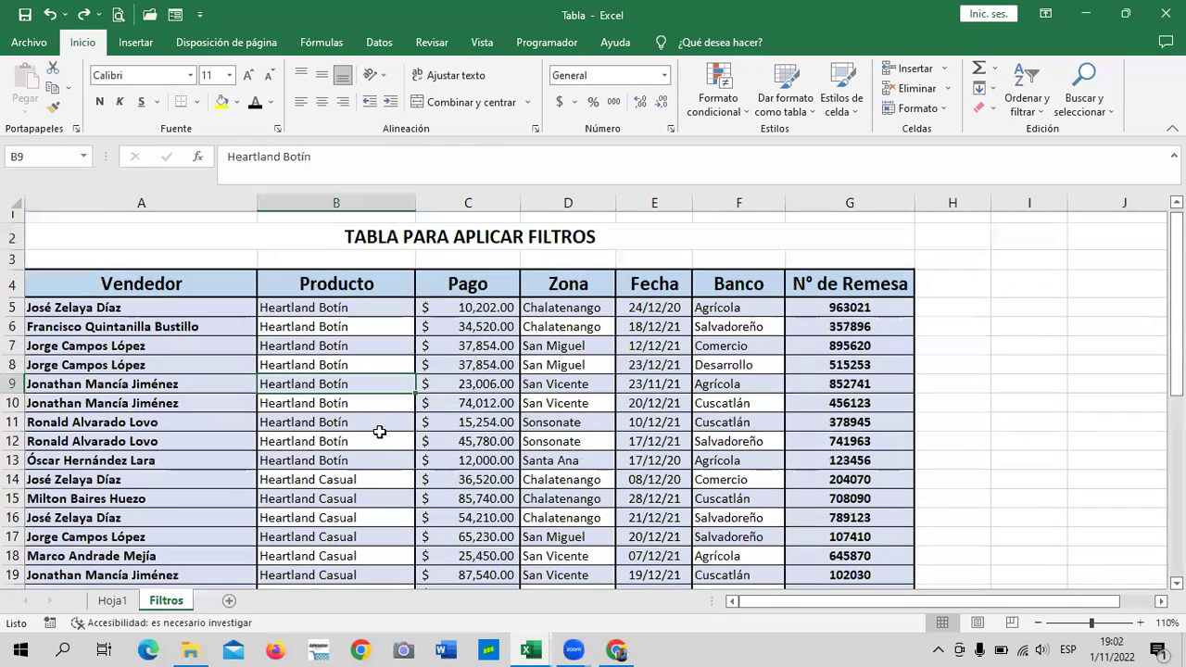
pyautogui.scroll(-3, 381, 432)
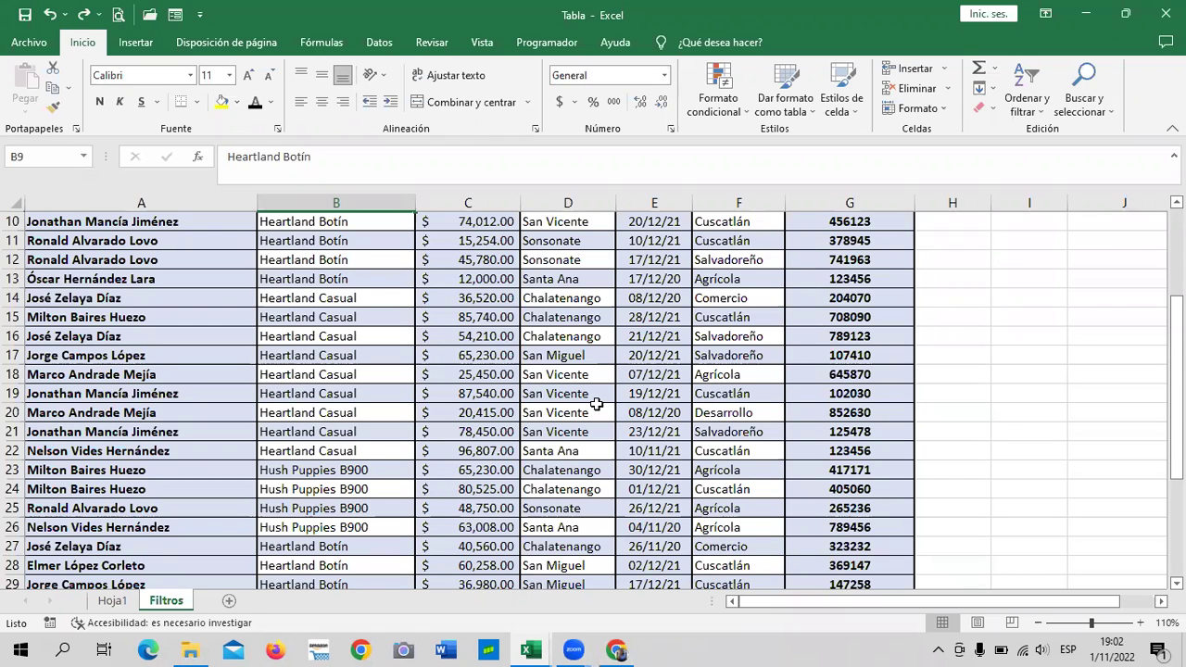
pyautogui.moveTo(616, 651)
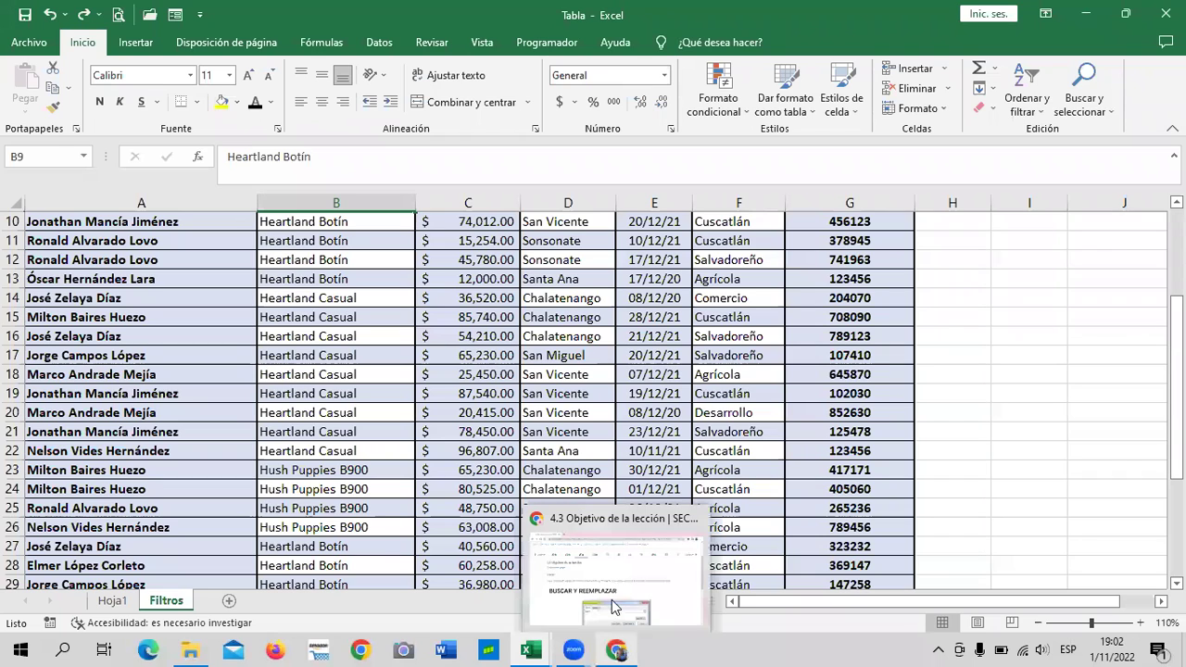
# - Return to lesson 4.3 in Chrome and scroll down to its Buscar y reemplazar objective
pyautogui.click(612, 602)
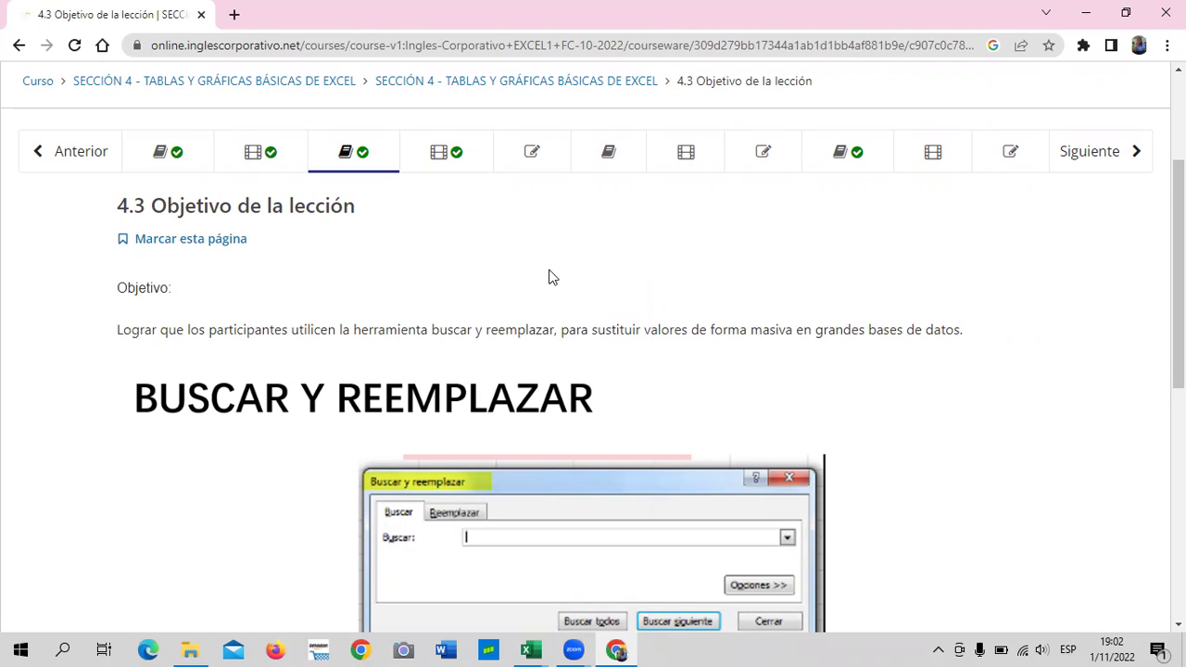
pyautogui.scroll(-1, 549, 277)
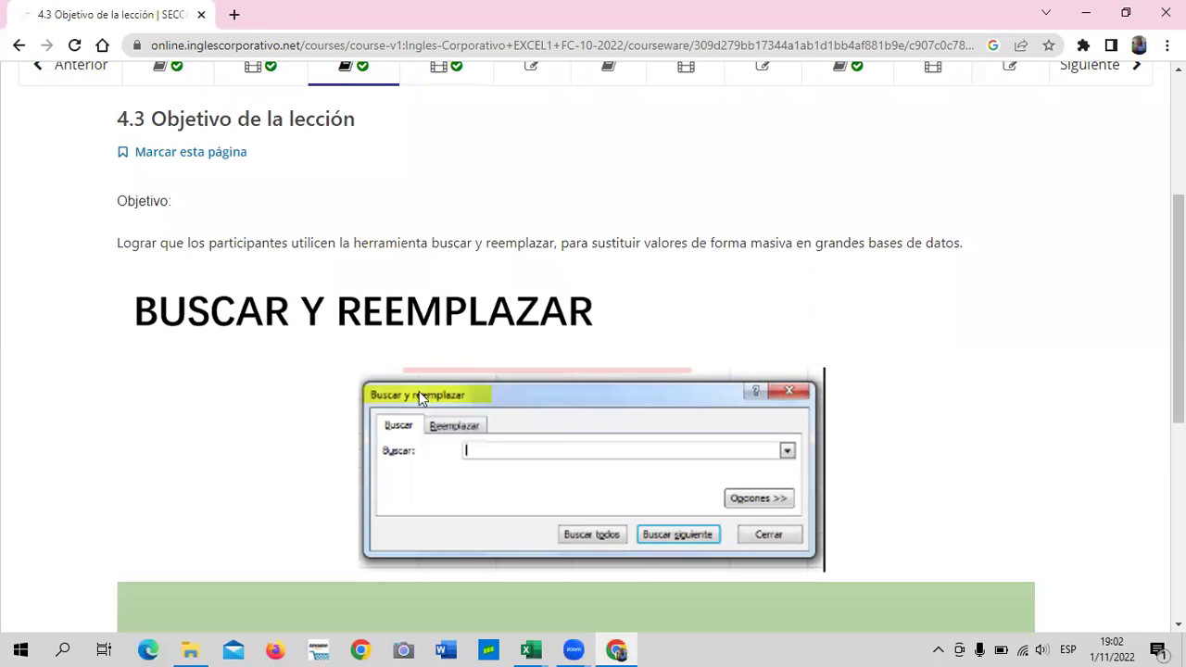
# - Read through lesson 4.3's explanation of Buscar y reemplazar, then continue to the next lesson
pyautogui.scroll(-3, 436, 448)
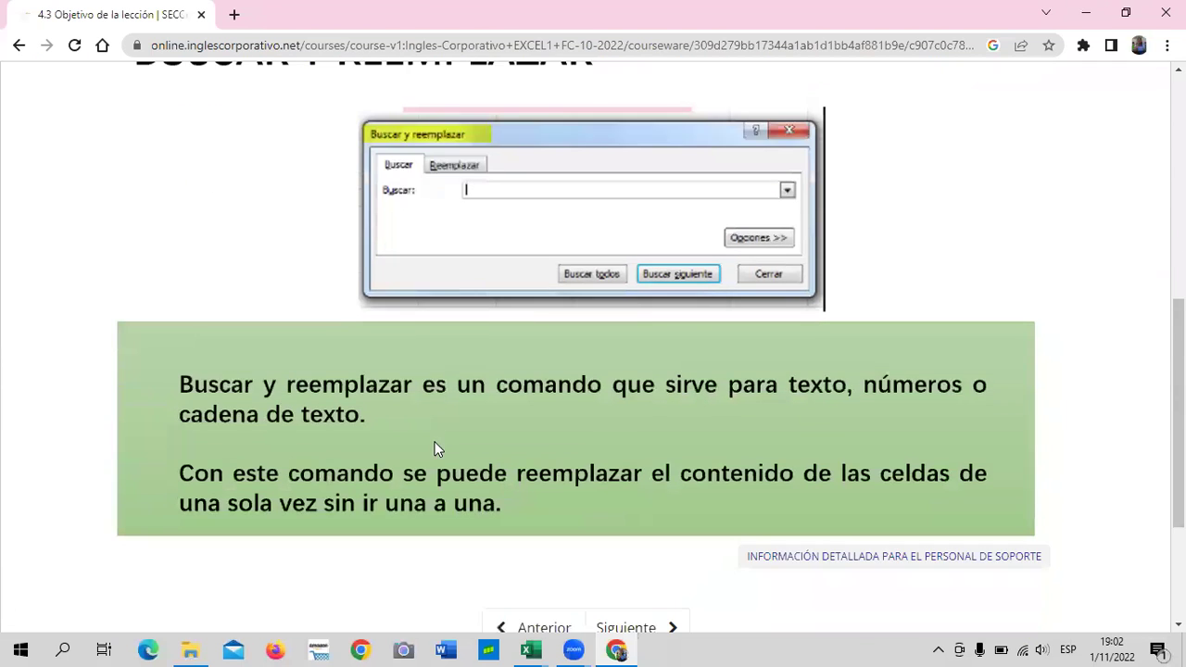
pyautogui.scroll(-2, 438, 450)
pyautogui.scroll(3, 438, 450)
pyautogui.scroll(2, 438, 451)
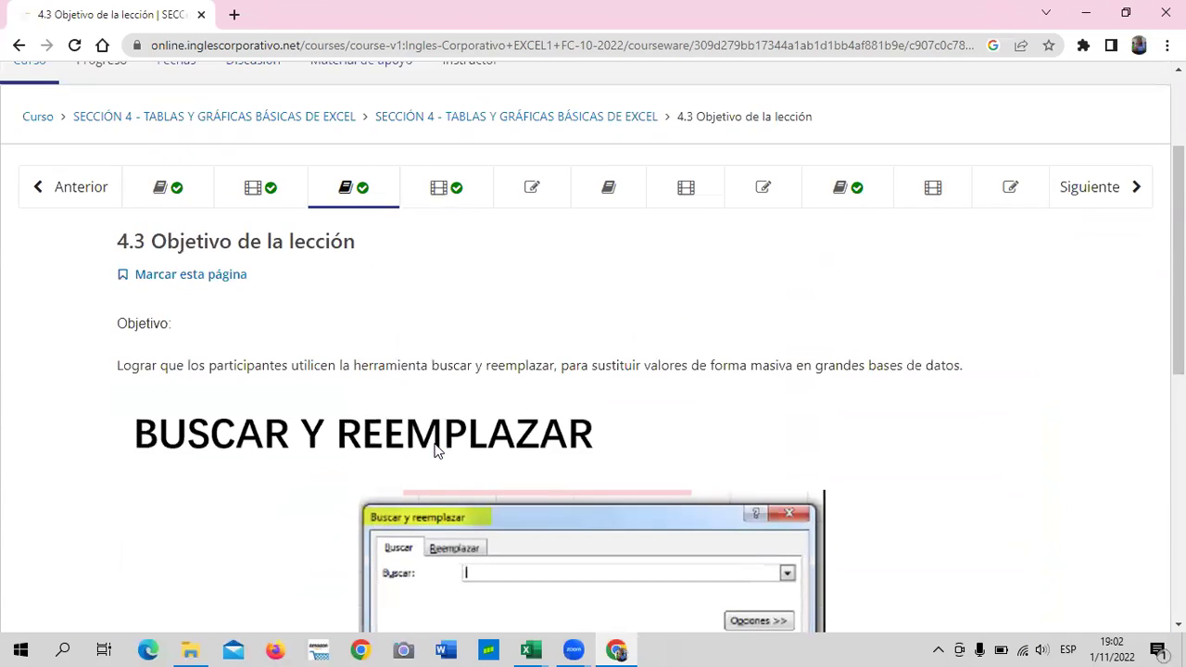
pyautogui.scroll(-1, 438, 449)
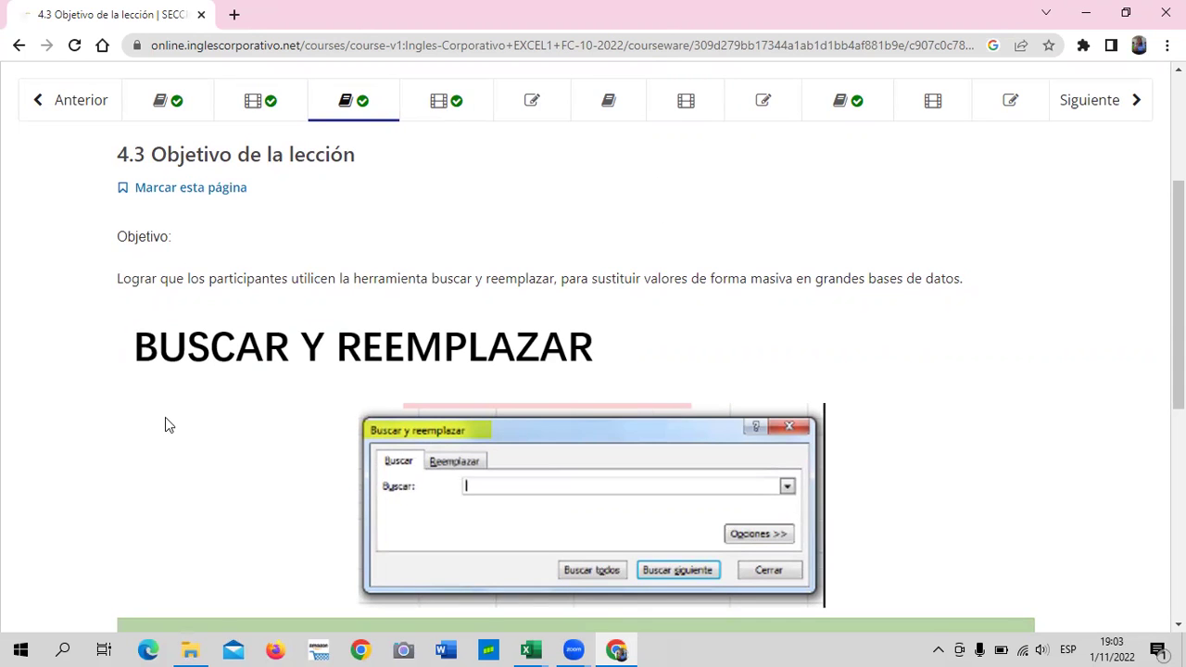
pyautogui.scroll(-3, 244, 399)
pyautogui.scroll(-1, 482, 324)
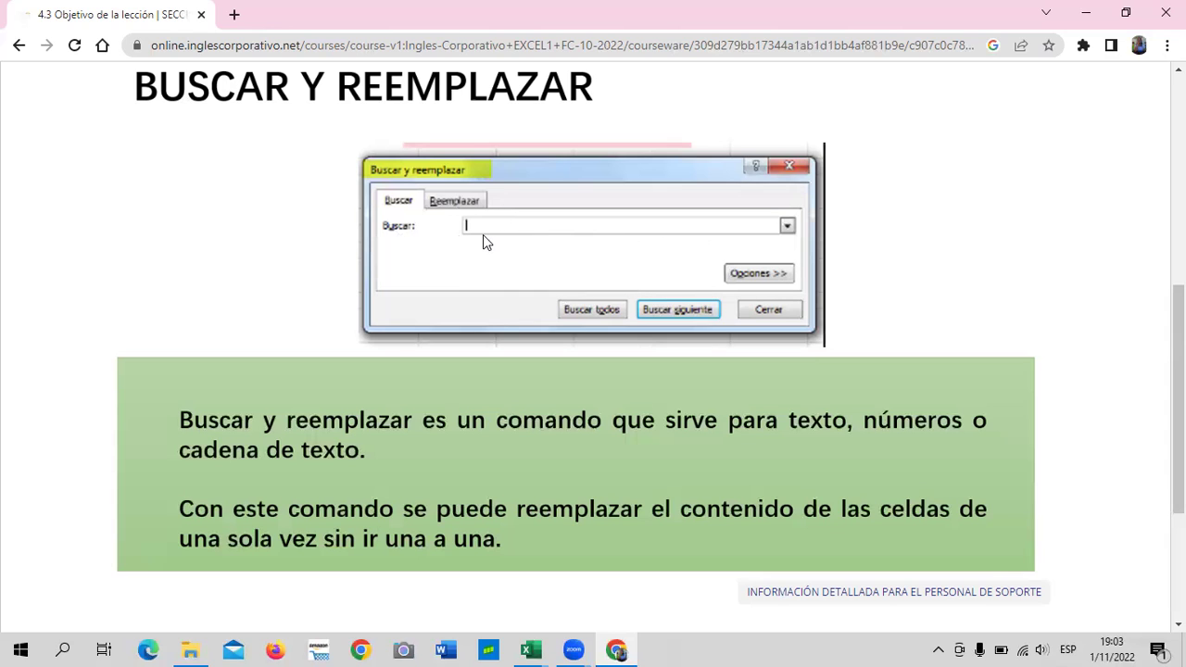
pyautogui.scroll(-1, 530, 282)
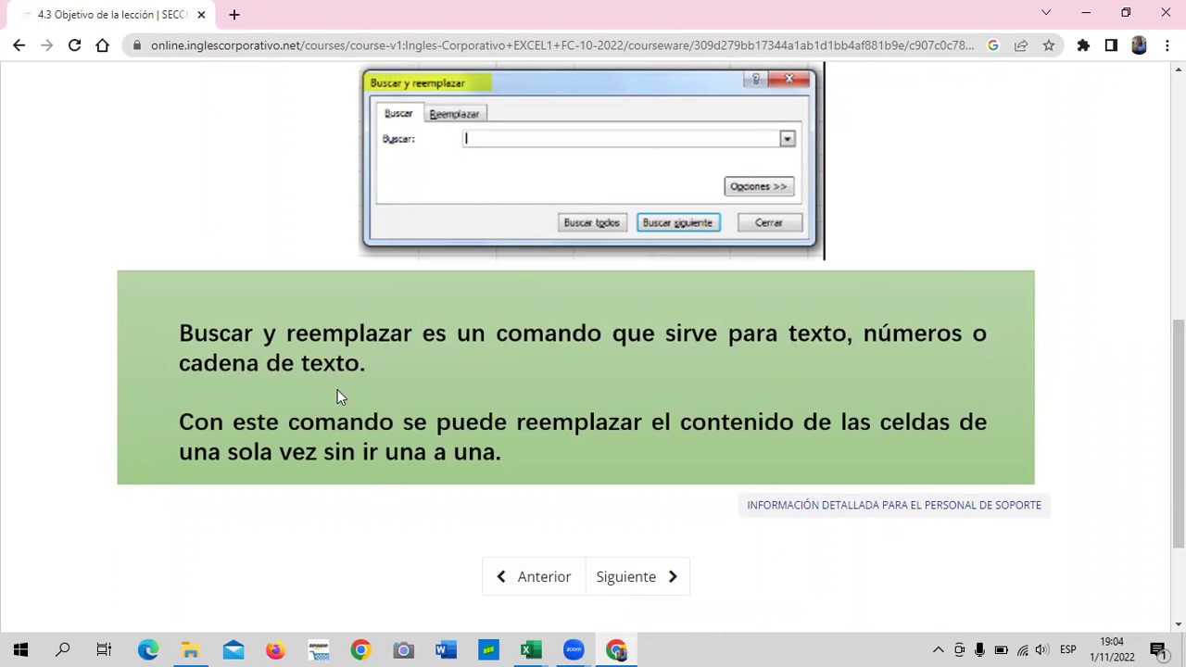
pyautogui.scroll(-2, 337, 390)
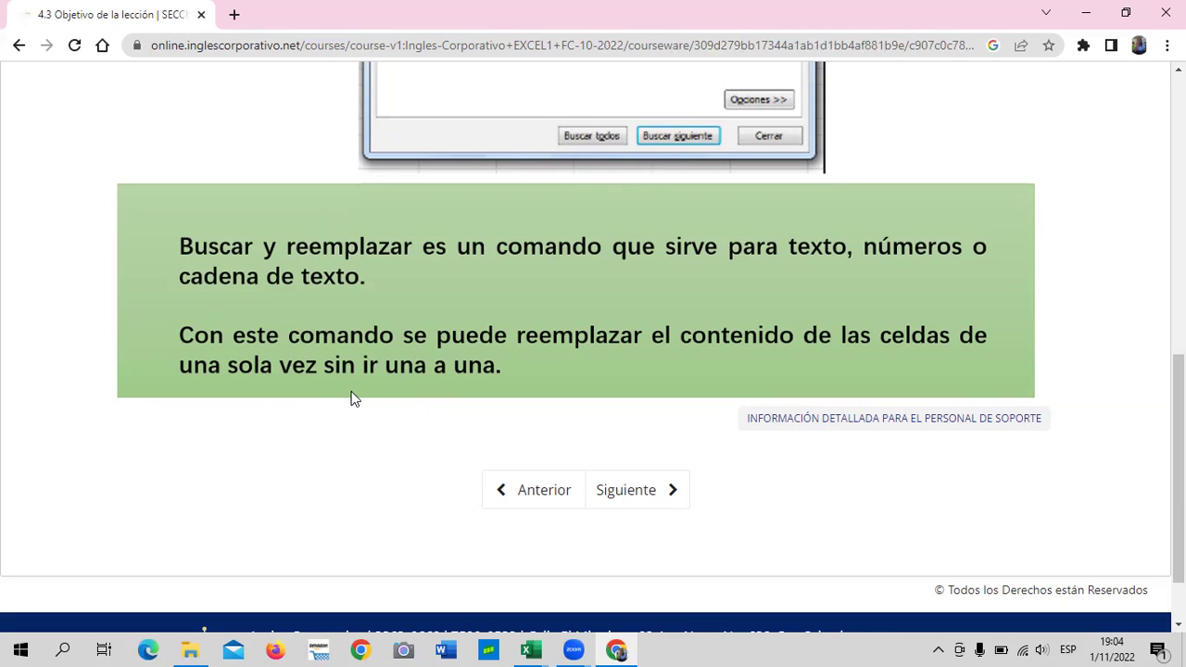
pyautogui.scroll(7, 347, 395)
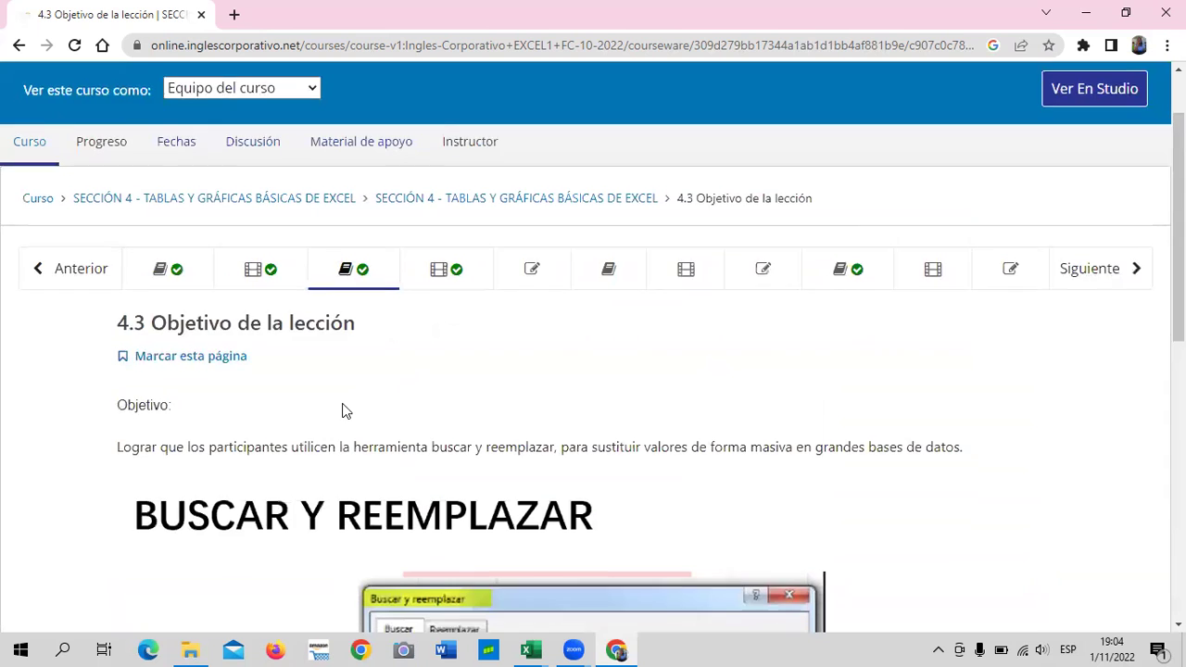
pyautogui.scroll(-8, 344, 410)
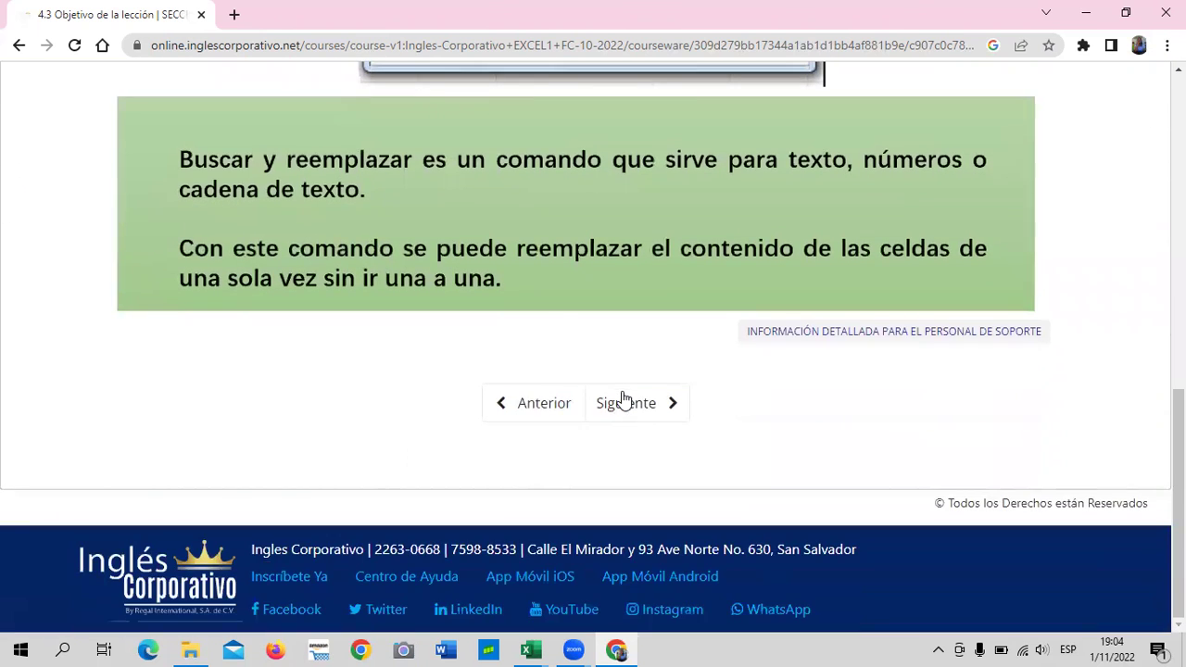
pyautogui.click(621, 402)
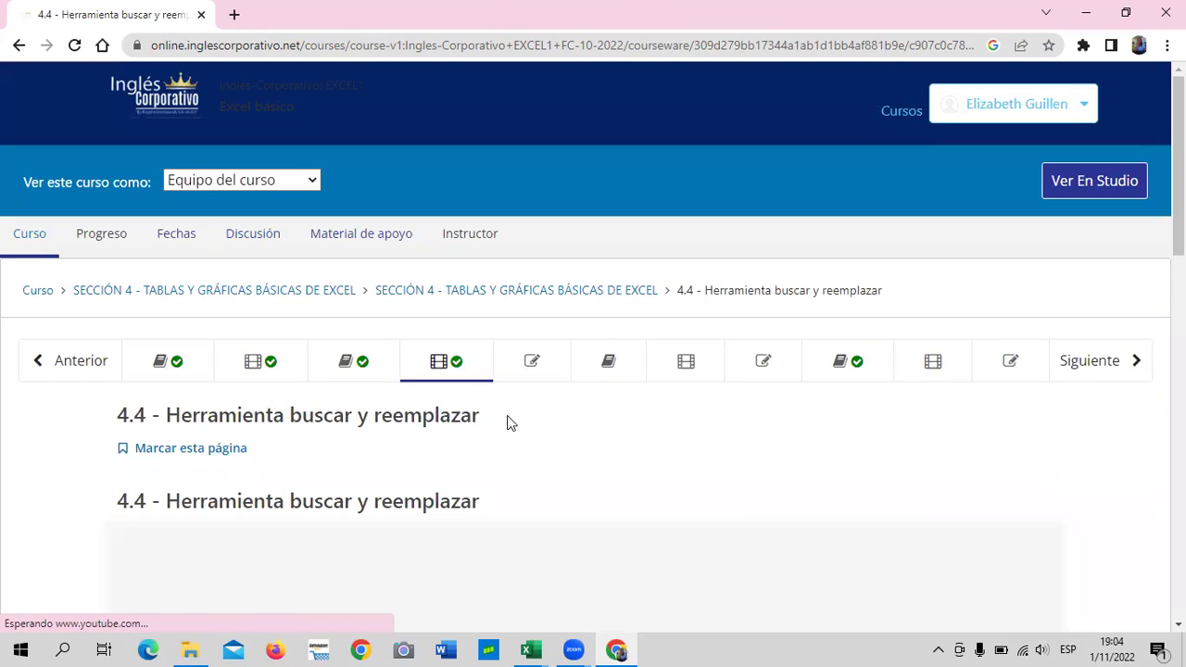
# - Scroll past the lesson 4.4 video and switch to the 4.2 Buscar y reemplazar workbook
pyautogui.scroll(-3, 479, 395)
pyautogui.scroll(-2, 478, 397)
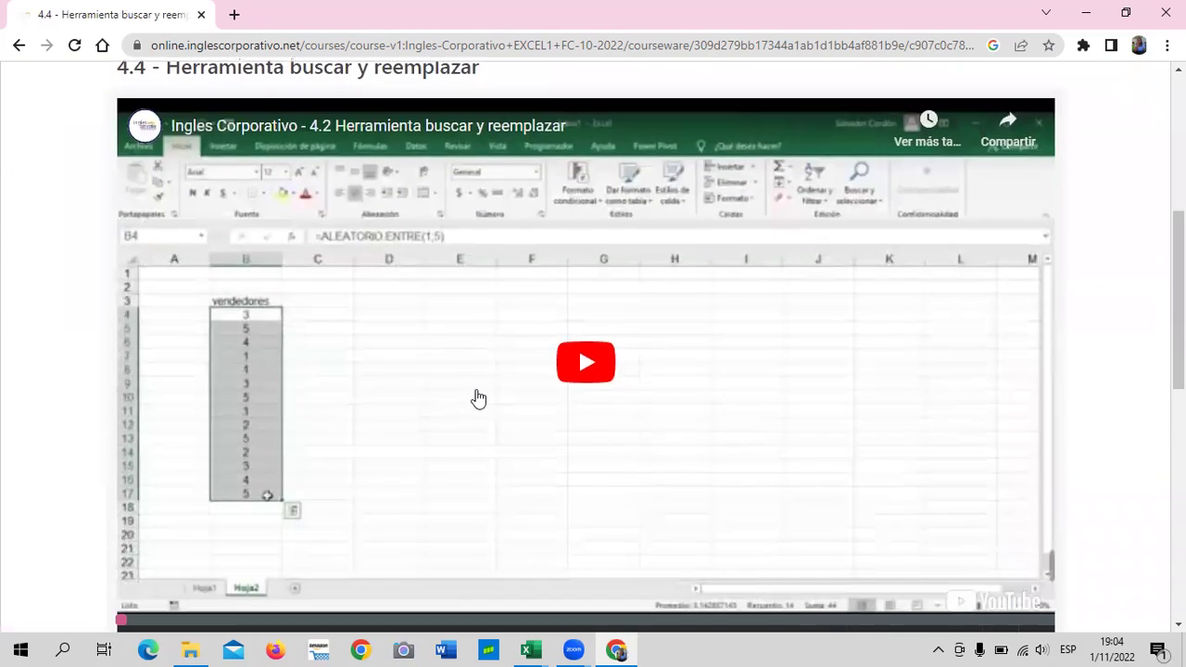
pyautogui.scroll(-2, 472, 402)
pyautogui.scroll(-1, 371, 436)
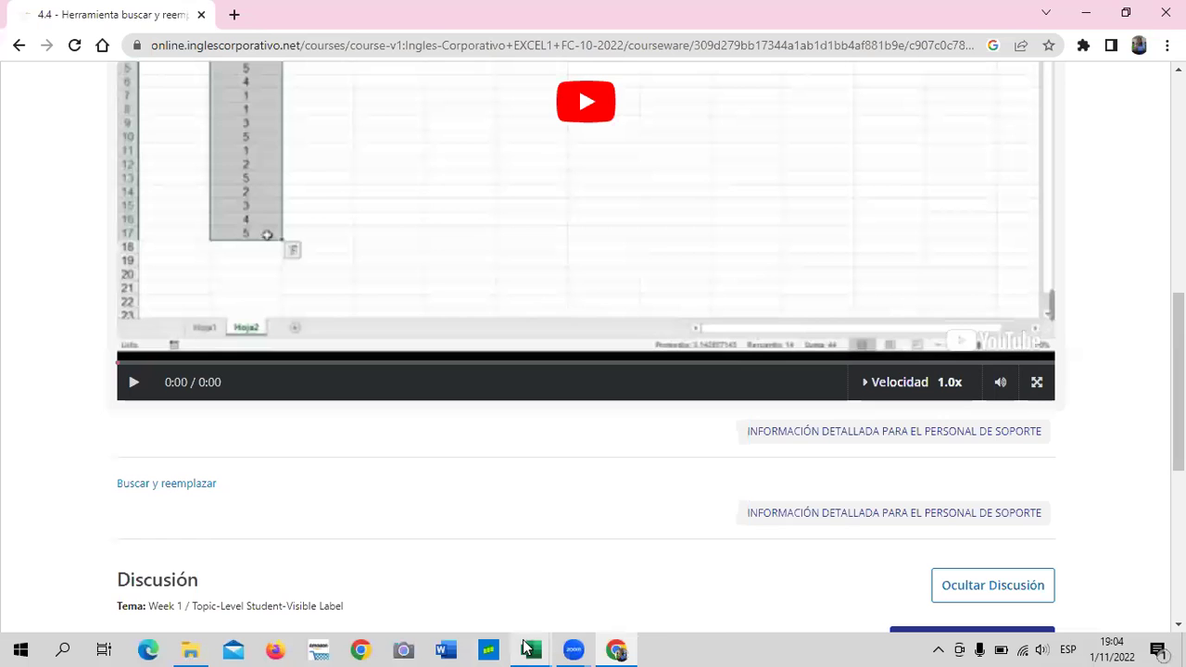
pyautogui.moveTo(525, 639)
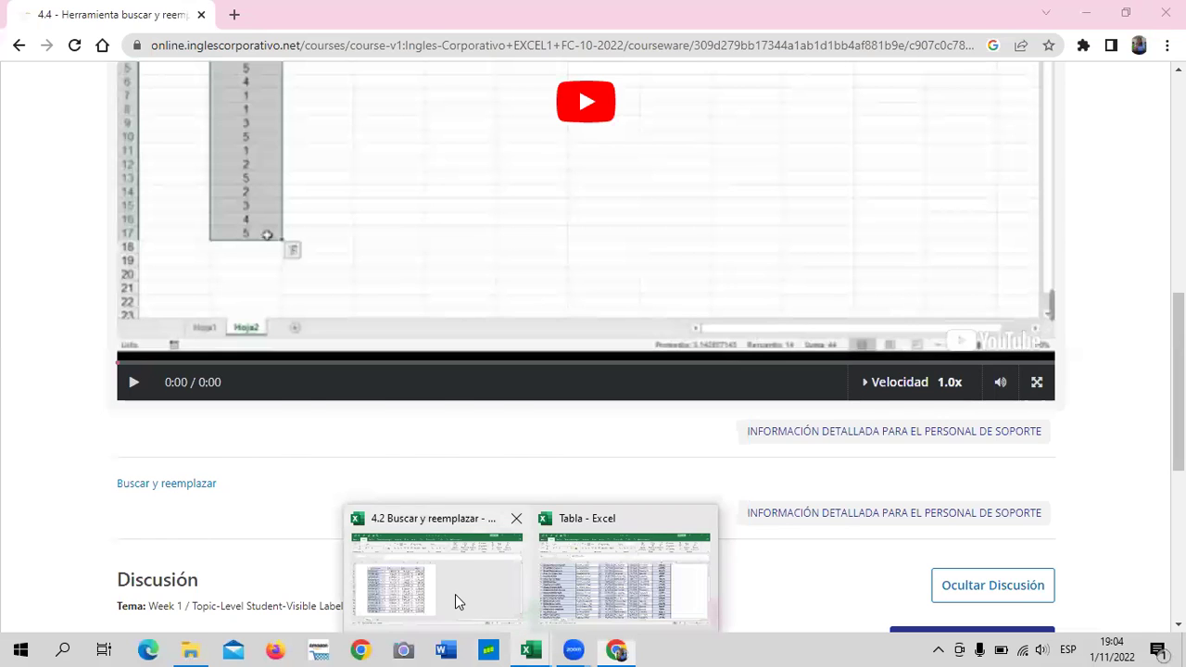
pyautogui.click(456, 594)
# - Add a blank sheet Hoja1 to the 4.2 Buscar y reemplazar workbook with Shift+F11
pyautogui.click(556, 267)
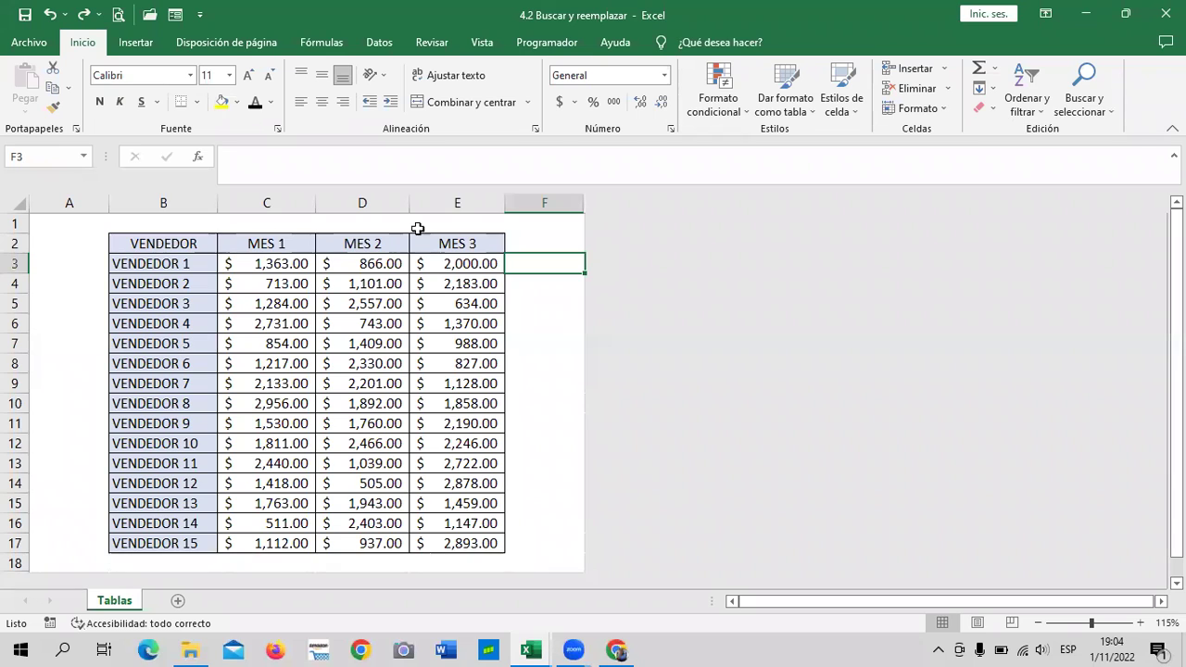
pyautogui.click(554, 309)
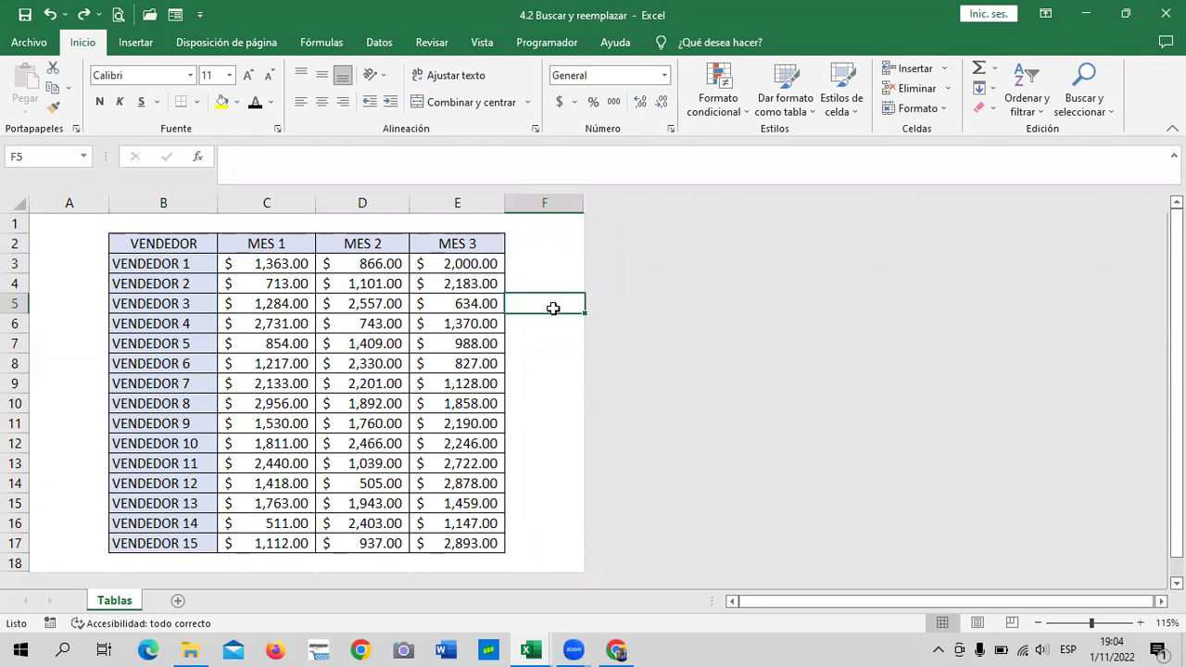
pyautogui.click(285, 361)
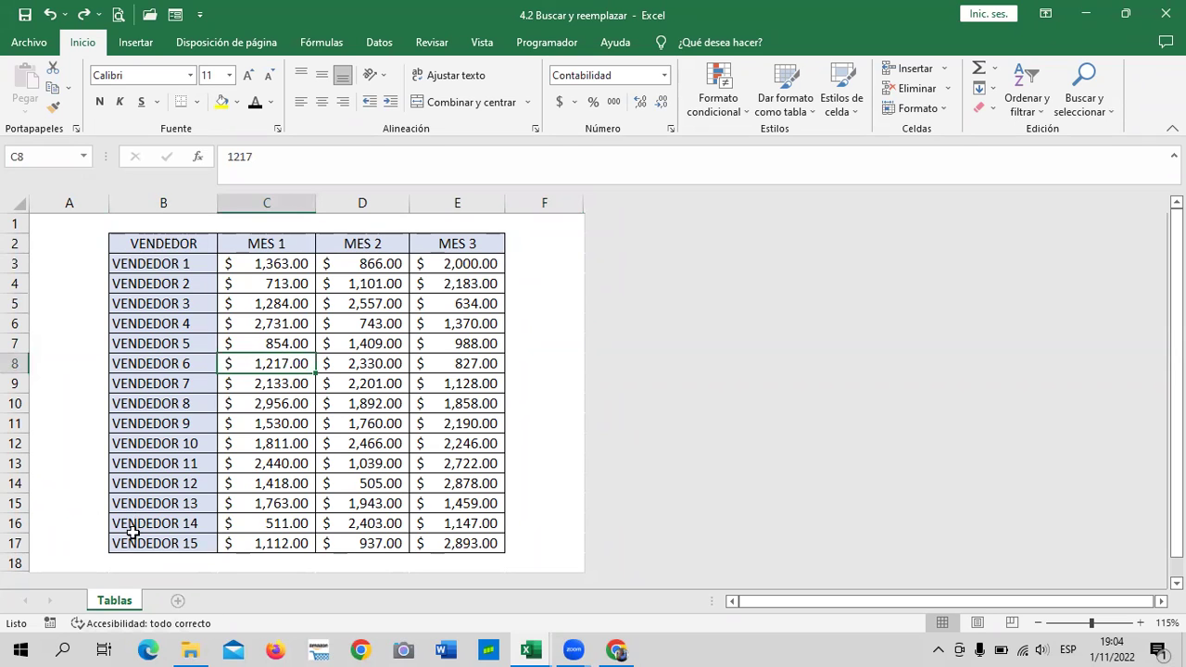
pyautogui.hotkey('shift', 'F11')
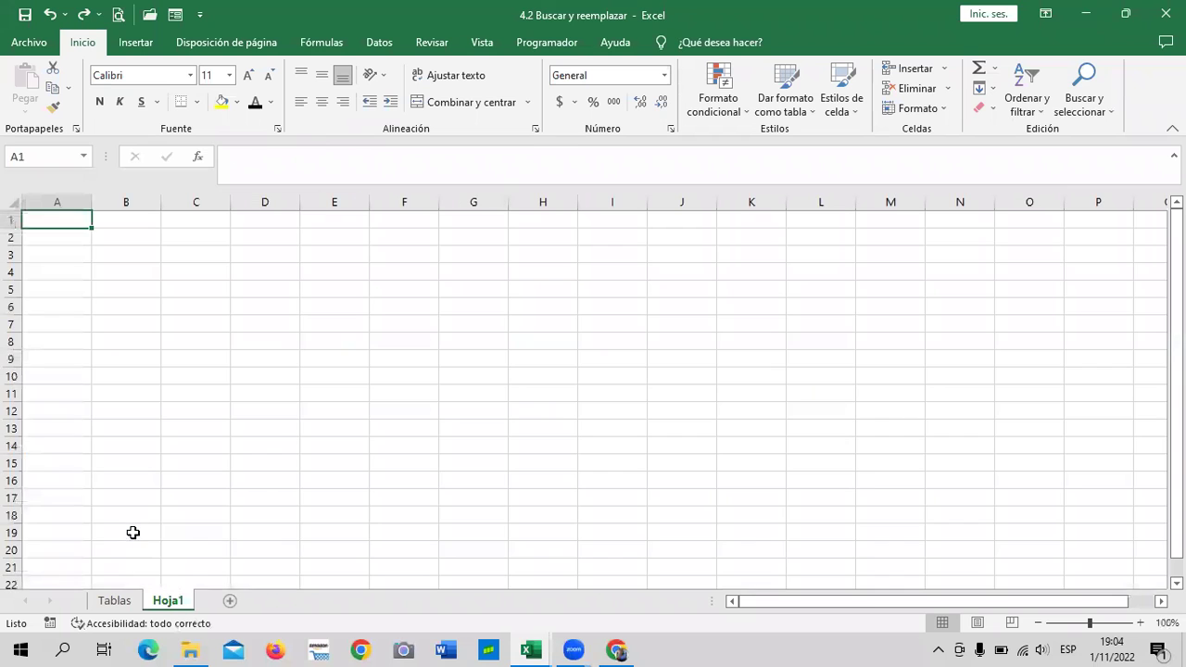
pyautogui.click(277, 352)
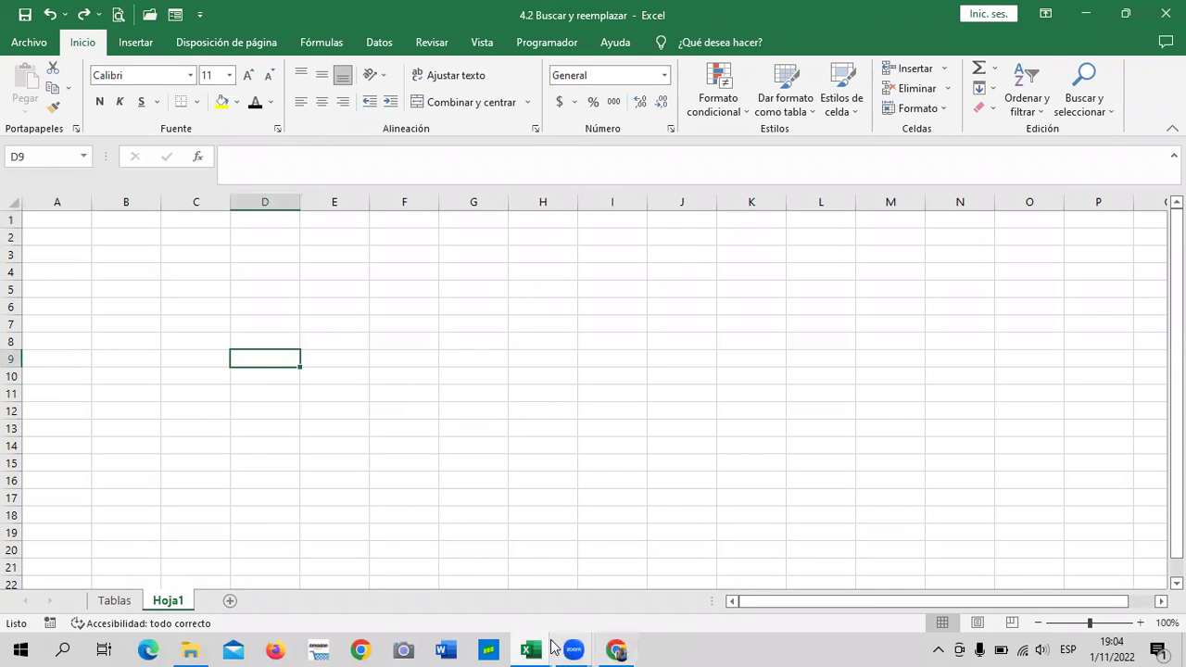
# - Bring up Tabla, browse the Filtros sales table from cell A5 down, then minimize it
pyautogui.moveTo(532, 648)
pyautogui.click(642, 573)
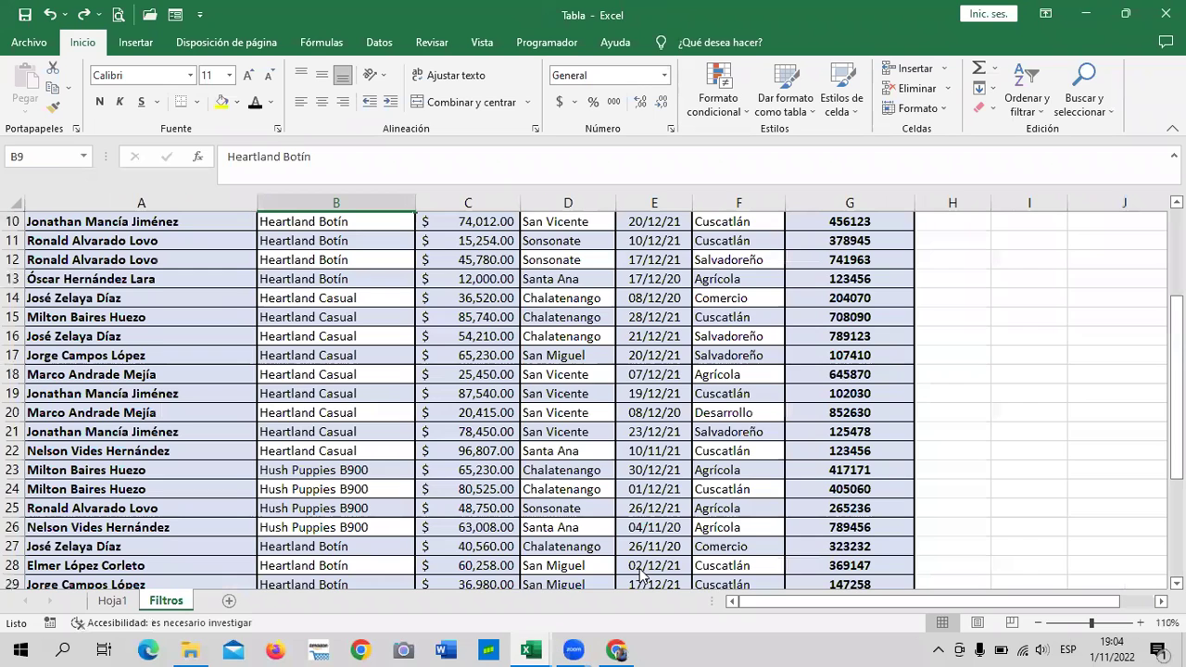
pyautogui.scroll(1, 570, 280)
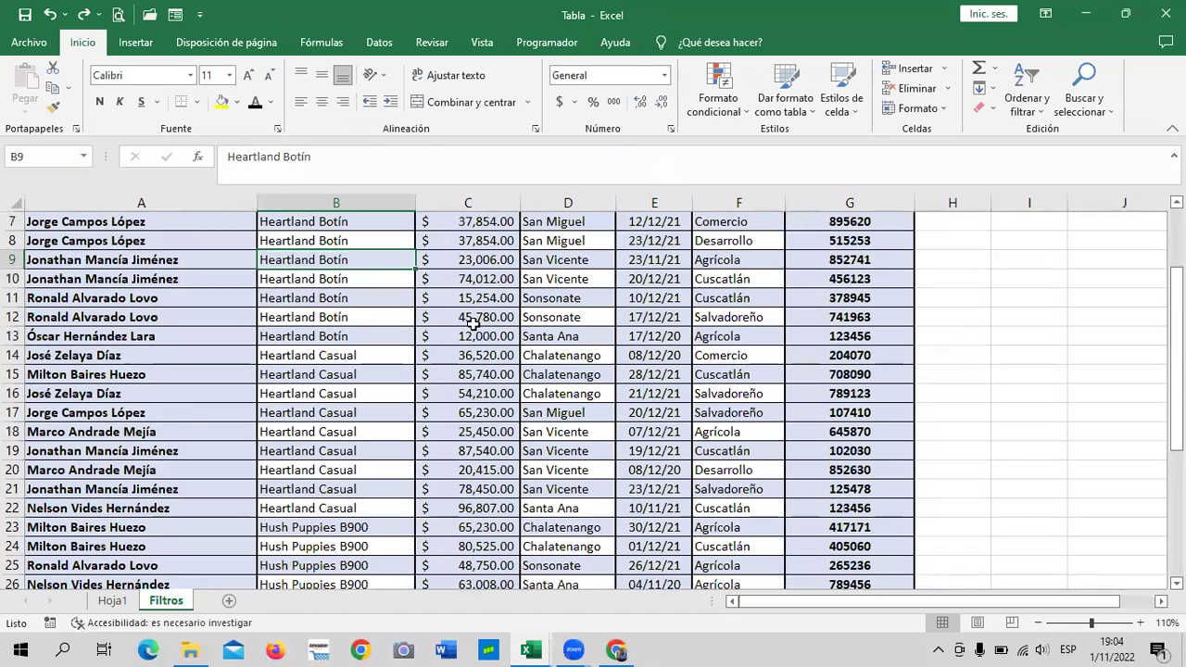
pyautogui.scroll(2, 497, 341)
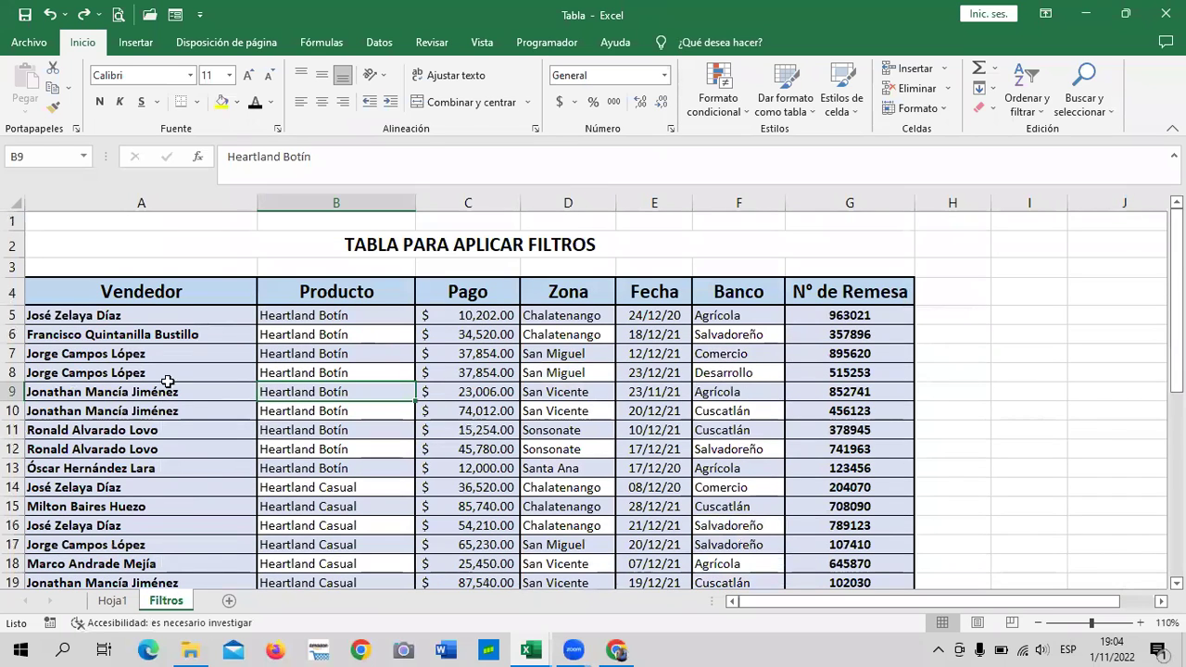
pyautogui.click(95, 315)
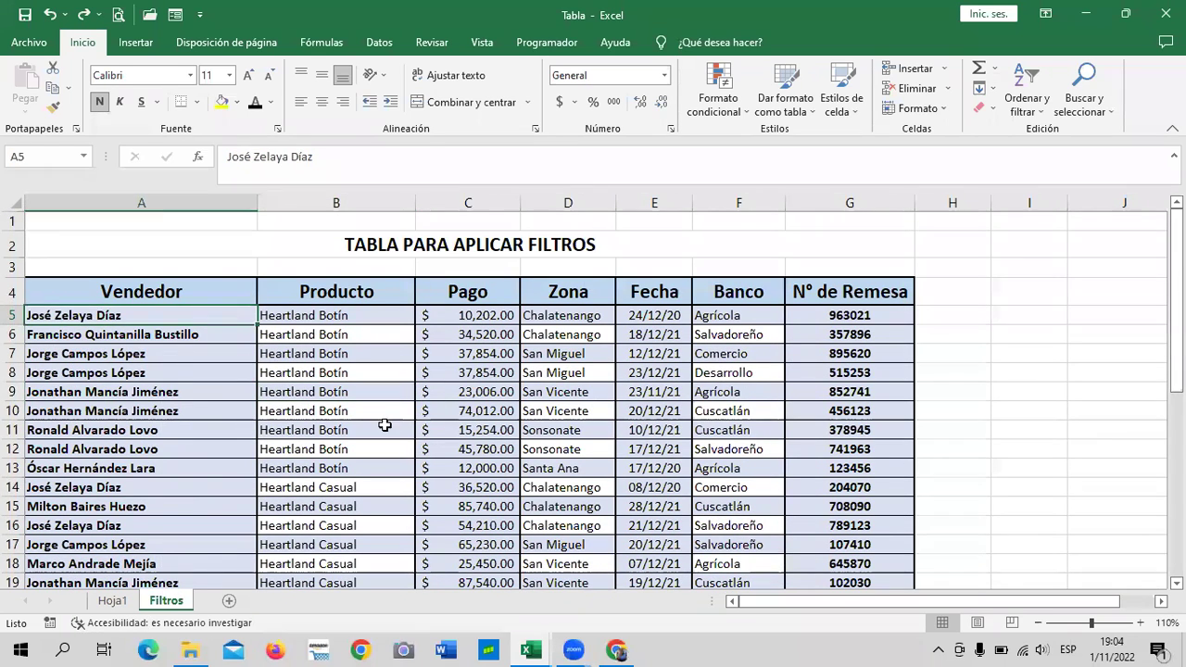
pyautogui.scroll(-3, 385, 425)
pyautogui.scroll(-3, 385, 425)
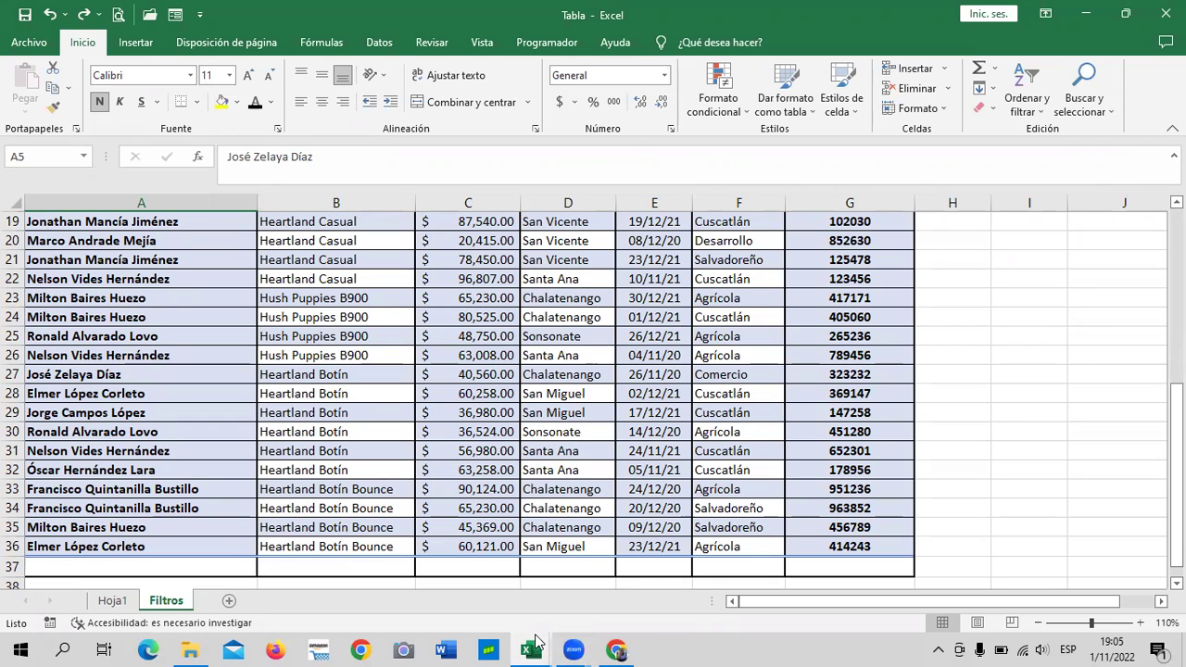
pyautogui.click(536, 643)
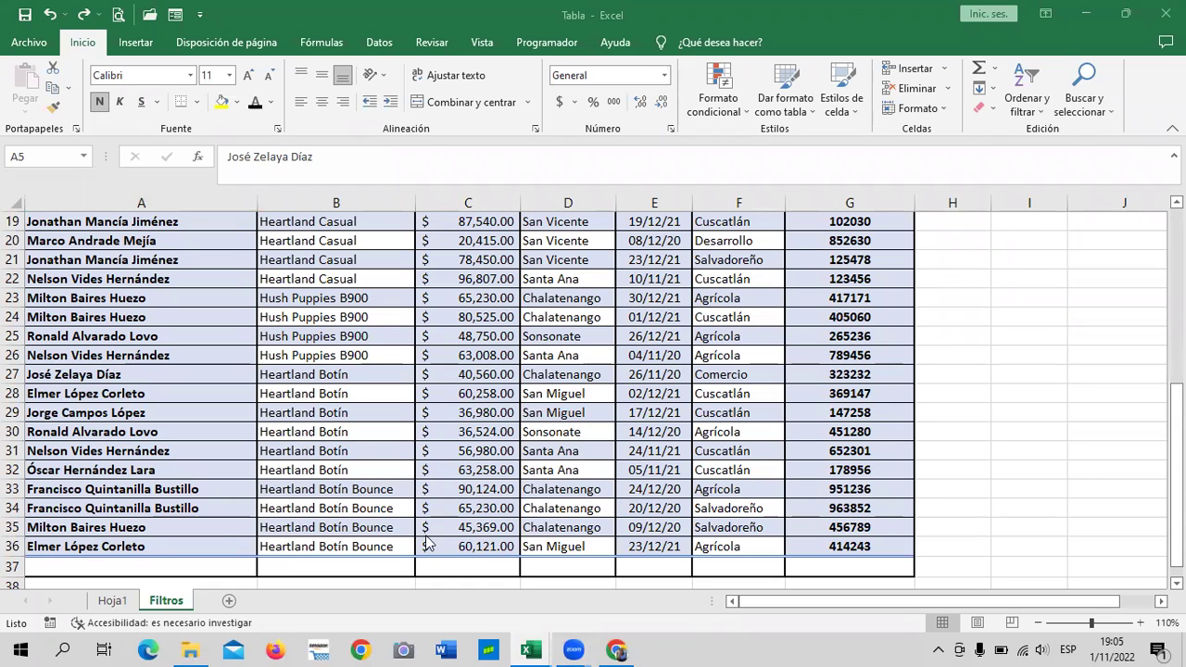
# - Bring the lesson 4.4 page forward in Chrome and play its Buscar y reemplazar video
pyautogui.click(614, 646)
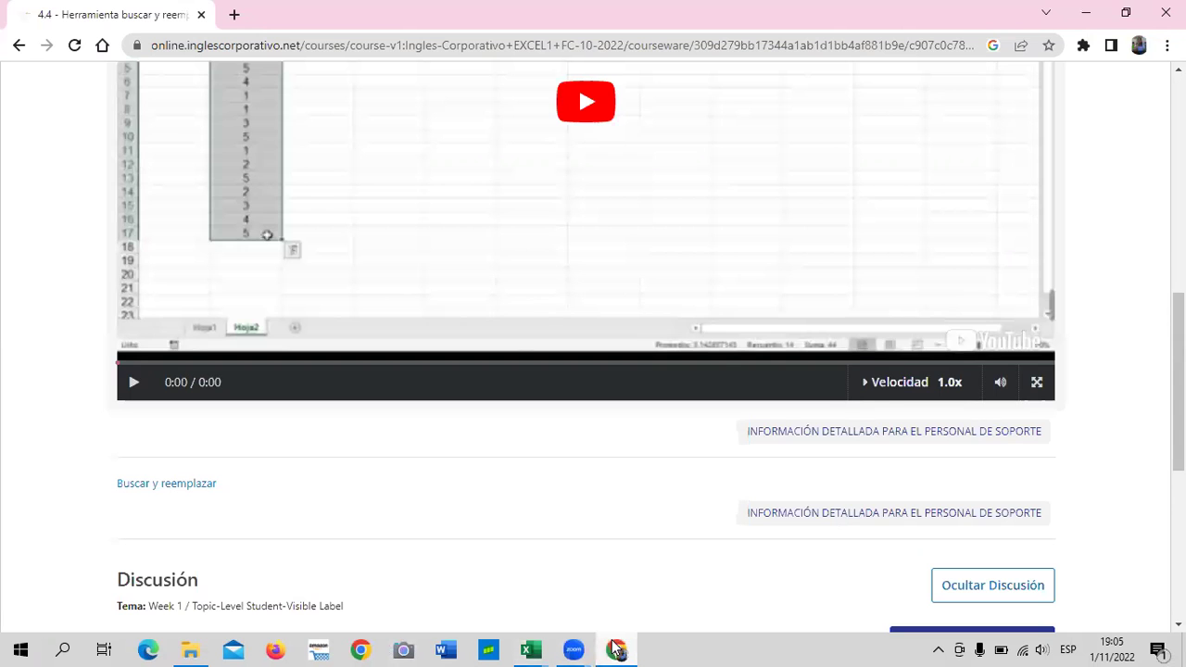
pyautogui.scroll(3, 533, 349)
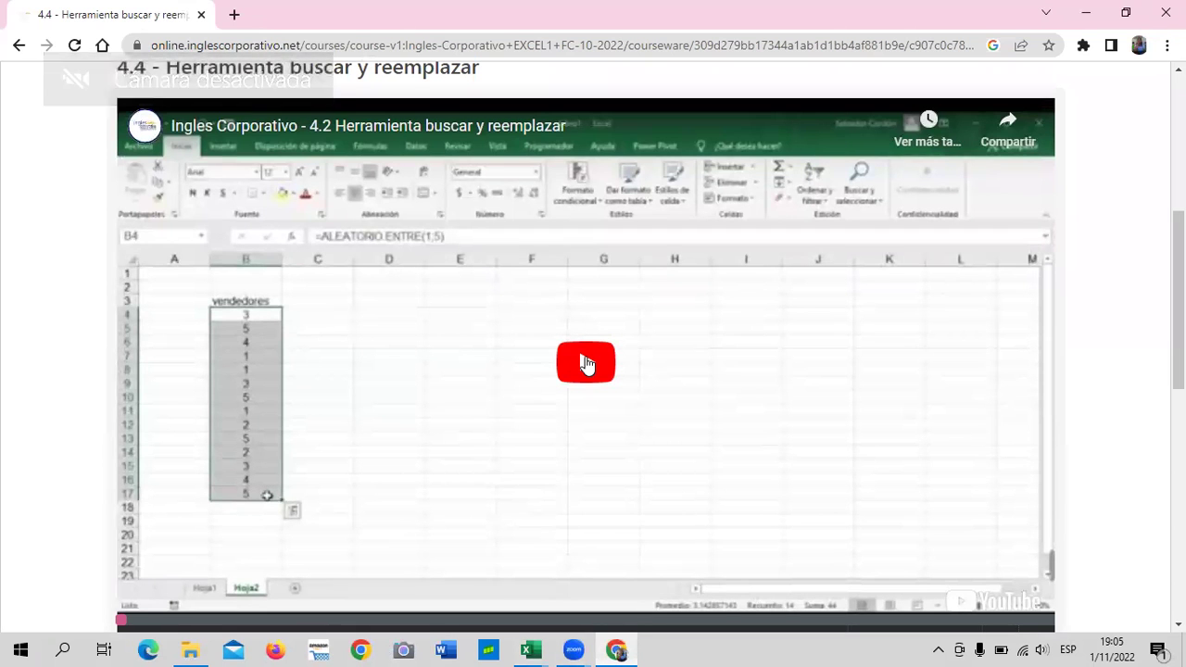
pyautogui.click(586, 361)
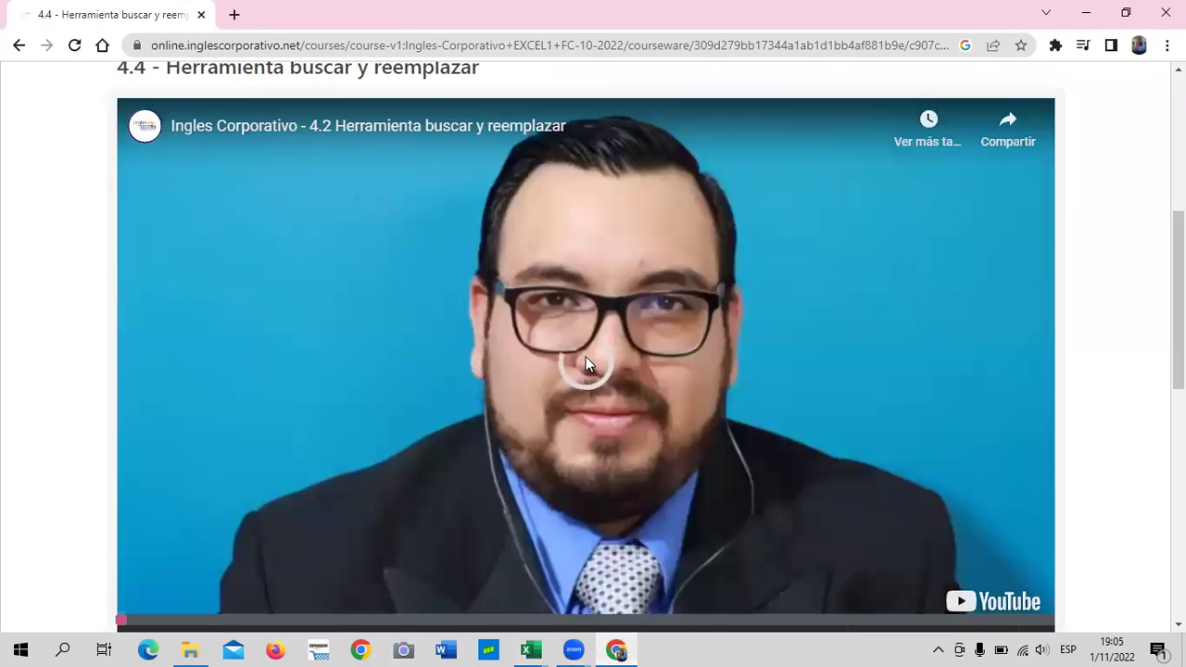
# - Unmute and raise the volume, then watch the Buscar y reemplazar video to 5:43
pyautogui.press('XF86AudioMute')
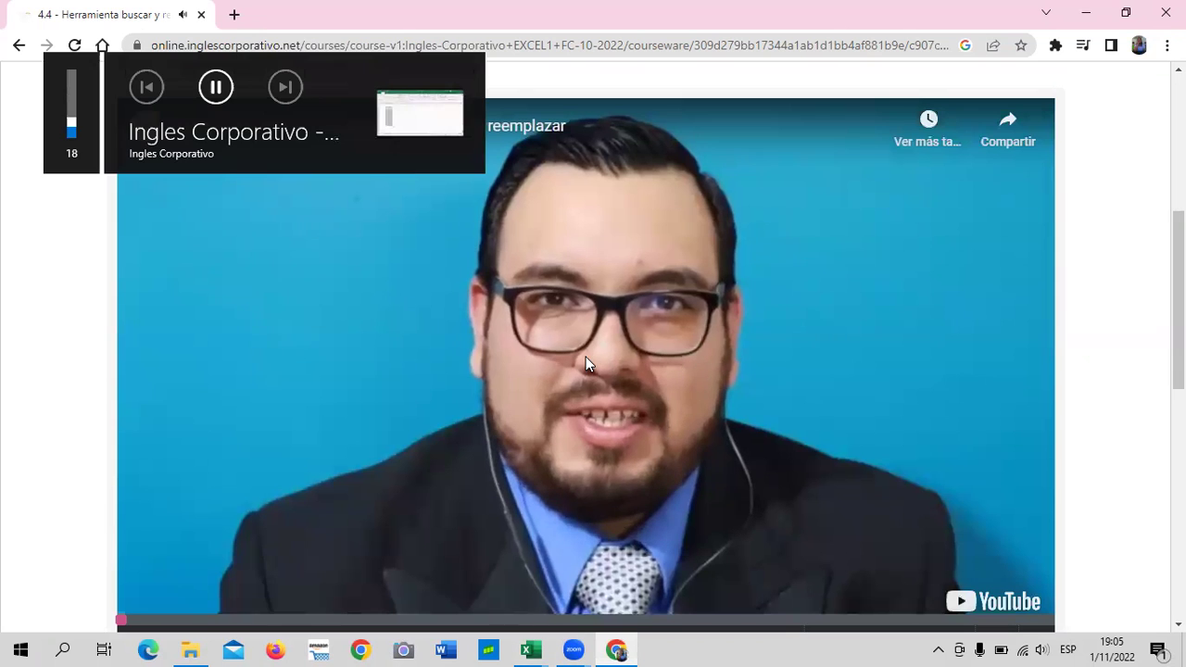
pyautogui.press('XF86AudioRaiseVolume')
pyautogui.press('XF86AudioRaiseVolume')
pyautogui.press('XF86AudioRaiseVolume')
pyautogui.press('XF86AudioRaiseVolume')
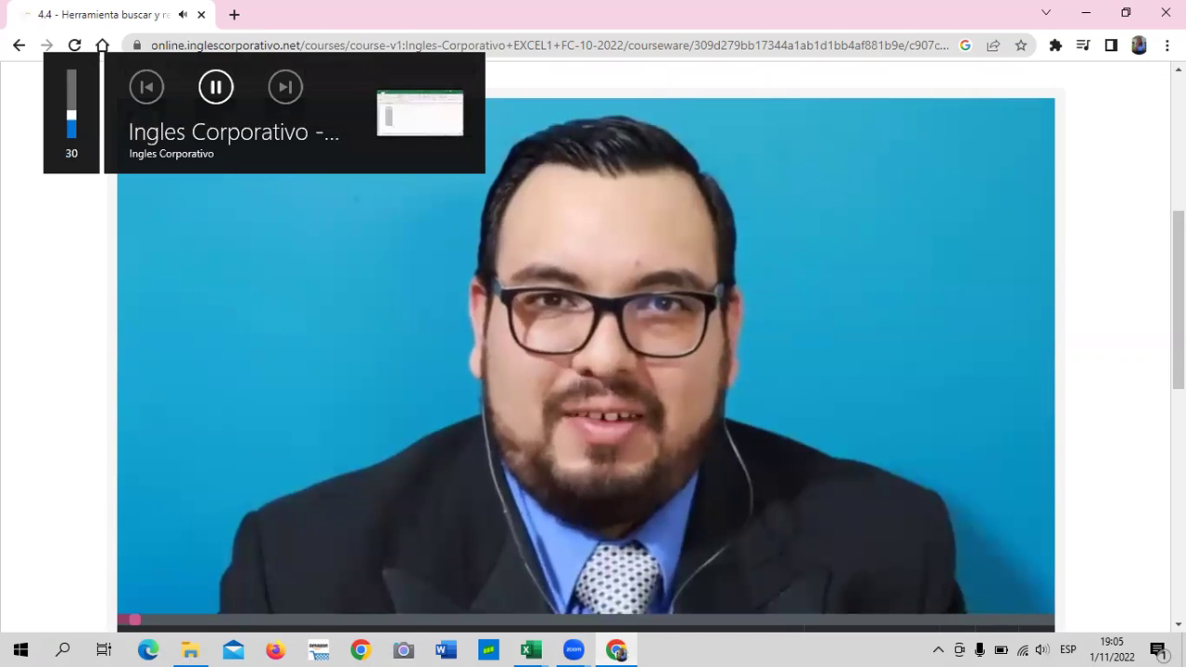
pyautogui.press('XF86AudioRaiseVolume')
pyautogui.press('XF86AudioRaiseVolume')
pyautogui.press('XF86AudioRaiseVolume')
pyautogui.press('XF86AudioRaiseVolume')
pyautogui.press('XF86AudioRaiseVolume')
pyautogui.press('XF86AudioRaiseVolume')
pyautogui.press('XF86AudioRaiseVolume')
pyautogui.press('XF86AudioRaiseVolume')
pyautogui.press('XF86AudioRaiseVolume')
pyautogui.press('XF86AudioRaiseVolume')
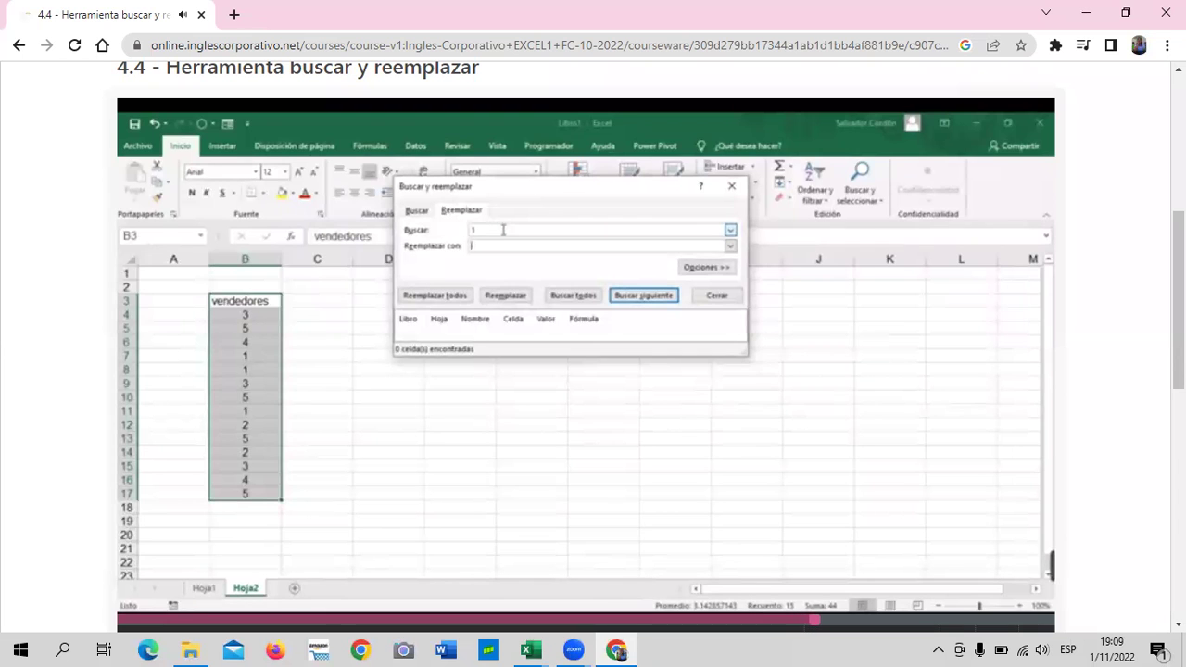
pyautogui.moveTo(503, 365)
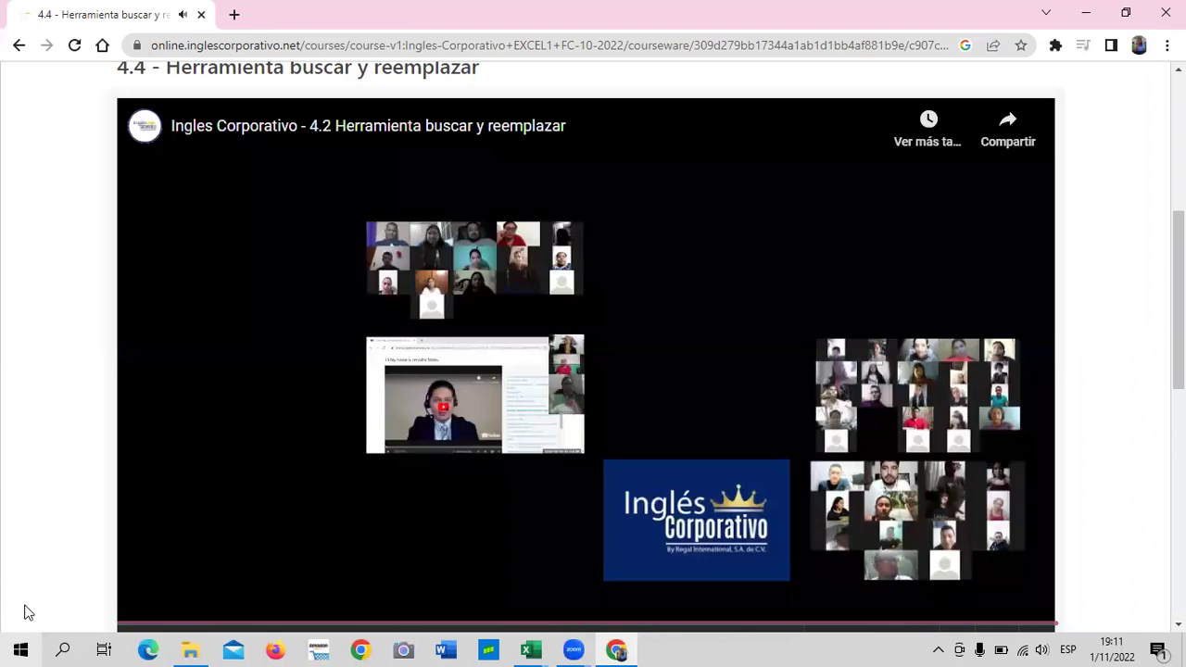
pyautogui.scroll(-1, 111, 505)
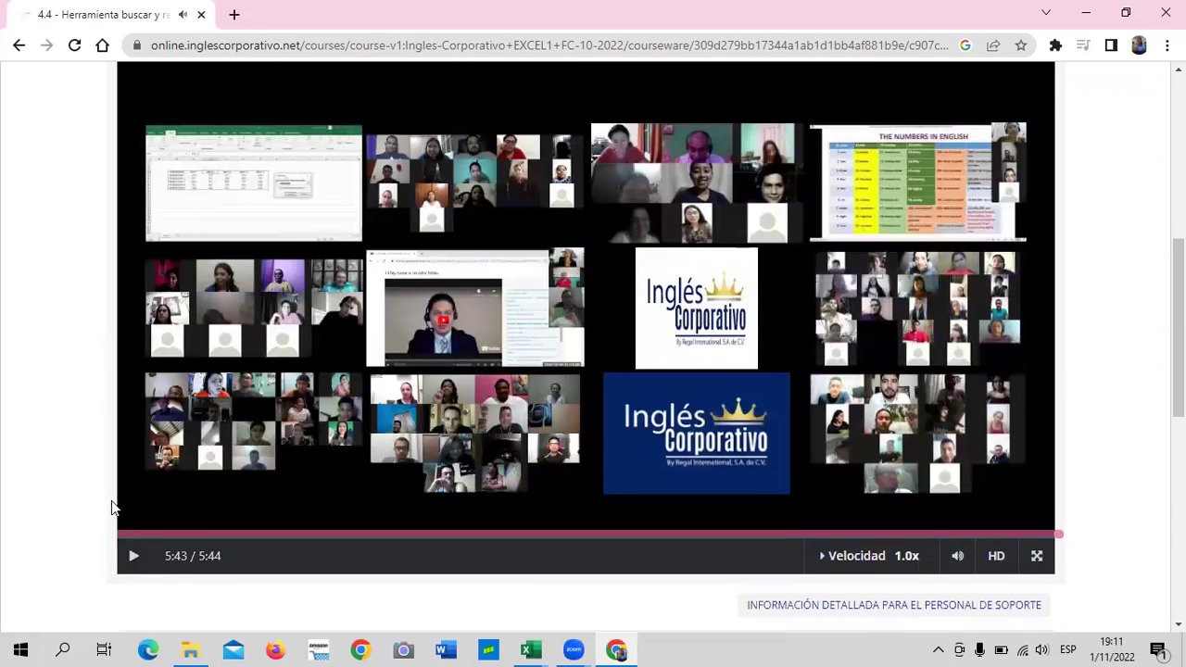
pyautogui.scroll(-2, 112, 505)
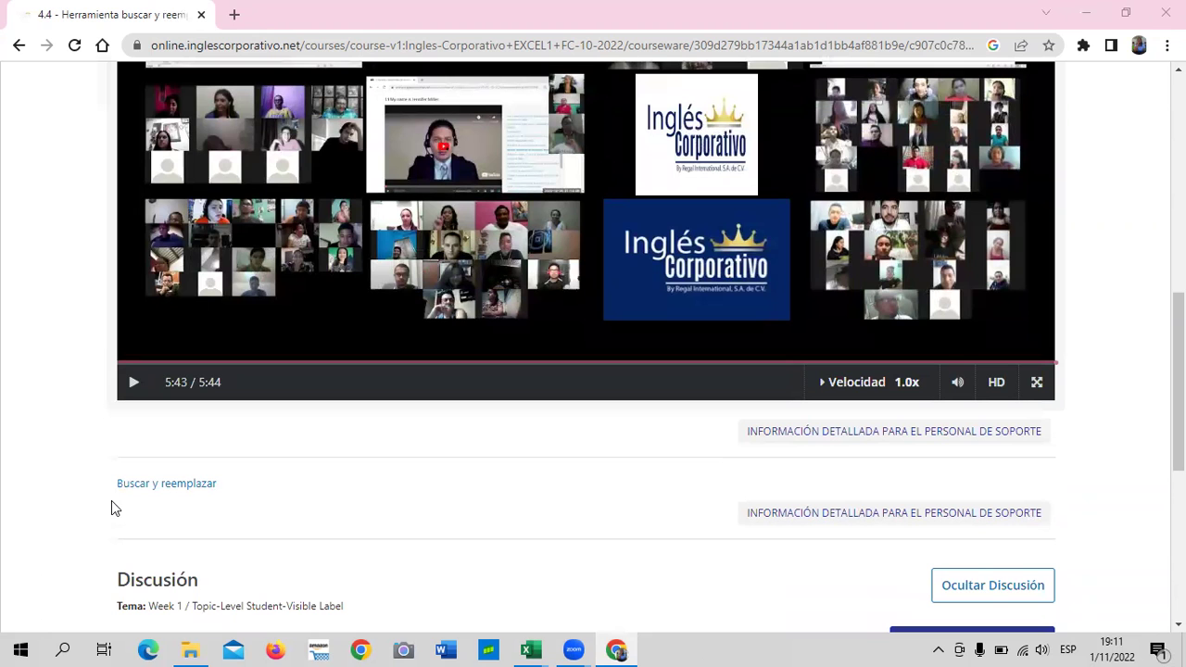
pyautogui.scroll(3, 512, 445)
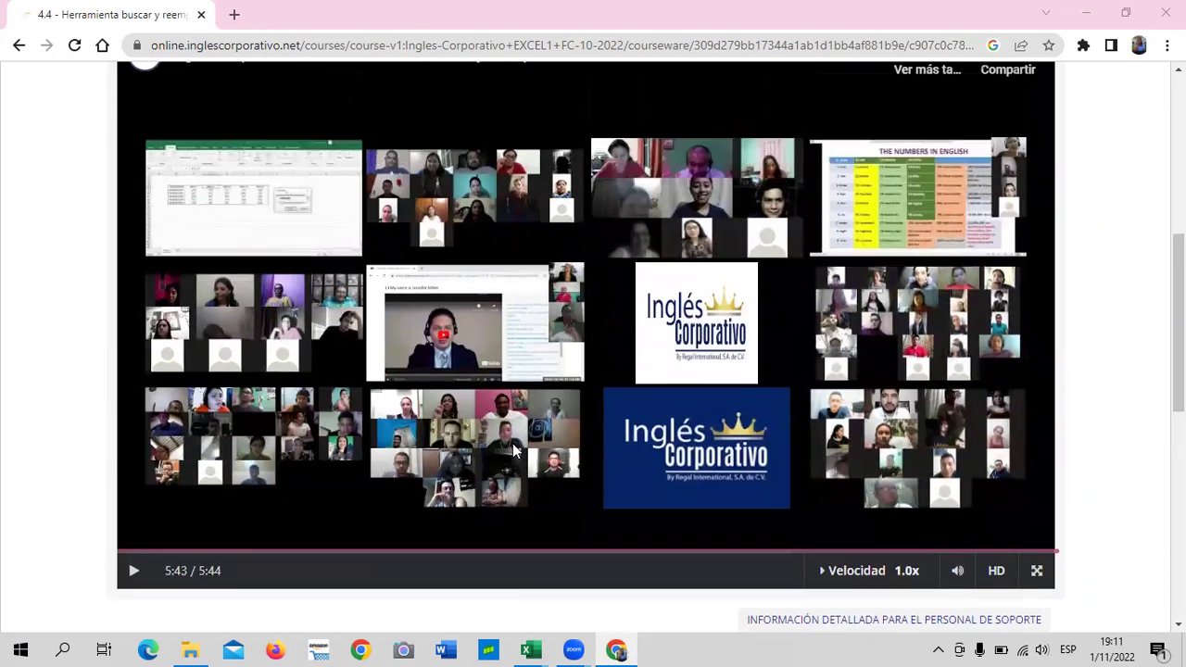
pyautogui.scroll(1, 513, 452)
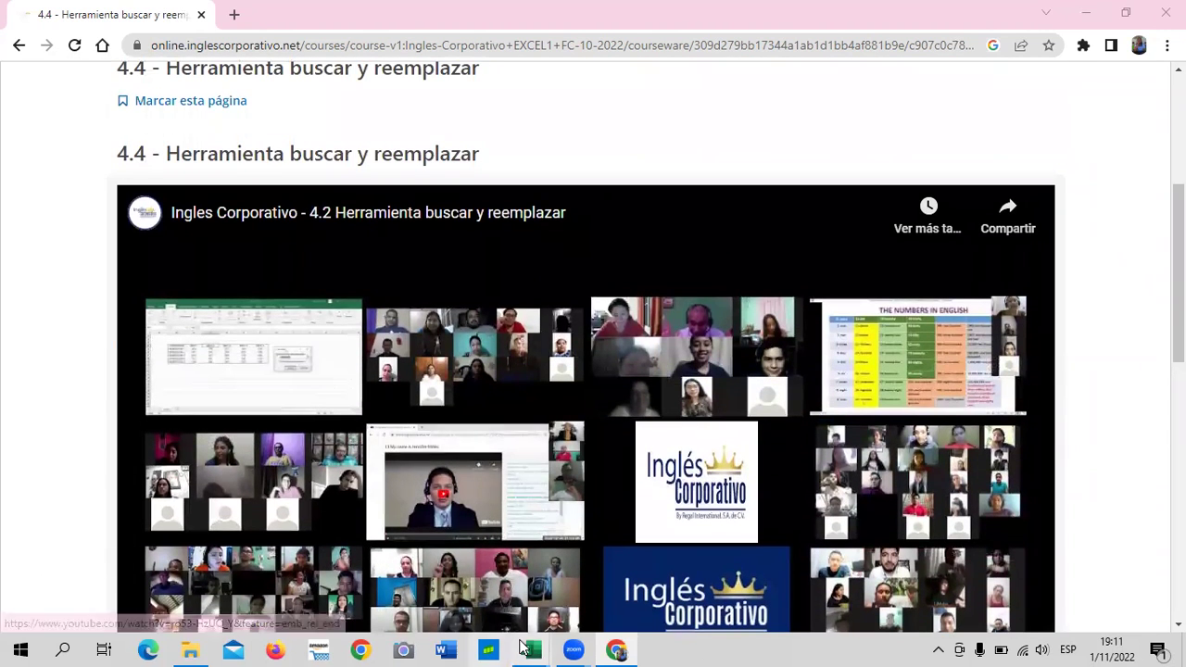
# - In the 4.2 Buscar y reemplazar workbook's Tablas sheet, start Insertar > Tabla on range B2:E17
pyautogui.moveTo(531, 648)
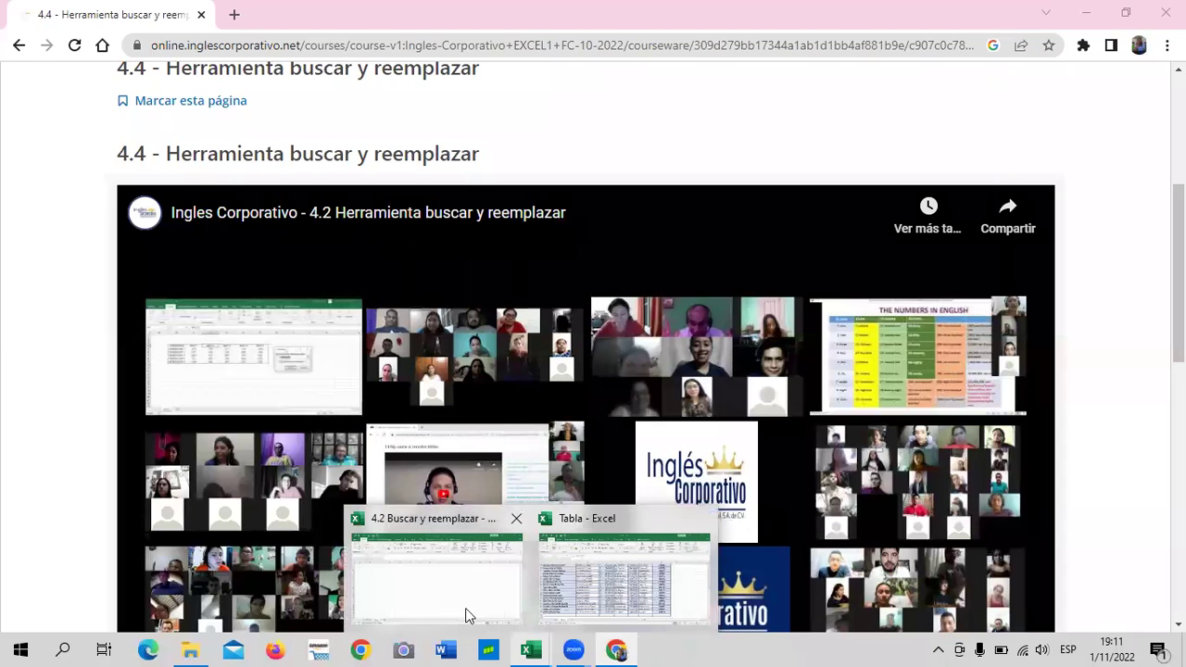
pyautogui.click(437, 596)
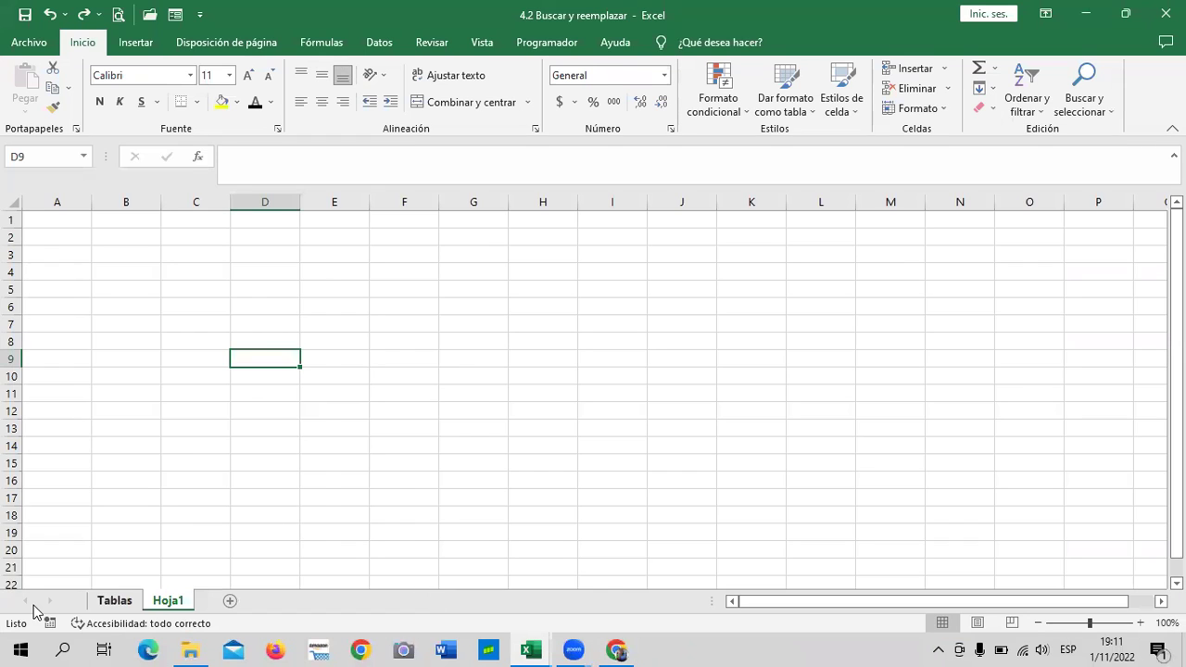
pyautogui.hotkey('ctrl', 'pageup')
pyautogui.click(544, 263)
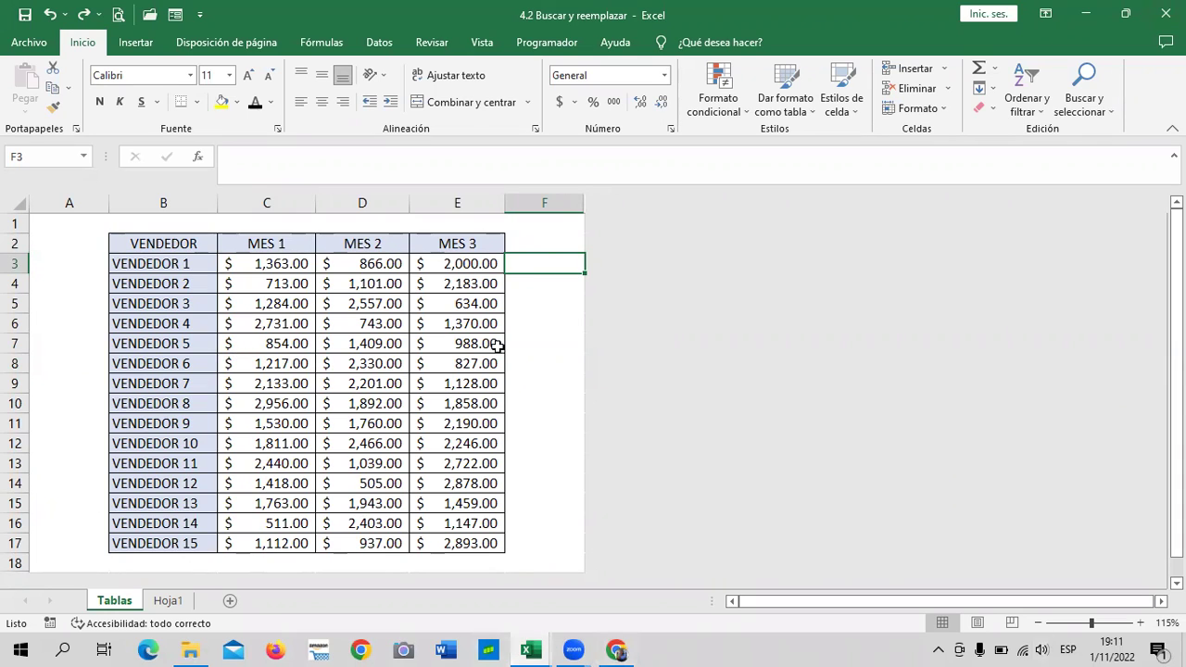
pyautogui.click(330, 306)
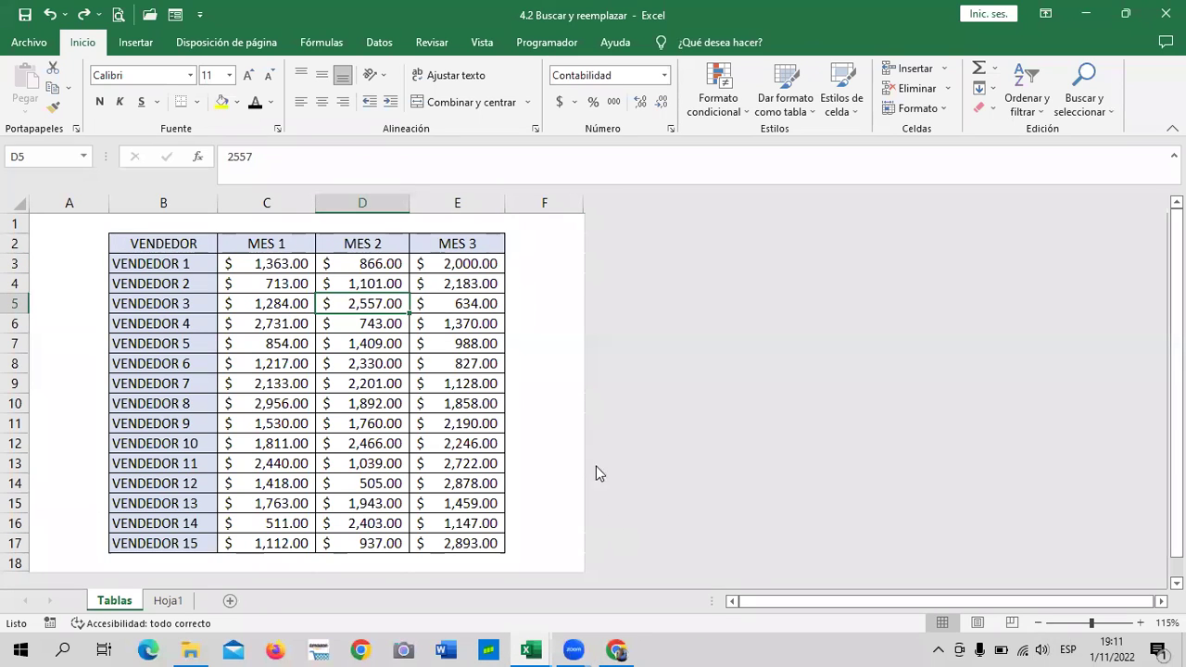
pyautogui.click(525, 248)
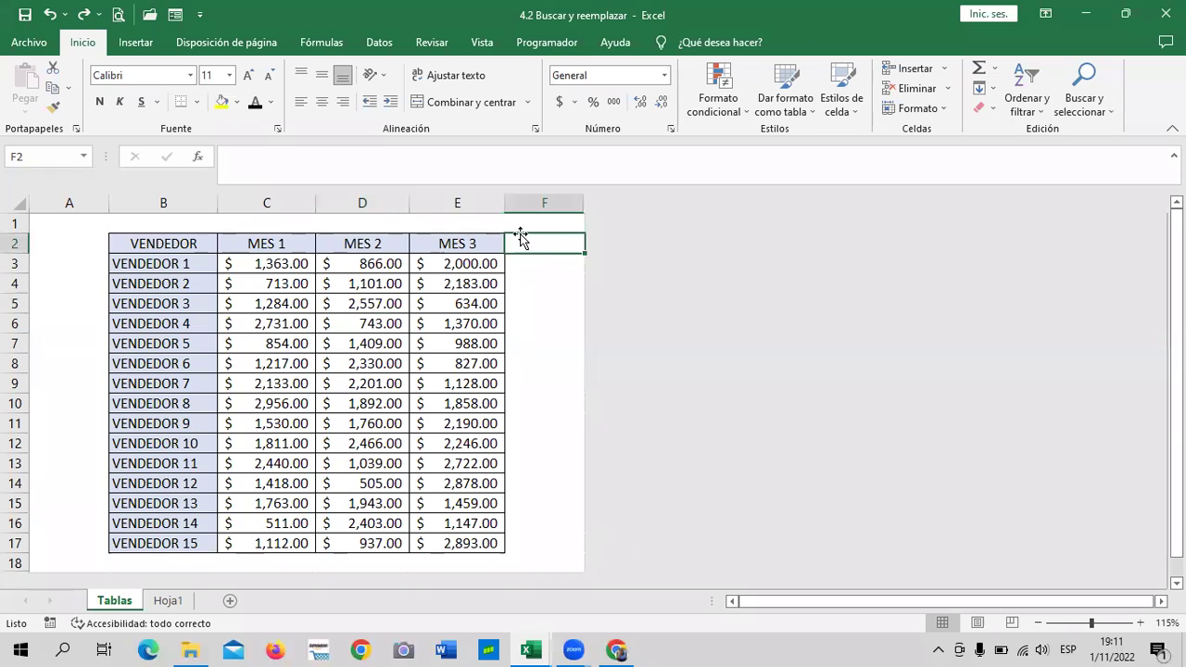
pyautogui.click(181, 303)
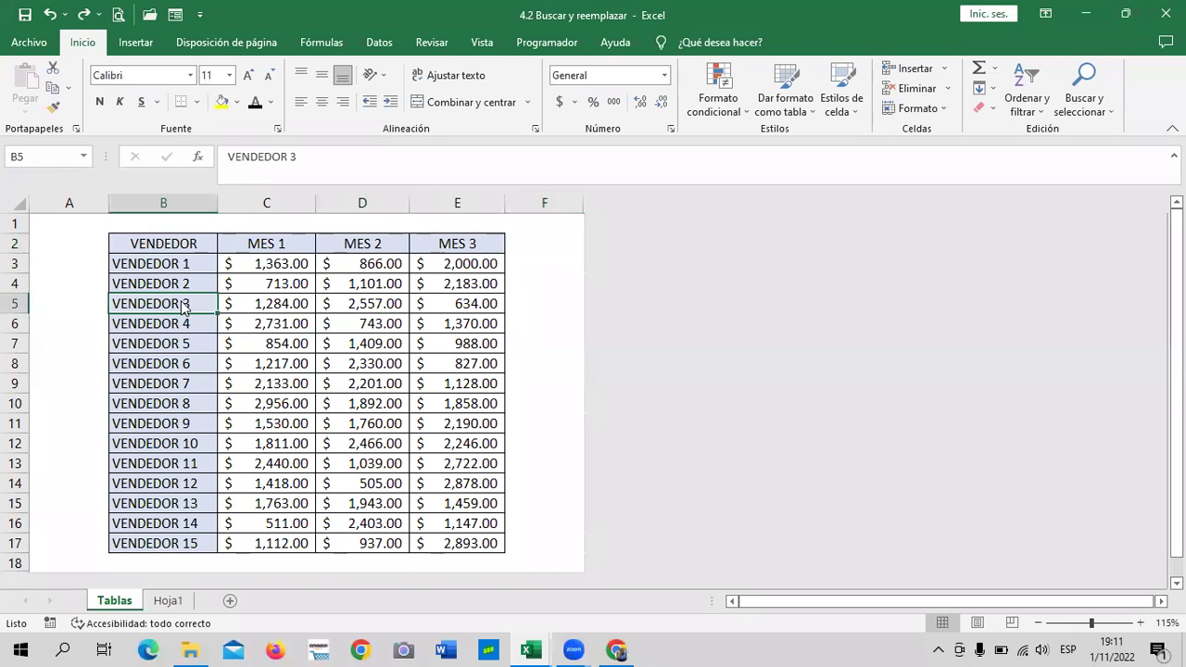
pyautogui.click(323, 401)
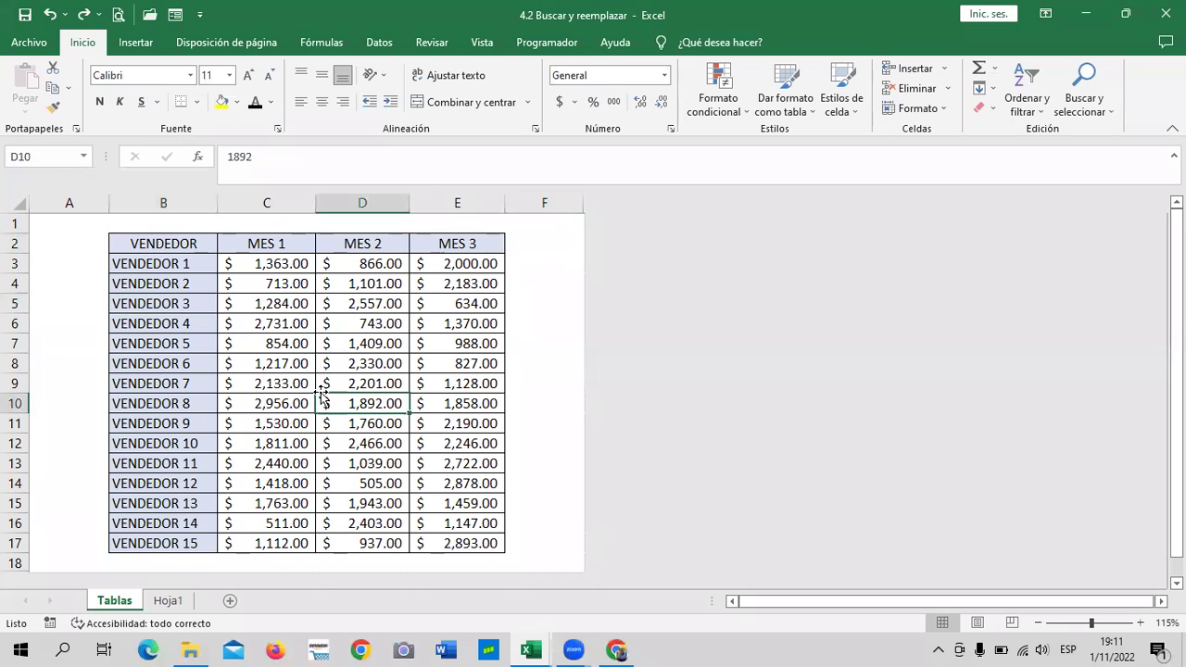
pyautogui.click(135, 47)
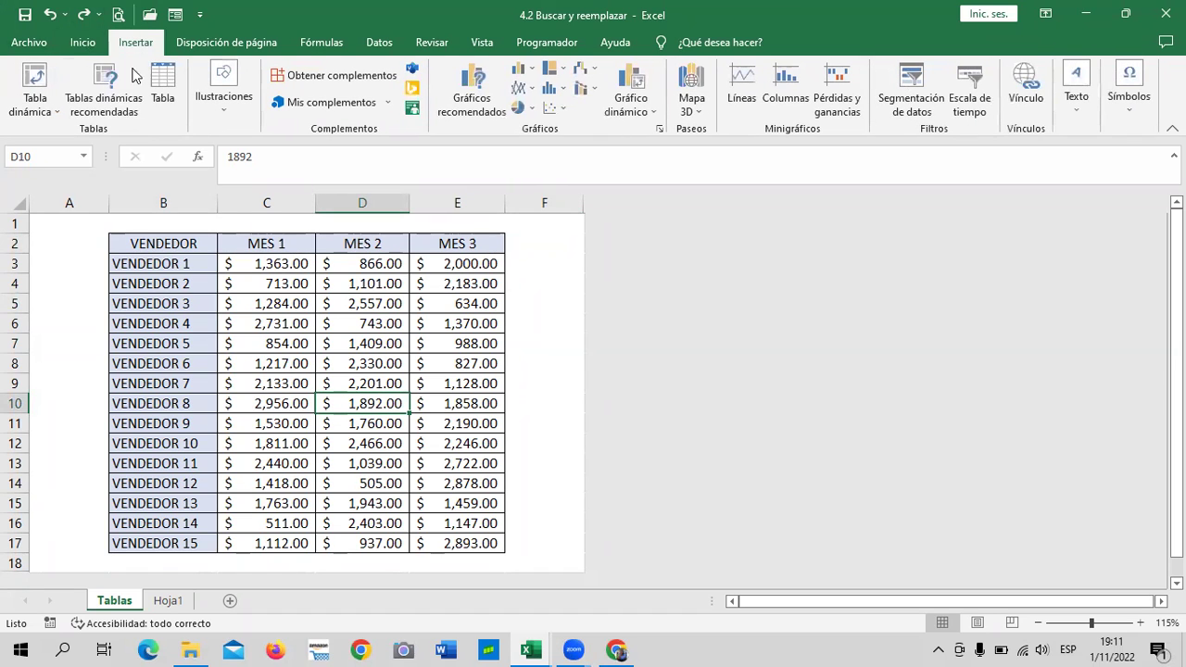
pyautogui.click(160, 76)
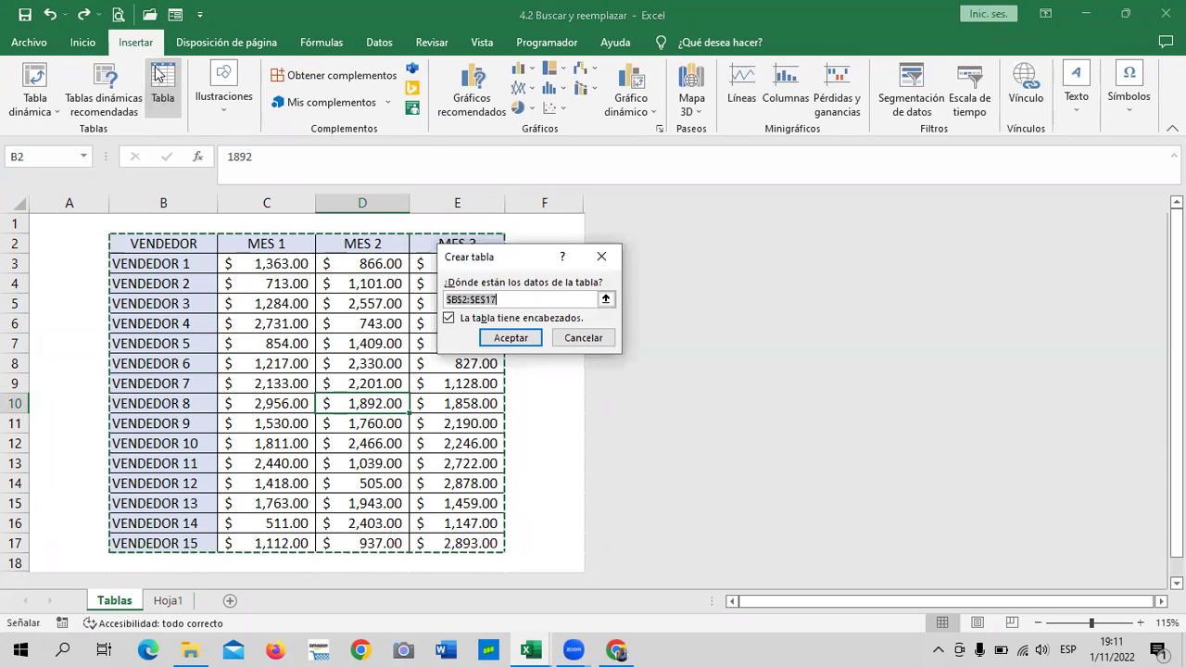
# - Create Tabla1 from range B2:E17 with headers
pyautogui.click(524, 340)
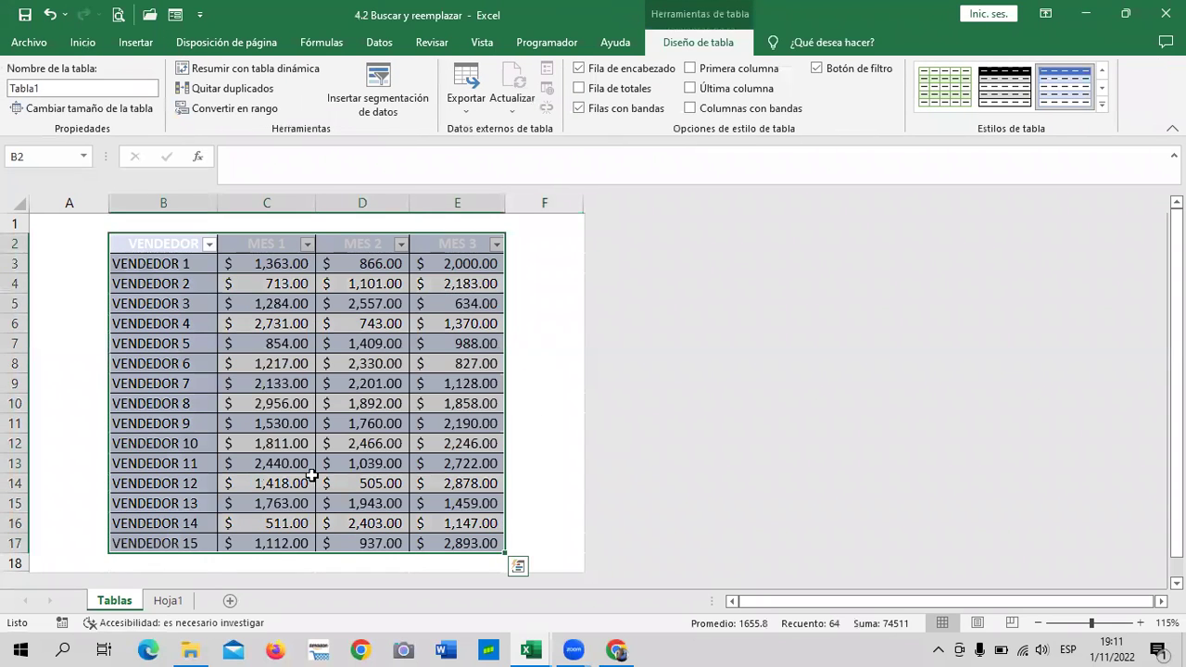
pyautogui.scroll(-2, 313, 476)
pyautogui.click(254, 443)
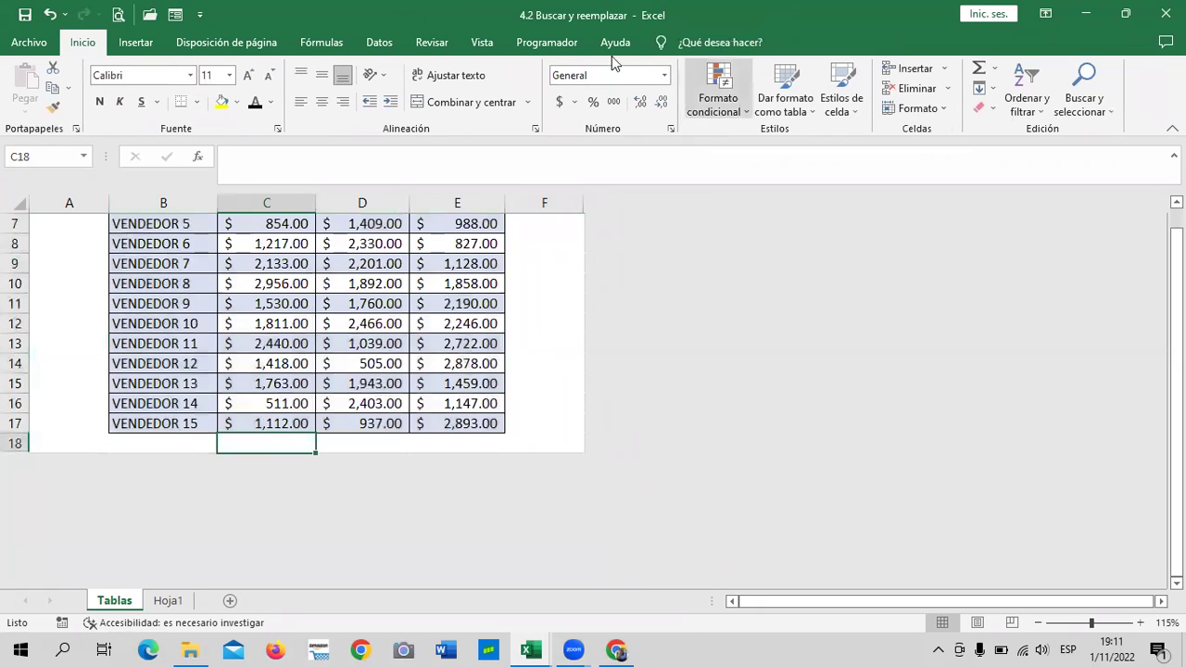
pyautogui.click(389, 382)
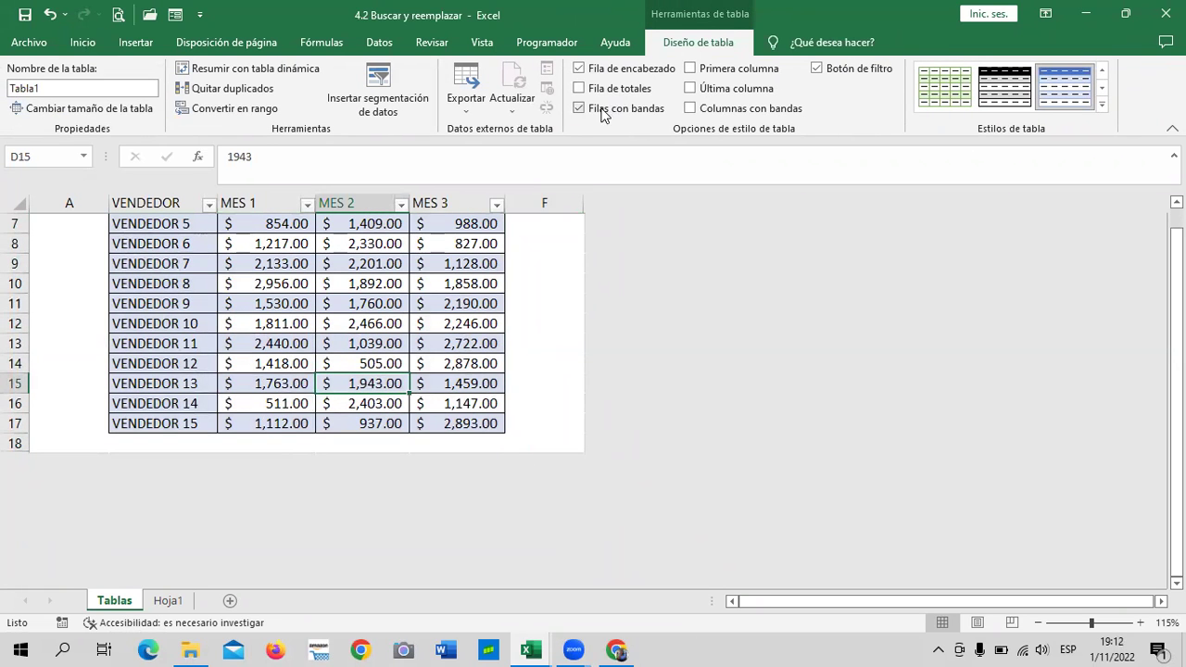
# - Turn on the total row, check the MES totals, and open the MES 1 function list
pyautogui.click(578, 89)
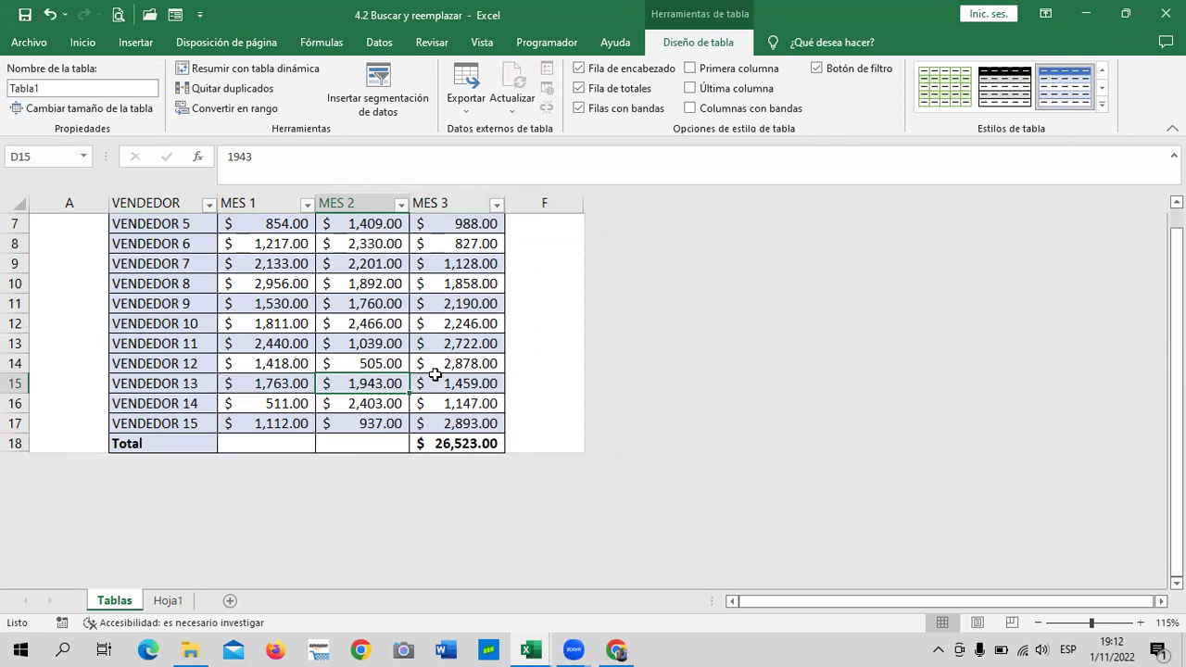
pyautogui.click(356, 444)
pyautogui.click(476, 444)
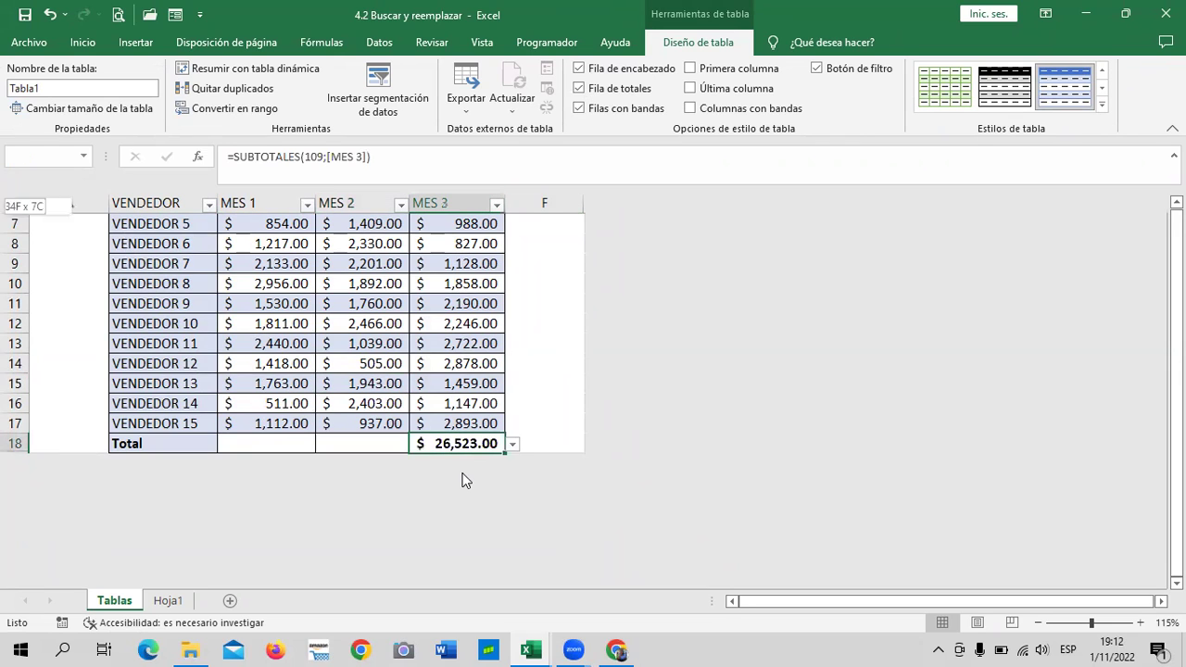
pyautogui.click(351, 445)
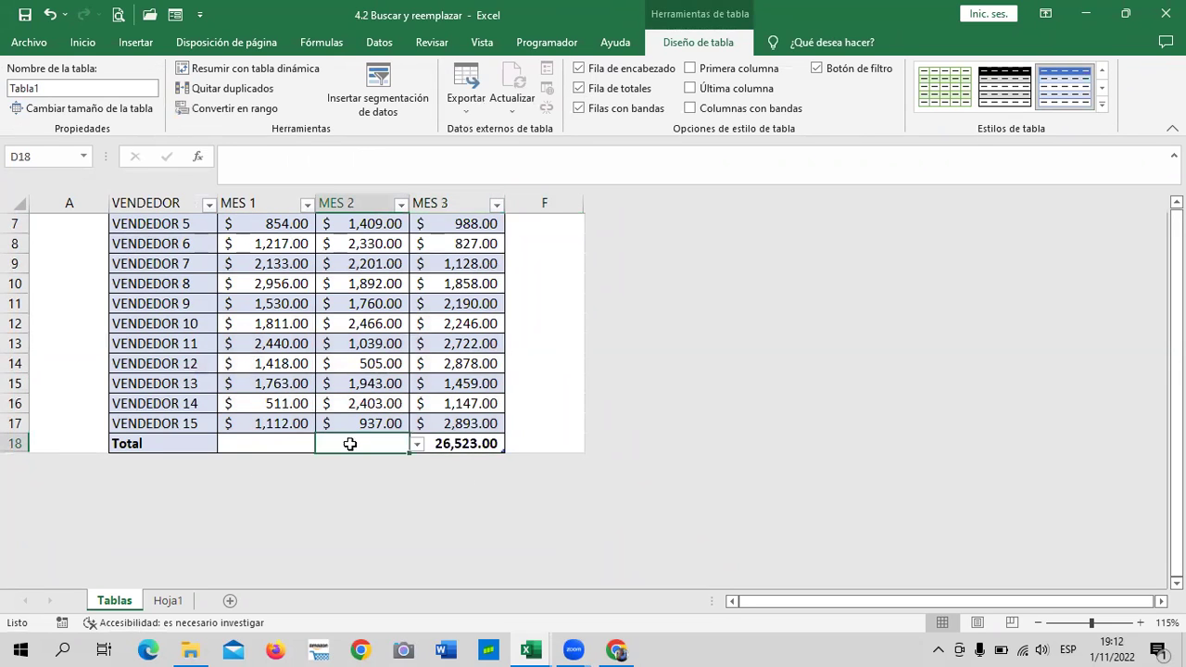
pyautogui.click(260, 444)
pyautogui.click(324, 446)
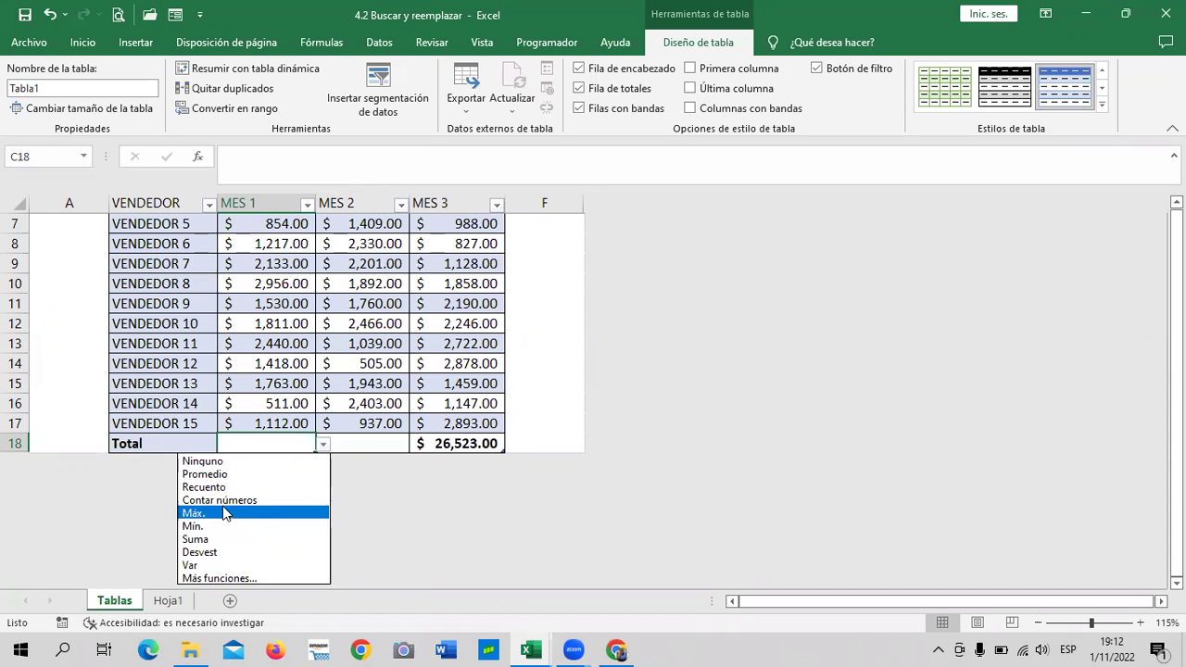
# - Set the MES 1 total in C18 to Contar números, giving 15
pyautogui.click(224, 498)
pyautogui.scroll(2, 306, 266)
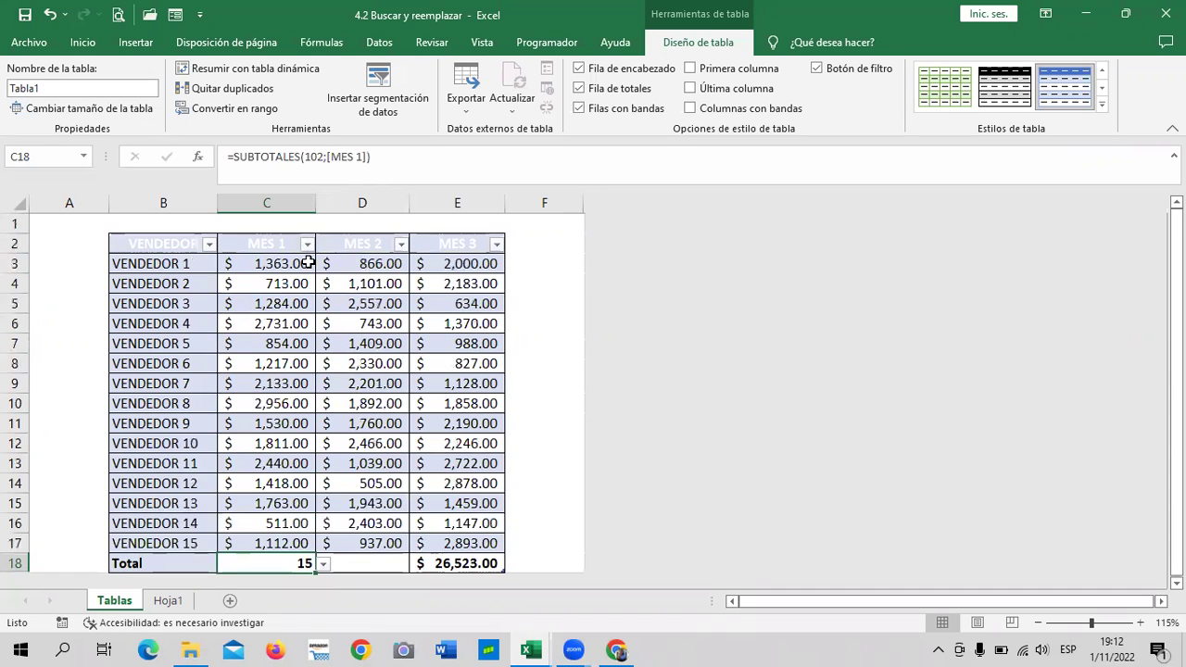
pyautogui.scroll(-2, 239, 496)
# - Set the MES 2 total in D18 to Promedio, showing $1,610.13
pyautogui.click(381, 445)
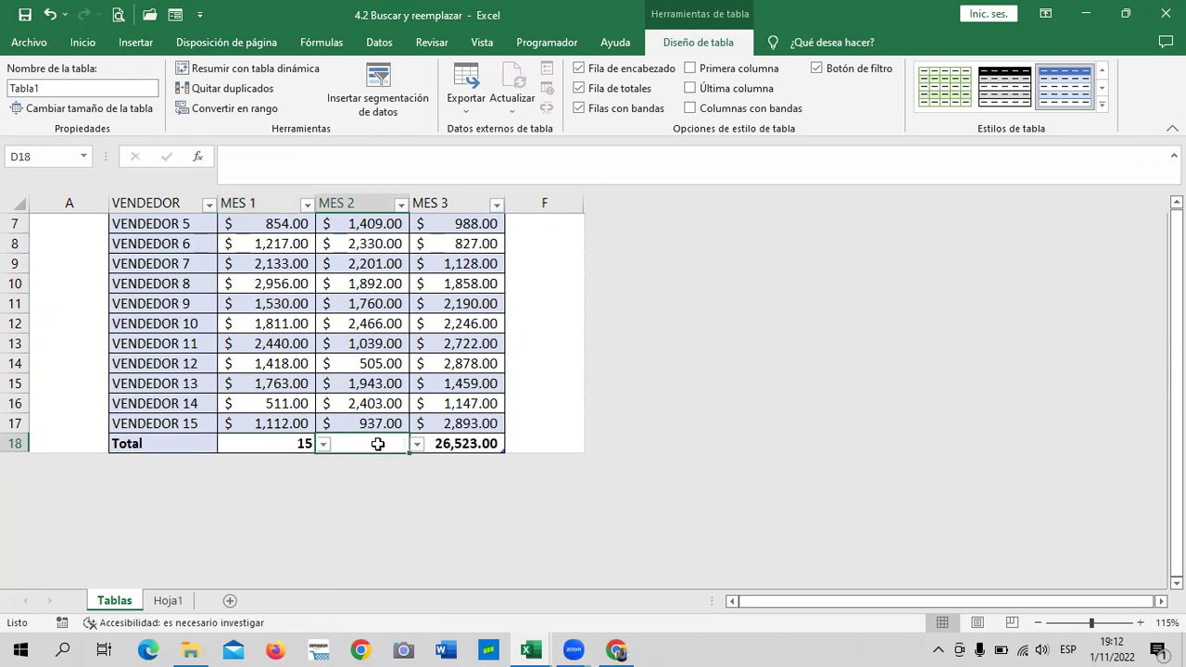
pyautogui.click(417, 445)
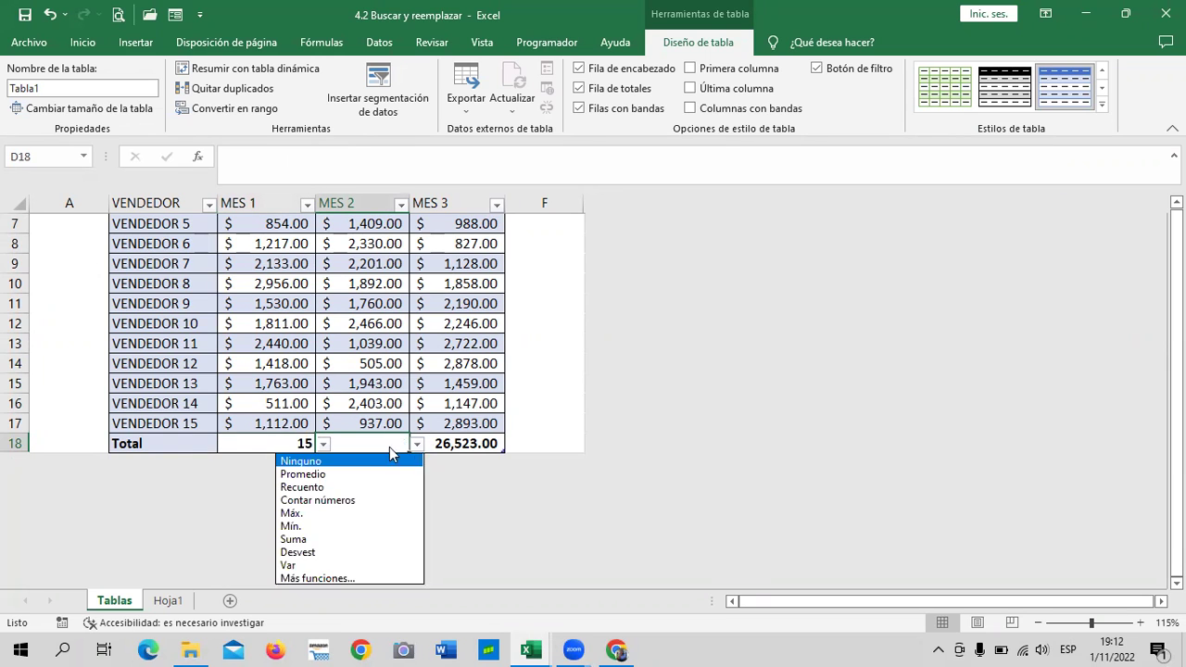
pyautogui.press('Return')
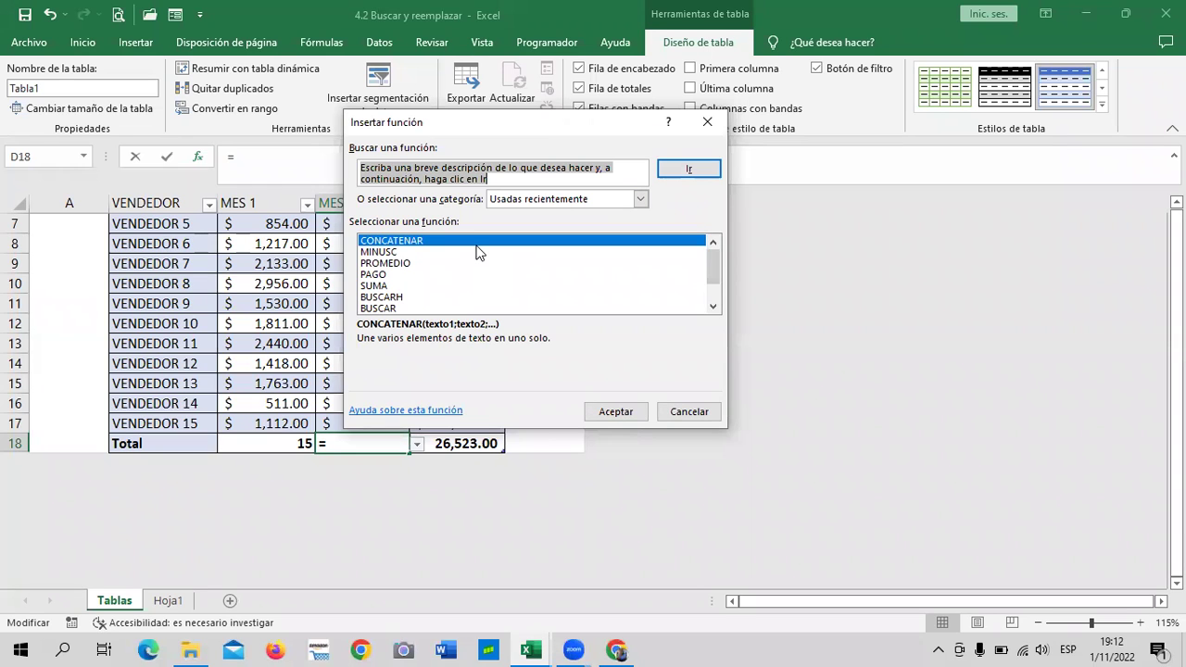
pyautogui.click(707, 121)
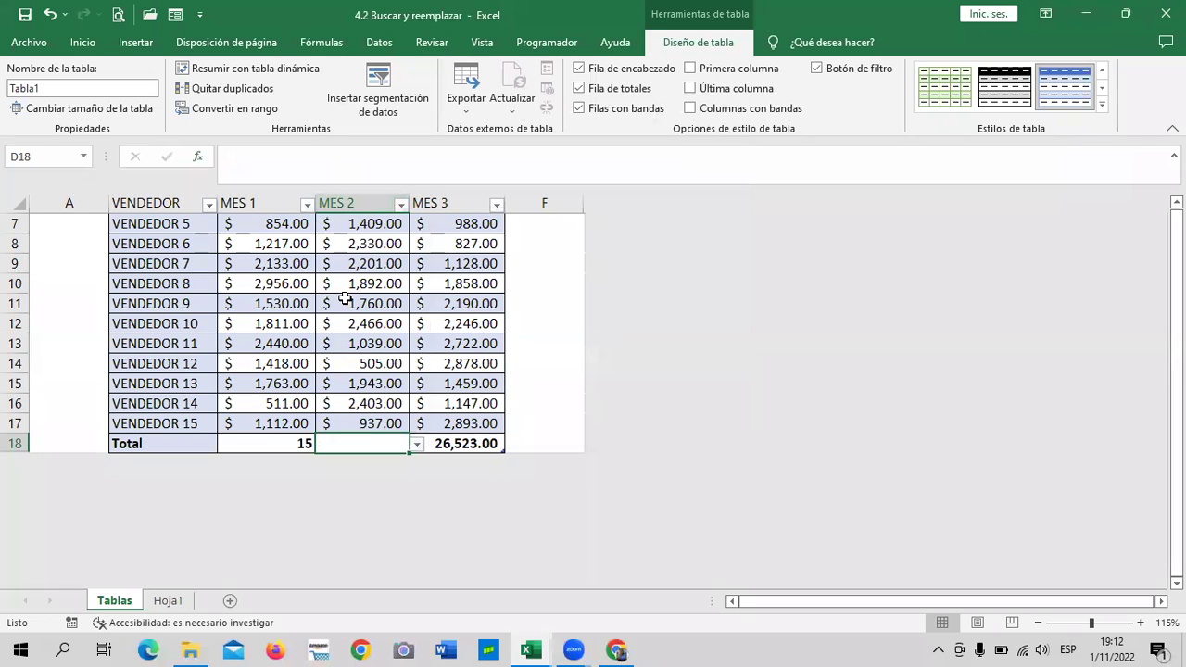
pyautogui.scroll(2, 344, 341)
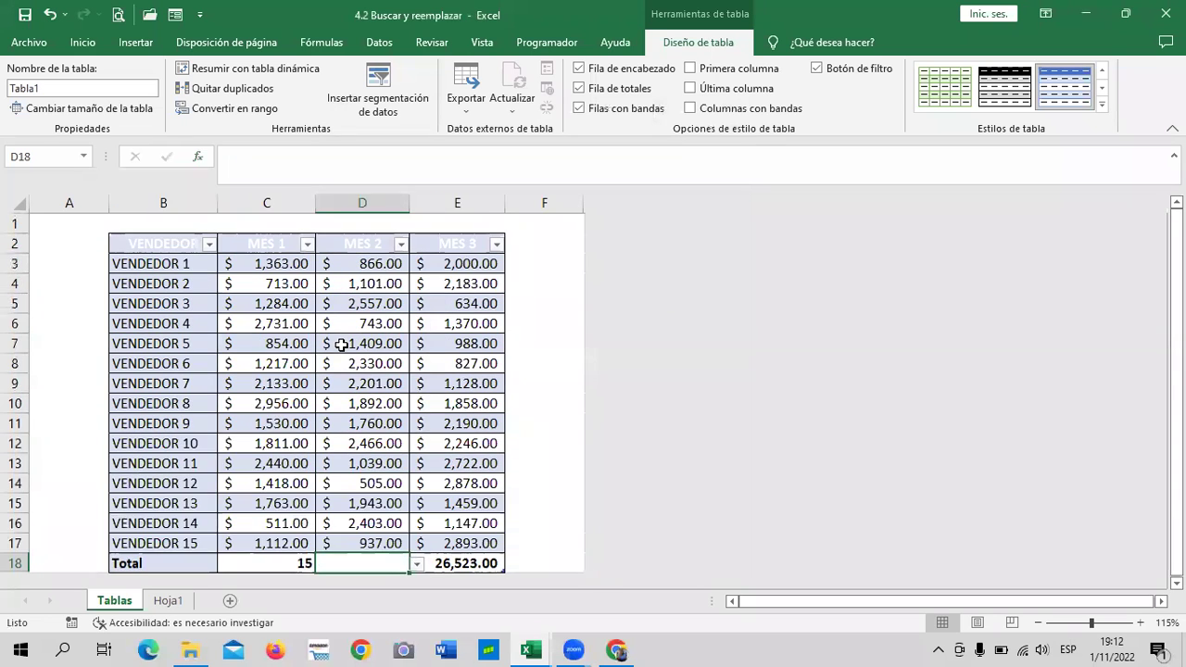
pyautogui.scroll(-2, 344, 341)
pyautogui.click(417, 444)
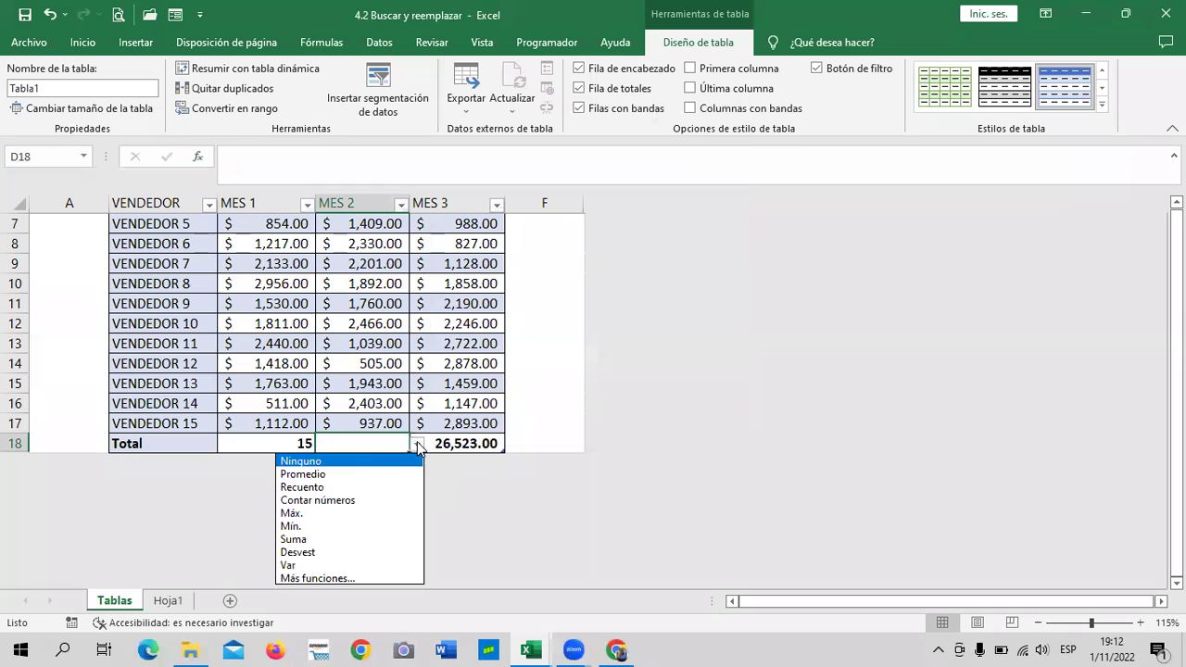
pyautogui.click(346, 476)
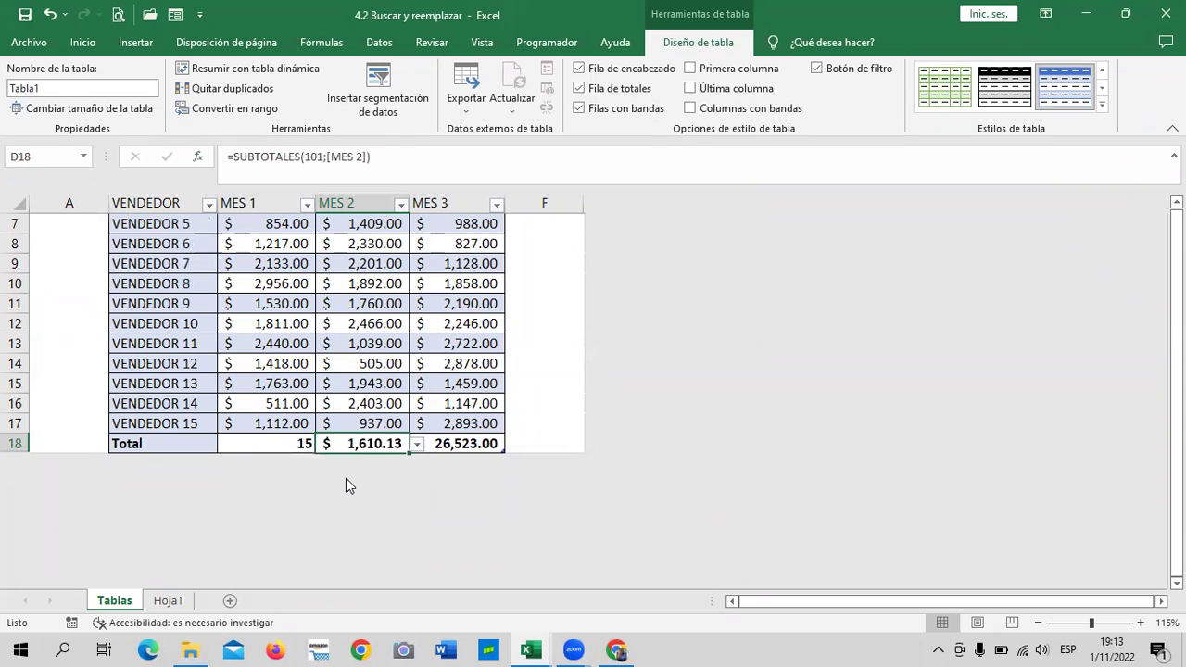
pyautogui.scroll(2, 355, 424)
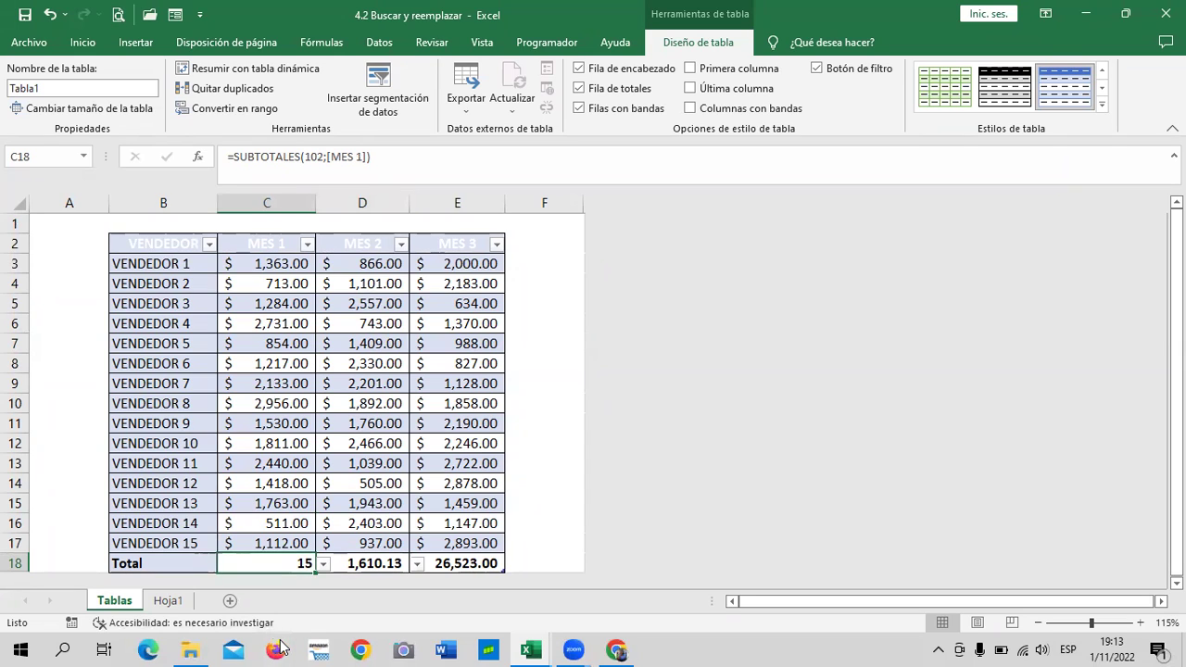
pyautogui.click(381, 557)
pyautogui.press('Right')
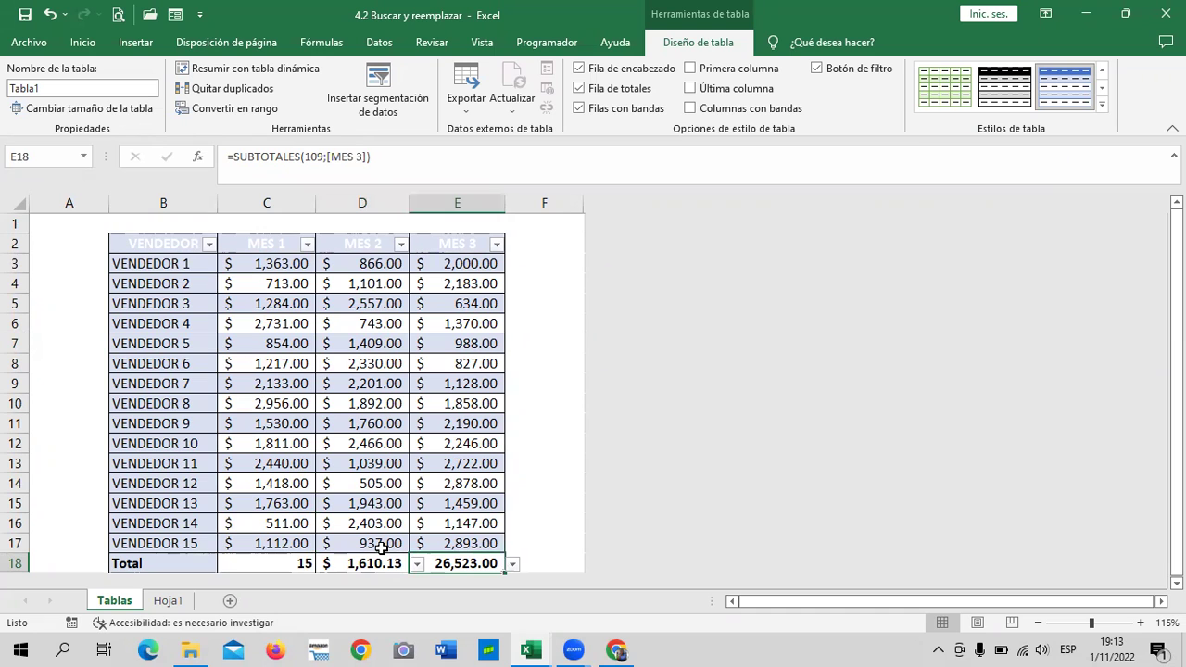
pyautogui.click(527, 364)
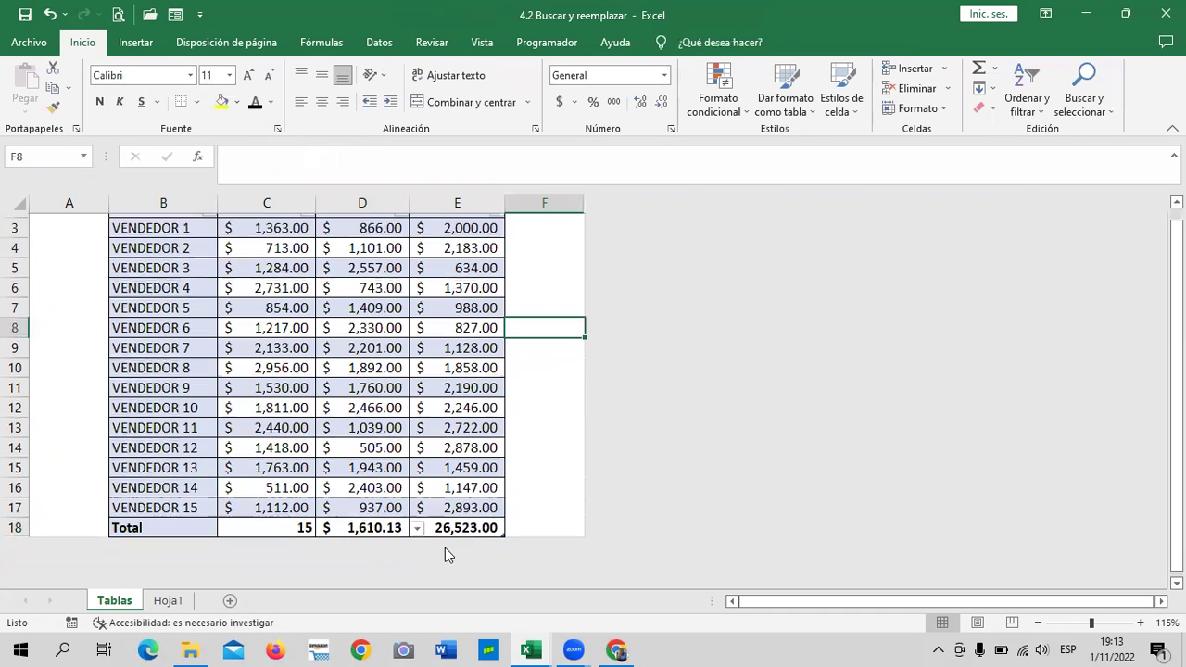
pyautogui.scroll(-1, 445, 548)
pyautogui.click(352, 500)
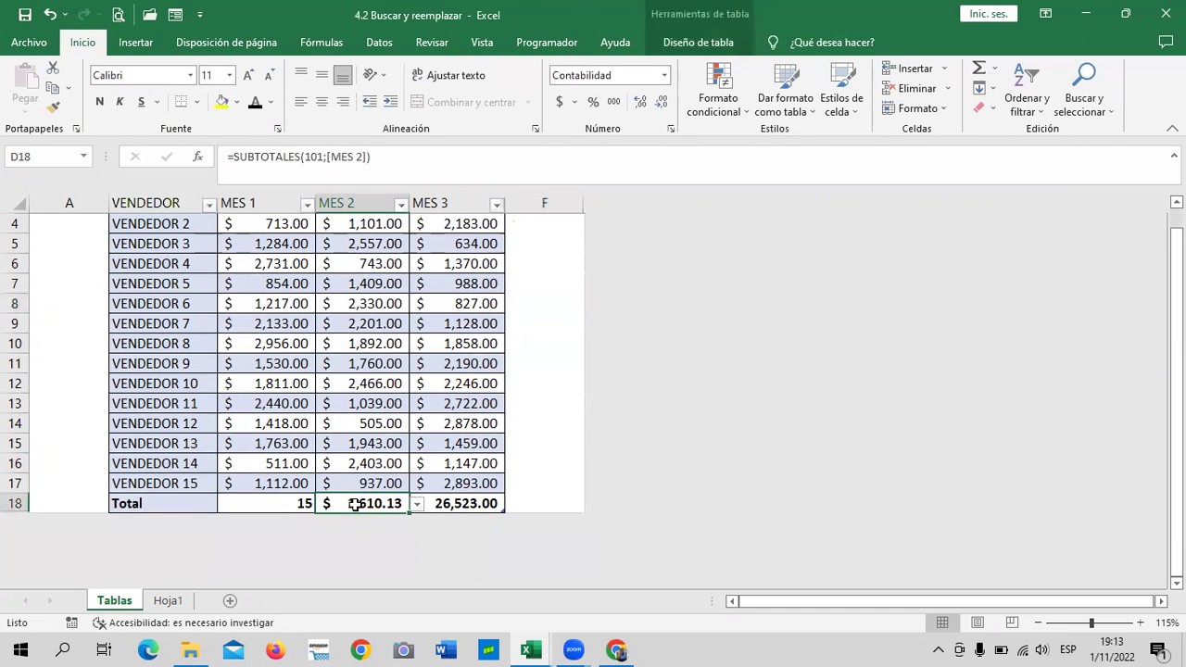
pyautogui.click(256, 500)
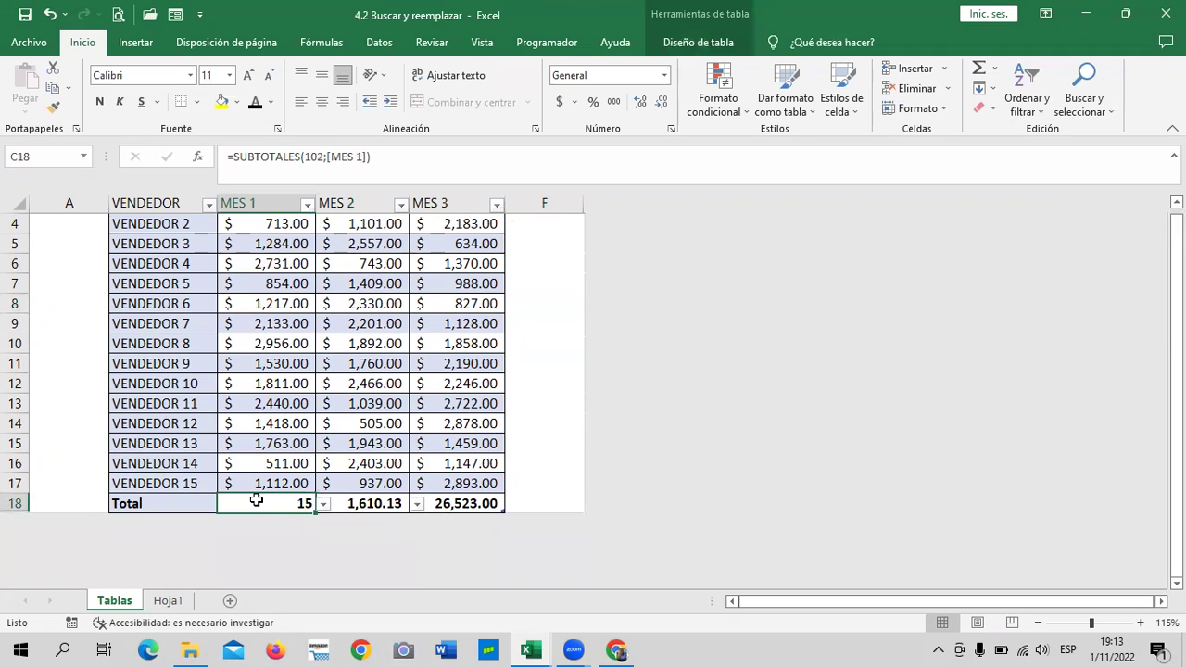
pyautogui.click(373, 503)
pyautogui.click(447, 503)
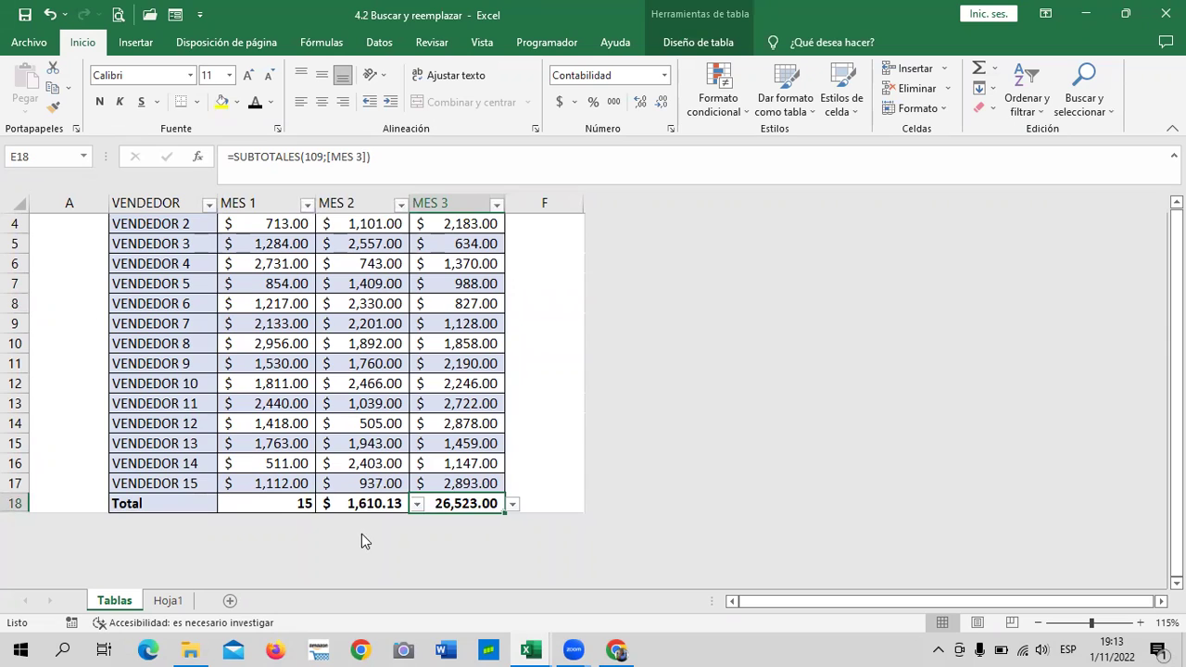
pyautogui.click(355, 502)
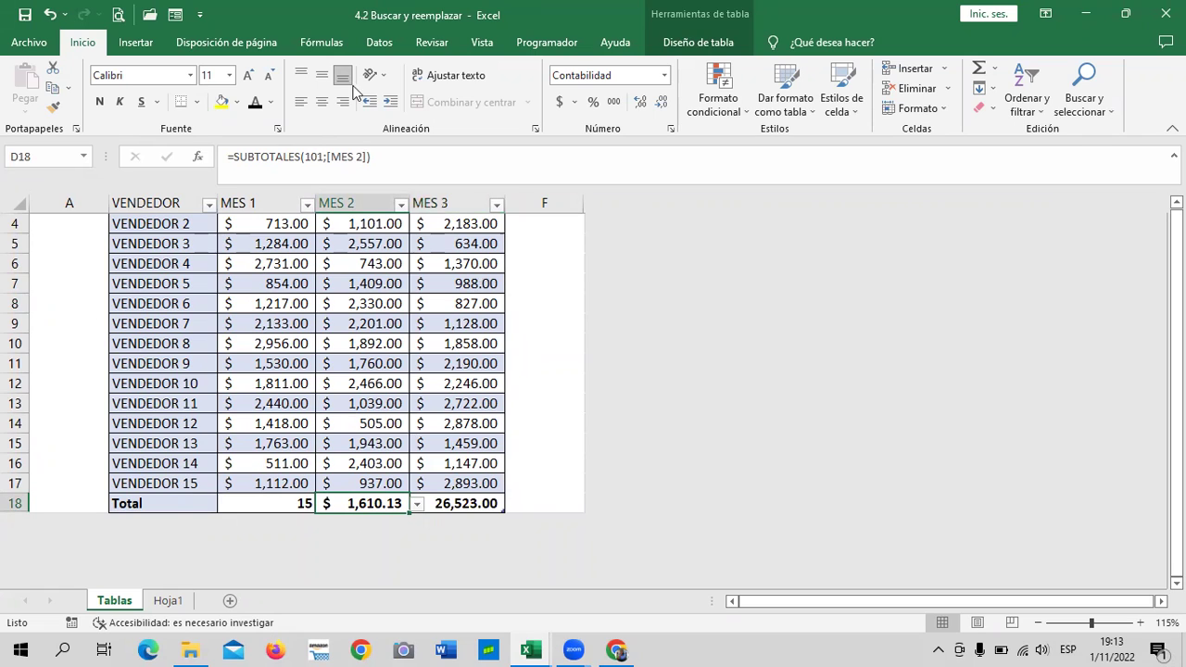
pyautogui.click(269, 500)
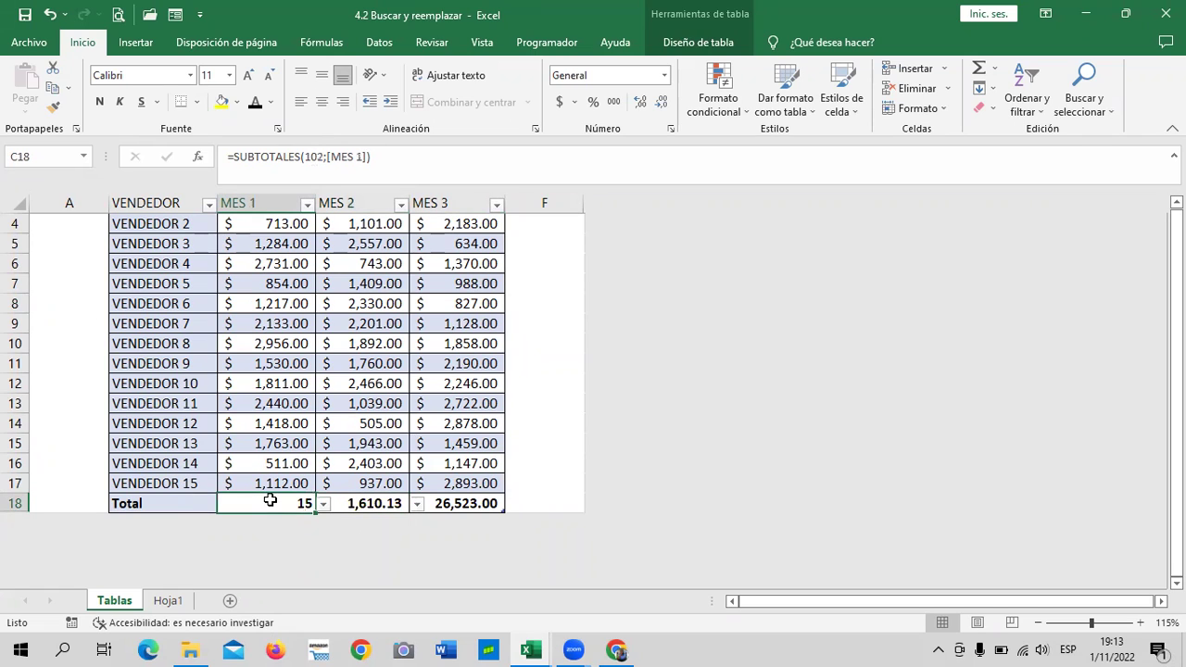
pyautogui.click(715, 43)
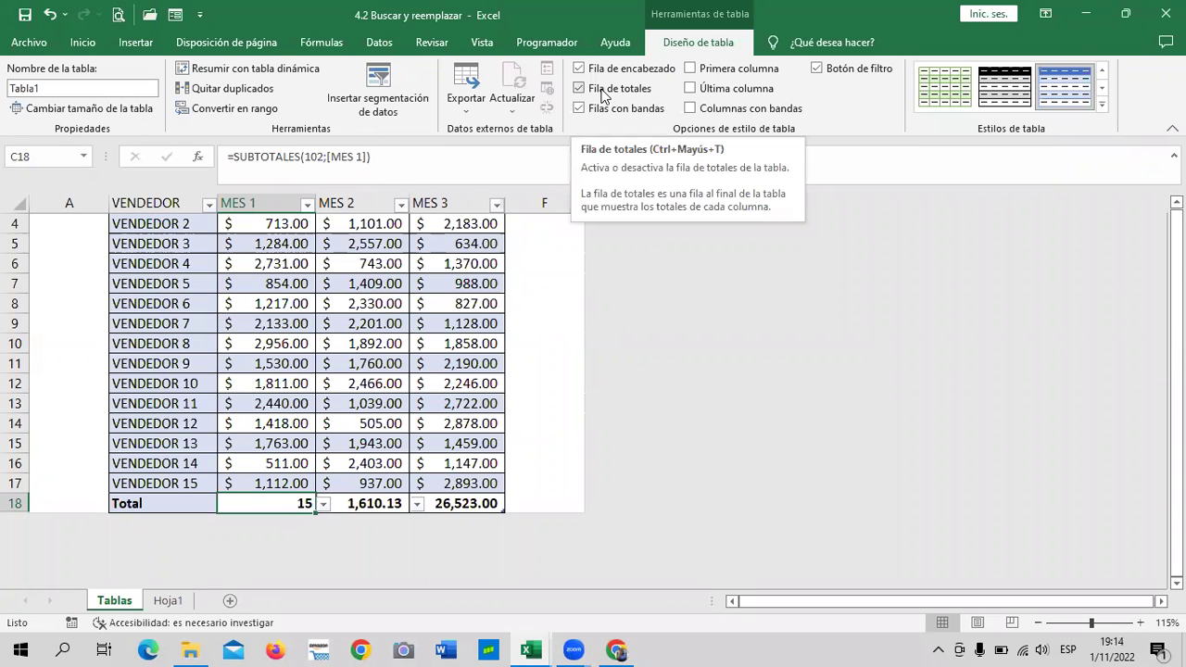
pyautogui.click(543, 265)
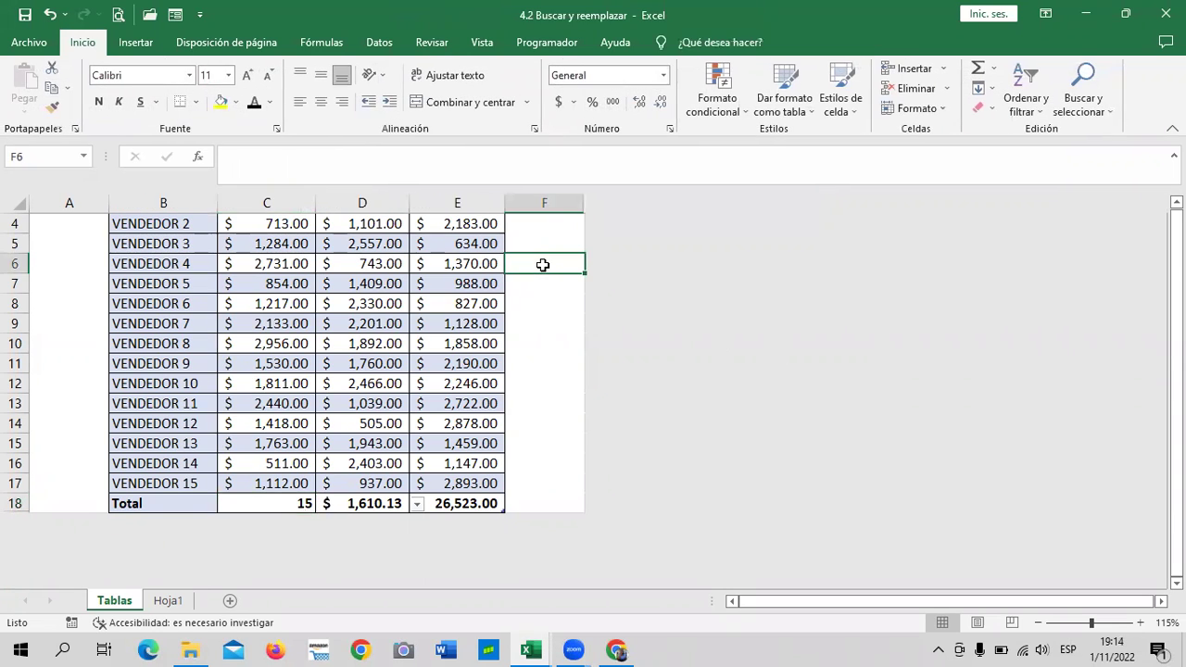
pyautogui.scroll(1, 543, 266)
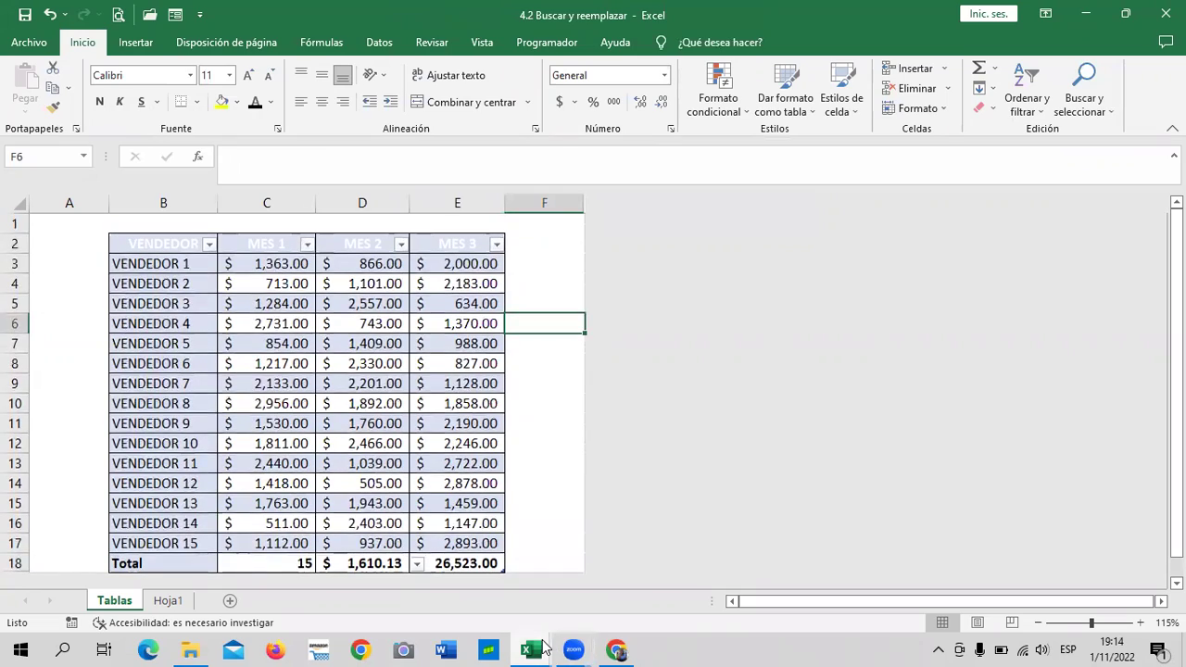
# - Switch to the Tabla workbook and select cell B37 below the Filtros table
pyautogui.moveTo(546, 648)
pyautogui.click(601, 594)
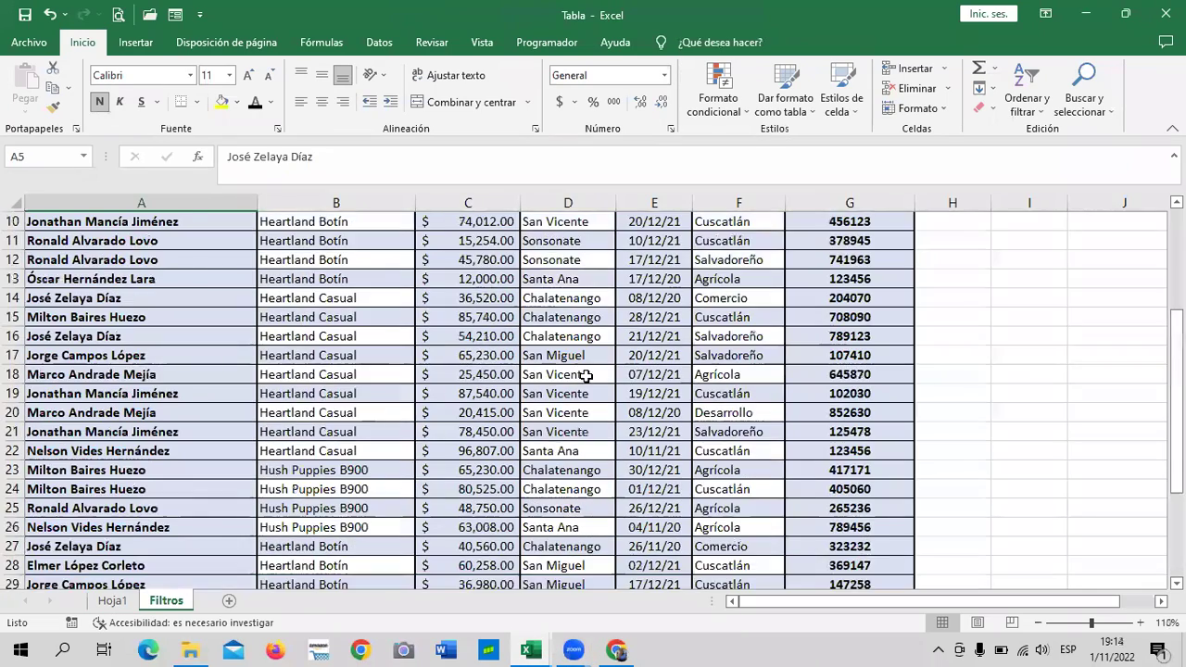
pyautogui.scroll(3, 586, 374)
pyautogui.scroll(-7, 584, 375)
pyautogui.scroll(-1, 583, 370)
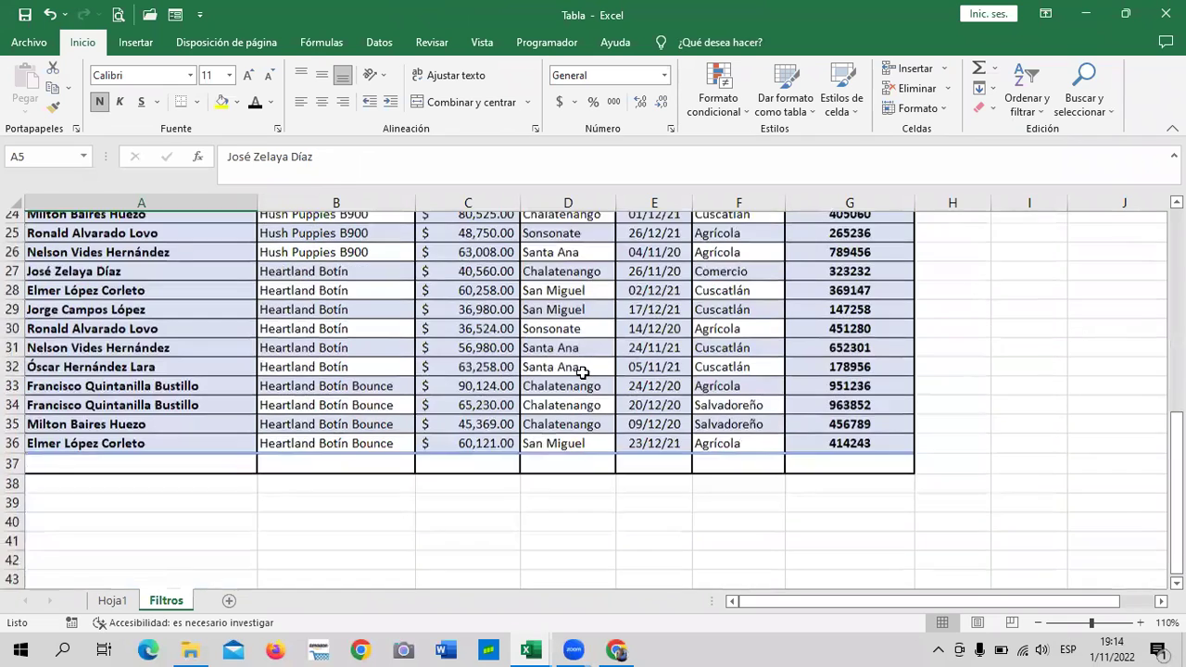
pyautogui.click(834, 452)
pyautogui.click(751, 458)
pyautogui.click(656, 454)
pyautogui.click(593, 451)
pyautogui.click(501, 463)
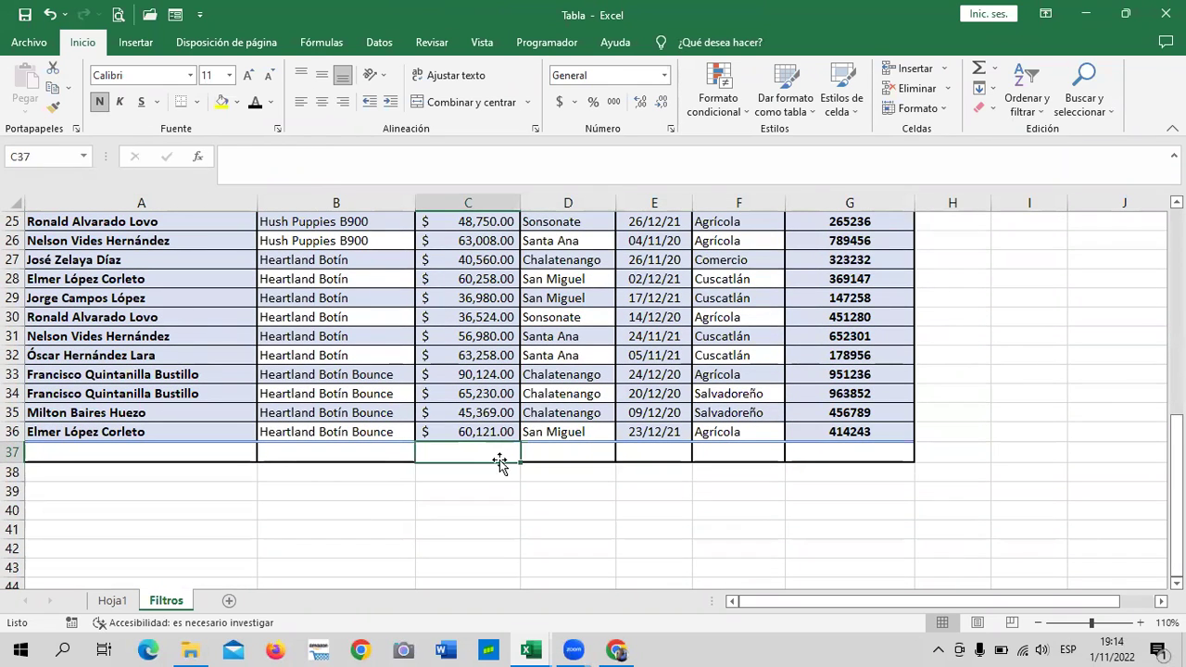
pyautogui.click(275, 450)
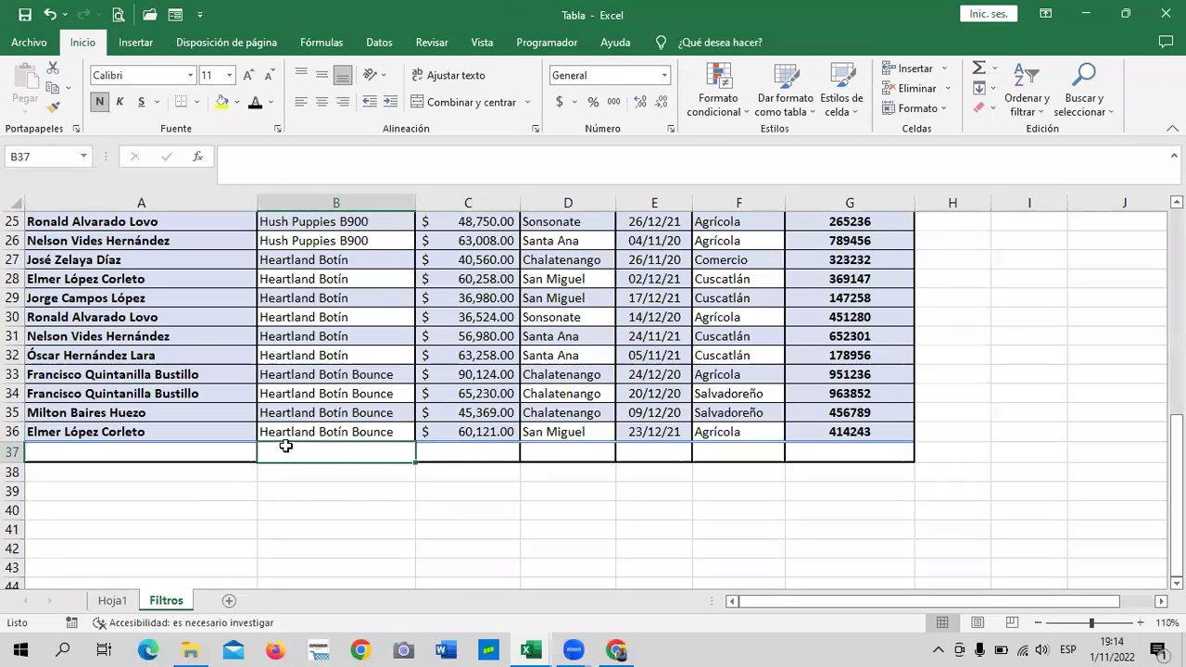
# - Review the Filtros table, then show taskbar previews of both open workbooks
pyautogui.scroll(2, 285, 446)
pyautogui.scroll(2, 286, 446)
pyautogui.scroll(2, 284, 443)
pyautogui.scroll(2, 284, 440)
pyautogui.scroll(-2, 285, 439)
pyautogui.scroll(-3, 285, 440)
pyautogui.scroll(-1, 285, 439)
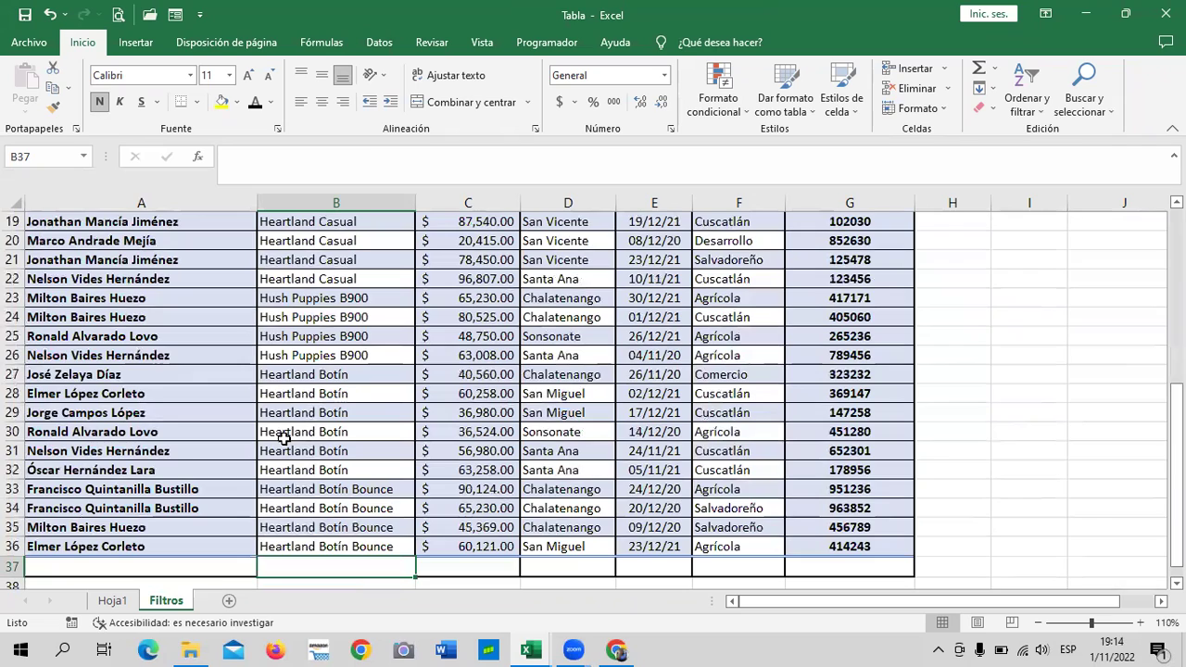
pyautogui.scroll(-3, 278, 438)
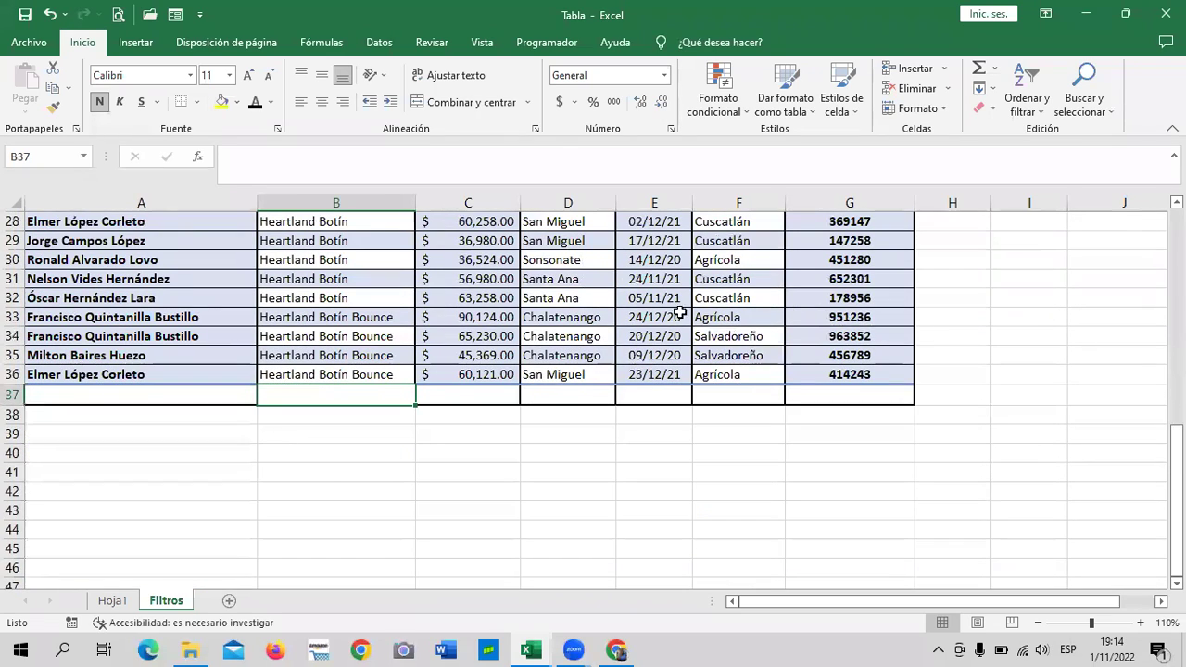
pyautogui.scroll(4, 547, 329)
pyautogui.scroll(4, 547, 331)
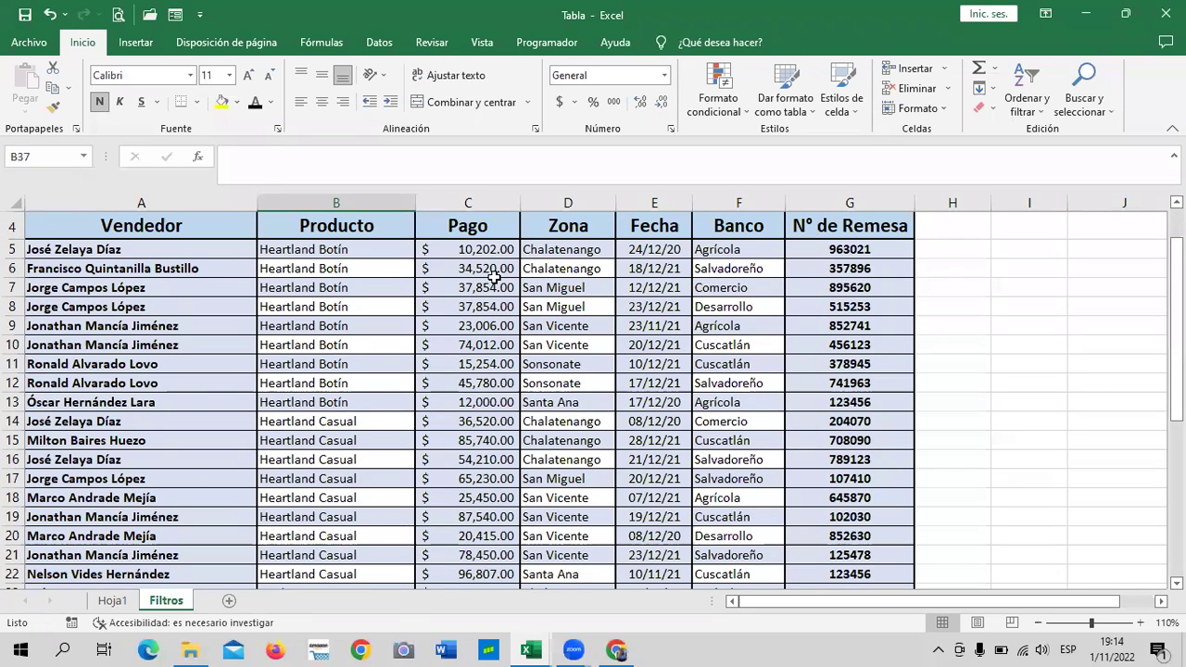
pyautogui.click(407, 309)
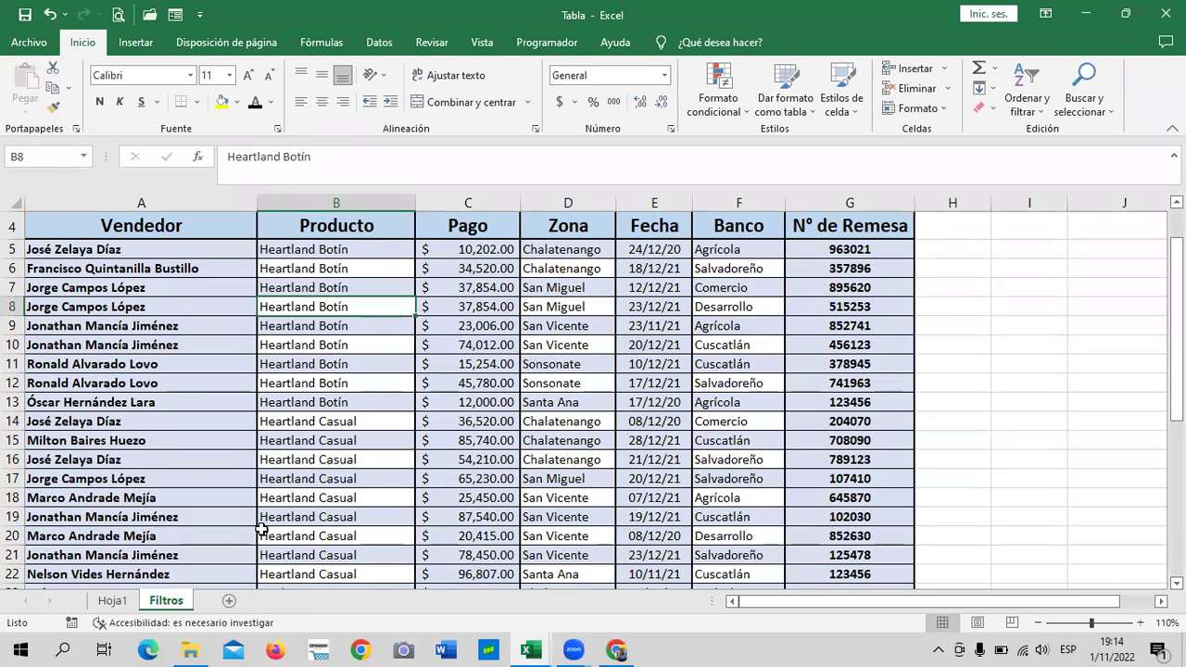
pyautogui.click(468, 378)
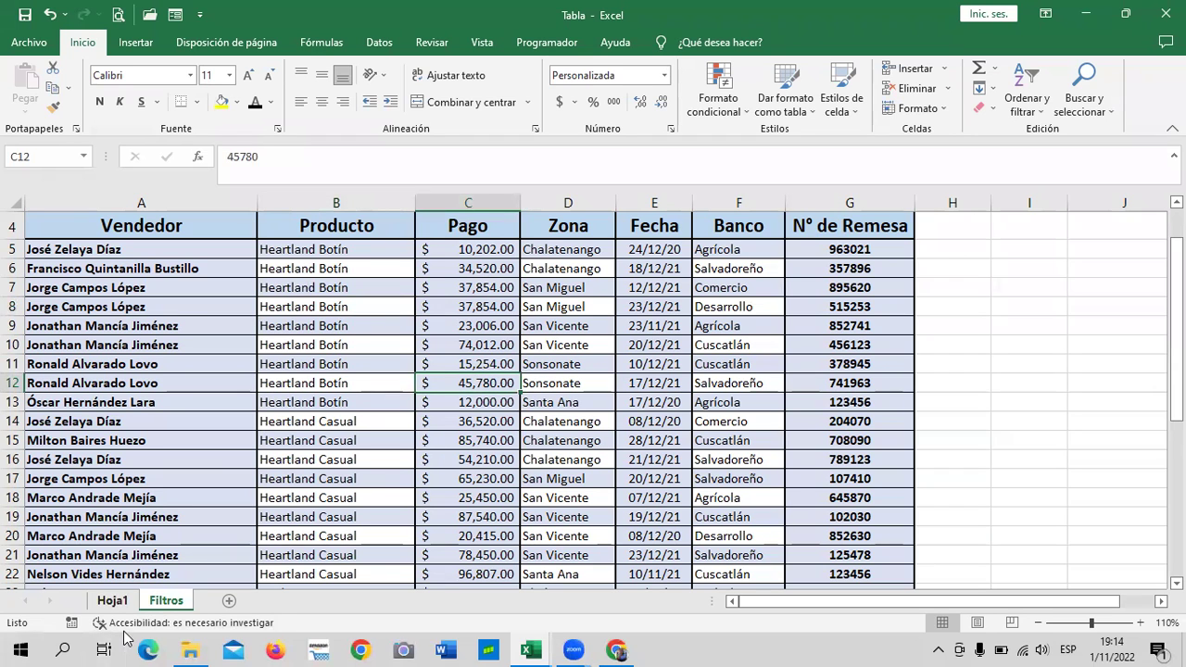
pyautogui.scroll(-2, 493, 525)
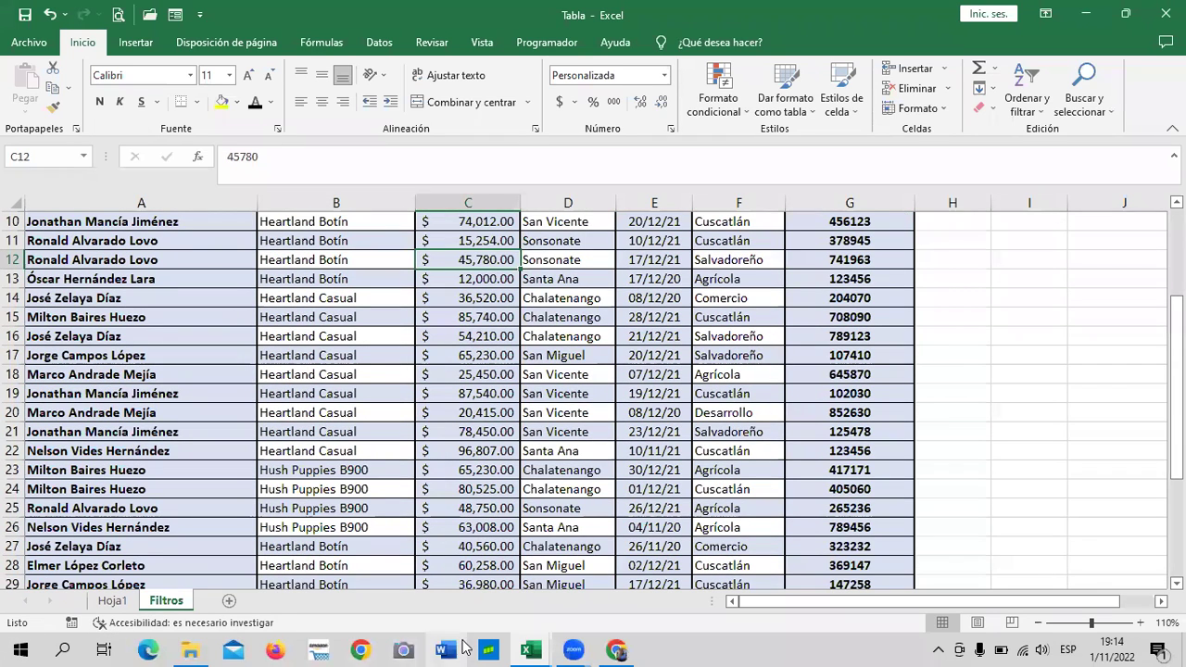
pyautogui.click(529, 650)
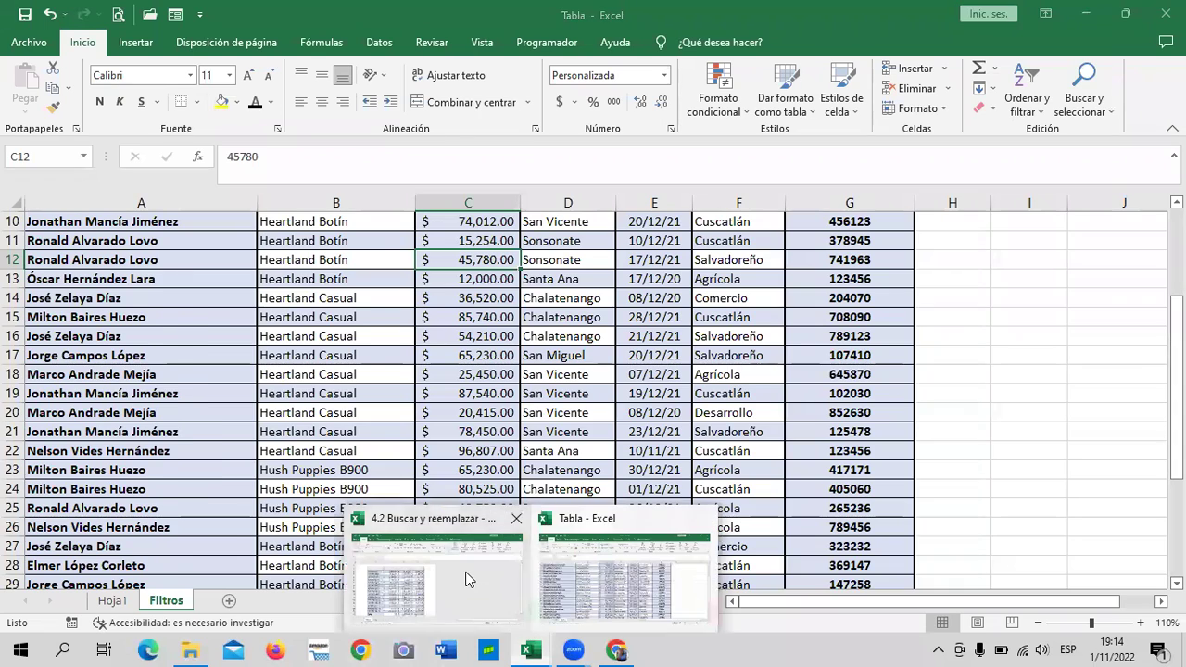
# - Switch to the 4.2 Buscar y reemplazar workbook and go to its empty Hoja1 sheet
pyautogui.click(468, 579)
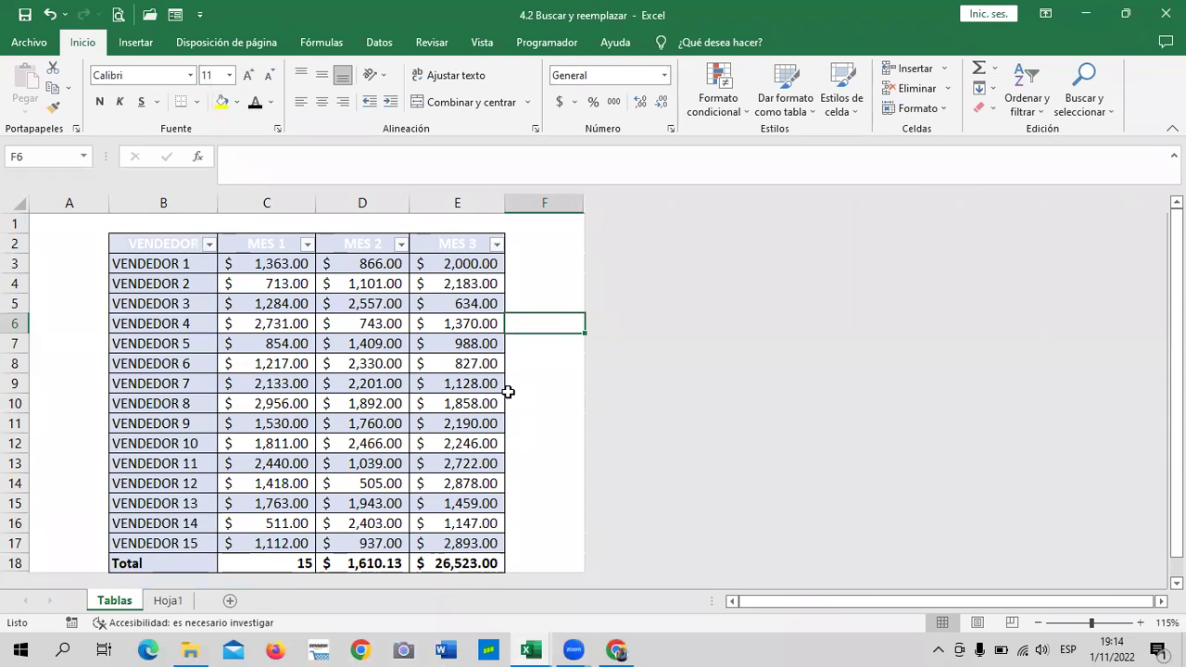
pyautogui.hotkey('ctrl', 'pagedown')
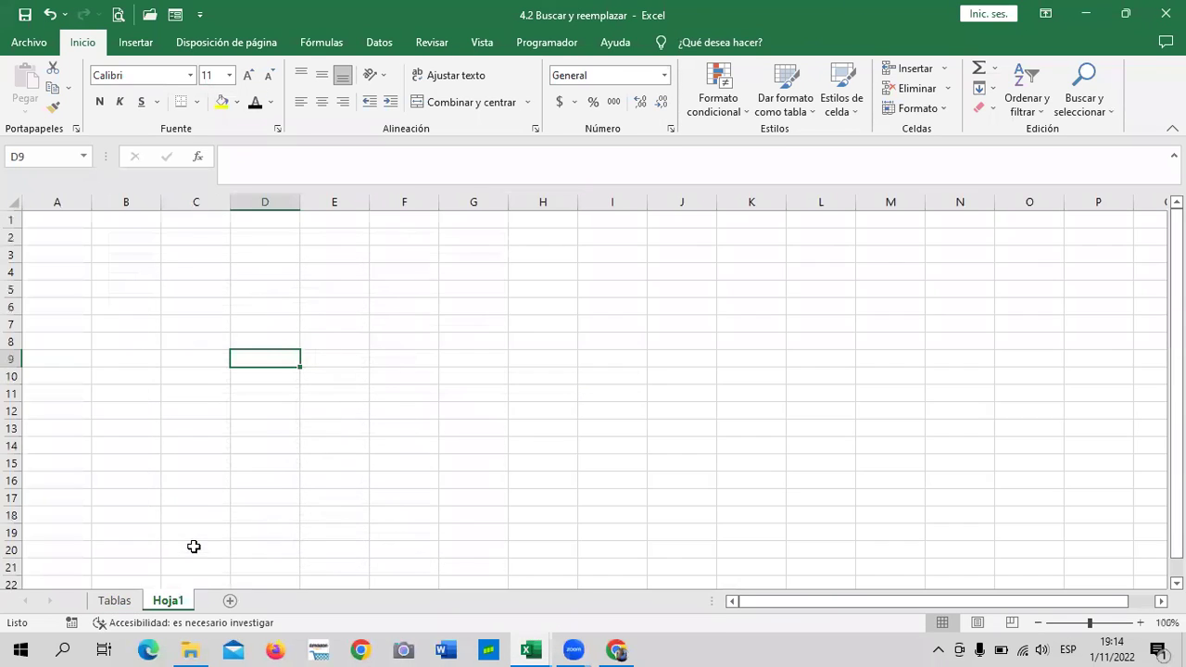
pyautogui.click(552, 256)
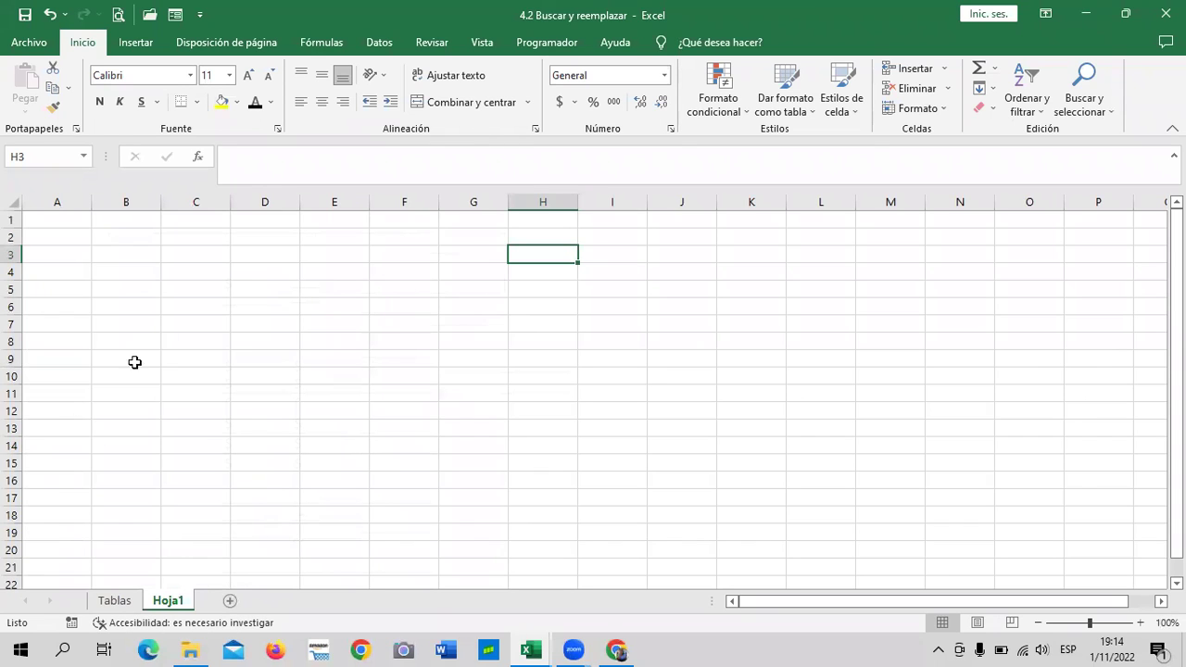
# - Widen column C to roughly double its width
pyautogui.click(181, 305)
pyautogui.moveTo(231, 201); pyautogui.dragTo(294, 201)
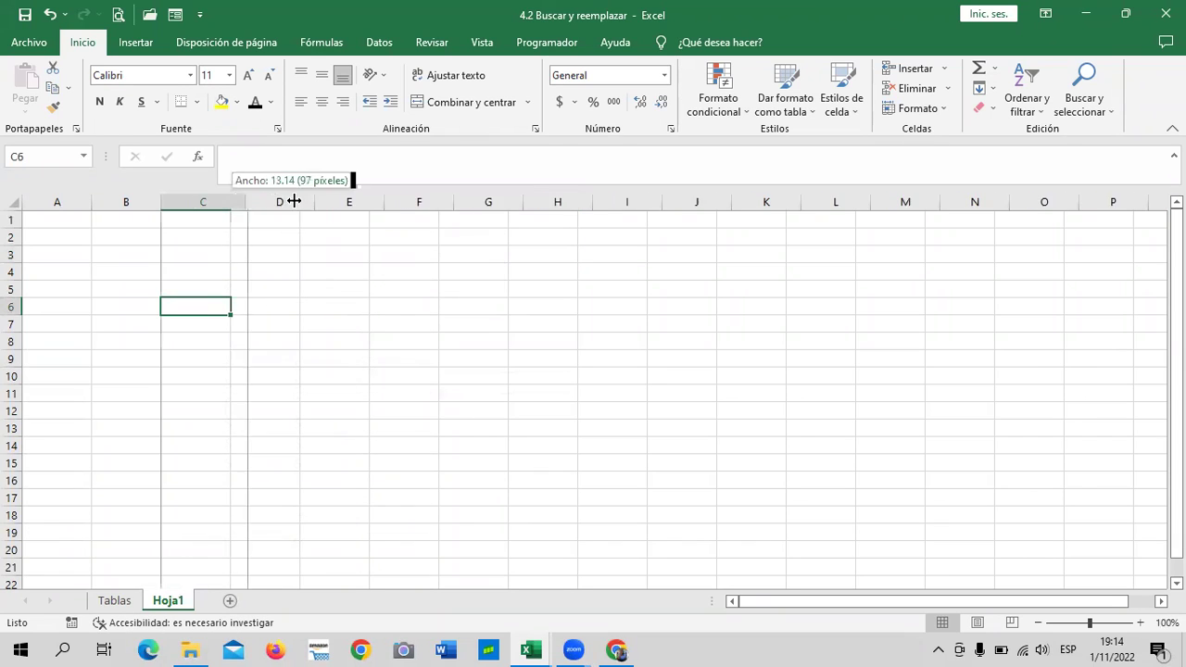
pyautogui.click(215, 250)
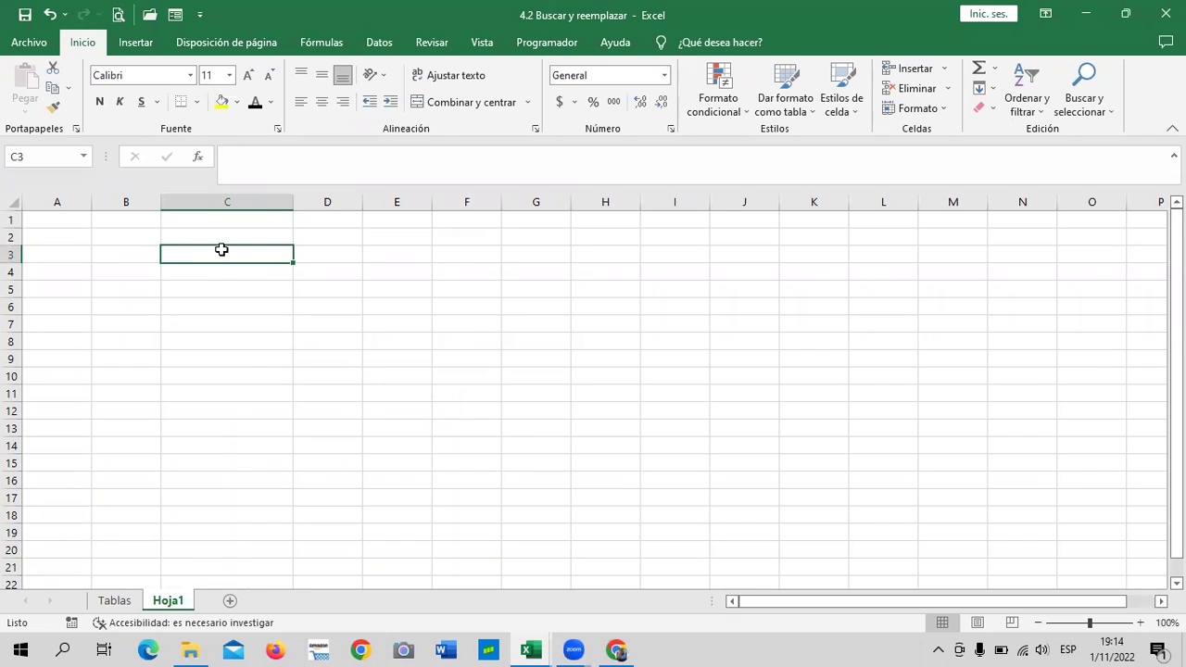
# - Enter the capitalised heading VENDEDORES in C3 and enlarge its font one step
pyautogui.press('capslock')
pyautogui.write('V')
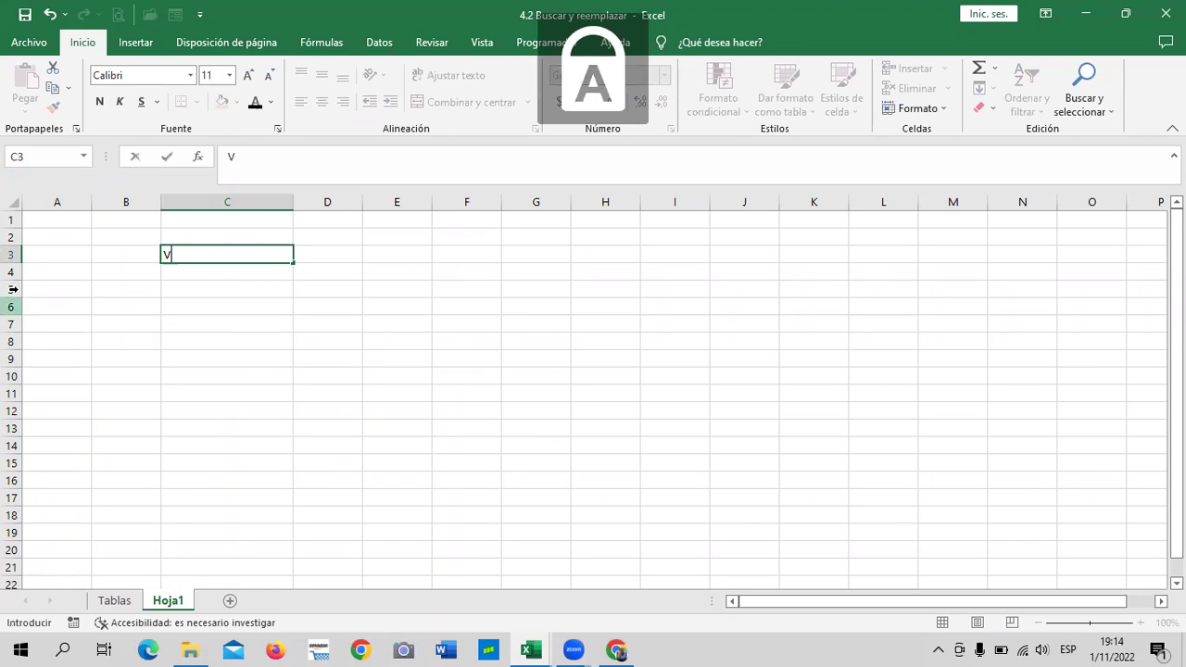
pyautogui.write('ENDERO')
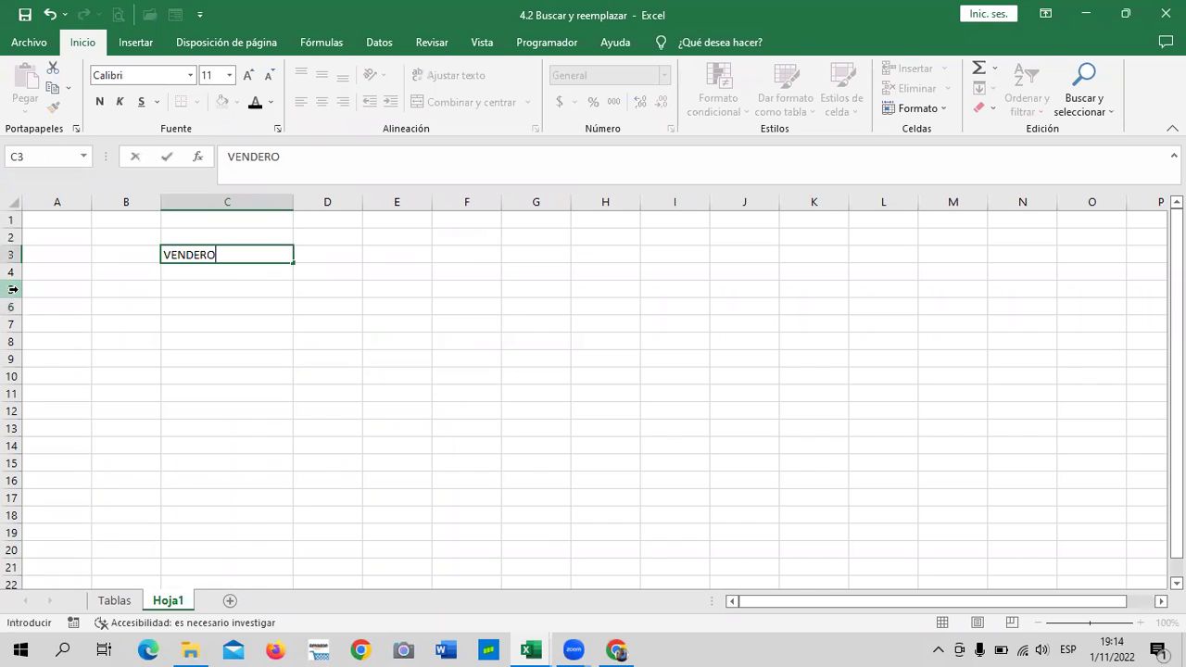
pyautogui.press('BackSpace')
pyautogui.write('DORES')
pyautogui.press('Return')
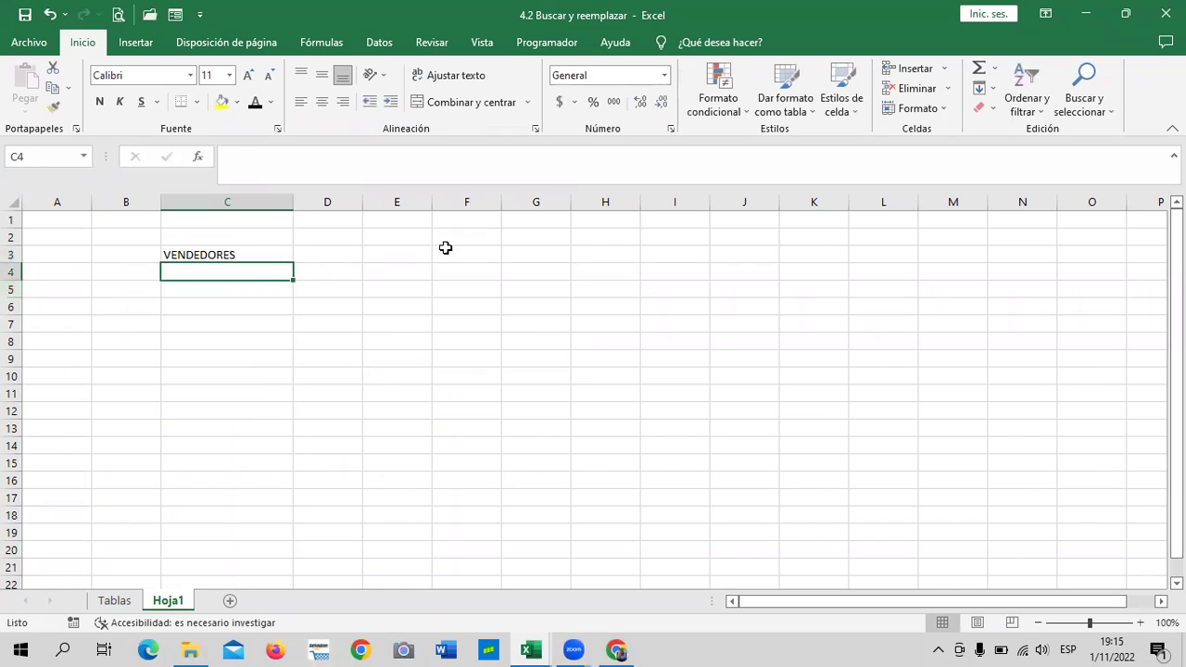
pyautogui.click(440, 240)
pyautogui.click(247, 256)
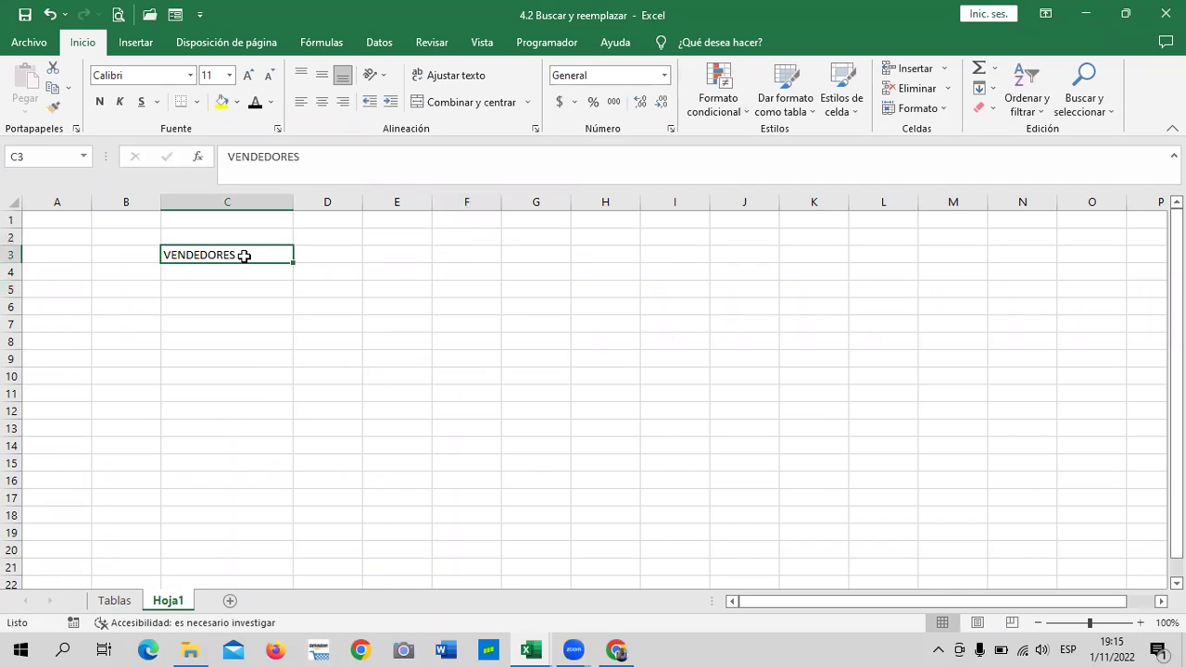
pyautogui.click(246, 76)
pyautogui.click(389, 255)
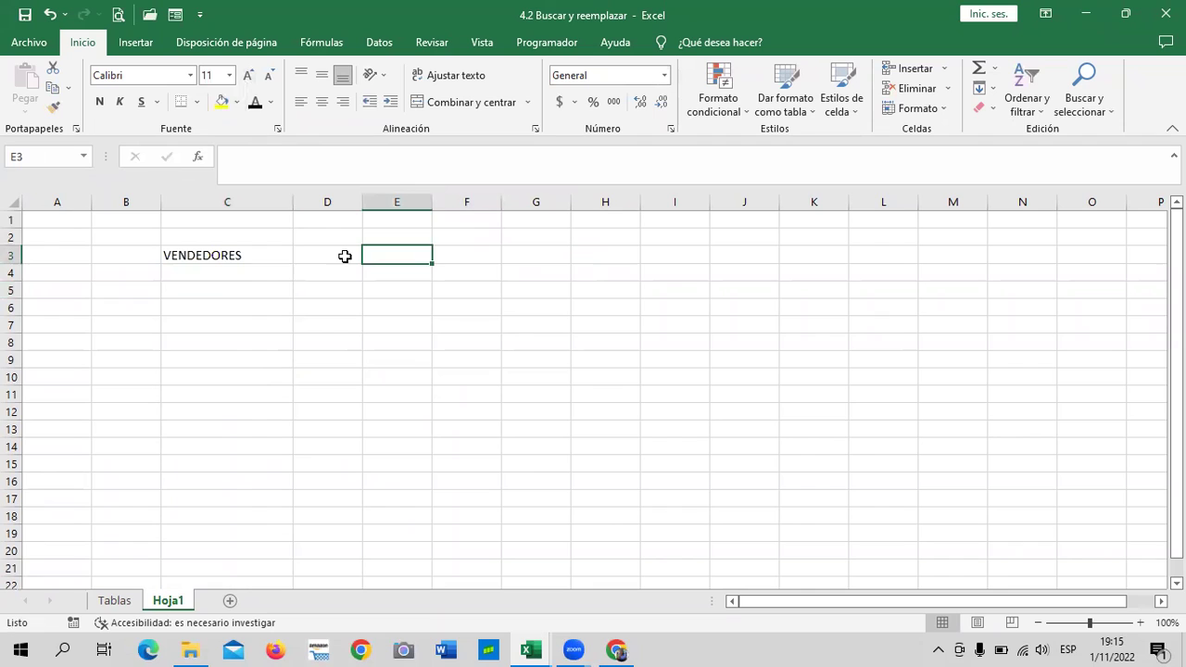
pyautogui.click(257, 273)
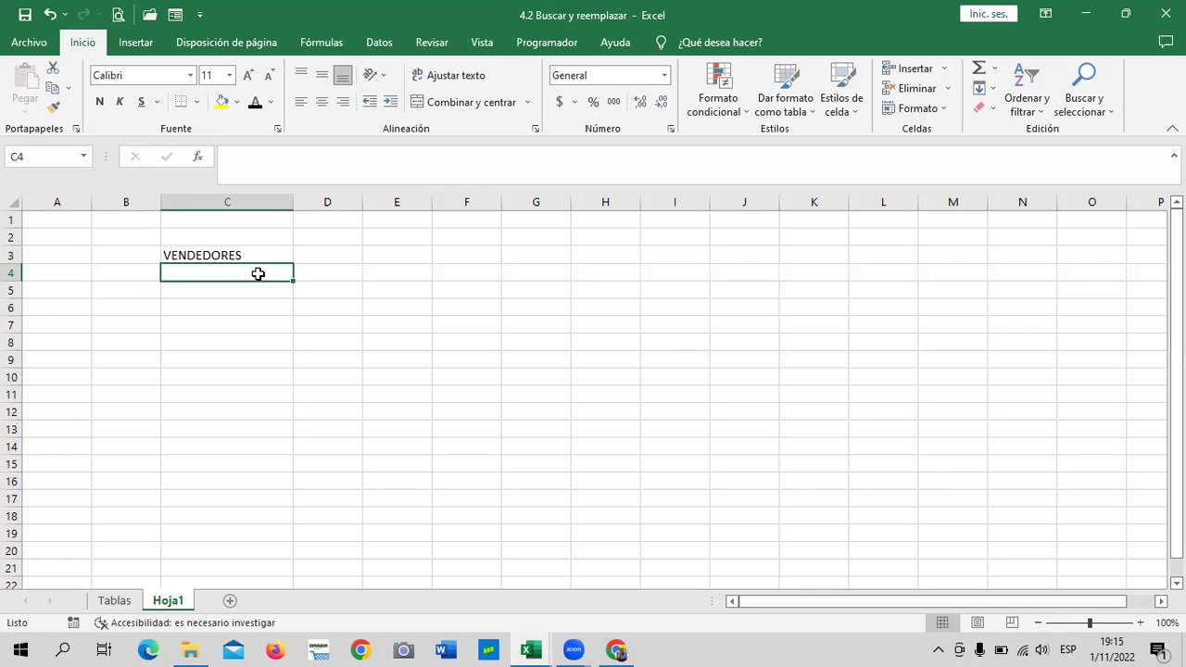
# - Enter =ALEATORIO.ENTRE(1;5) in C4 to generate a random whole number from 1 to 5
pyautogui.write('=')
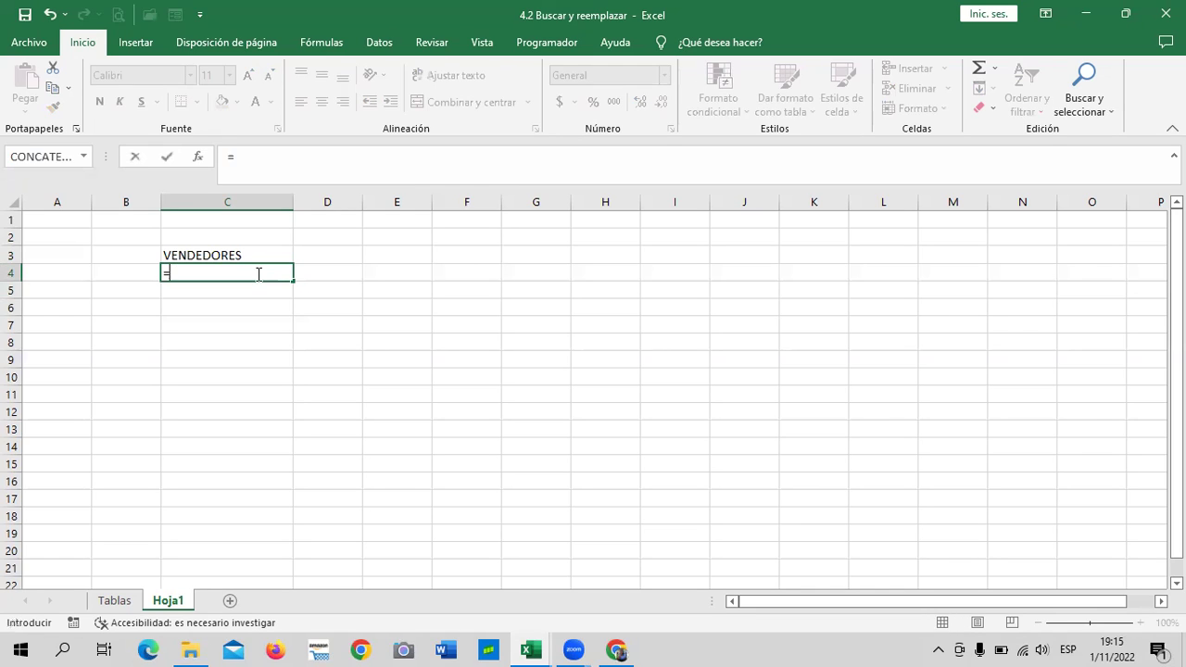
pyautogui.write('ALE')
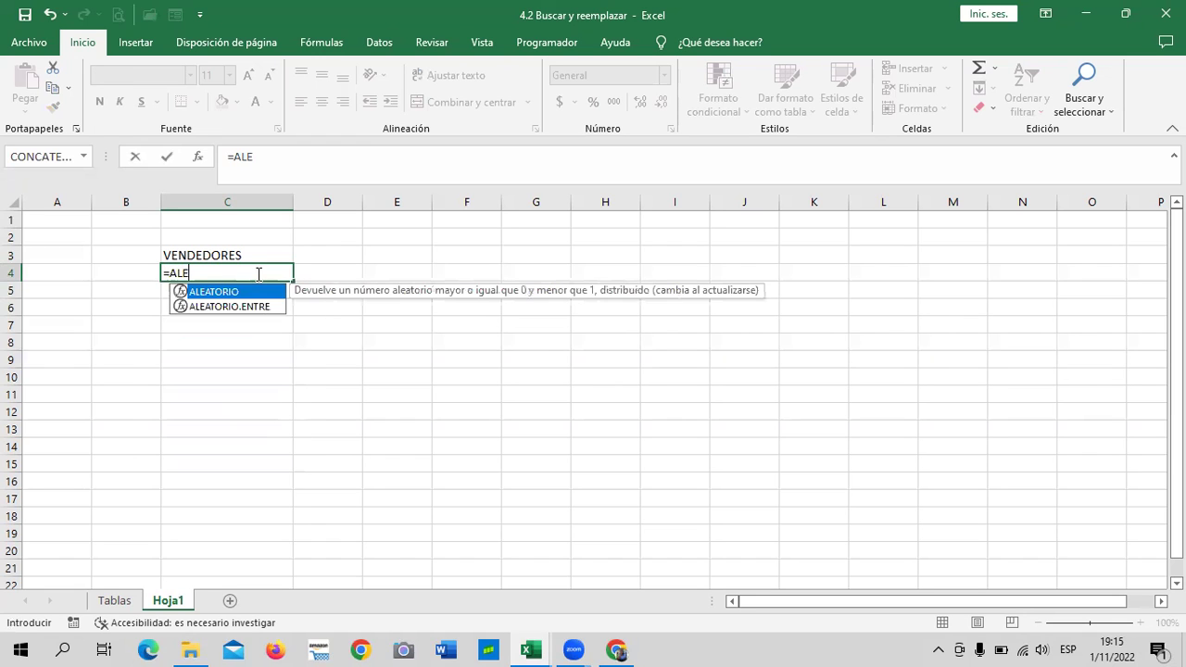
pyautogui.doubleClick(247, 308)
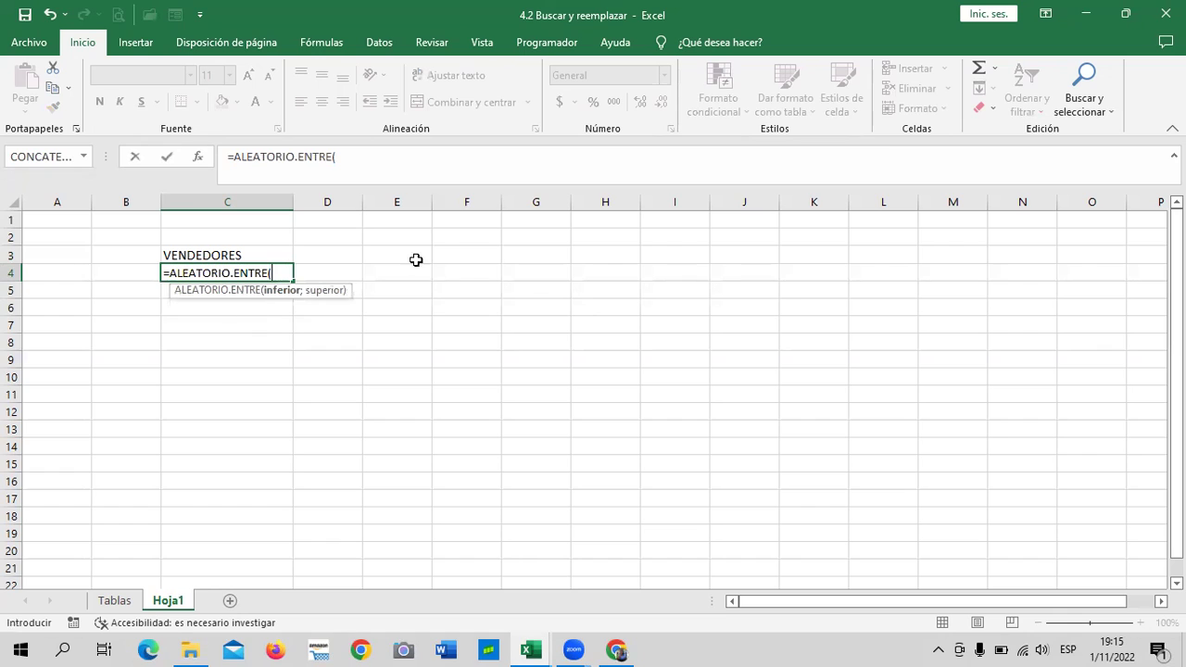
pyautogui.write('1')
pyautogui.write(';5')
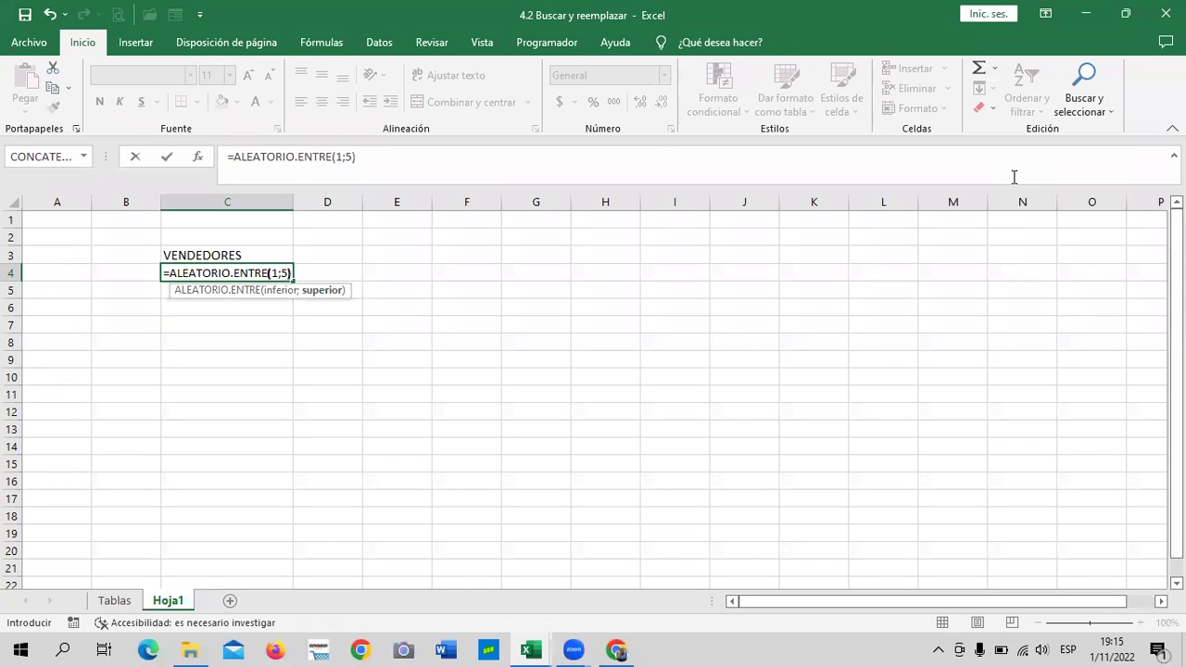
pyautogui.press('Return')
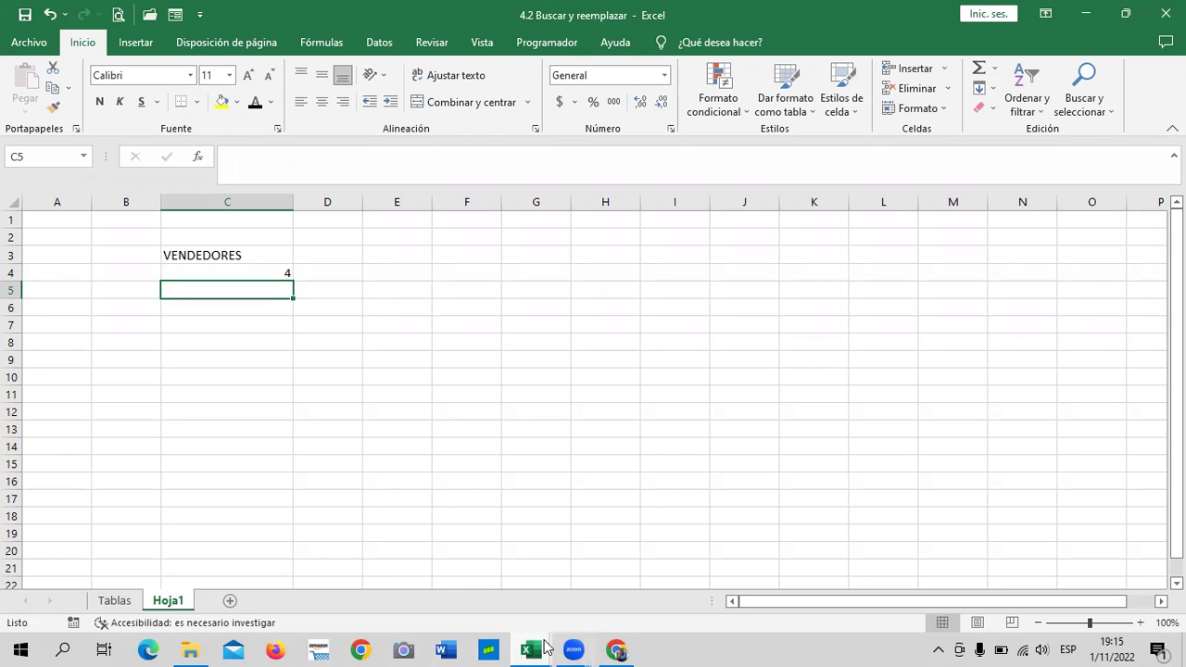
pyautogui.moveTo(546, 648)
pyautogui.click(624, 593)
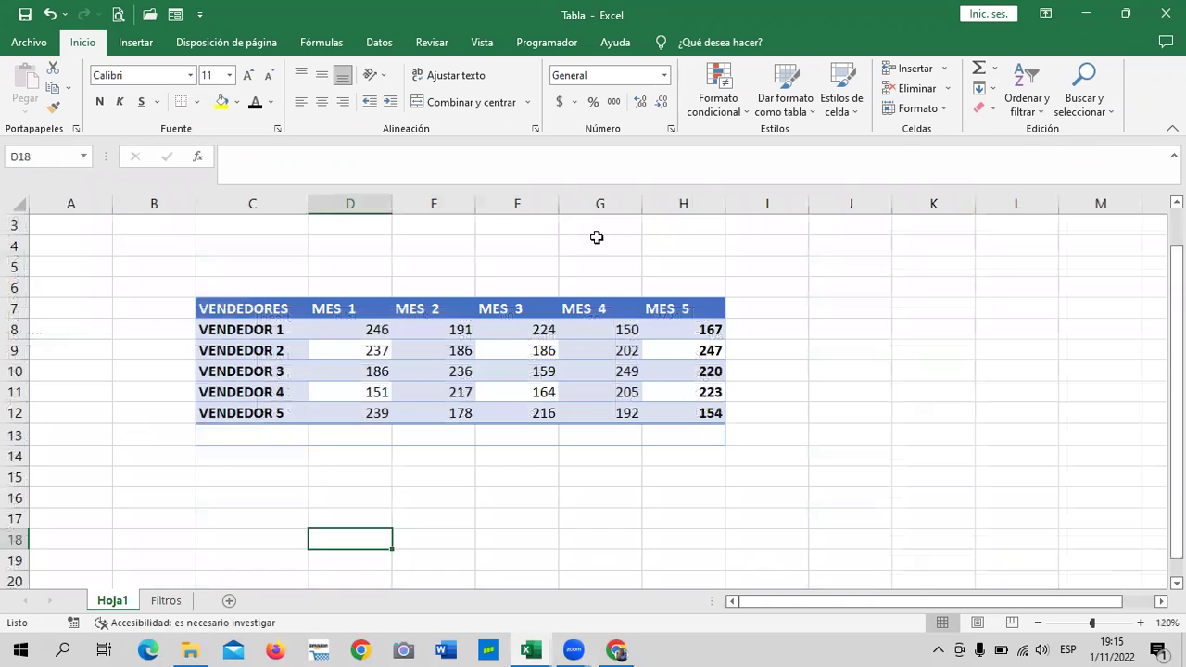
pyautogui.click(533, 345)
pyautogui.click(349, 323)
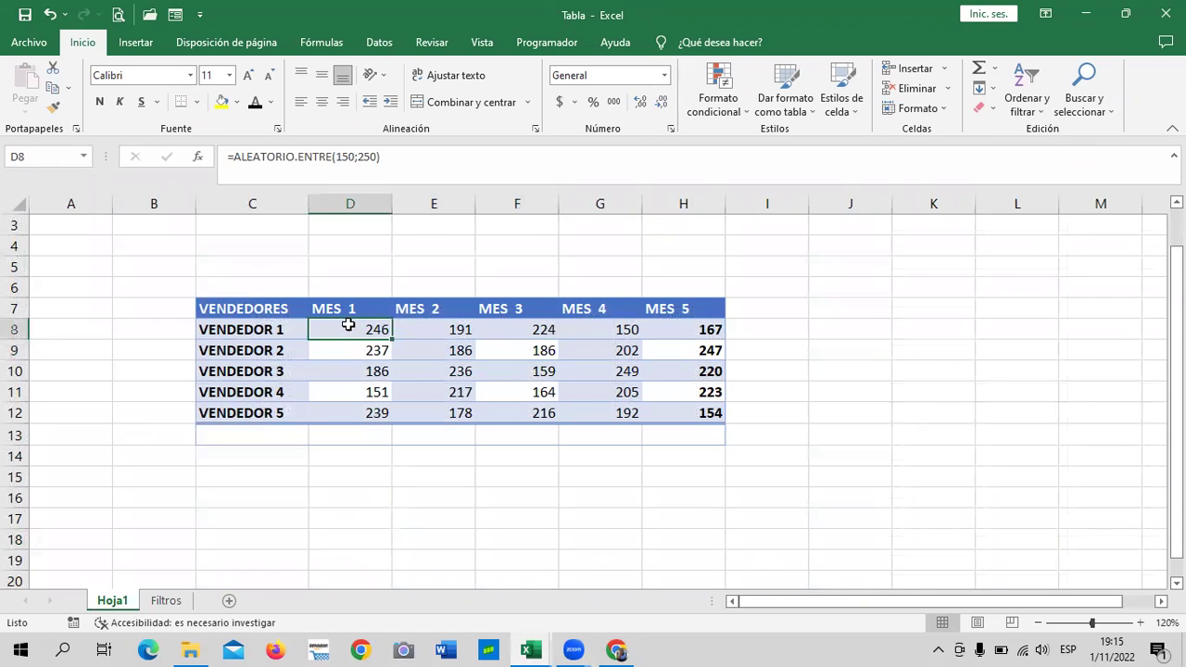
pyautogui.click(437, 332)
pyautogui.click(455, 392)
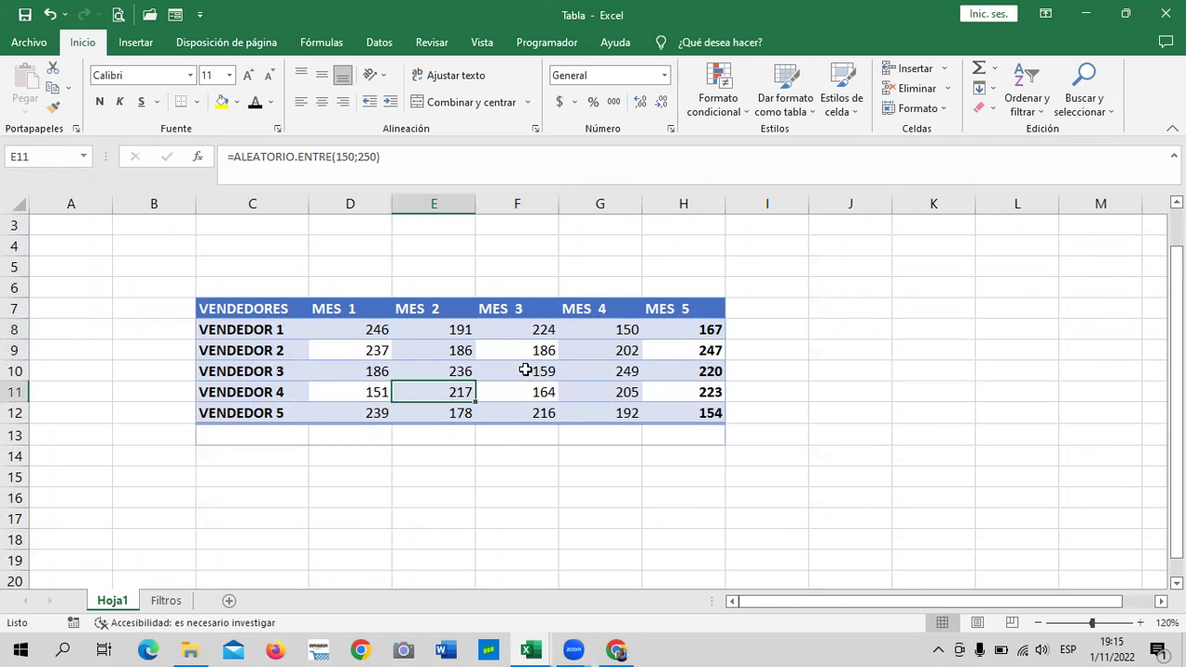
pyautogui.click(538, 370)
pyautogui.click(628, 372)
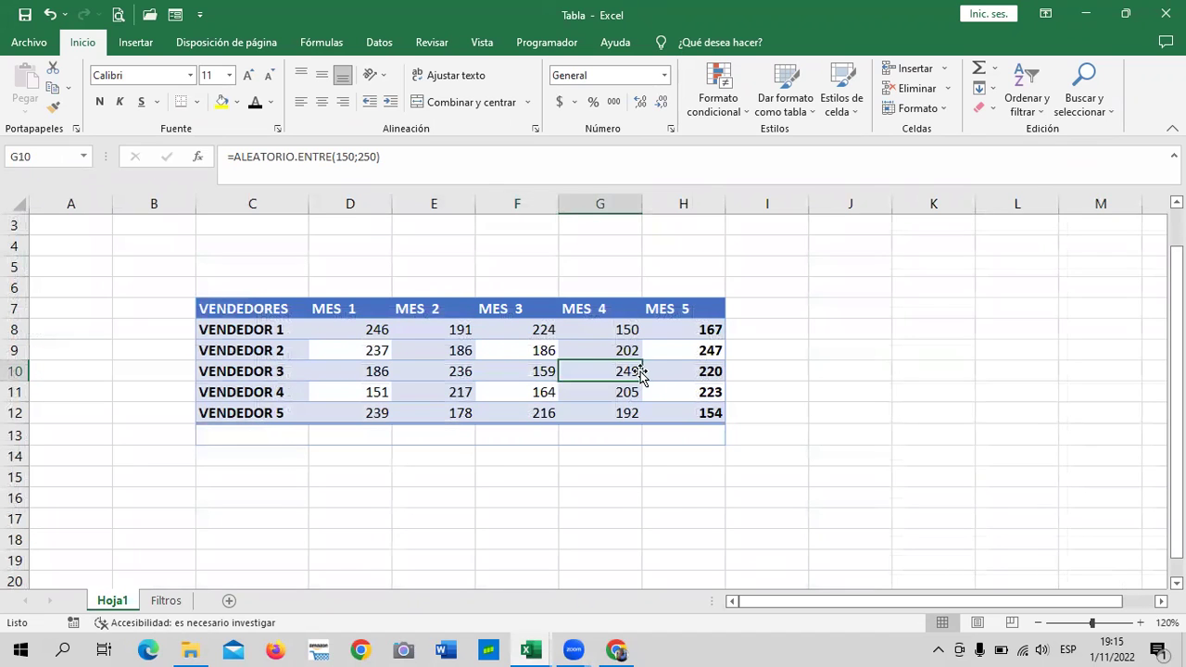
pyautogui.click(598, 412)
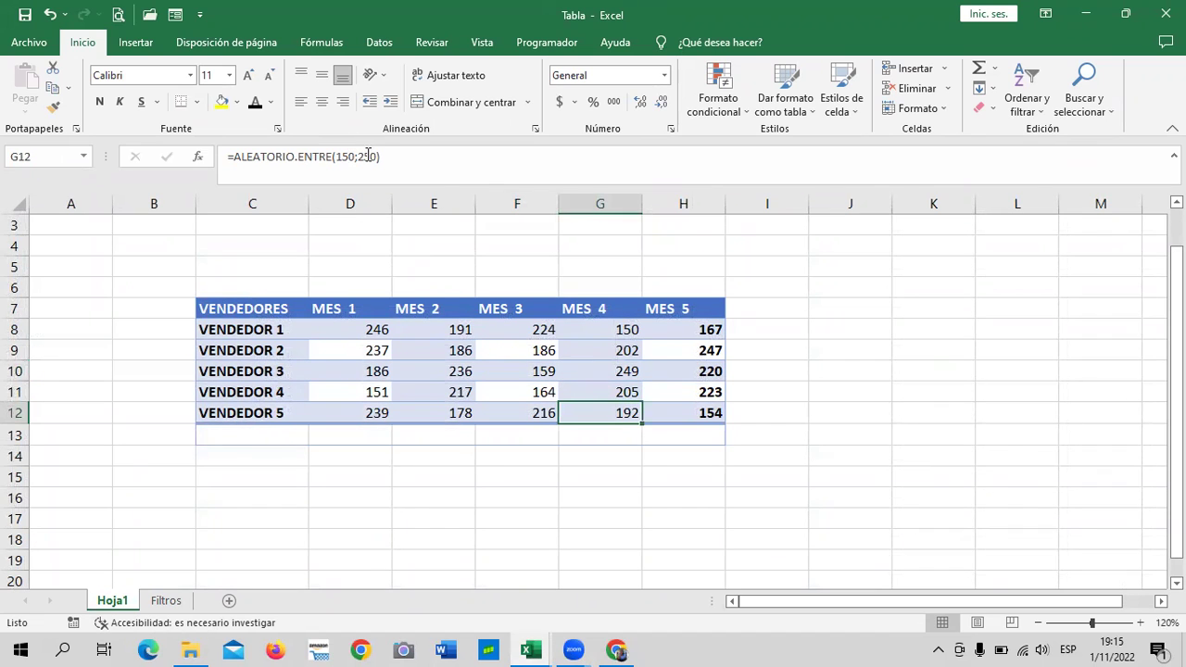
pyautogui.click(522, 328)
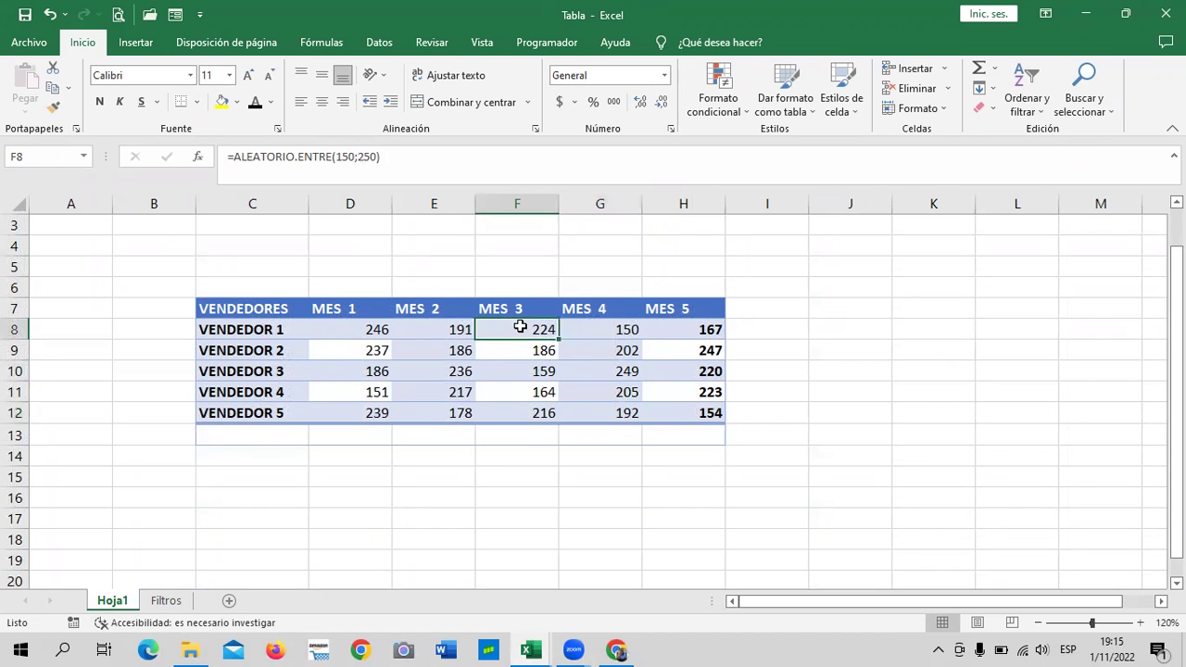
pyautogui.click(444, 334)
pyautogui.click(364, 331)
pyautogui.moveTo(368, 350); pyautogui.dragTo(351, 391)
pyautogui.click(358, 414)
pyautogui.click(439, 409)
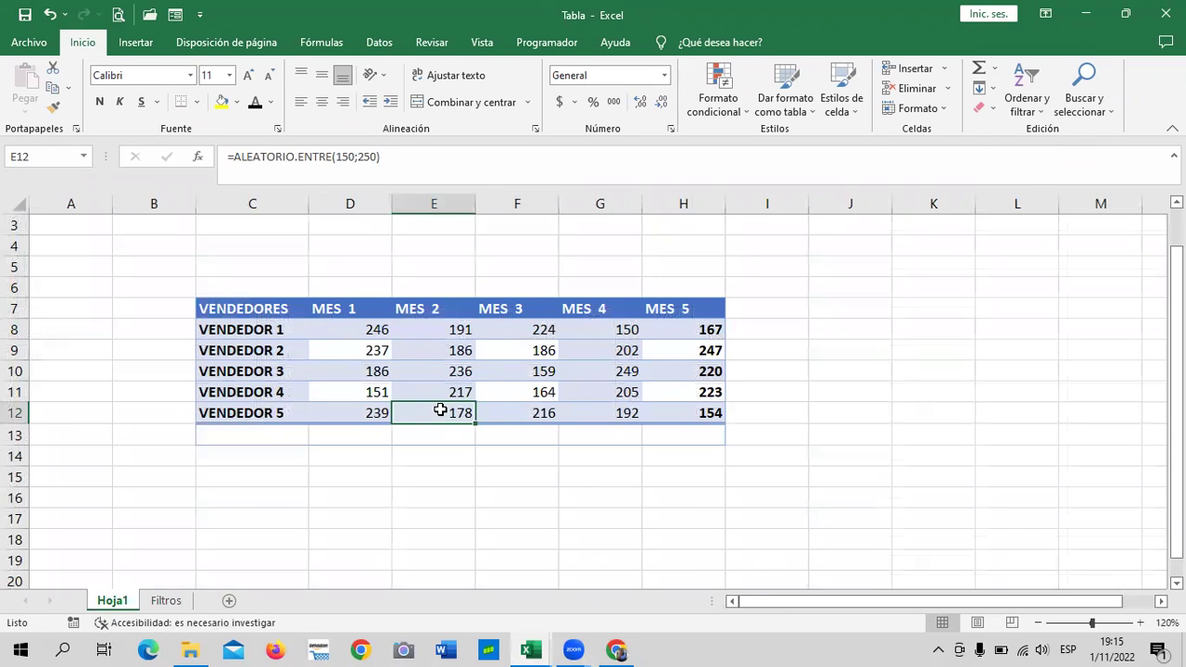
pyautogui.click(540, 409)
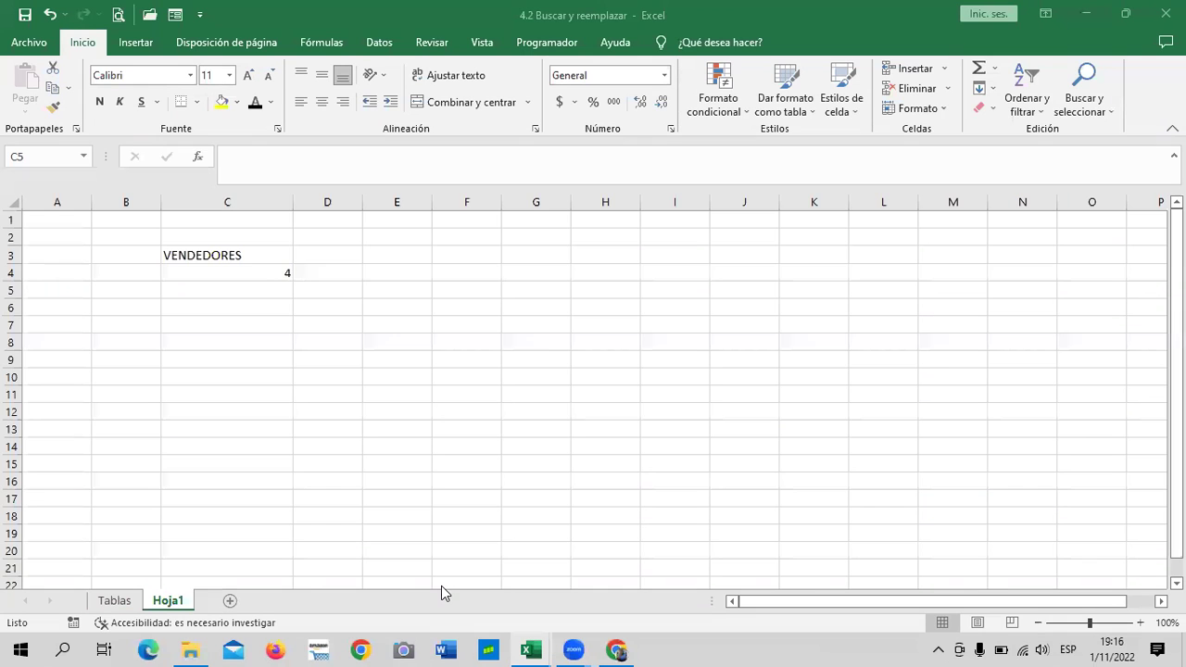
# - Fill the random formula from C4 down to about C8 with the fill handle
pyautogui.click(326, 275)
pyautogui.click(240, 276)
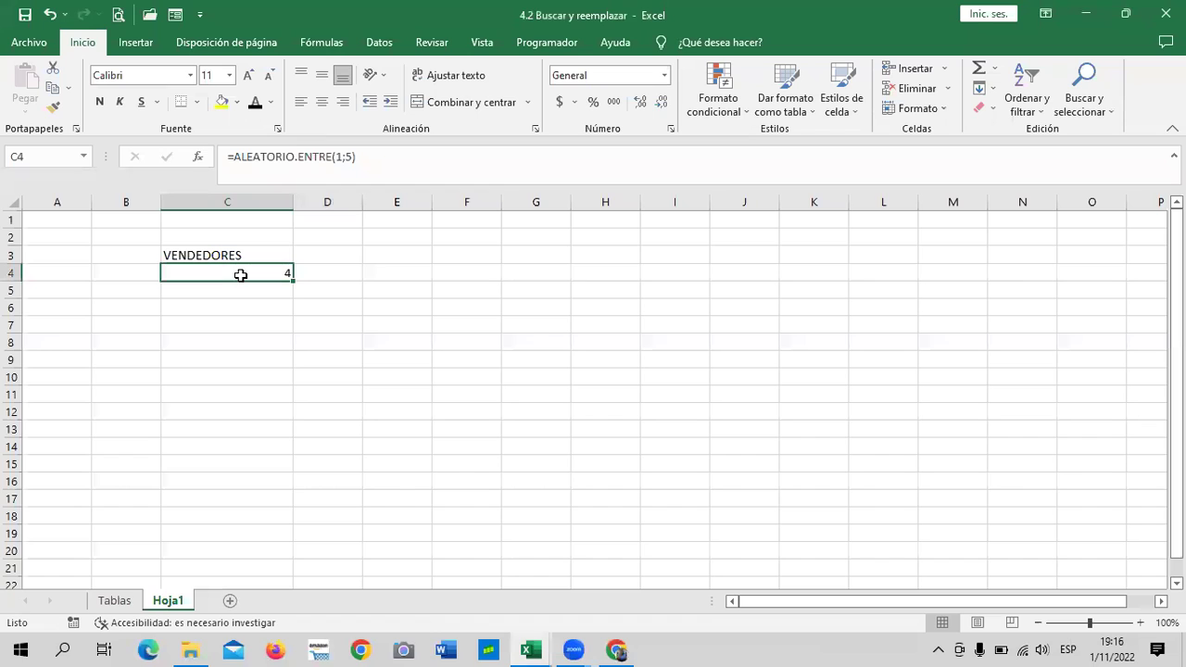
pyautogui.moveTo(292, 280)
pyautogui.mouseDown()
pyautogui.moveTo(276, 382)
pyautogui.moveTo(278, 360)
pyautogui.mouseUp()
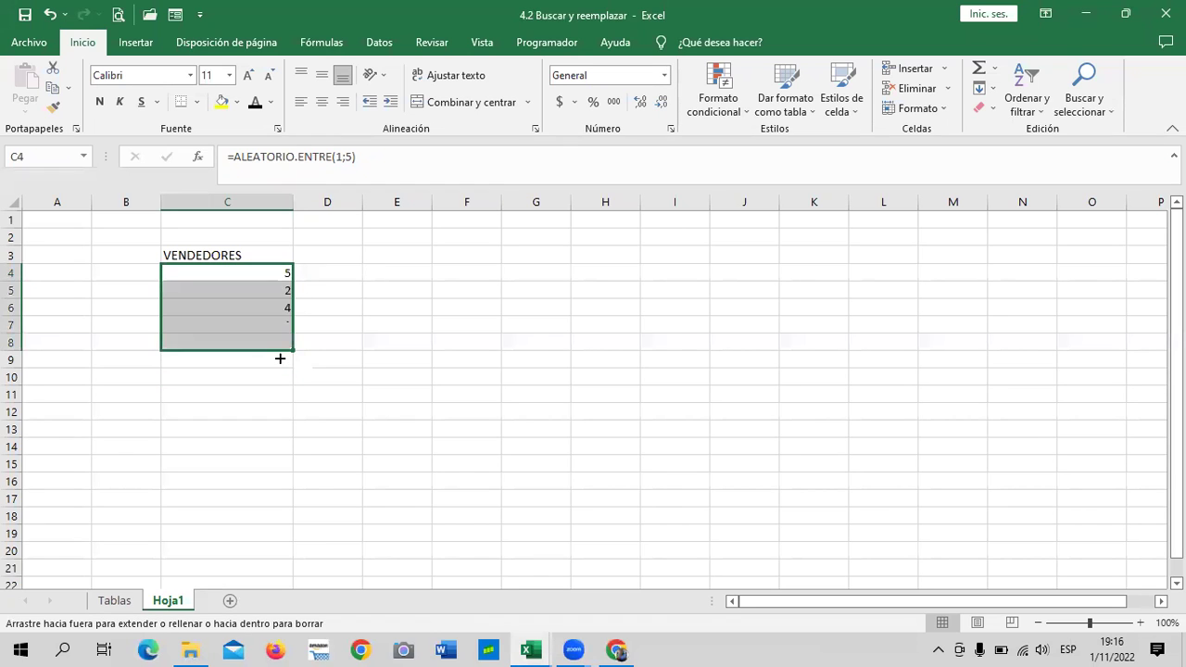
pyautogui.click(416, 320)
pyautogui.click(223, 336)
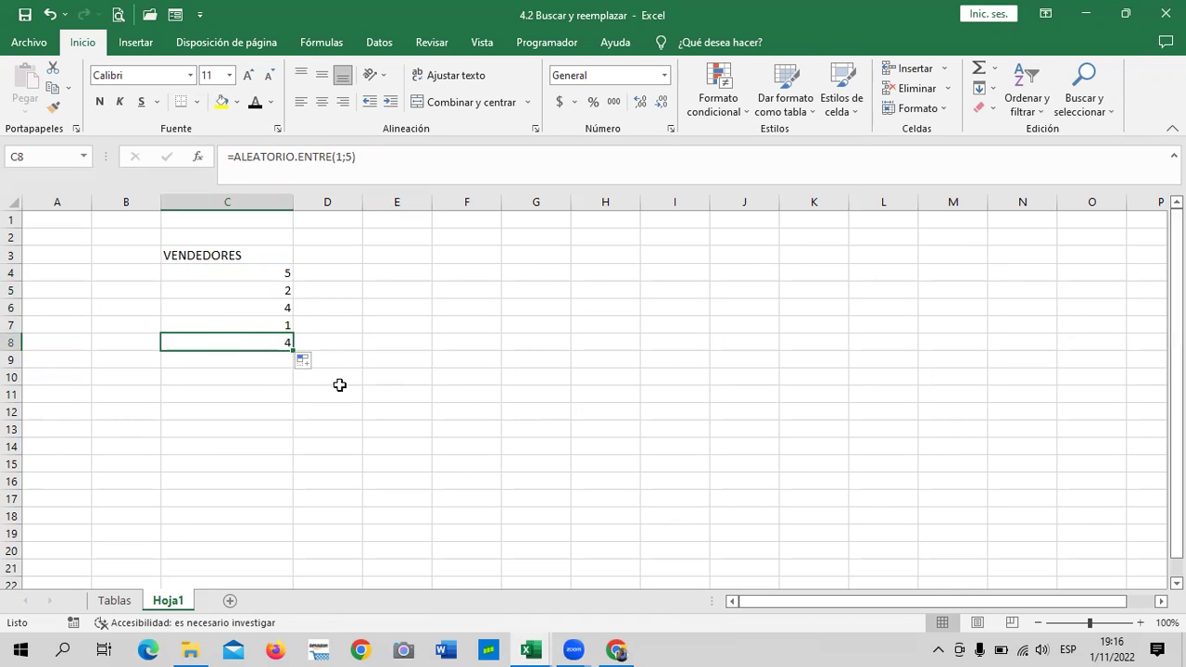
pyautogui.click(228, 268)
pyautogui.click(230, 298)
pyautogui.click(231, 307)
pyautogui.click(227, 325)
# - Extend the random formula further down through C9 and C10 to C12
pyautogui.click(226, 340)
pyautogui.moveTo(292, 351); pyautogui.dragTo(291, 370)
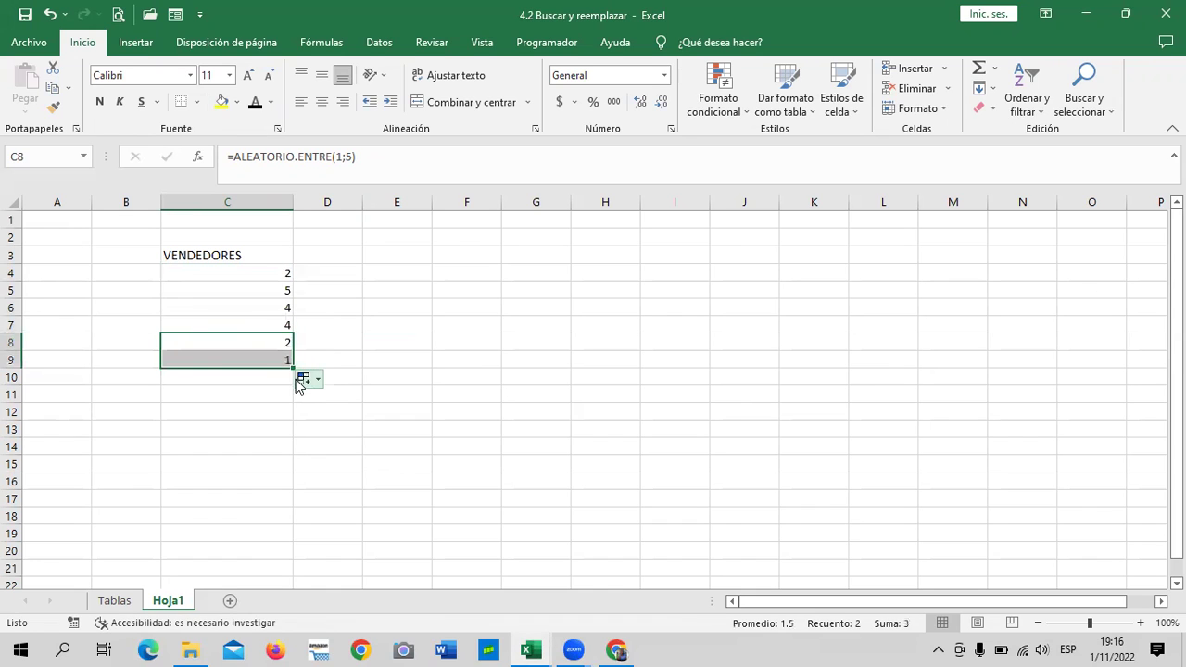
pyautogui.click(242, 290)
pyautogui.click(230, 321)
pyautogui.click(230, 345)
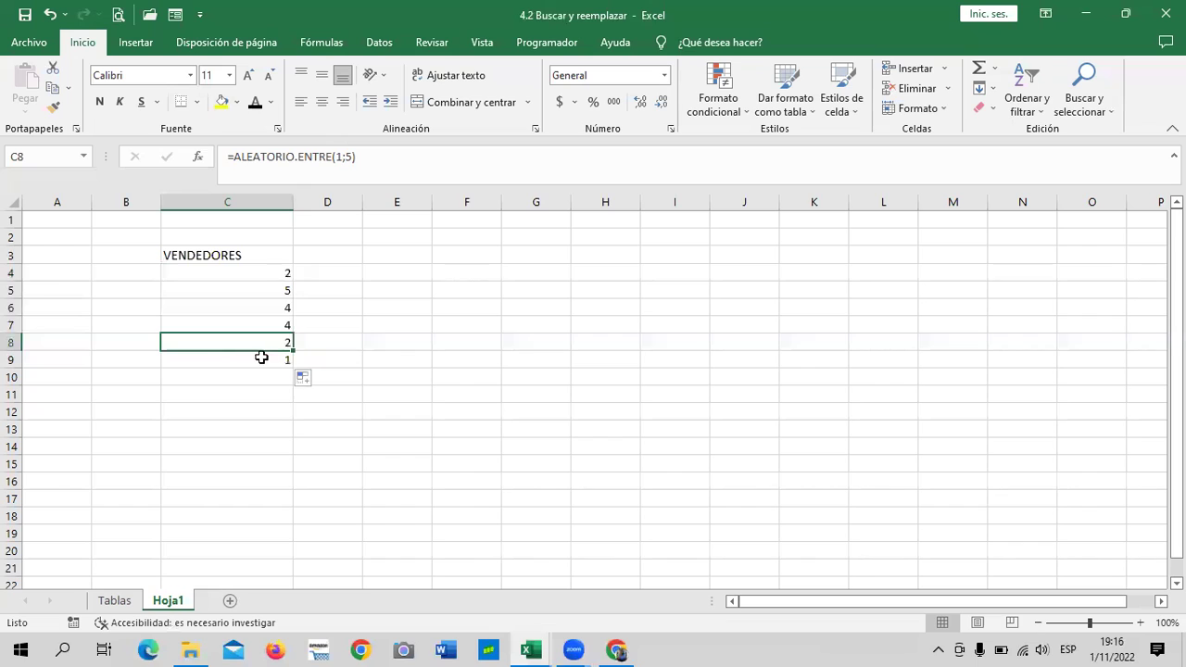
pyautogui.moveTo(289, 367); pyautogui.dragTo(293, 383)
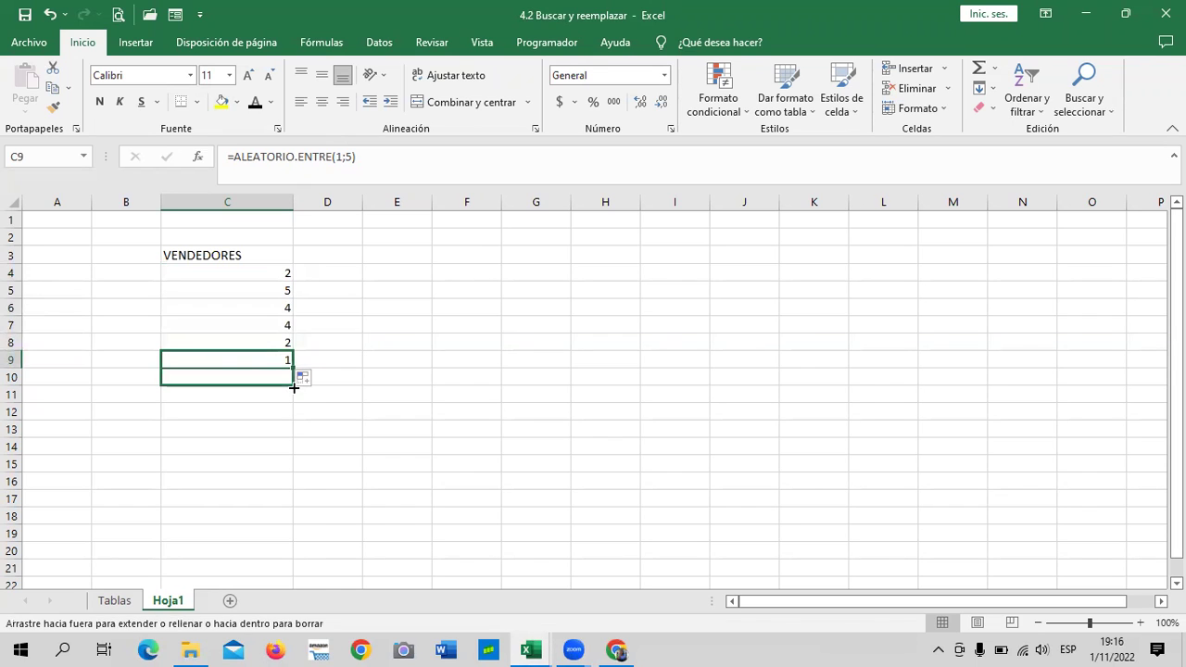
pyautogui.click(250, 330)
pyautogui.click(246, 273)
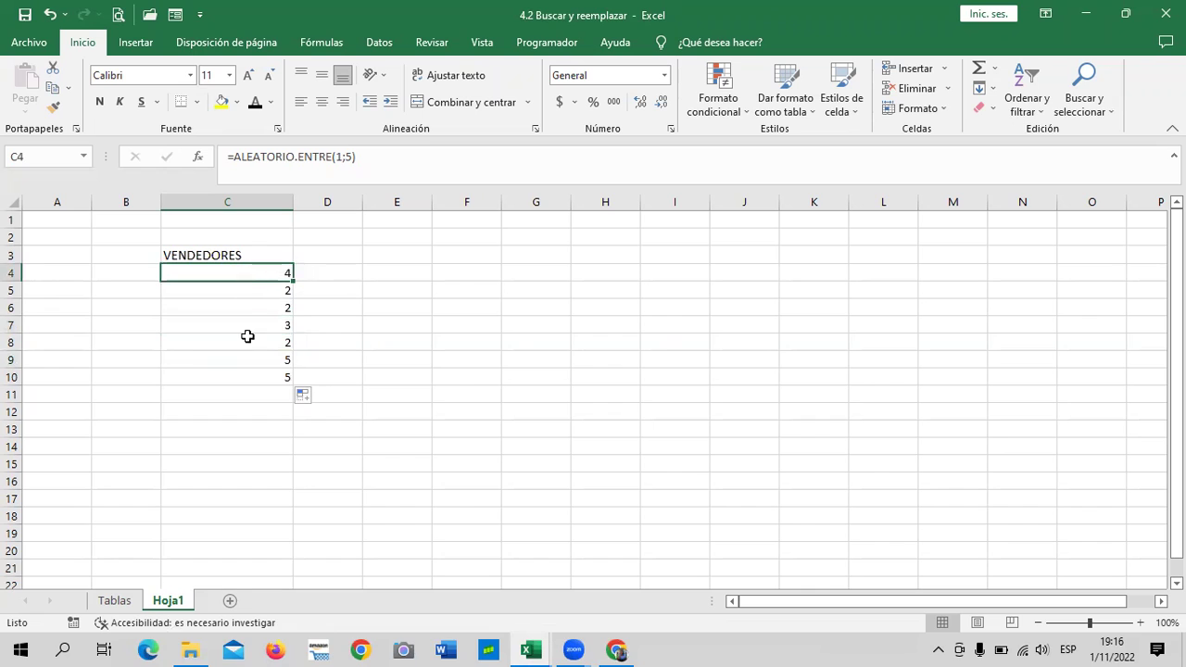
pyautogui.click(236, 380)
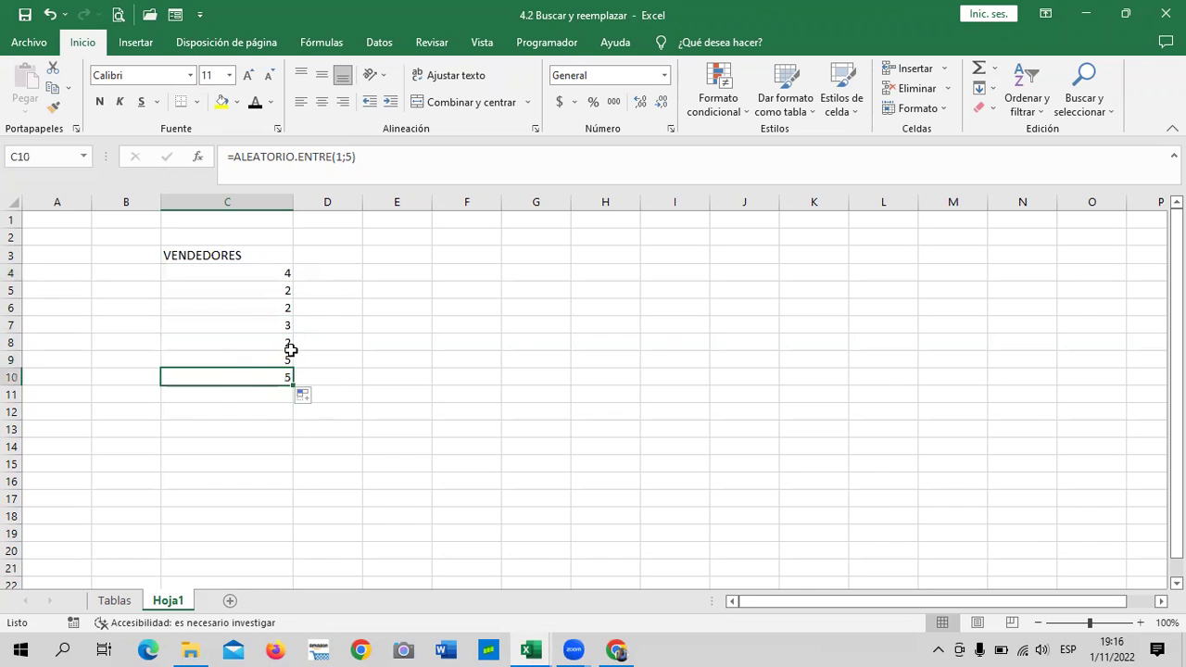
pyautogui.moveTo(292, 390); pyautogui.dragTo(295, 420)
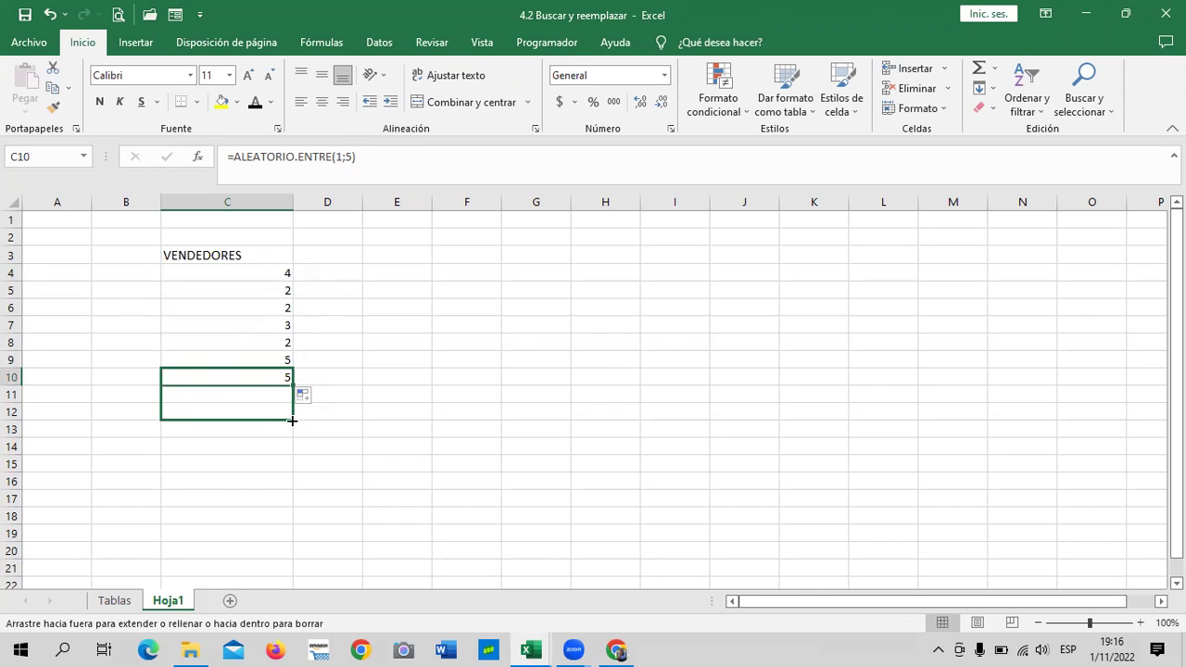
# - Check the C4 formula and the random values down C4:C12
pyautogui.click(420, 347)
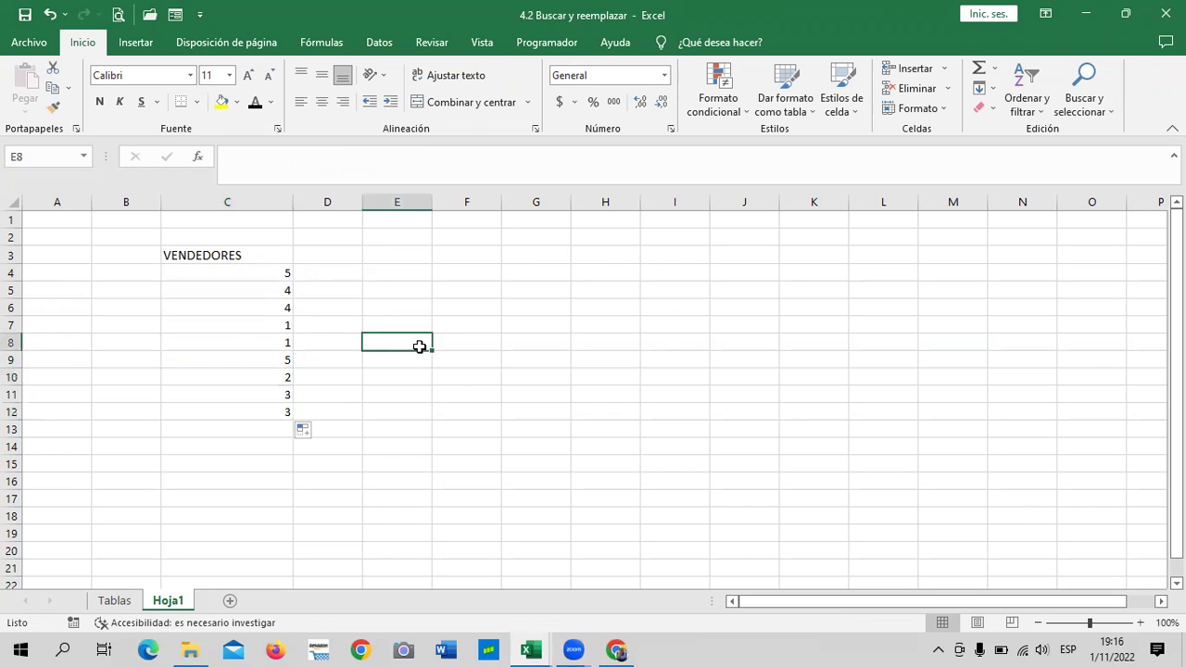
pyautogui.click(258, 271)
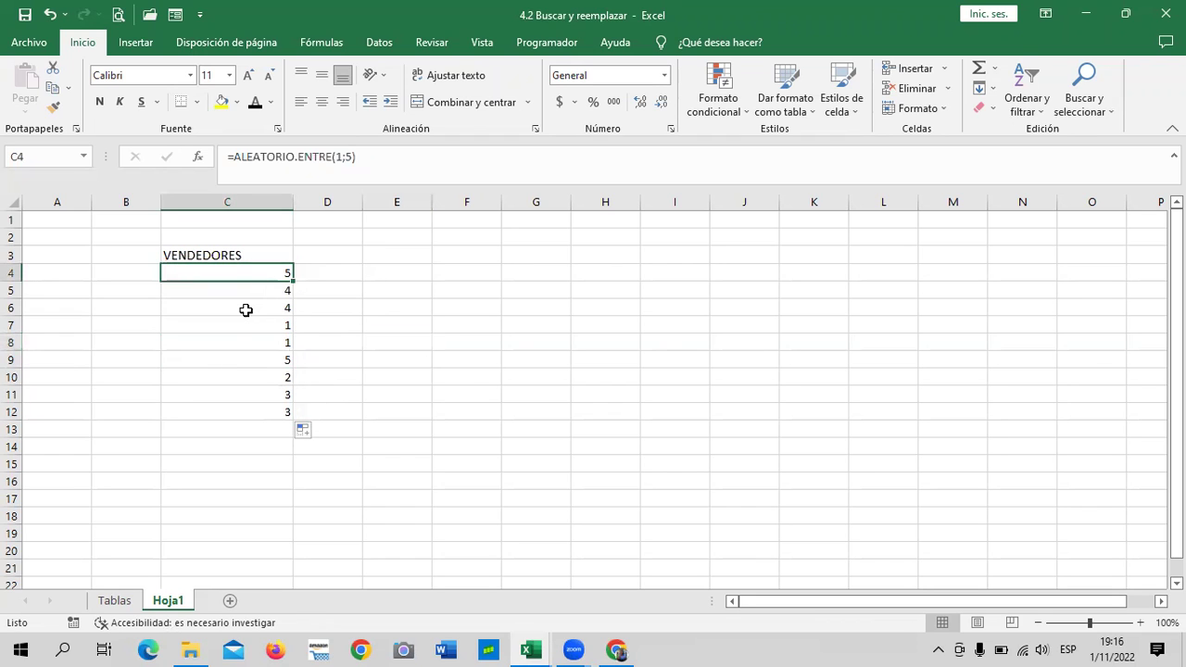
pyautogui.click(238, 291)
pyautogui.click(239, 325)
pyautogui.click(245, 358)
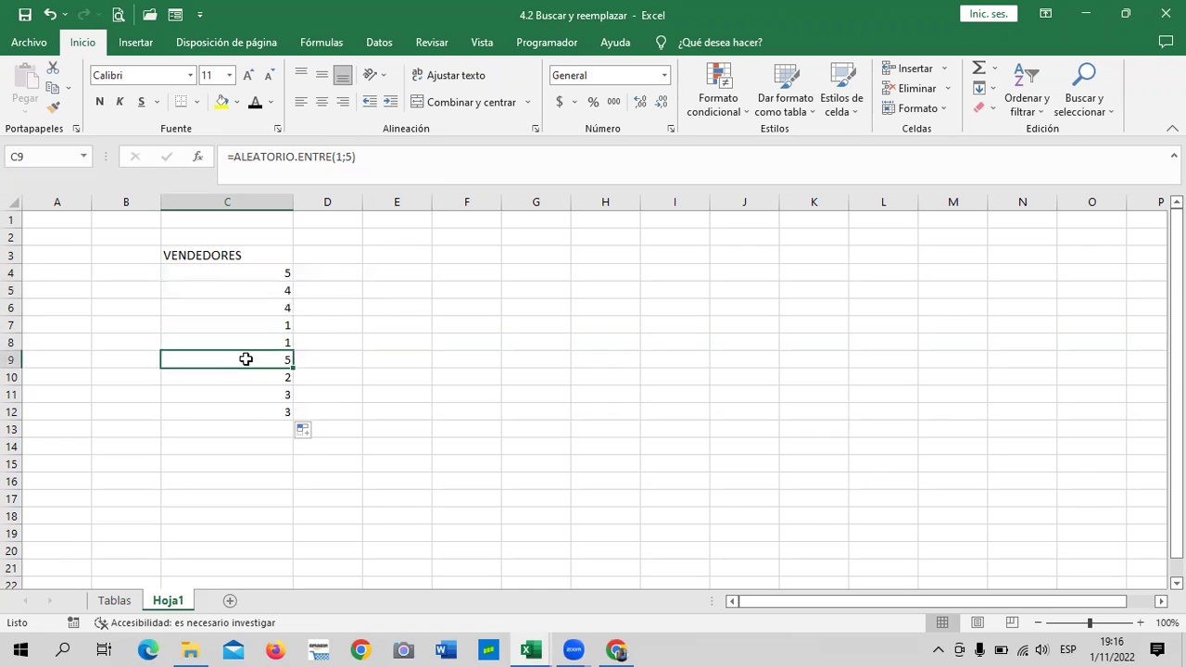
pyautogui.click(235, 375)
pyautogui.click(240, 409)
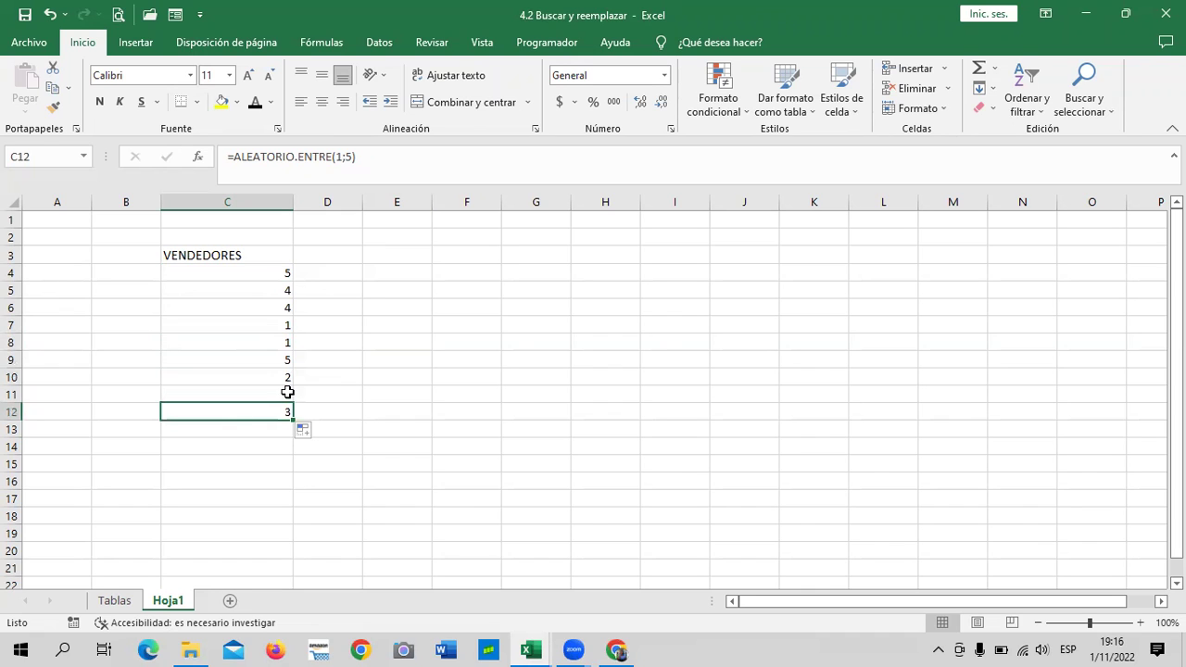
pyautogui.click(408, 372)
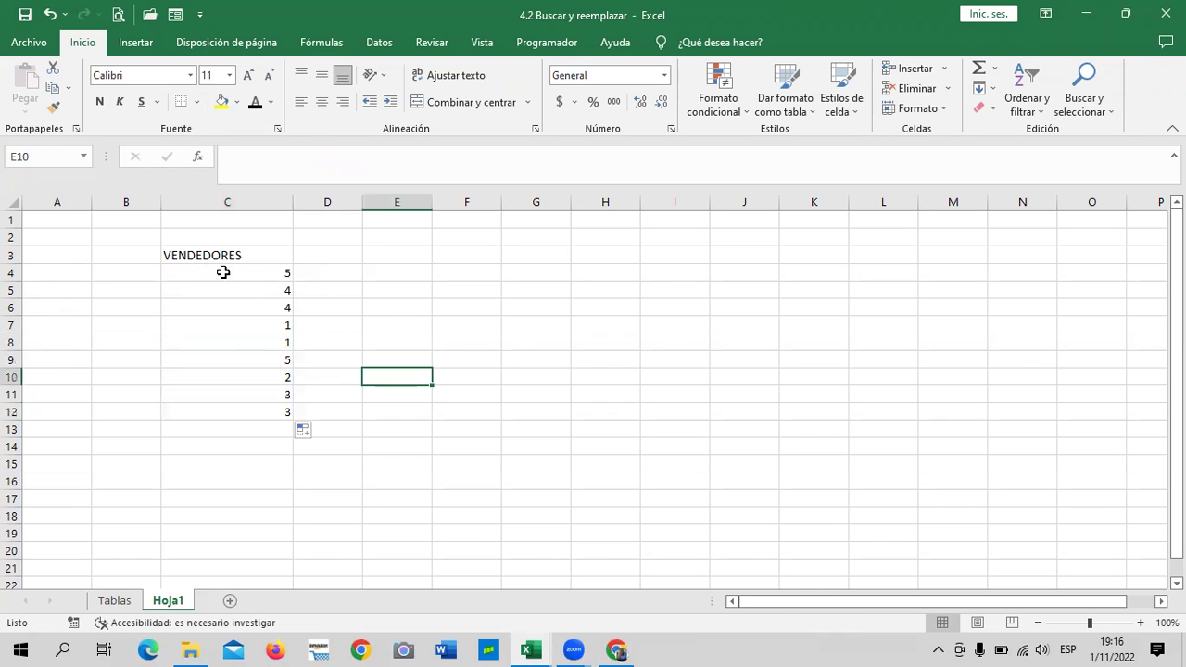
# - Cut the VENDEDORES values in C4:C12
pyautogui.moveTo(223, 273); pyautogui.dragTo(214, 410)
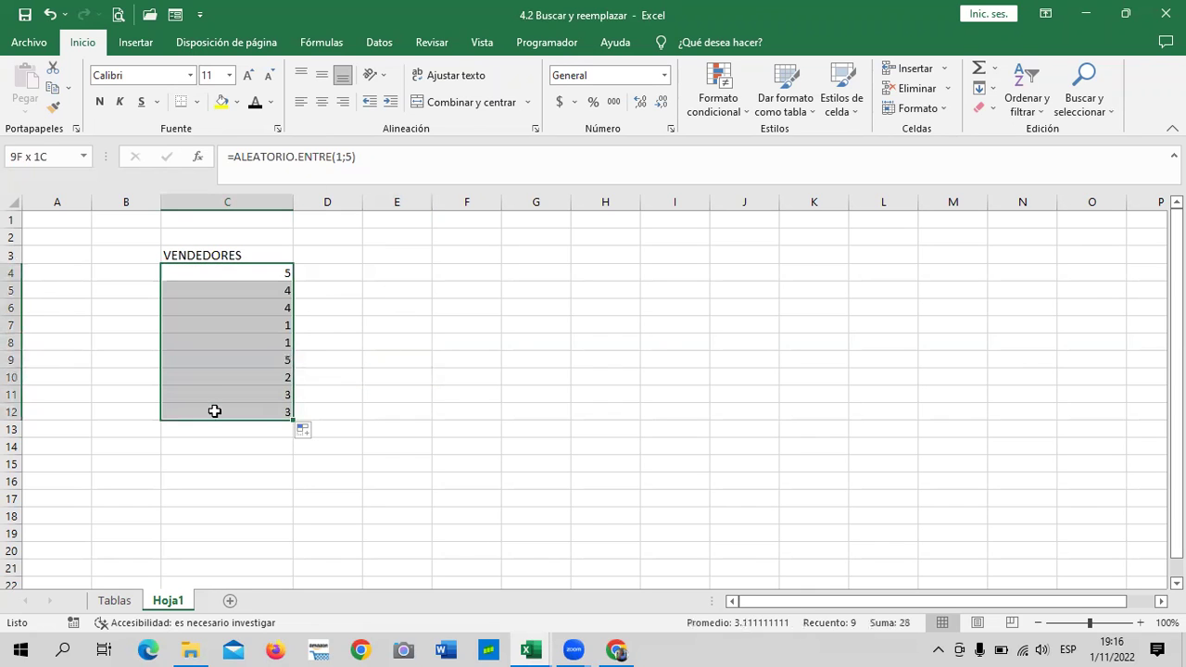
pyautogui.rightClick(239, 284)
pyautogui.click(284, 250)
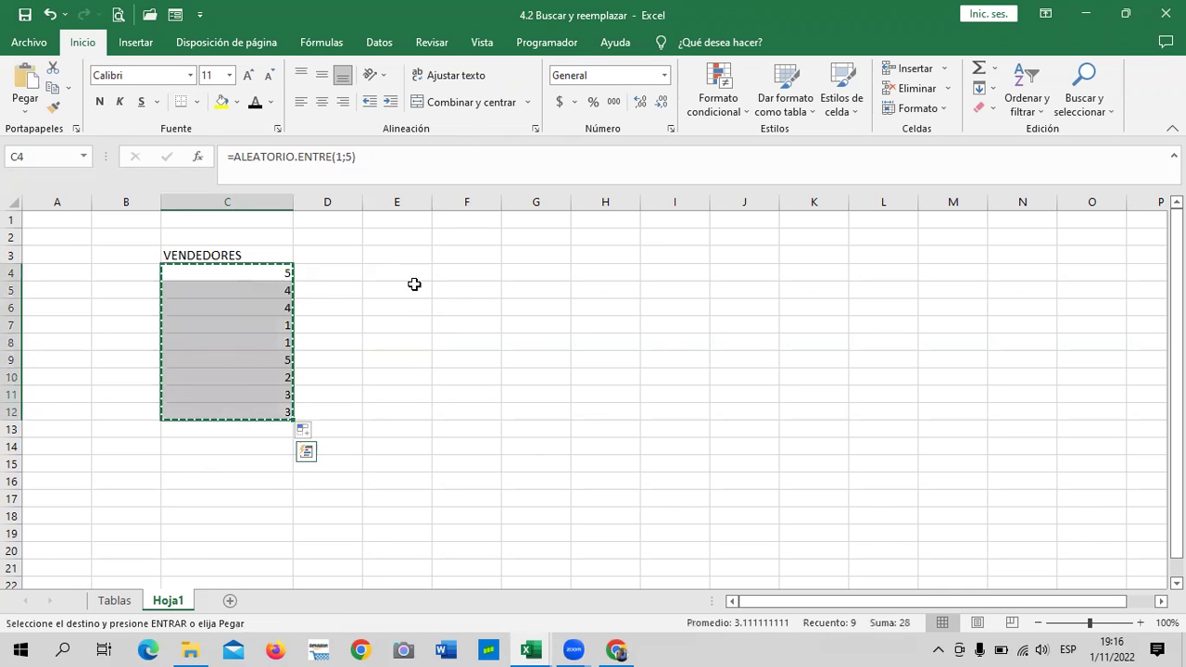
pyautogui.click(220, 271)
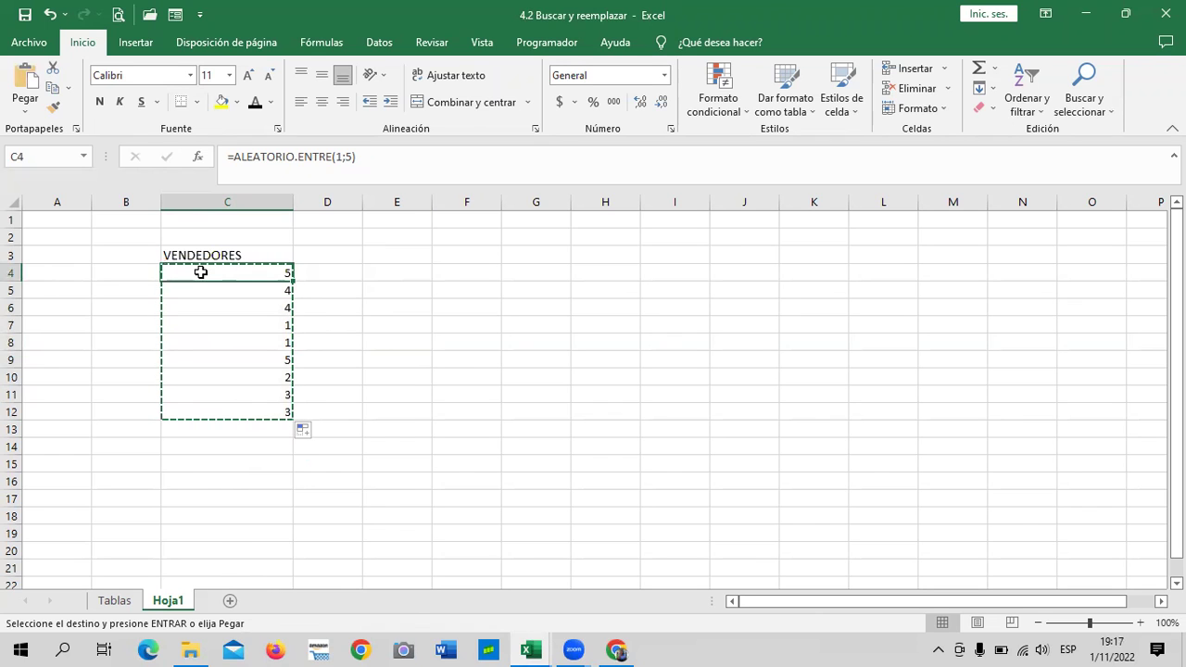
pyautogui.rightClick(194, 276)
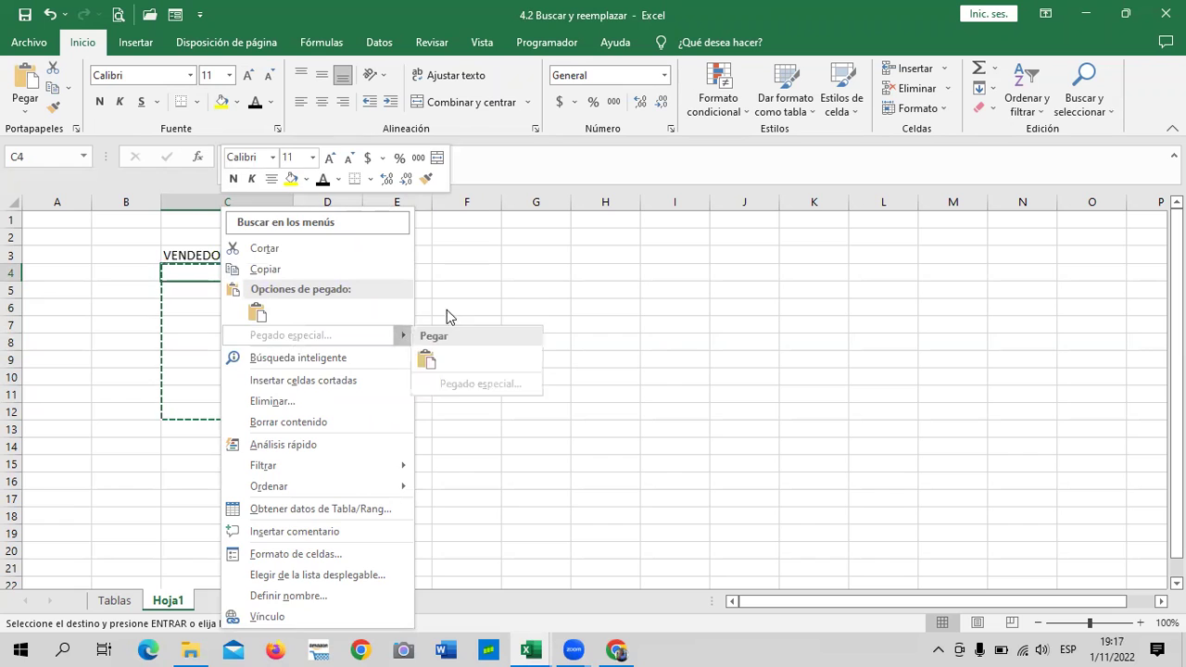
pyautogui.click(435, 336)
pyautogui.click(316, 272)
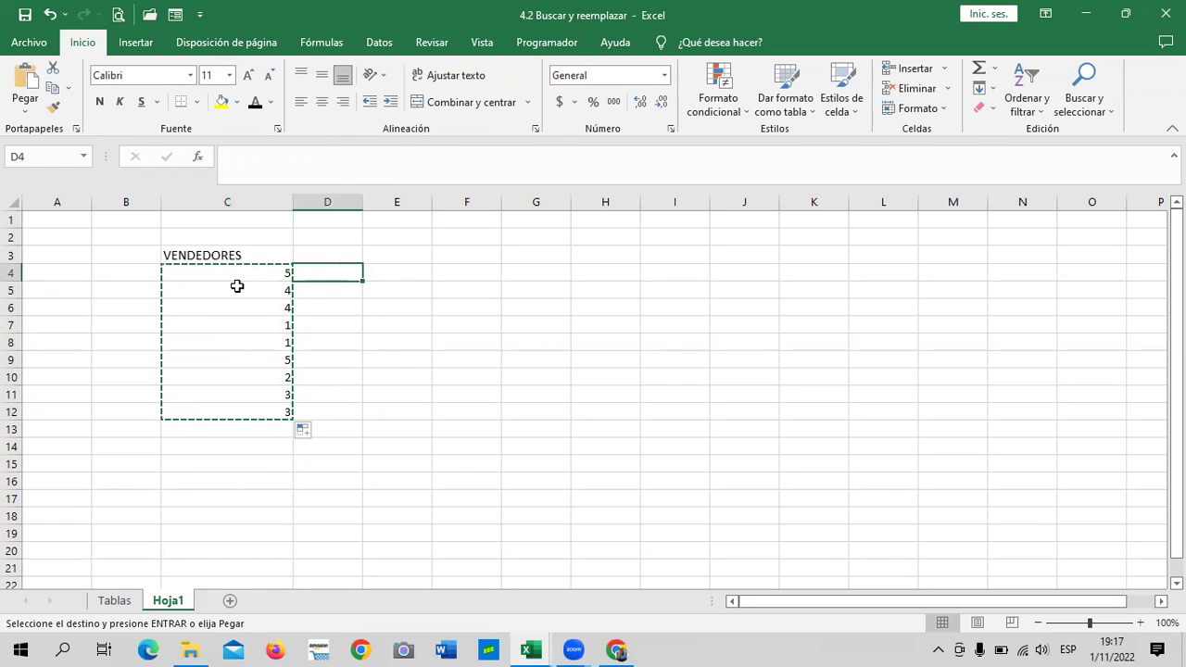
pyautogui.click(205, 275)
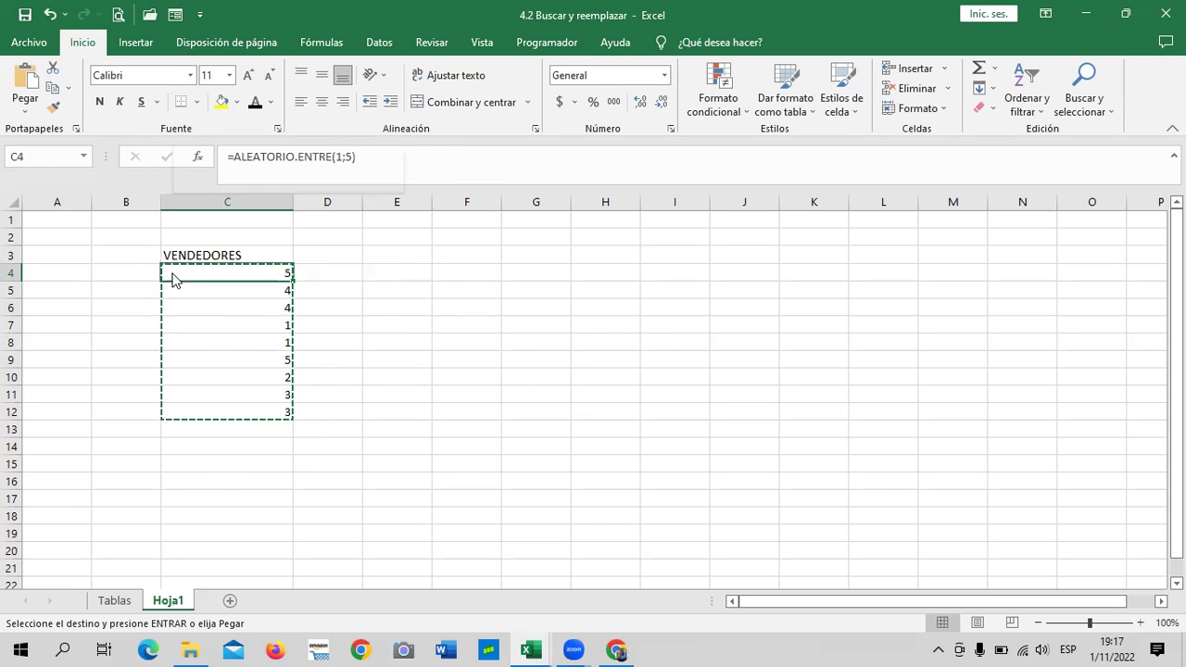
# - Paste the cut range at D4, then undo it so the numbers stay in column C
pyautogui.rightClick(172, 272)
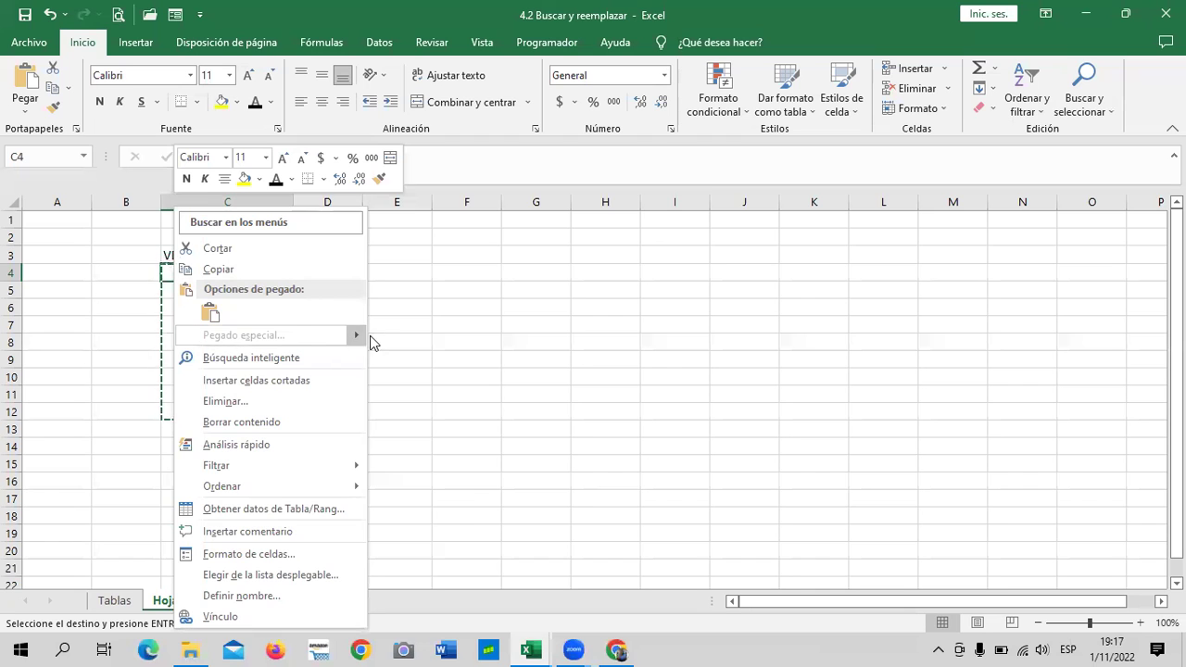
pyautogui.click(389, 297)
pyautogui.click(317, 271)
pyautogui.rightClick(317, 271)
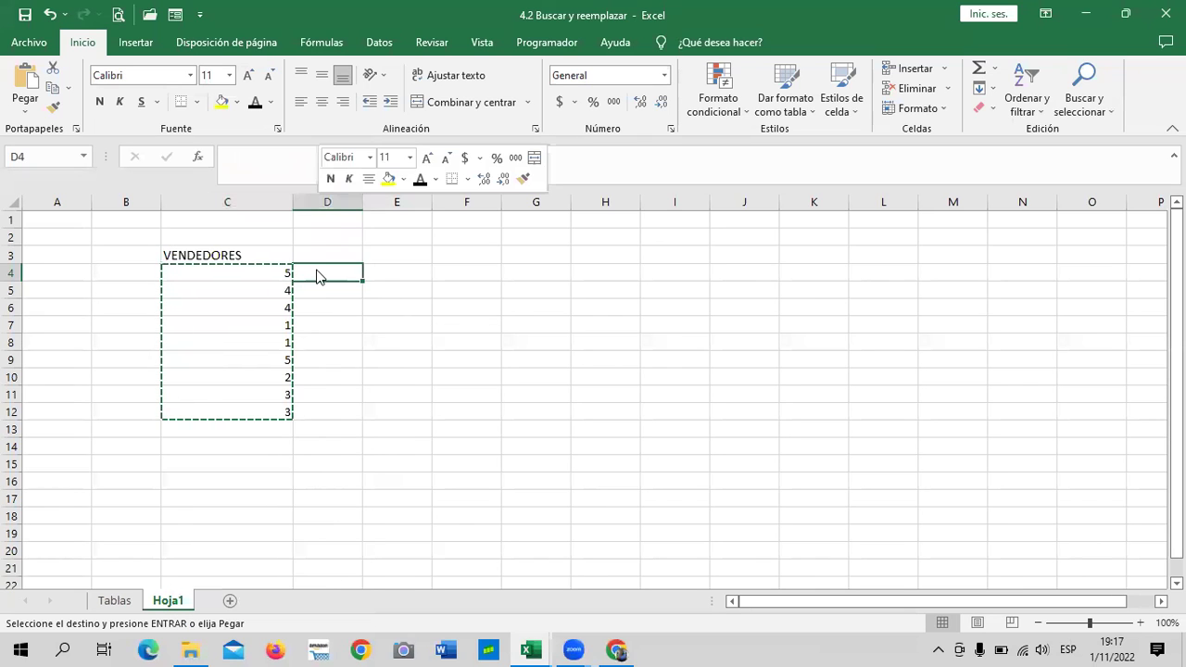
pyautogui.click(355, 314)
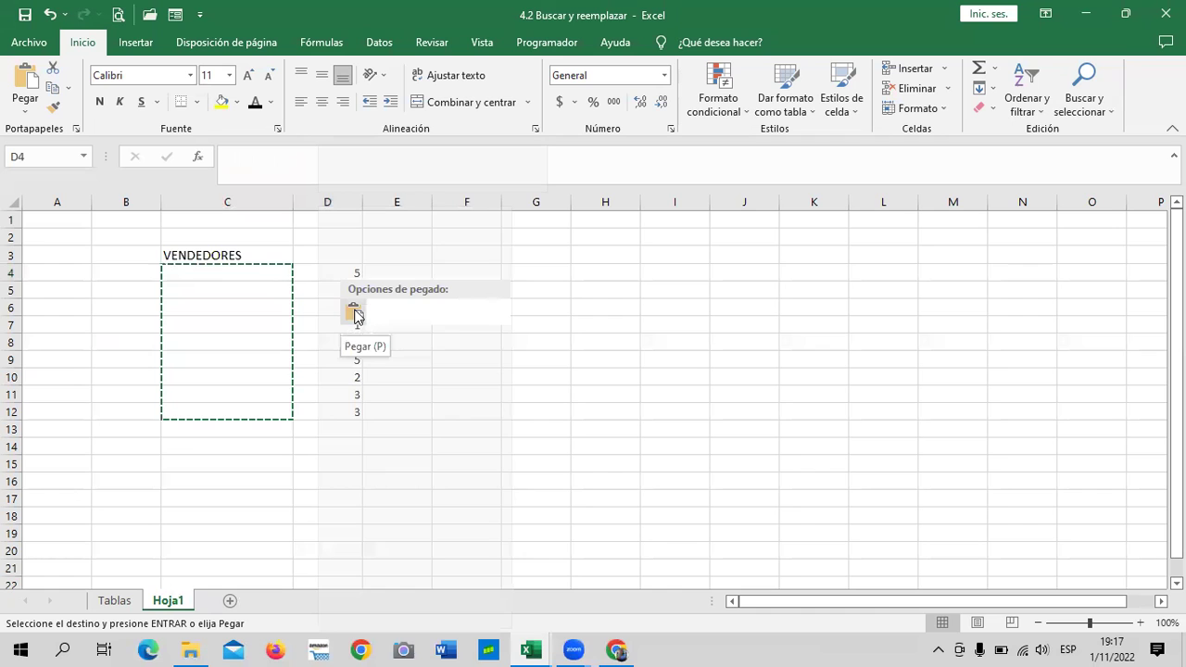
pyautogui.hotkey('shift', 'F10')
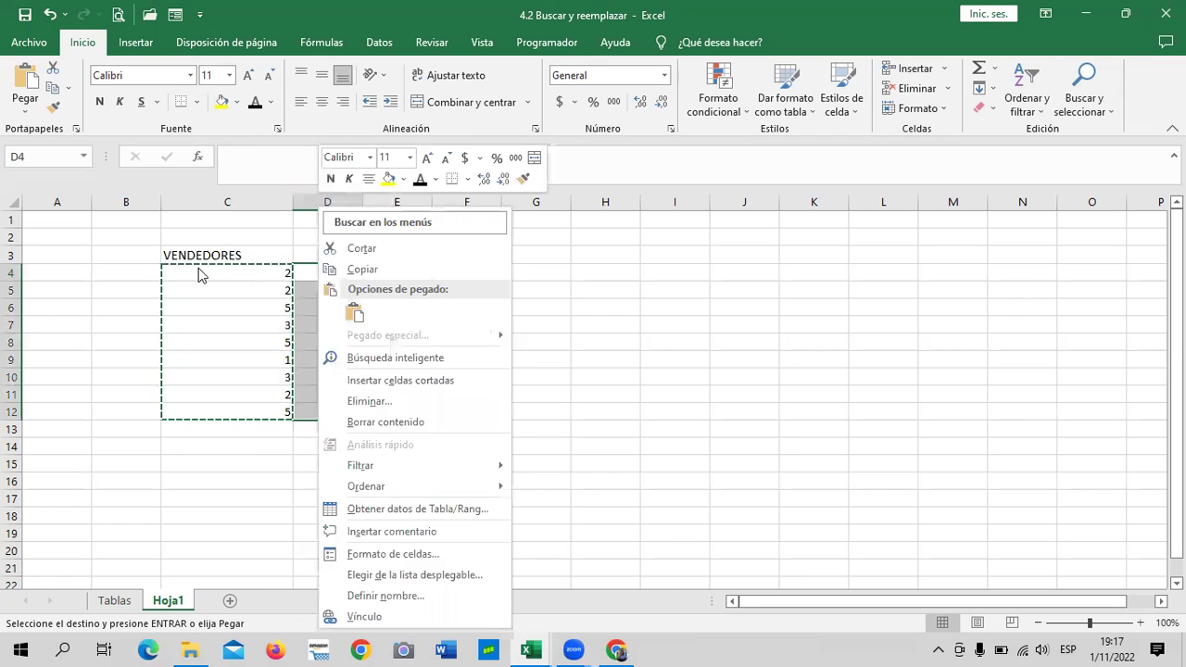
pyautogui.rightClick(202, 275)
# - Copy C4 and paste it back as Valores, leaving a fixed 4
pyautogui.click(243, 275)
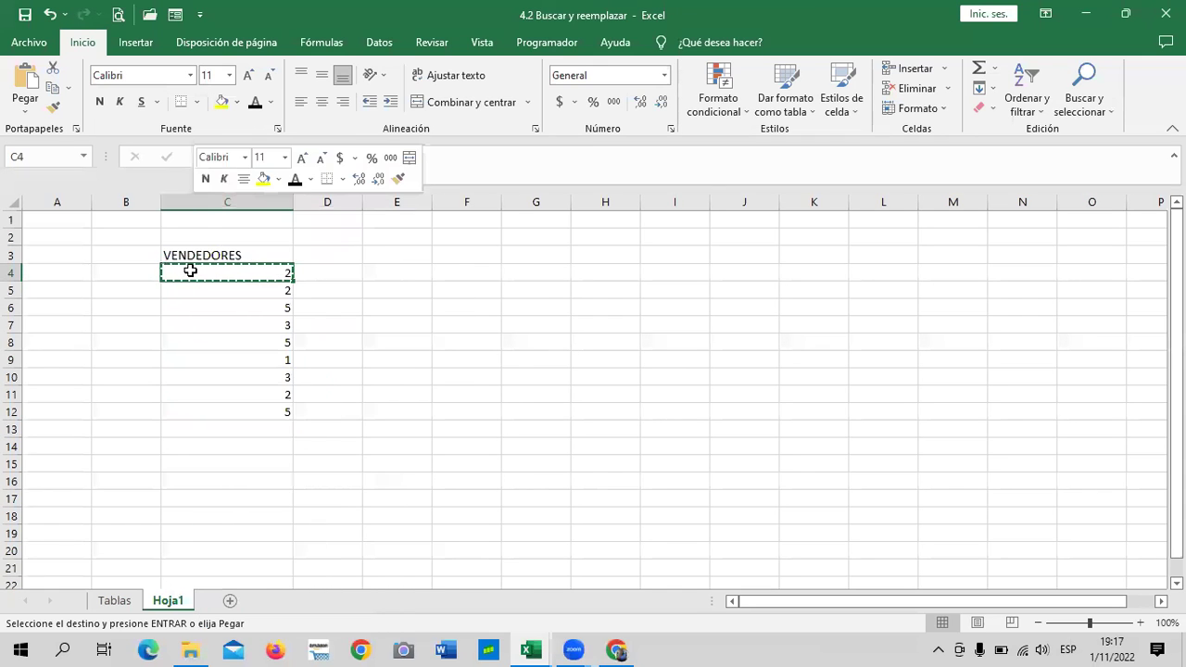
pyautogui.rightClick(192, 269)
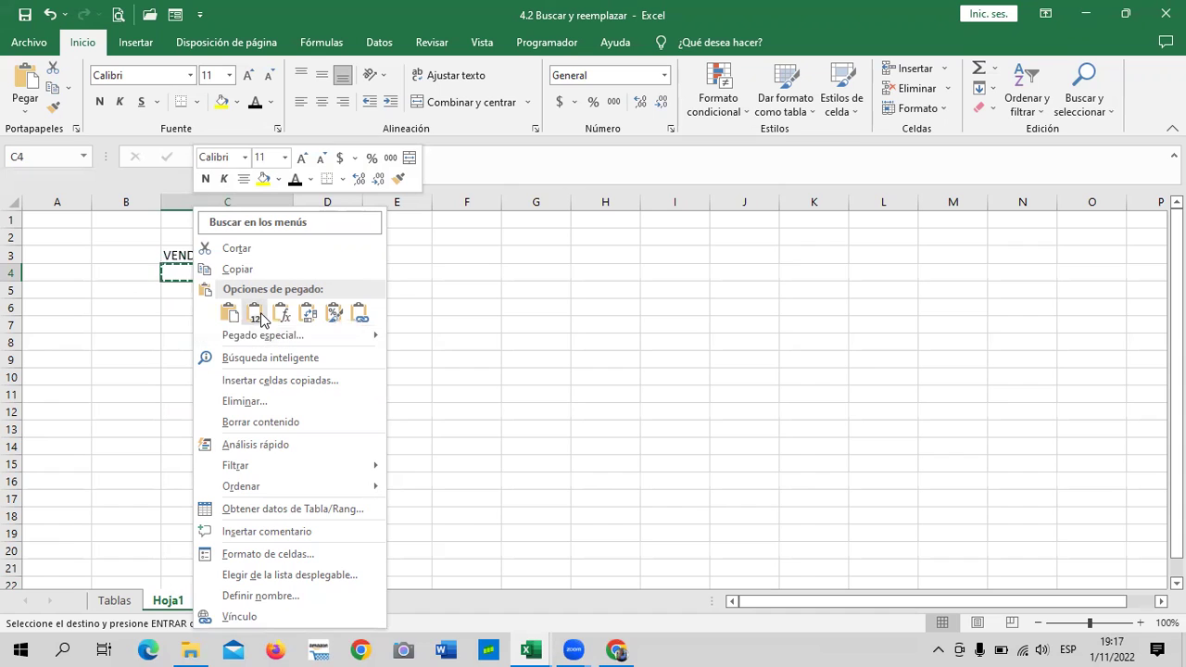
pyautogui.moveTo(257, 318)
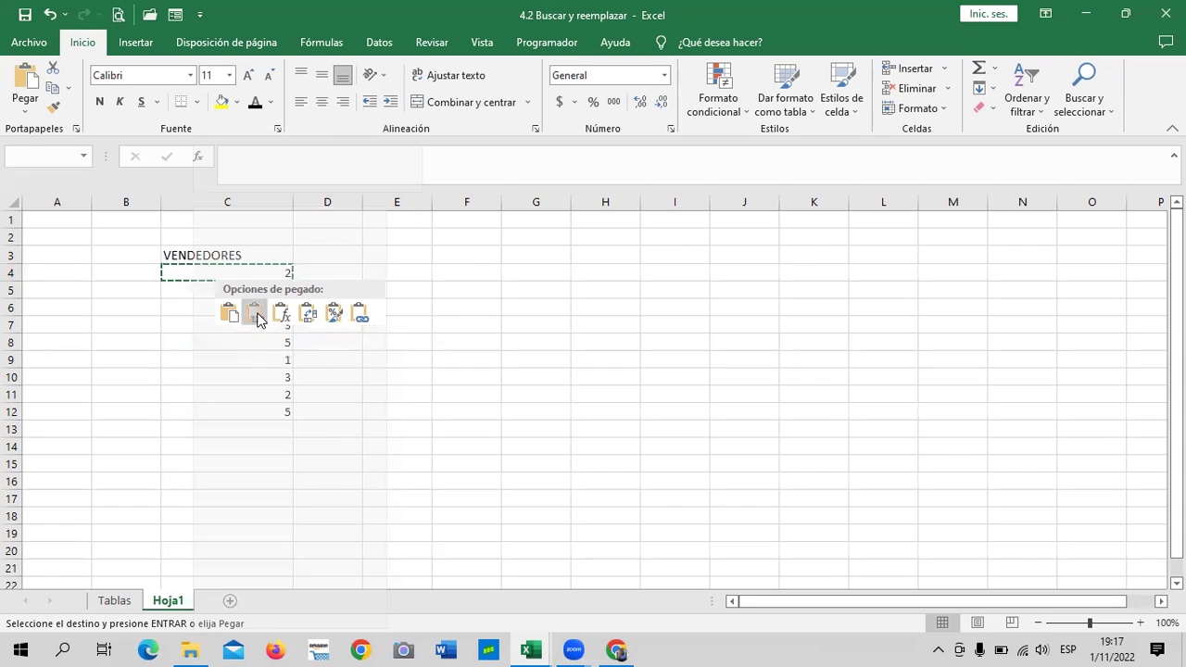
pyautogui.click(257, 318)
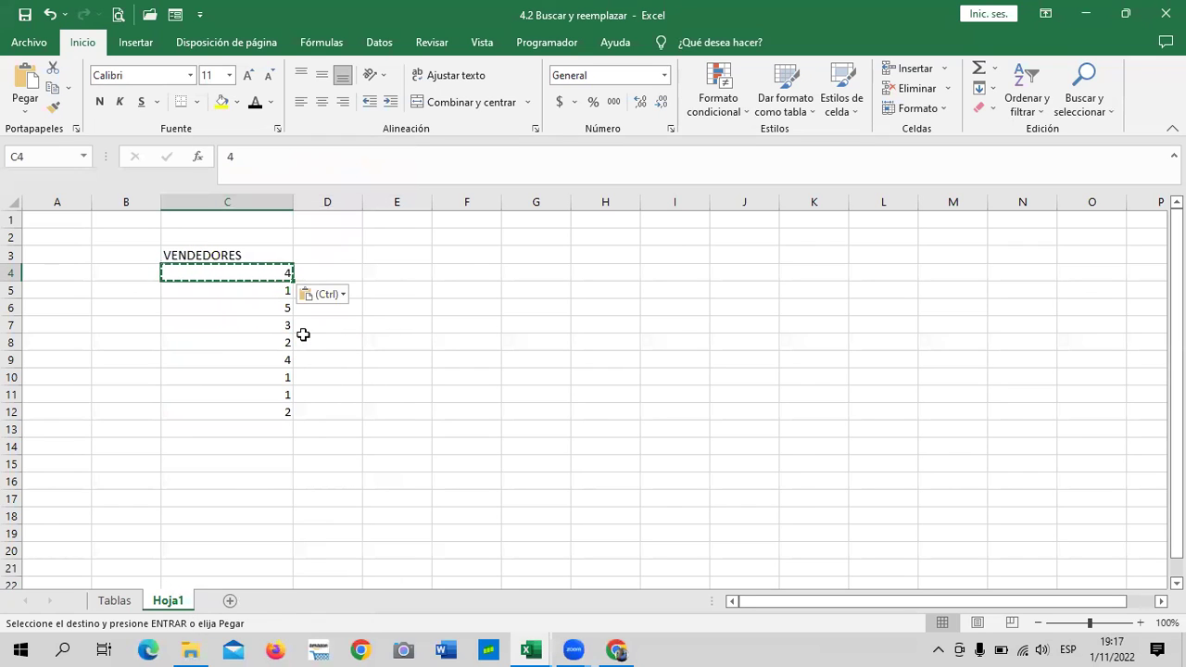
pyautogui.press('Escape')
pyautogui.click(516, 287)
pyautogui.click(267, 278)
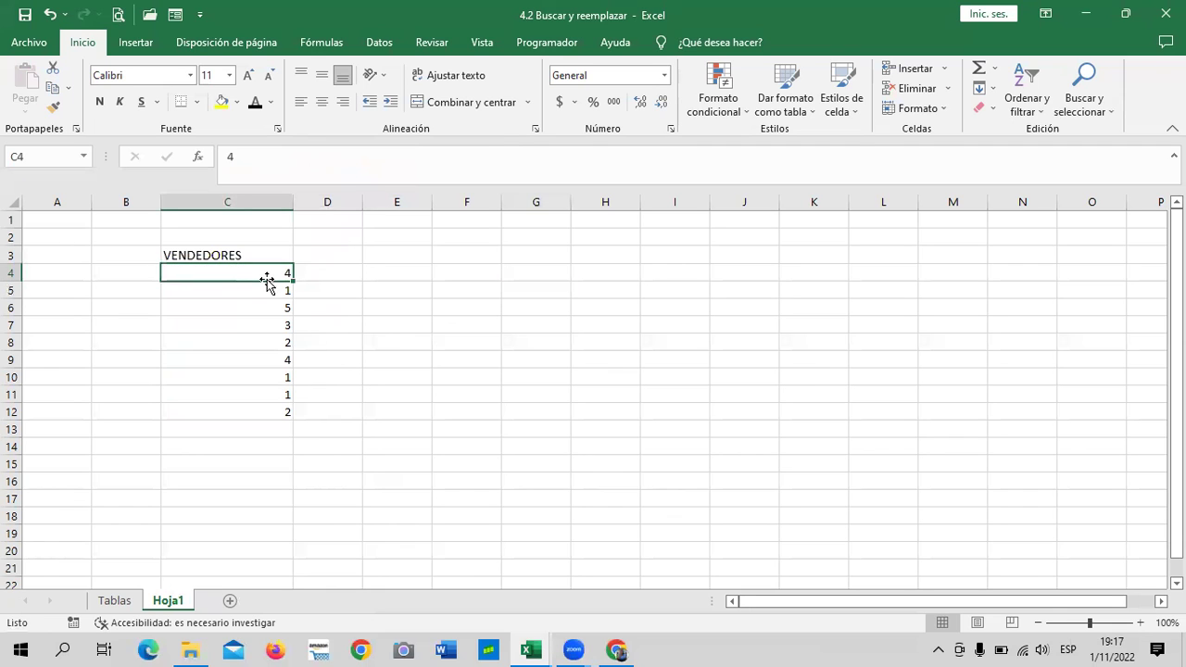
# - Fill C4's value down to C12 as a series from 4 to 12
pyautogui.press('Down')
pyautogui.press('Down')
pyautogui.press('Down')
pyautogui.press('Down')
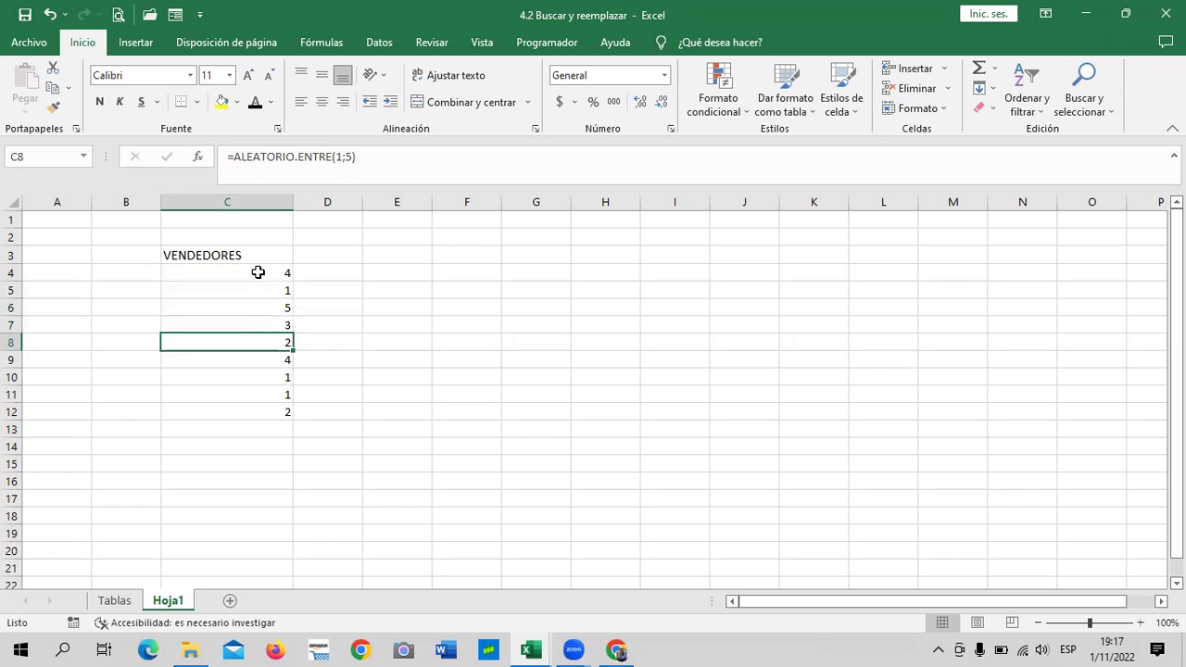
pyautogui.click(259, 273)
pyautogui.moveTo(293, 280); pyautogui.dragTo(291, 417)
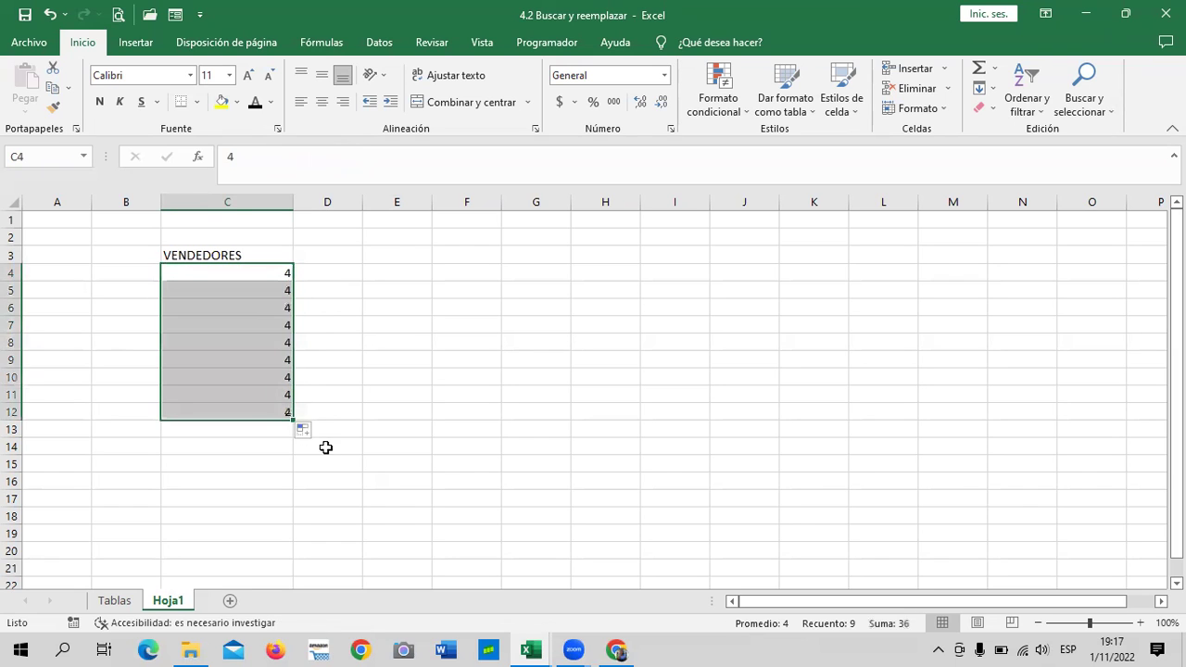
pyautogui.click(301, 432)
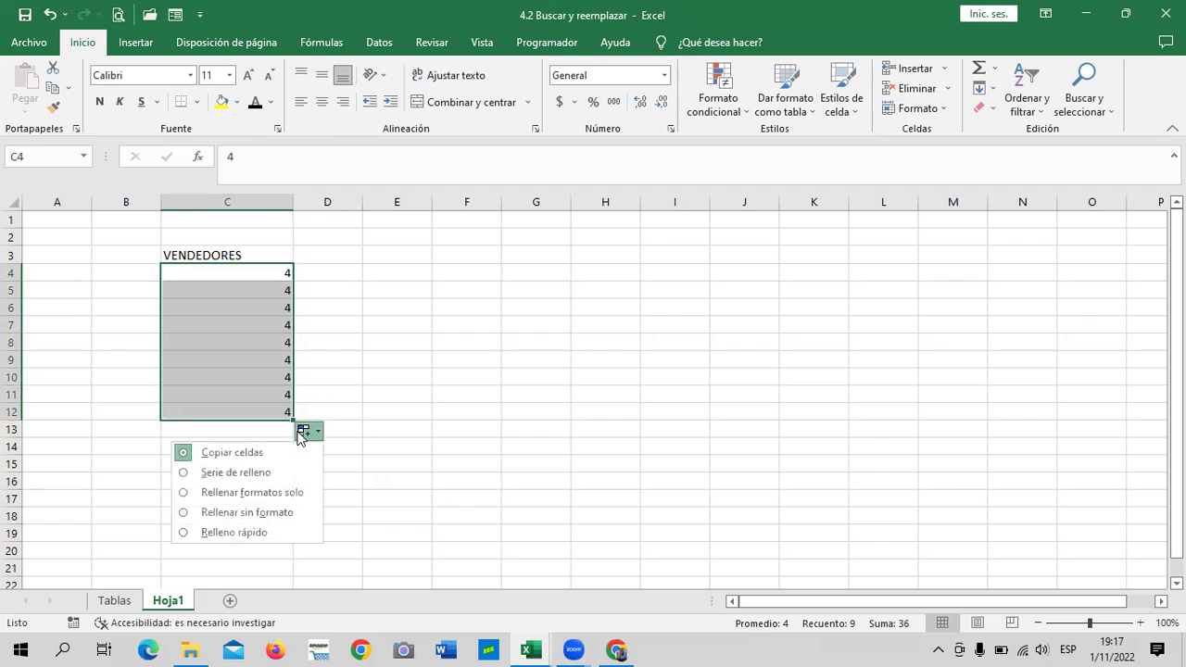
pyautogui.click(237, 473)
pyautogui.click(390, 424)
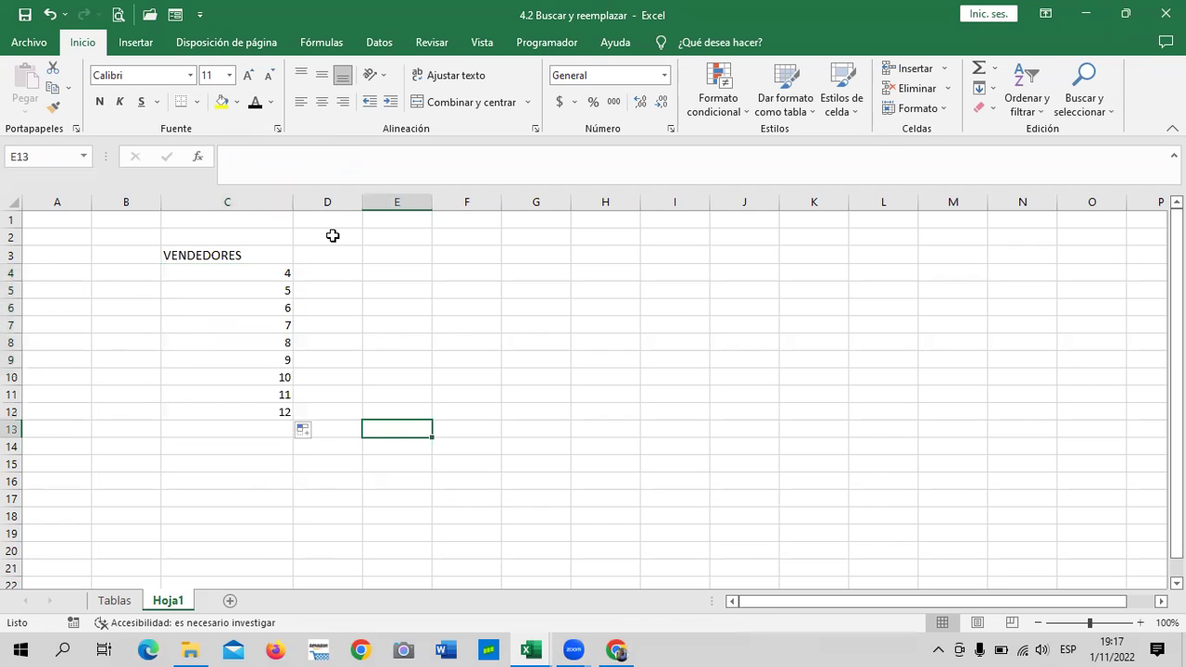
# - Undo the series and enter 1 in C4
pyautogui.click(257, 272)
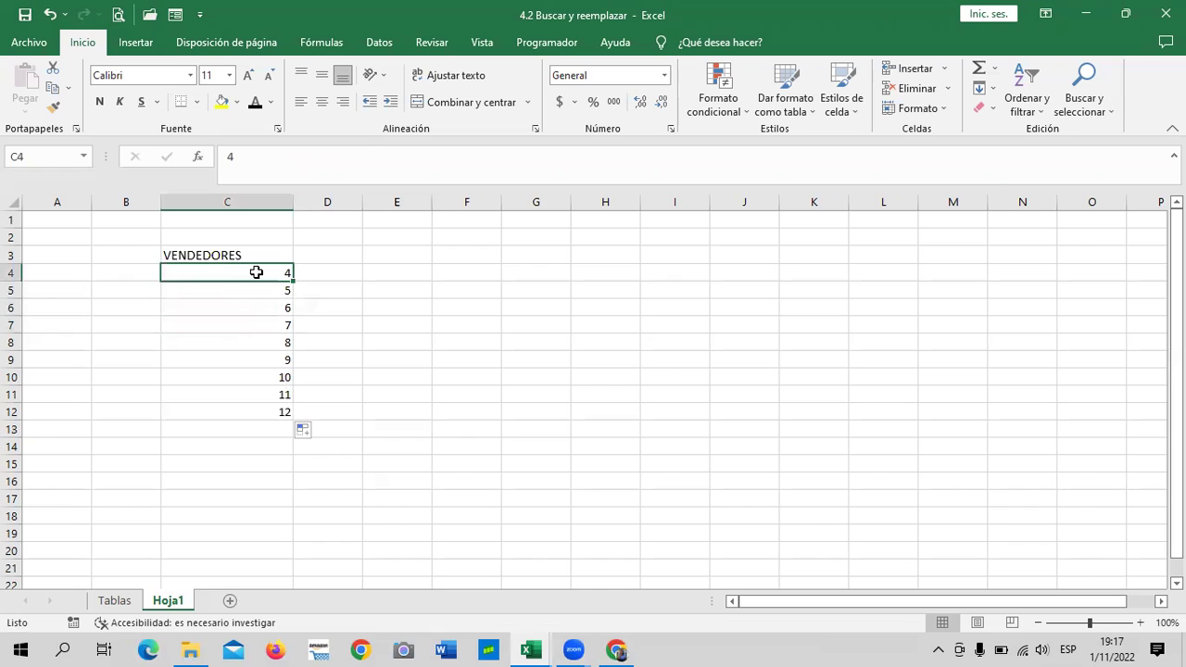
pyautogui.click(395, 416)
pyautogui.click(259, 416)
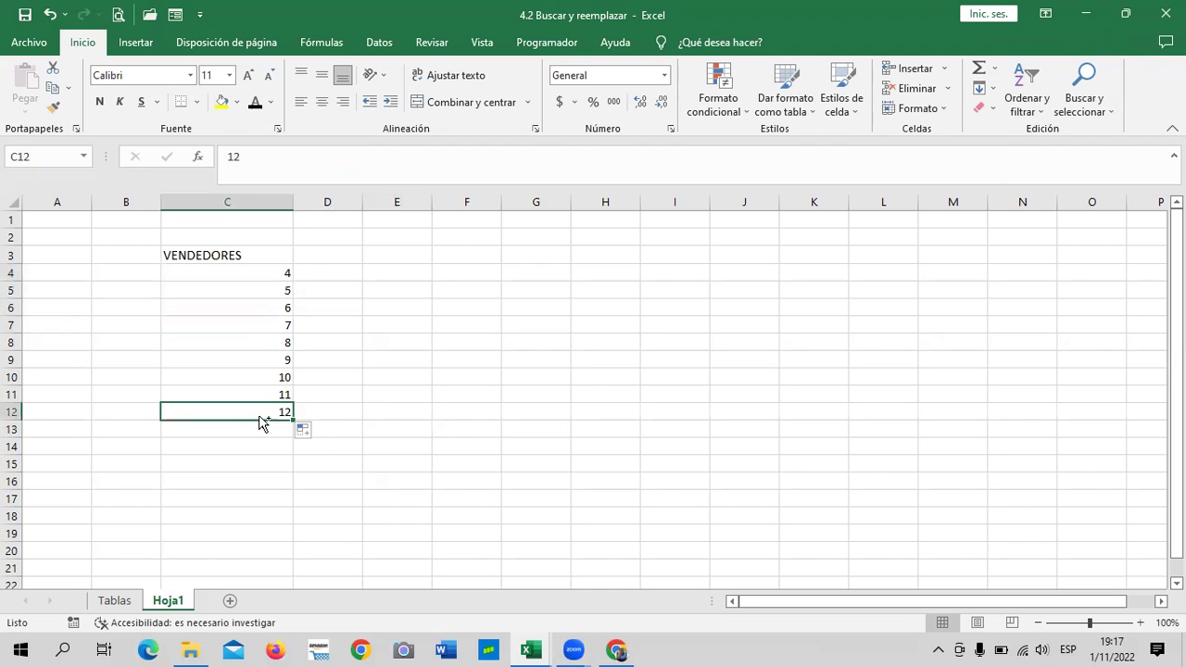
pyautogui.hotkey('ctrl', 'z')
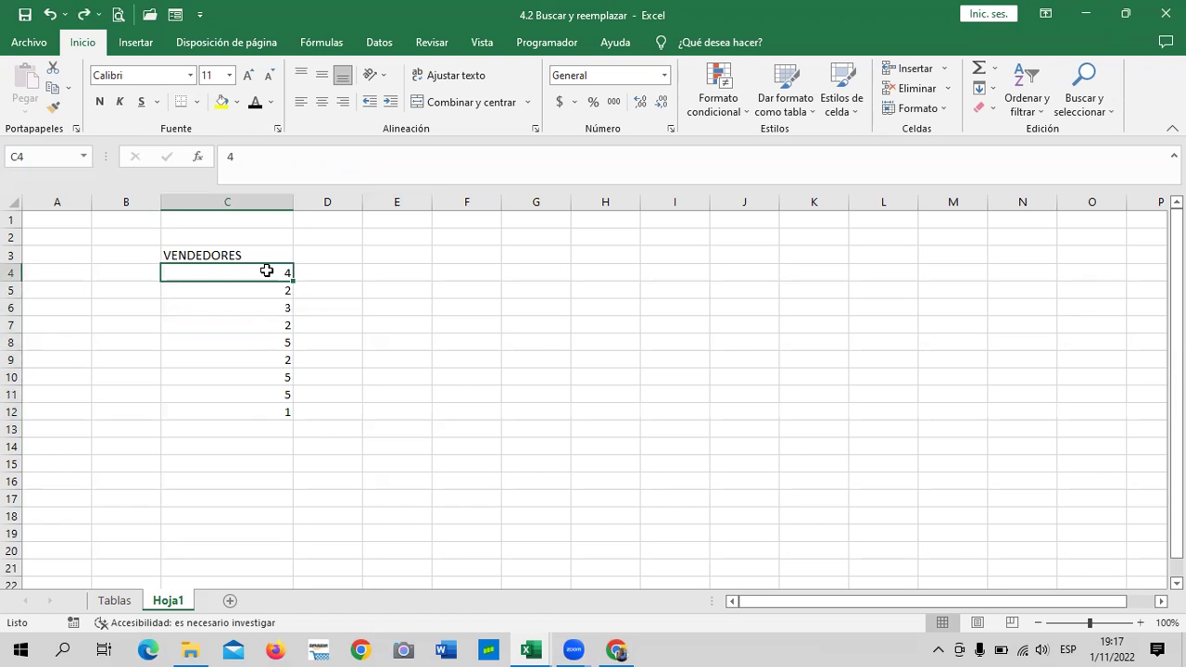
pyautogui.write('1')
pyautogui.press('Return')
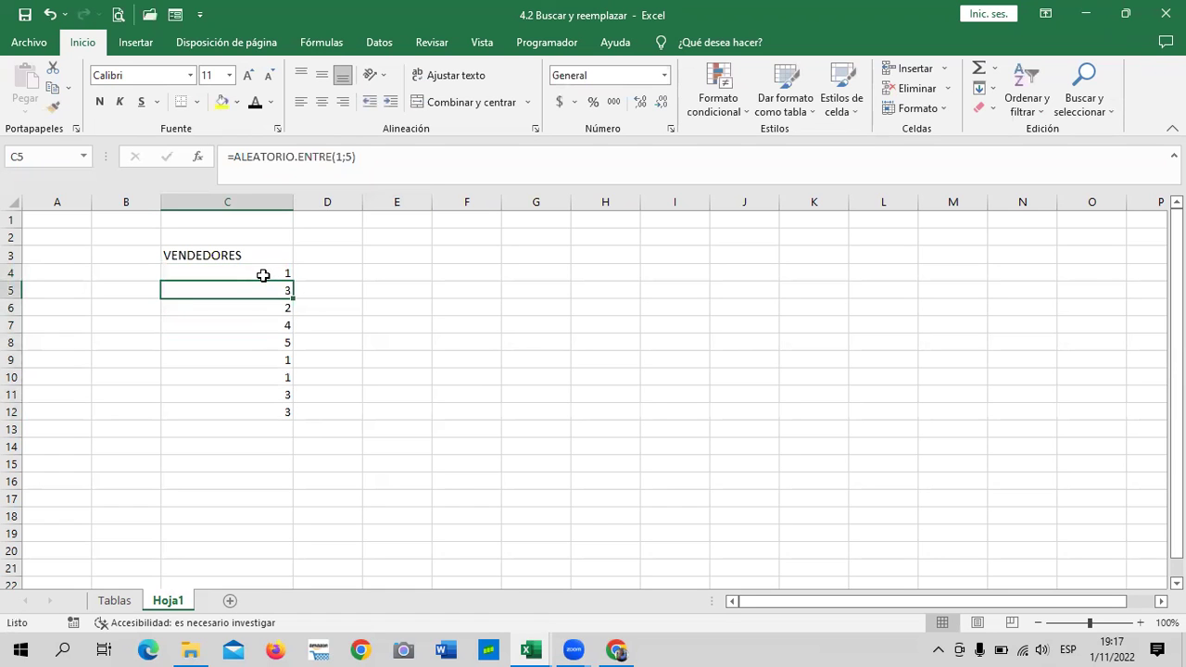
pyautogui.click(265, 270)
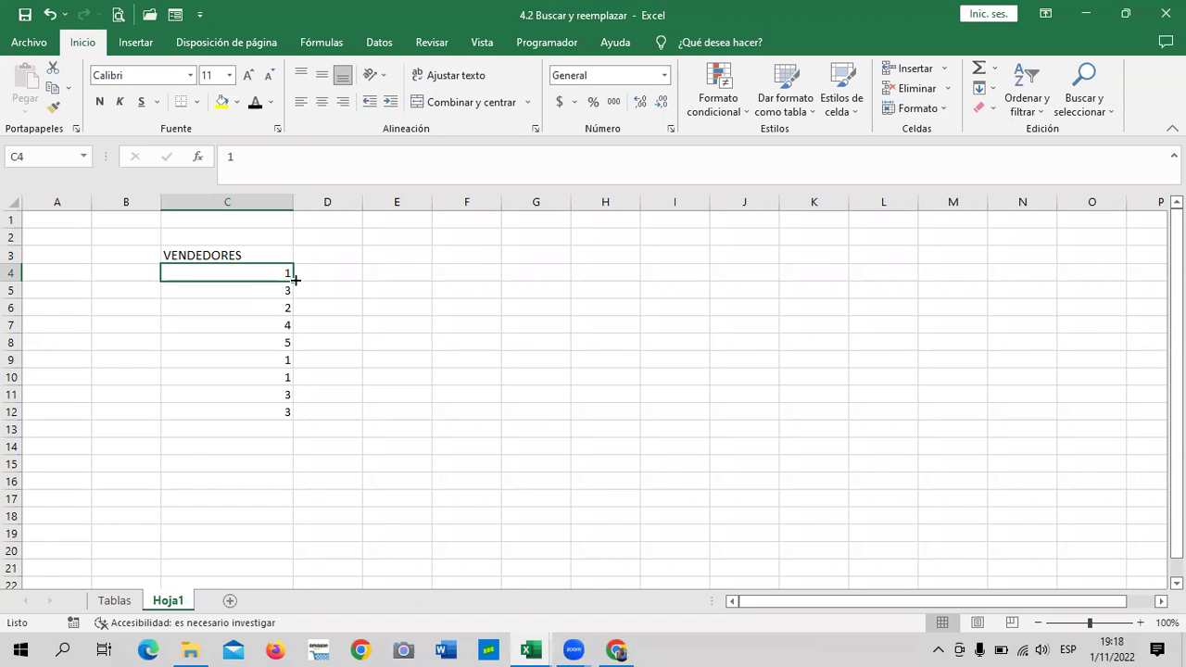
# - Fill C4 down to C12 as a Serie de relleno numbering 1 to 9
pyautogui.moveTo(294, 279); pyautogui.dragTo(293, 375)
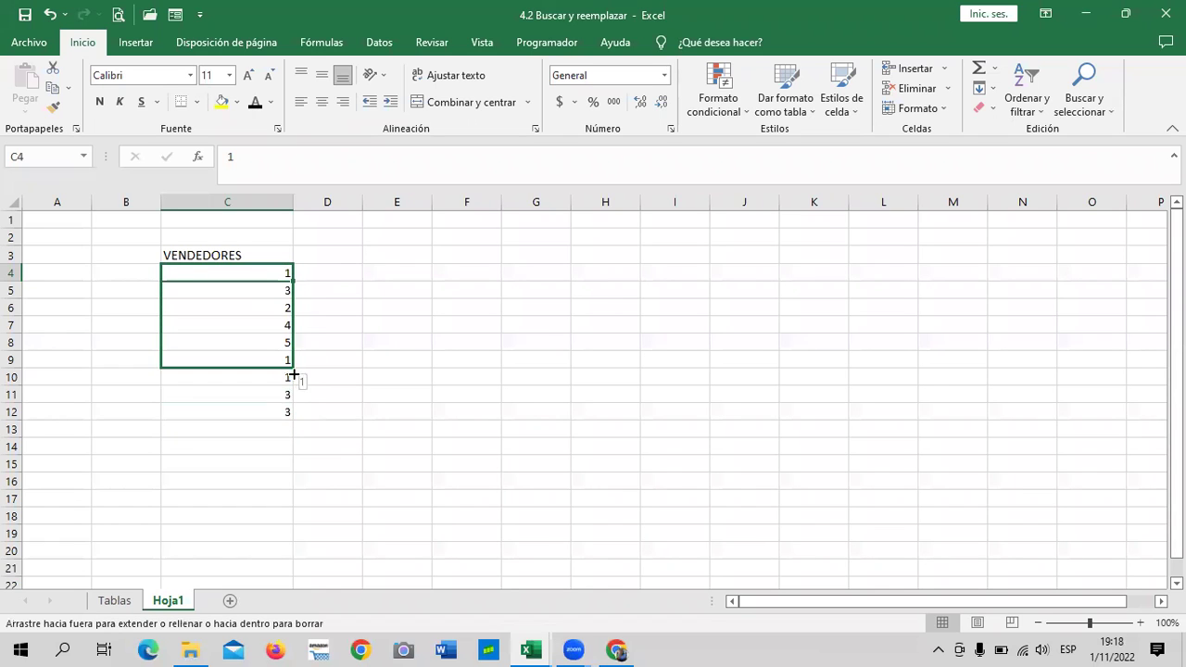
pyautogui.moveTo(293, 374); pyautogui.dragTo(295, 419)
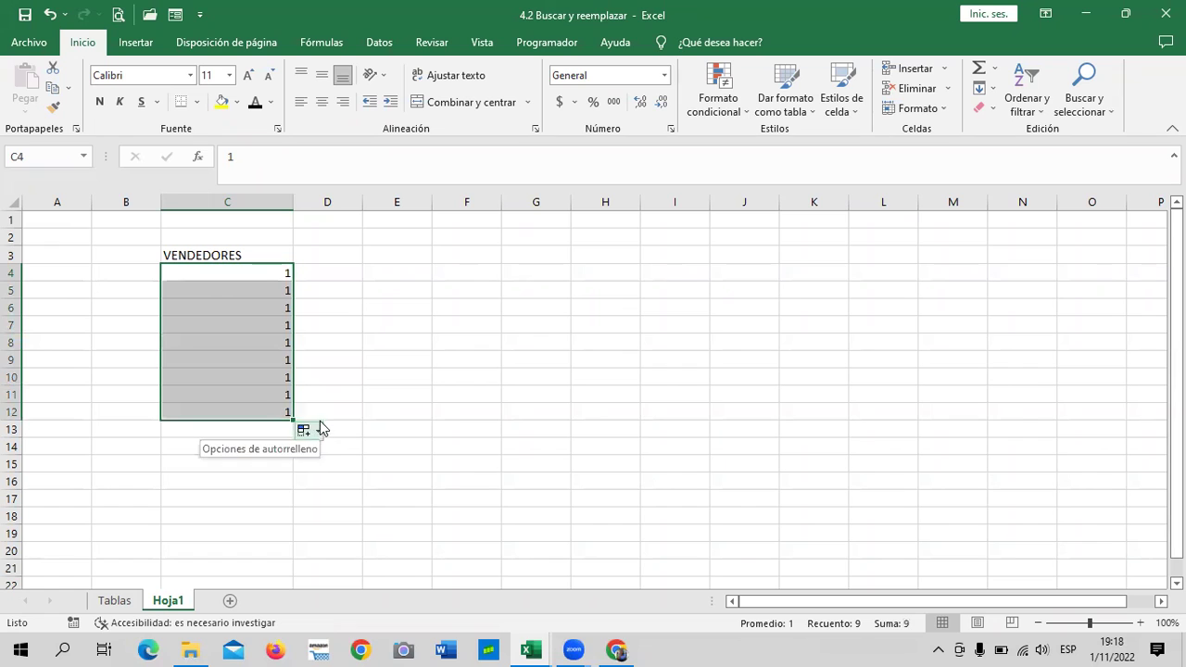
pyautogui.click(320, 429)
pyautogui.click(265, 470)
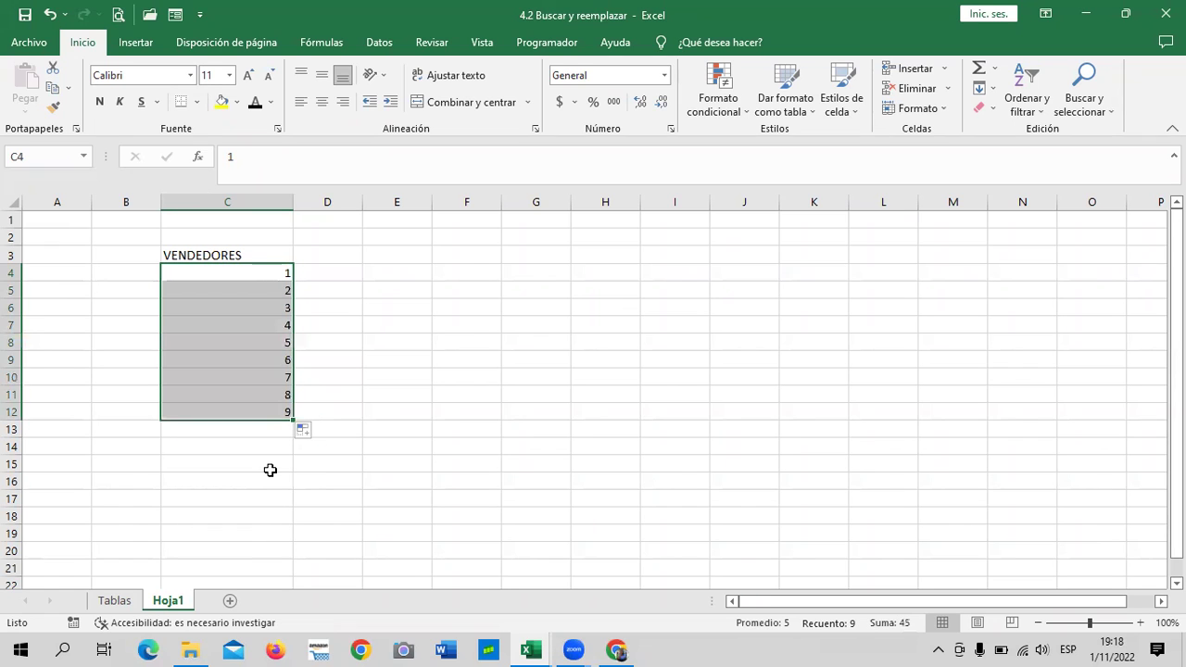
pyautogui.click(435, 375)
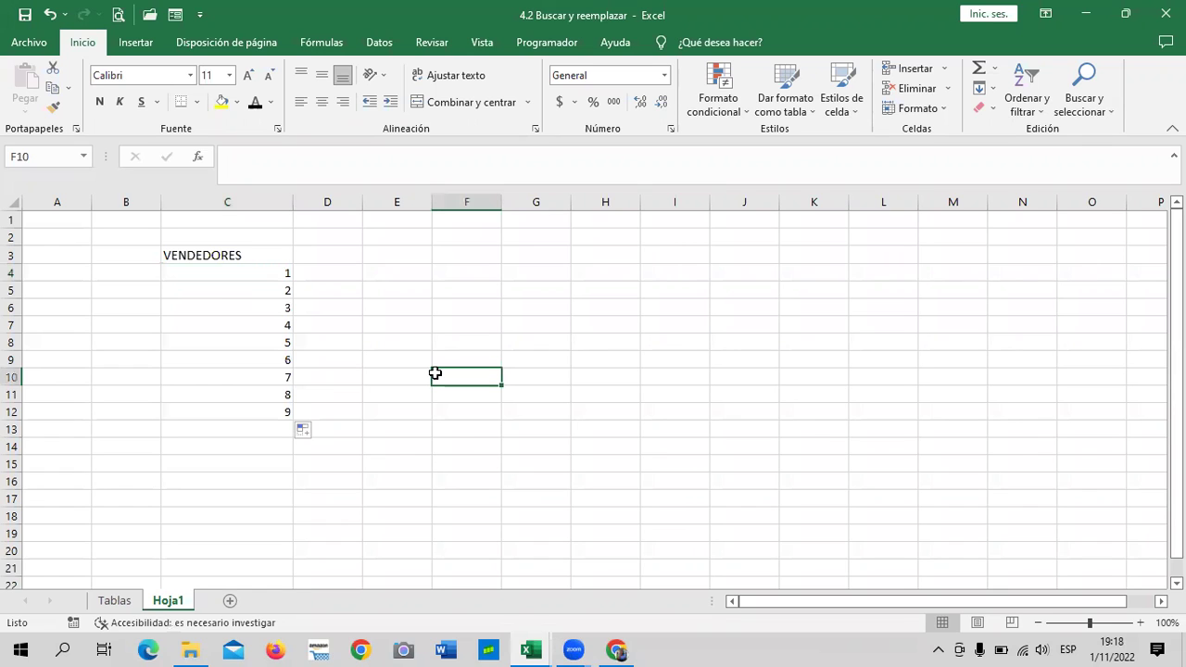
# - Narrow column C to suit the short numbers
pyautogui.click(216, 276)
pyautogui.moveTo(292, 203); pyautogui.dragTo(268, 203)
pyautogui.click(303, 342)
pyautogui.click(229, 274)
pyautogui.press('Return')
pyautogui.press('Return')
pyautogui.press('Return')
pyautogui.press('Return')
pyautogui.press('Return')
pyautogui.press('Return')
pyautogui.press('Return')
pyautogui.press('Return')
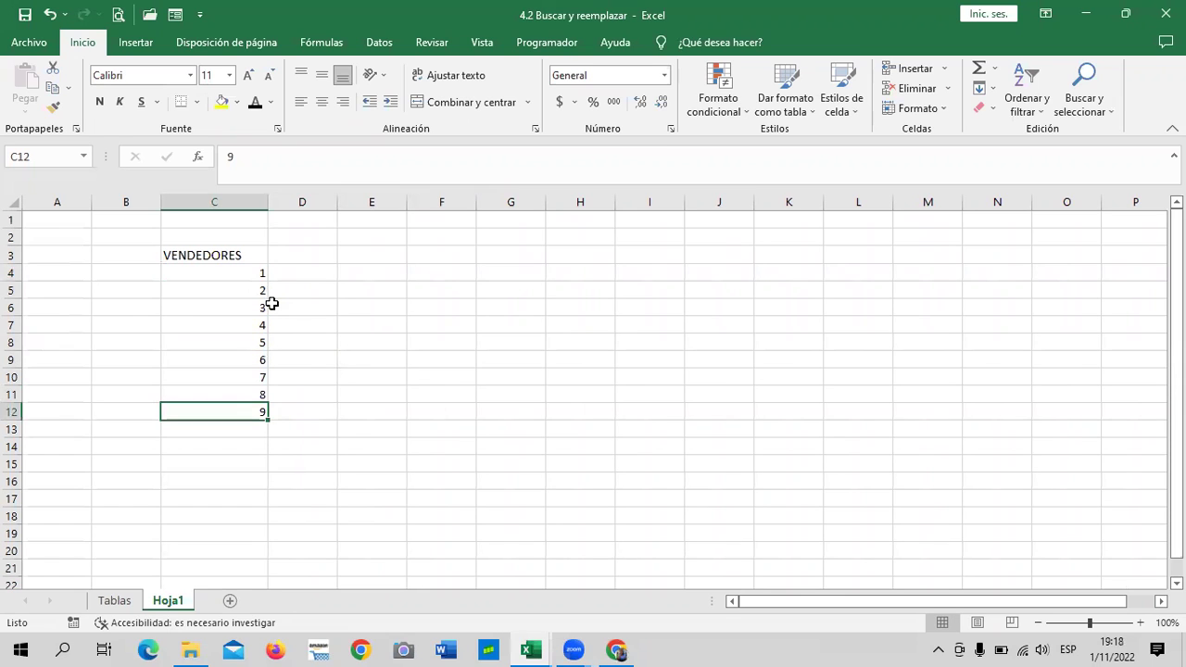
pyautogui.click(204, 269)
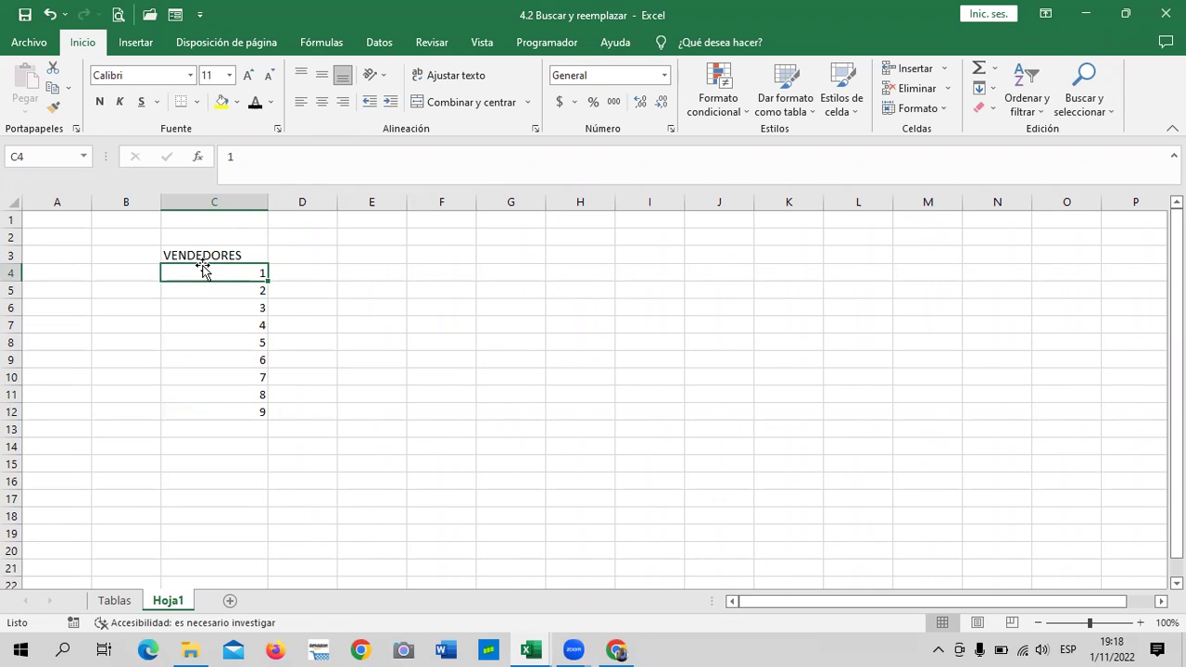
pyautogui.click(243, 344)
pyautogui.click(232, 428)
pyautogui.click(226, 393)
pyautogui.click(222, 307)
pyautogui.click(216, 275)
pyautogui.click(219, 399)
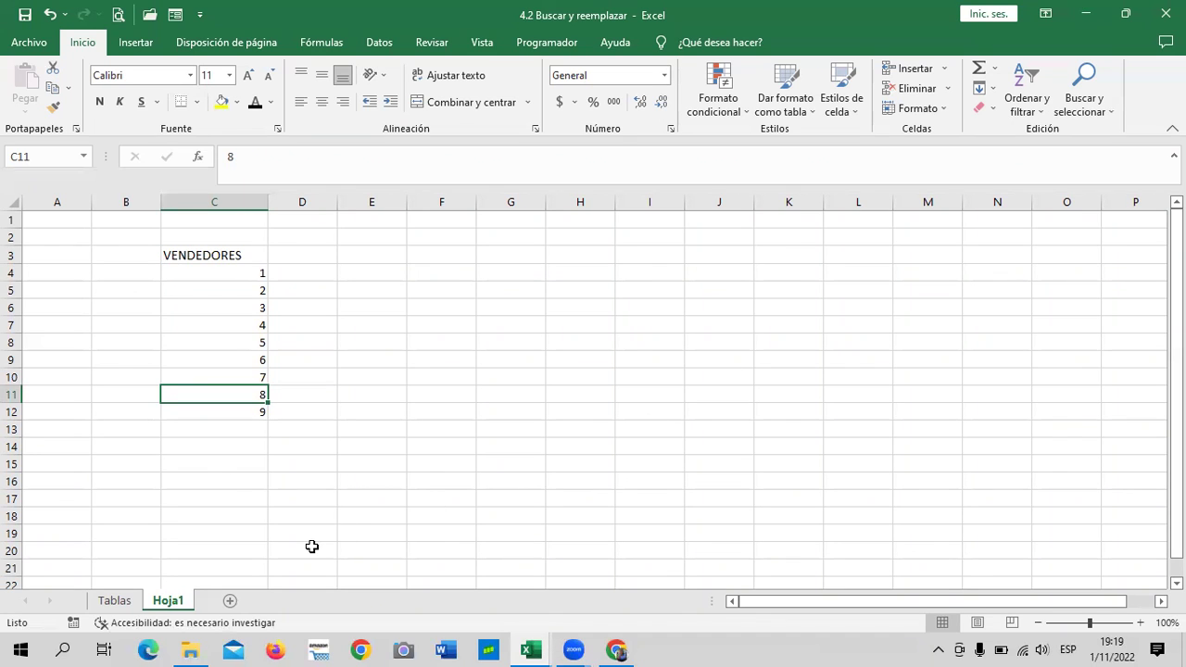
pyautogui.click(441, 353)
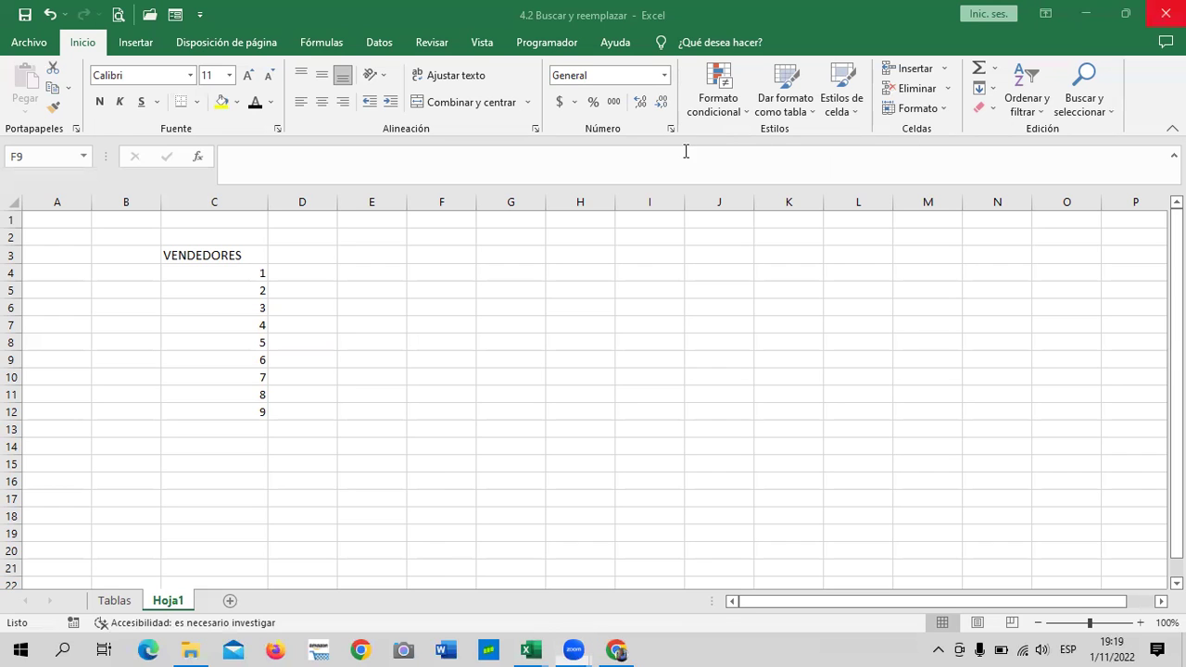
pyautogui.click(215, 348)
pyautogui.click(217, 399)
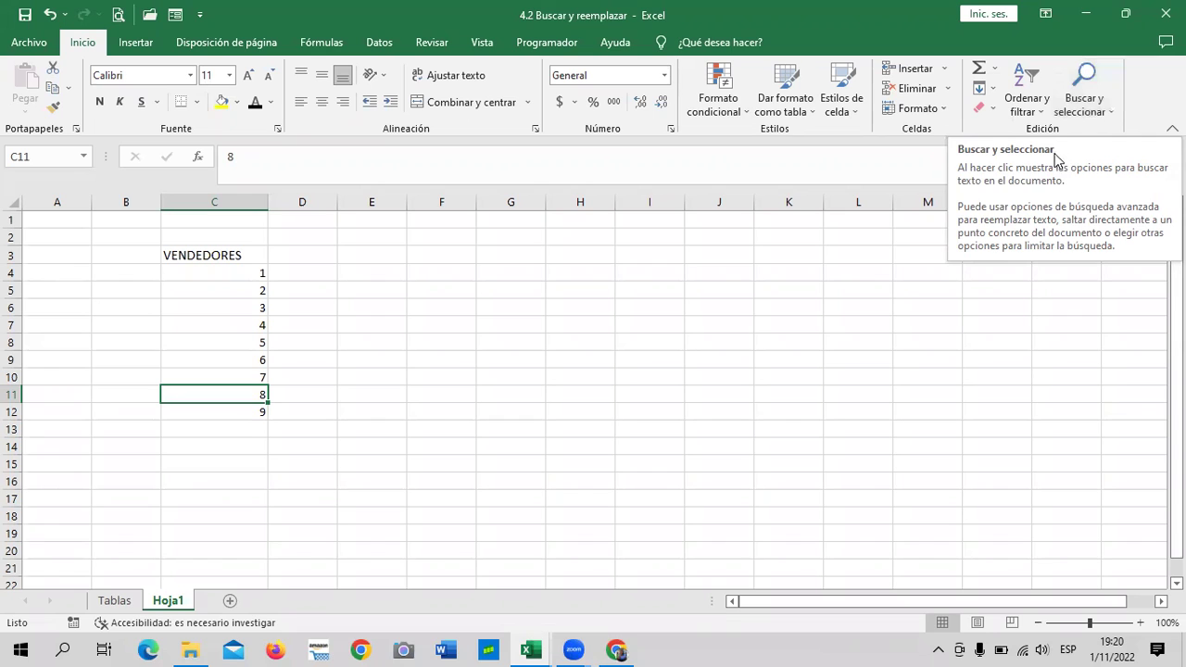
pyautogui.click(1103, 109)
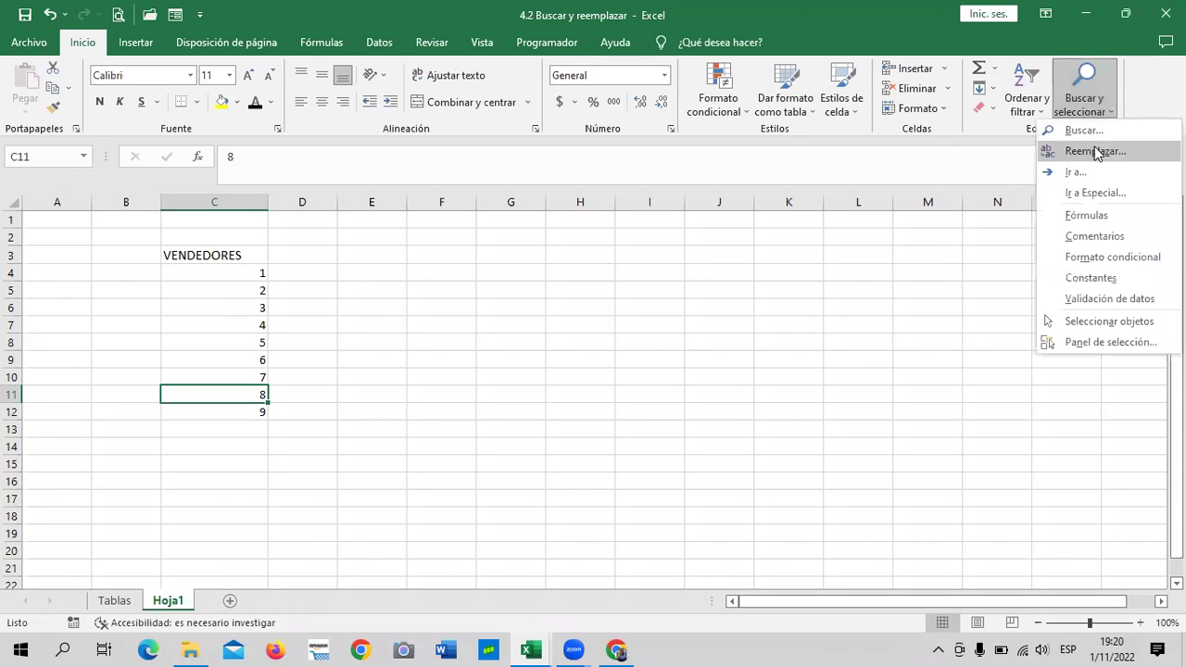
pyautogui.click(1095, 151)
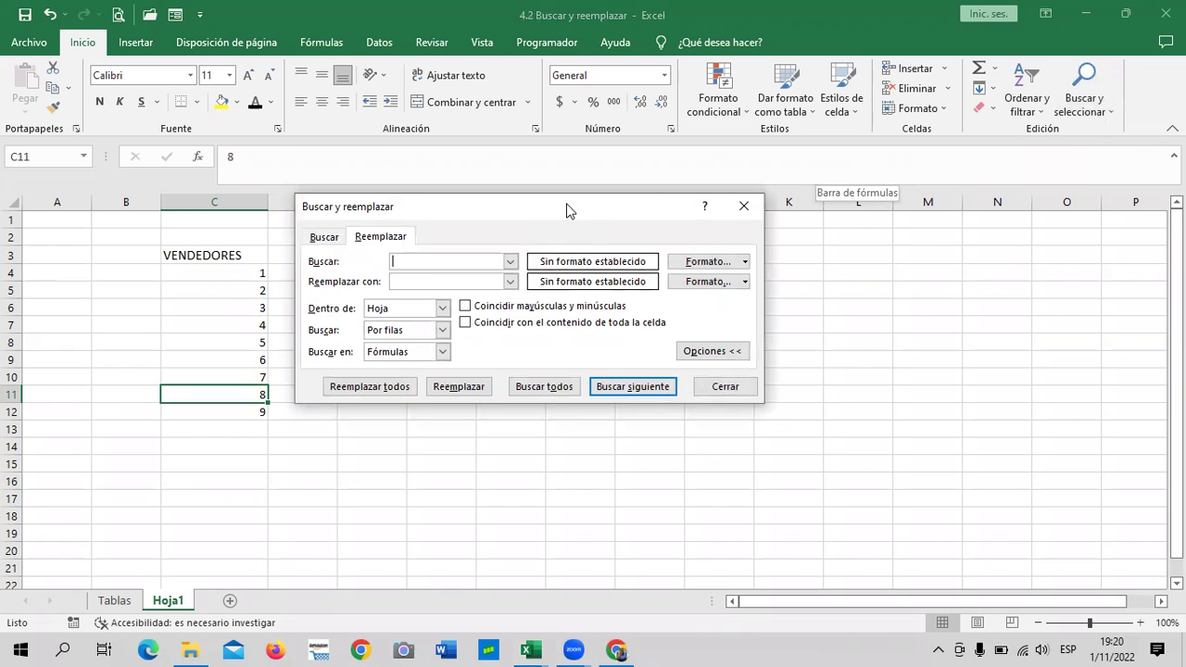
pyautogui.moveTo(567, 209); pyautogui.dragTo(645, 195)
pyautogui.click(403, 223)
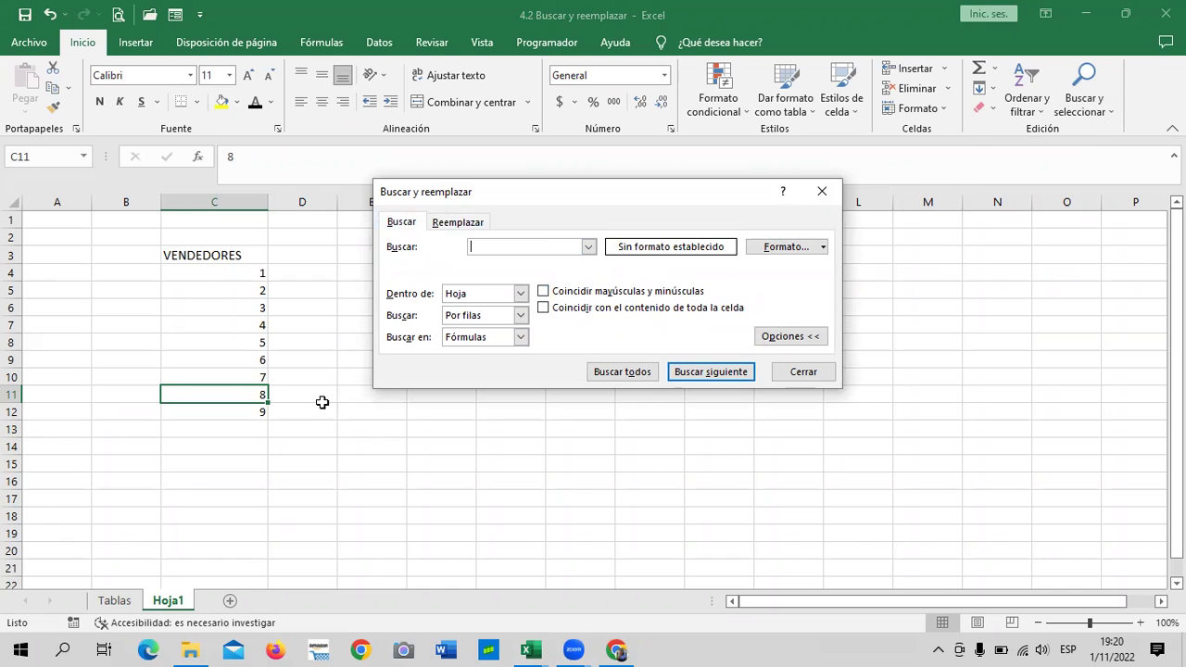
pyautogui.click(243, 411)
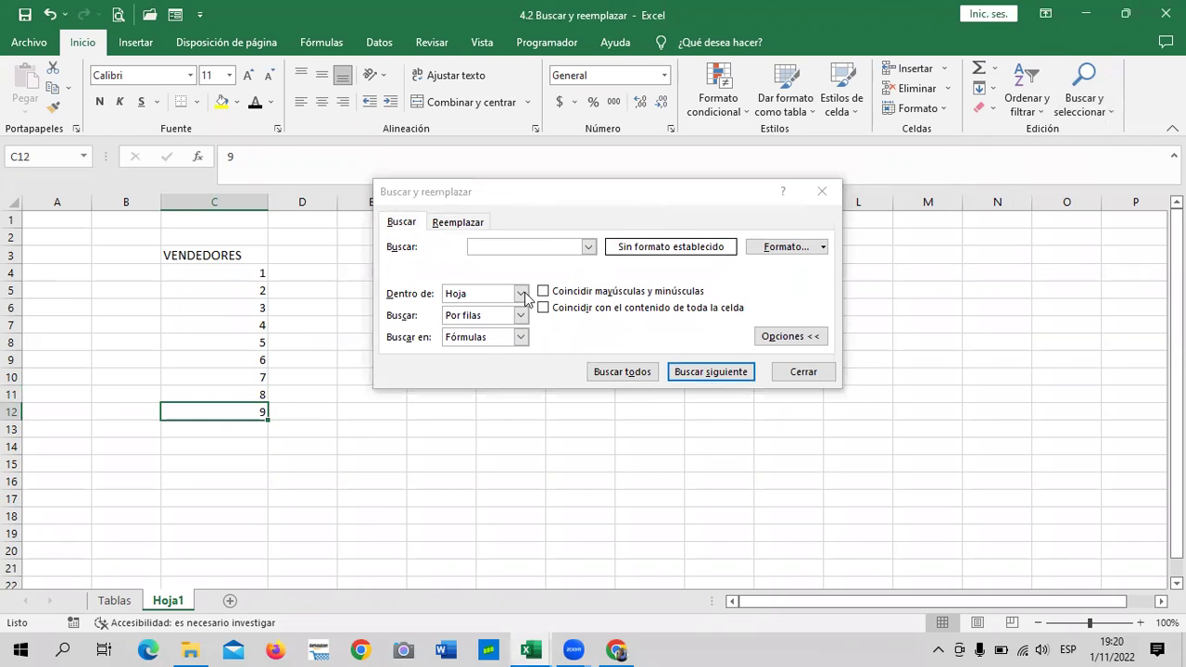
pyautogui.click(555, 248)
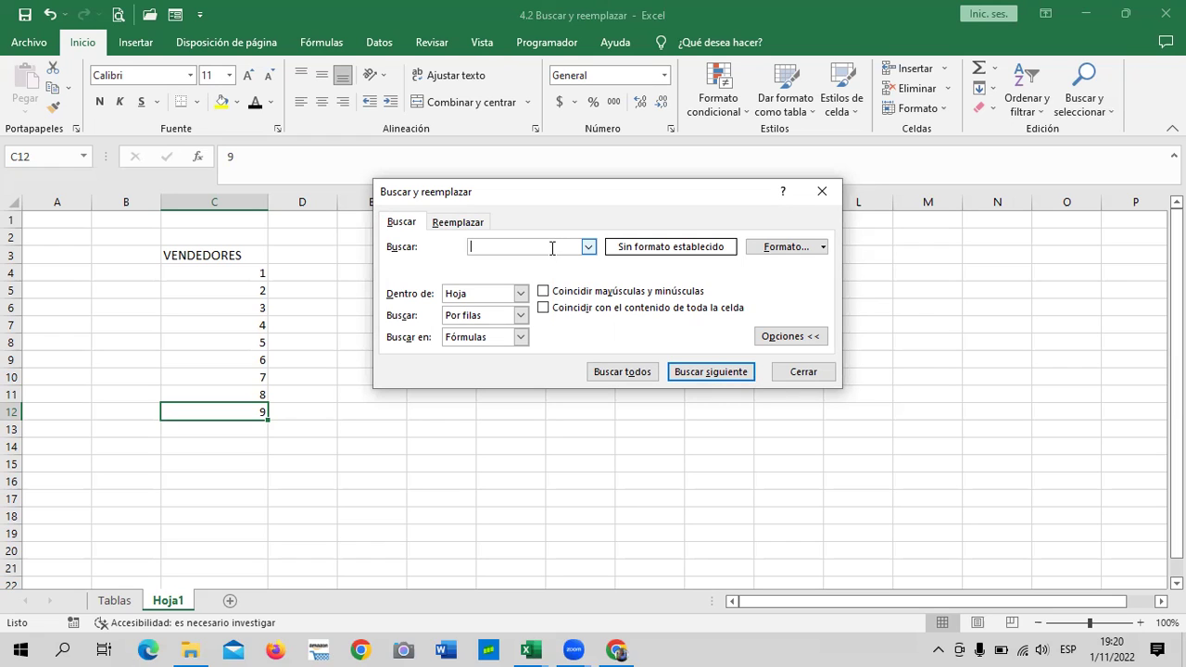
pyautogui.click(822, 193)
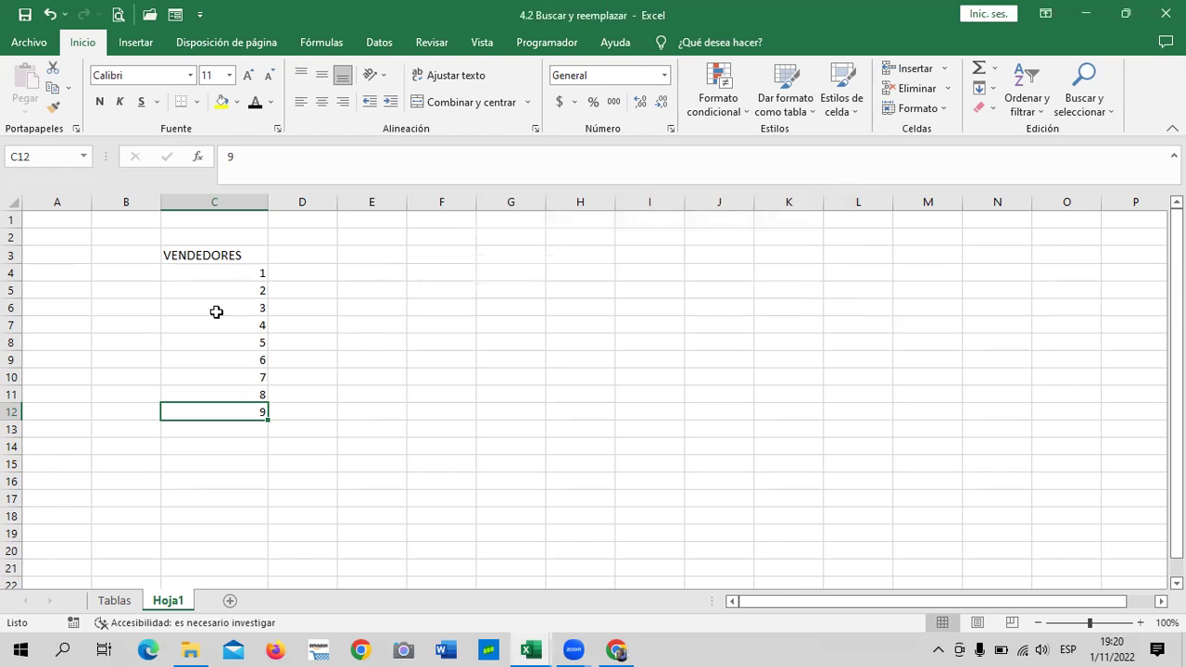
# - Open Buscar y reemplazar on the Buscar tab and find the next cell containing 5
pyautogui.click(1100, 109)
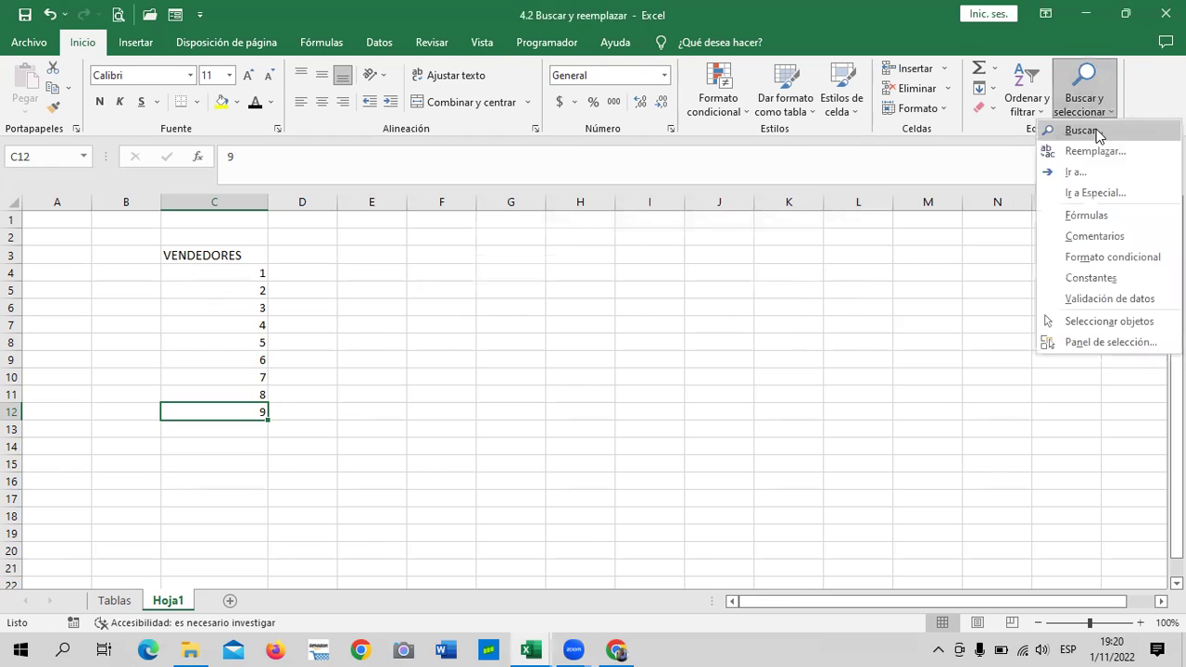
pyautogui.click(1097, 151)
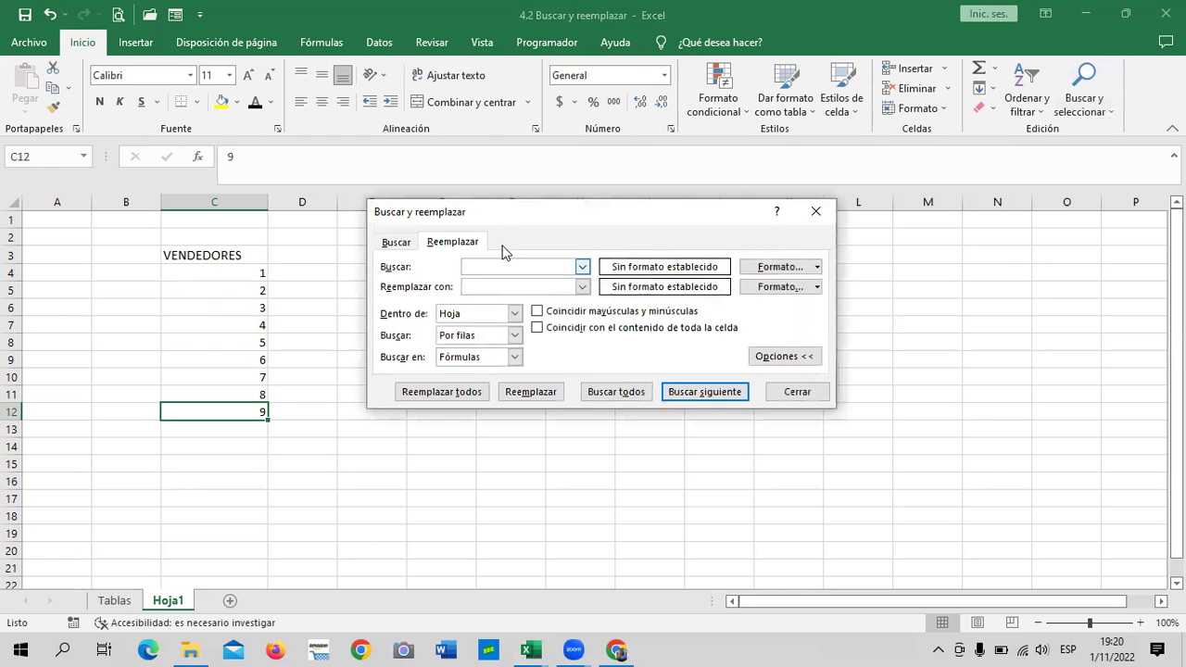
pyautogui.click(407, 243)
pyautogui.write('5')
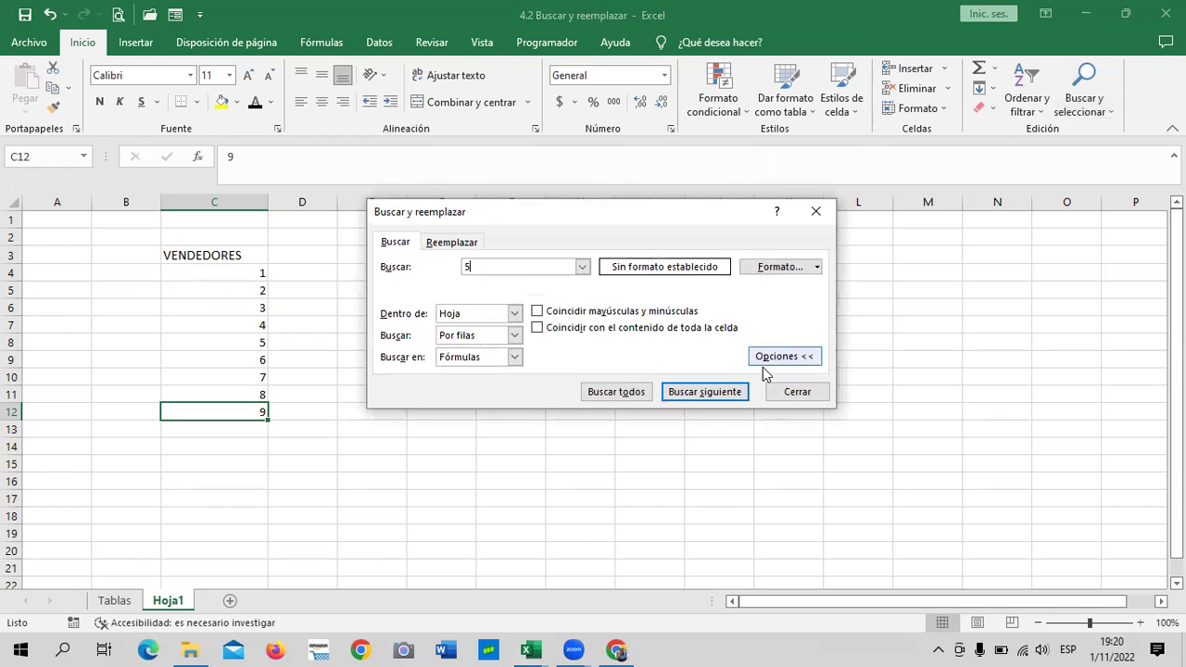
pyautogui.click(699, 393)
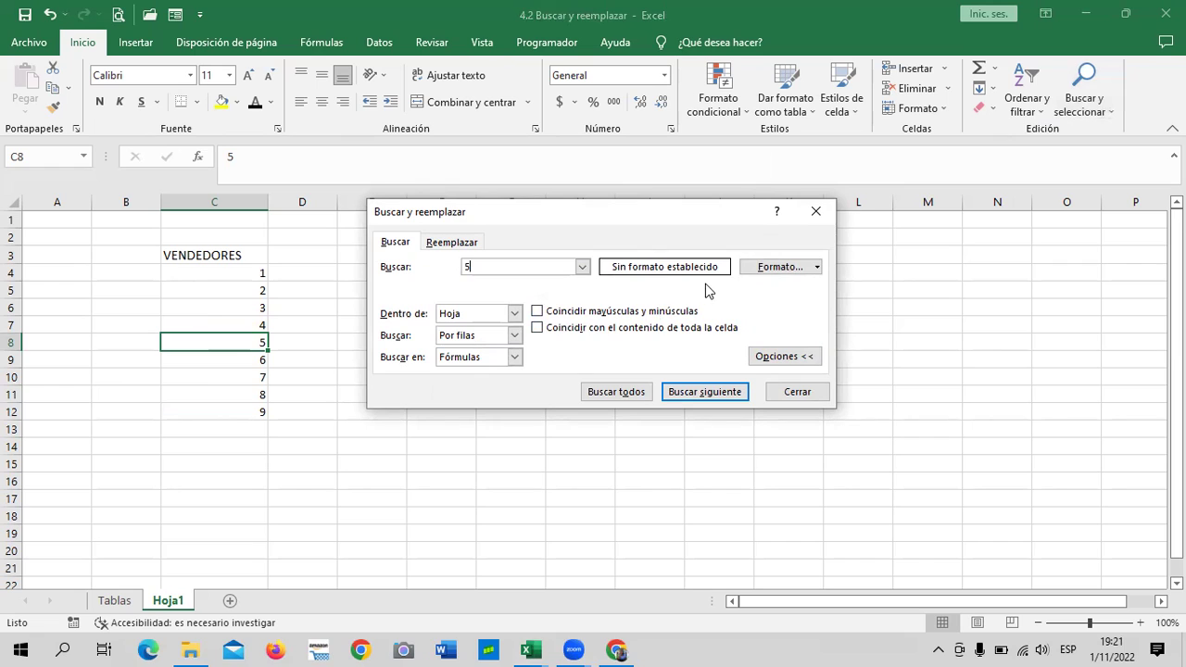
# - Change the search term to 9 and find its next occurrence in cell C12
pyautogui.press('BackSpace')
pyautogui.write('9')
pyautogui.click(712, 395)
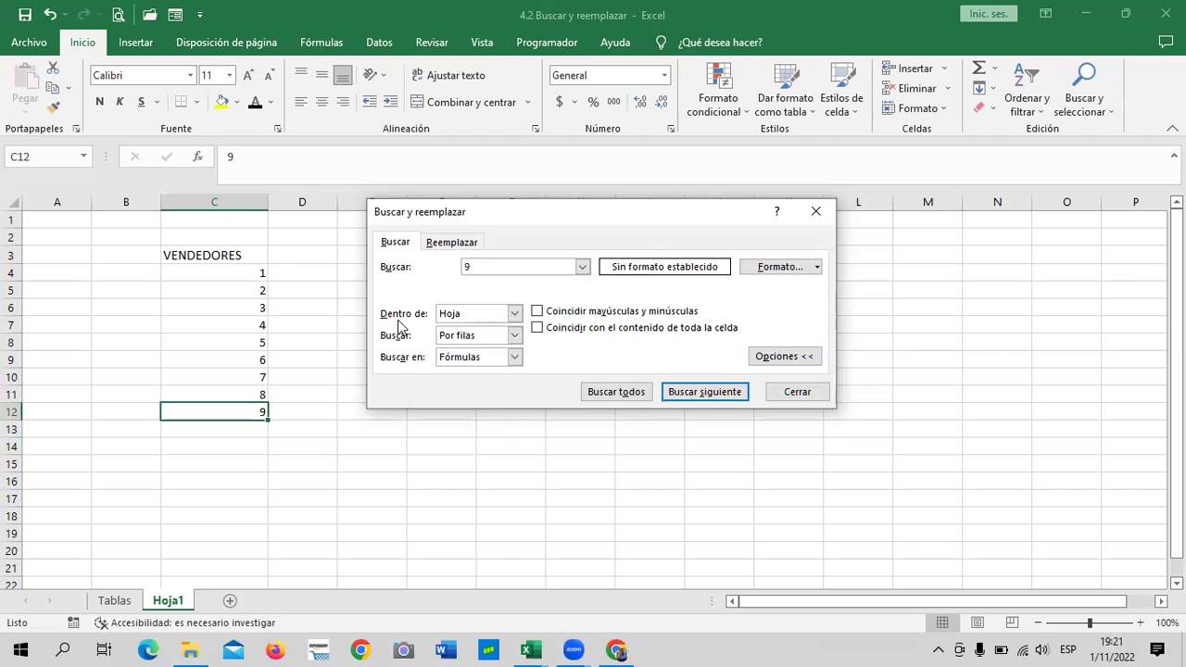
# - Set the search scope to Libro and find the next 9 across the workbook
pyautogui.click(517, 315)
pyautogui.click(514, 313)
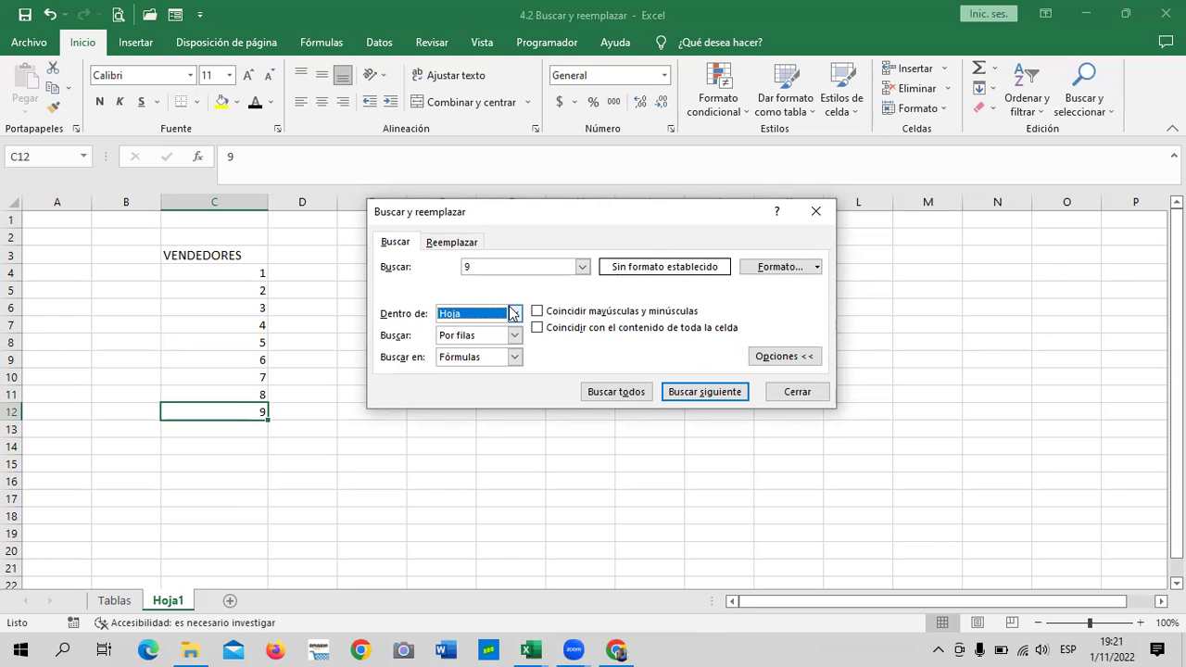
pyautogui.click(513, 314)
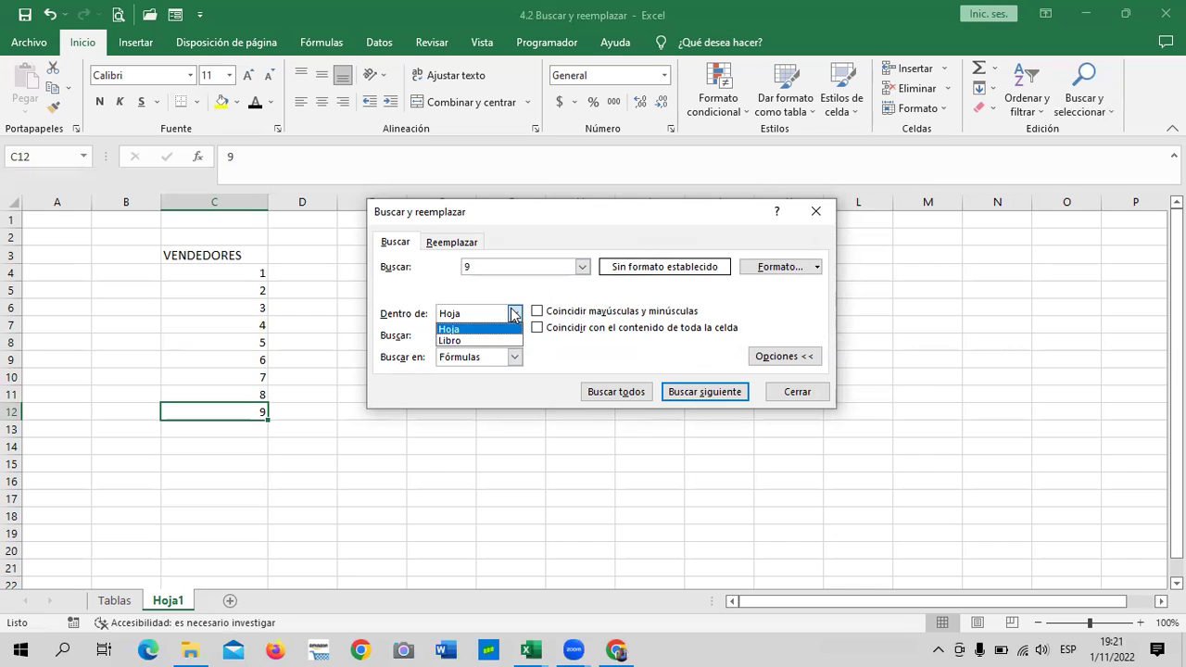
pyautogui.click(456, 342)
pyautogui.click(691, 393)
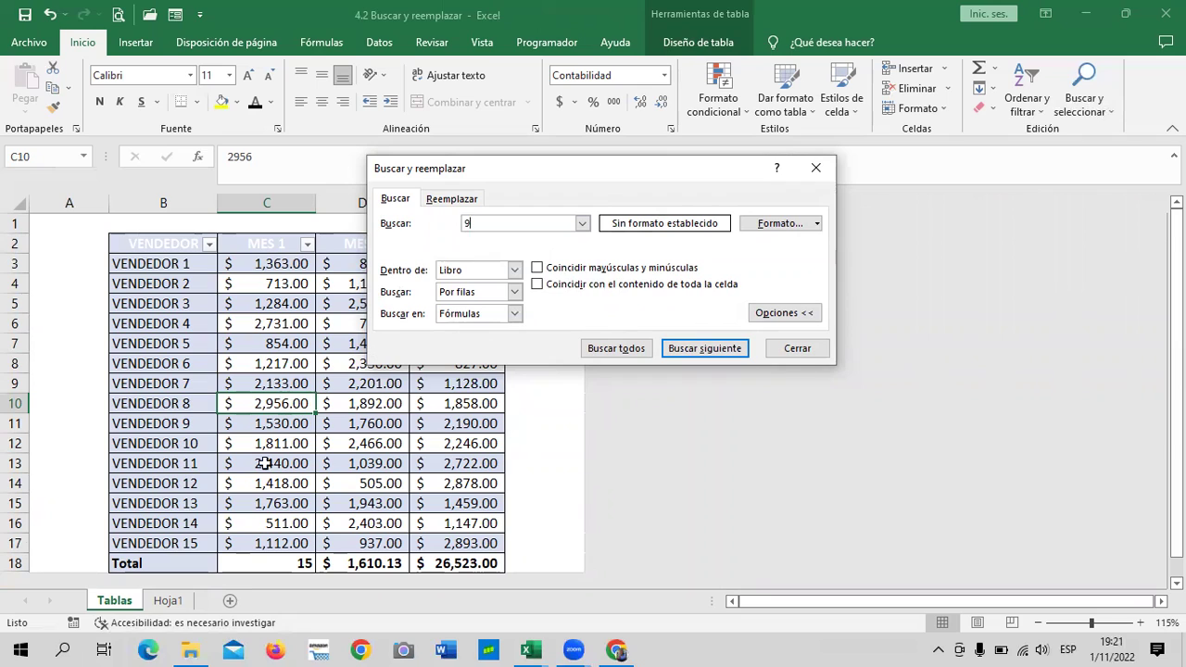
# - Select the Tablas matches C10, VENDEDOR 9, 2,956 and 2,190 to inspect them
pyautogui.click(264, 406)
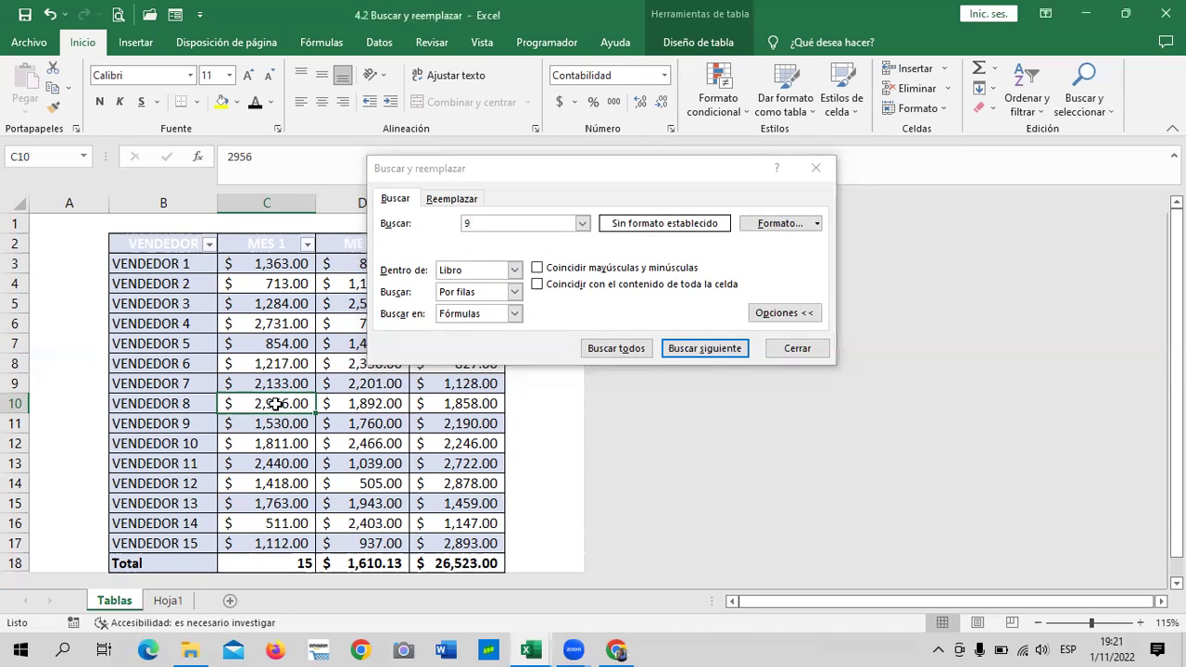
pyautogui.click(155, 422)
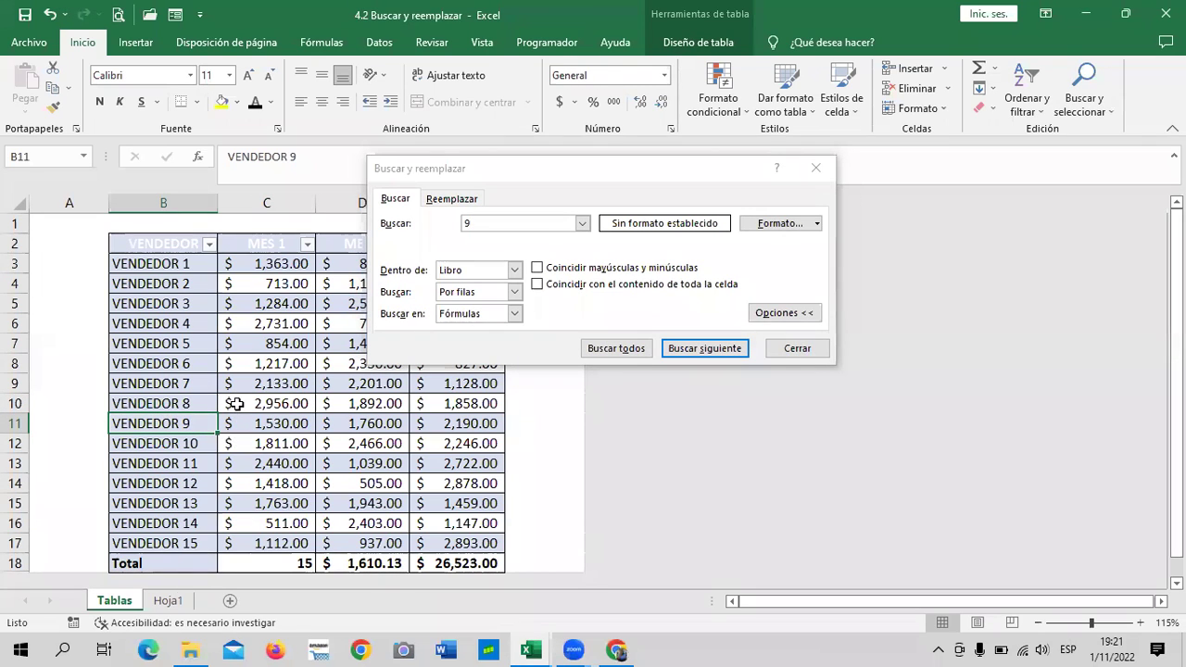
pyautogui.click(233, 407)
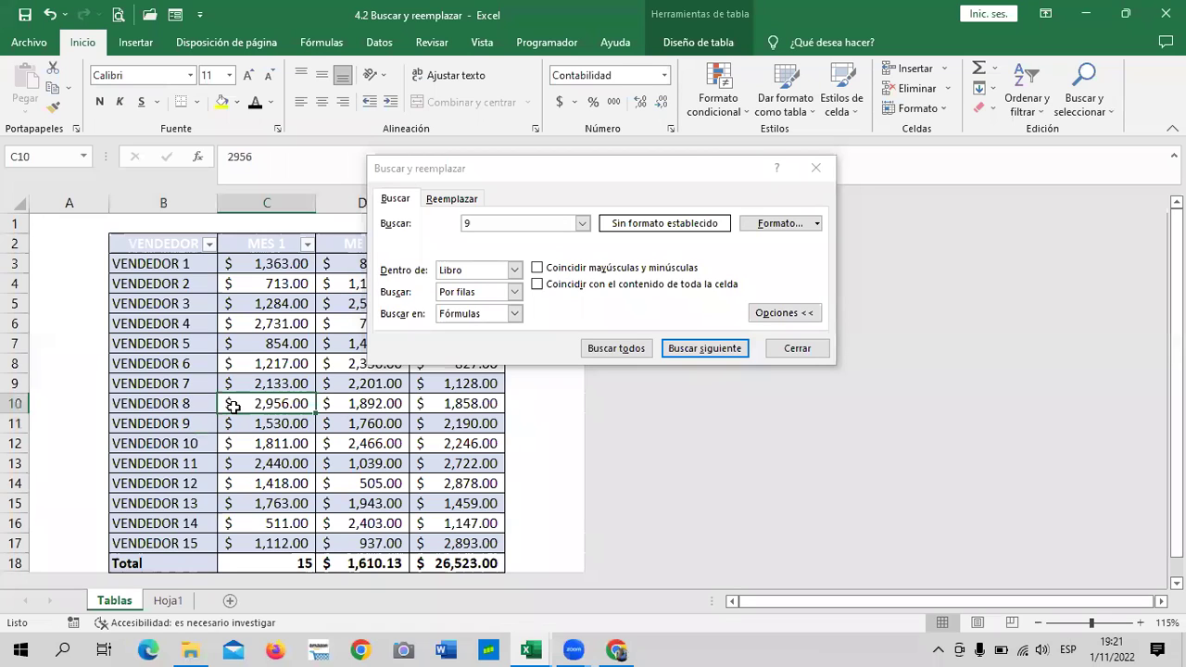
pyautogui.click(444, 424)
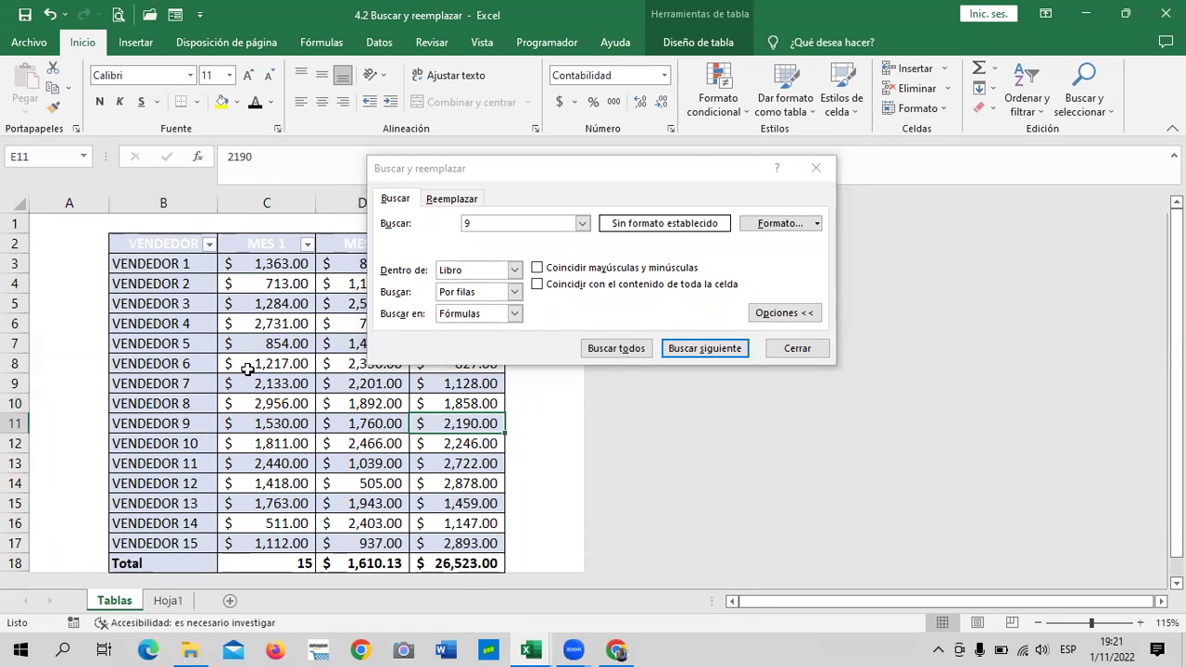
# - Keep finding the next 9 through the Tablas sheet until the search returns to Hoja1's C12
pyautogui.click(688, 350)
pyautogui.click(688, 349)
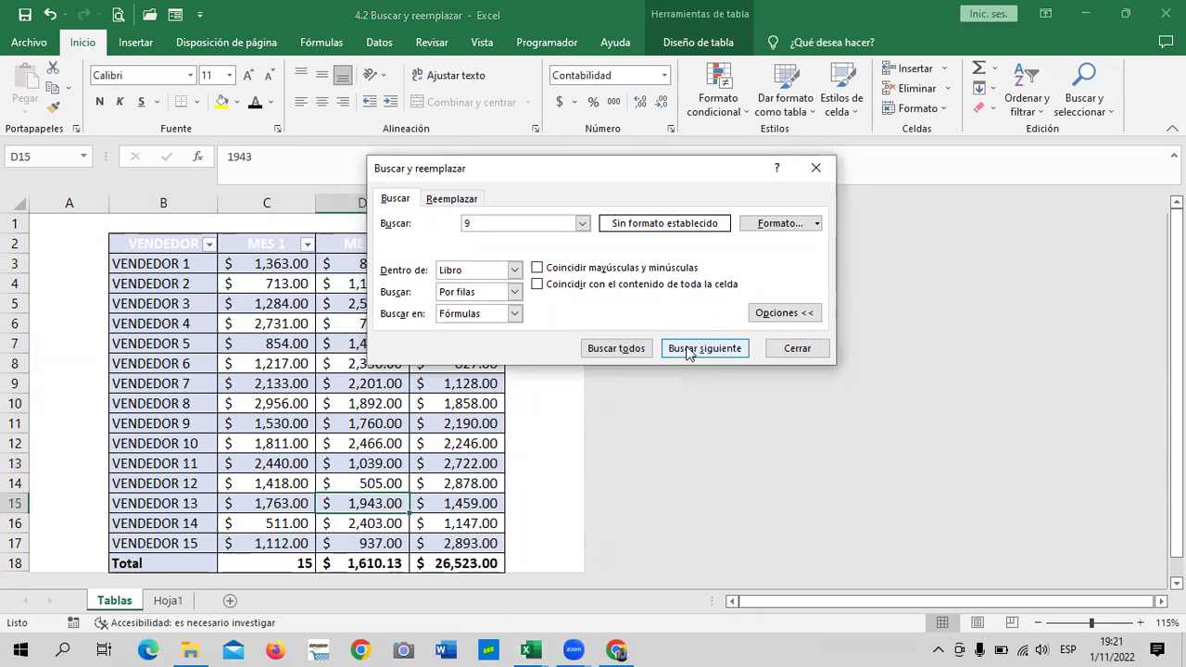
pyautogui.click(688, 350)
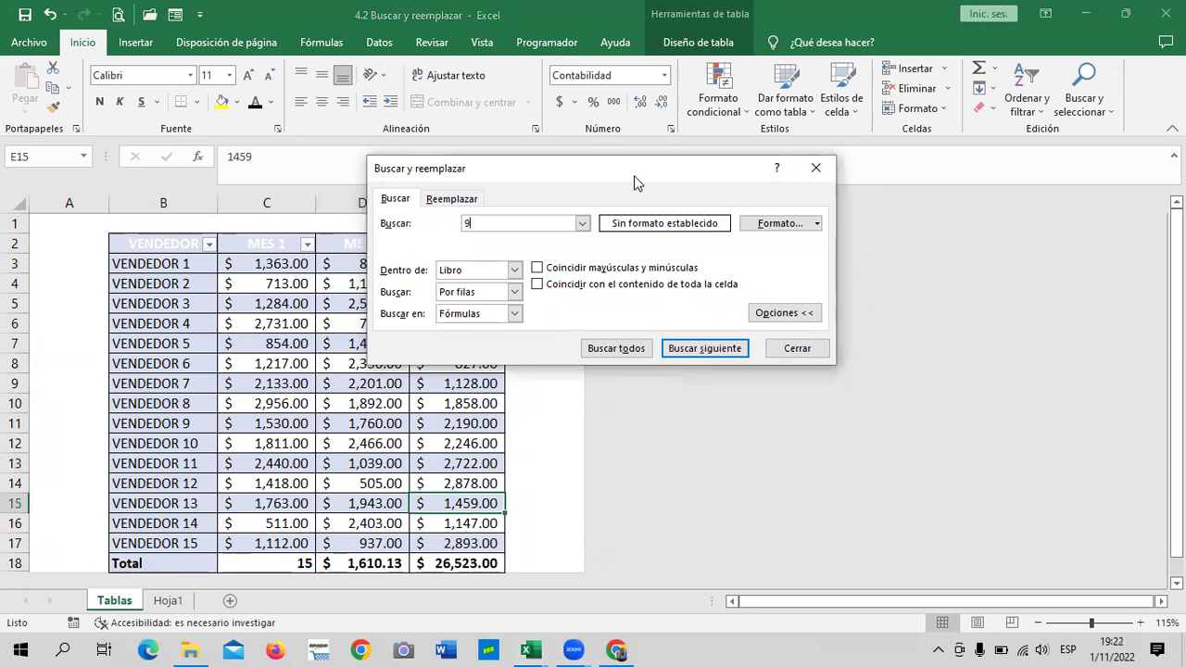
pyautogui.moveTo(634, 175); pyautogui.dragTo(791, 178)
pyautogui.click(851, 353)
pyautogui.click(851, 353)
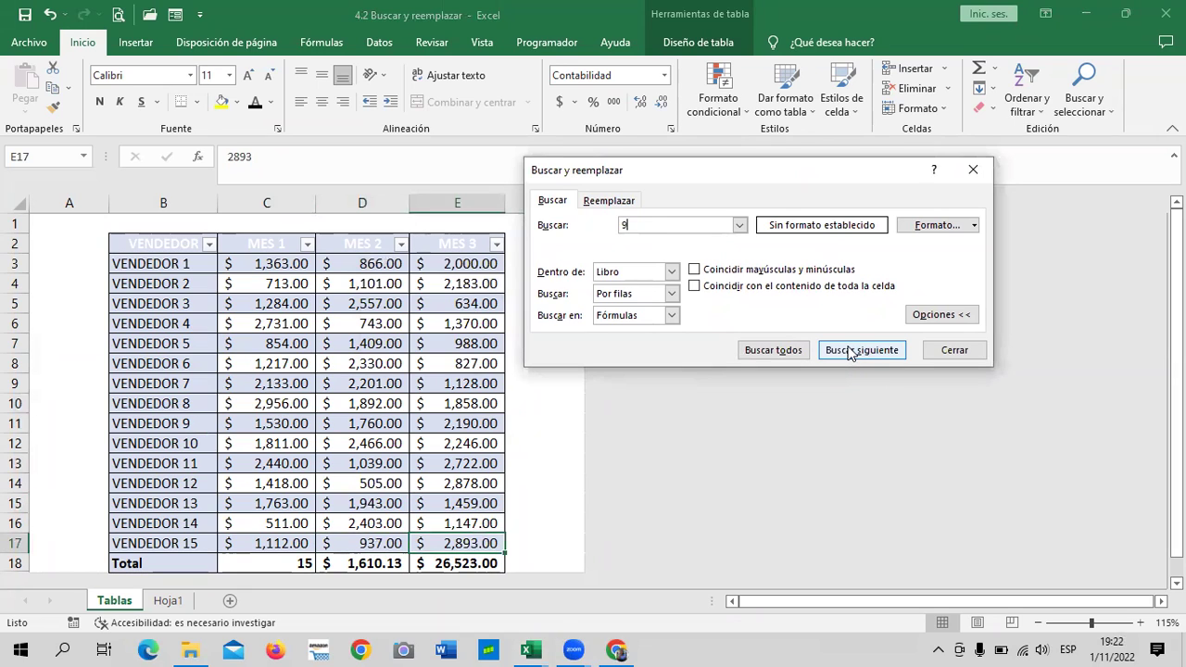
pyautogui.click(851, 353)
pyautogui.click(850, 353)
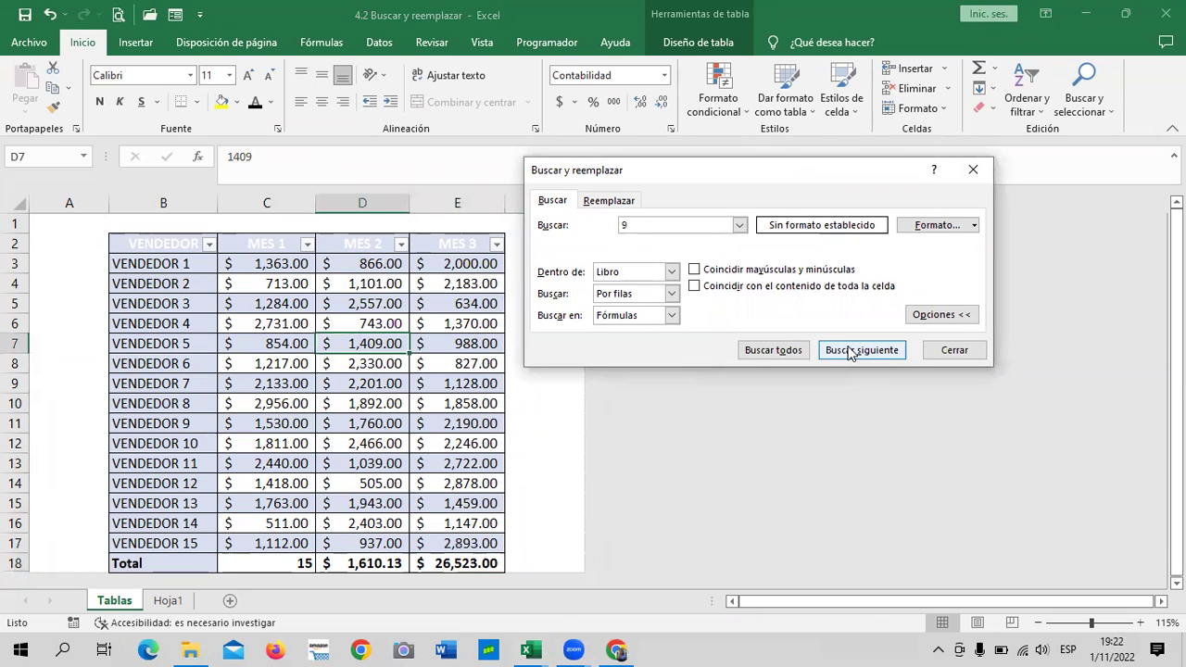
pyautogui.click(851, 353)
pyautogui.click(851, 353)
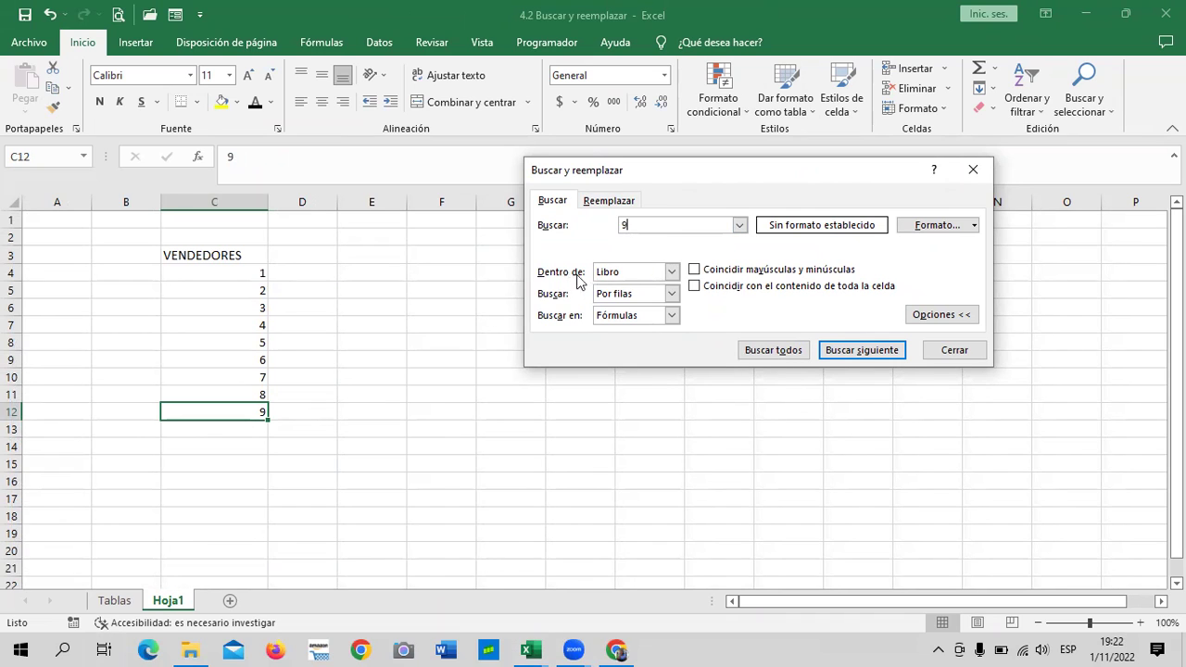
# - Limit the search for 9 to Hoja, keeping Por filas order and looking in Fórmulas
pyautogui.click(672, 272)
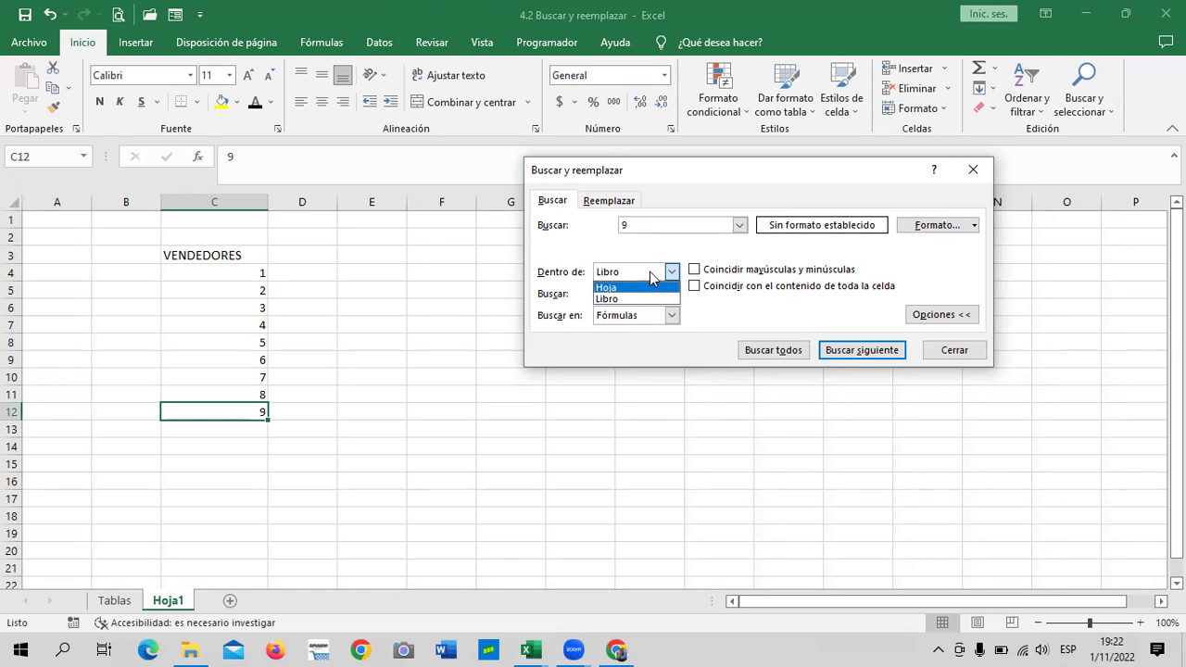
pyautogui.click(632, 287)
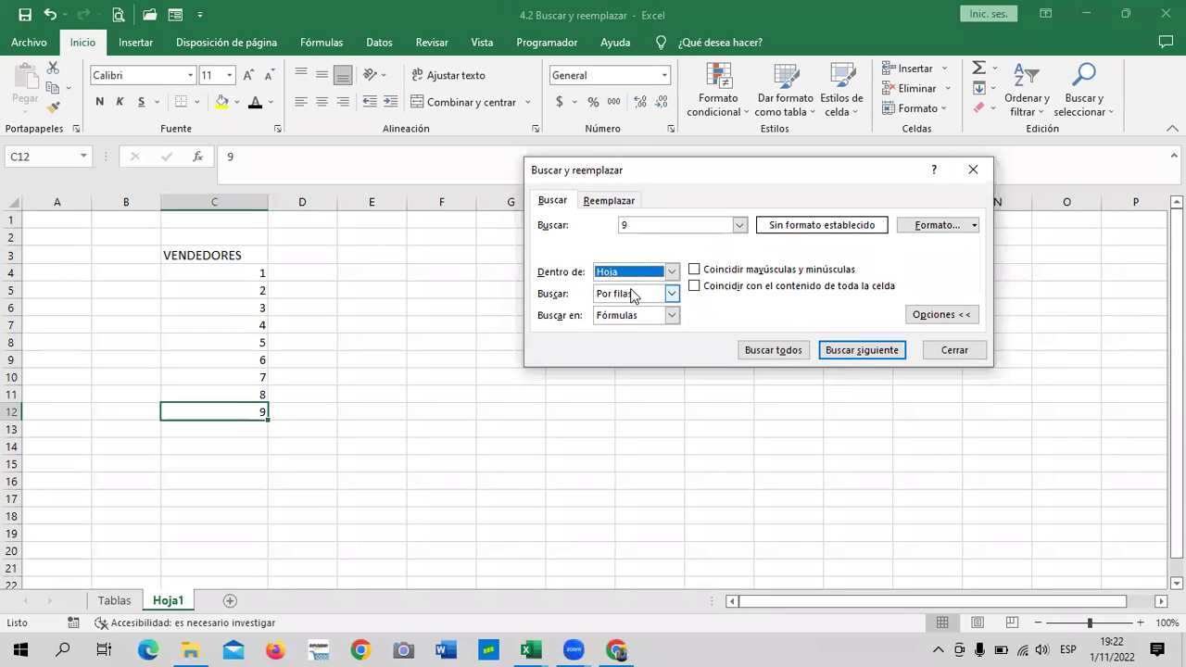
pyautogui.click(673, 295)
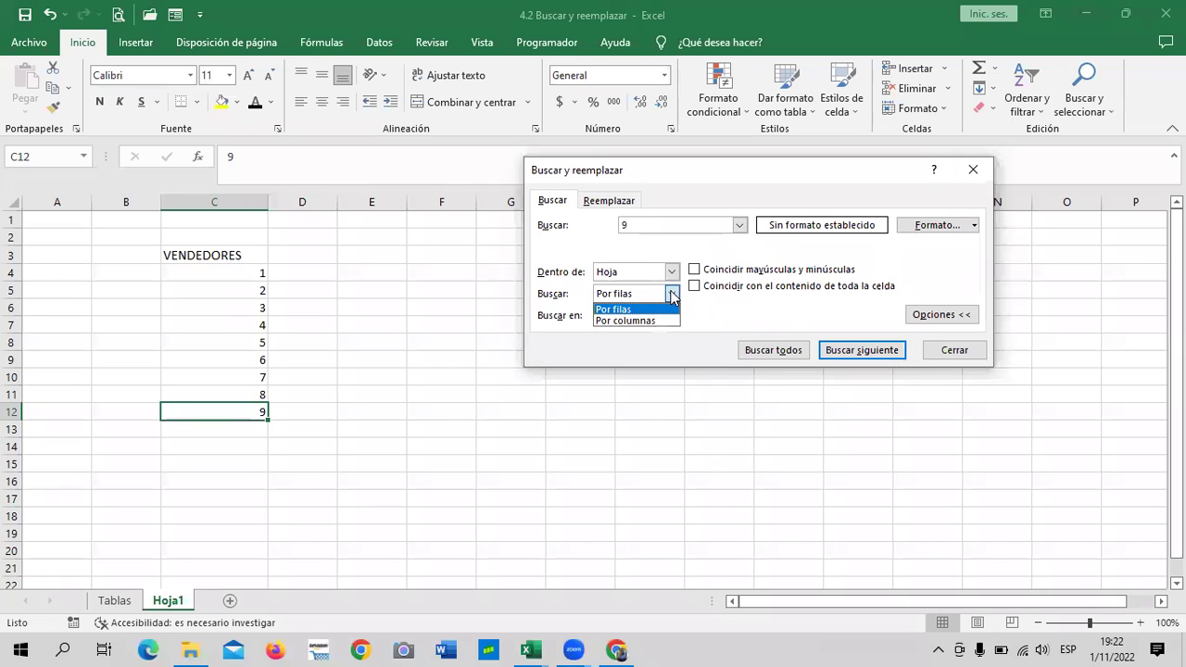
pyautogui.click(673, 294)
pyautogui.click(673, 316)
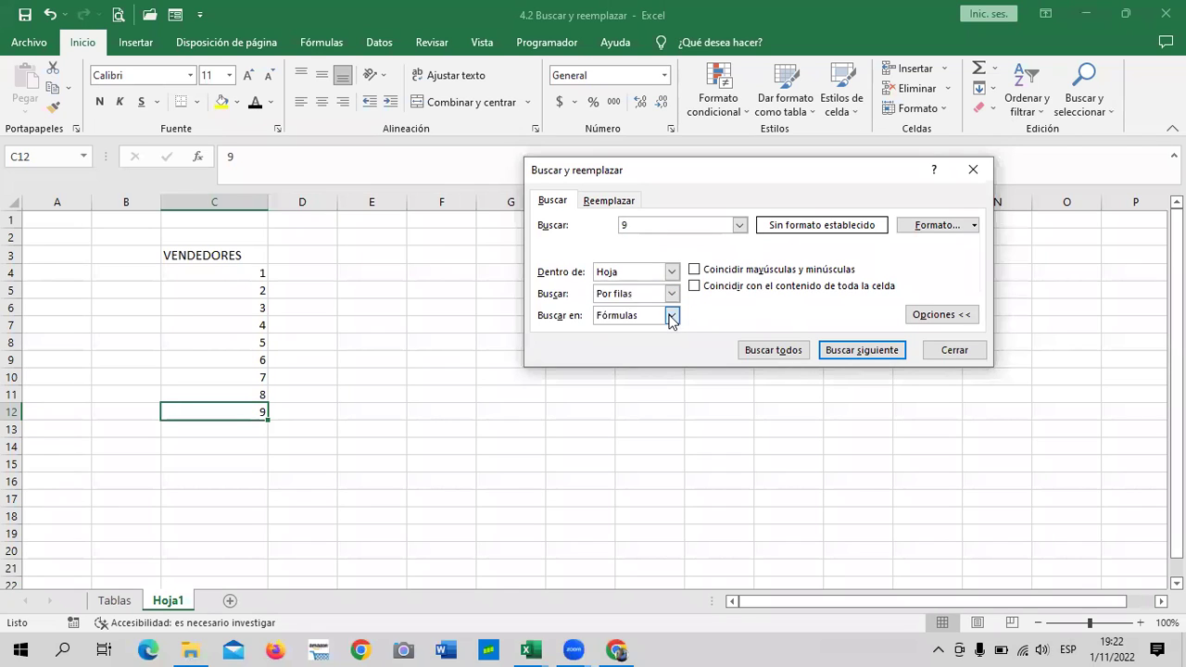
pyautogui.click(672, 318)
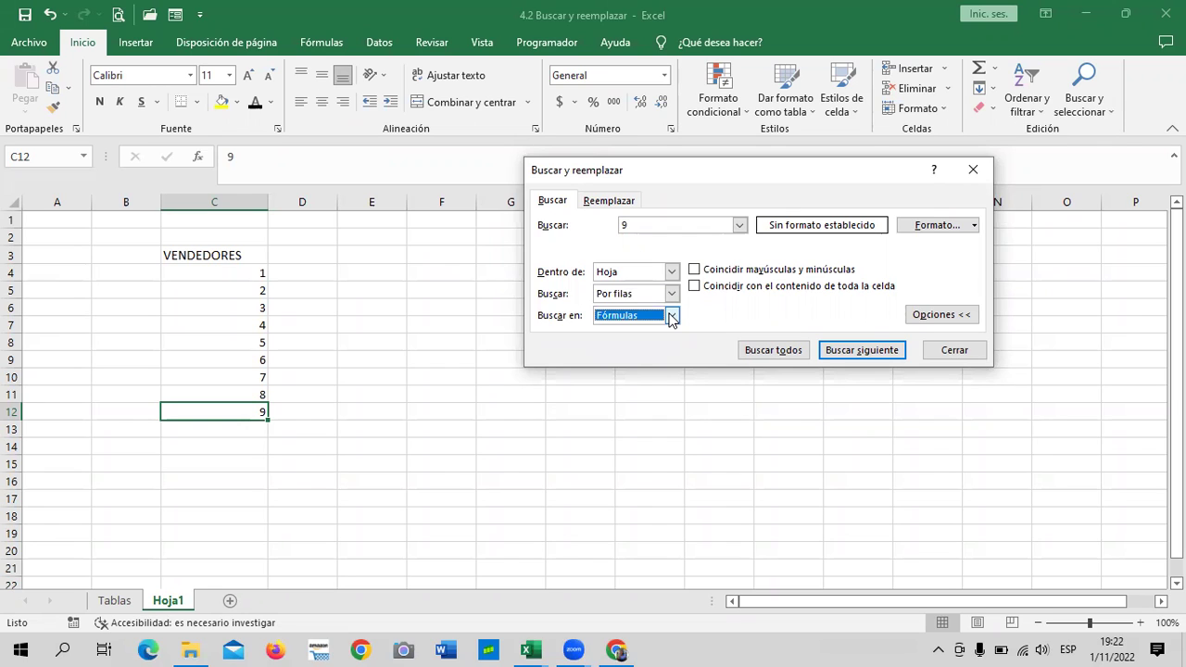
pyautogui.click(672, 318)
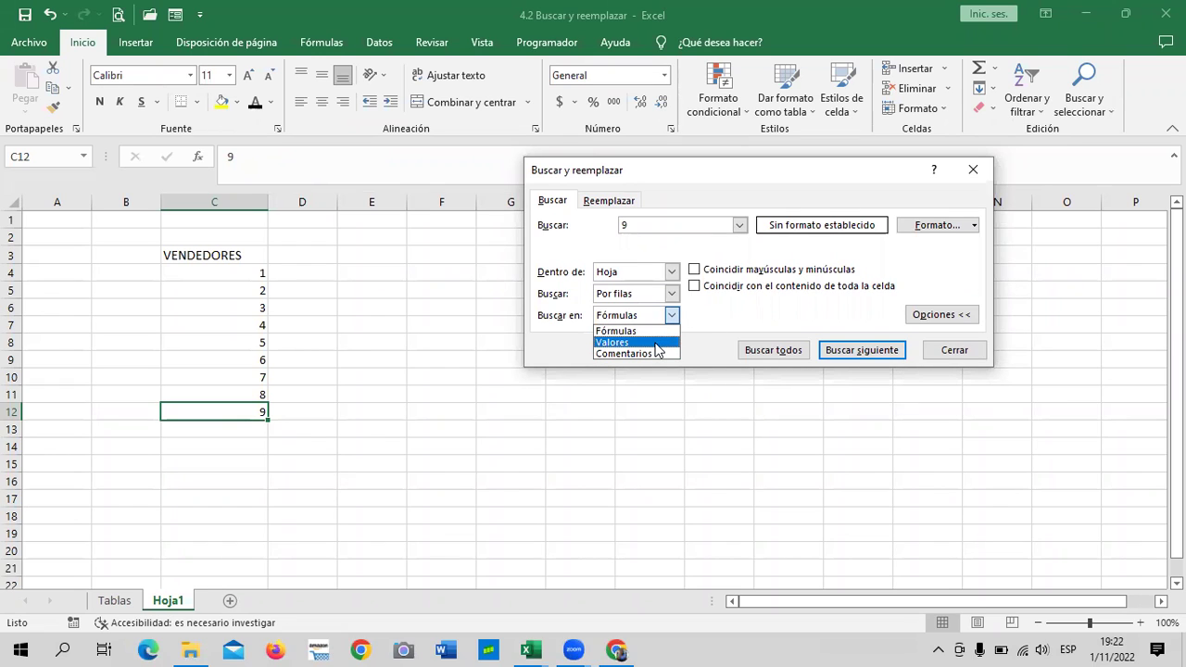
pyautogui.click(647, 330)
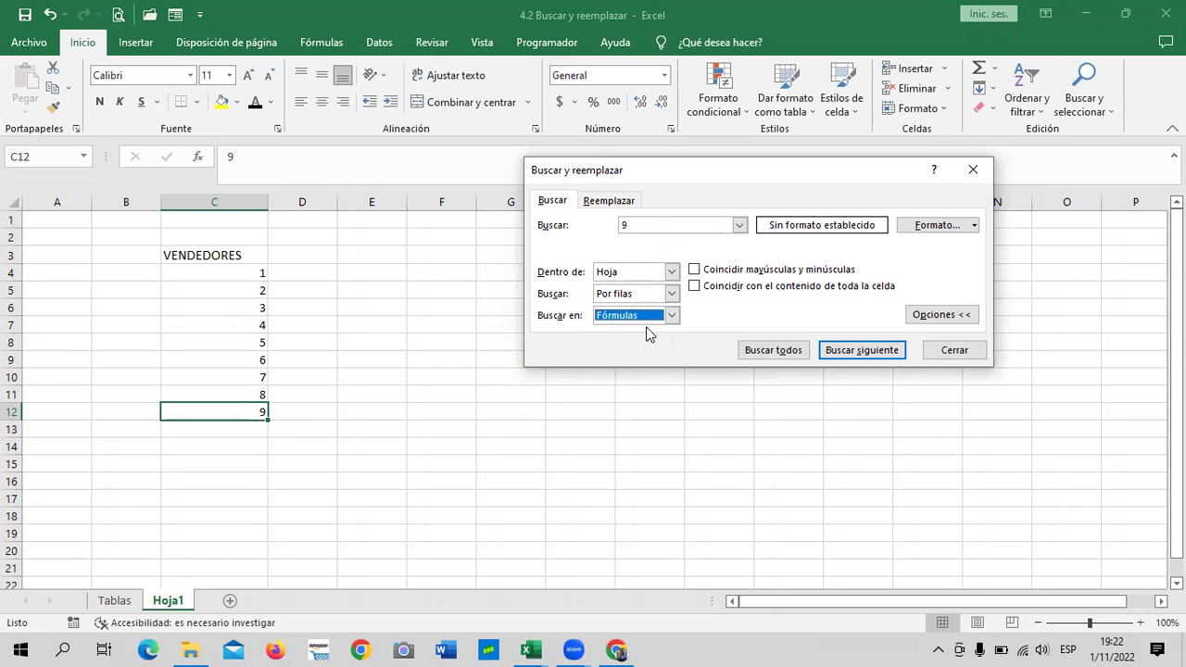
# - Change the search term from 9 to 1 and find its matches on Hoja1
pyautogui.click(634, 225)
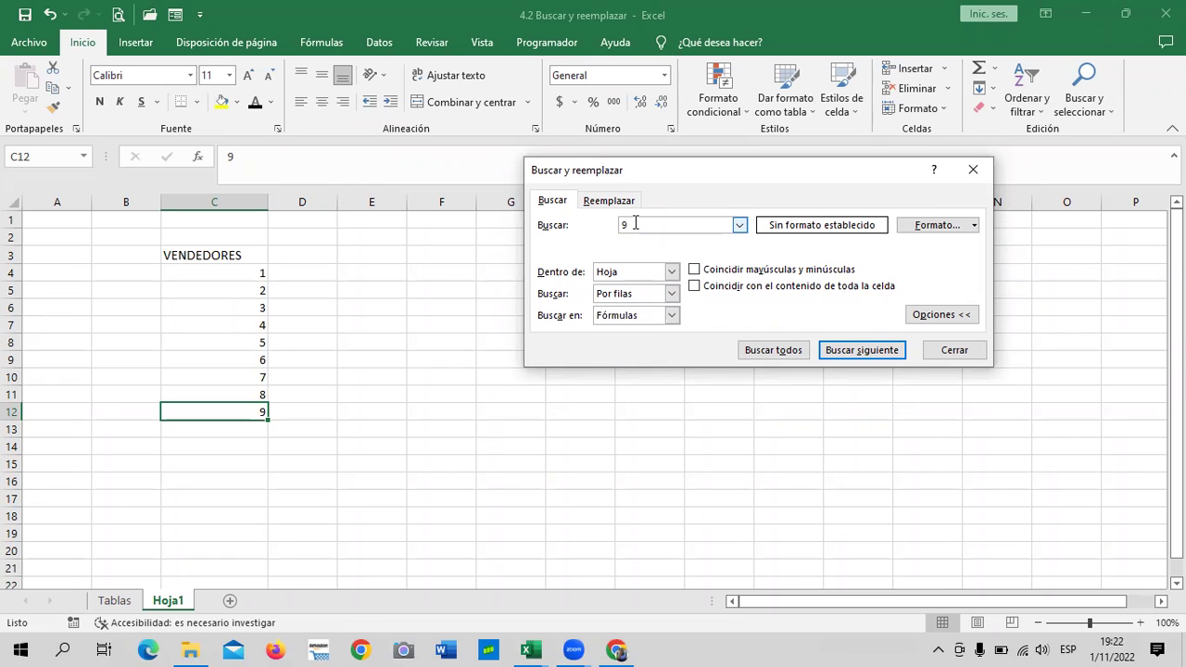
pyautogui.press('BackSpace')
pyautogui.write('1')
pyautogui.click(853, 355)
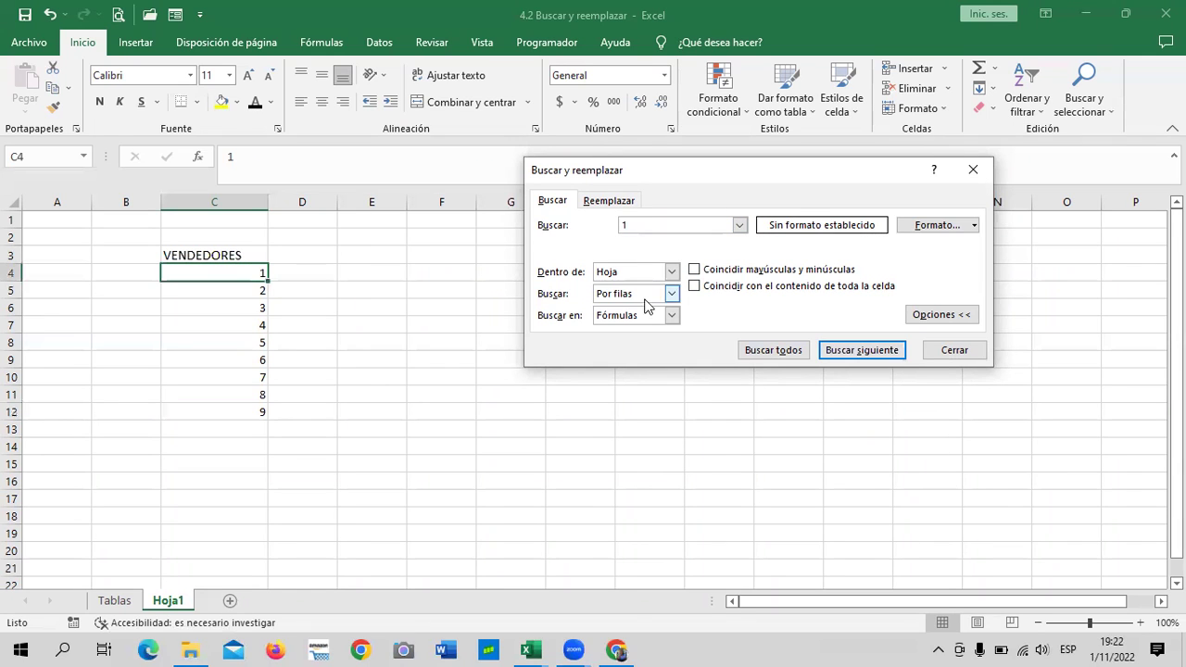
pyautogui.click(832, 347)
# - Widen the scope to Libro and step through the Tablas cells containing 1 until C12
pyautogui.click(671, 272)
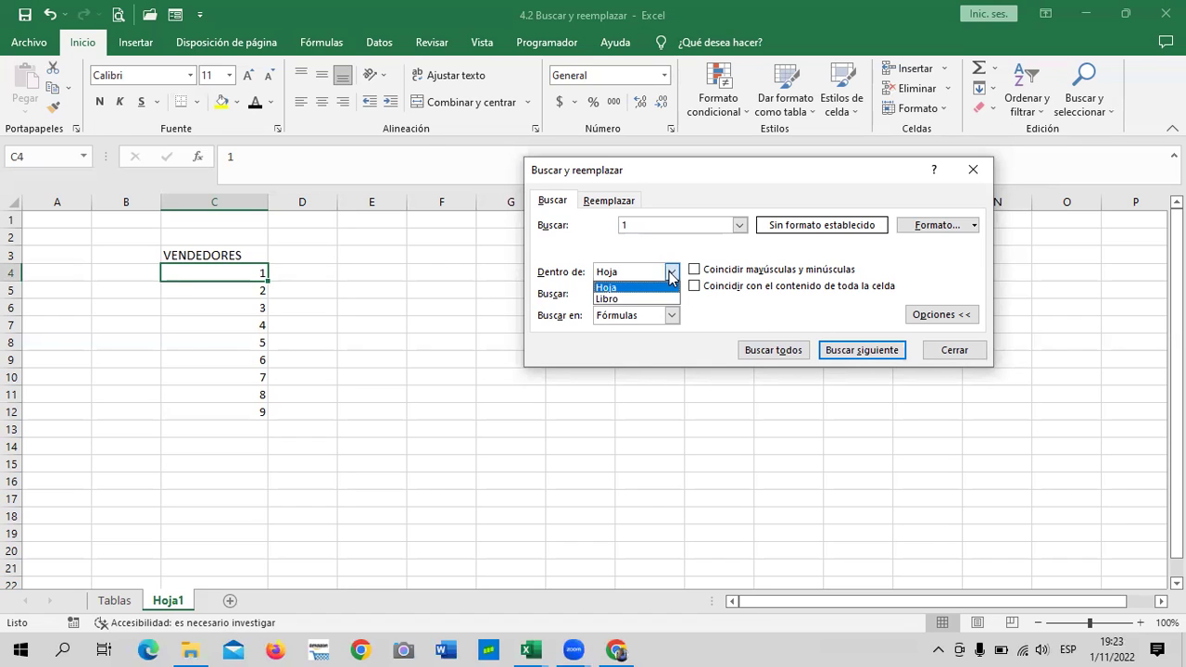
pyautogui.click(646, 300)
pyautogui.click(850, 351)
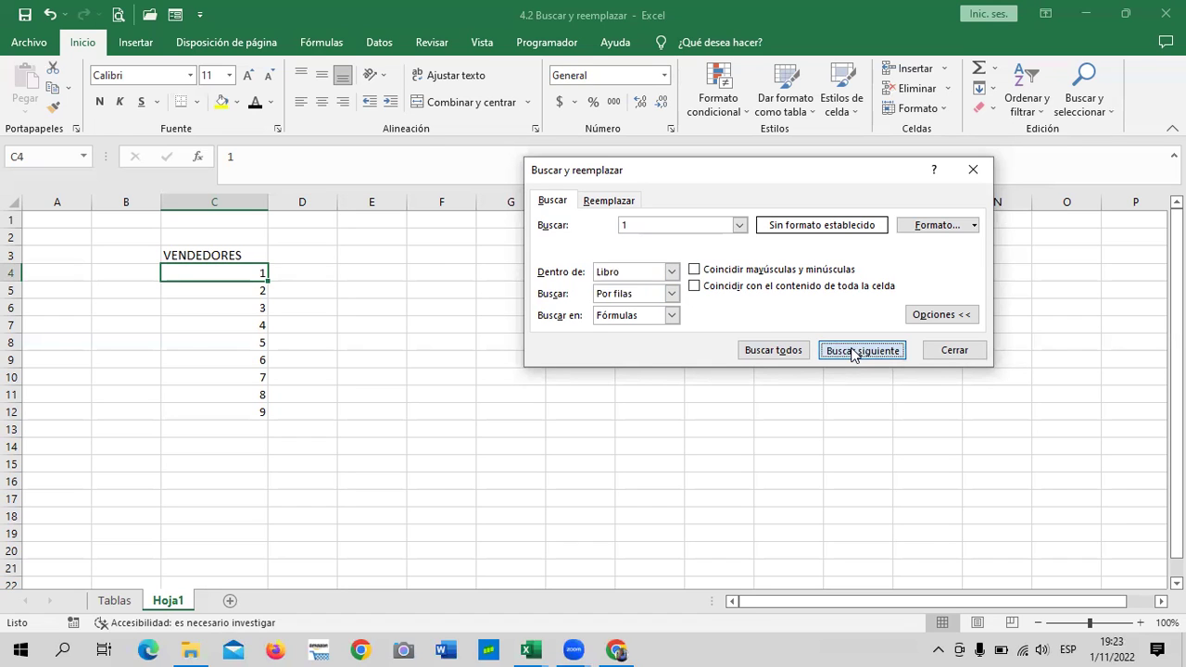
pyautogui.click(852, 351)
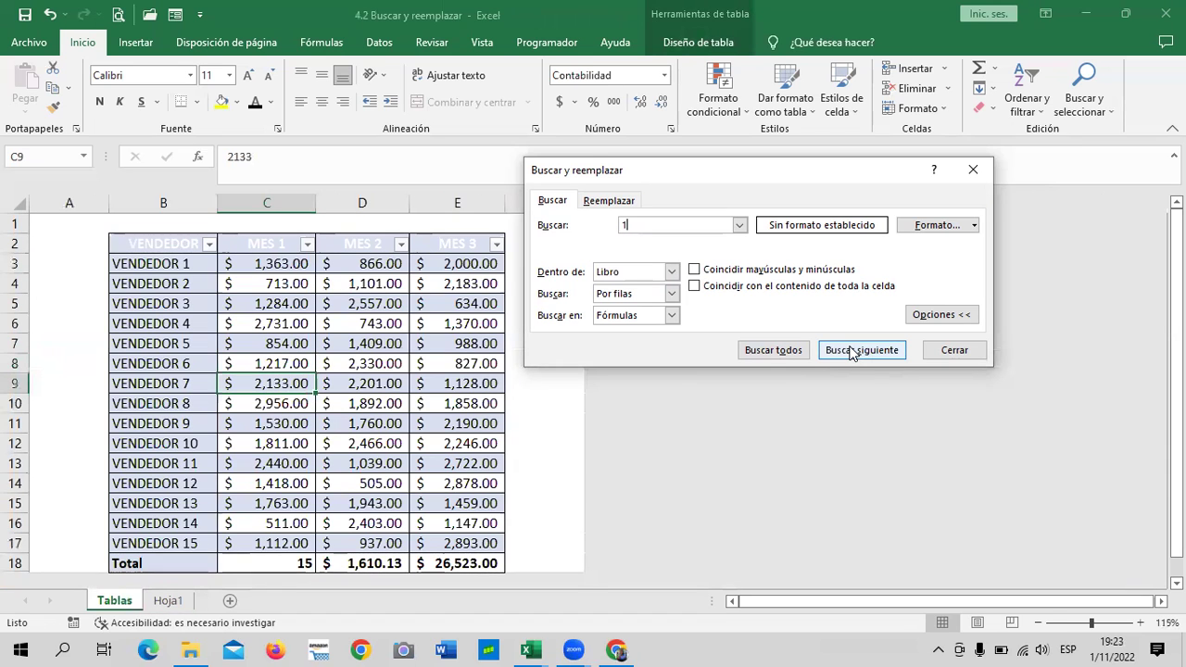
pyautogui.click(852, 351)
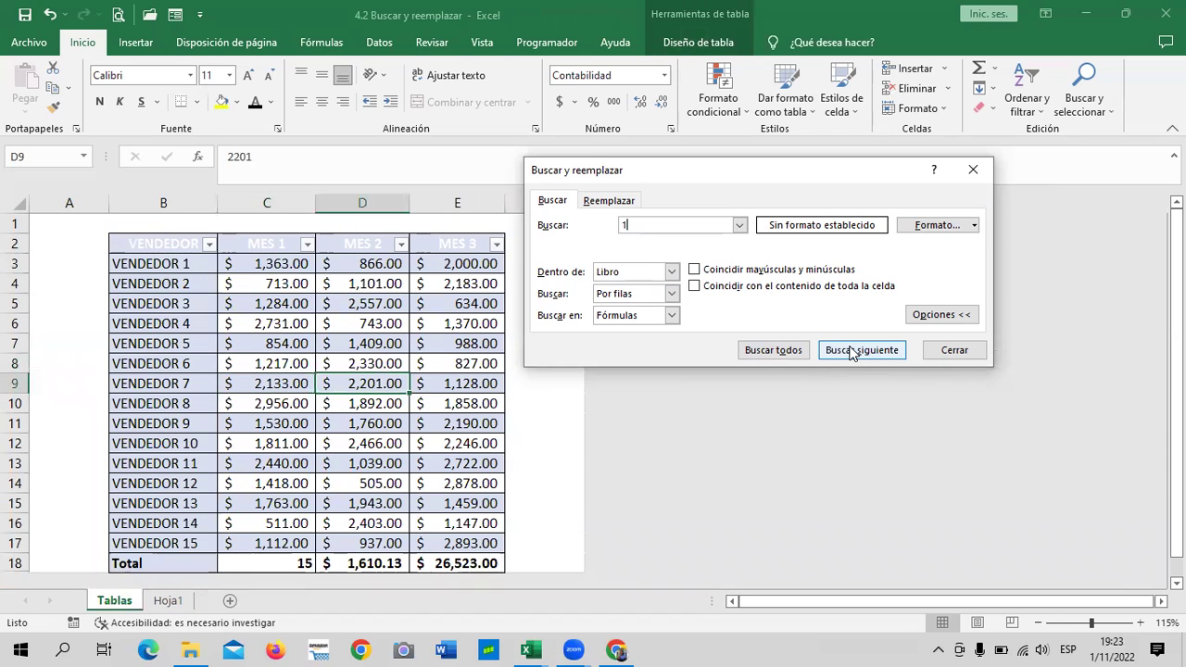
pyautogui.click(851, 351)
pyautogui.click(857, 351)
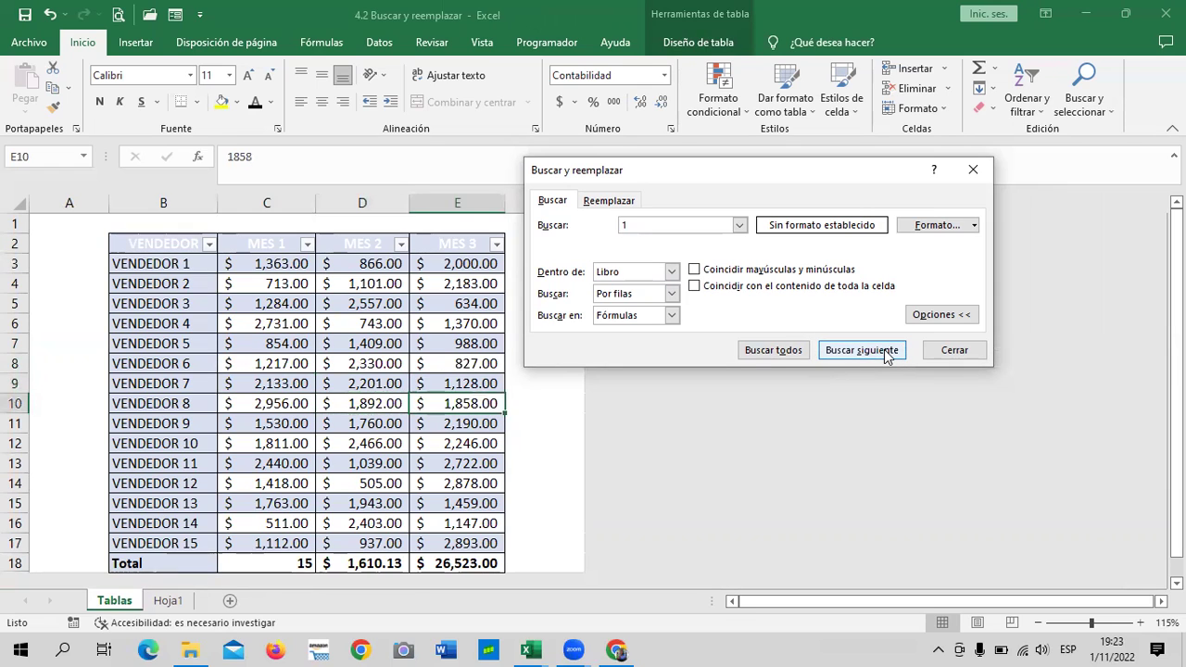
pyautogui.click(887, 357)
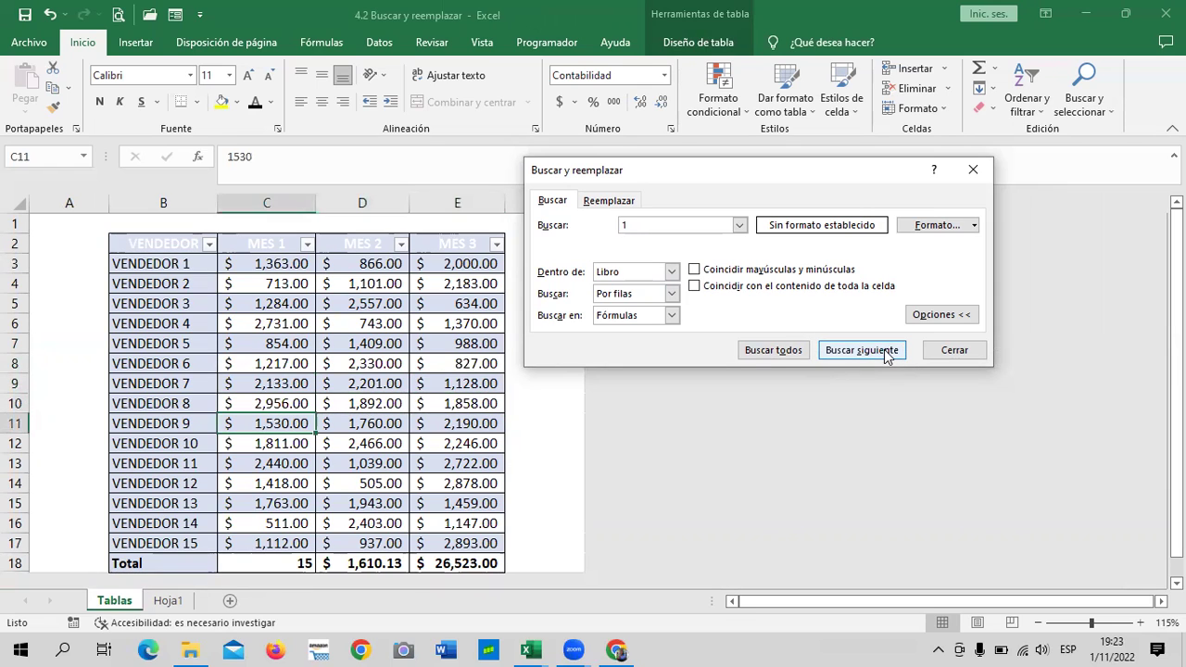
pyautogui.click(887, 350)
pyautogui.click(887, 350)
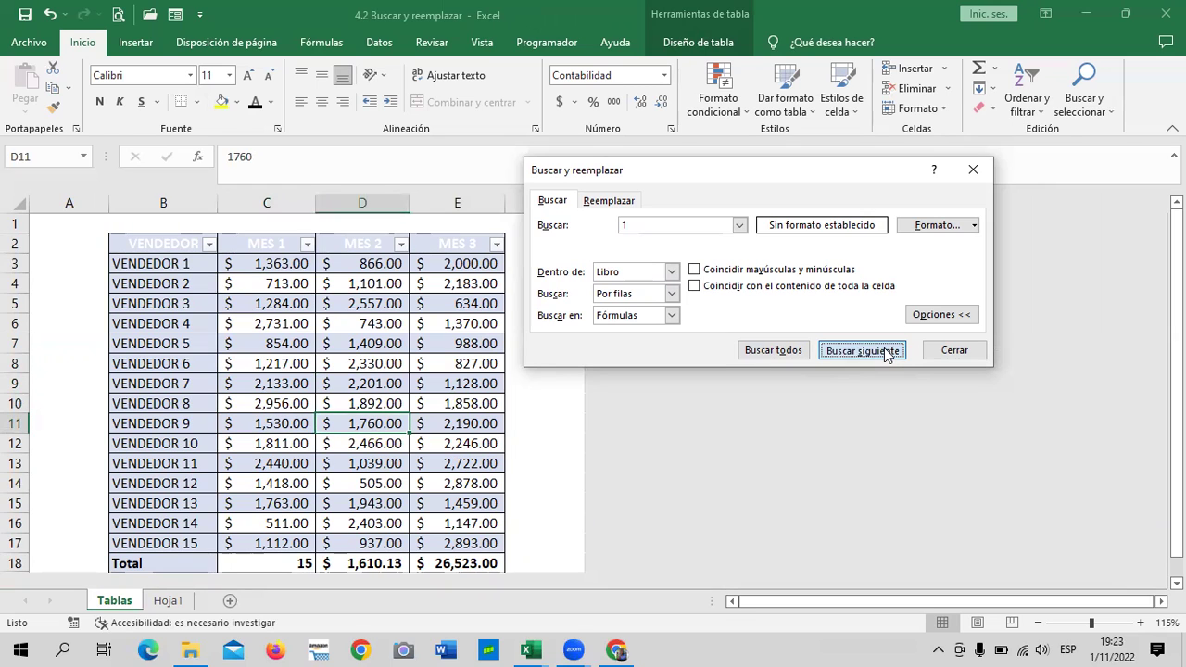
pyautogui.click(887, 351)
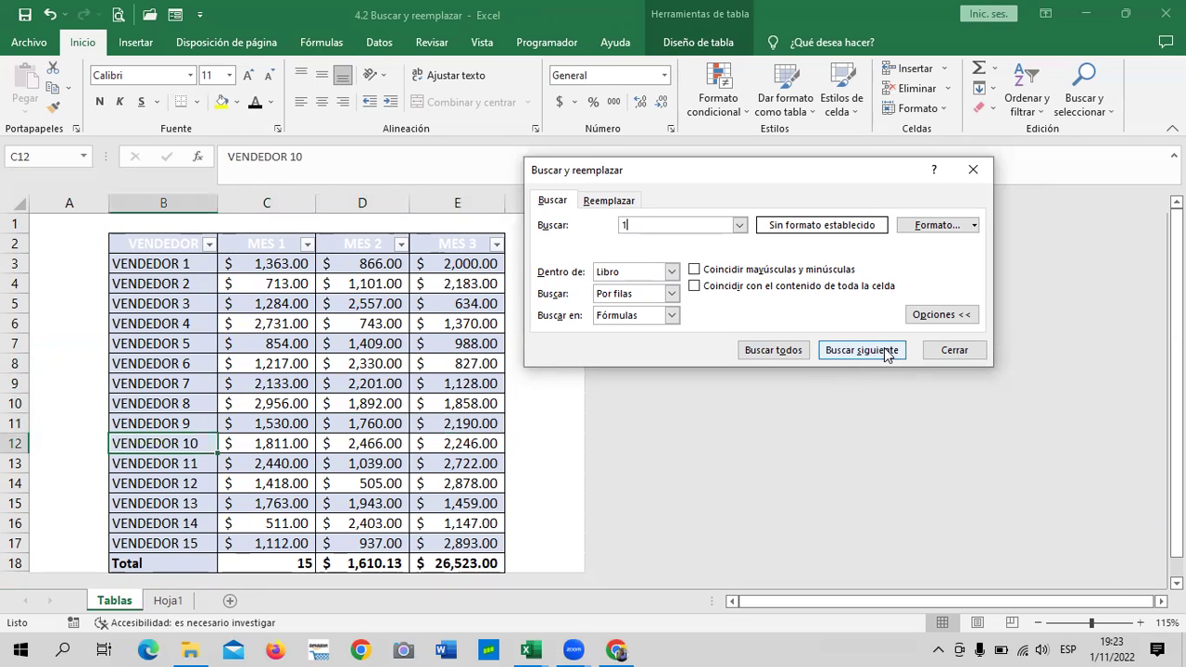
pyautogui.click(887, 351)
# - Clear the search term 1 and close the find window
pyautogui.click(666, 224)
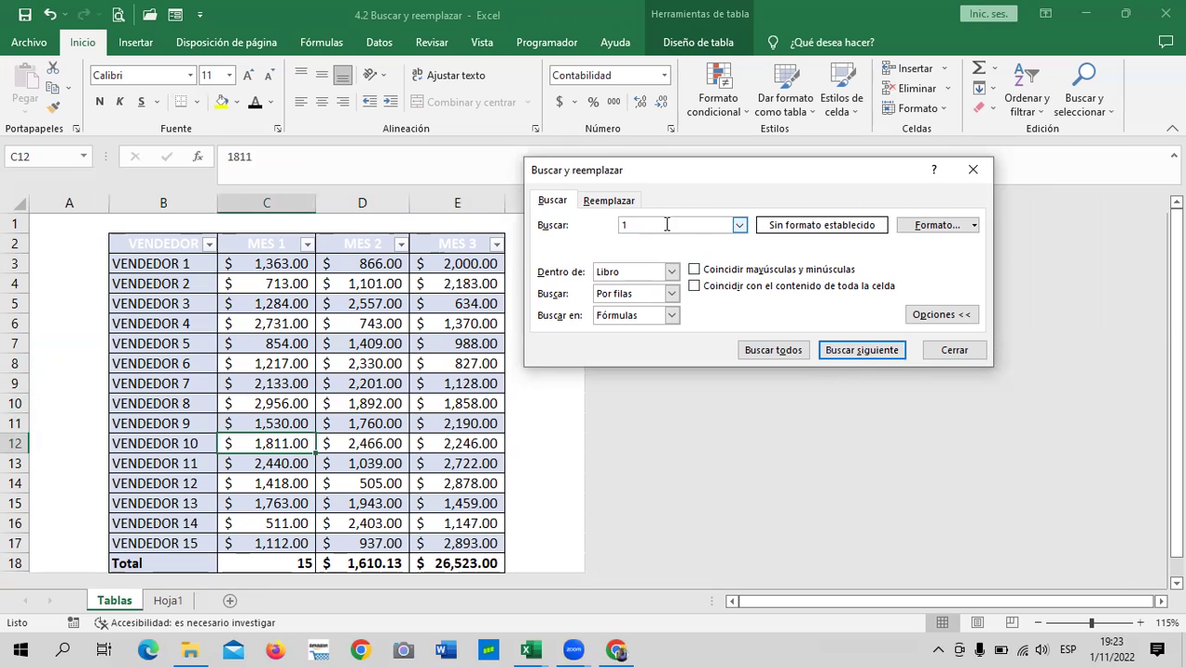
pyautogui.press('BackSpace')
pyautogui.click(951, 353)
# - On Hoja1, reopen Reemplazar with 1 as the search term and the scope set to Hoja
pyautogui.click(167, 601)
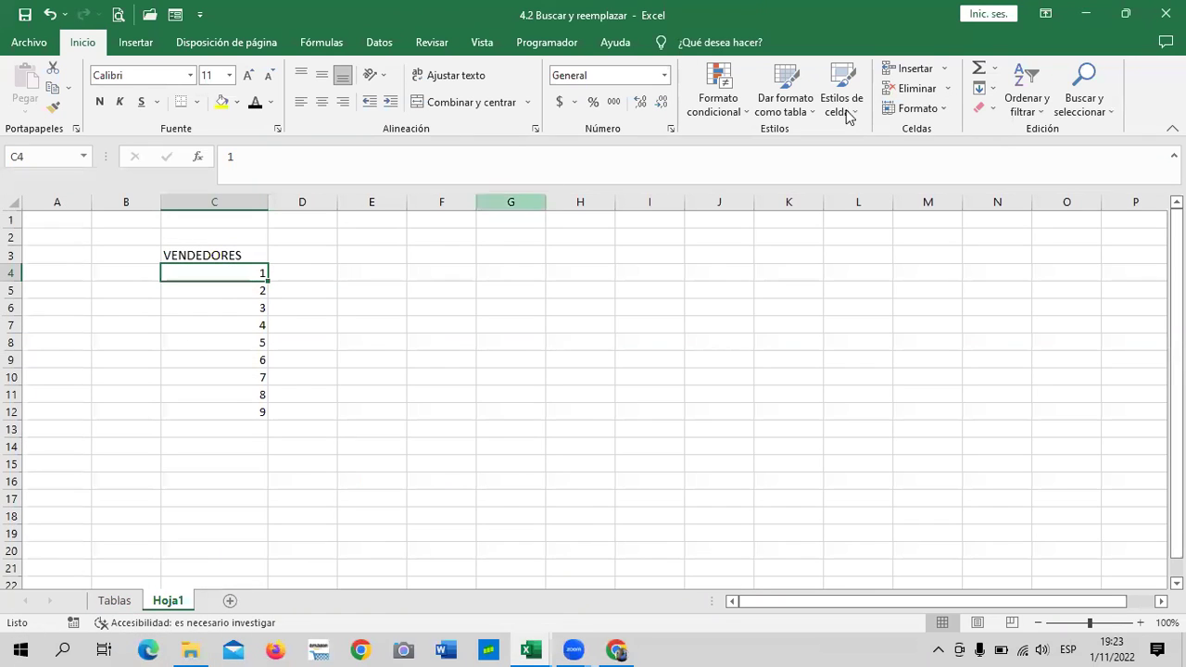
pyautogui.click(1103, 109)
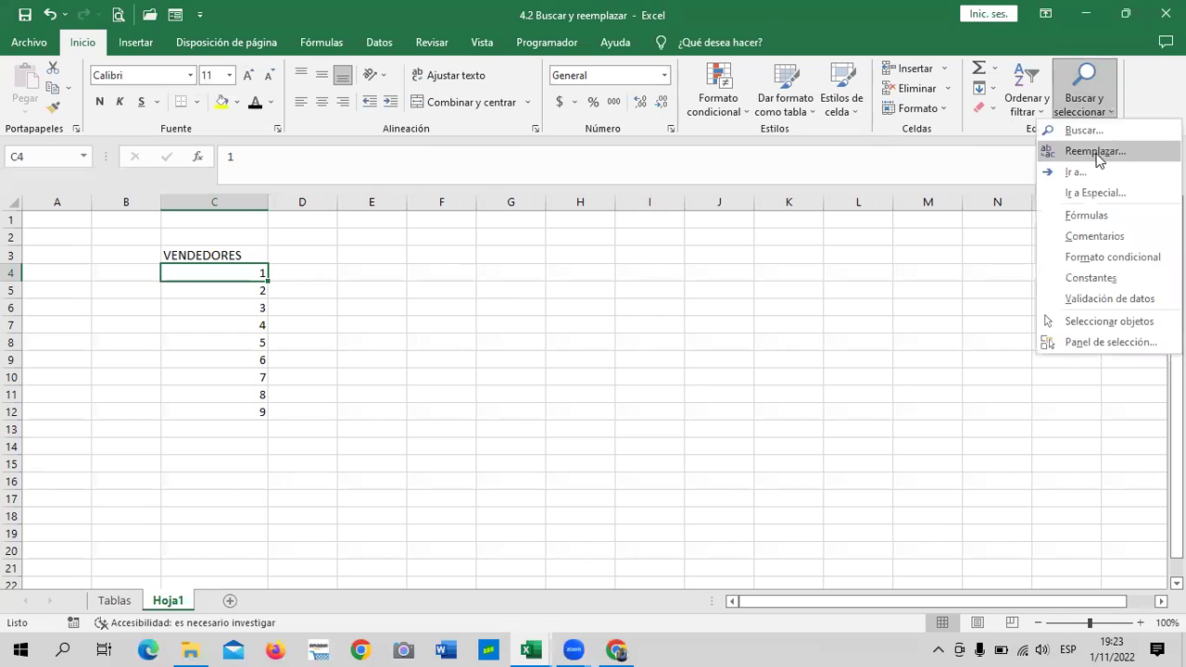
pyautogui.click(1092, 151)
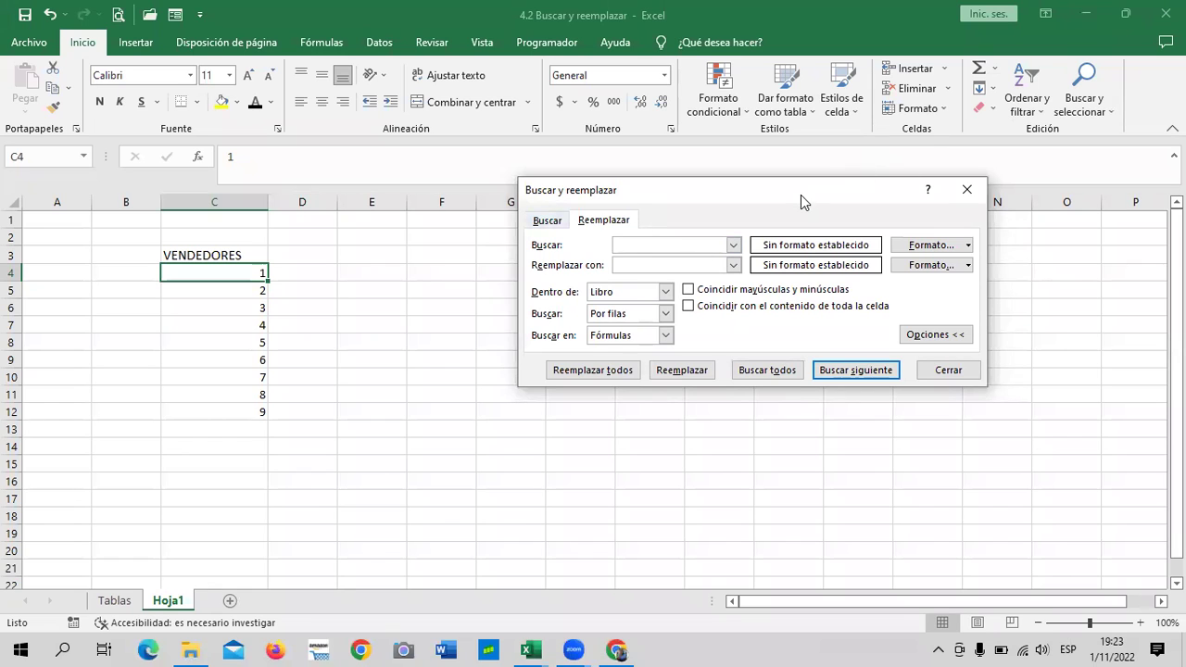
pyautogui.moveTo(800, 207); pyautogui.dragTo(797, 220)
pyautogui.write('1')
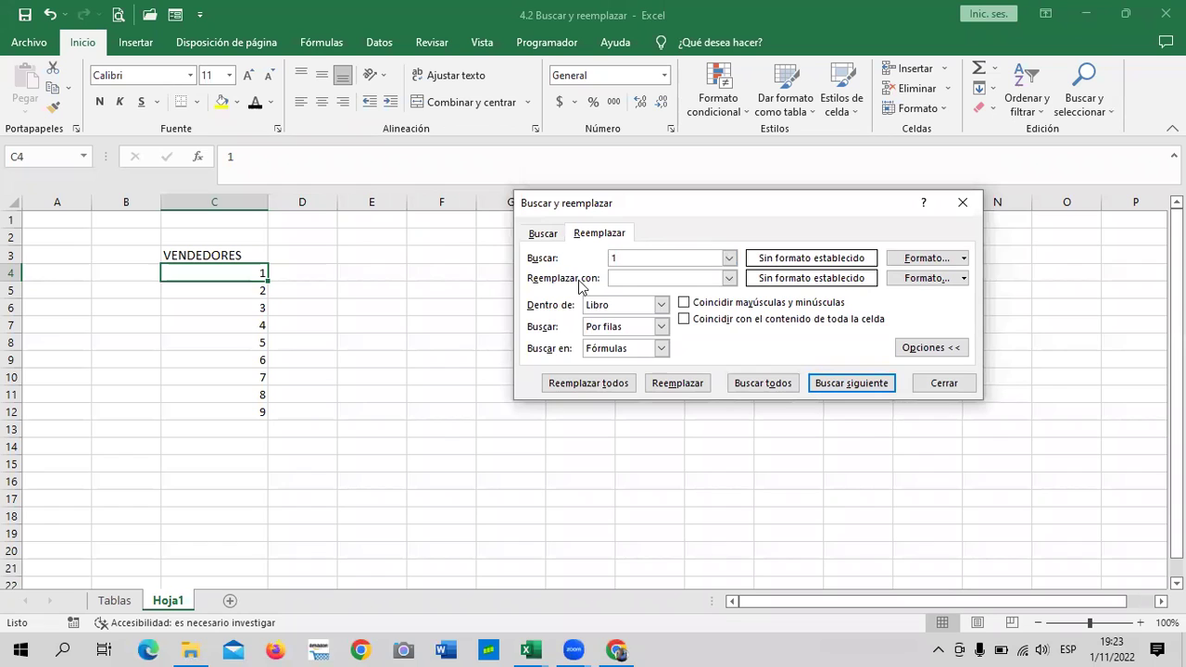
pyautogui.click(661, 305)
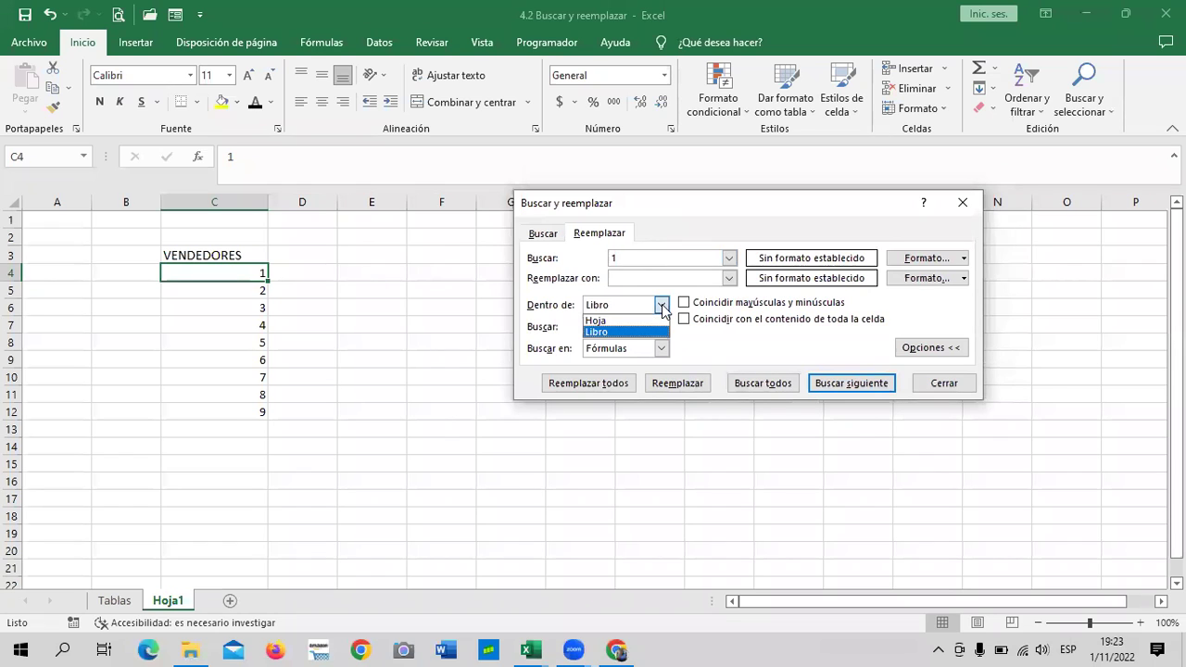
pyautogui.click(613, 320)
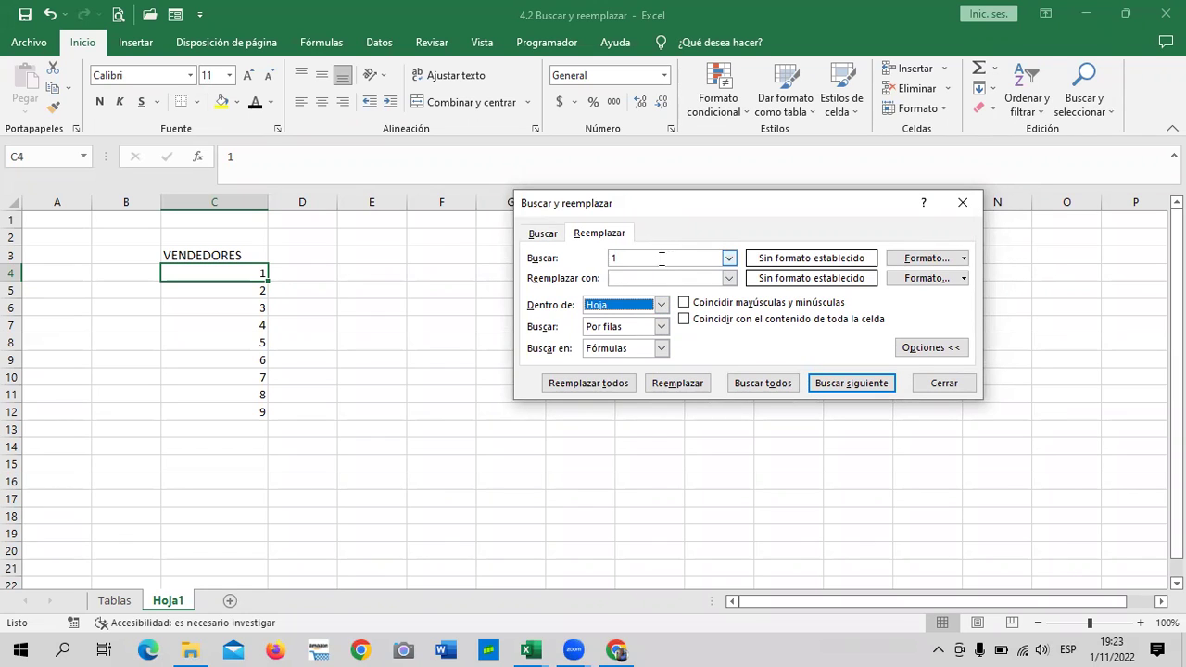
# - Replace the 1 in C4 with JUAN on Hoja1 and dismiss the no-matches message
pyautogui.click(615, 278)
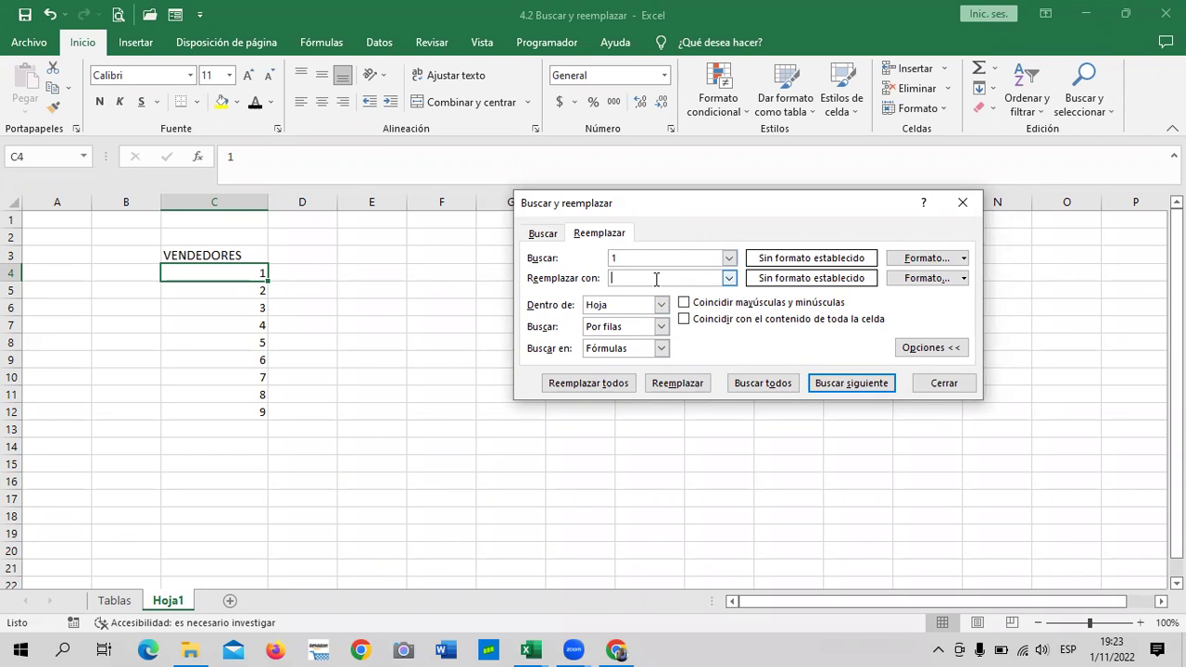
pyautogui.click(662, 305)
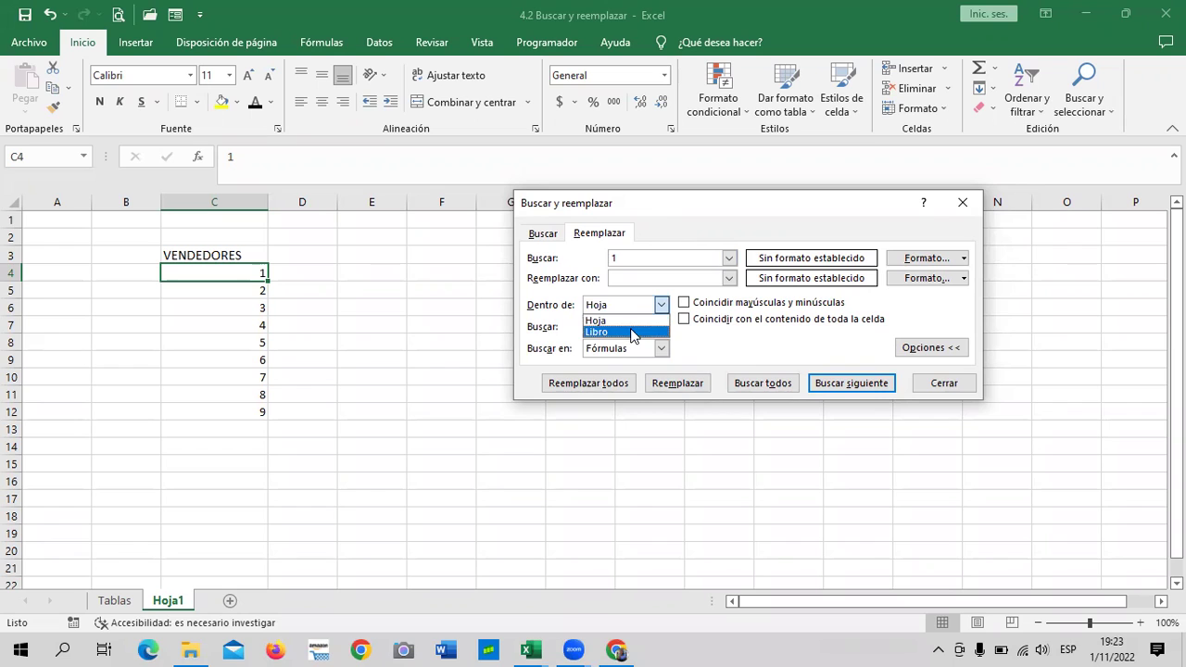
pyautogui.click(634, 320)
pyautogui.click(652, 277)
pyautogui.write('JUAN')
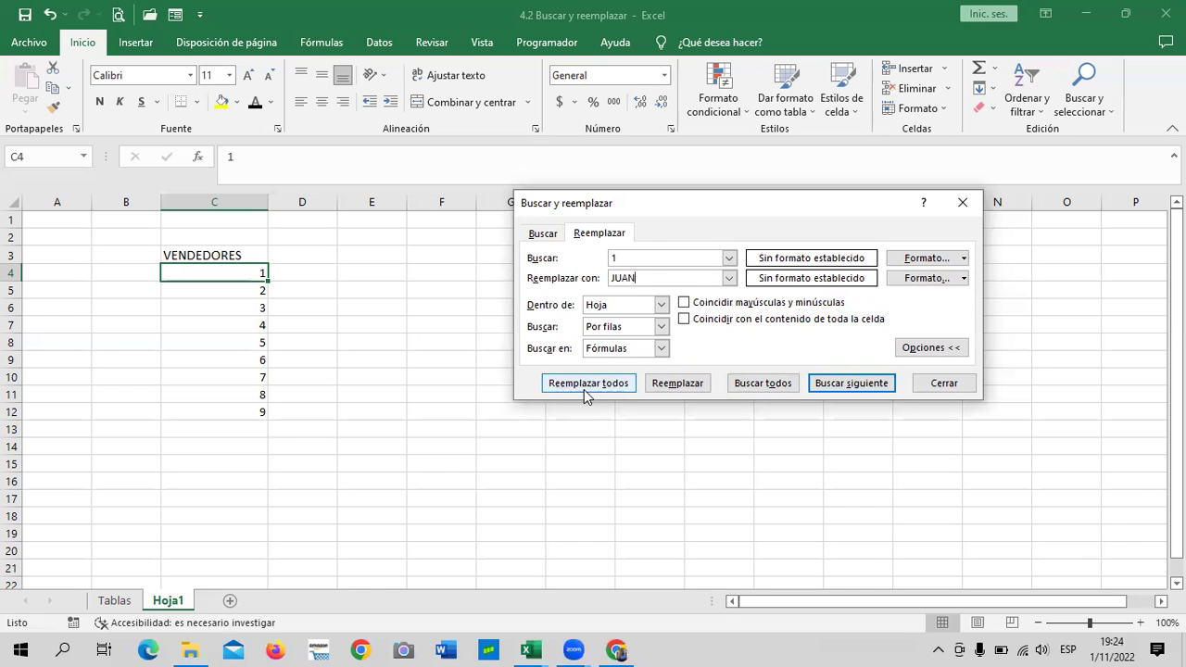
pyautogui.click(673, 388)
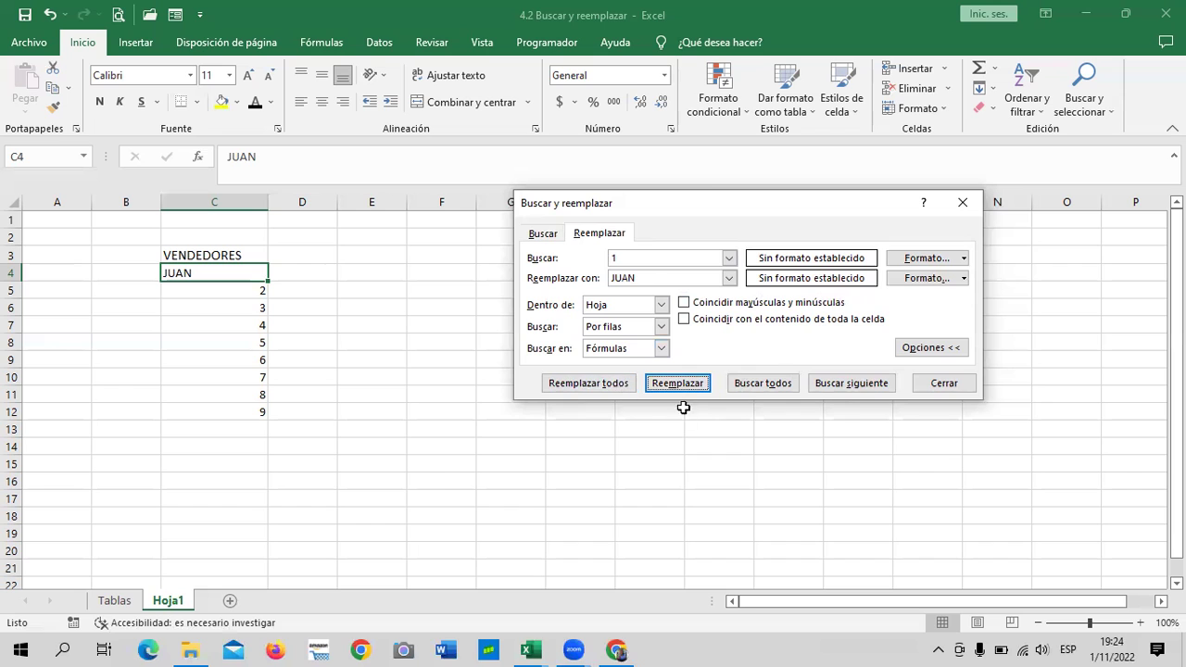
pyautogui.click(707, 384)
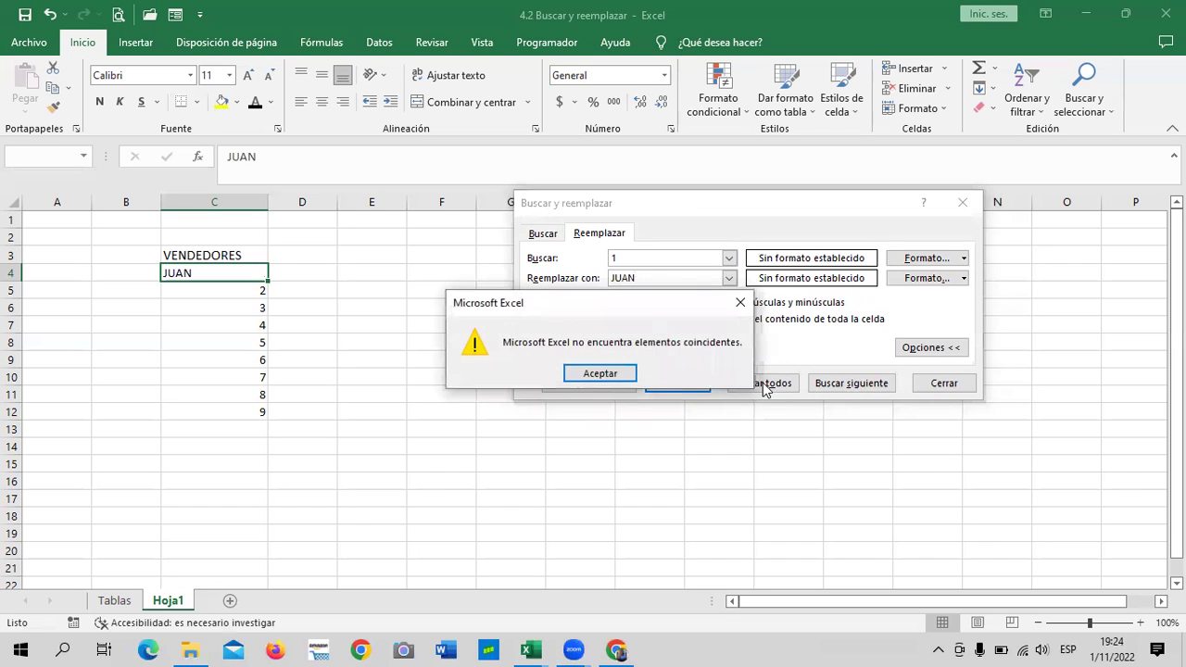
pyautogui.click(607, 380)
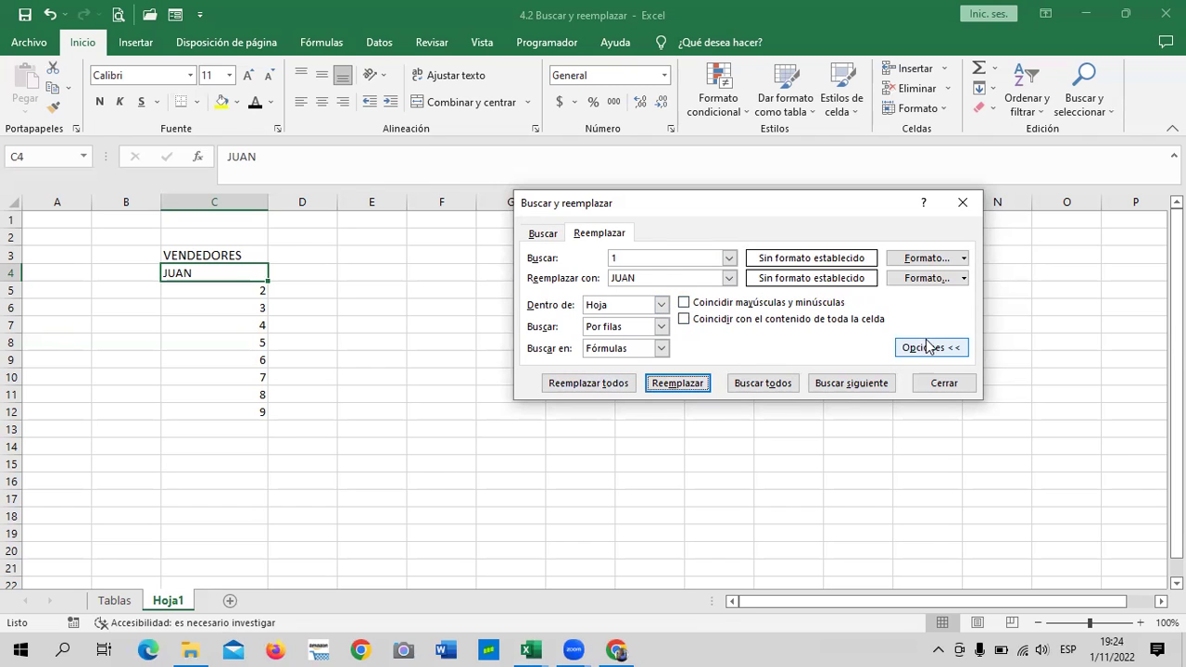
# - Set Buscar to 2 and Reemplazar con to ROXANA, then replace the 2 in C5
pyautogui.click(648, 261)
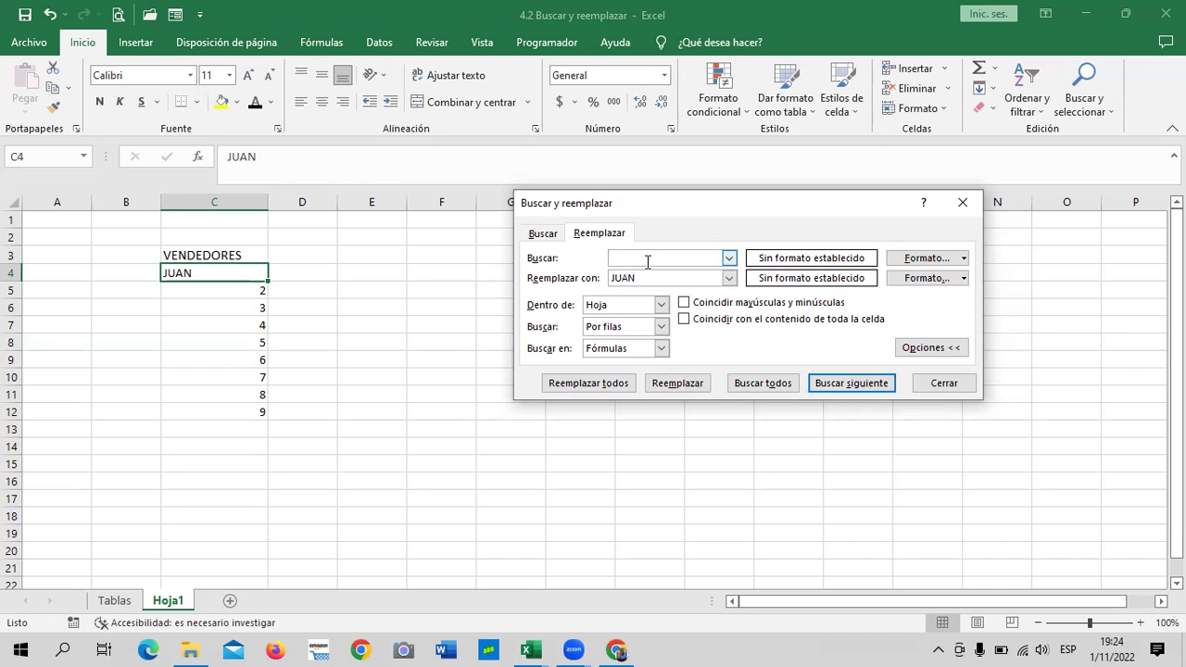
pyautogui.write('2')
pyautogui.click(679, 279)
pyautogui.write('r')
pyautogui.press('BackSpace')
pyautogui.press('BackSpace')
pyautogui.press('BackSpace')
pyautogui.click(837, 386)
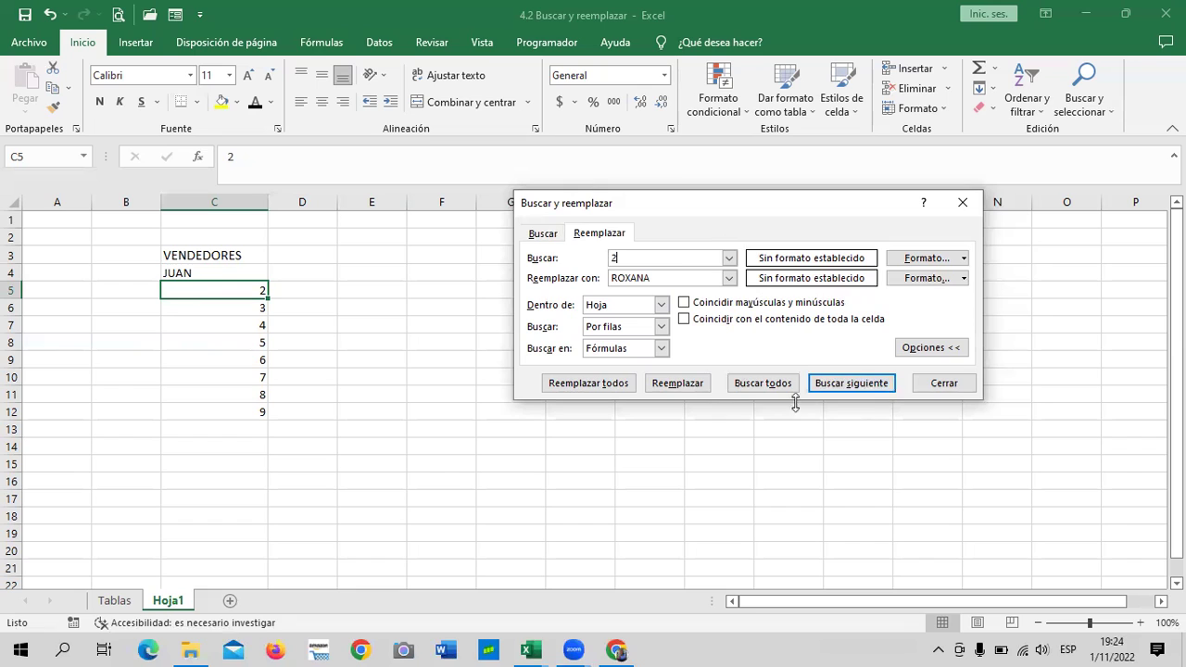
pyautogui.click(662, 387)
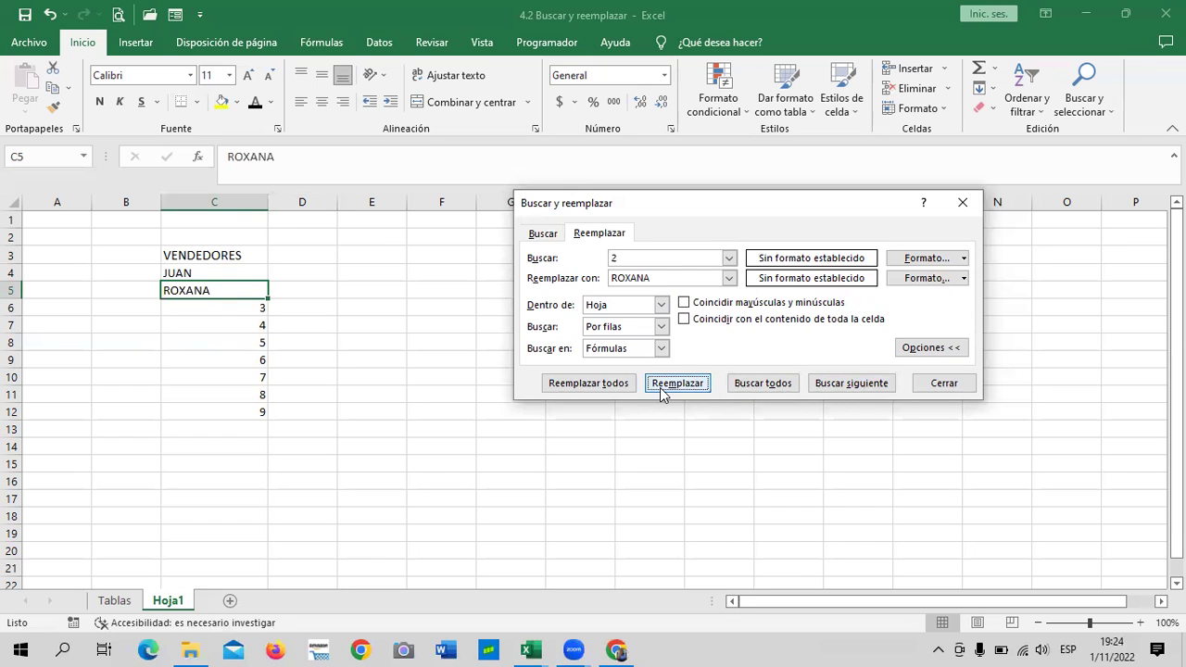
# - Search for another 2, dismiss the not-found message, and close the dialog
pyautogui.click(678, 259)
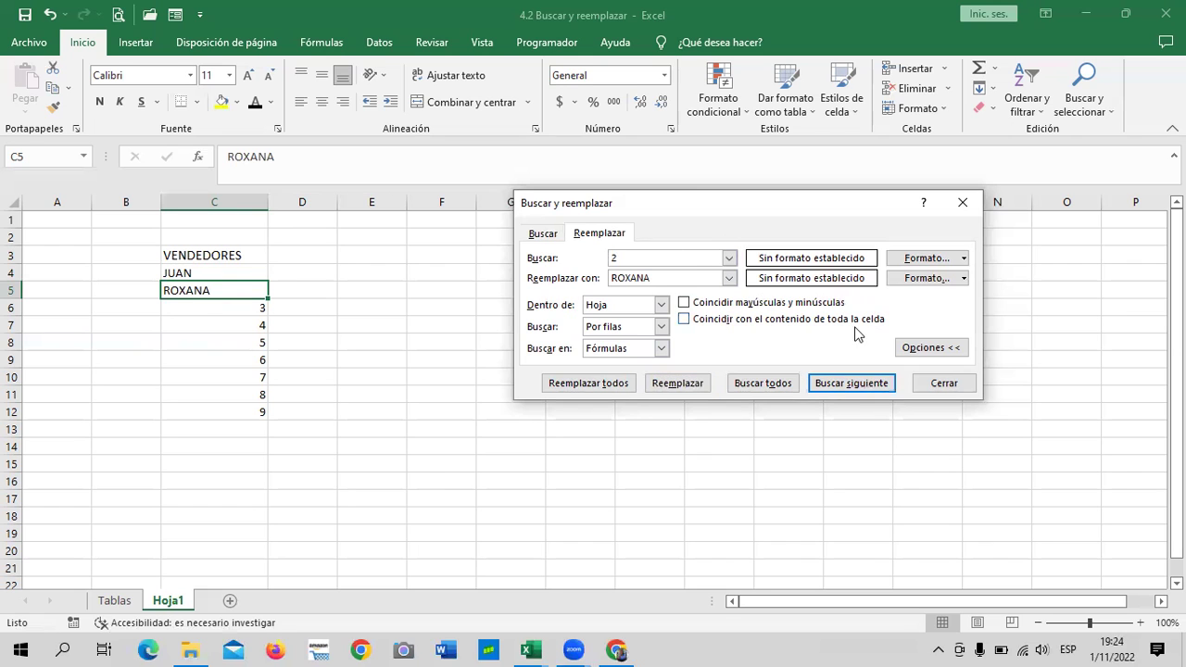
pyautogui.click(862, 385)
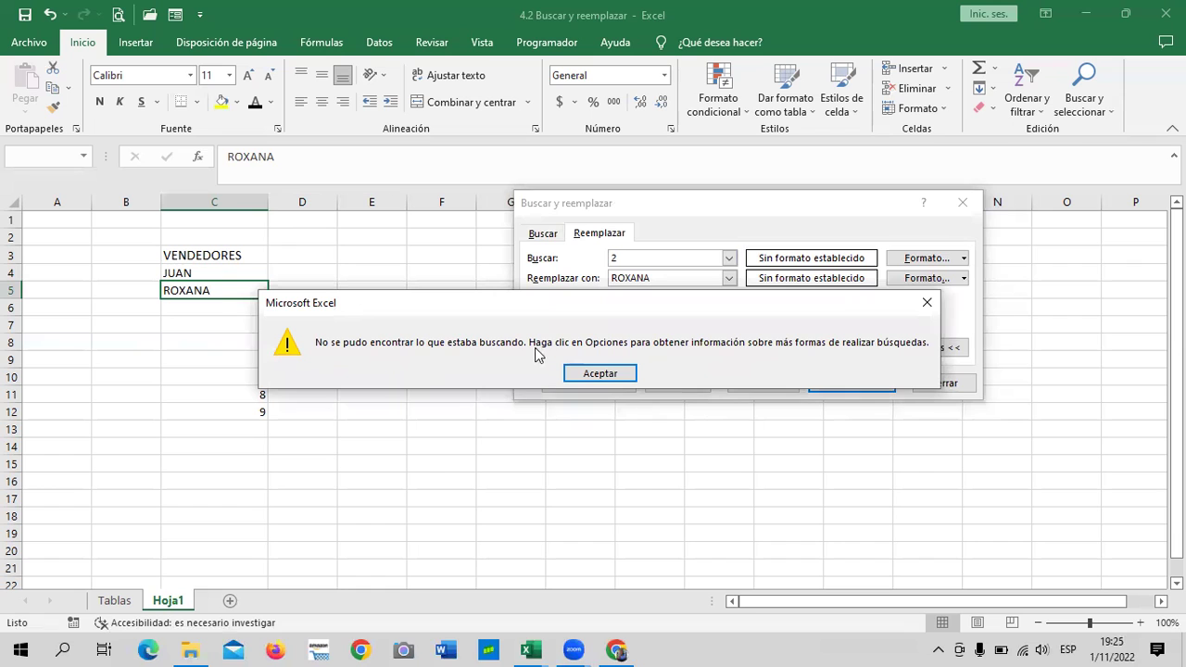
pyautogui.click(599, 372)
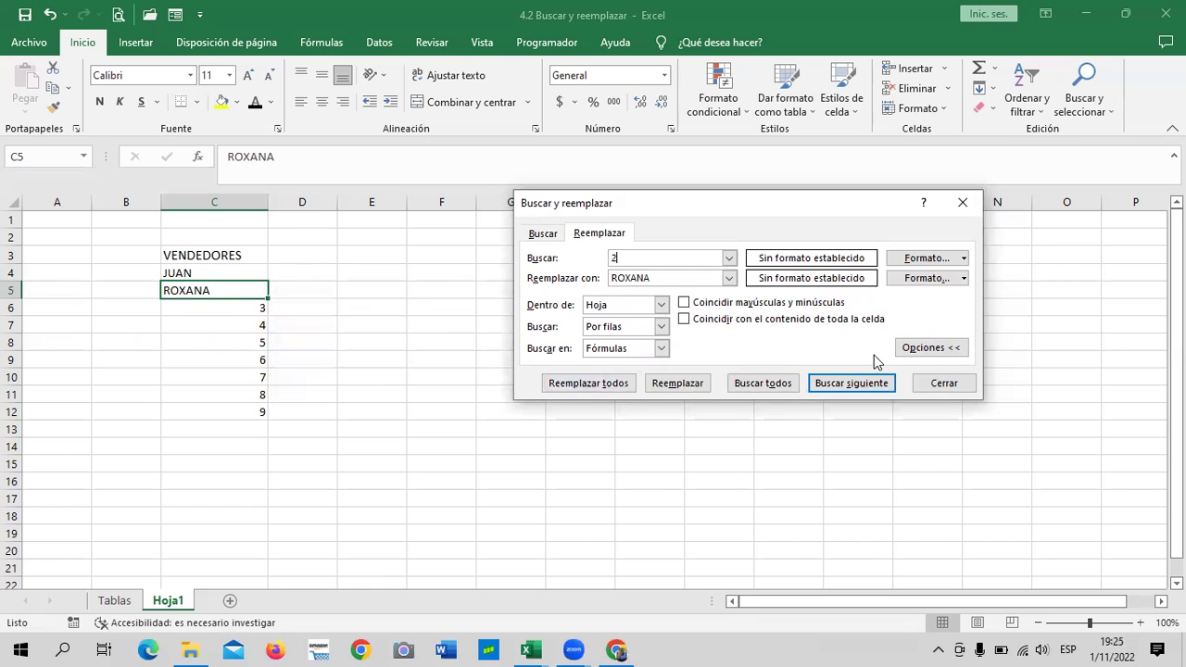
pyautogui.click(945, 384)
pyautogui.click(639, 389)
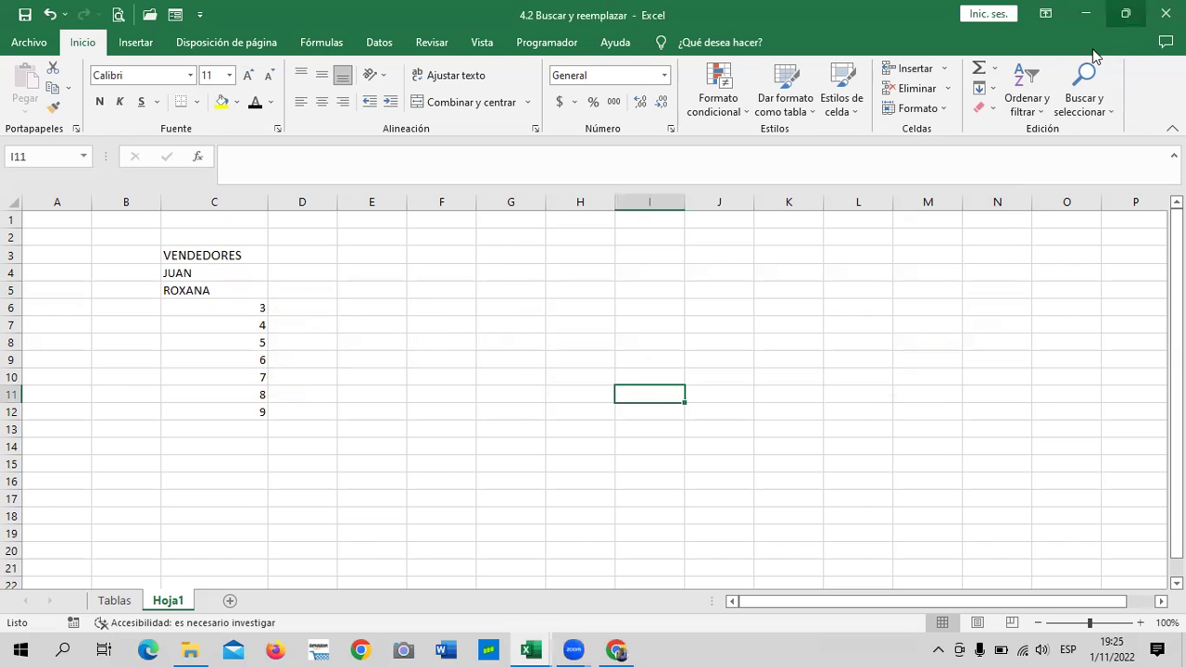
# - Reopen Reemplazar with Buscar 3, Reemplazar con CARLOS, and scope widened to Libro
pyautogui.click(1093, 97)
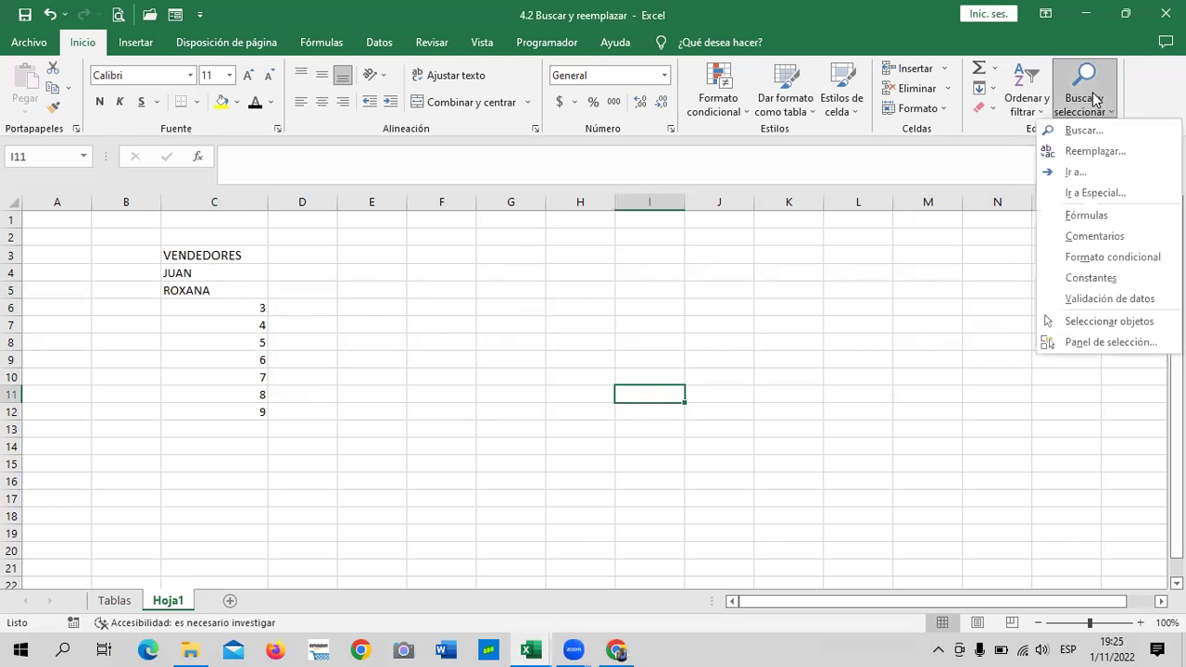
pyautogui.click(1103, 151)
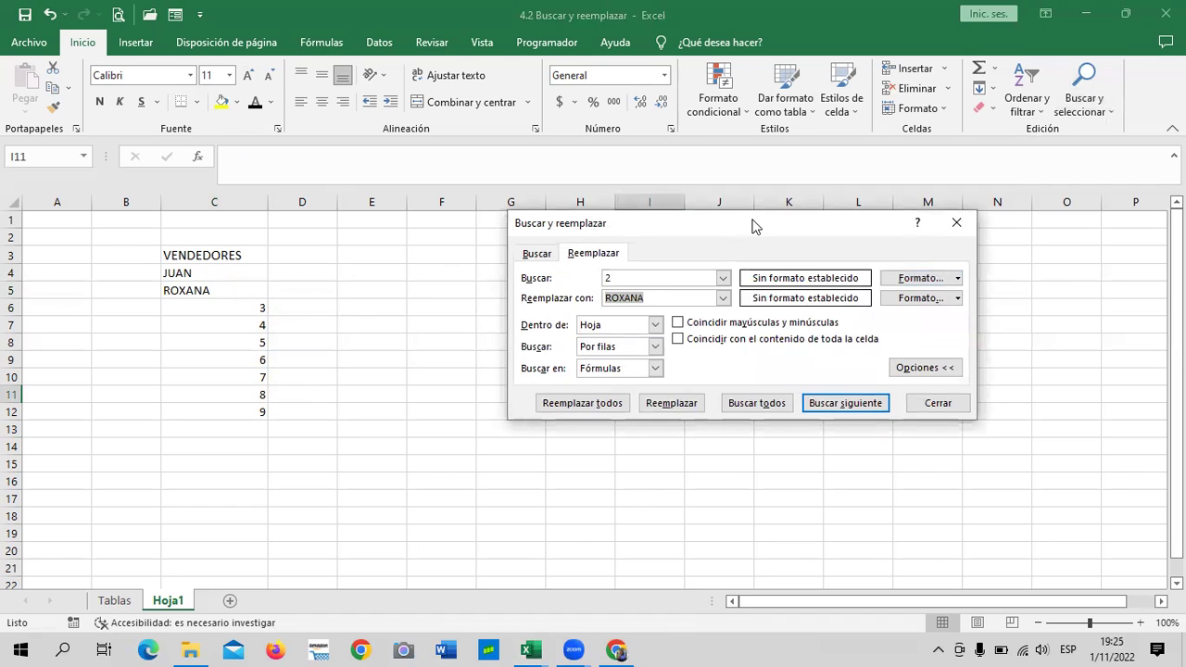
pyautogui.moveTo(745, 220); pyautogui.dragTo(704, 240)
pyautogui.click(622, 300)
pyautogui.write('3')
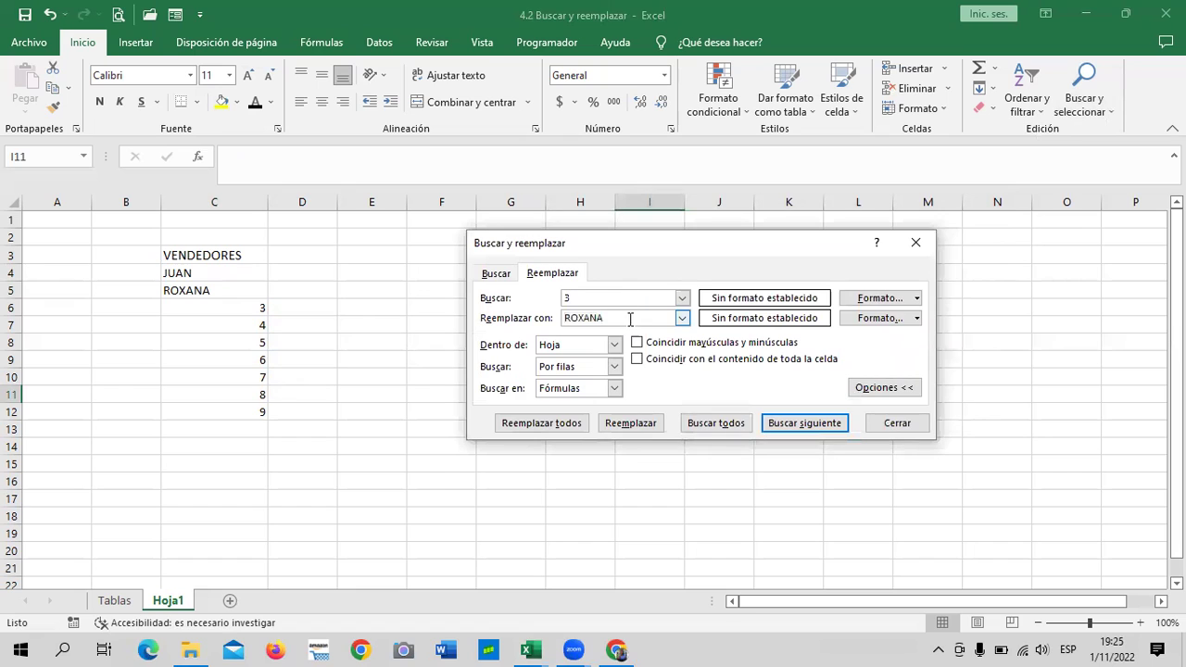
pyautogui.press('BackSpace')
pyautogui.press('BackSpace')
pyautogui.press('BackSpace')
pyautogui.write('CARLOS')
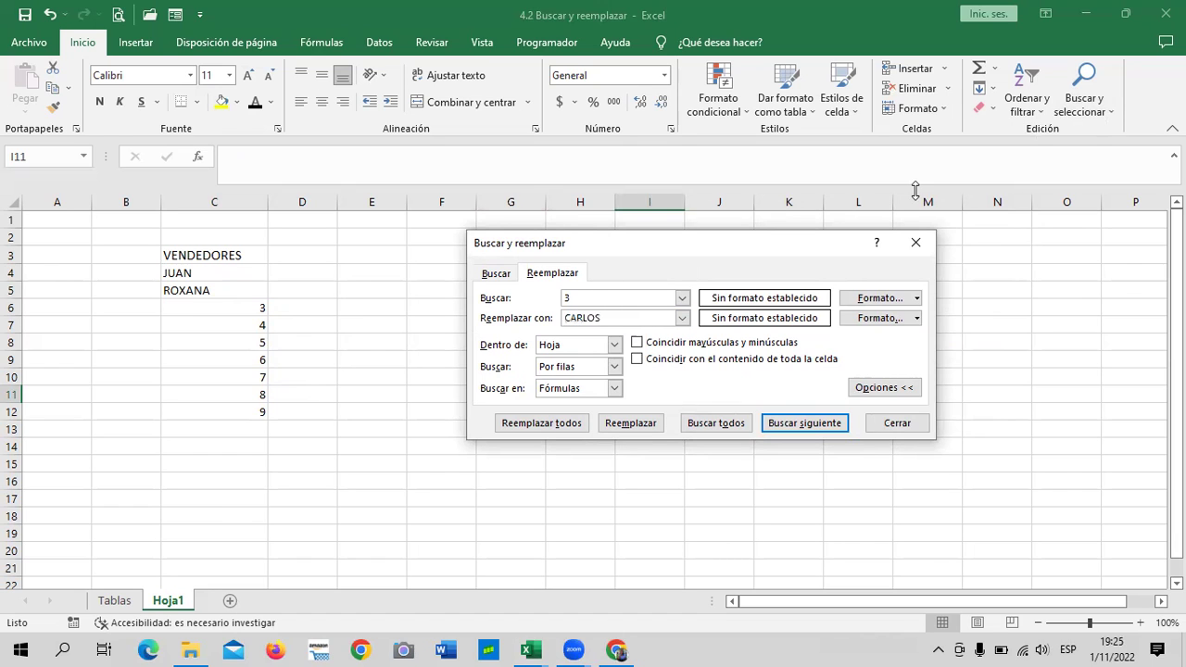
pyautogui.click(615, 344)
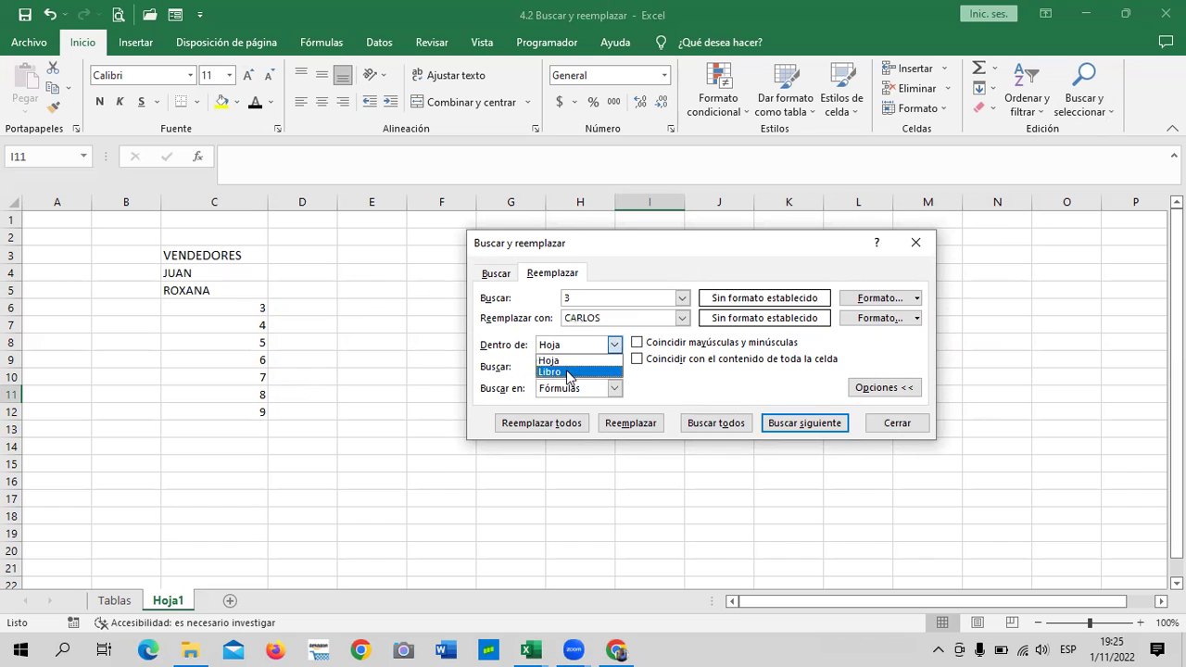
pyautogui.click(568, 371)
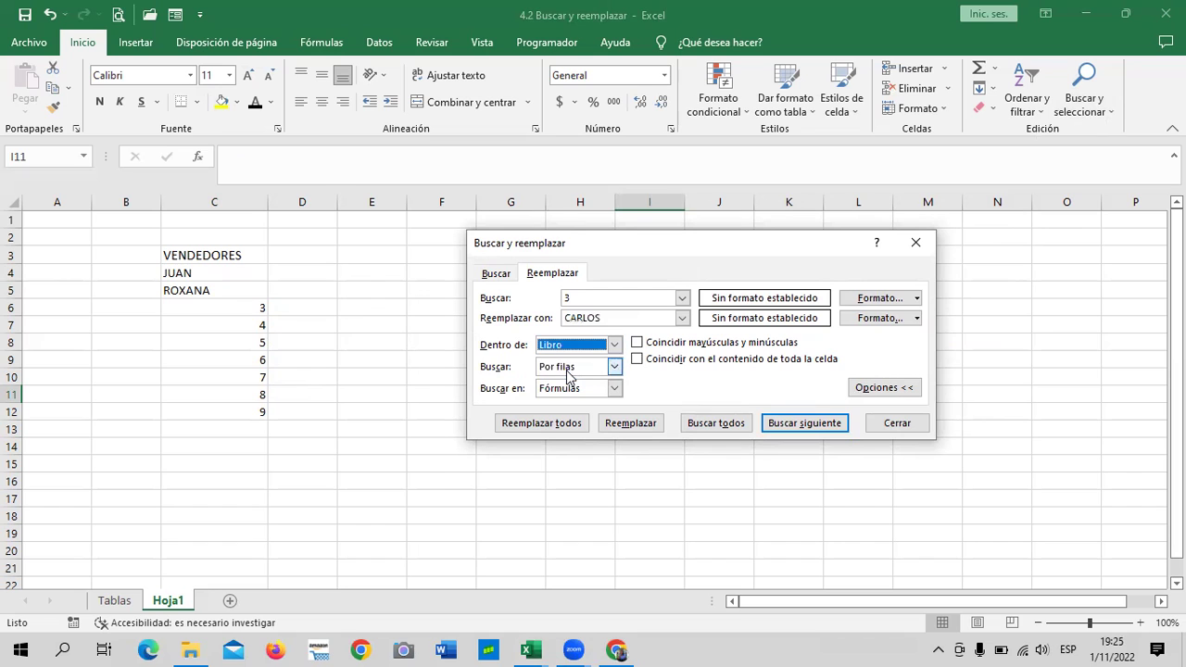
# - Attempt the replacement twice, dismiss the no-matches messages, and find the 3 in C6
pyautogui.click(631, 423)
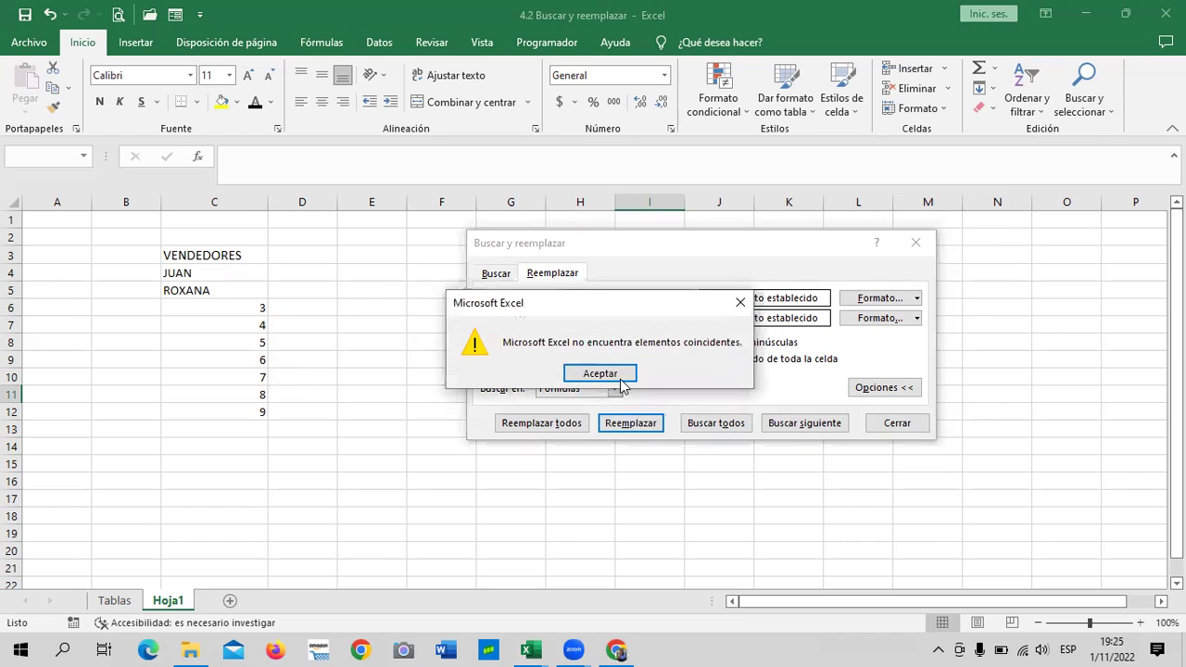
pyautogui.click(619, 374)
pyautogui.click(616, 423)
pyautogui.click(574, 373)
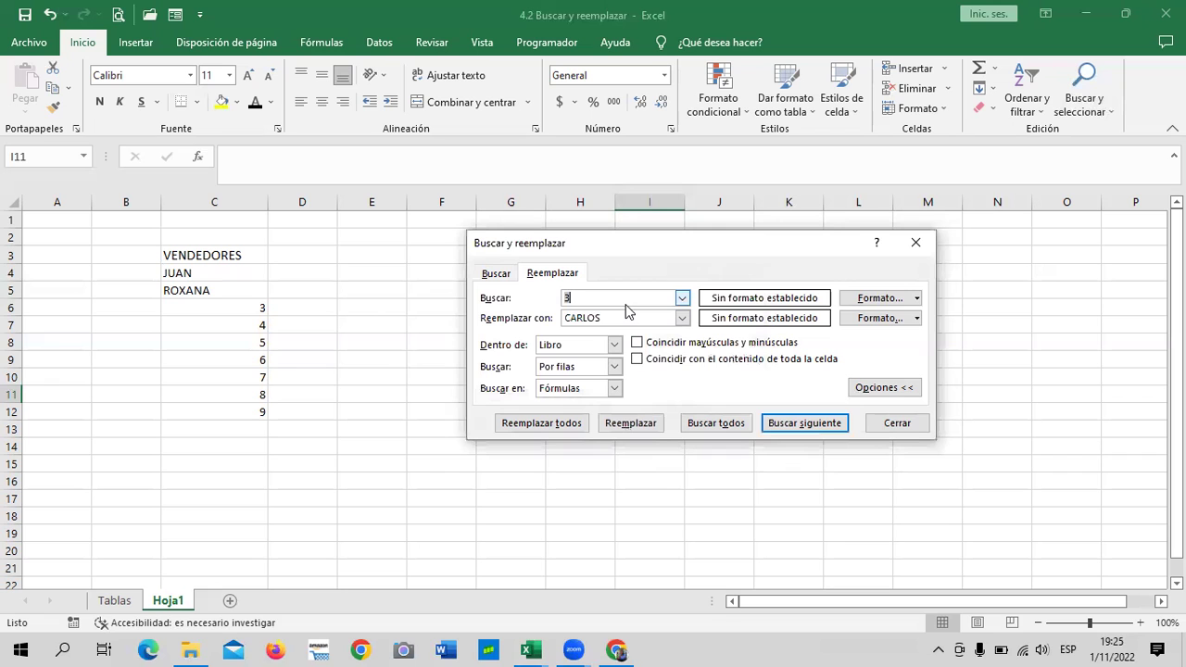
pyautogui.click(788, 425)
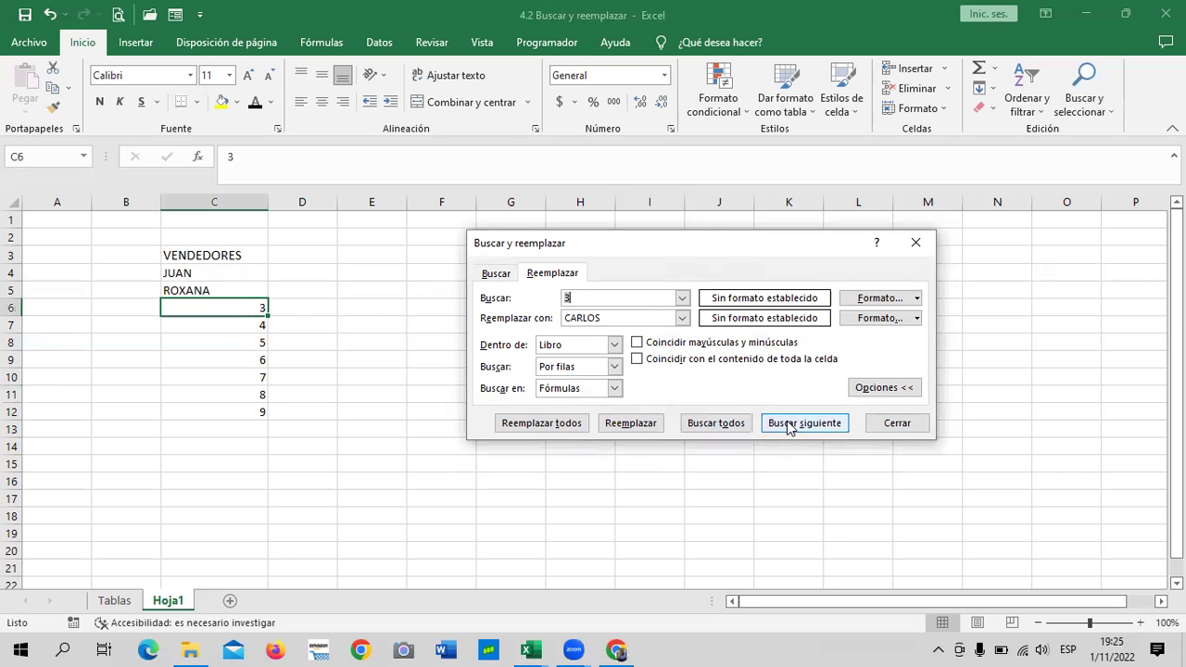
# - Replace the found 3s with CARLOS, including the 3 inside D13, and inspect D13
pyautogui.click(630, 423)
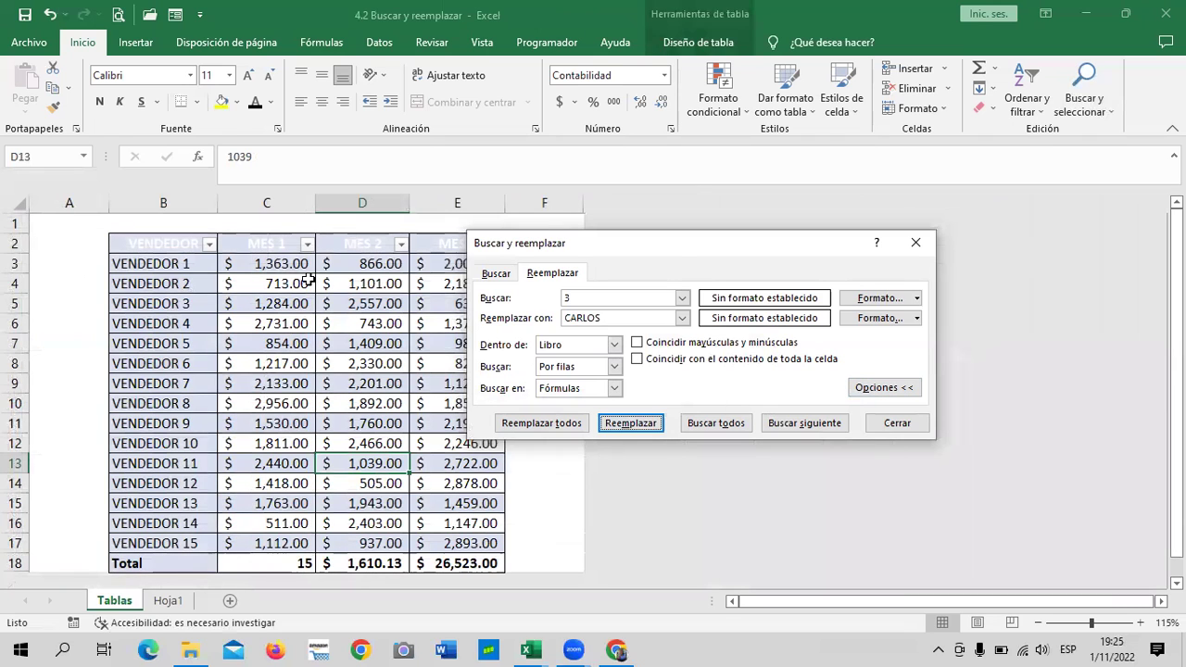
pyautogui.moveTo(690, 248); pyautogui.dragTo(790, 230)
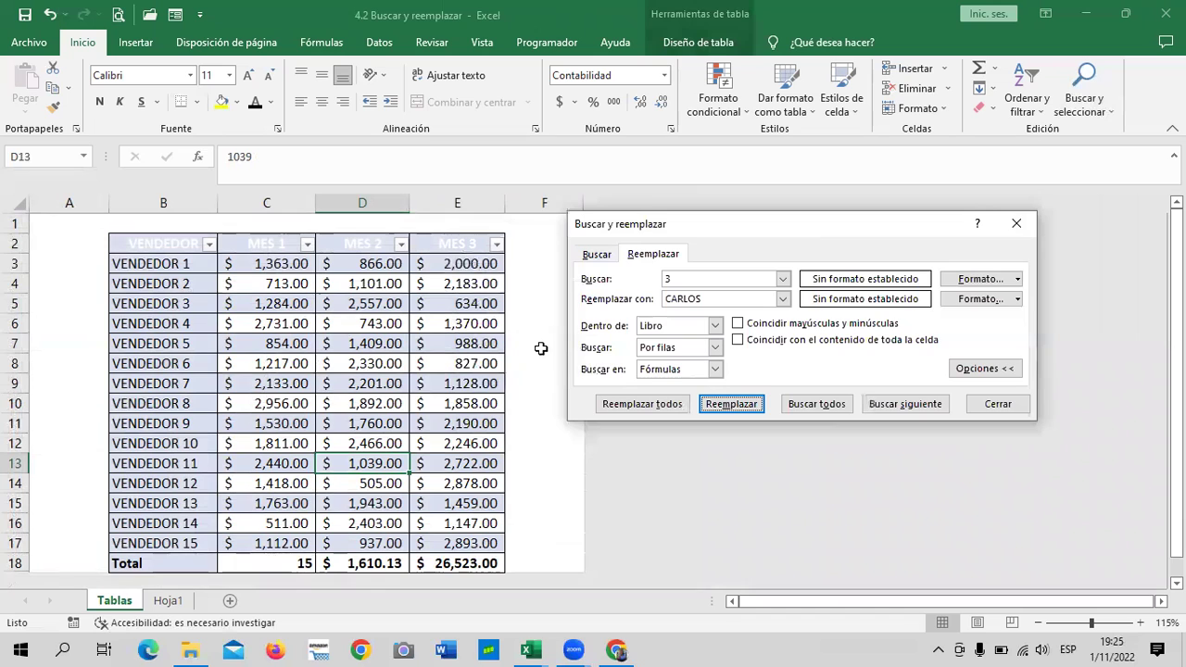
pyautogui.click(741, 408)
pyautogui.click(740, 408)
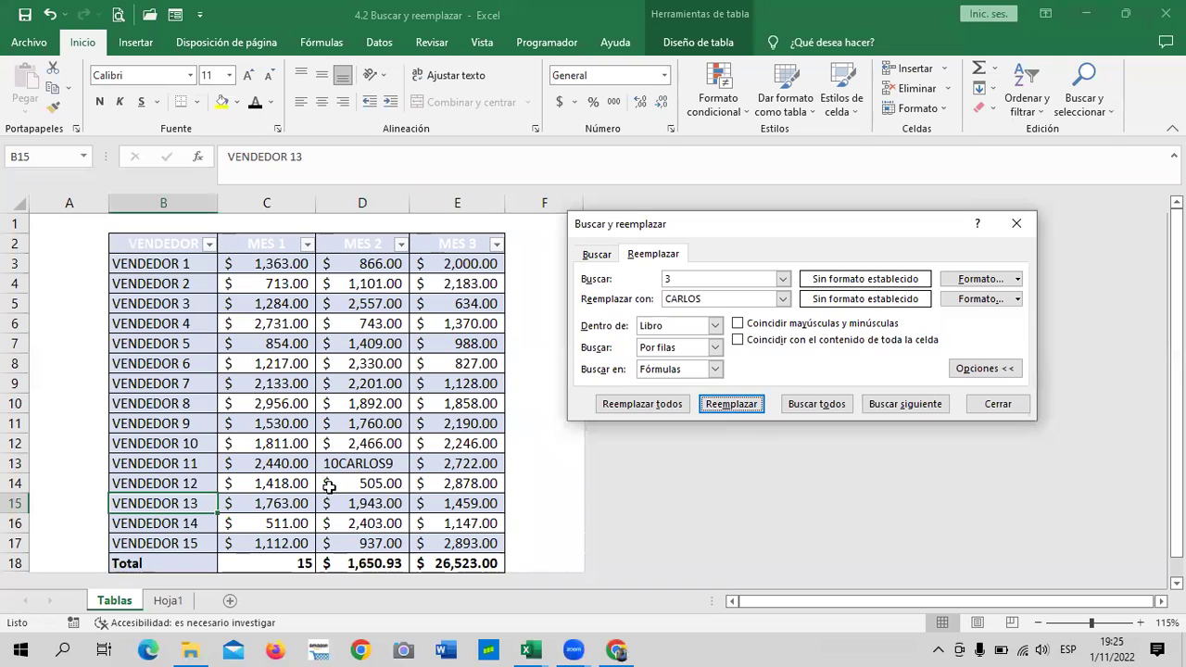
pyautogui.click(362, 464)
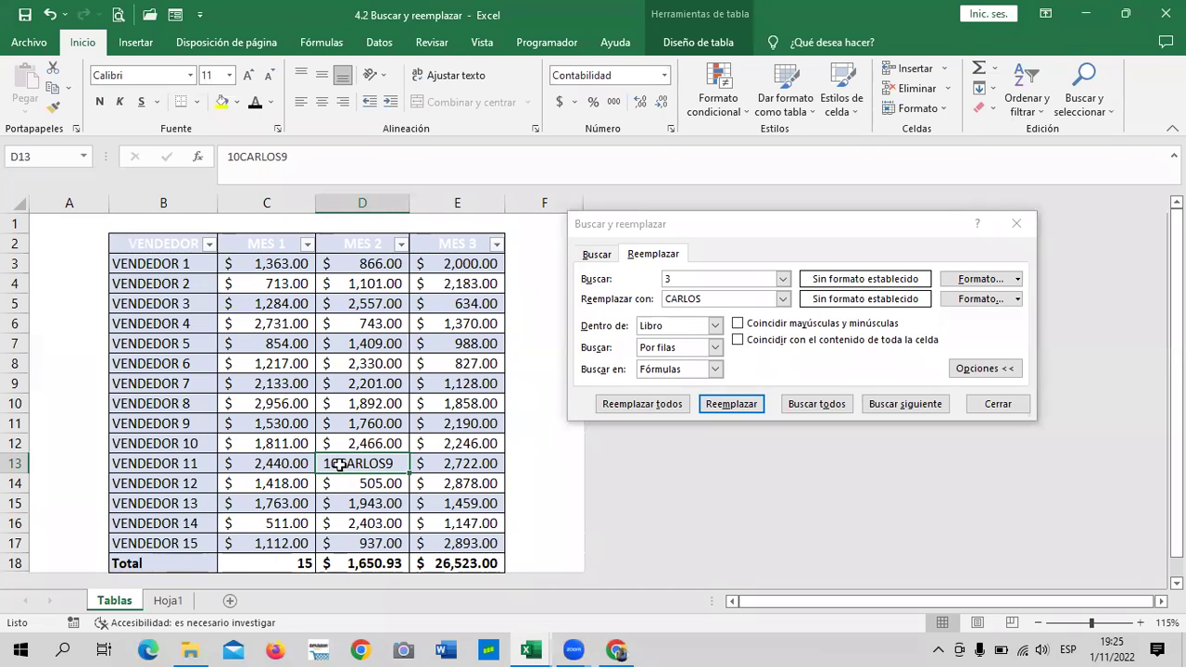
# - Replace the next 3 in B15 with CARLOS, close the dialog, and undo that change
pyautogui.click(749, 406)
pyautogui.click(749, 406)
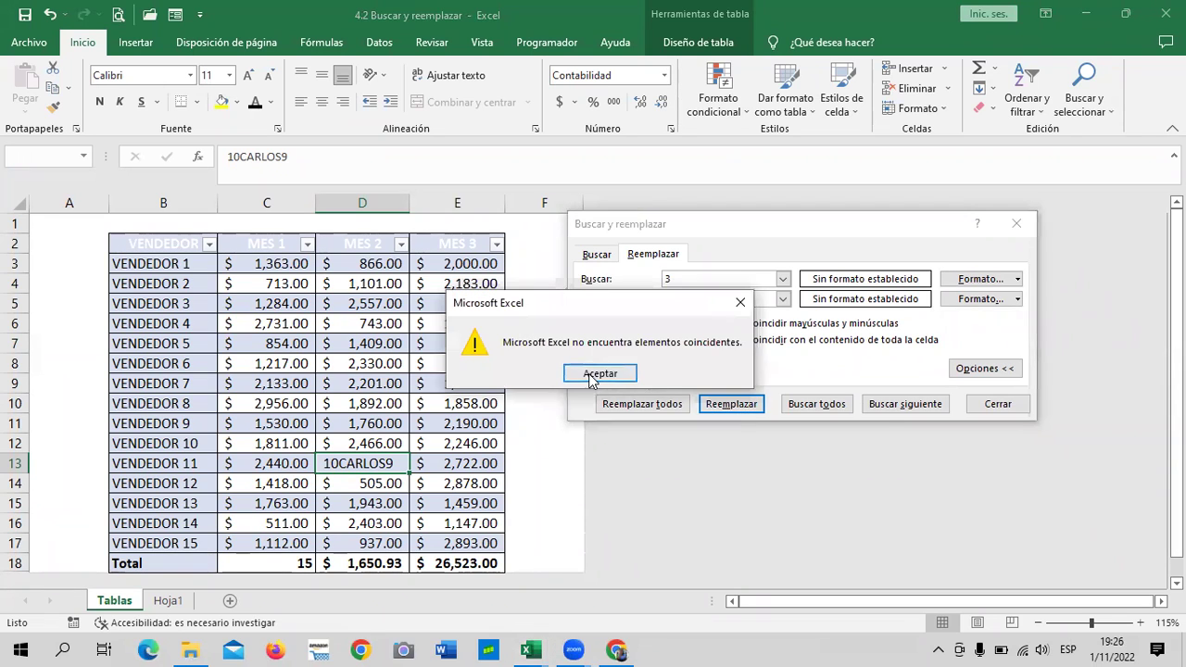
pyautogui.click(628, 447)
pyautogui.click(890, 408)
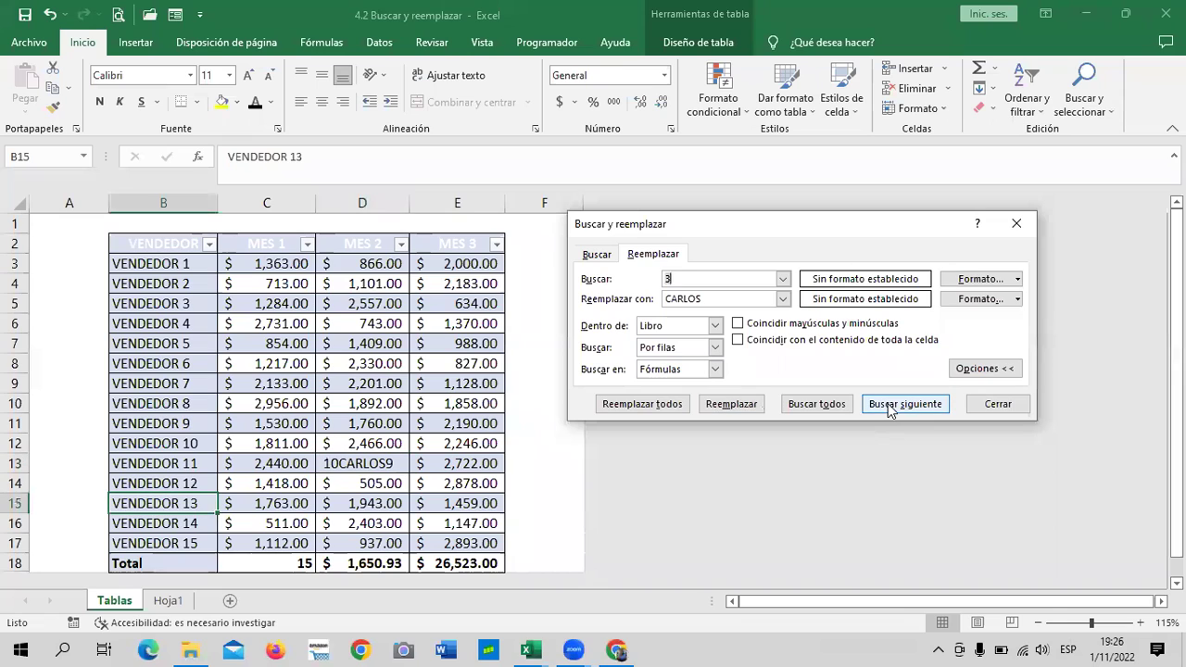
pyautogui.click(747, 405)
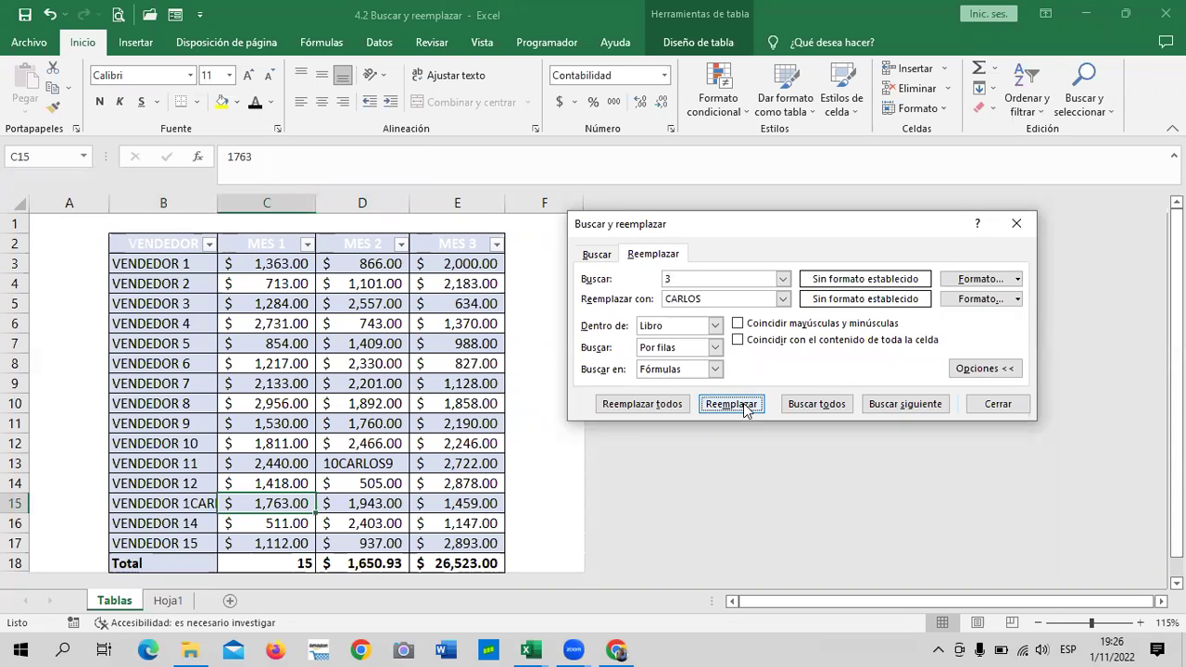
pyautogui.click(190, 503)
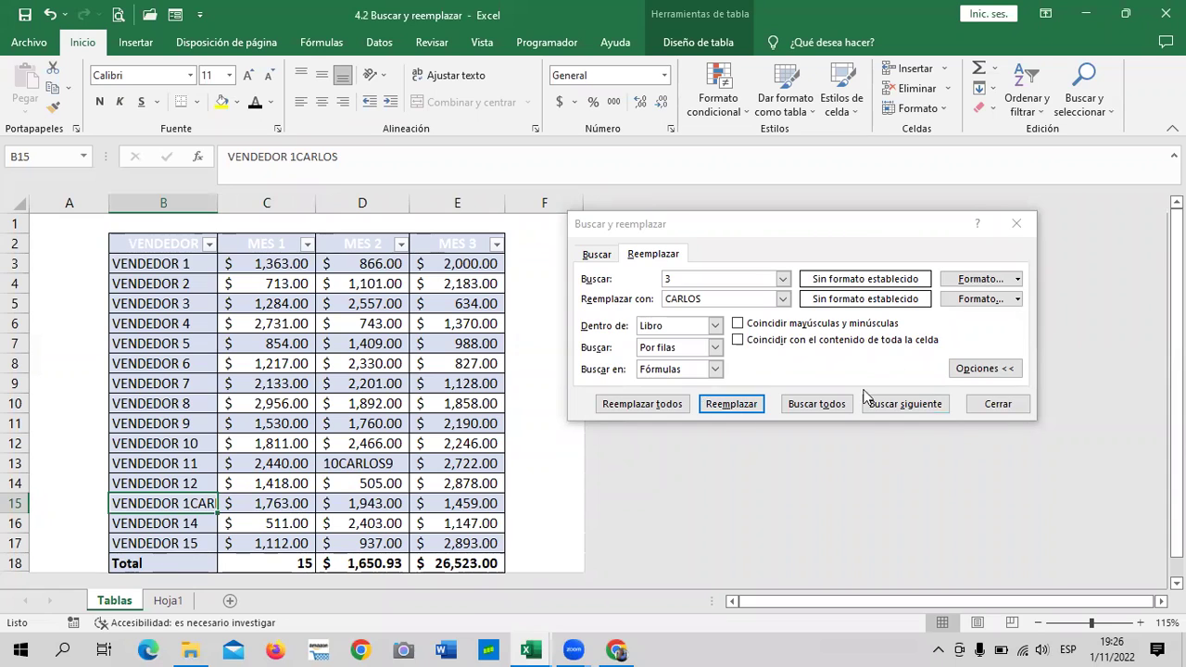
pyautogui.click(1001, 405)
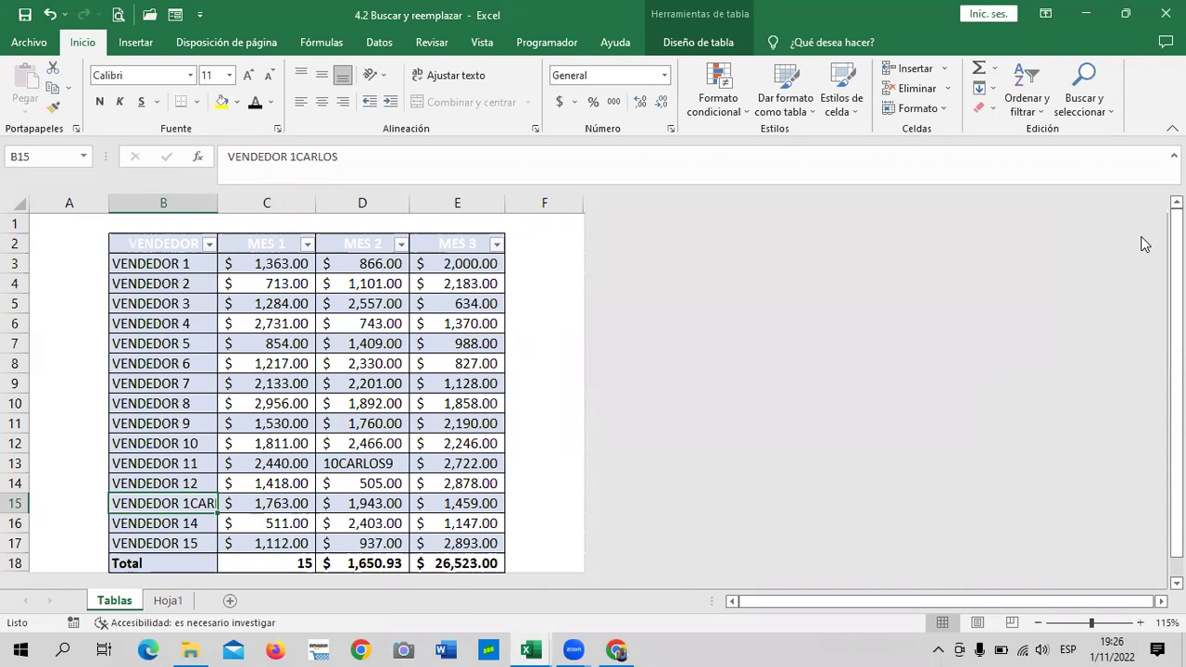
pyautogui.click(49, 15)
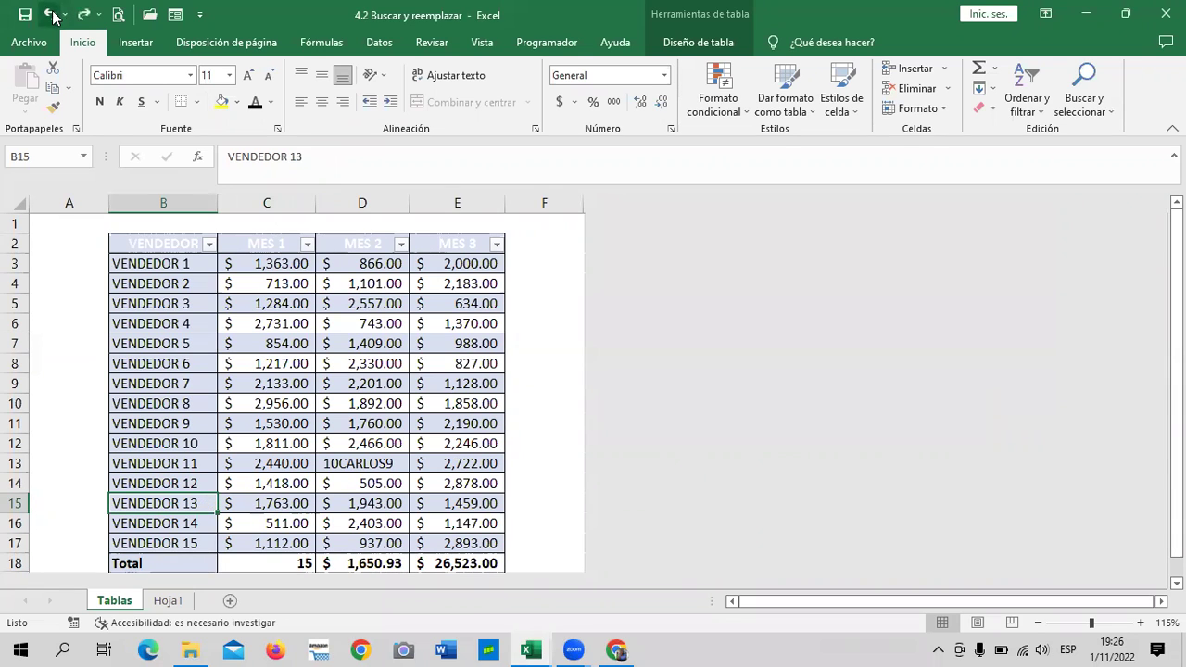
# - Undo the D13 change back to 1,039.00 and switch to the Hoja1 sheet
pyautogui.click(49, 16)
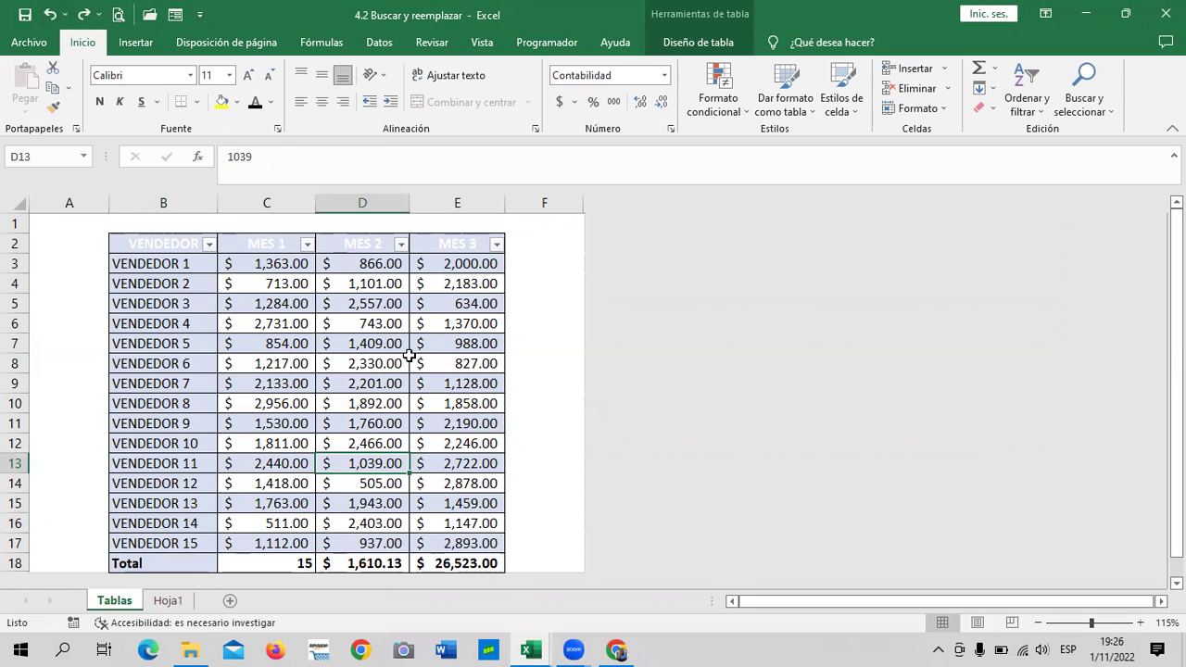
pyautogui.click(383, 541)
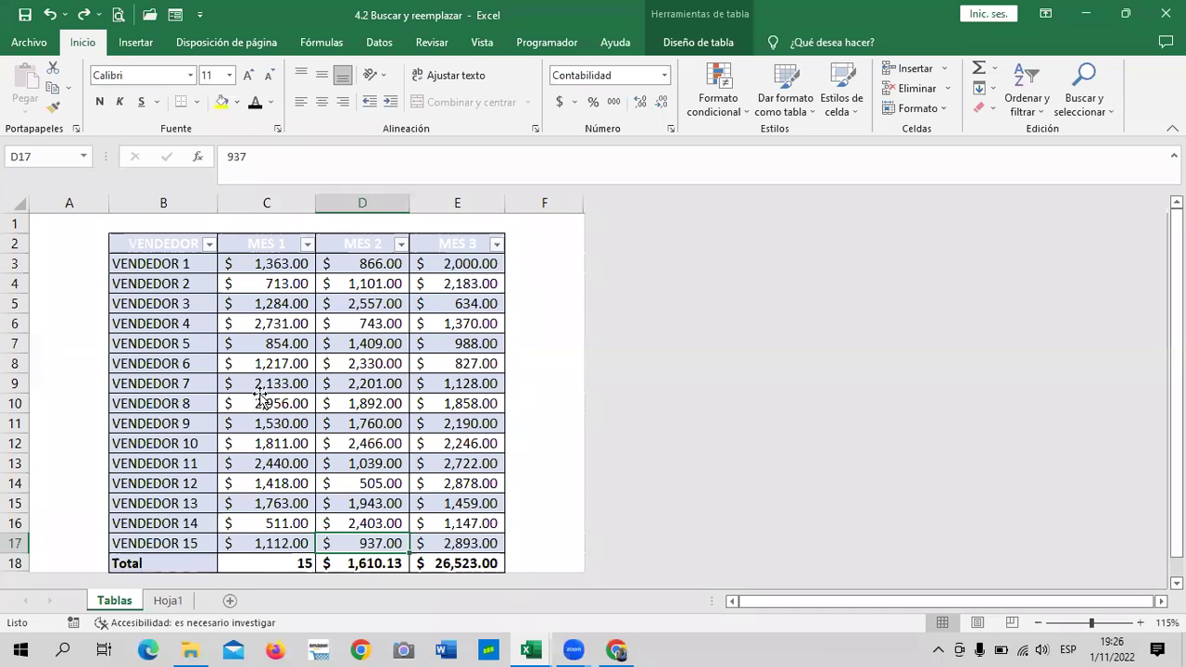
pyautogui.click(258, 400)
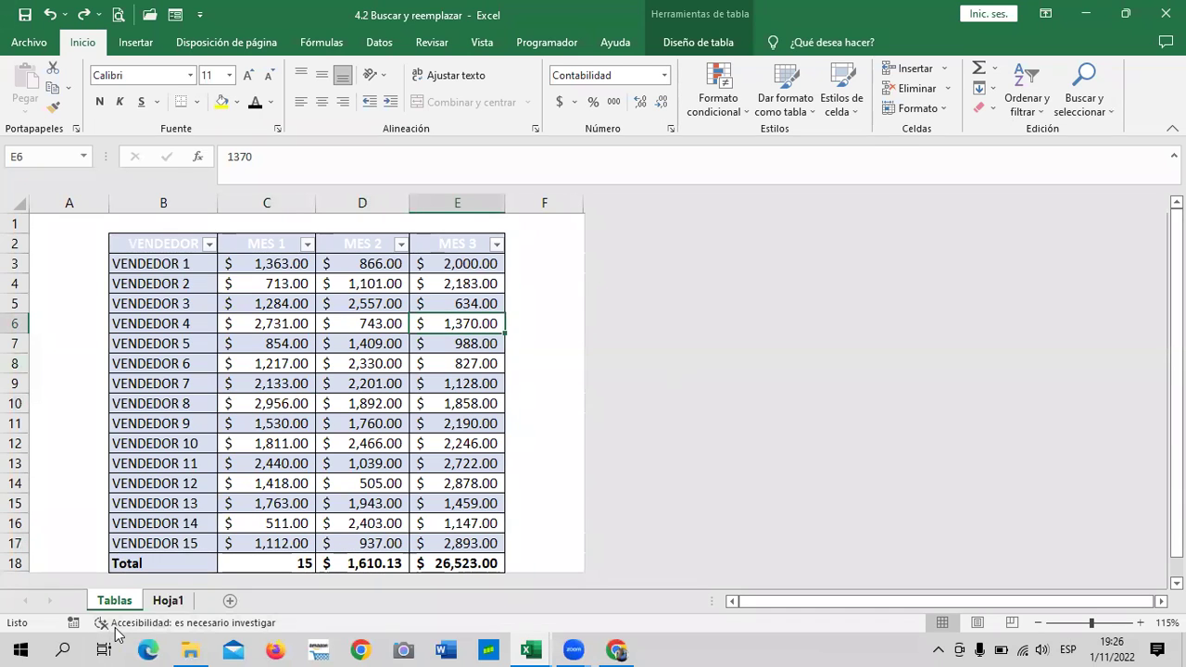
pyautogui.click(168, 601)
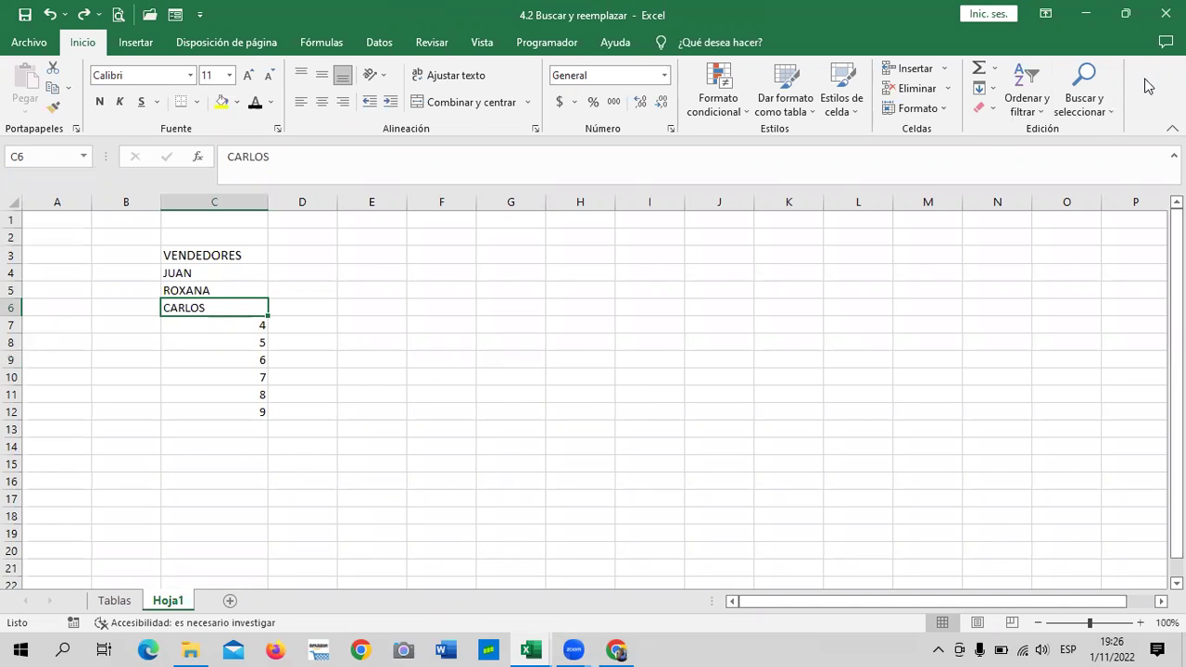
# - Reopen Buscar y reemplazar, set the scope back to Hoja, and close it
pyautogui.click(1094, 110)
pyautogui.click(1092, 156)
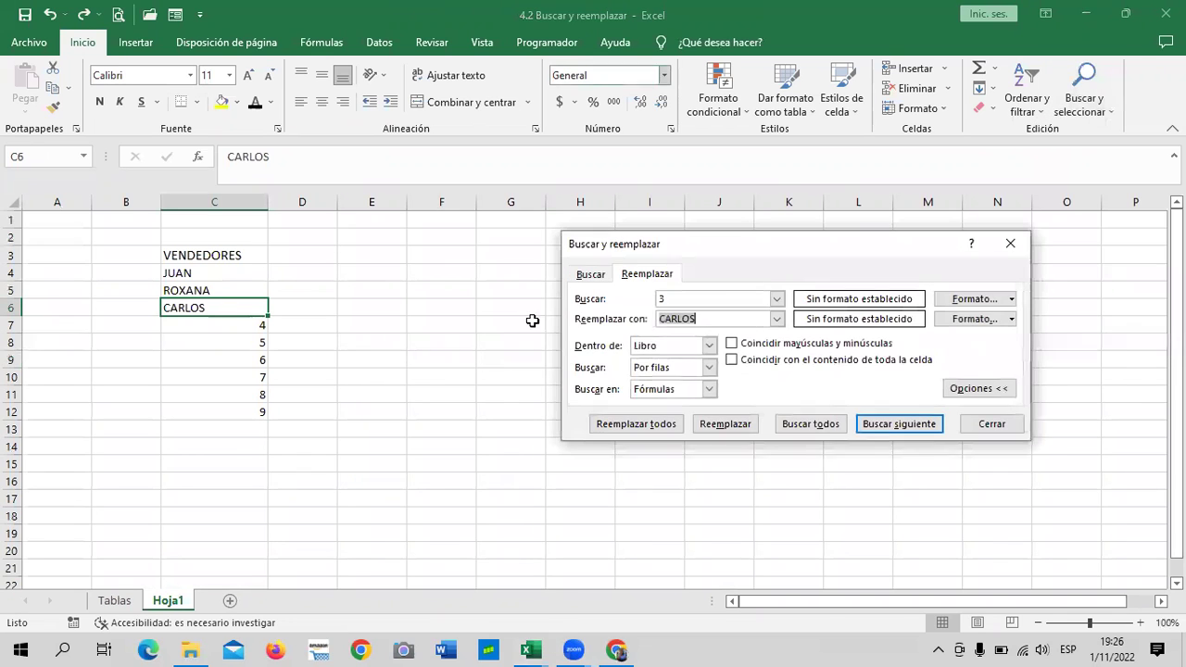
pyautogui.click(709, 346)
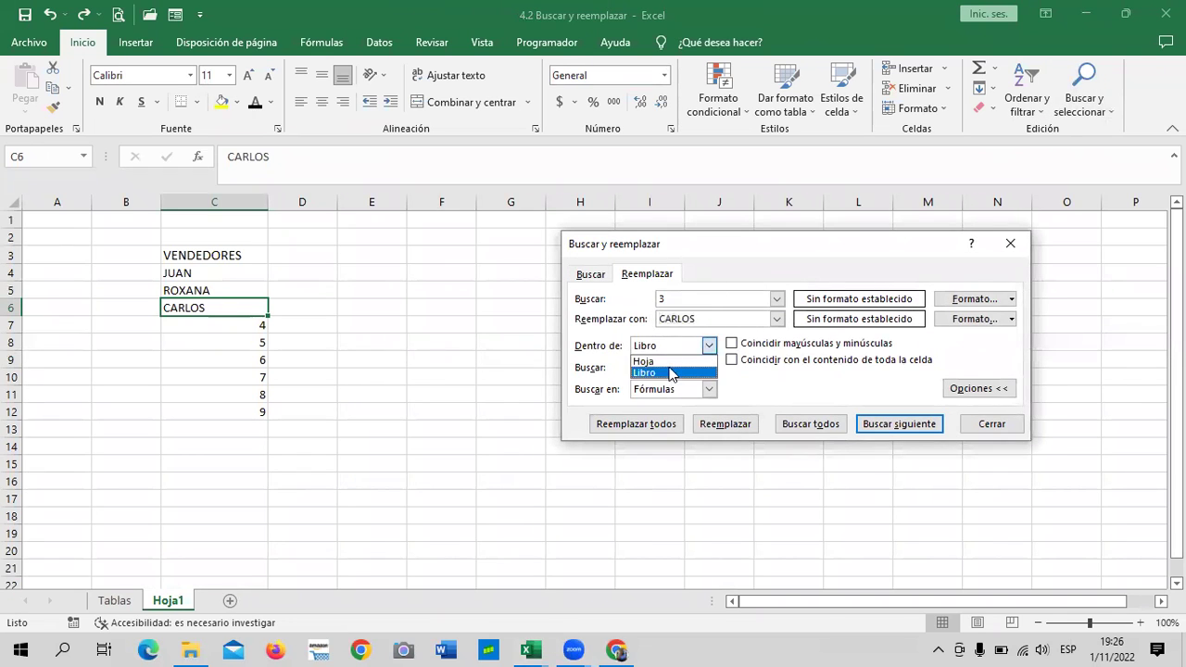
pyautogui.click(658, 362)
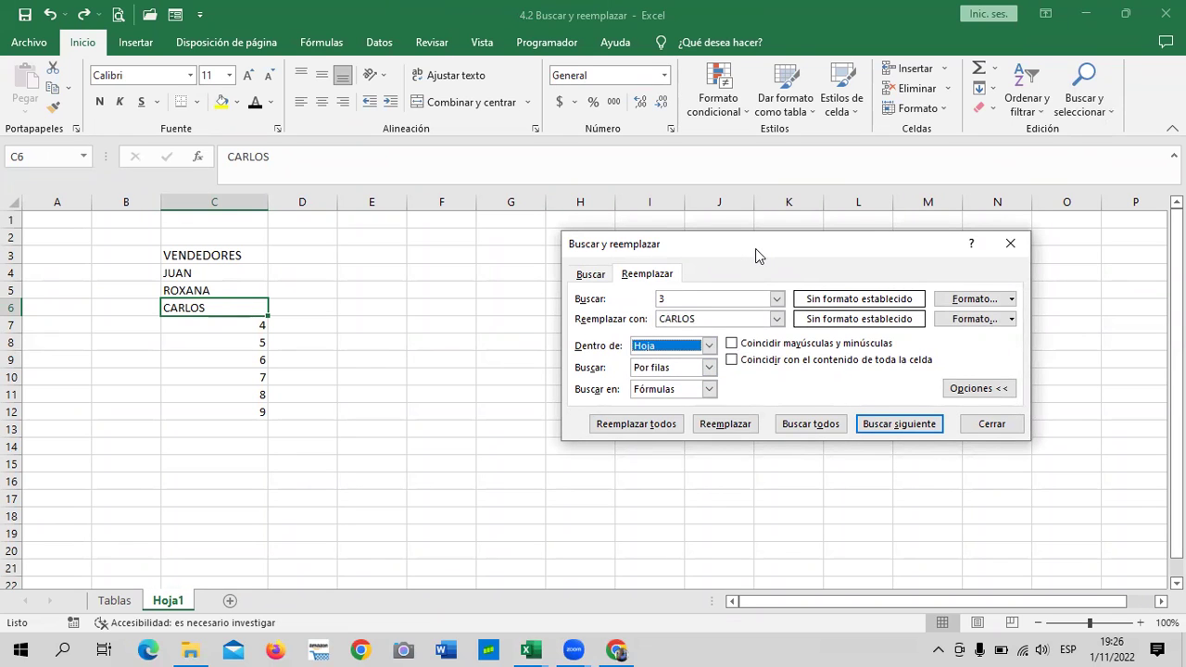
pyautogui.moveTo(762, 254); pyautogui.dragTo(653, 234)
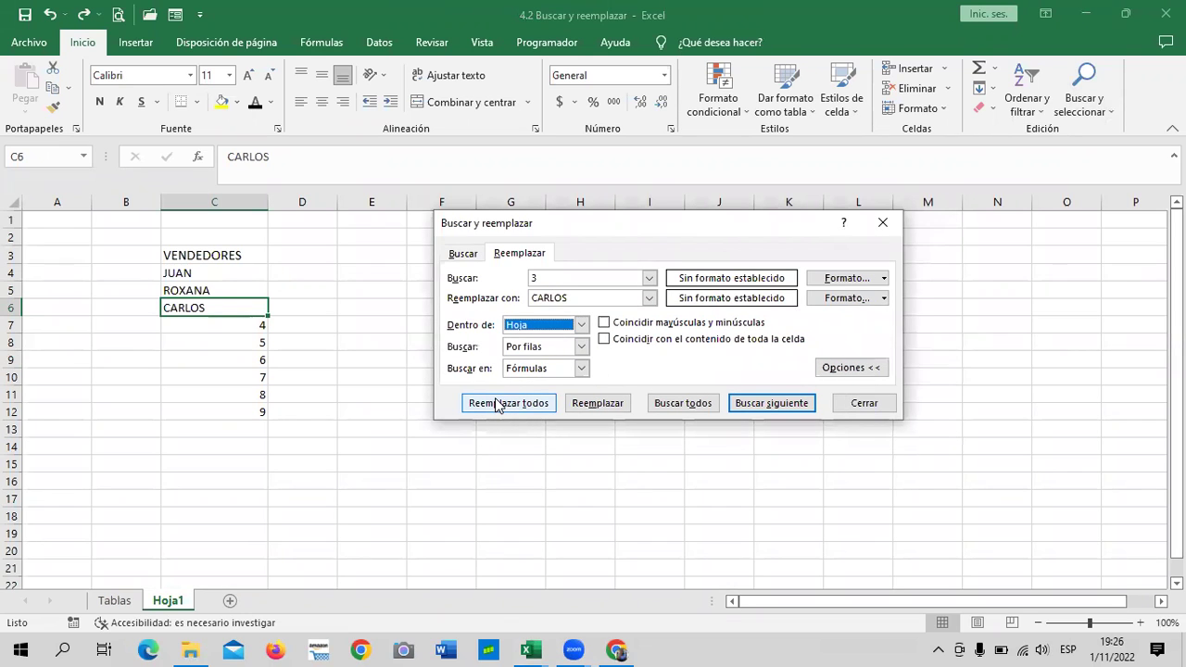
pyautogui.click(871, 404)
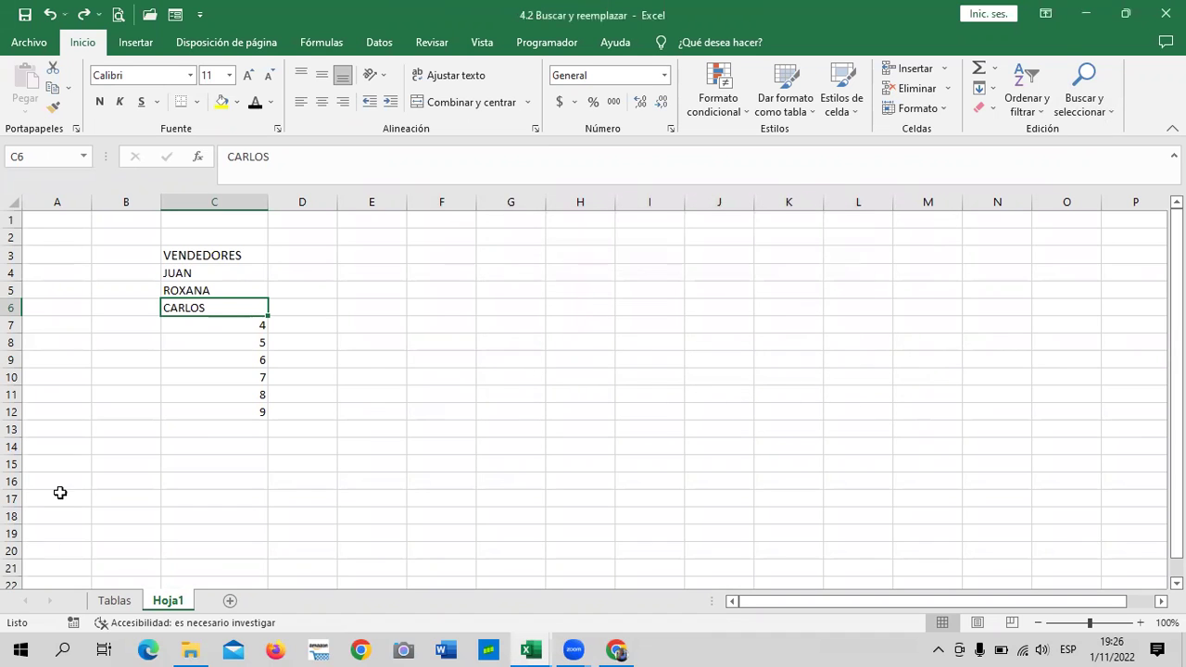
# - Bring the Tabla workbook forward on its Filtros sheet, with cell C19 selected in the sales list
pyautogui.moveTo(539, 641)
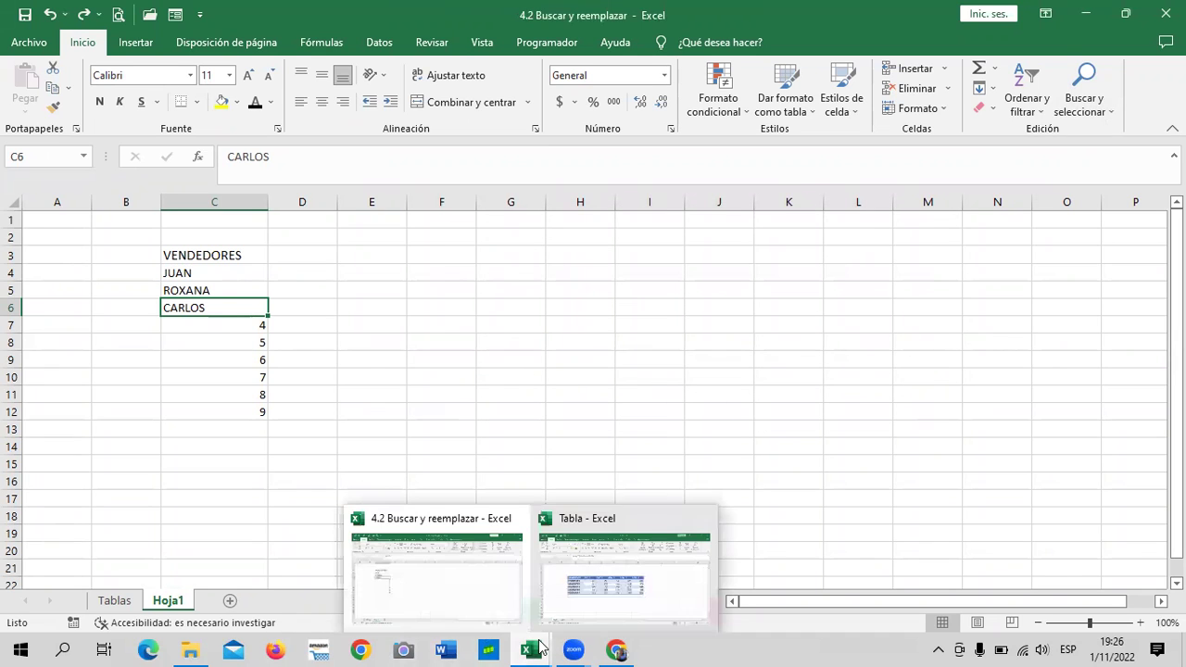
pyautogui.click(678, 596)
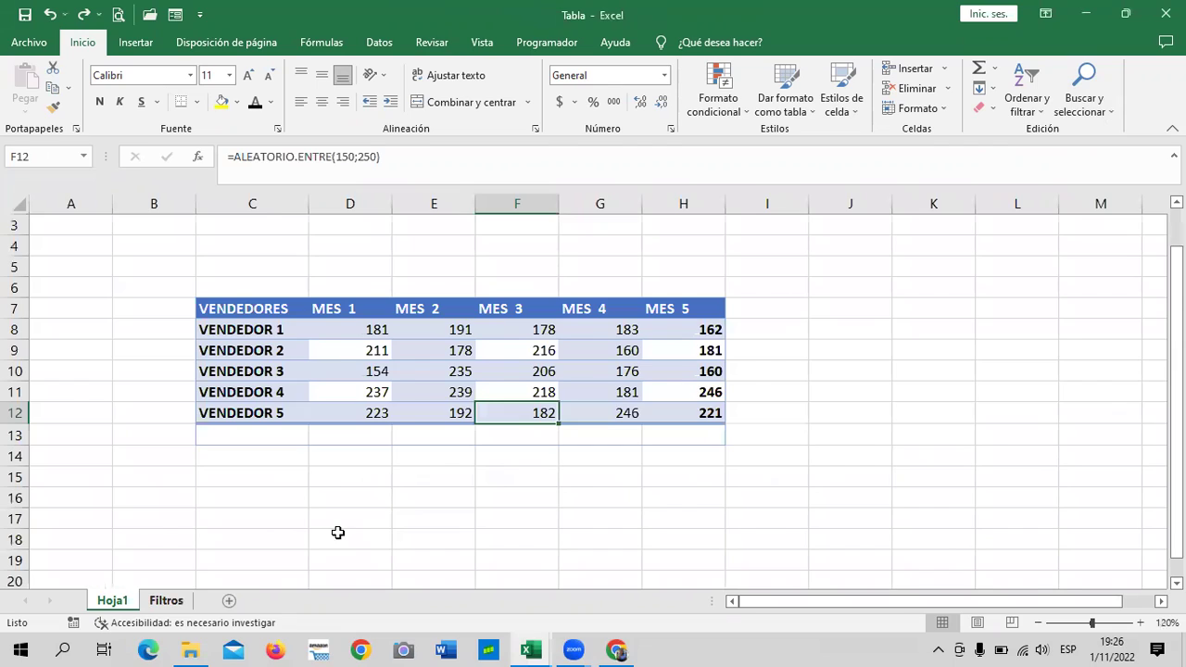
pyautogui.hotkey('ctrl', 'pagedown')
pyautogui.click(464, 393)
pyautogui.scroll(3, 463, 399)
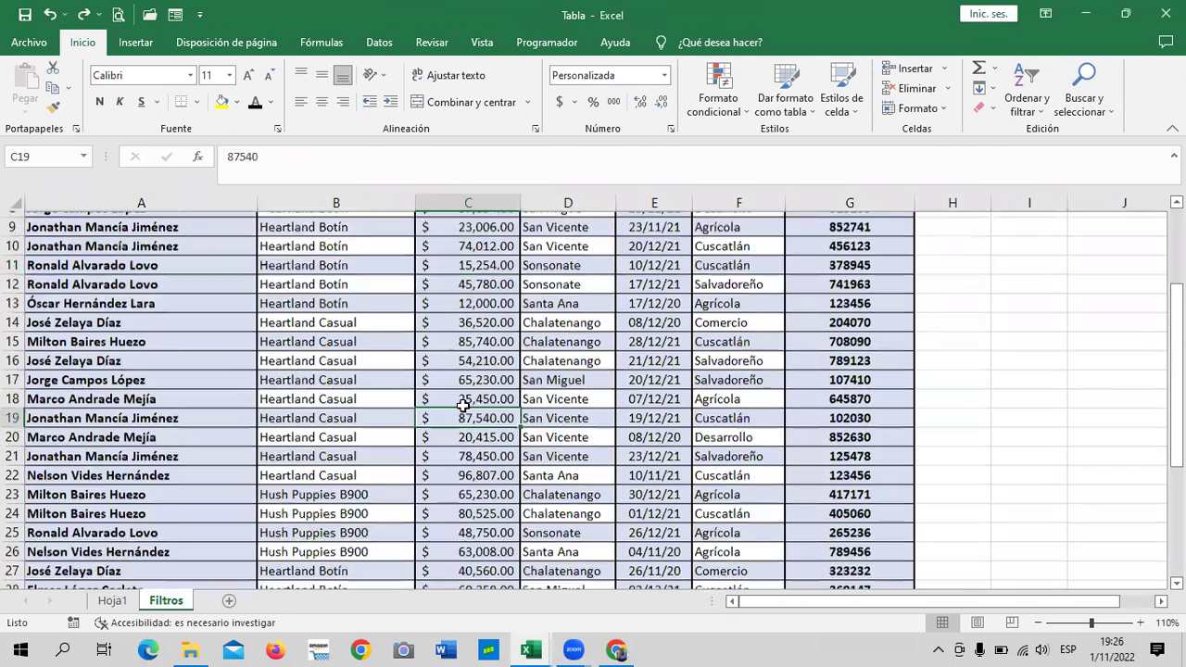
pyautogui.scroll(-1, 464, 407)
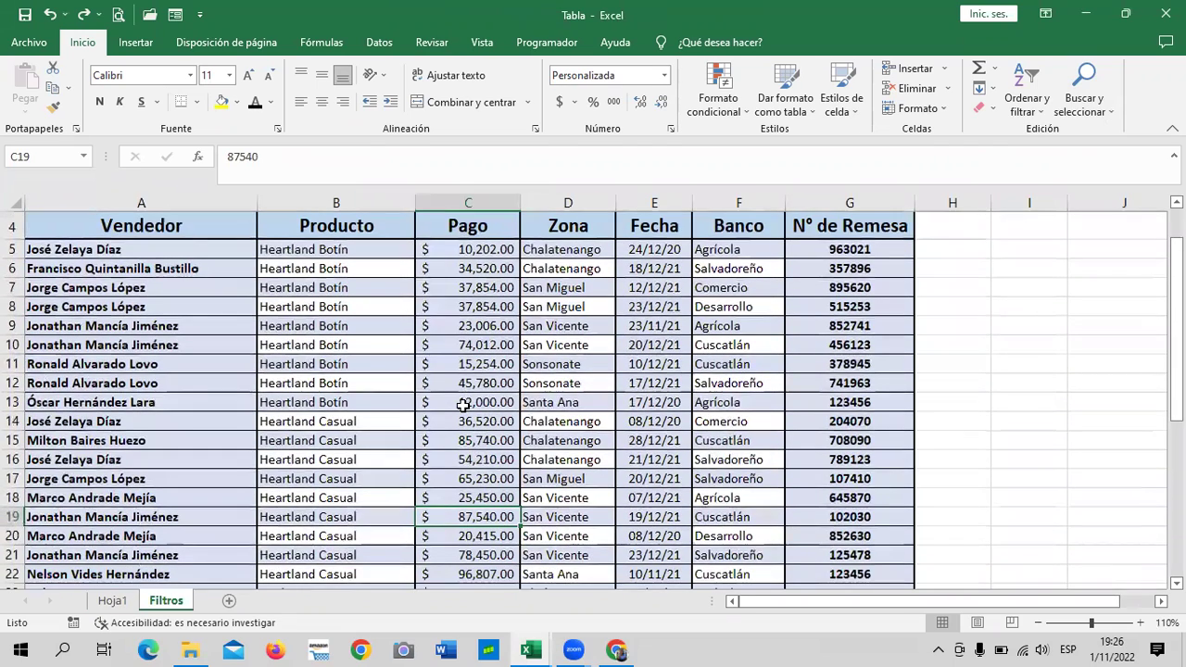
pyautogui.scroll(-2, 463, 403)
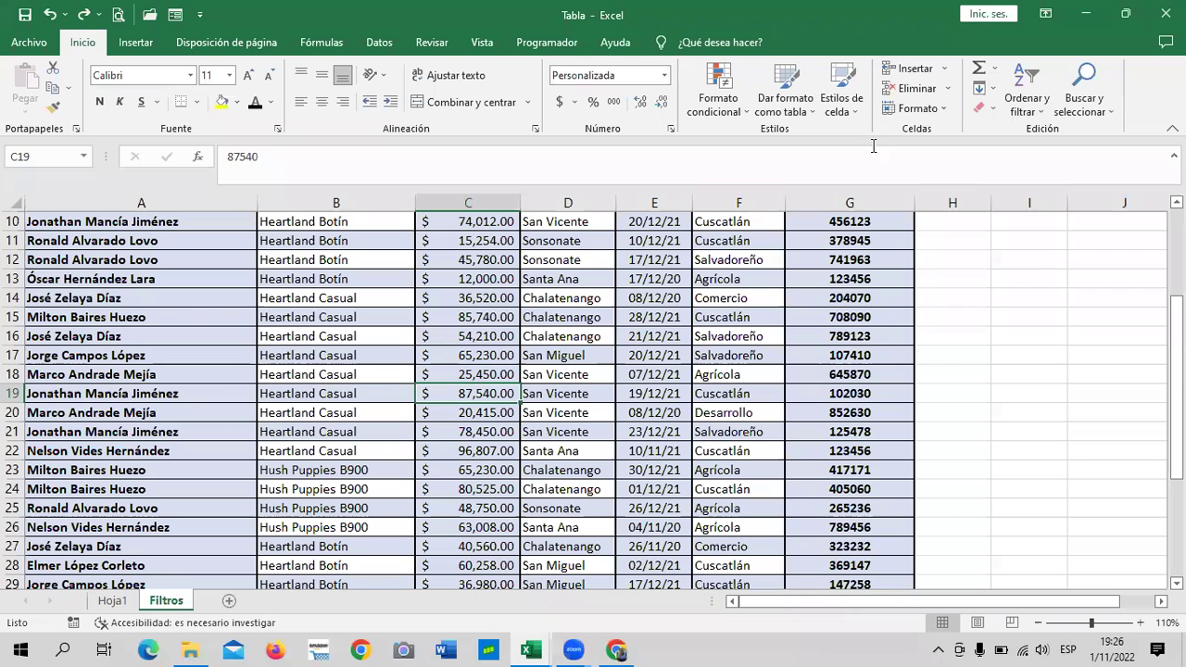
# - Open Buscar y reemplazar and clear the old '3' search and 'CARLOS' replacement values
pyautogui.click(1109, 110)
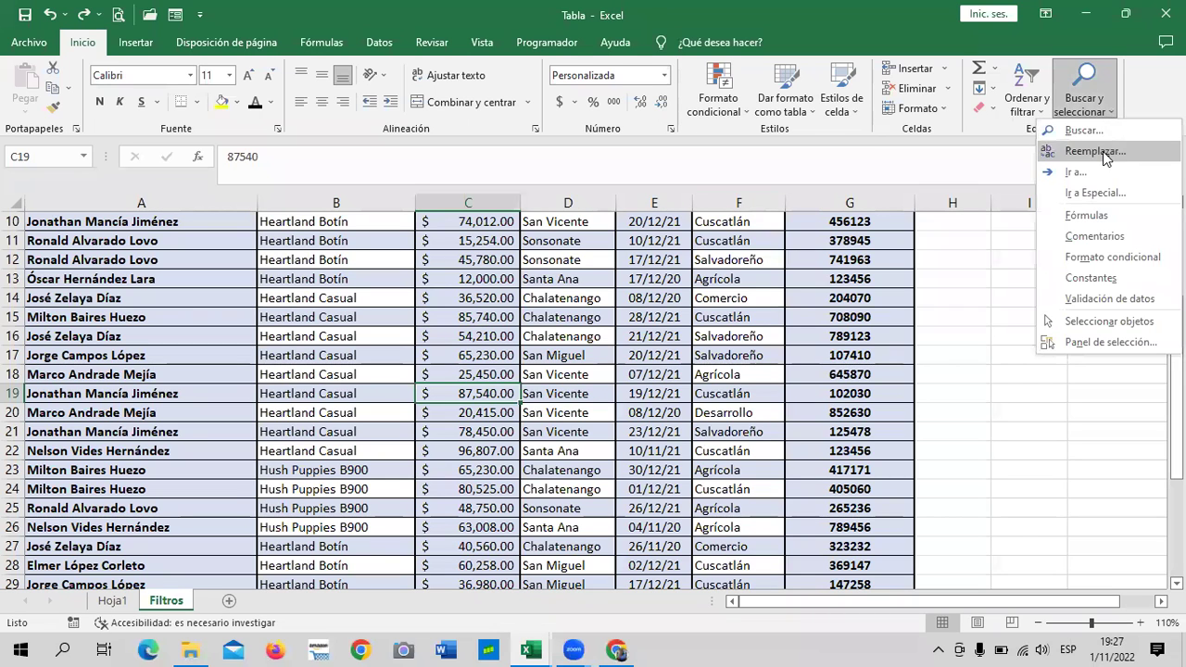
pyautogui.click(1108, 156)
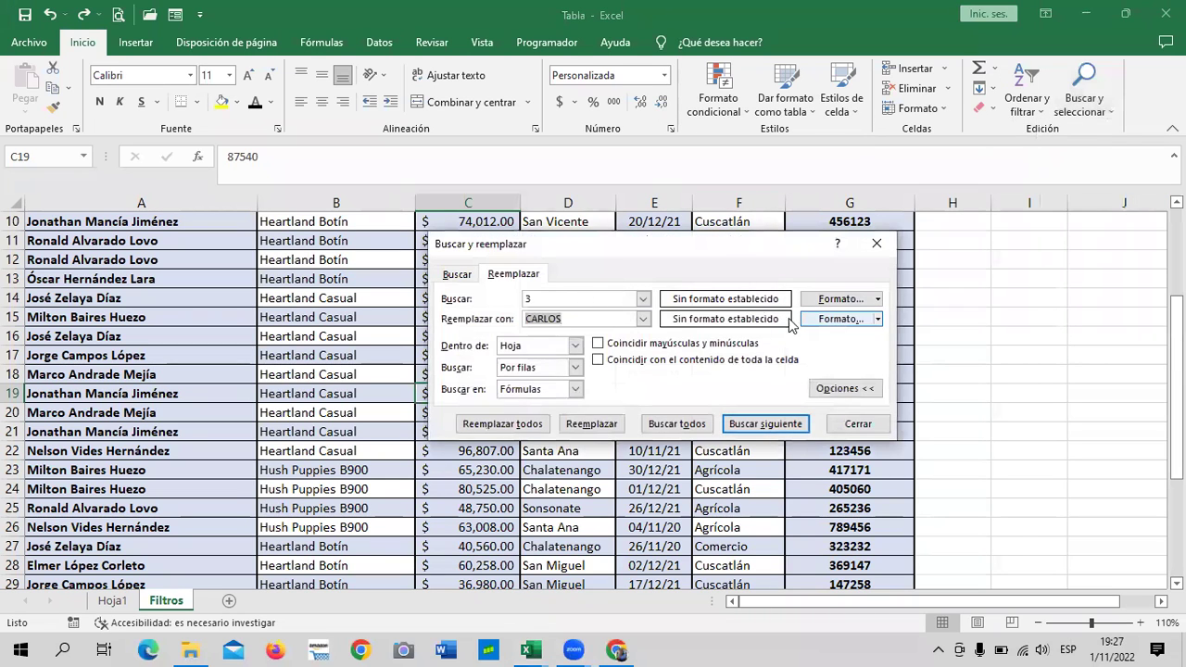
pyautogui.press('BackSpace')
pyautogui.click(590, 303)
pyautogui.press('BackSpace')
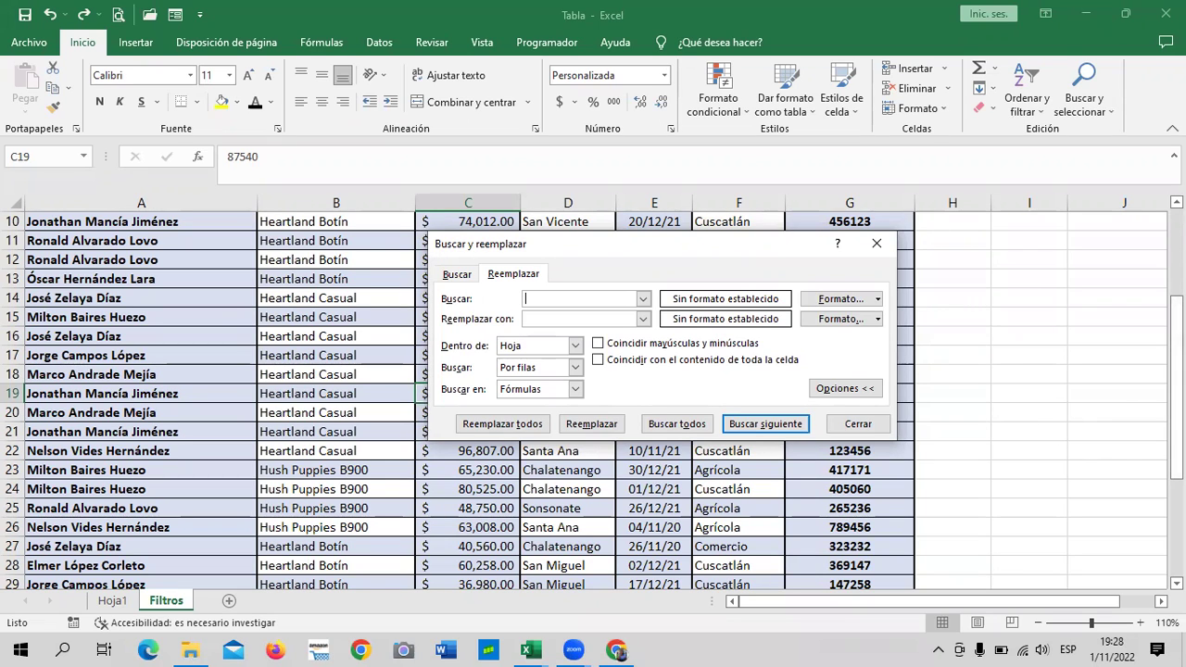
# - Move the Find and Replace window aside and scroll through the seller list
pyautogui.moveTo(660, 244); pyautogui.dragTo(713, 243)
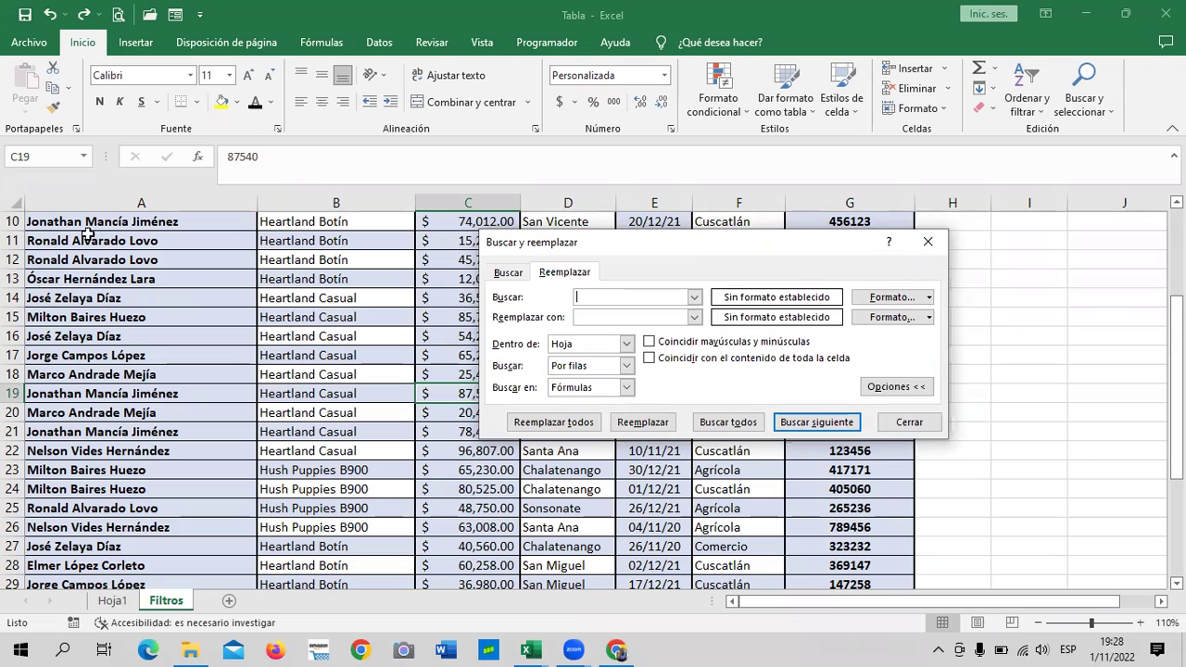
pyautogui.scroll(-1, 144, 397)
pyautogui.scroll(-2, 143, 396)
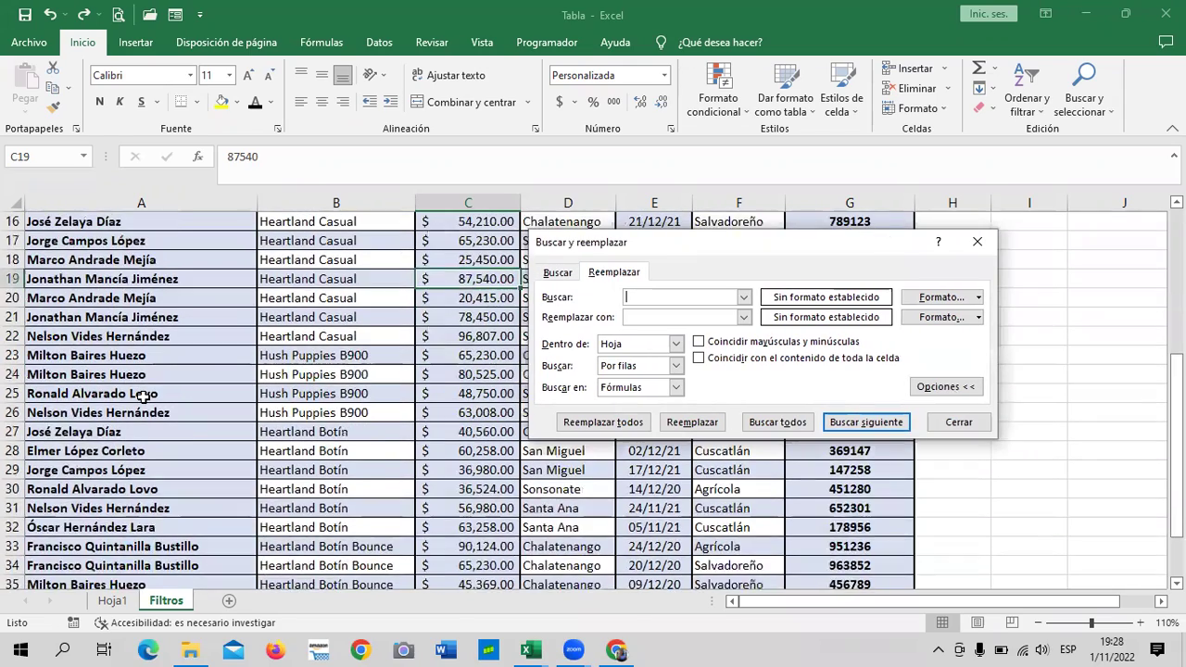
pyautogui.scroll(-2, 143, 397)
pyautogui.scroll(4, 144, 396)
pyautogui.scroll(1, 143, 396)
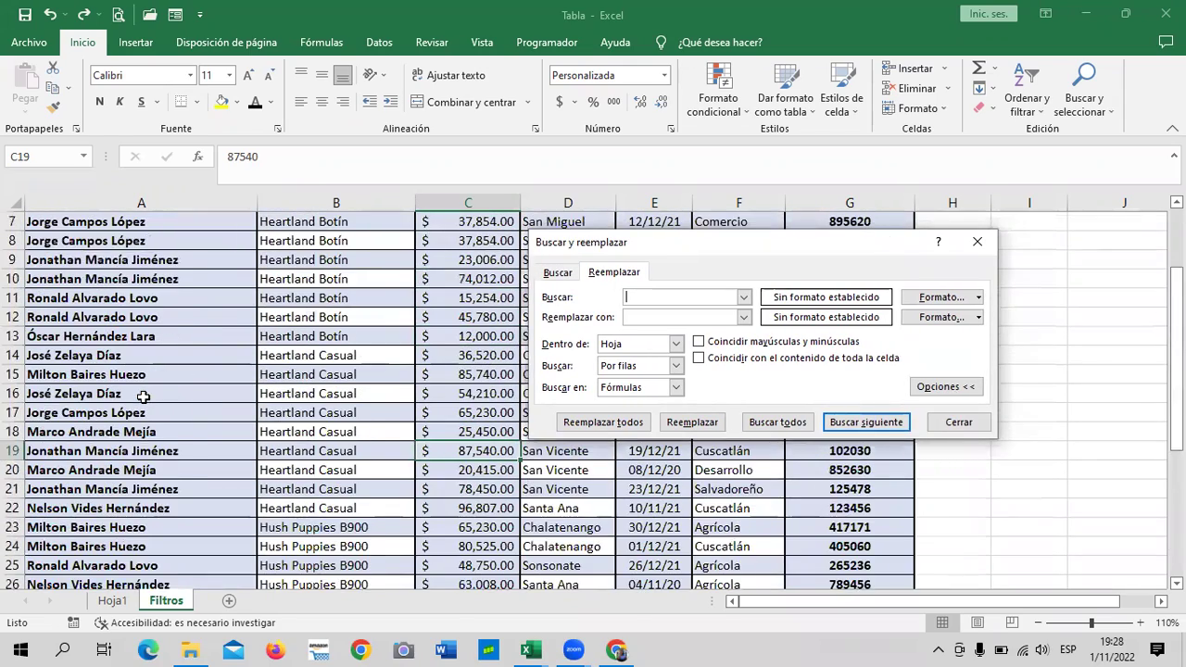
pyautogui.scroll(2, 144, 397)
pyautogui.scroll(-2, 144, 396)
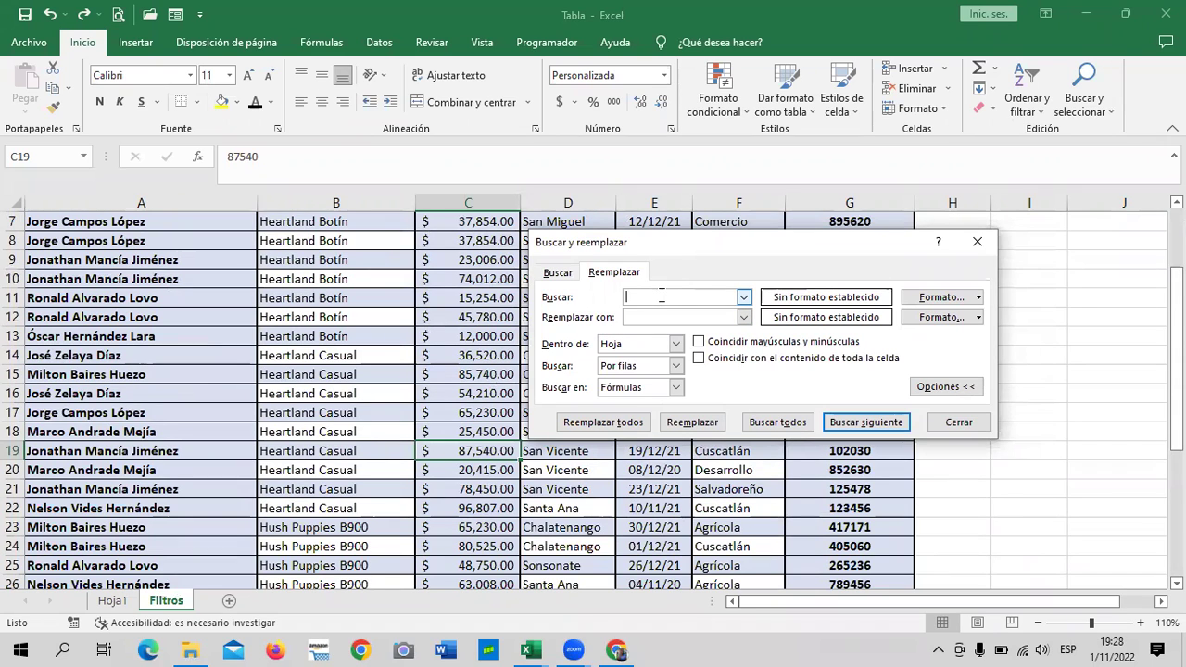
# - Search for Lovo with Cruz as replacement and find the first match in A25
pyautogui.write('l')
pyautogui.write('o')
pyautogui.press('BackSpace')
pyautogui.write('ovo')
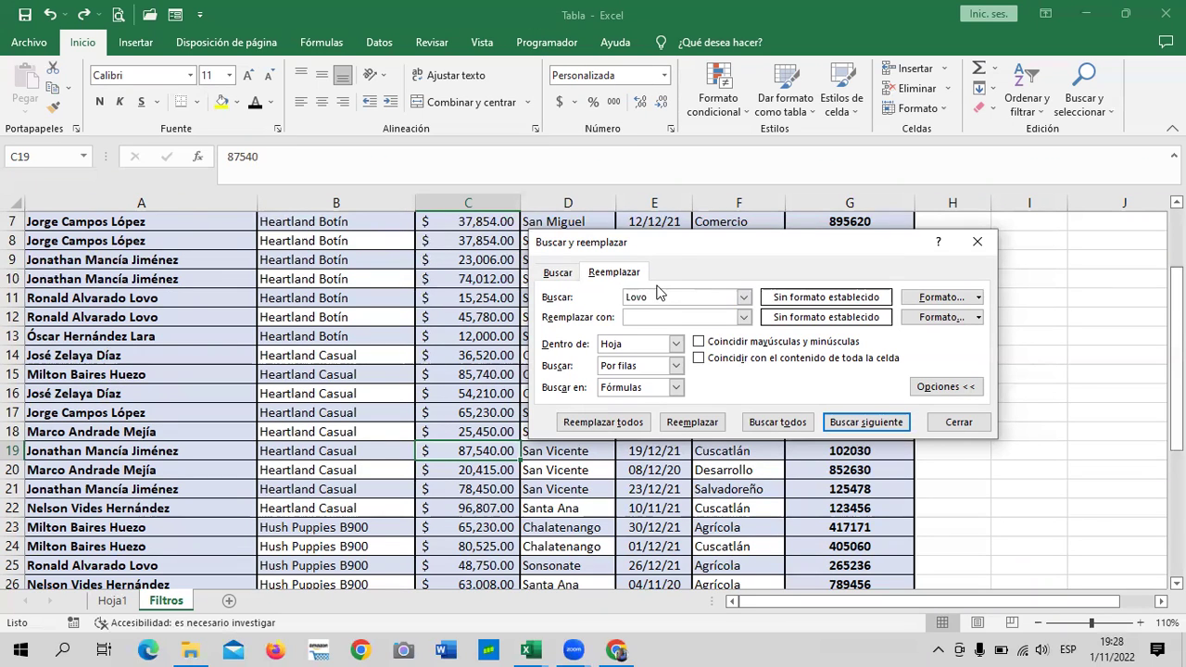
pyautogui.click(660, 317)
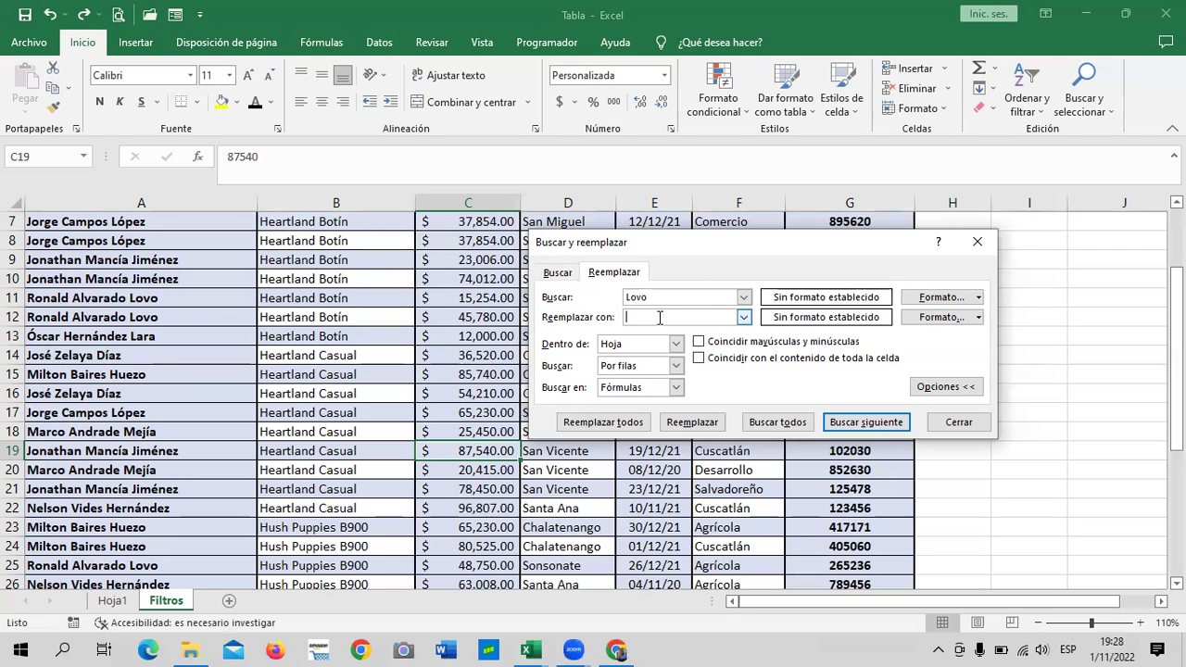
pyautogui.write('Cruz')
pyautogui.click(841, 424)
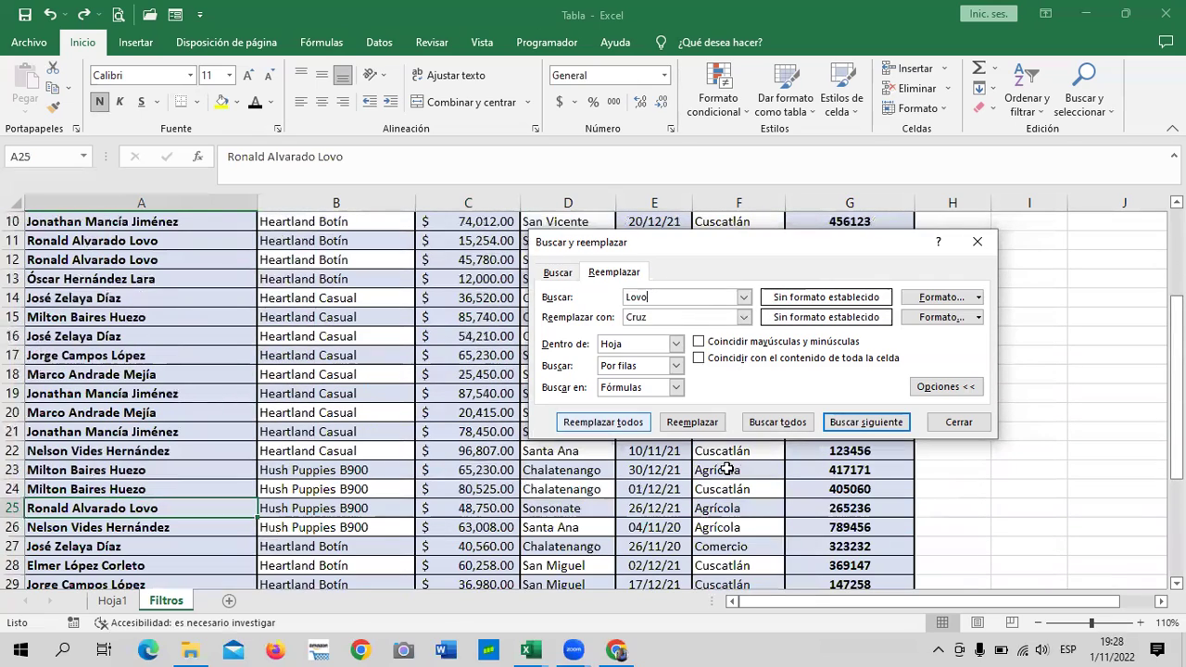
# - Replace Lovo with Cruz in rows 25 and 11 and check the renamed sellers
pyautogui.click(691, 422)
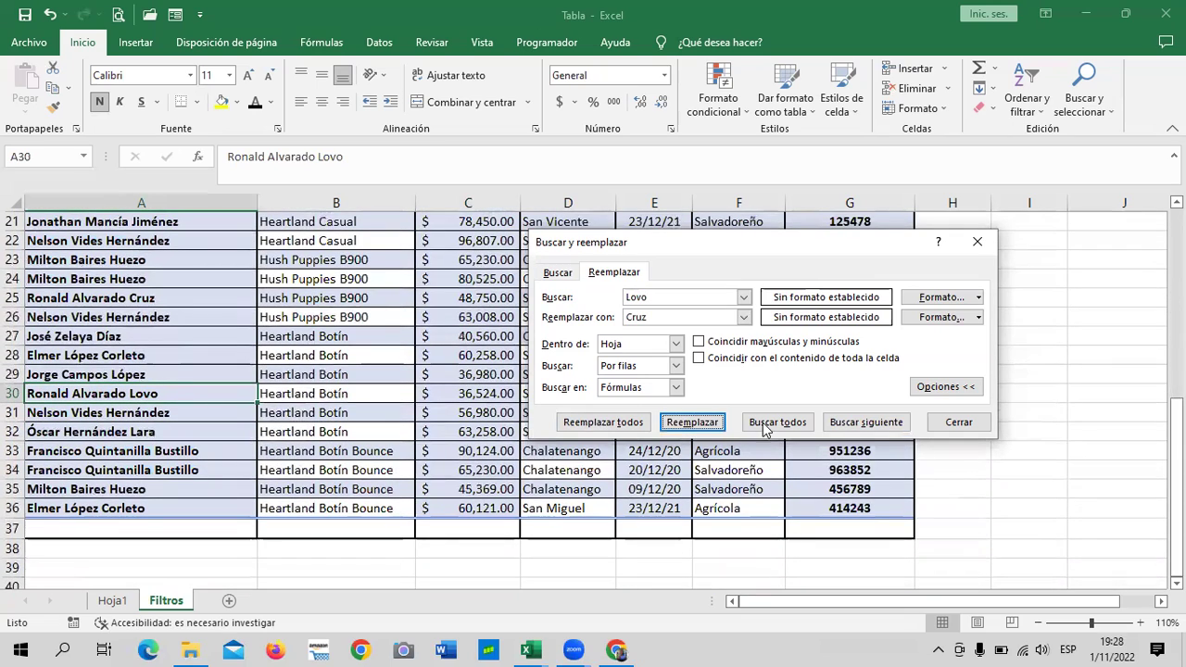
pyautogui.click(869, 424)
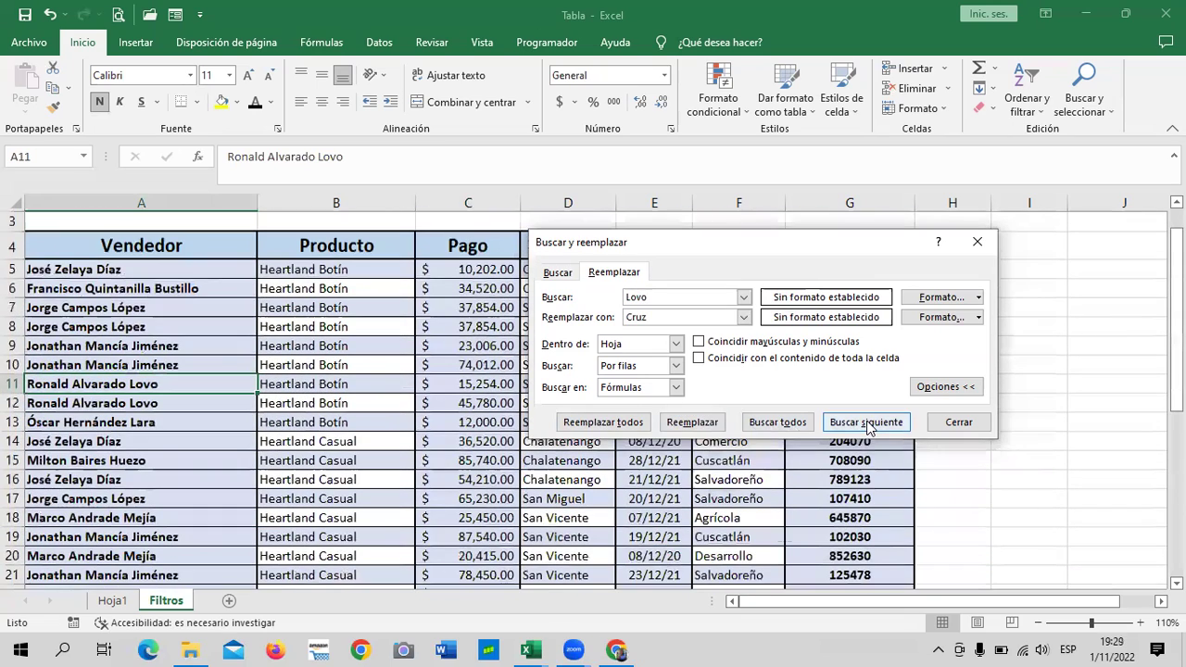
pyautogui.click(693, 424)
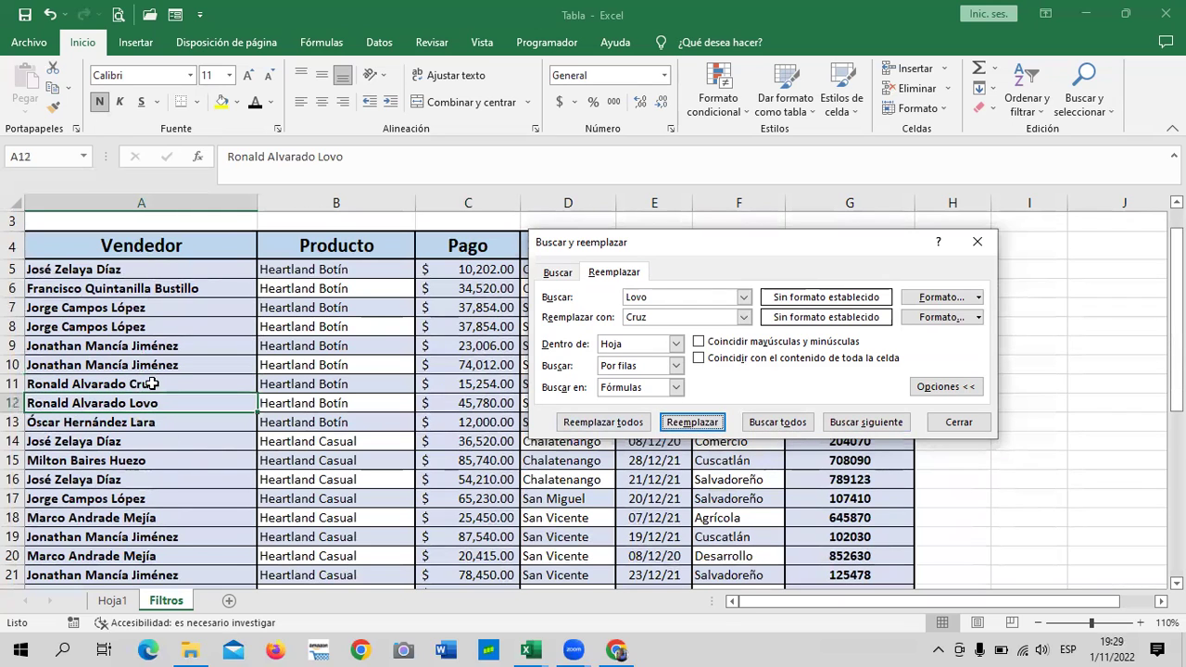
pyautogui.click(173, 385)
pyautogui.click(173, 385)
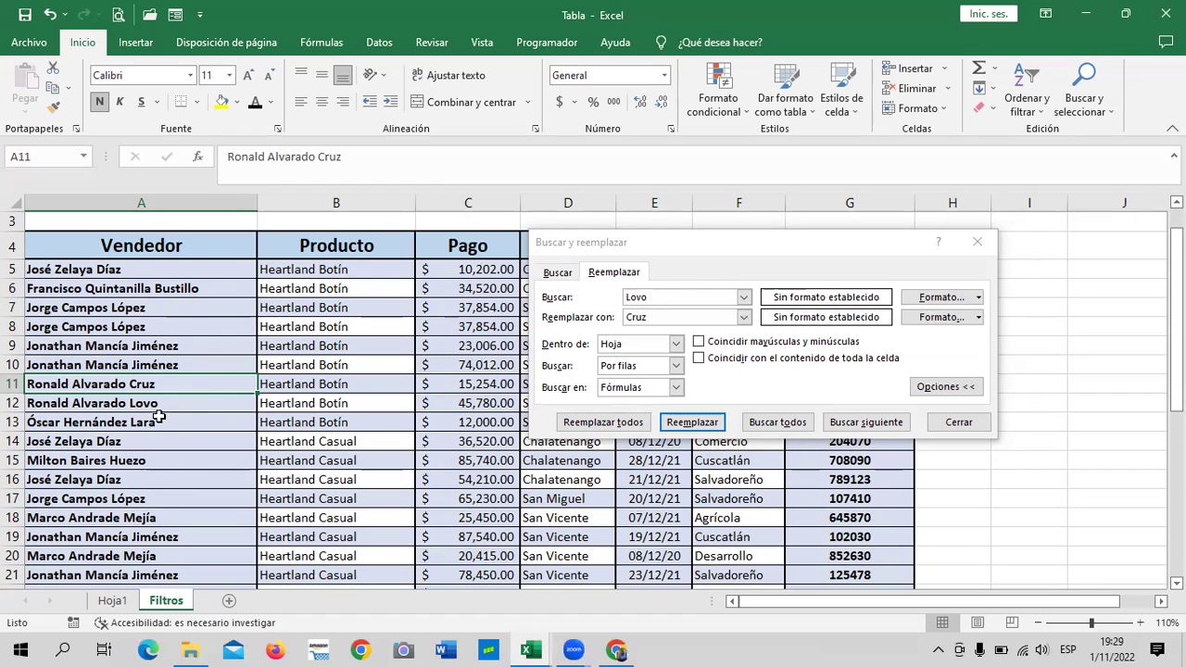
pyautogui.scroll(-4, 179, 476)
pyautogui.scroll(-3, 179, 476)
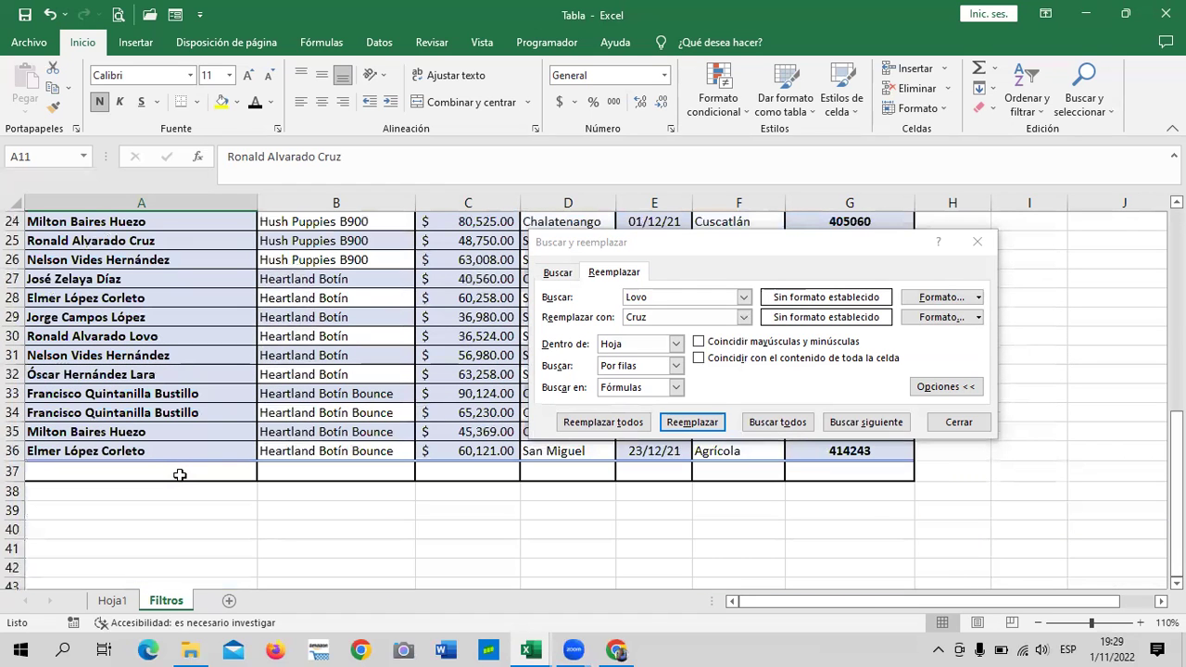
pyautogui.click(159, 335)
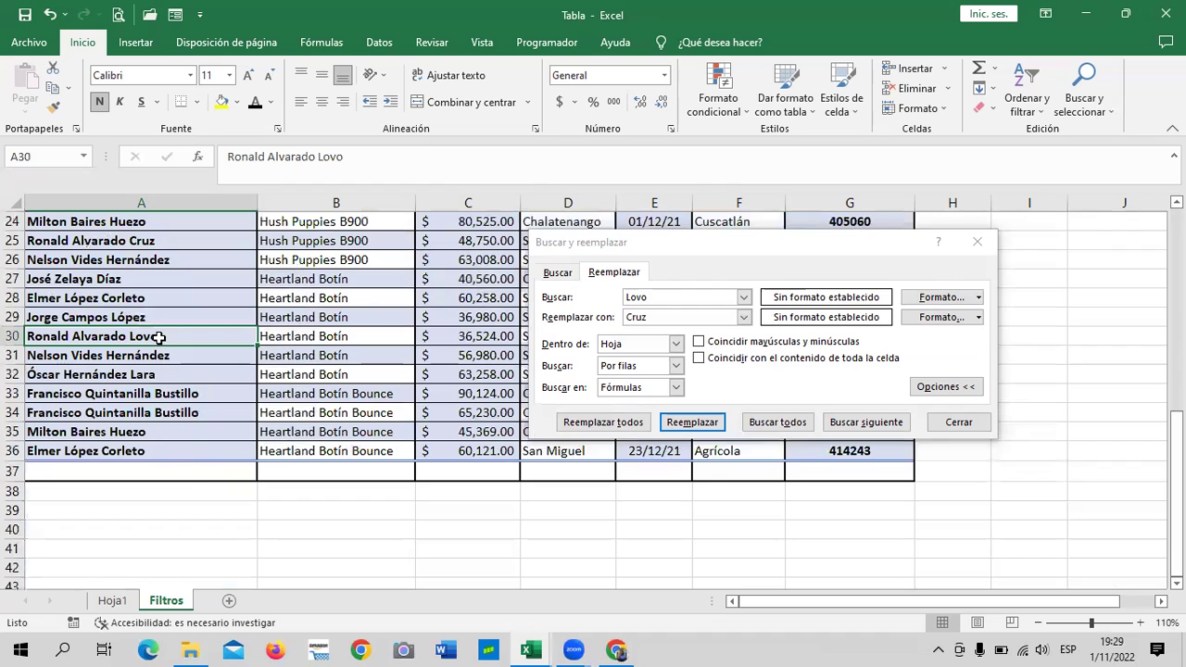
pyautogui.scroll(3, 160, 363)
pyautogui.click(83, 413)
pyautogui.scroll(2, 82, 412)
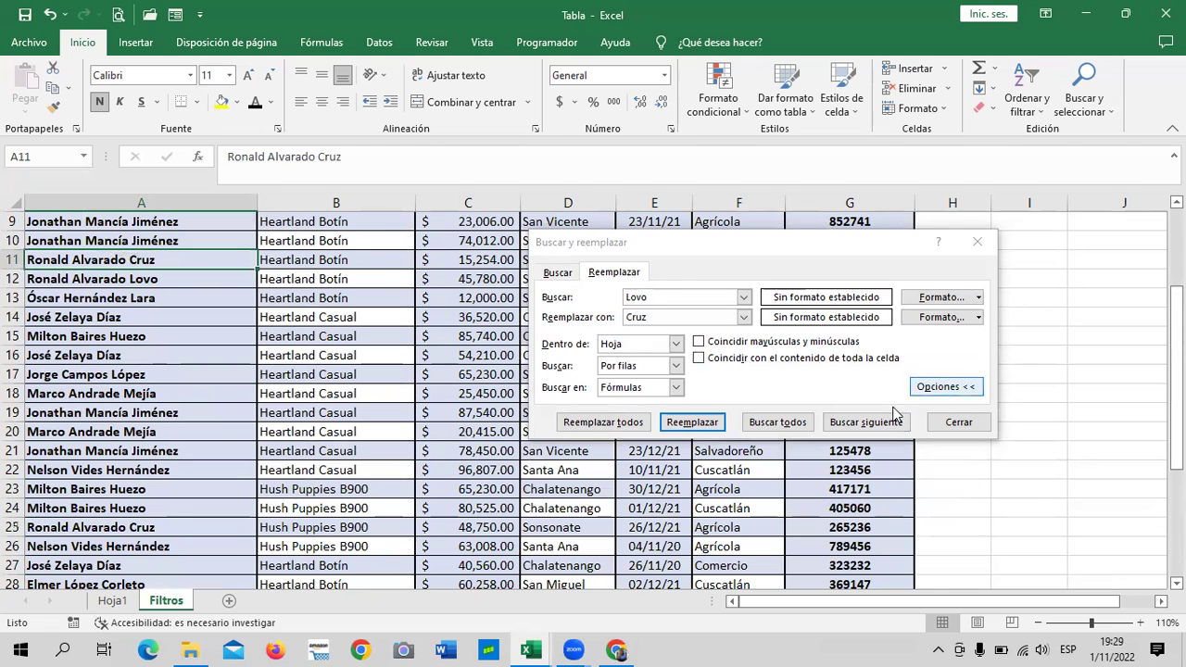
# - Replace the remaining Lovo matches in rows 12 and 30, confirming none remain
pyautogui.click(864, 423)
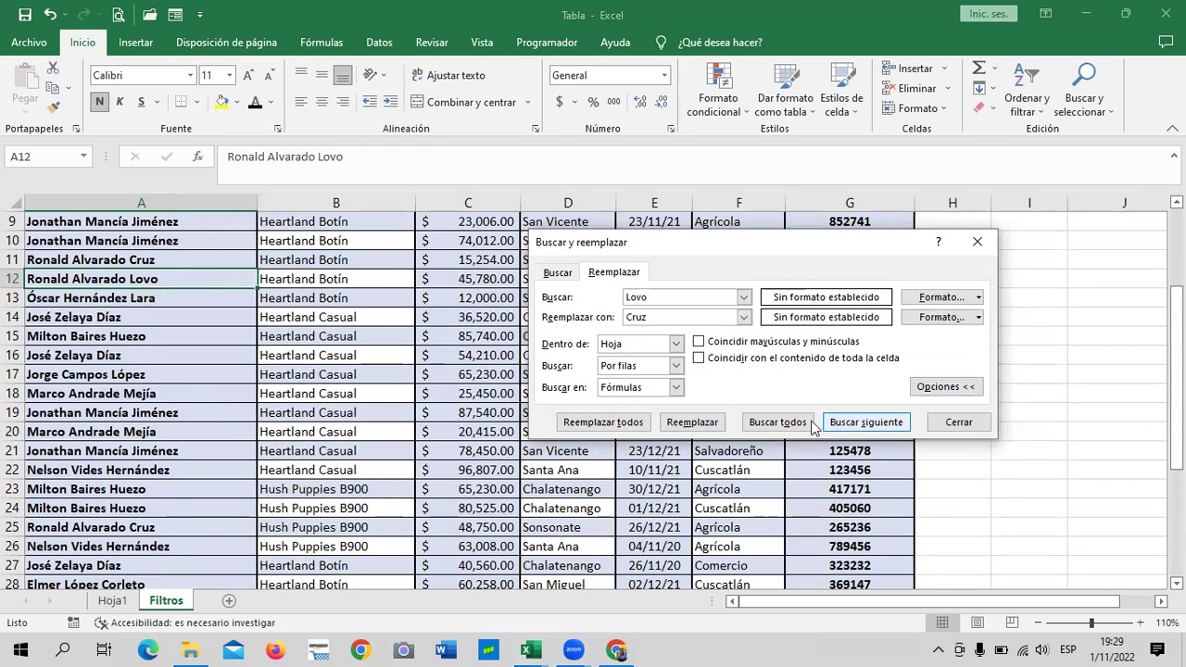
pyautogui.click(690, 423)
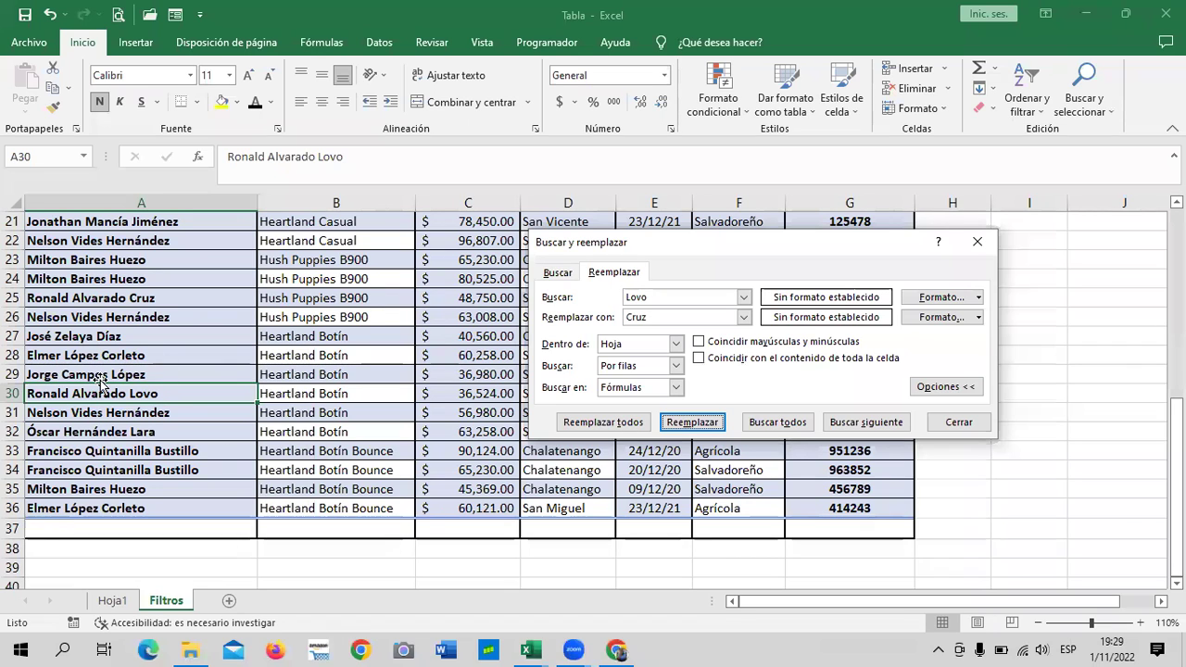
pyautogui.click(681, 424)
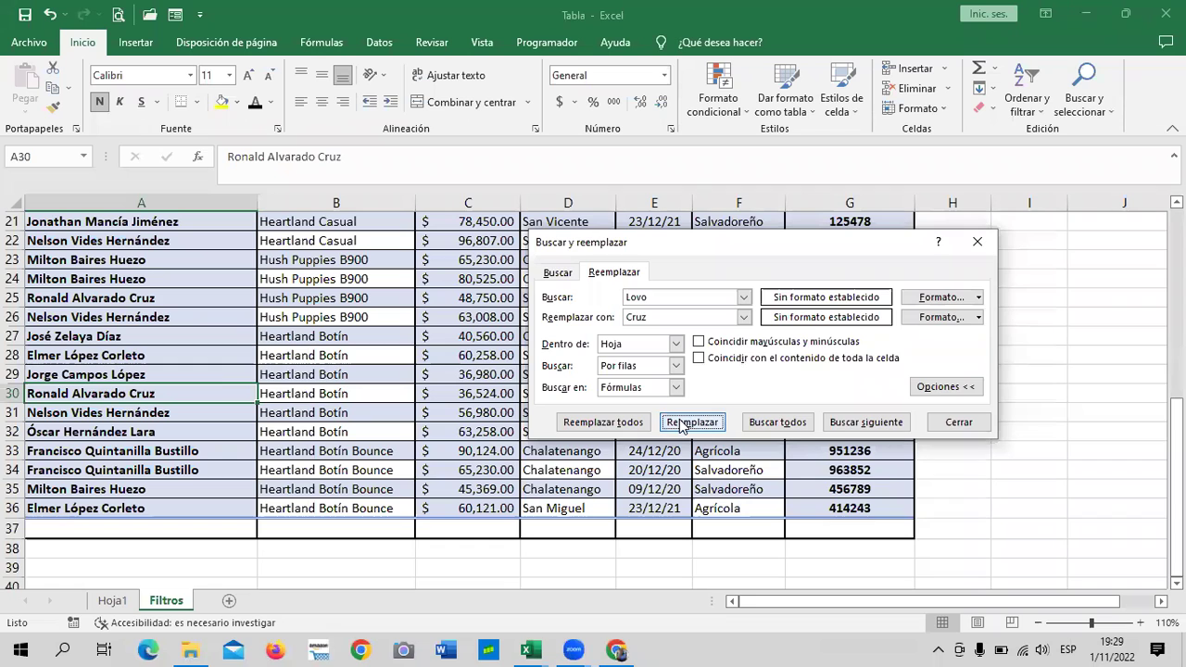
pyautogui.click(846, 422)
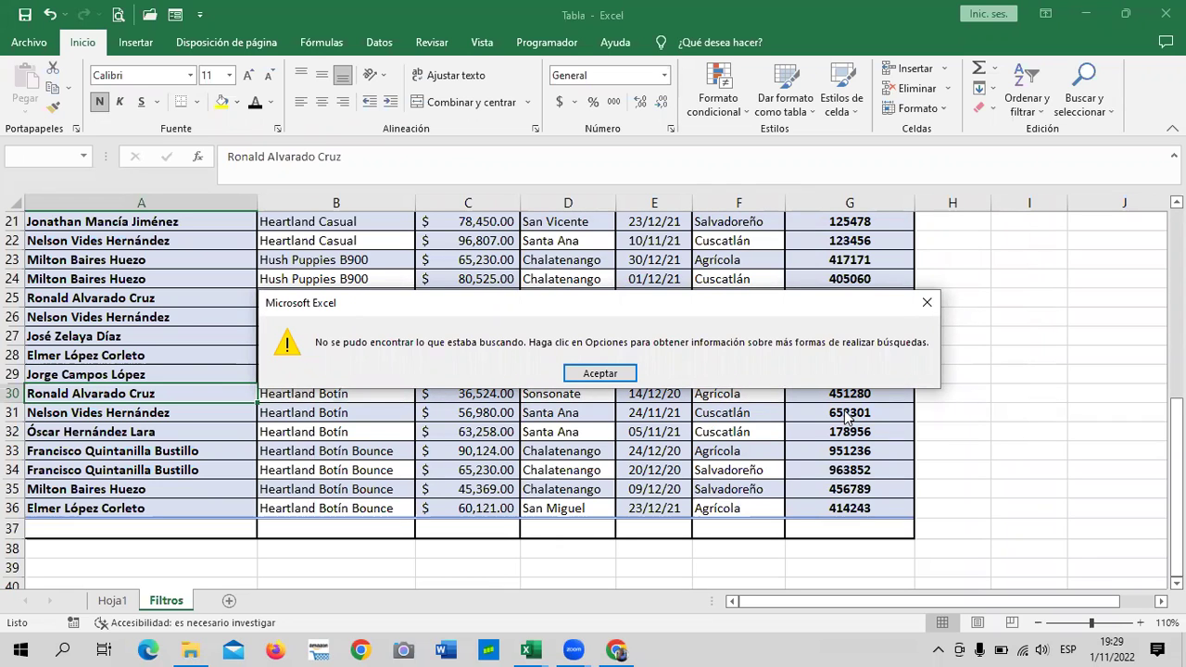
# - Dismiss the not-found message, enable Match case and Match entire cell contents, then close
pyautogui.click(605, 374)
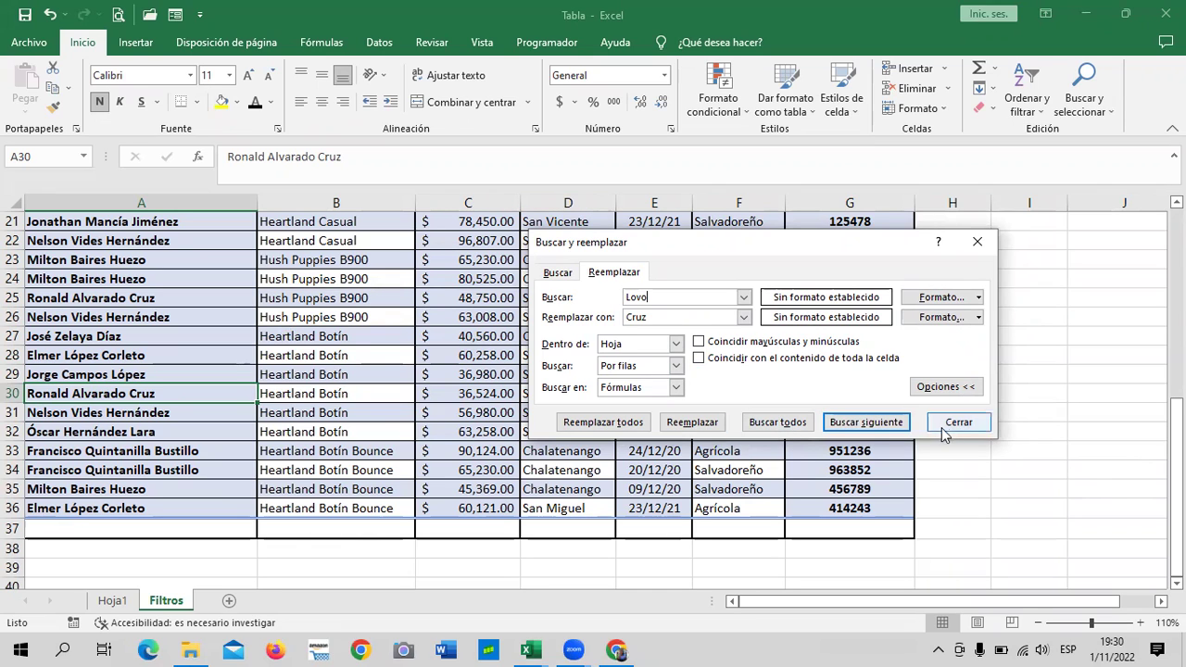
pyautogui.click(971, 389)
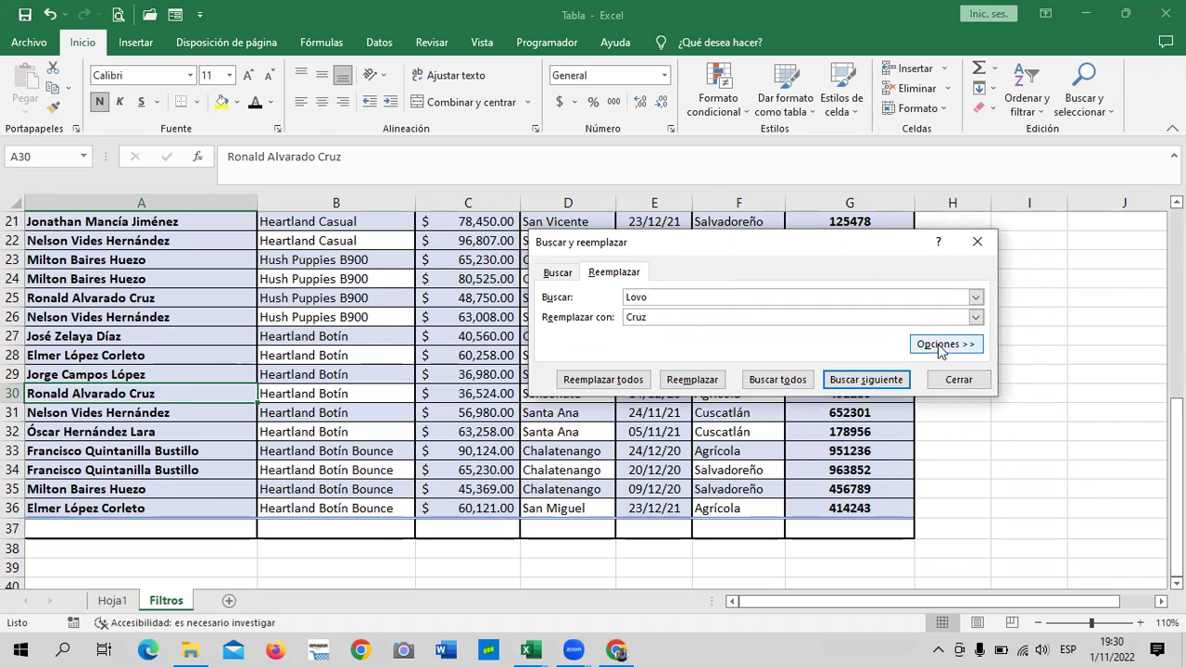
pyautogui.click(964, 345)
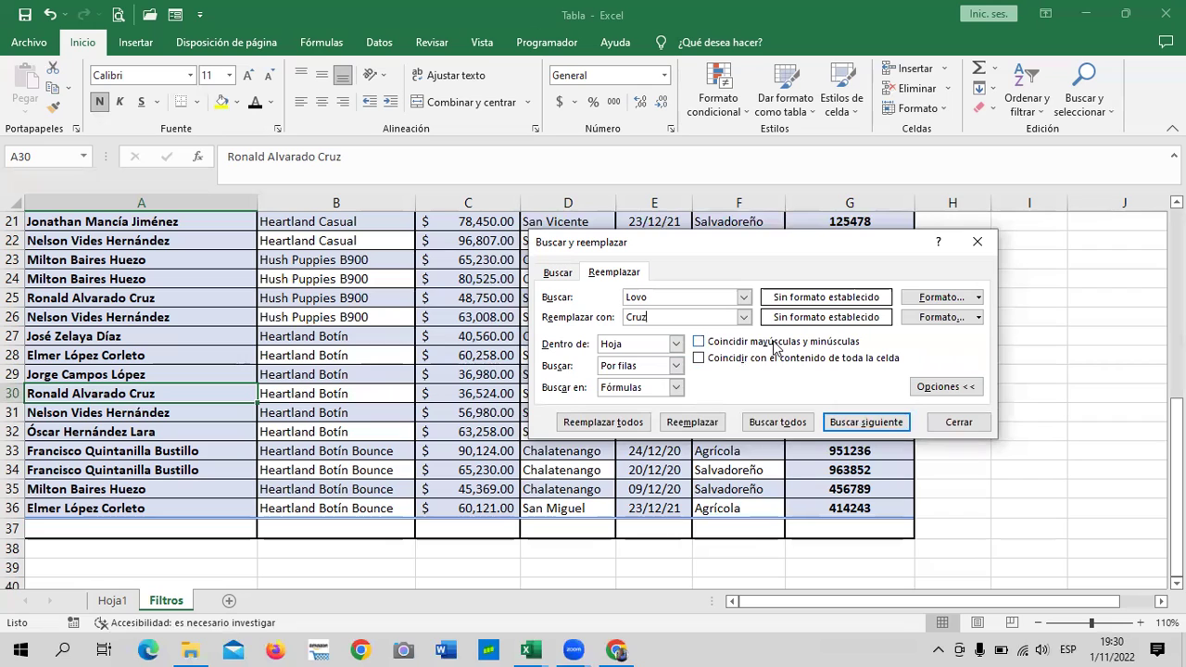
pyautogui.click(702, 344)
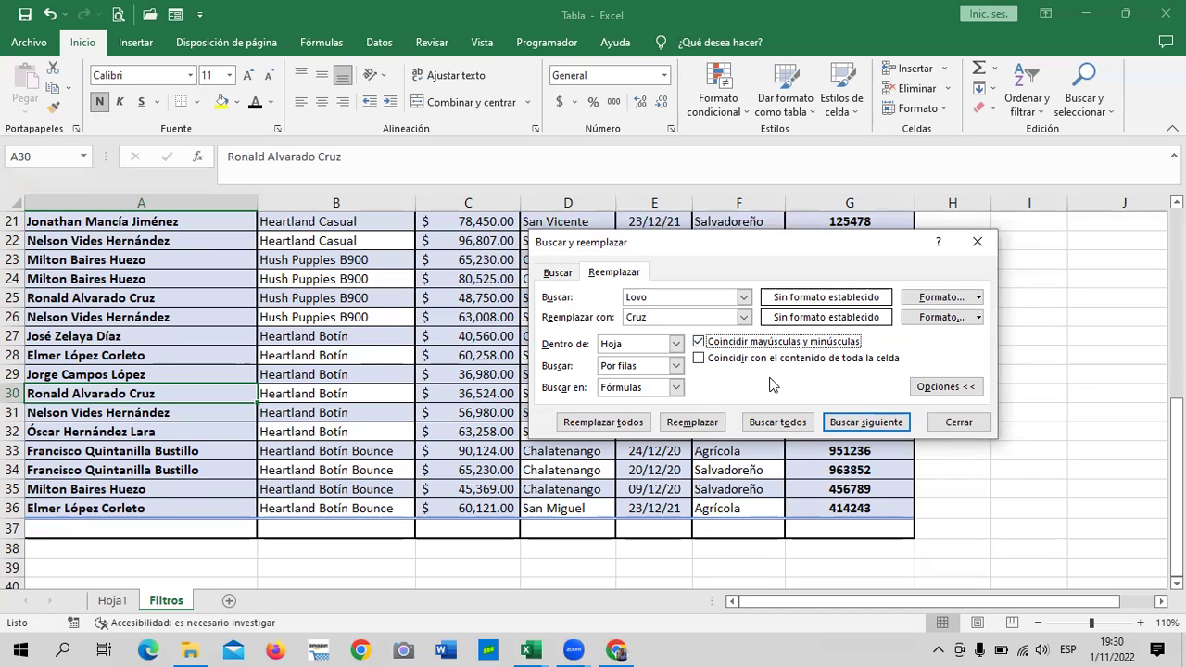
pyautogui.click(701, 360)
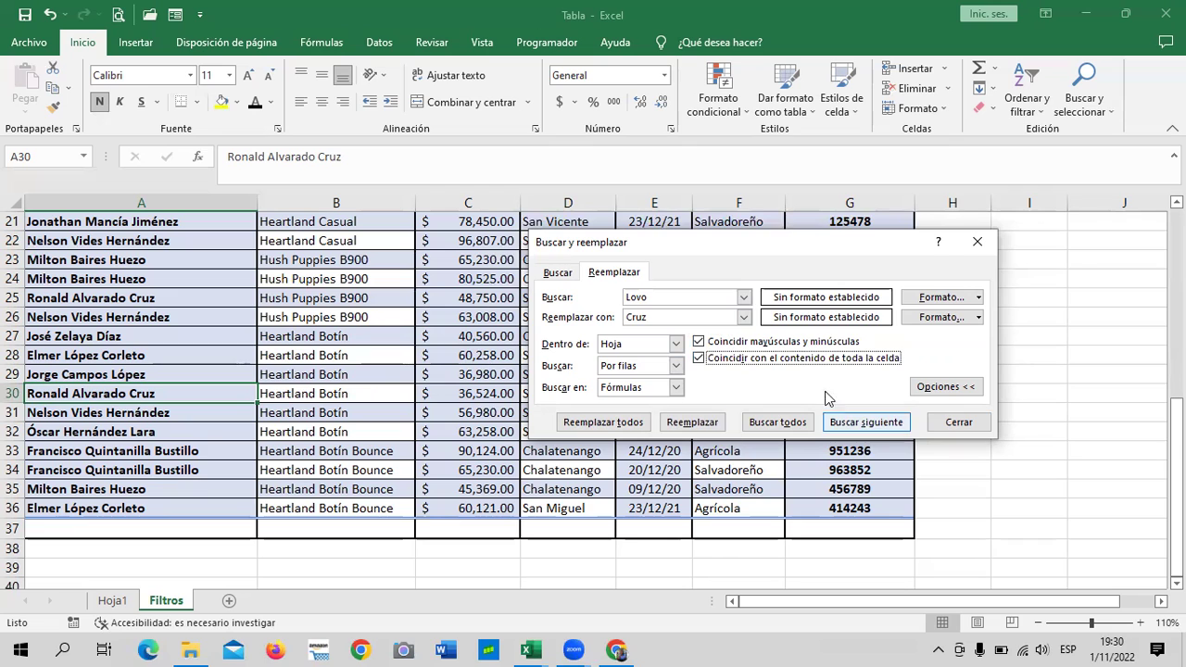
pyautogui.click(958, 423)
# - Scroll through the sales table reviewing the Cruz sellers, then open Buscar y seleccionar
pyautogui.click(1027, 374)
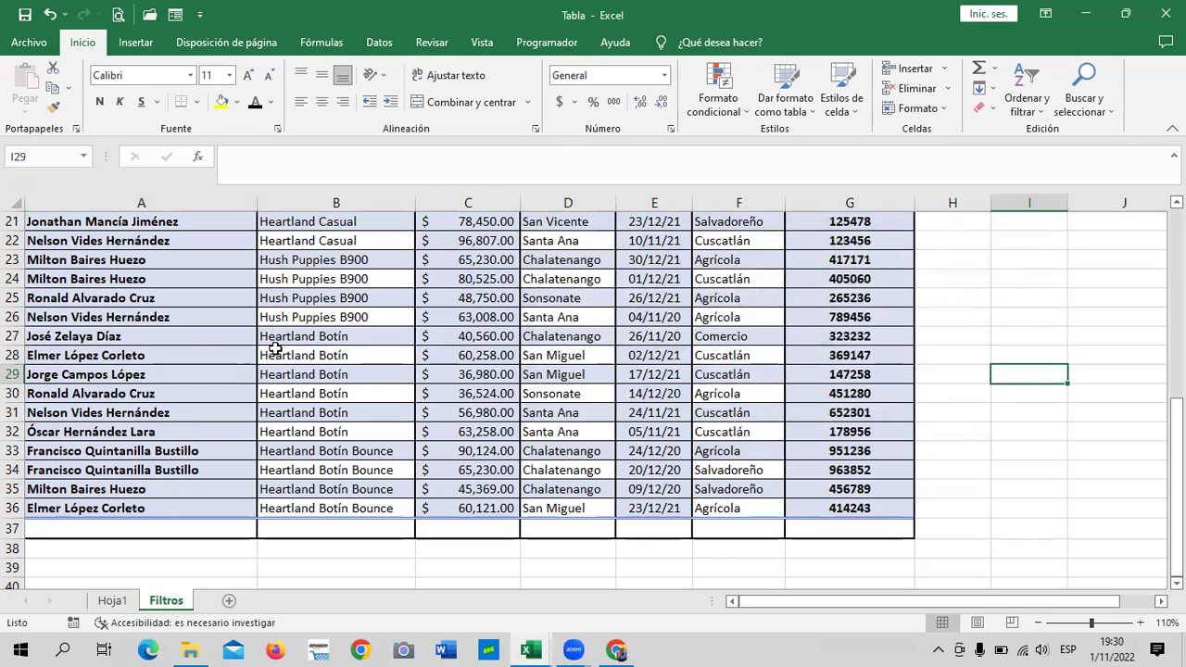
pyautogui.scroll(4, 235, 376)
pyautogui.scroll(2, 235, 375)
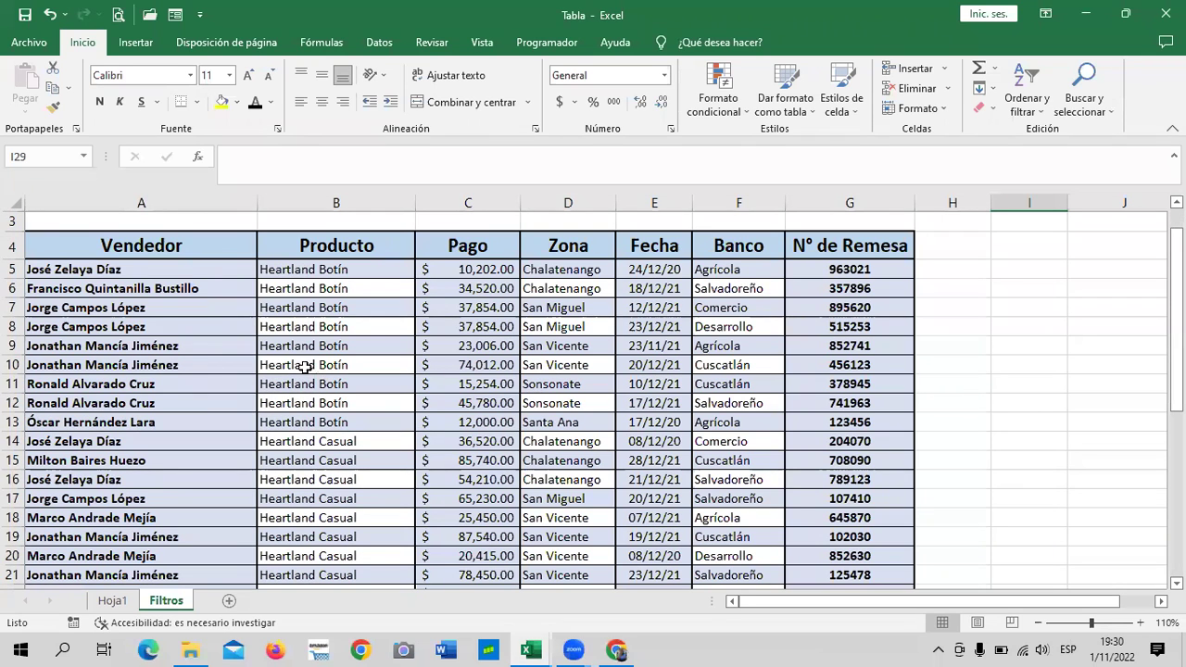
pyautogui.scroll(-2, 148, 412)
pyautogui.scroll(-2, 148, 412)
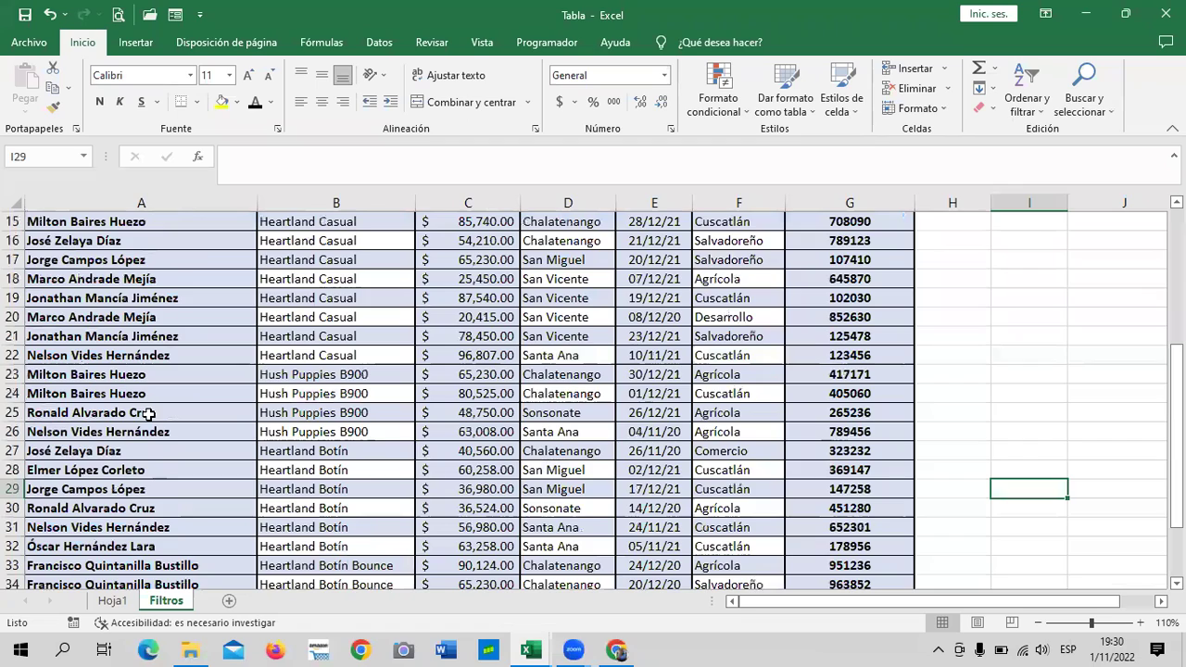
pyautogui.scroll(-2, 155, 431)
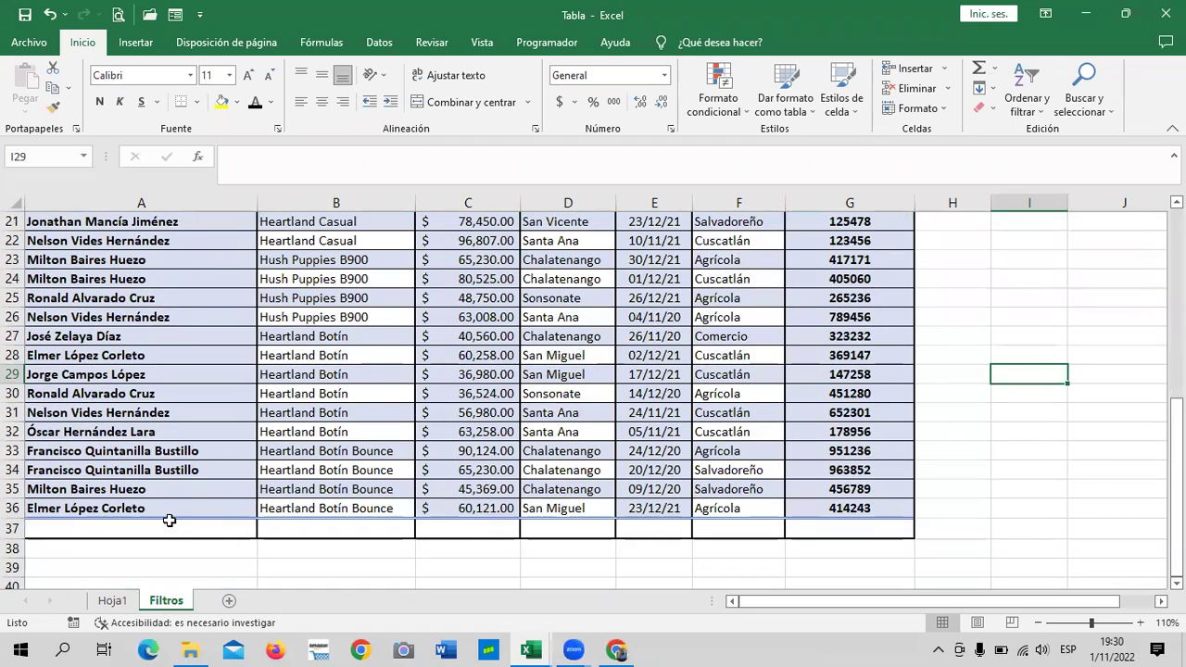
pyautogui.scroll(1, 165, 505)
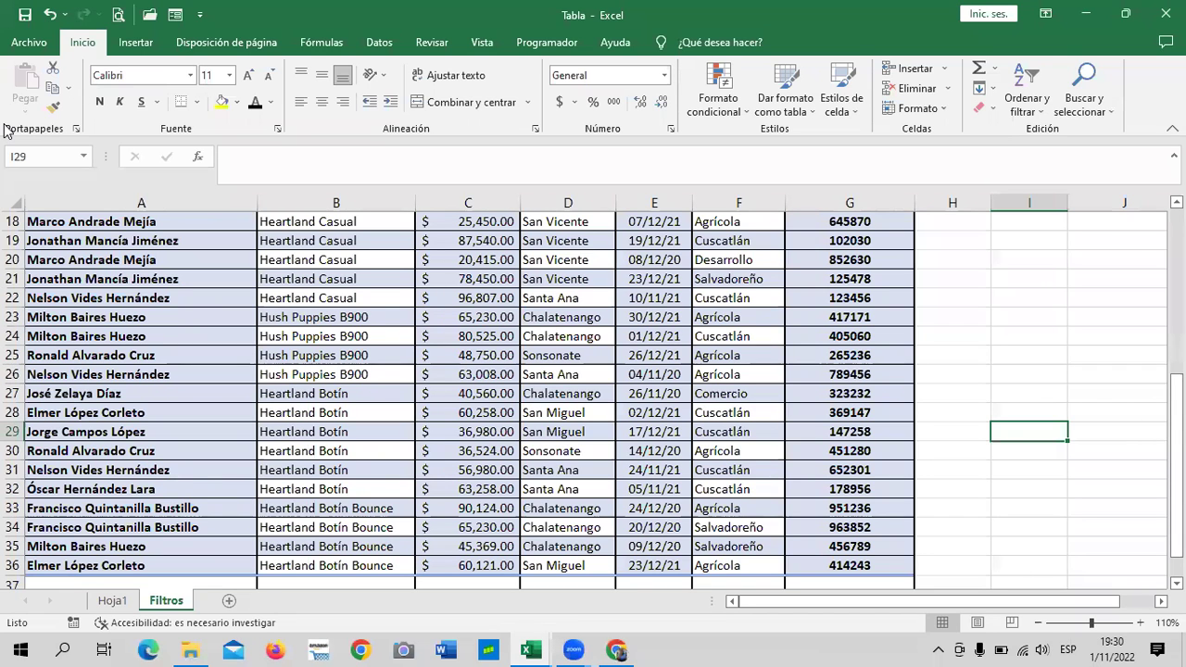
pyautogui.scroll(3, 97, 347)
pyautogui.scroll(3, 93, 355)
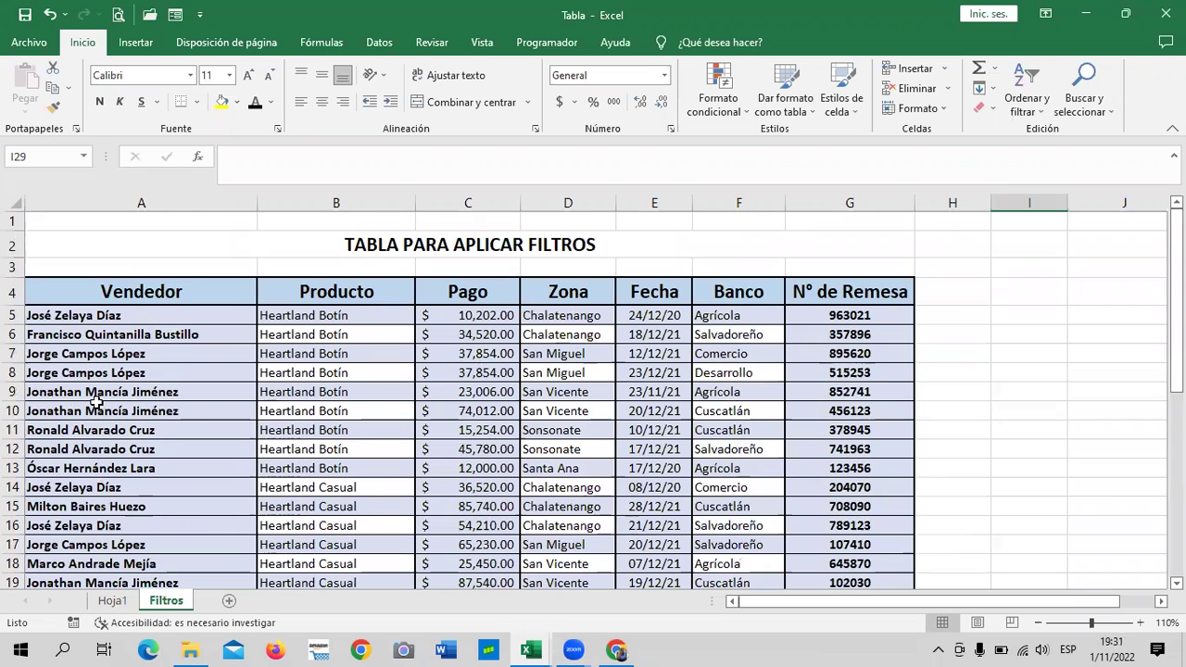
pyautogui.scroll(-2, 313, 500)
pyautogui.click(366, 439)
pyautogui.click(1099, 107)
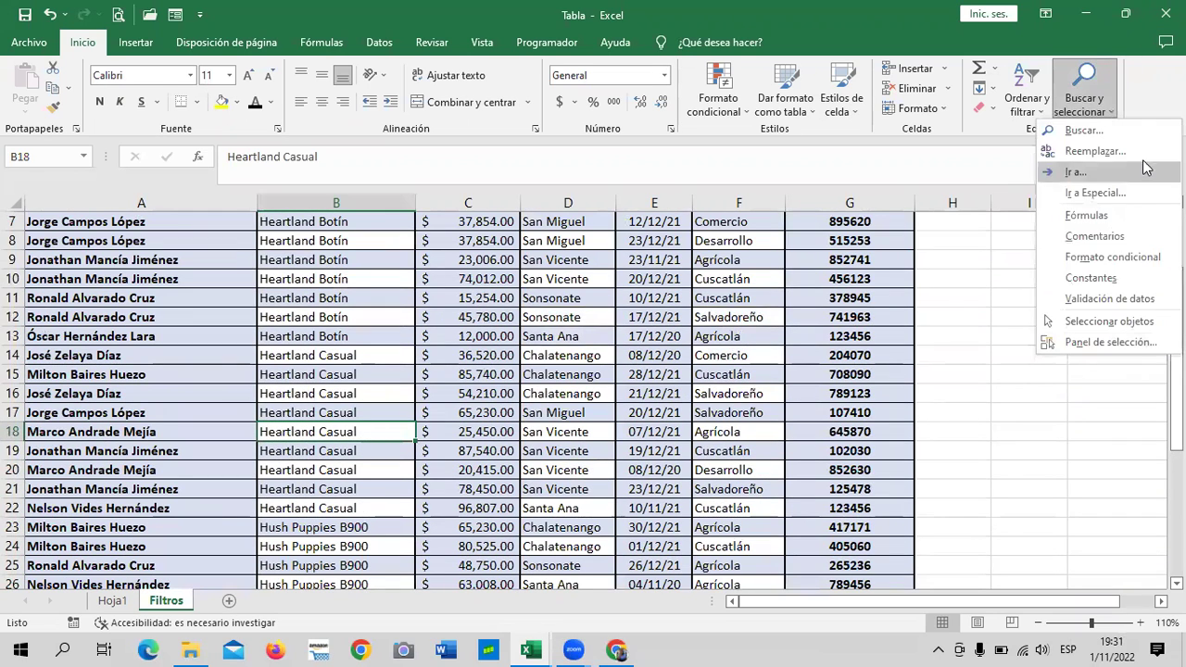
# - Reopen Replace, clear the old terms, and move the window off the Banco column
pyautogui.click(1146, 153)
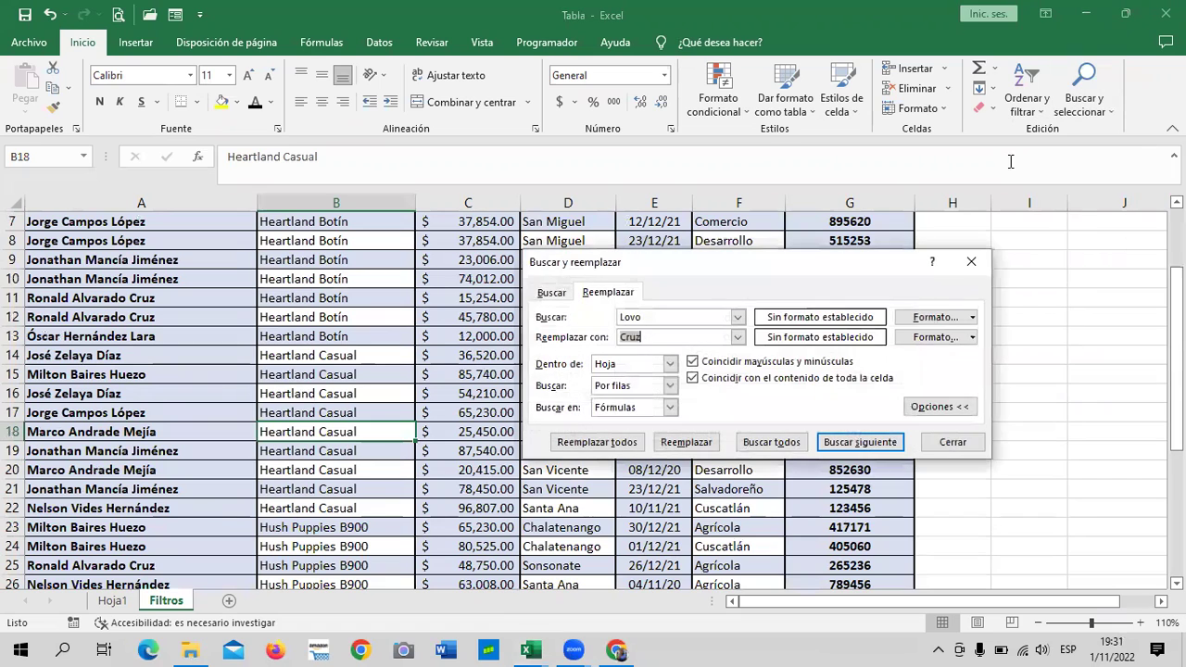
pyautogui.press('BackSpace')
pyautogui.press('BackSpace')
pyautogui.press('BackSpace')
pyautogui.press('BackSpace')
pyautogui.click(686, 338)
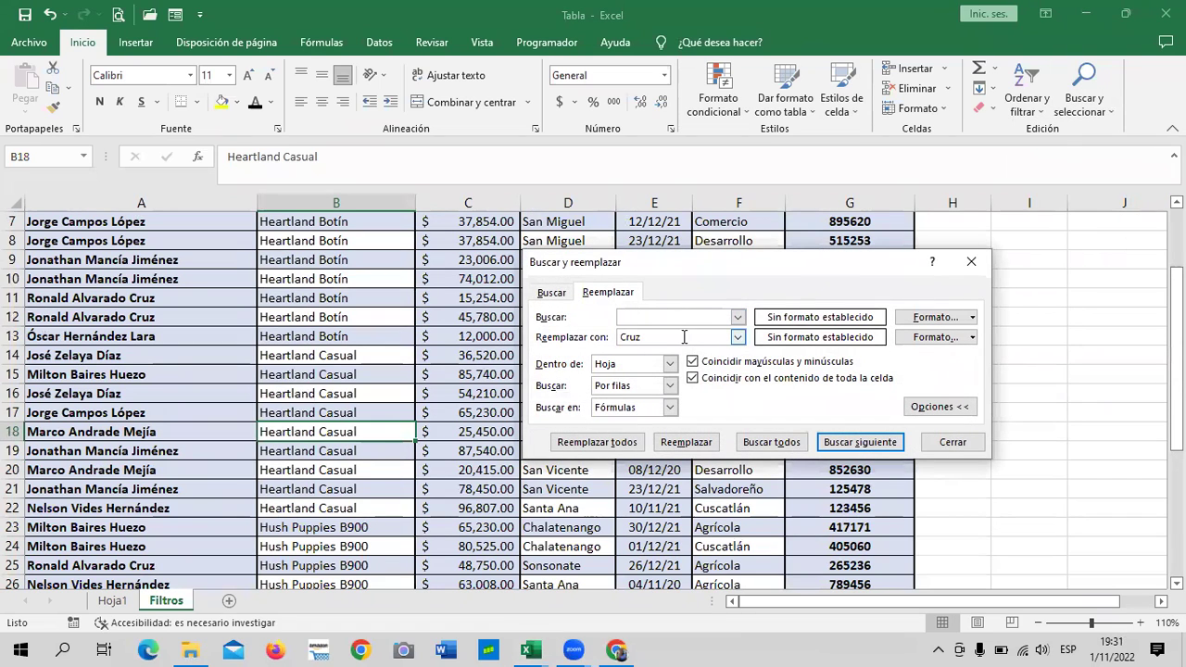
pyautogui.press('BackSpace')
pyautogui.press('BackSpace')
pyautogui.press('BackSpace')
pyautogui.press('BackSpace')
pyautogui.moveTo(735, 272); pyautogui.dragTo(370, 269)
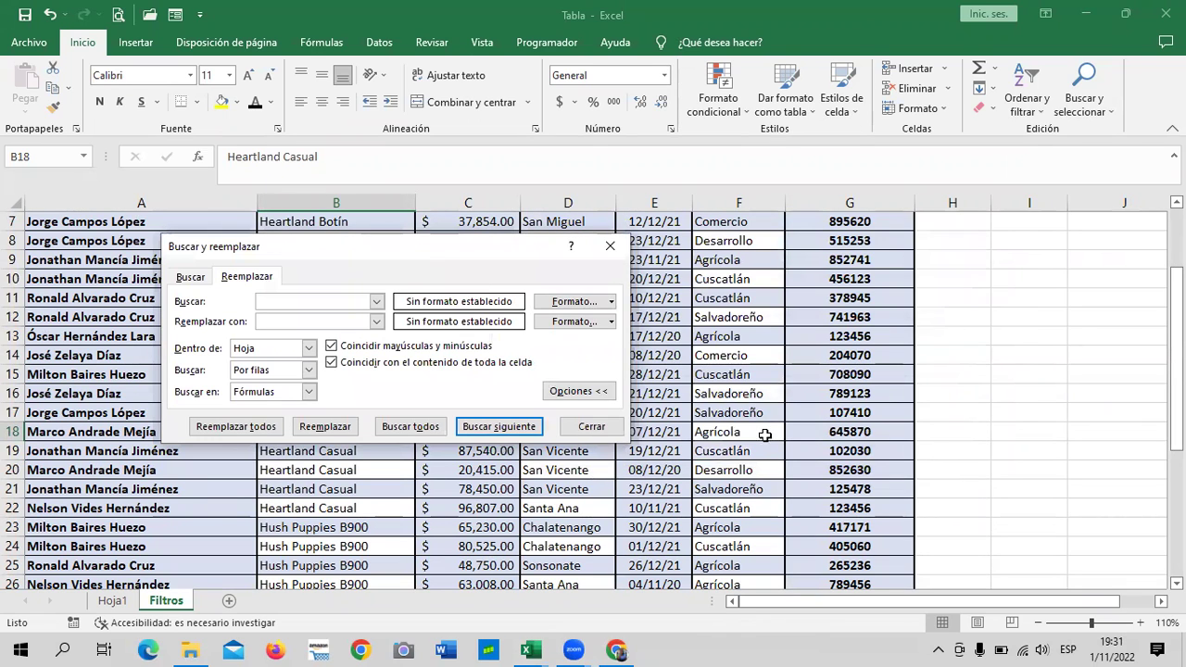
pyautogui.click(733, 454)
pyautogui.scroll(2, 731, 449)
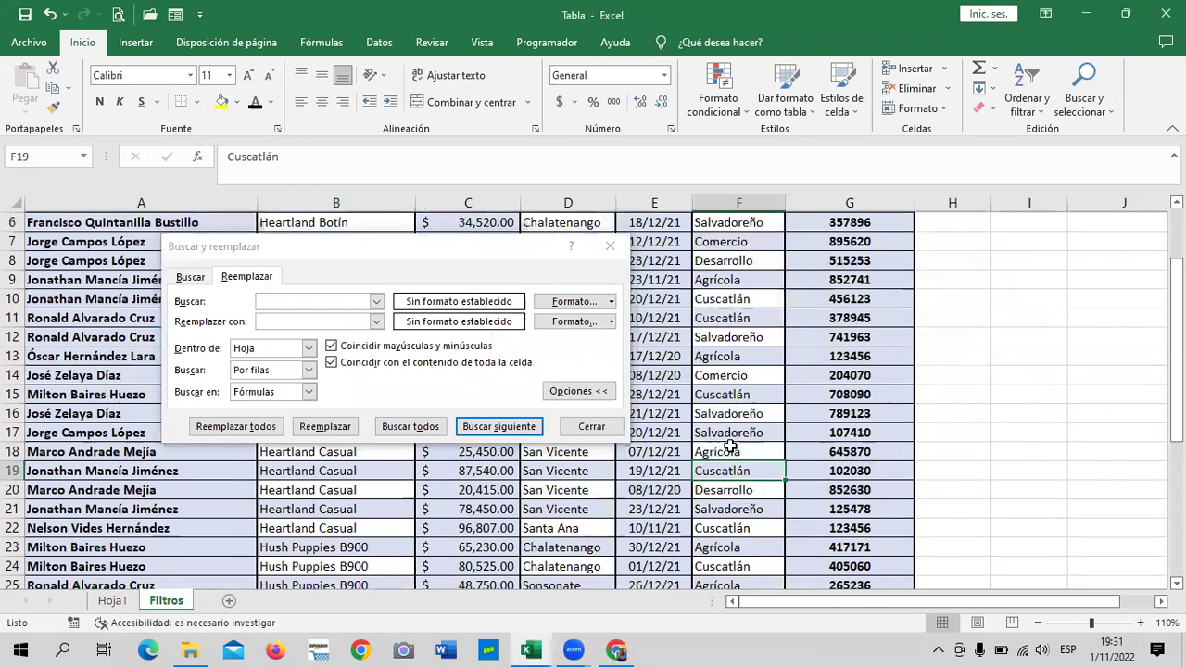
pyautogui.scroll(-3, 731, 447)
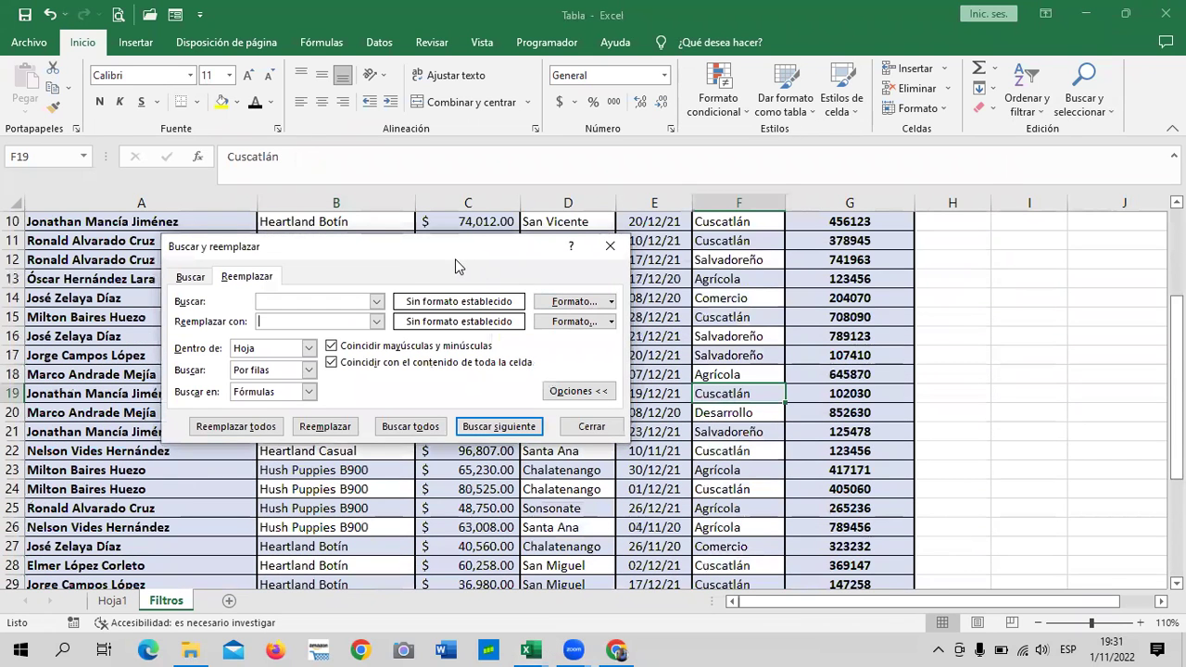
pyautogui.moveTo(446, 265); pyautogui.dragTo(469, 289)
# - Search for Cuscatlán, replacing with Citi, and locate the match in F22
pyautogui.click(352, 325)
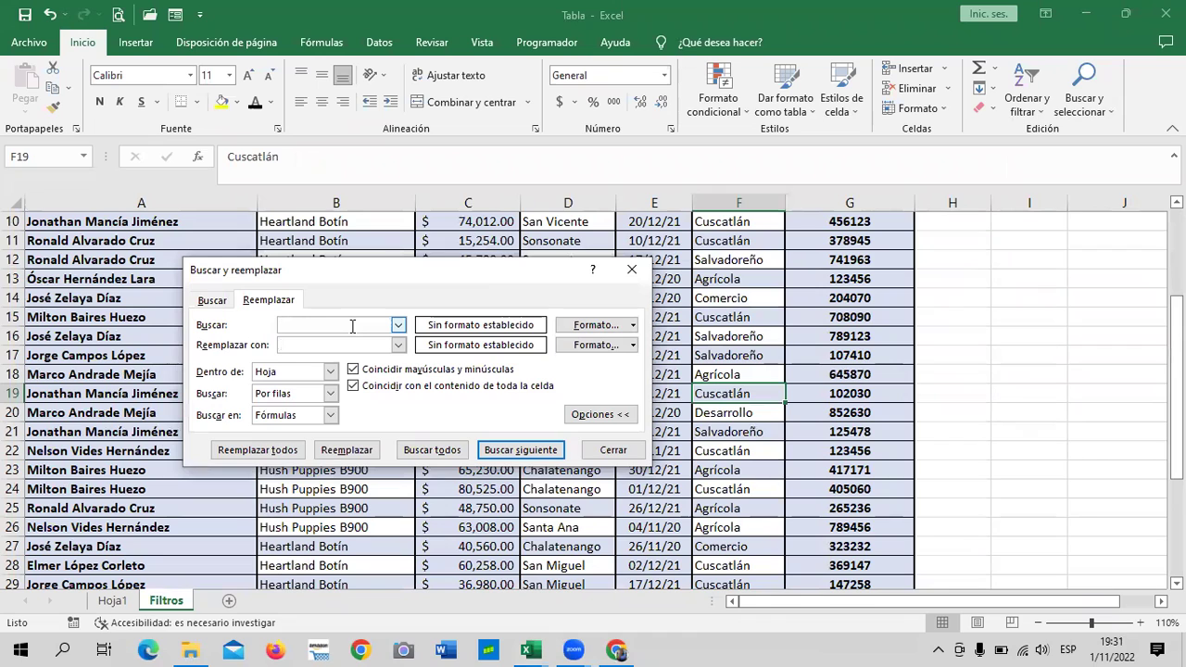
pyautogui.write('Cuscatlan')
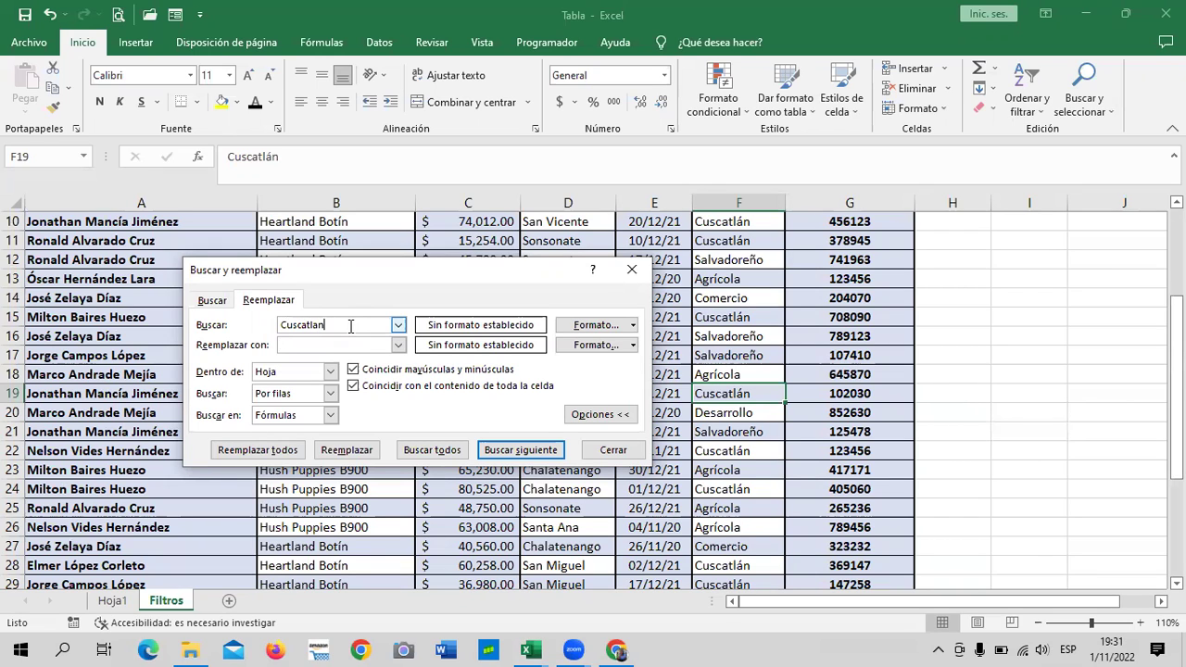
pyautogui.press('BackSpace')
pyautogui.write('án')
pyautogui.press('Tab')
pyautogui.write('Citi')
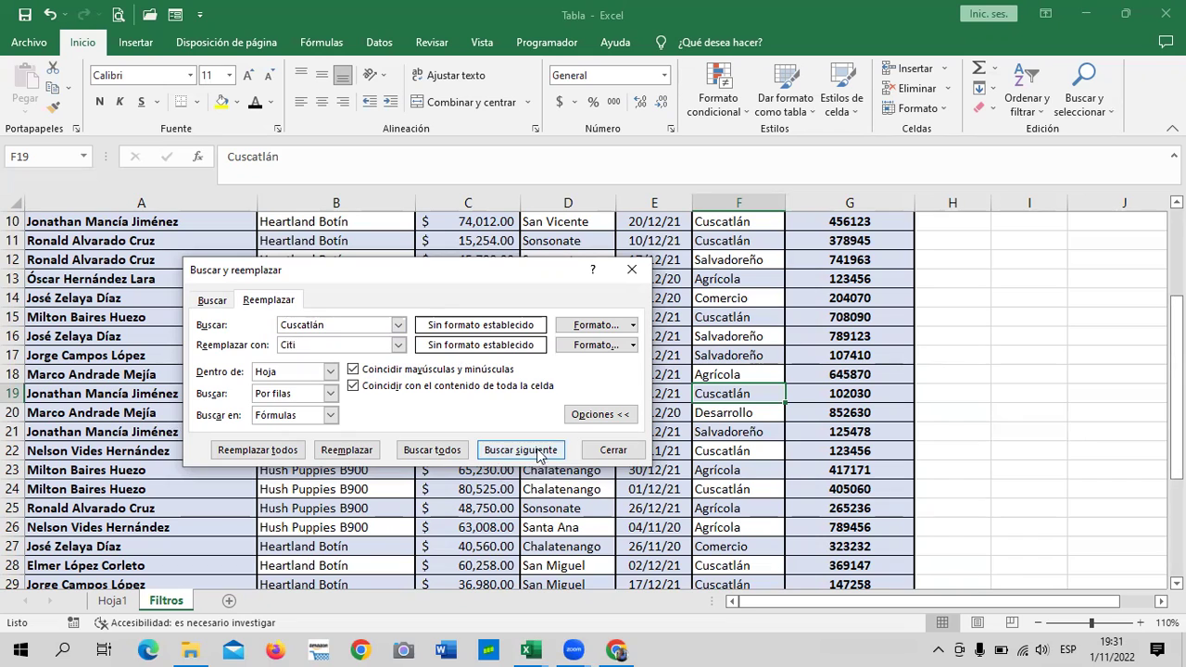
pyautogui.click(536, 455)
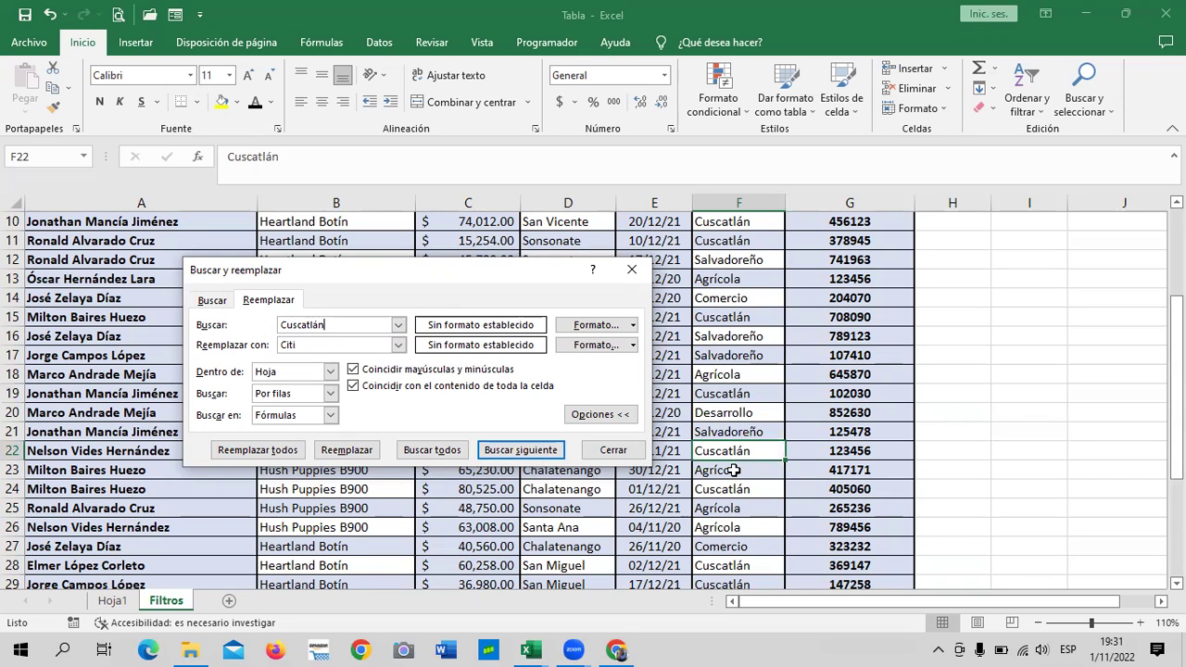
# - Replace two Cuscatlán entries singly, then Replace All for 8 more, and close the dialog
pyautogui.click(348, 449)
pyautogui.click(517, 449)
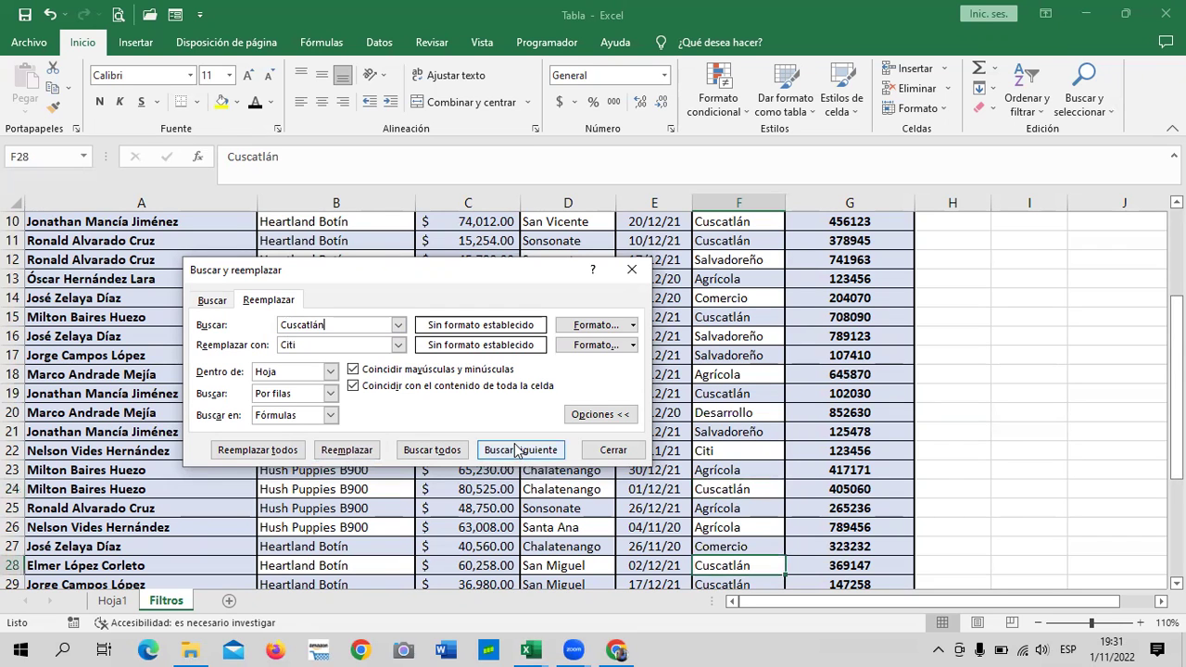
pyautogui.click(347, 452)
pyautogui.click(348, 452)
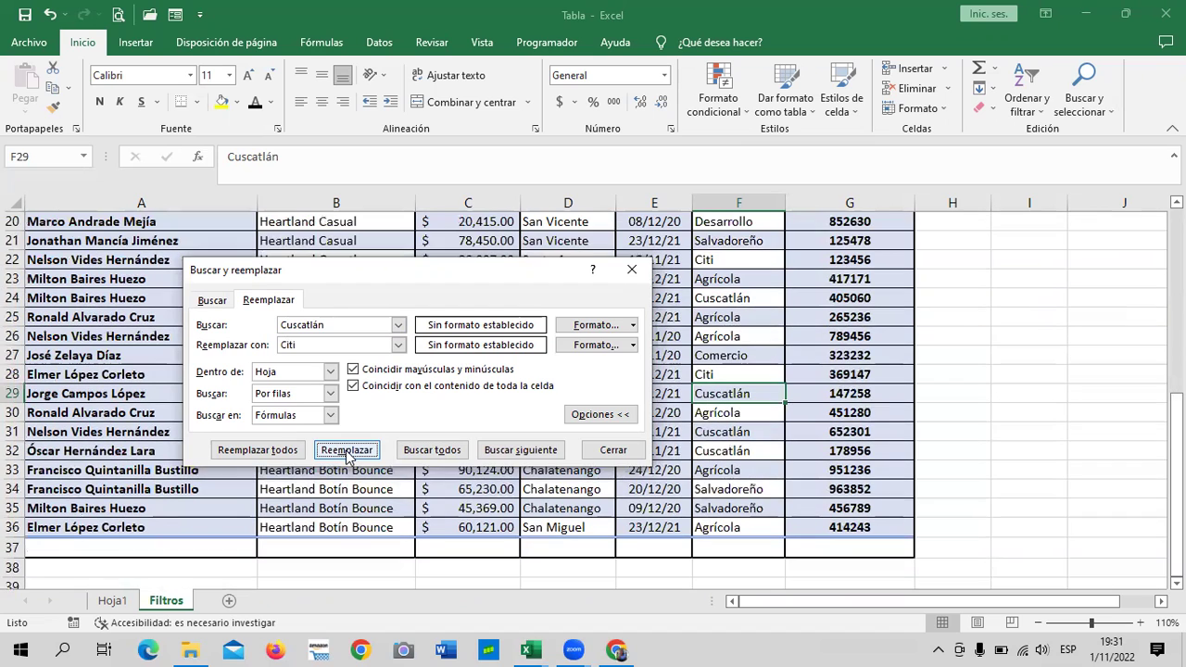
pyautogui.click(285, 452)
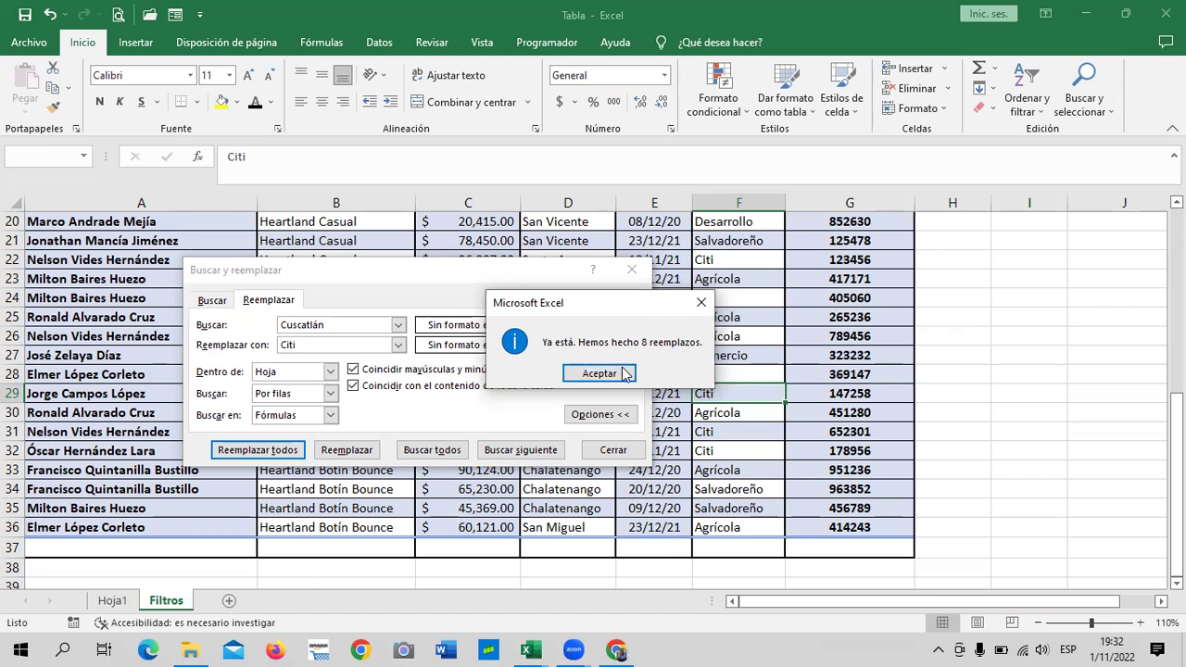
pyautogui.click(593, 374)
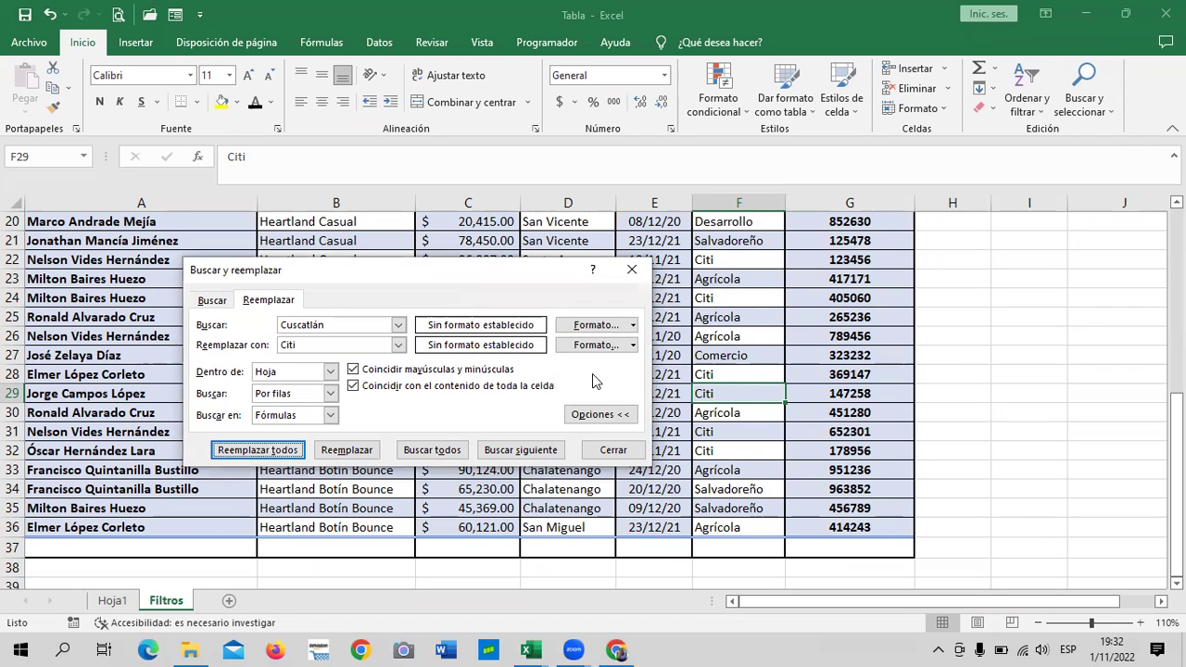
pyautogui.click(607, 451)
pyautogui.scroll(4, 759, 479)
pyautogui.scroll(3, 759, 479)
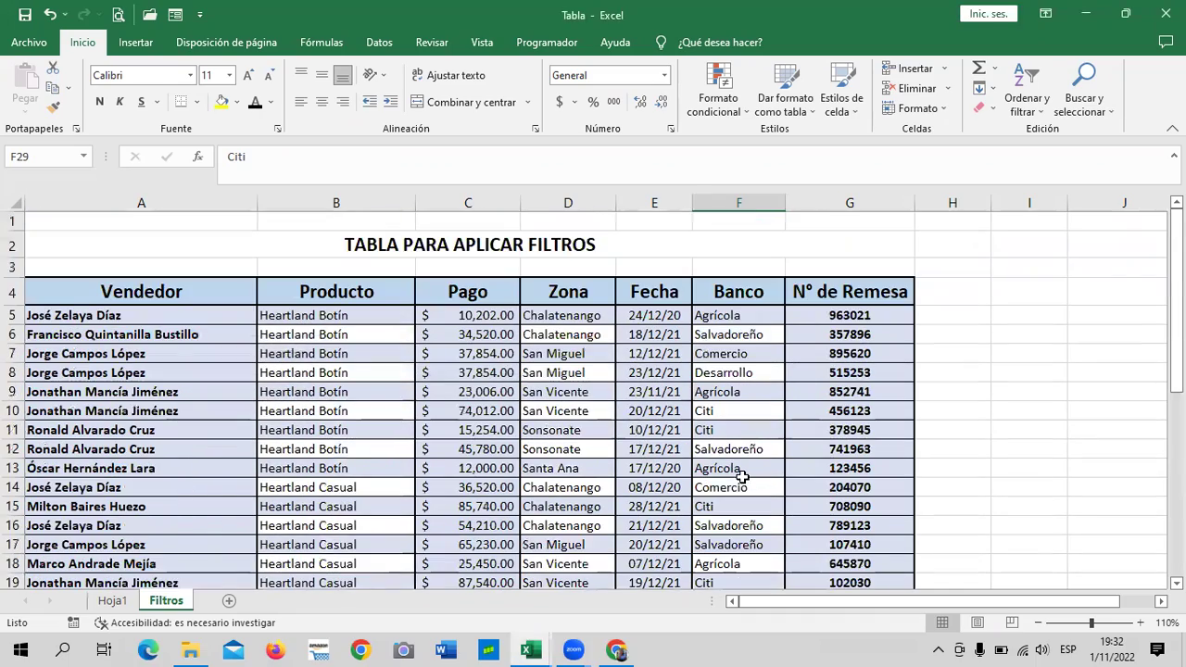
# - Select the Citi cell F11, reopen Replace, and clear the previous search term
pyautogui.scroll(-2, 737, 474)
pyautogui.scroll(-3, 736, 475)
pyautogui.scroll(4, 737, 475)
pyautogui.click(738, 431)
pyautogui.click(1102, 109)
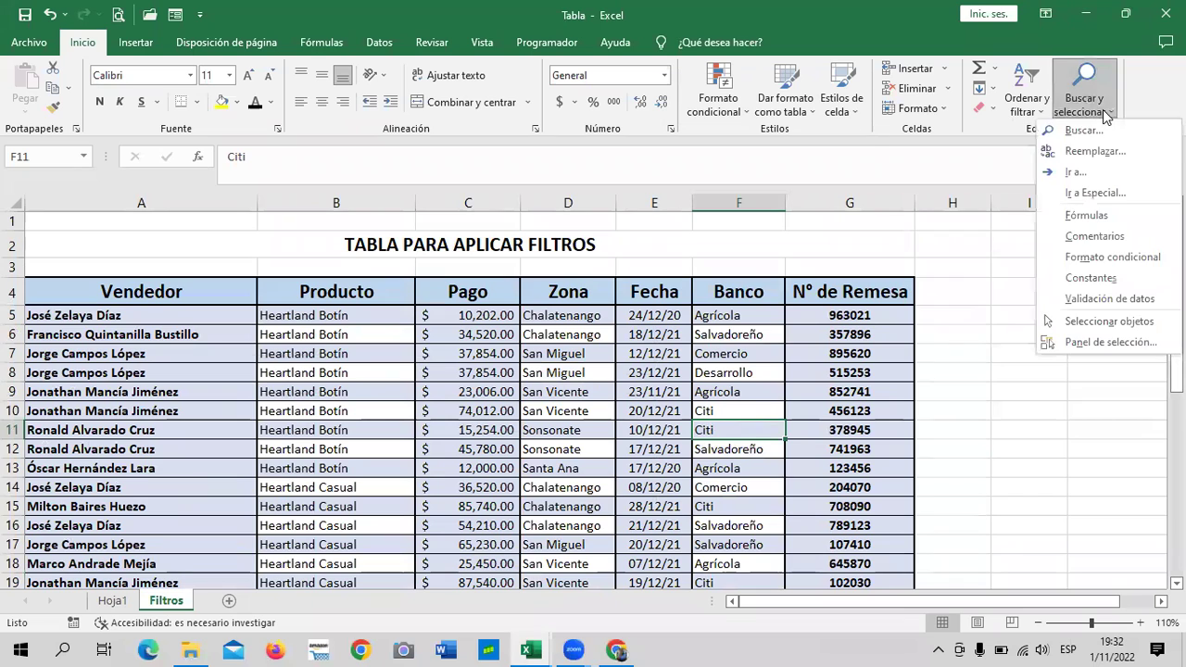
pyautogui.click(1108, 150)
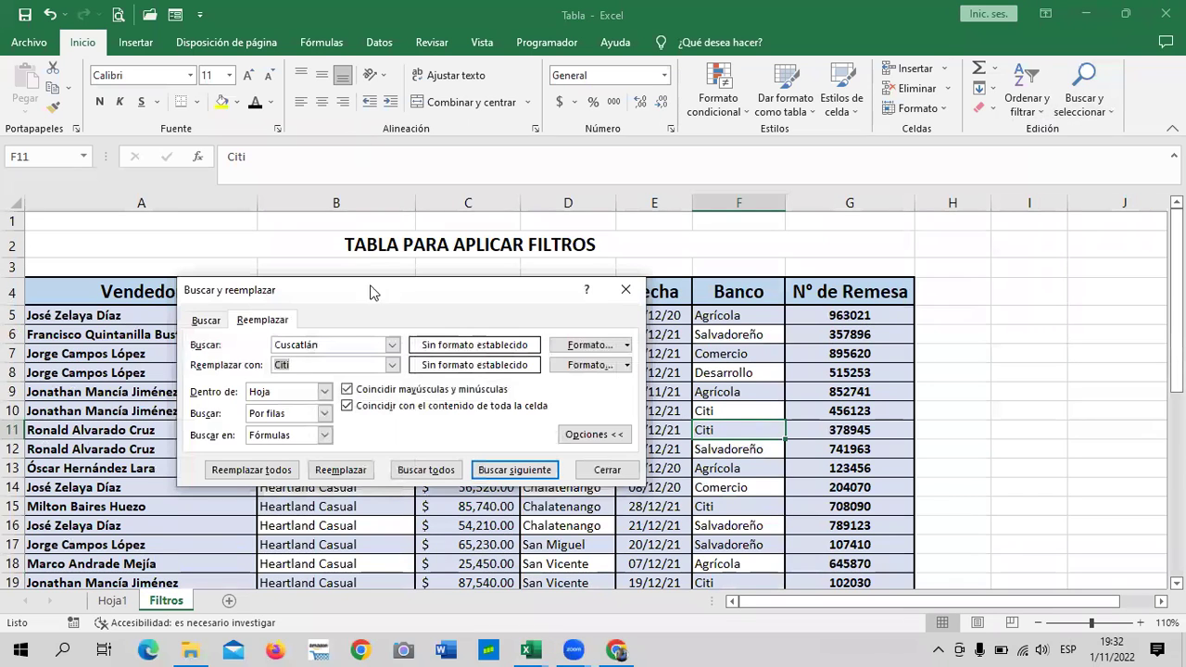
pyautogui.doubleClick(311, 344)
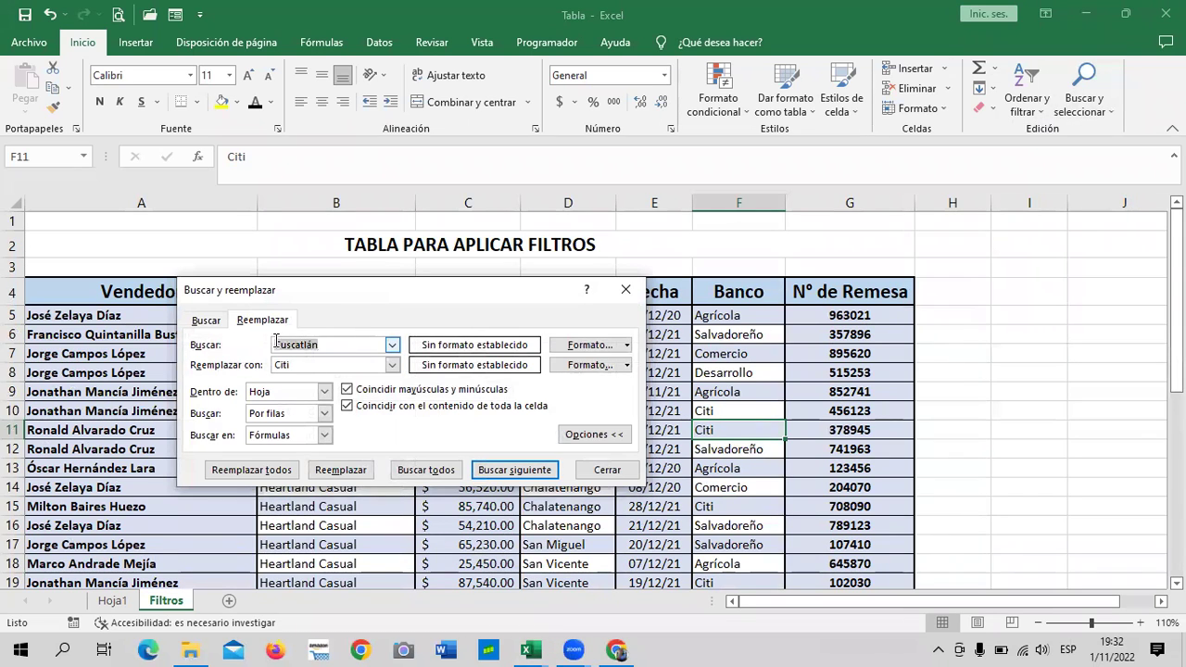
pyautogui.press('BackSpace')
# - Replace all Citi with Cuscatlán (10 replacements) and close the dialog
pyautogui.write('Citi')
pyautogui.click(342, 365)
pyautogui.press('BackSpace')
pyautogui.write('uscatl')
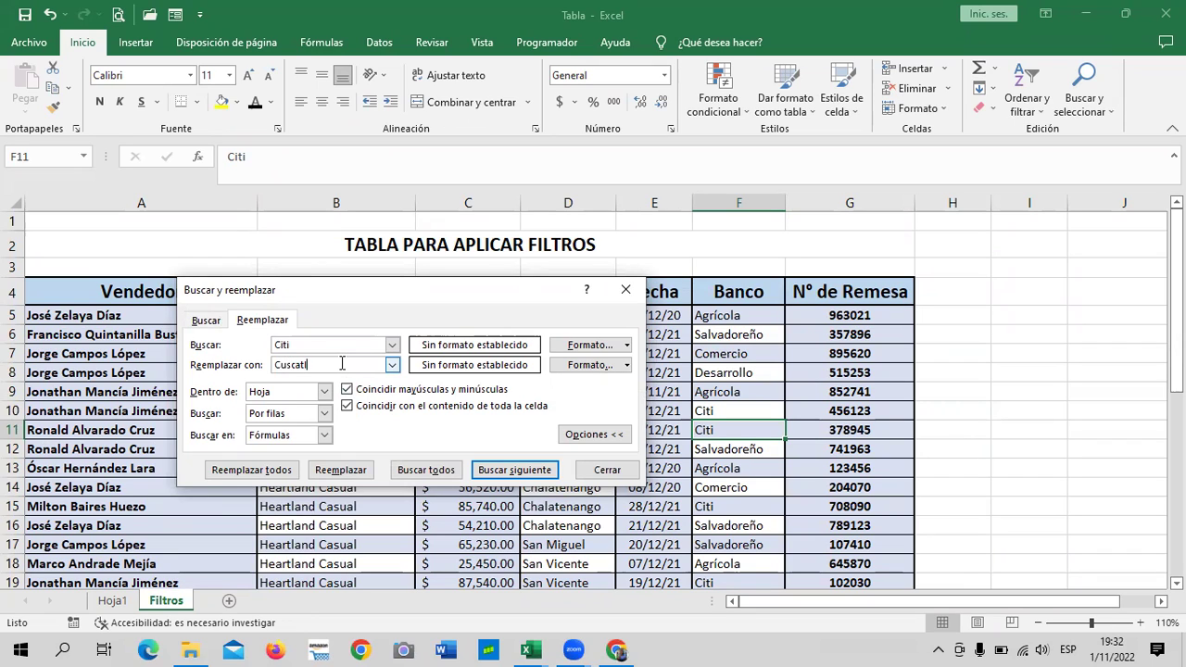
pyautogui.write('án')
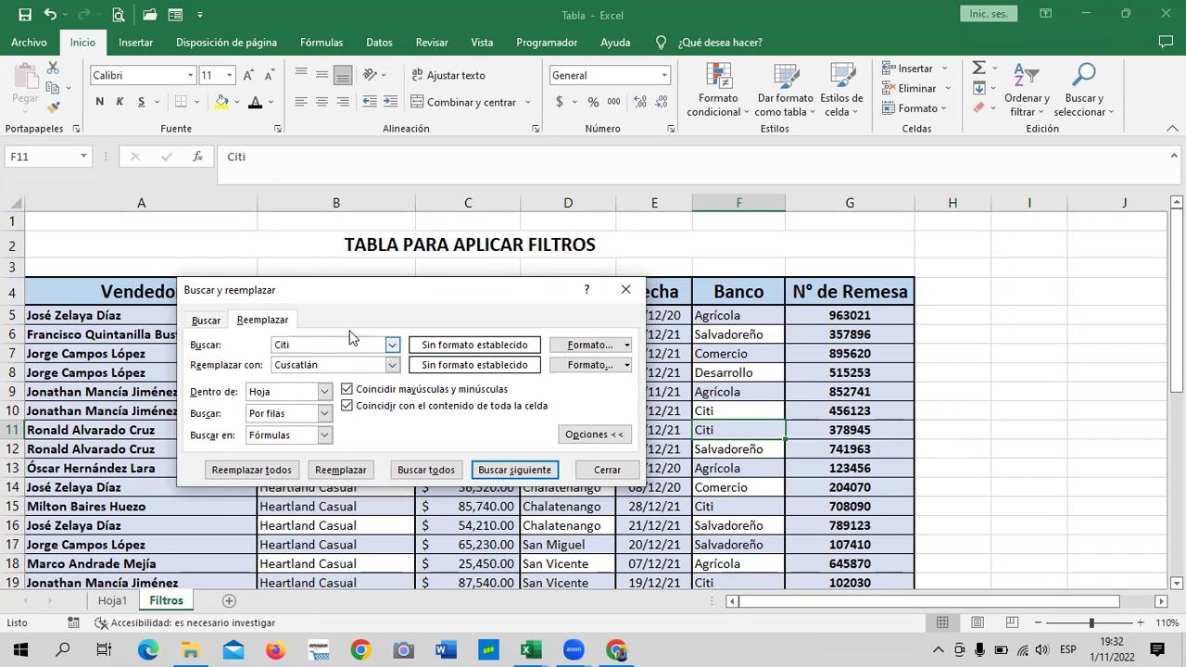
pyautogui.click(244, 476)
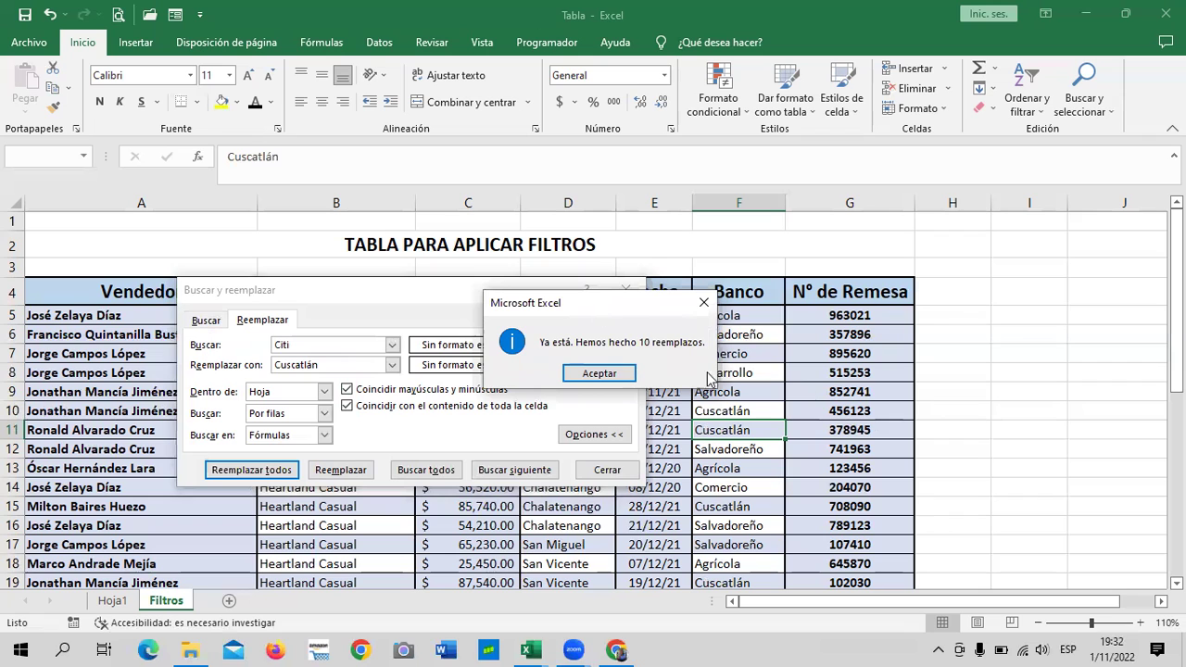
pyautogui.click(615, 374)
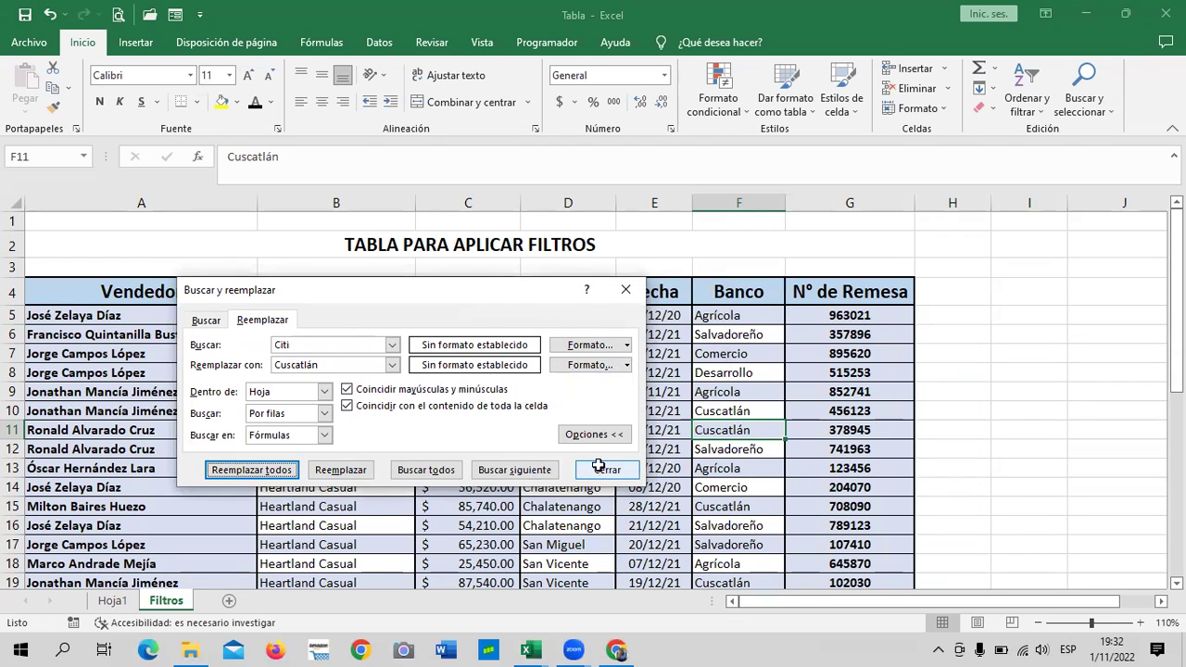
pyautogui.click(601, 470)
pyautogui.scroll(-4, 733, 422)
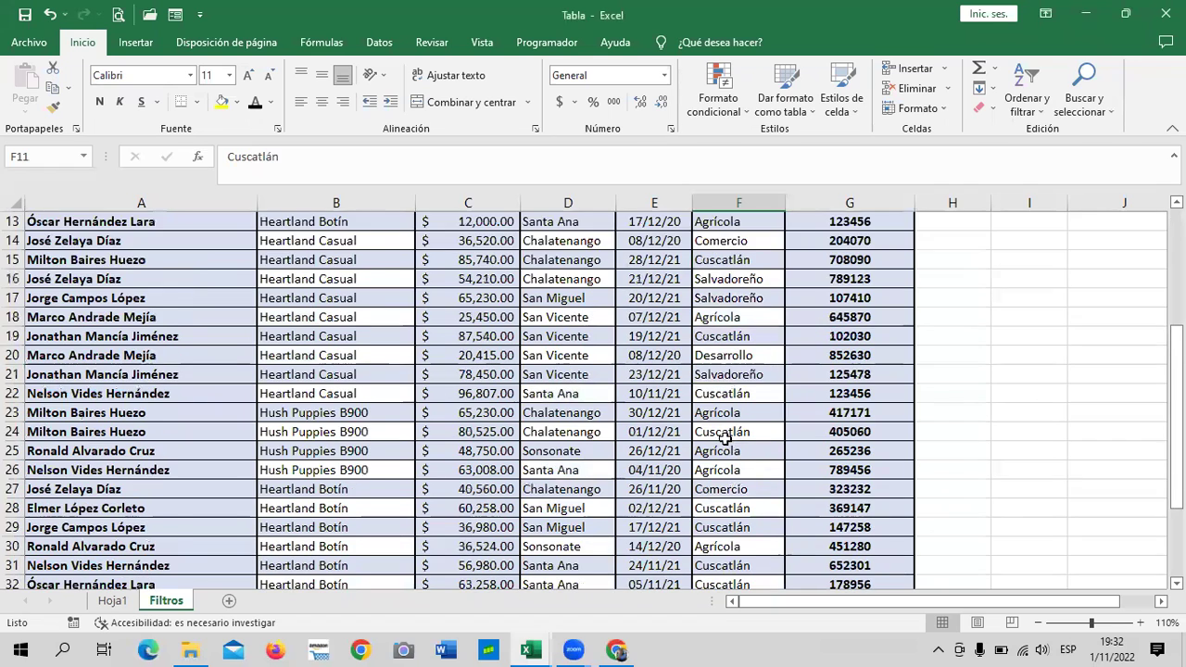
pyautogui.scroll(3, 732, 426)
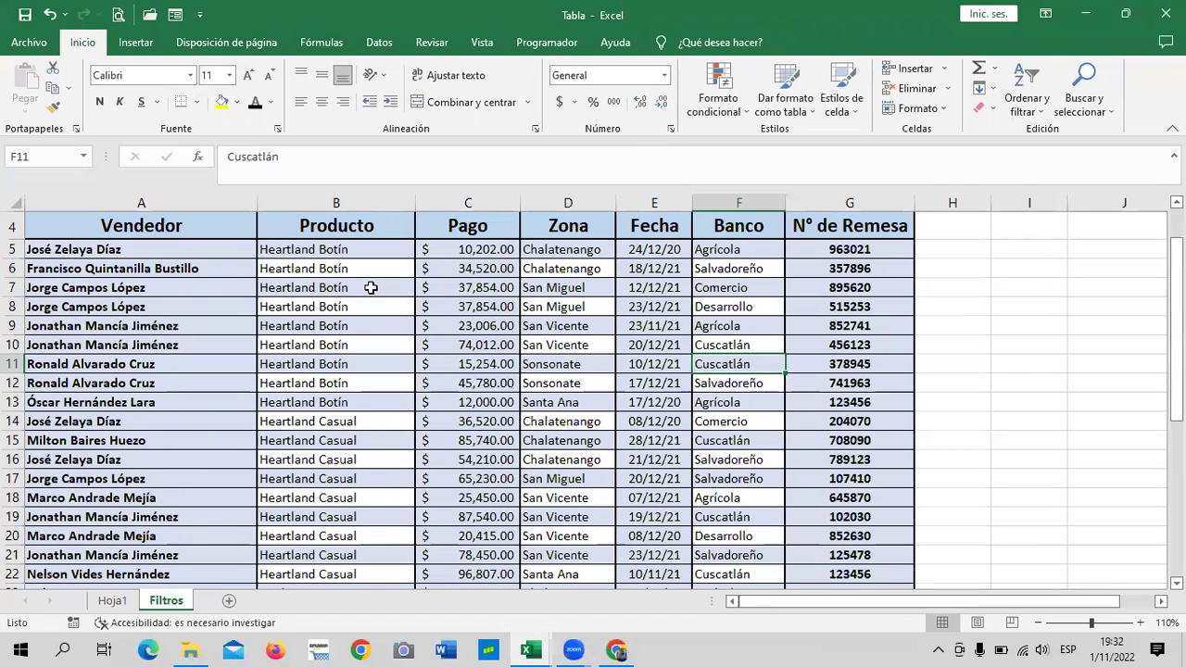
pyautogui.click(335, 269)
pyautogui.scroll(-4, 318, 357)
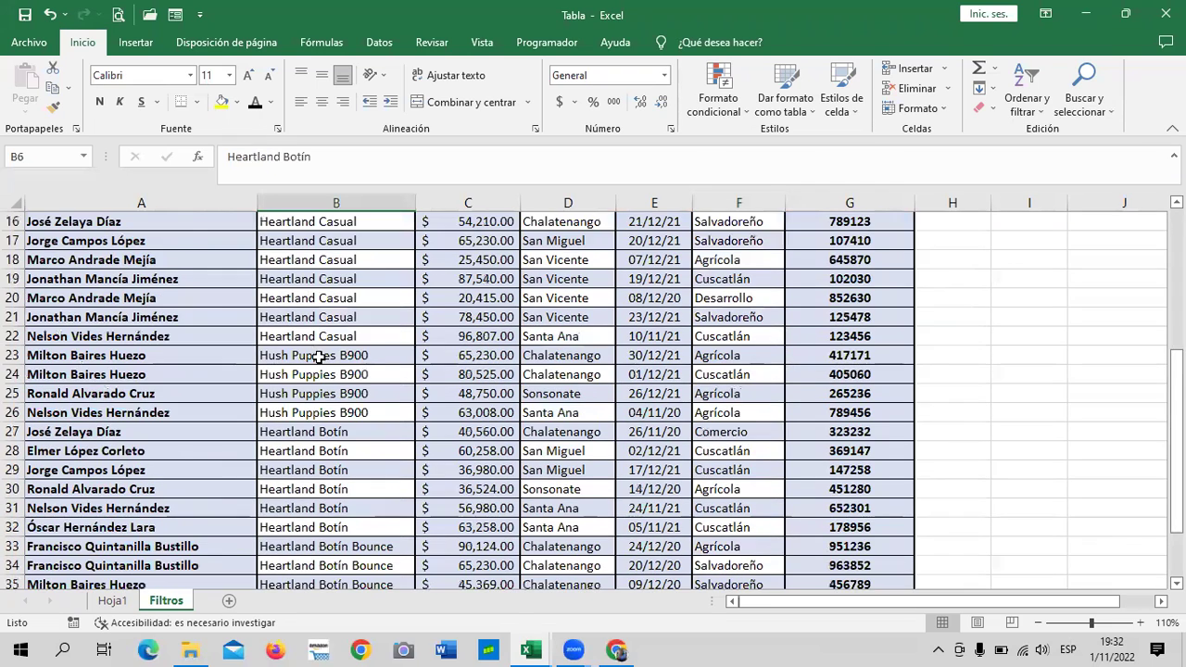
pyautogui.scroll(-2, 317, 356)
pyautogui.scroll(-1, 318, 357)
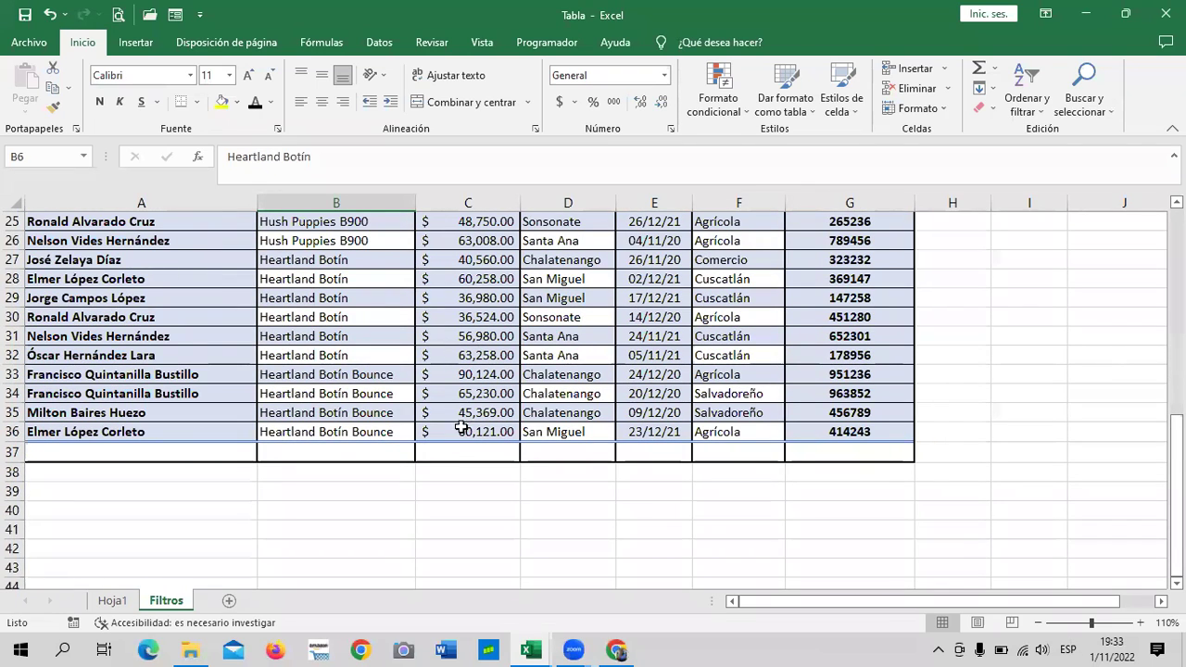
pyautogui.scroll(2, 427, 374)
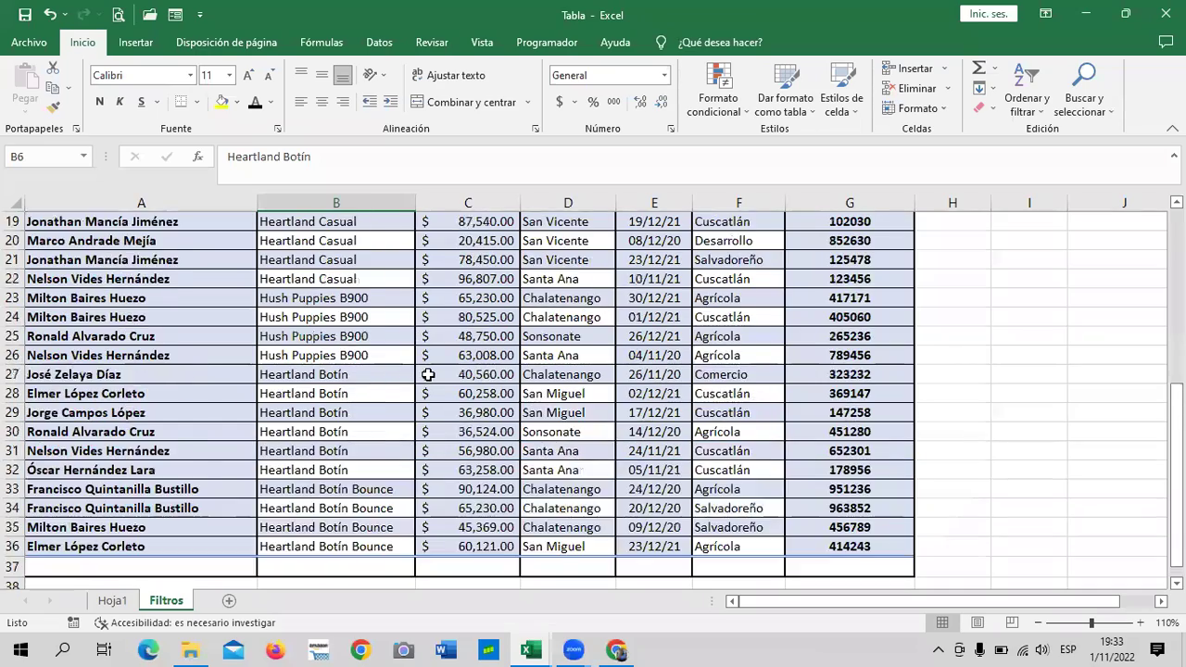
pyautogui.scroll(2, 427, 375)
pyautogui.scroll(2, 428, 373)
pyautogui.scroll(1, 429, 374)
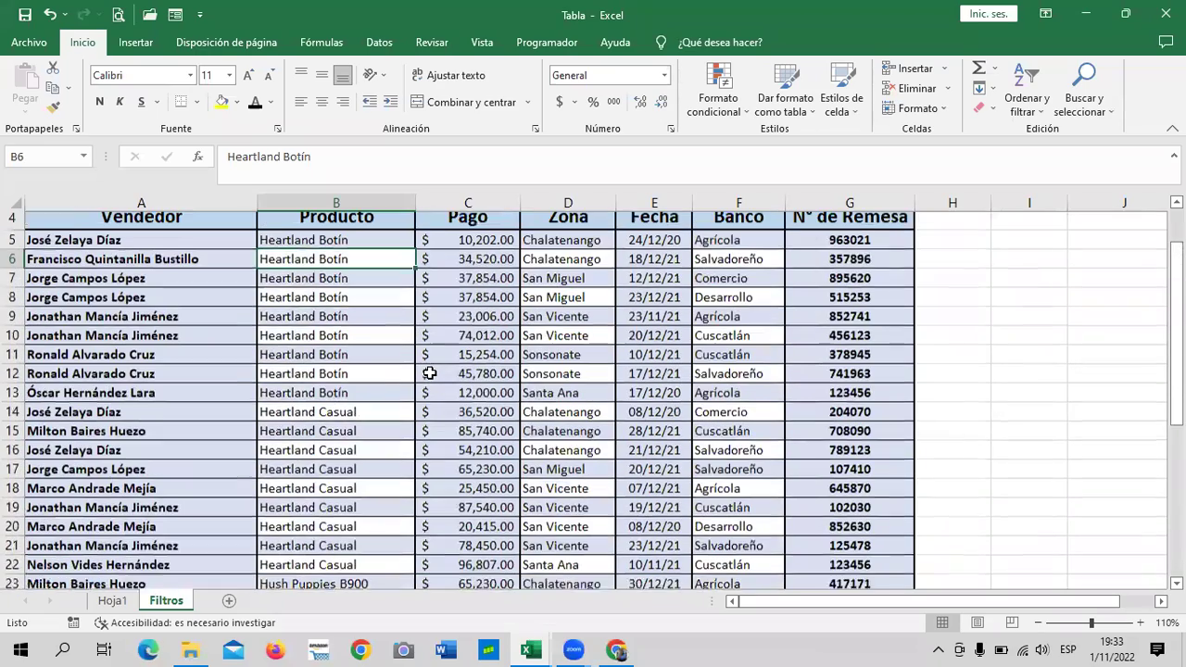
pyautogui.click(442, 273)
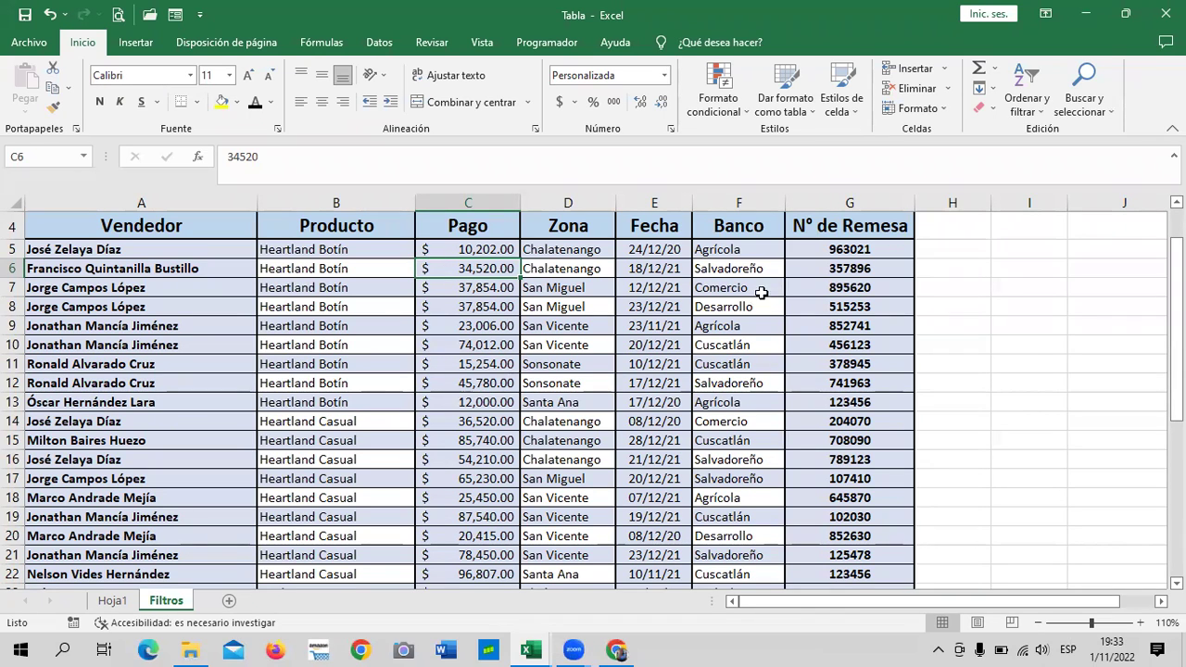
pyautogui.scroll(-3, 119, 350)
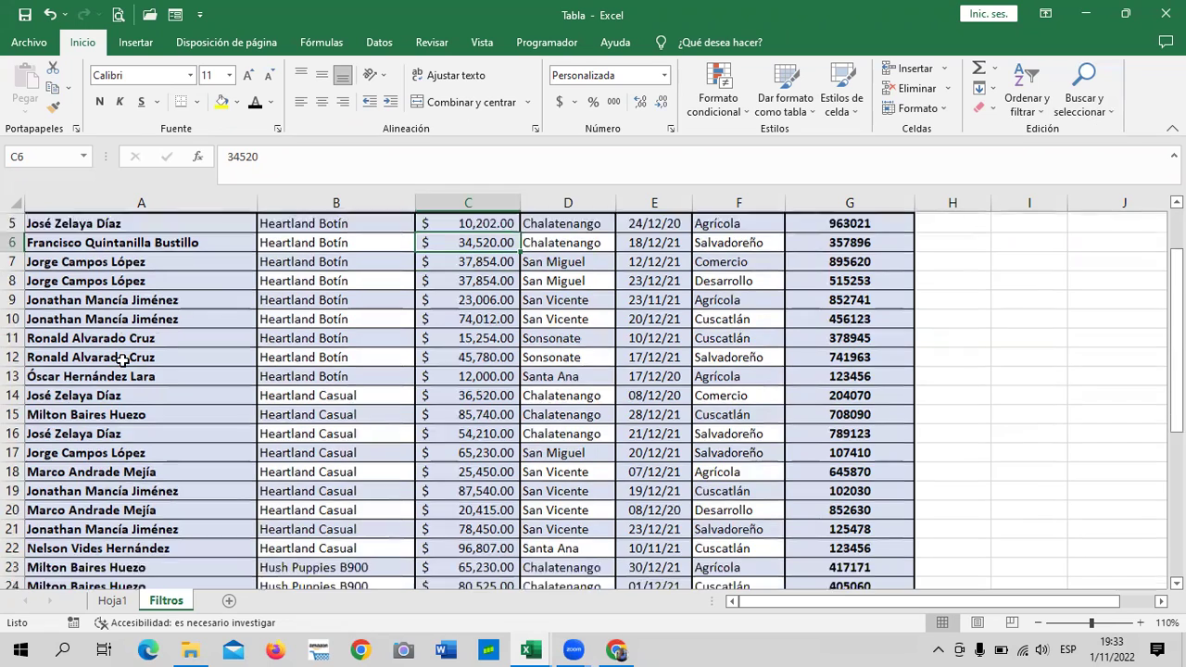
pyautogui.scroll(-2, 152, 348)
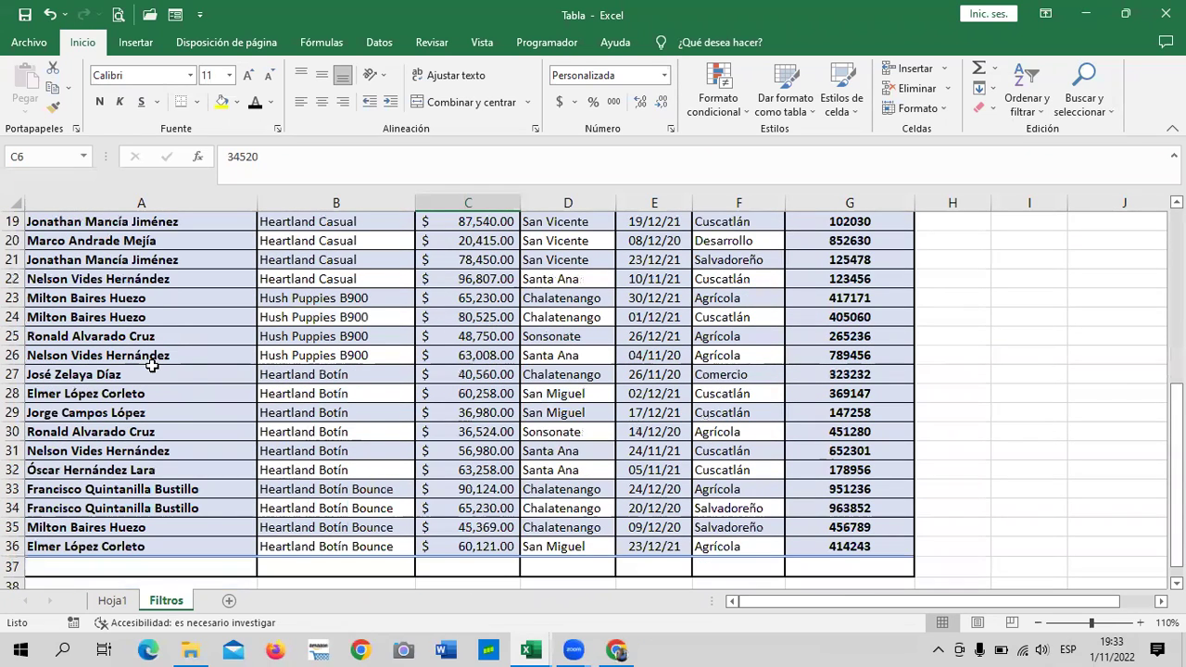
# - Reopen Replace, clear Citi and Cuscatlán, and enter Cruz as the search term
pyautogui.click(162, 339)
pyautogui.click(1102, 111)
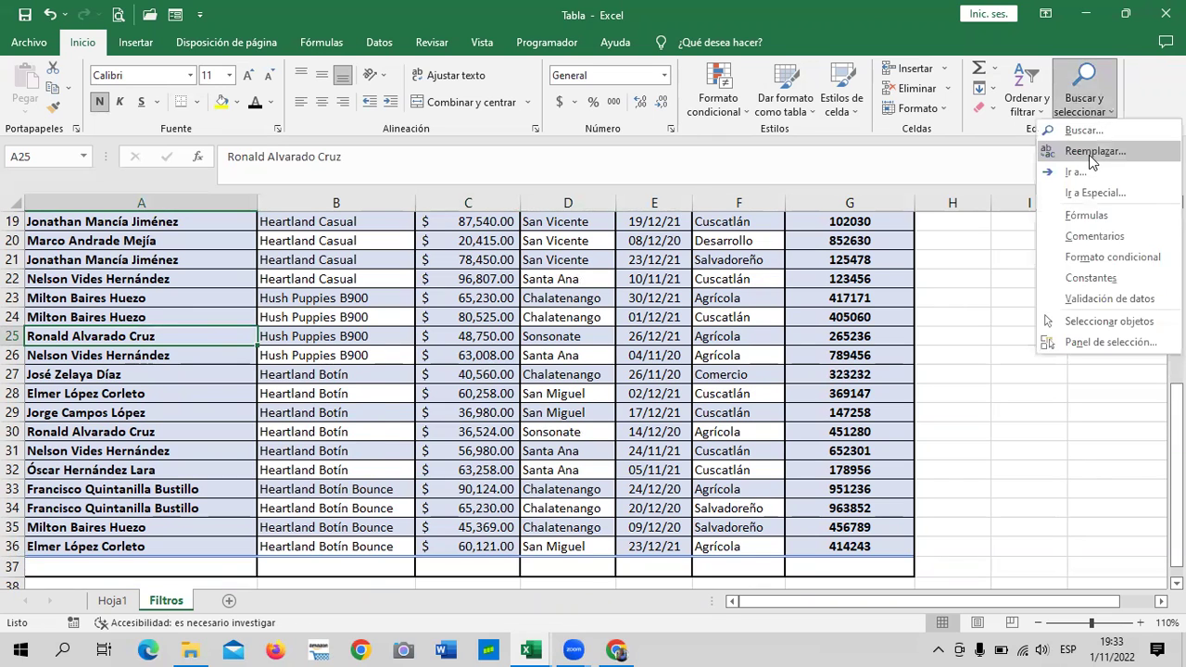
pyautogui.click(1090, 154)
pyautogui.moveTo(472, 310); pyautogui.dragTo(720, 242)
pyautogui.doubleClick(533, 297)
pyautogui.press('BackSpace')
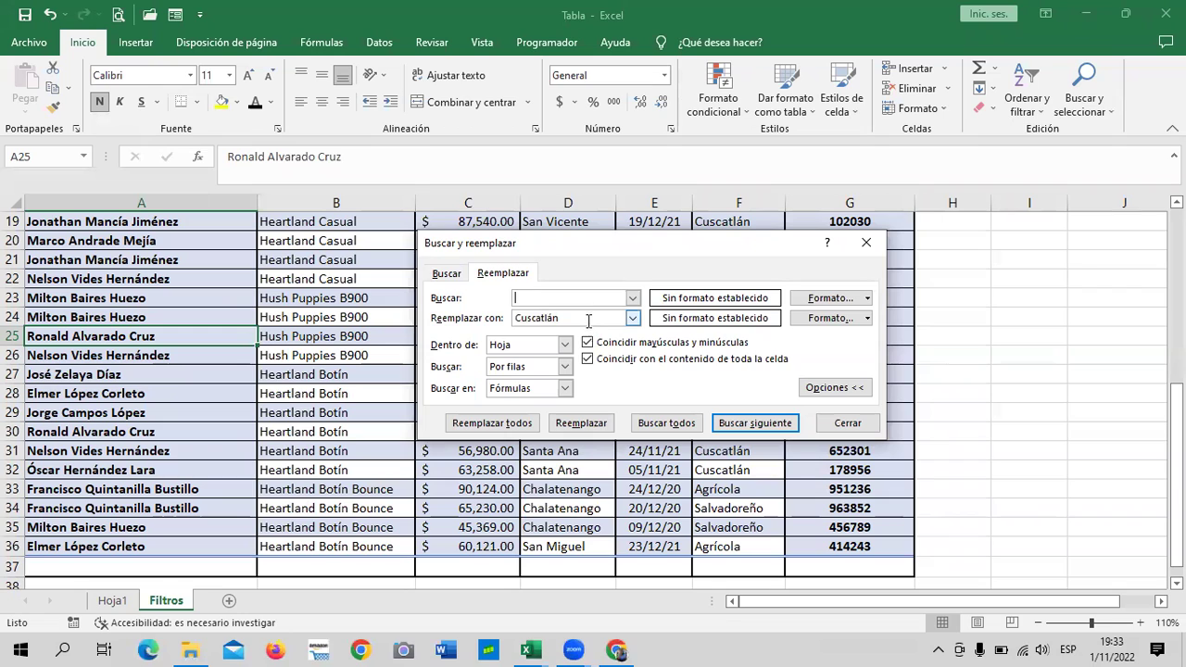
pyautogui.moveTo(586, 317); pyautogui.dragTo(494, 318)
pyautogui.press('BackSpace')
pyautogui.click(581, 298)
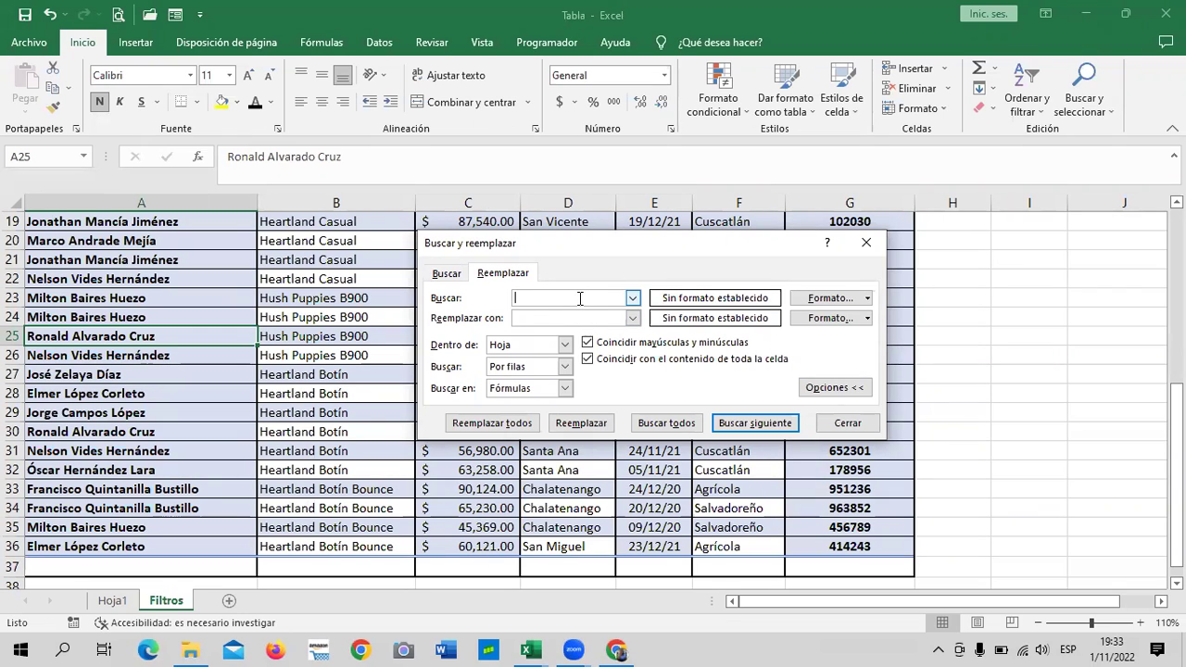
pyautogui.write('Cruz')
pyautogui.click(576, 317)
# - Try Replace All, Find Next and Find All for Cruz, dismiss each not-found notice, then close
pyautogui.click(506, 426)
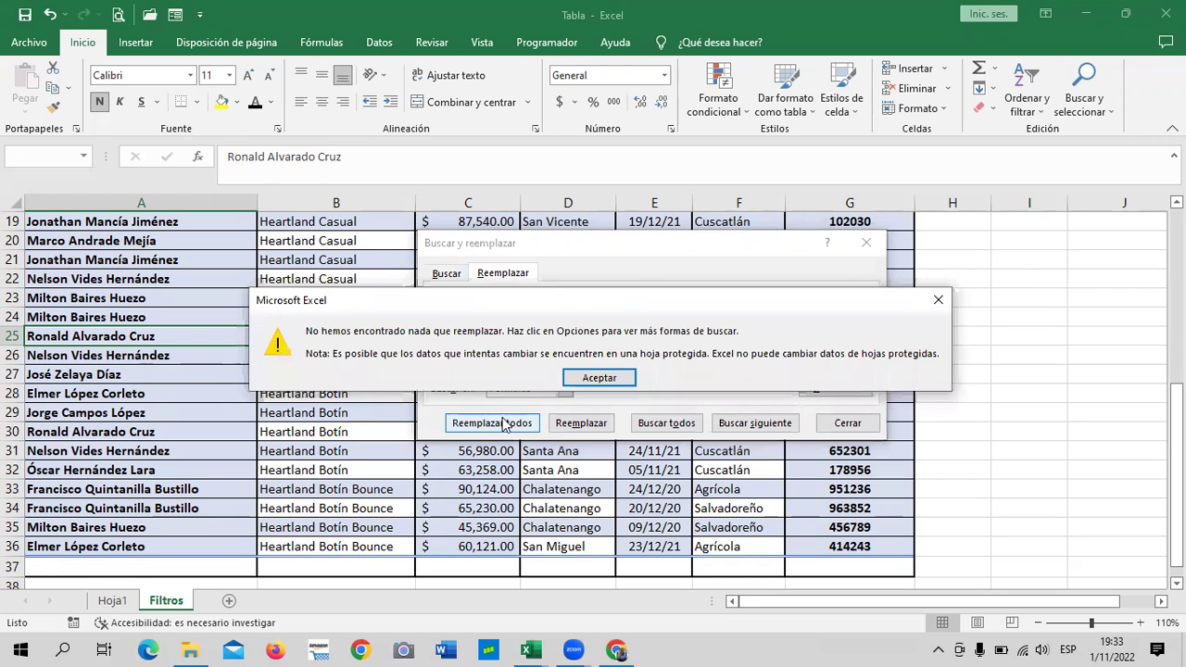
pyautogui.click(597, 379)
pyautogui.click(554, 298)
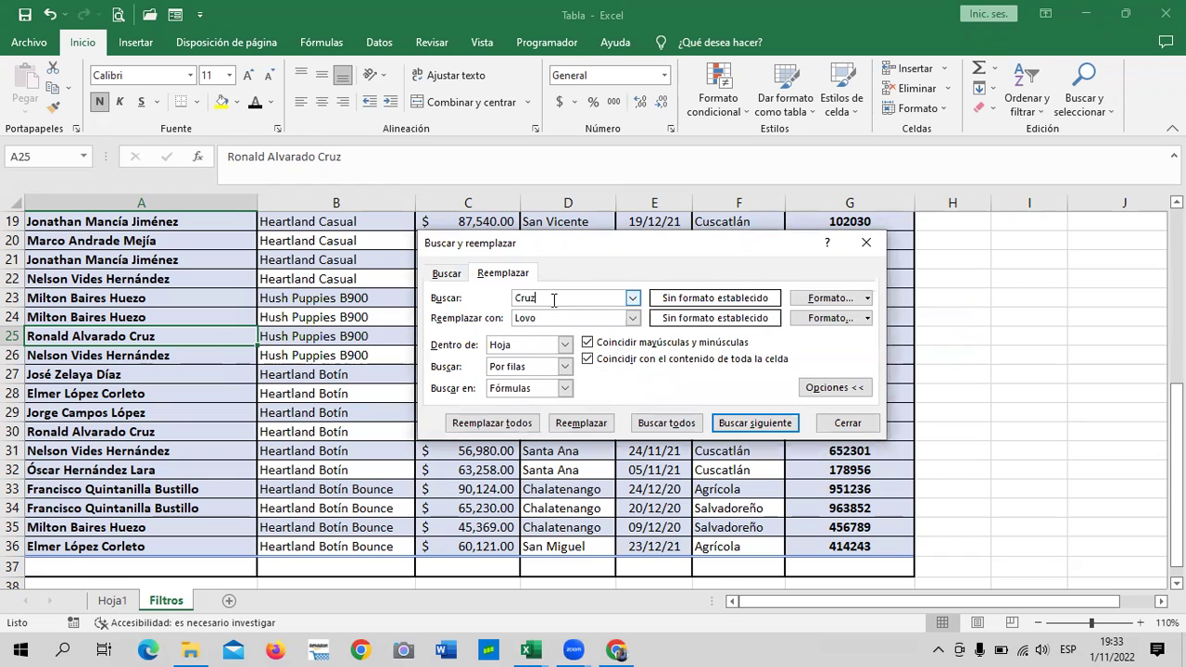
pyautogui.click(762, 424)
pyautogui.click(600, 373)
pyautogui.click(664, 425)
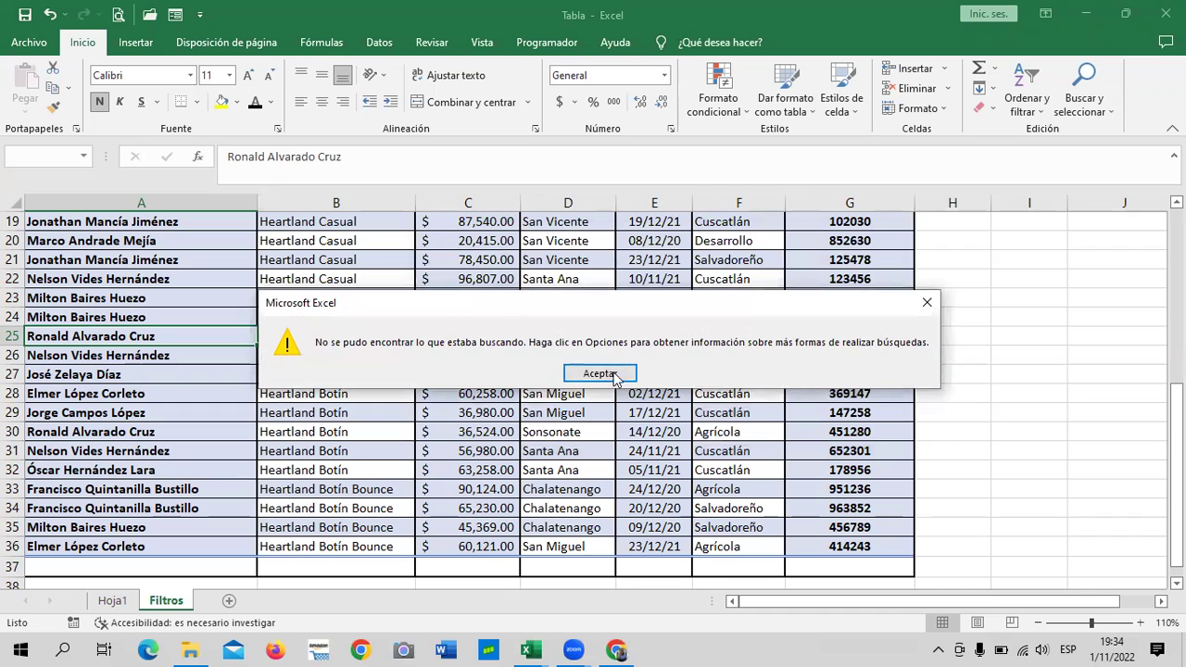
pyautogui.click(600, 373)
pyautogui.click(774, 424)
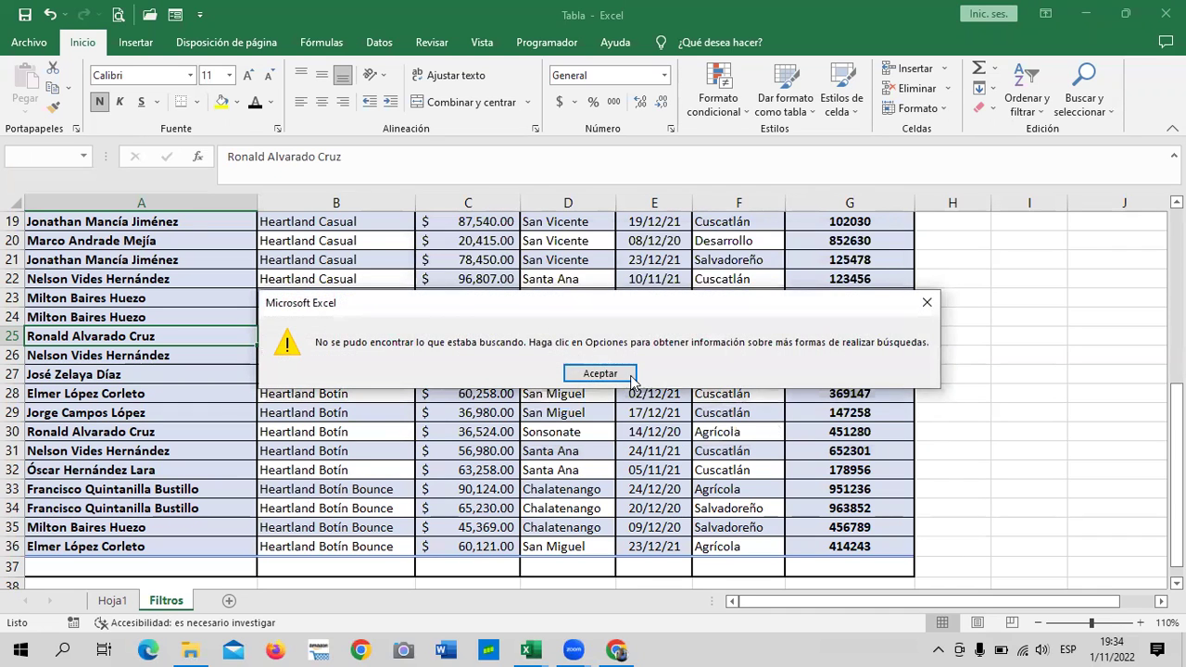
pyautogui.click(630, 377)
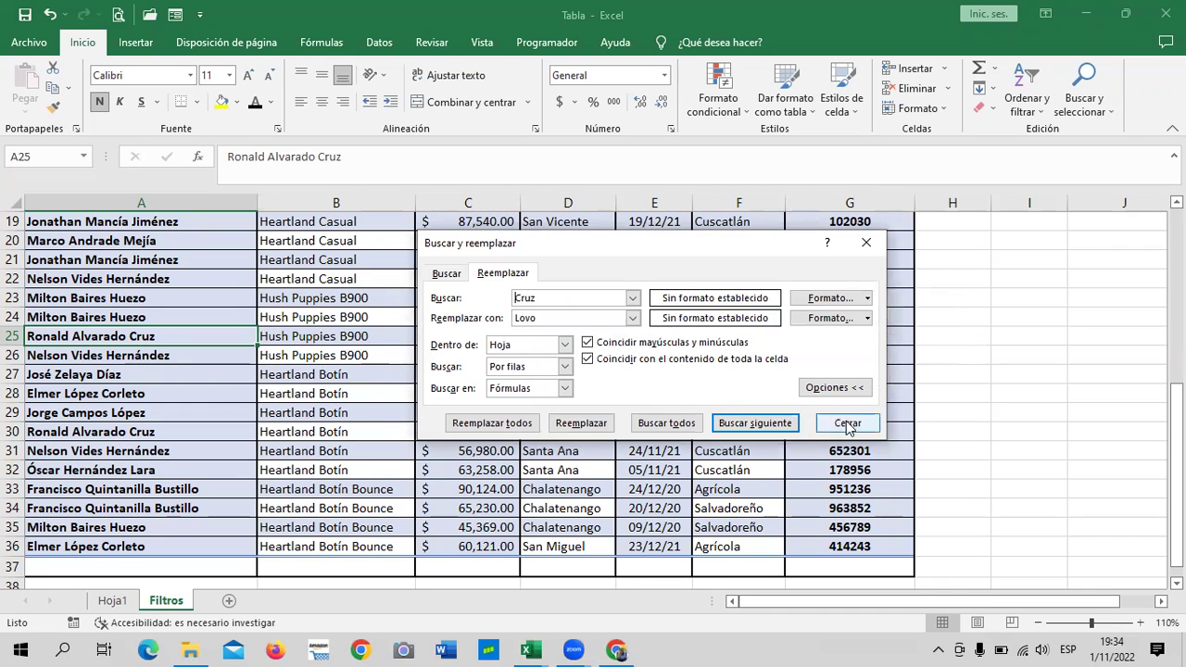
pyautogui.click(849, 424)
pyautogui.scroll(1, 293, 334)
pyautogui.scroll(2, 293, 334)
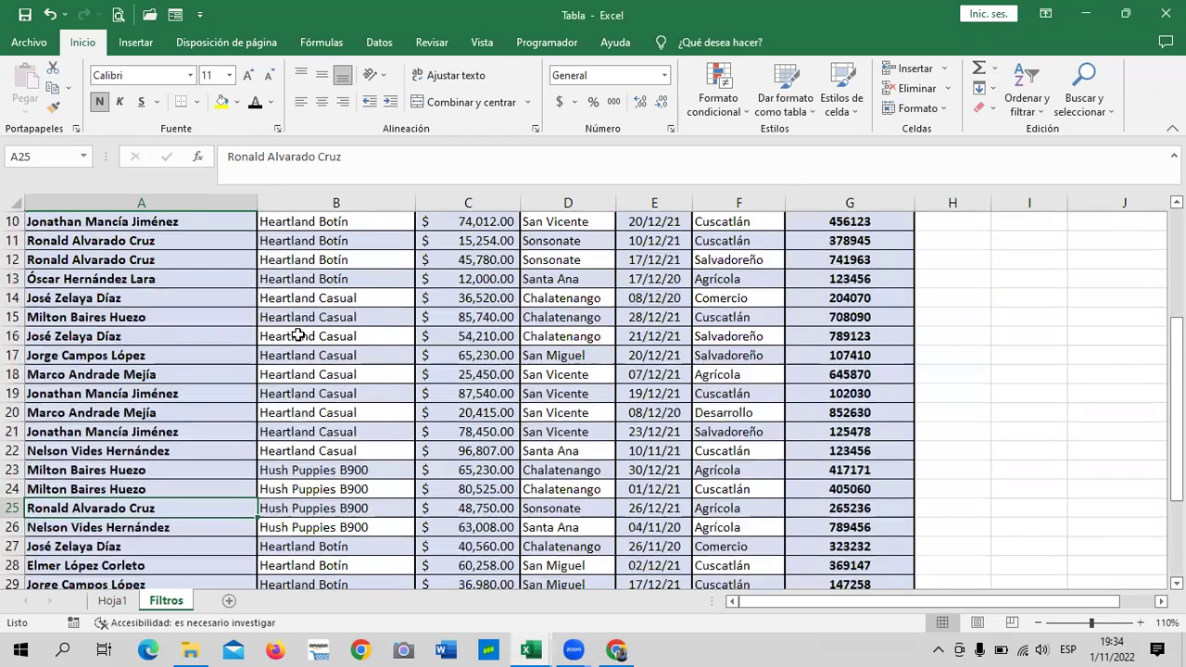
# - With Match case and entire-cell matching off, replace all Cruz with Lovo (4 replacements)
pyautogui.click(203, 297)
pyautogui.click(1084, 92)
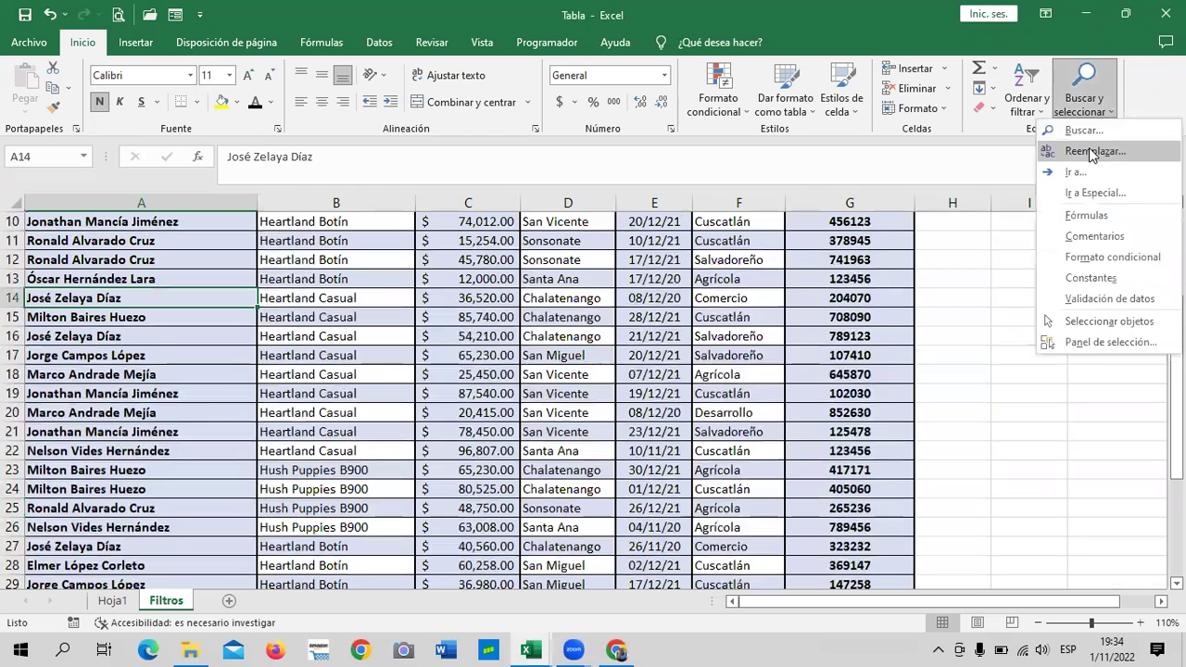
pyautogui.click(1092, 151)
pyautogui.press('BackSpace')
pyautogui.write('Cruz')
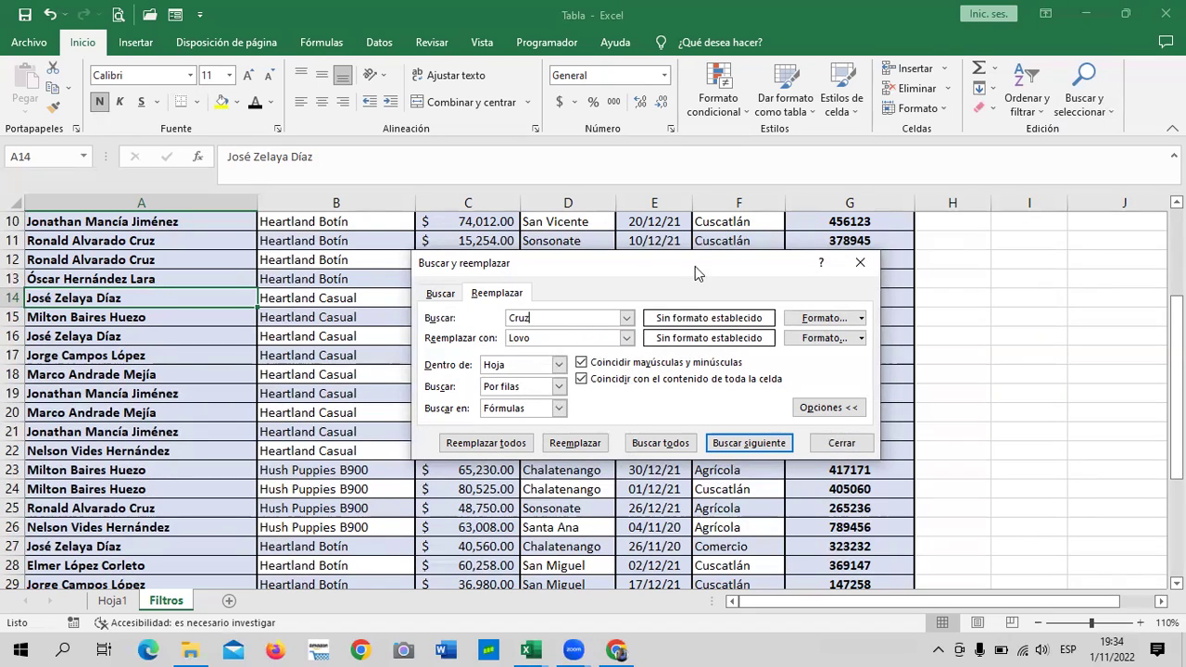
pyautogui.click(548, 340)
pyautogui.press('BackSpace')
pyautogui.click(582, 379)
pyautogui.click(587, 364)
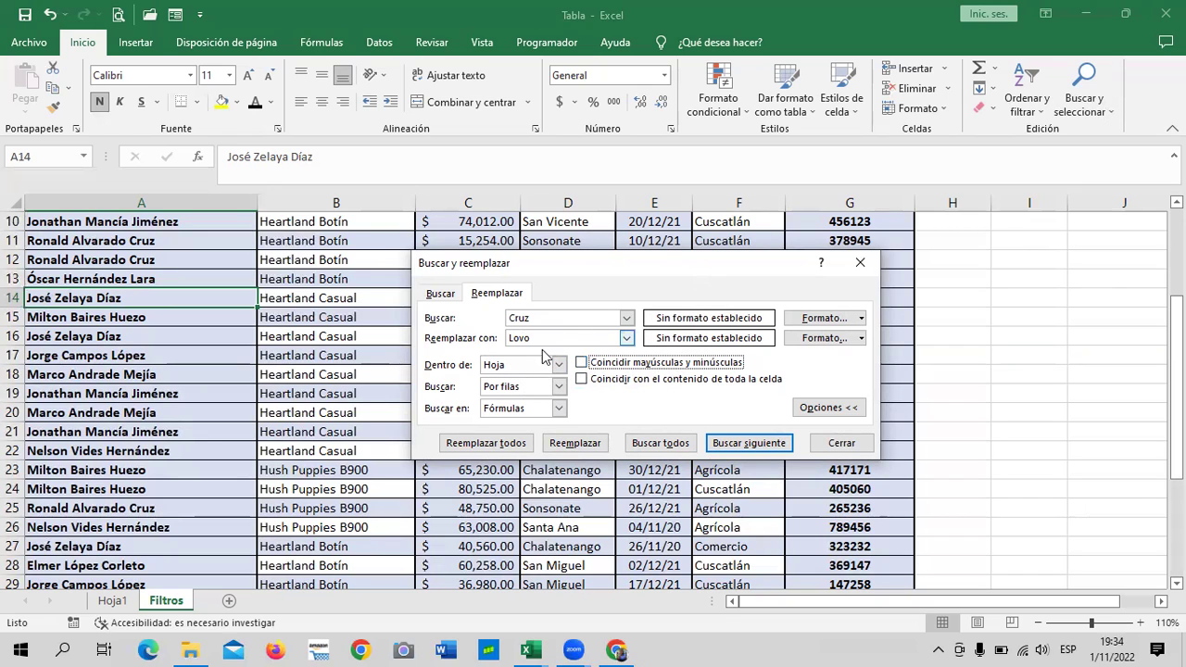
pyautogui.click(495, 443)
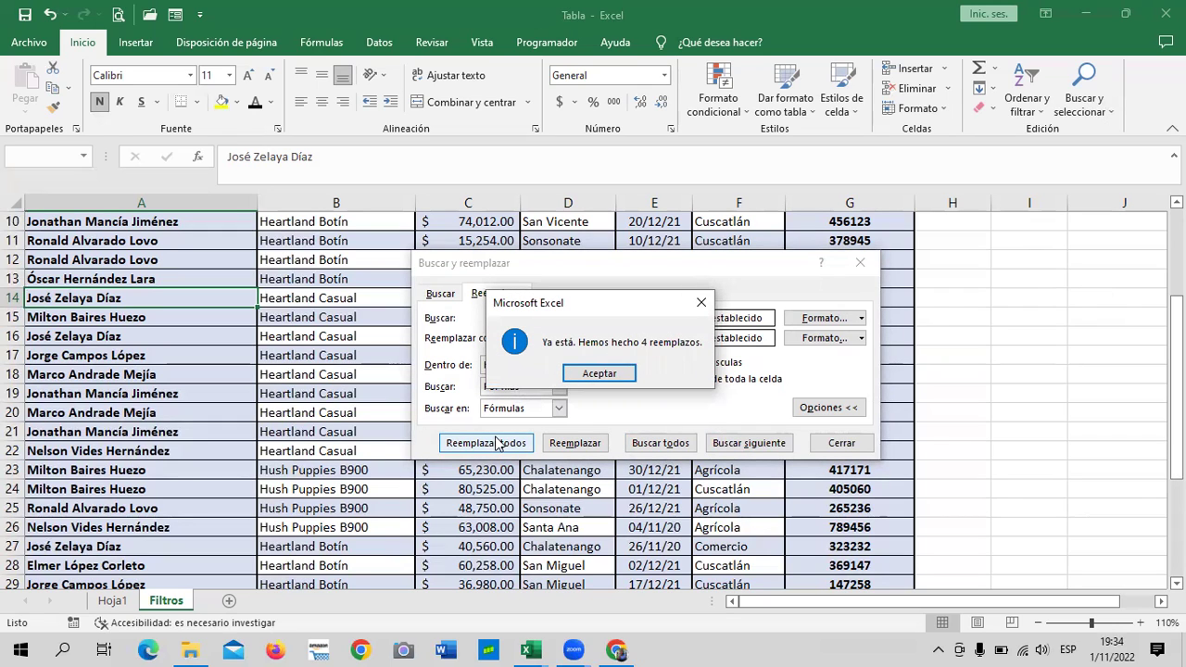
pyautogui.click(612, 375)
# - Check the renamed sellers in rows 11, 12, 25 and 30
pyautogui.click(174, 243)
pyautogui.click(171, 257)
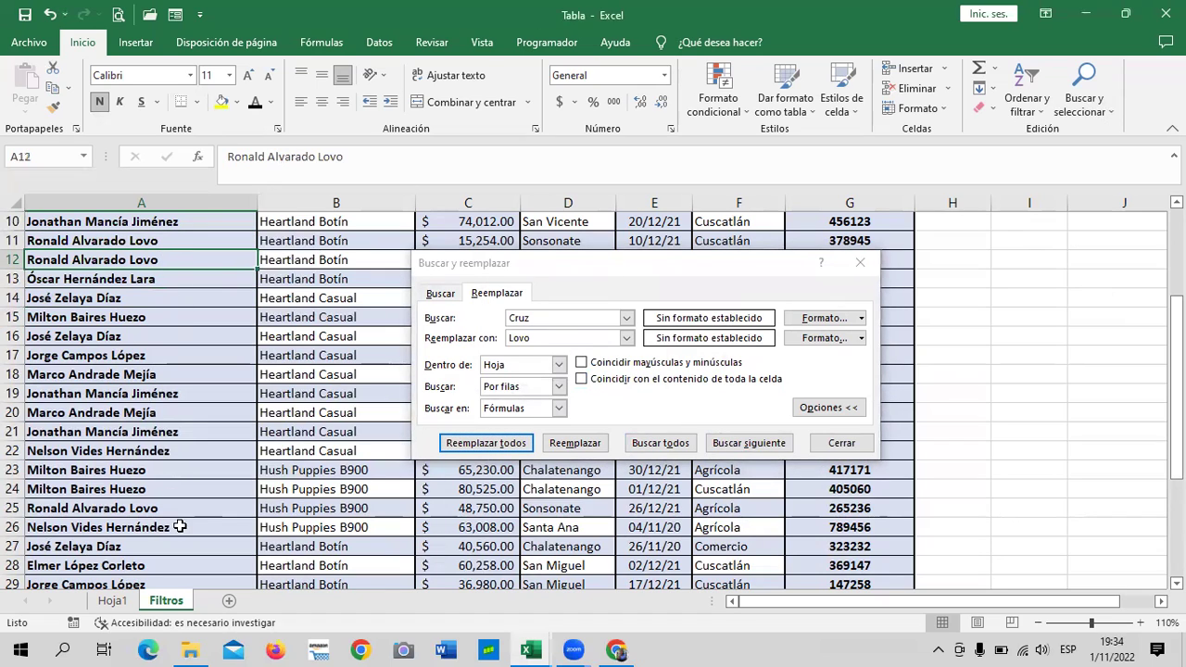
pyautogui.click(188, 508)
pyautogui.scroll(-1, 185, 505)
pyautogui.scroll(-1, 181, 501)
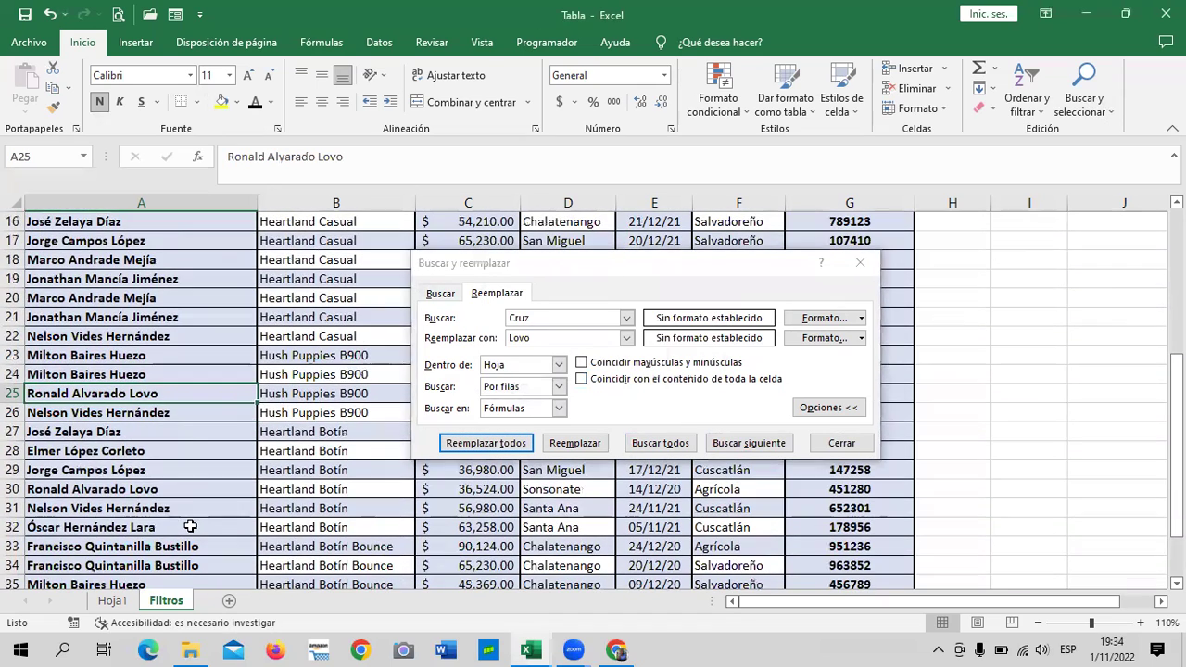
pyautogui.click(175, 492)
pyautogui.scroll(2, 176, 491)
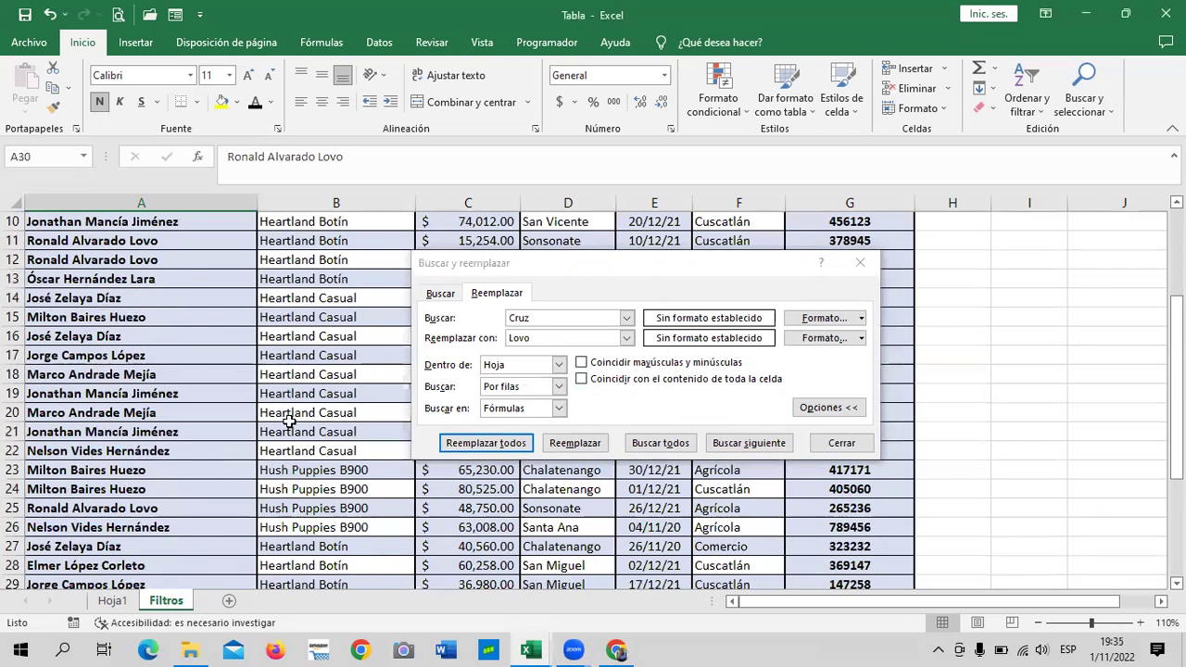
# - Move the Replace window up-left and toggle the Match case and entire-cell options
pyautogui.click(654, 265)
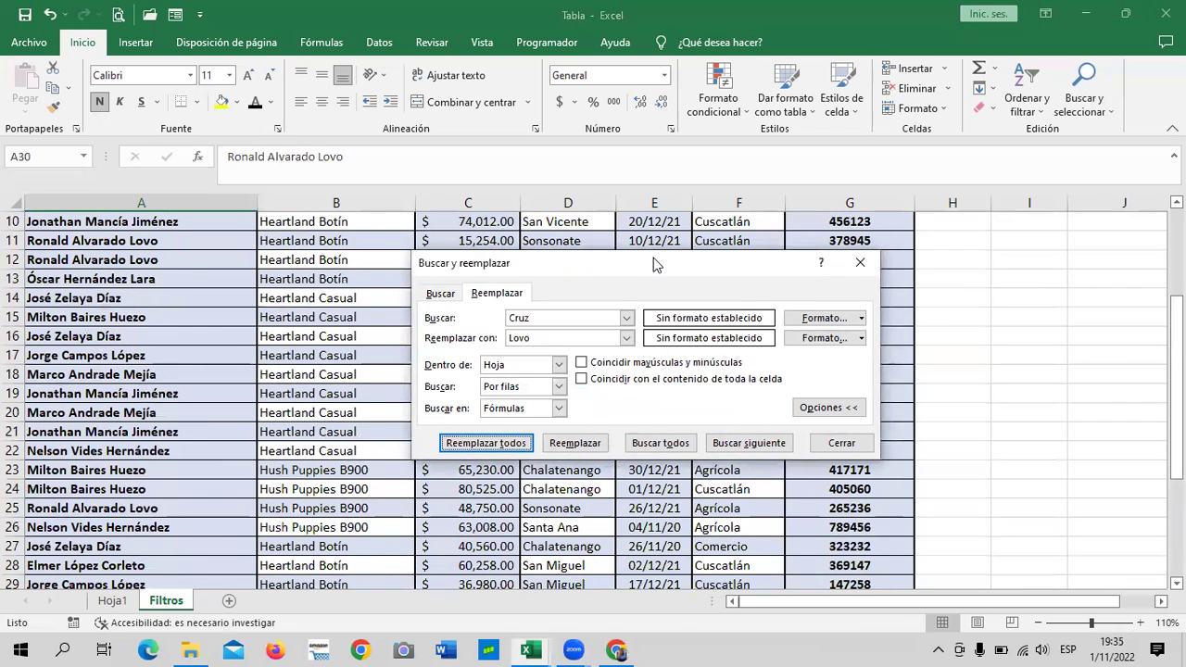
pyautogui.moveTo(653, 265); pyautogui.dragTo(625, 223)
pyautogui.click(554, 322)
pyautogui.click(560, 339)
pyautogui.click(553, 321)
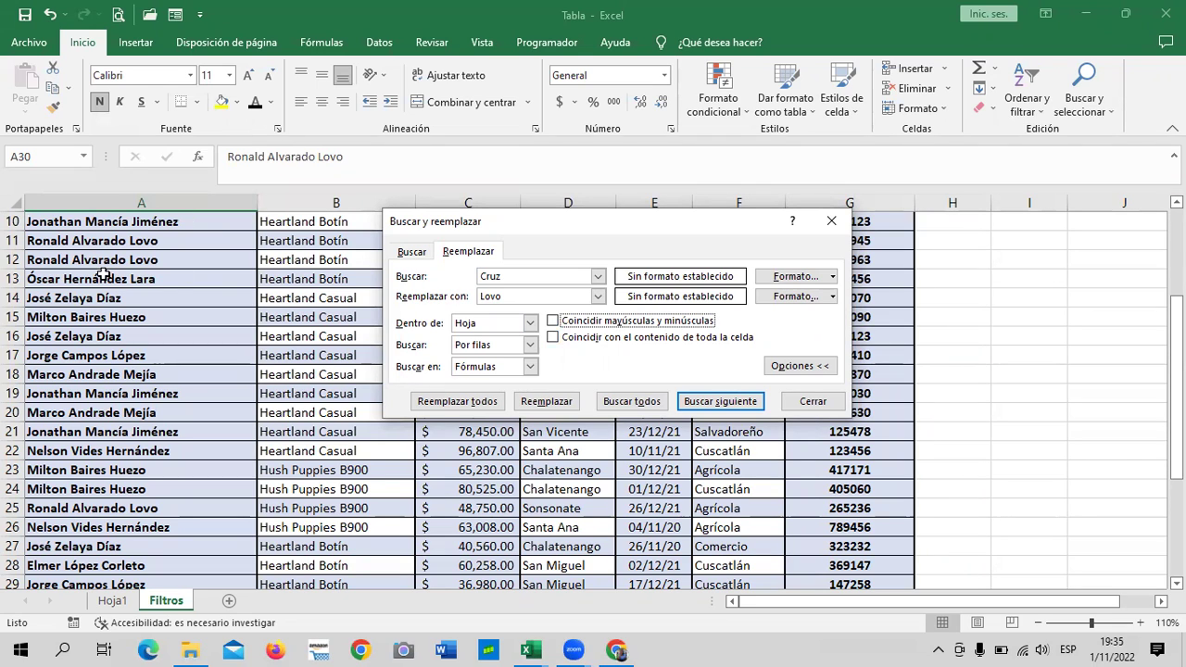
# - Select the updated seller in row 11 and close Buscar y reemplazar
pyautogui.click(138, 241)
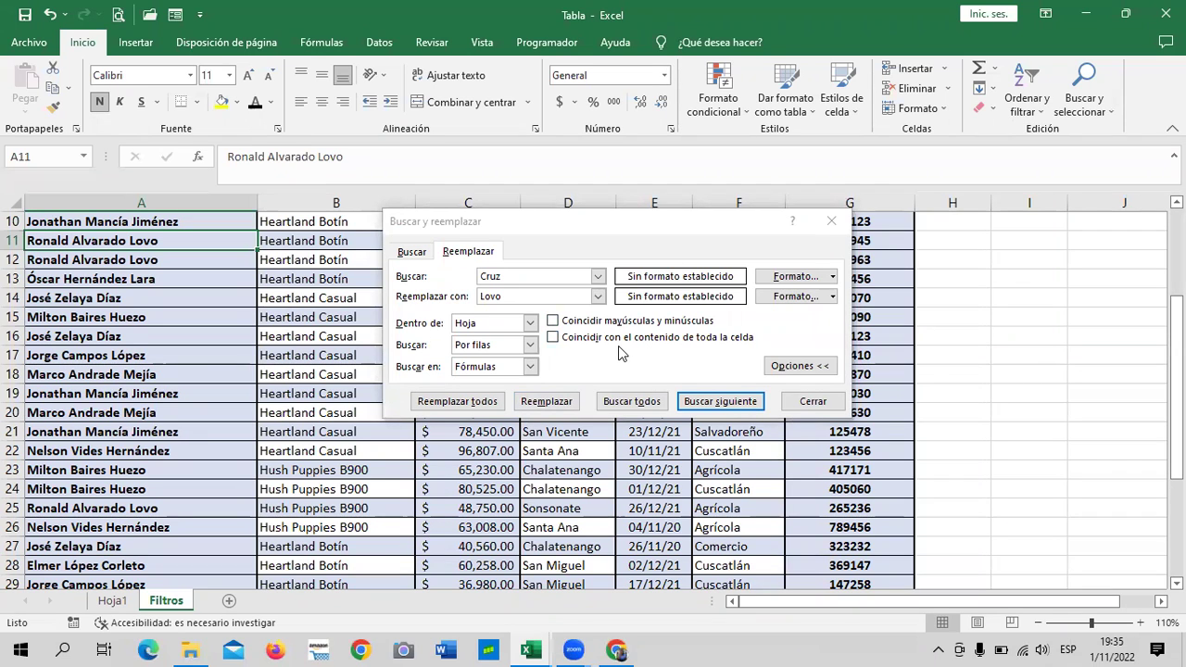
pyautogui.click(812, 405)
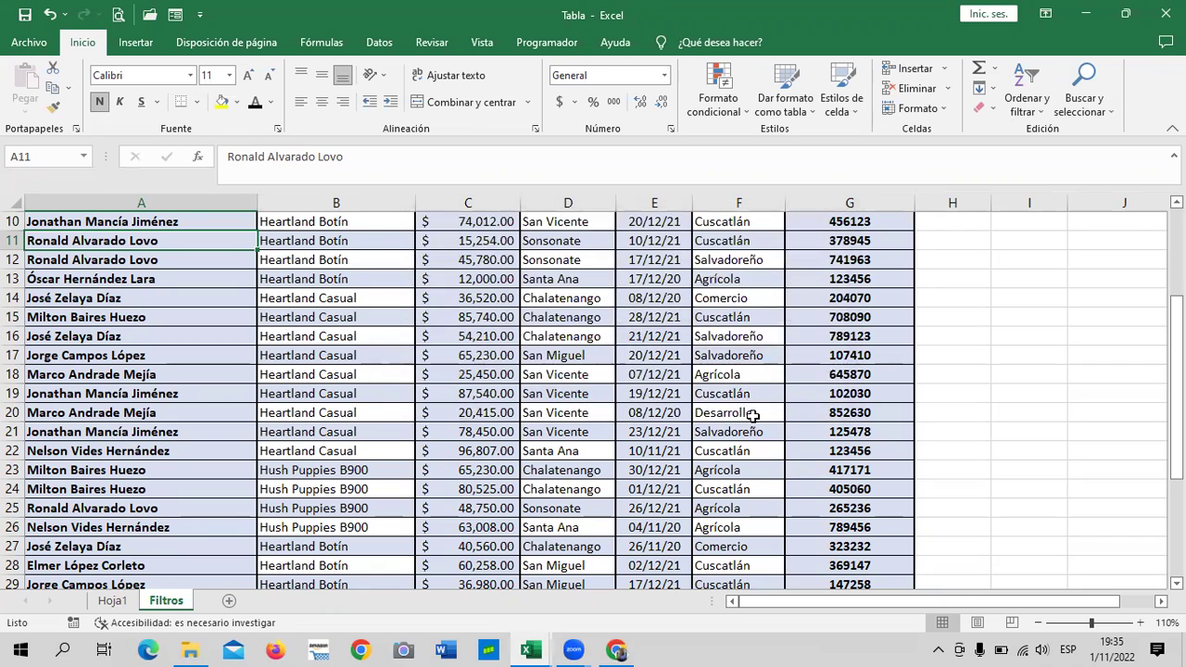
pyautogui.click(723, 374)
pyautogui.click(722, 337)
pyautogui.scroll(3, 722, 339)
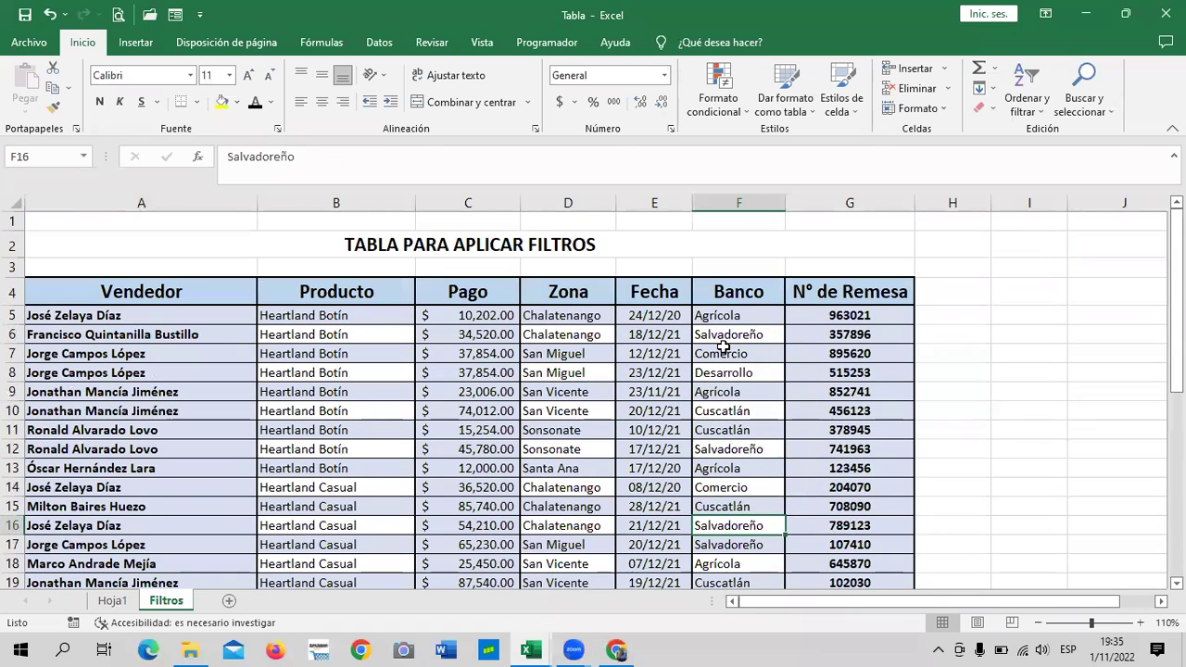
pyautogui.click(722, 317)
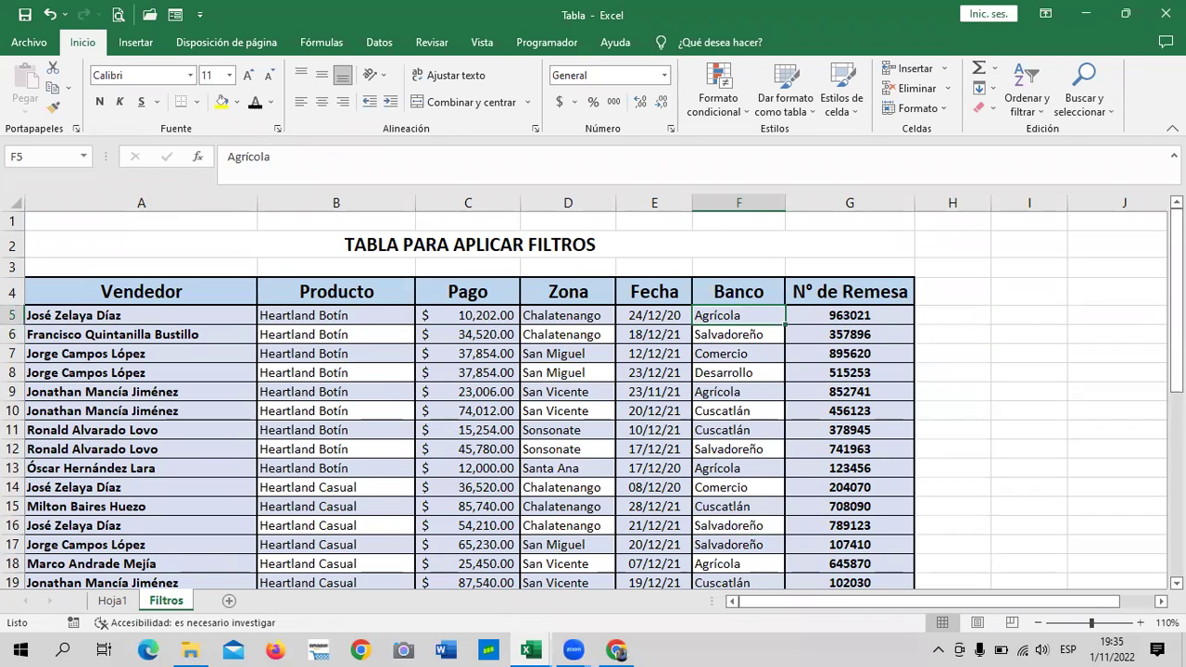
pyautogui.click(137, 321)
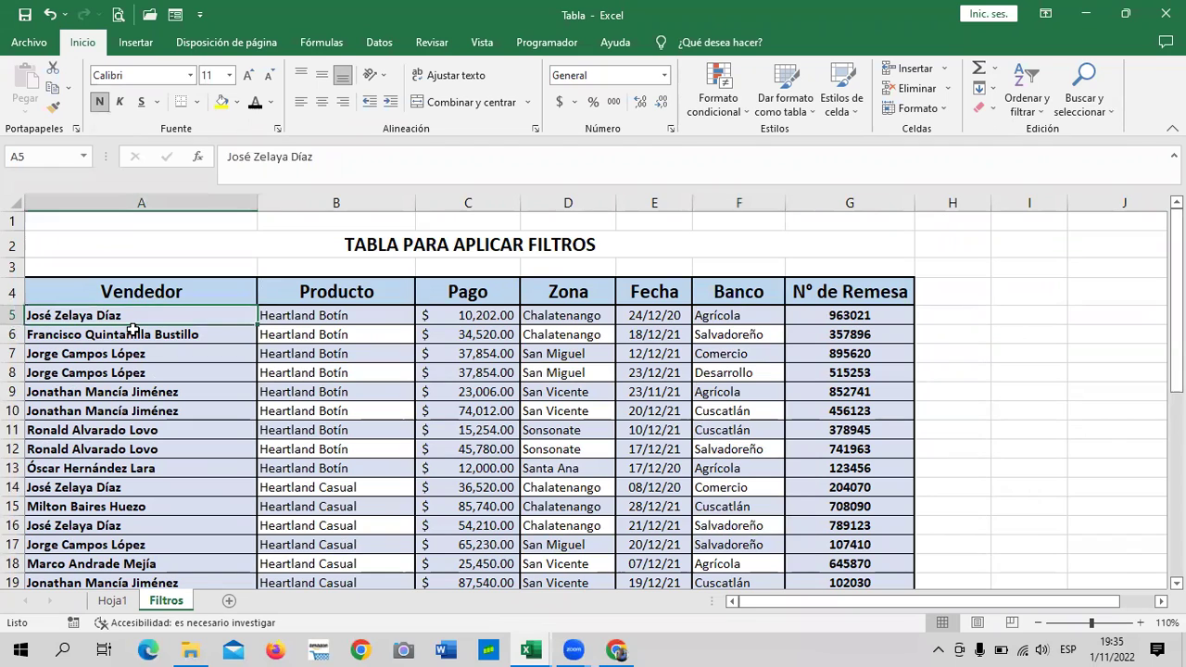
pyautogui.click(125, 339)
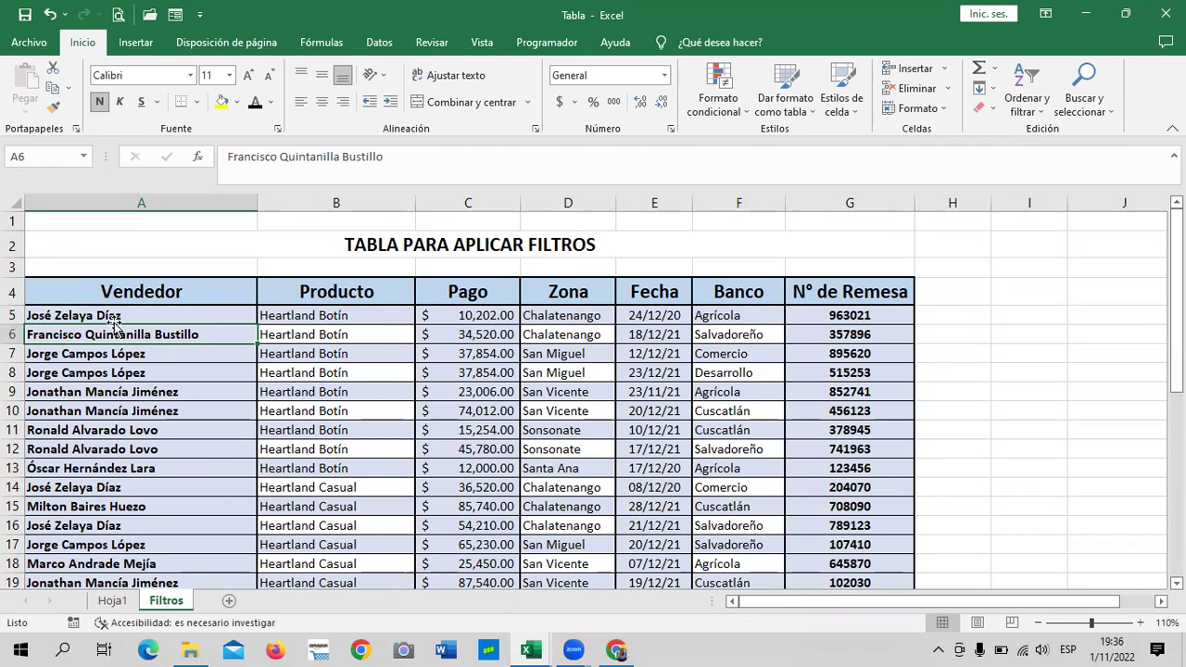
pyautogui.scroll(-1, 318, 380)
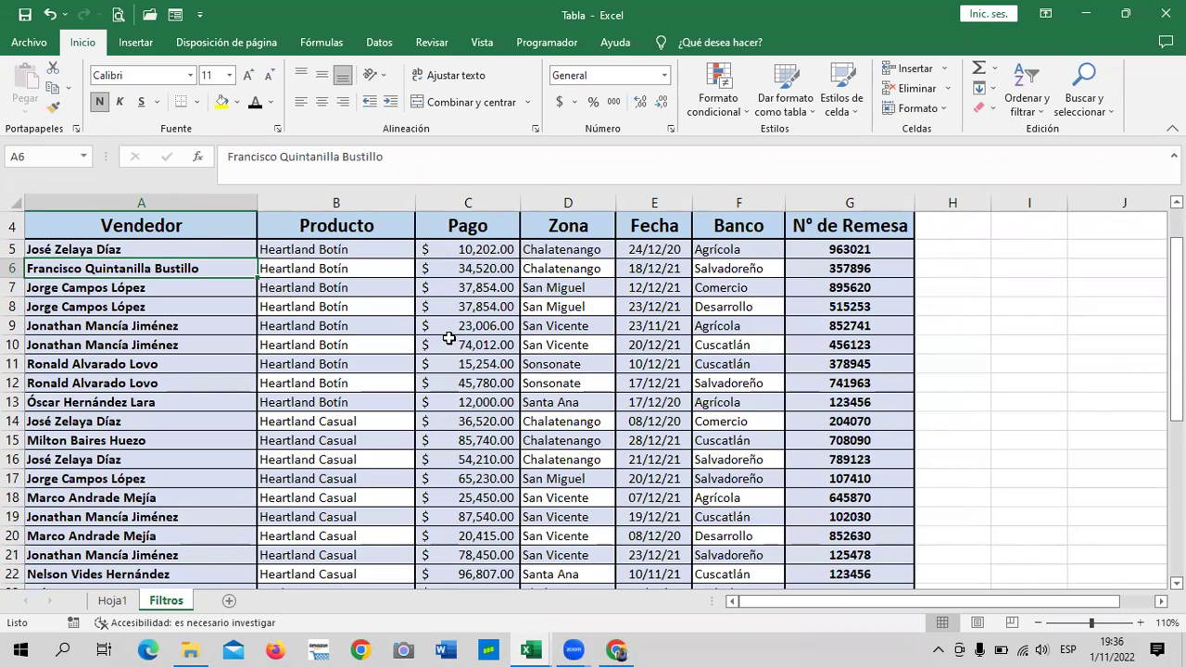
pyautogui.scroll(-3, 449, 338)
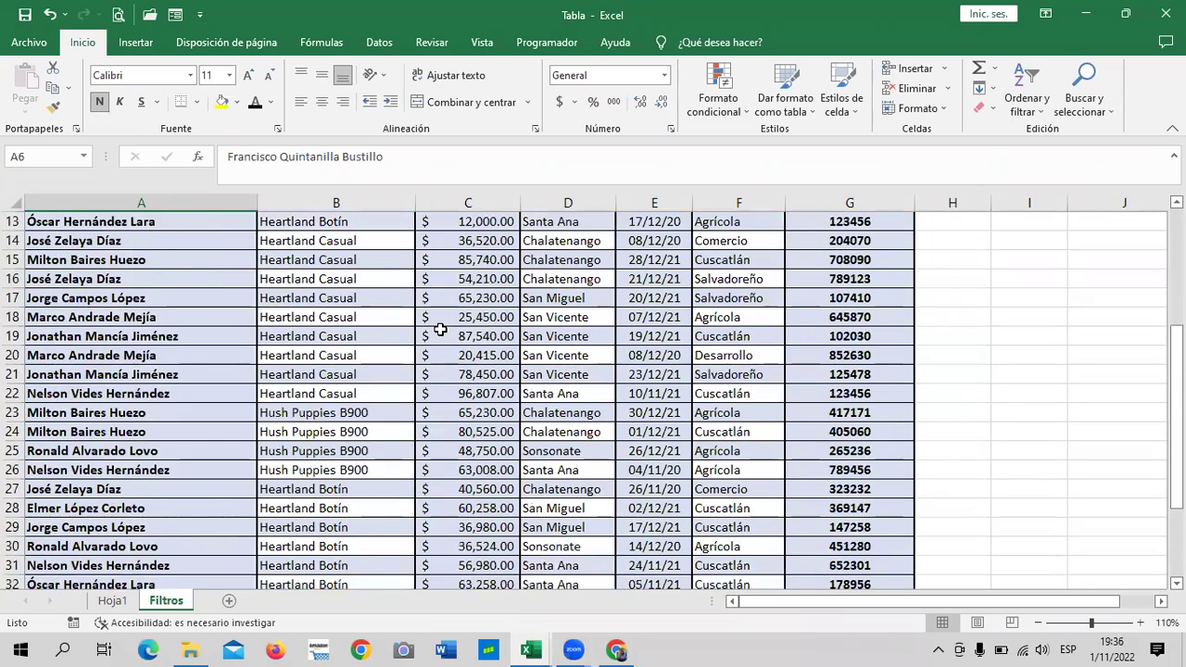
pyautogui.scroll(-3, 440, 332)
pyautogui.scroll(-1, 438, 327)
pyautogui.scroll(1, 438, 327)
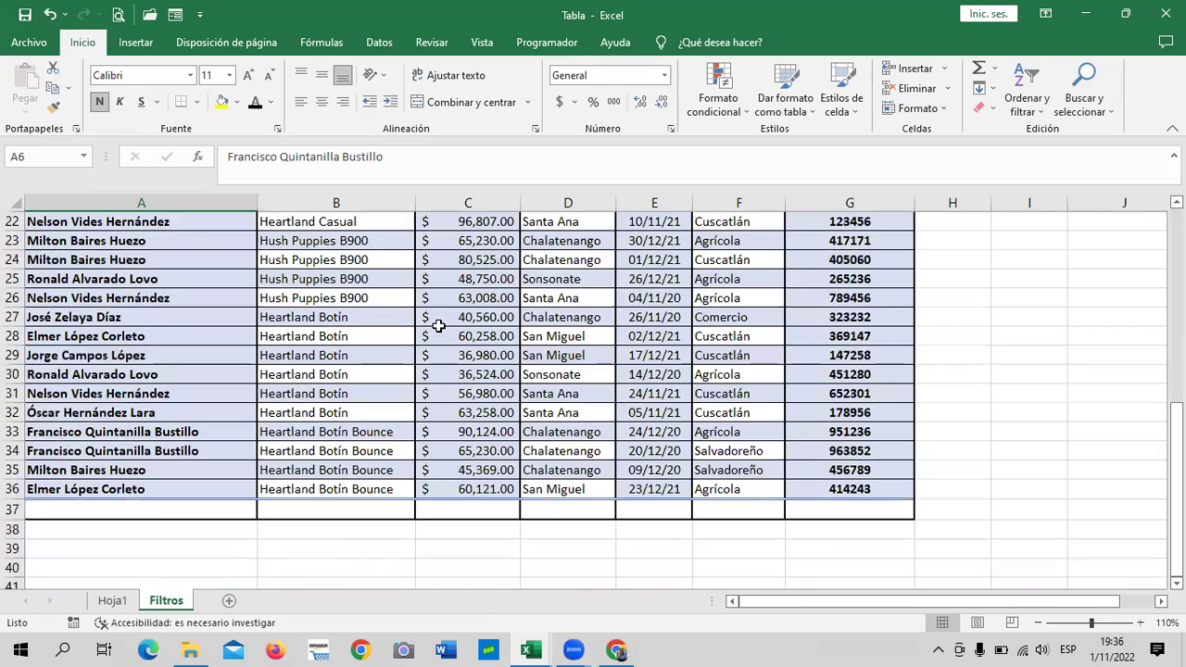
pyautogui.scroll(3, 438, 327)
pyautogui.scroll(2, 438, 327)
pyautogui.scroll(2, 439, 327)
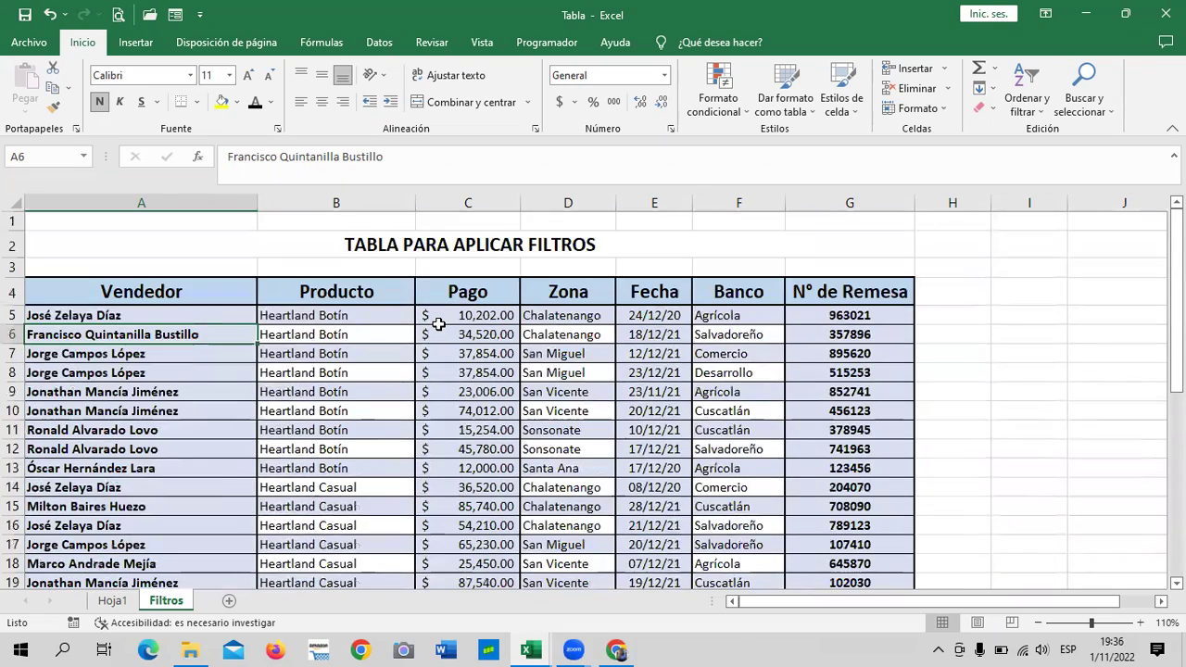
pyautogui.scroll(-3, 438, 326)
pyautogui.click(312, 313)
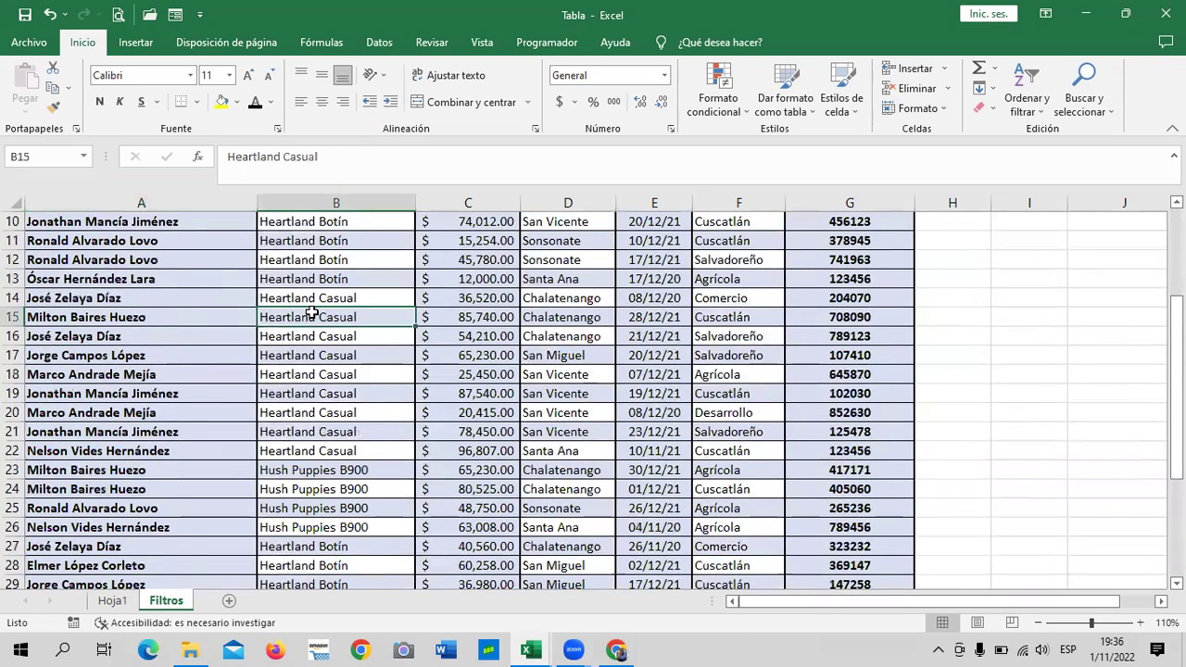
pyautogui.scroll(-2, 312, 313)
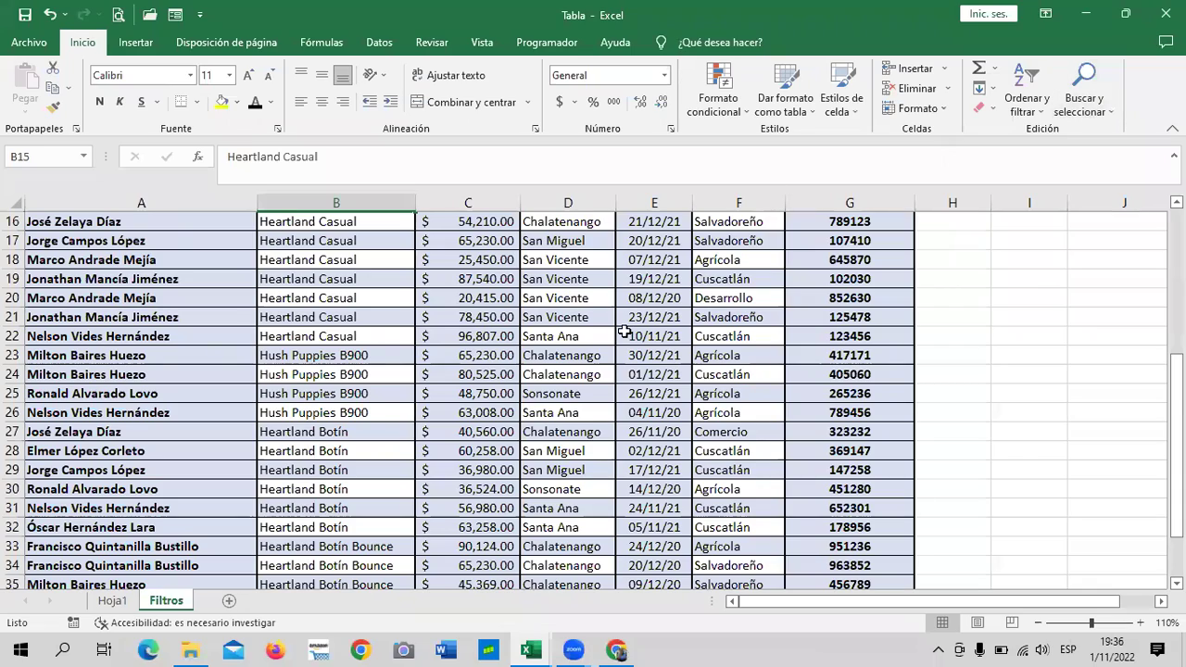
pyautogui.scroll(-2, 587, 355)
pyautogui.scroll(3, 482, 401)
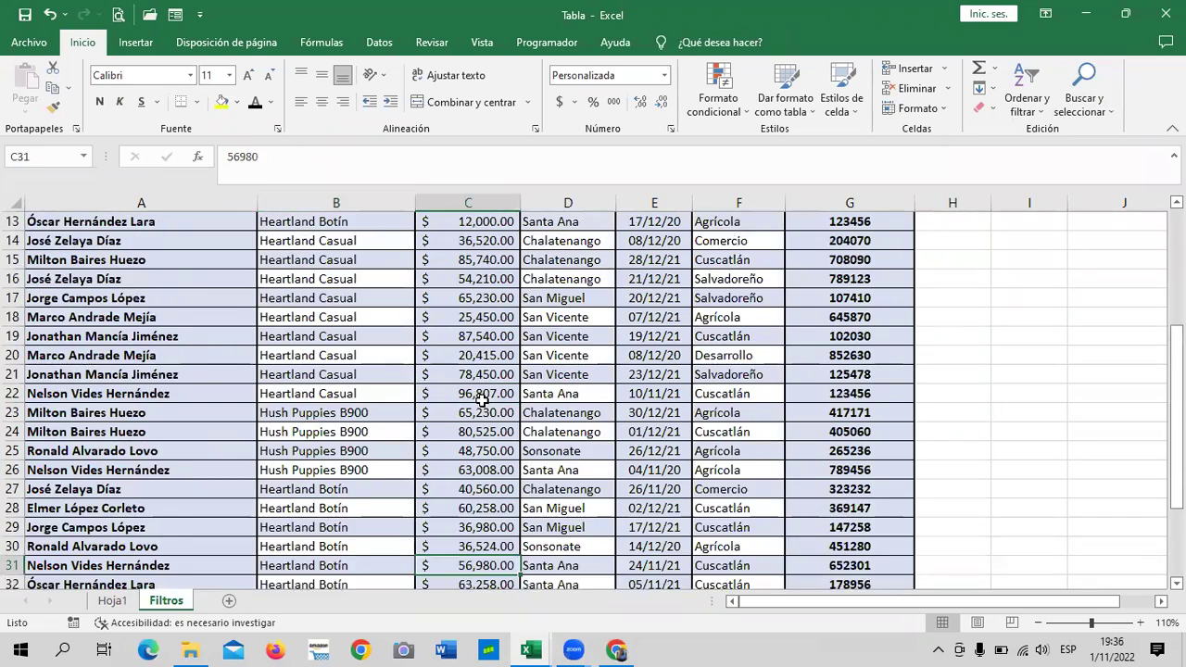
pyautogui.scroll(3, 482, 400)
pyautogui.scroll(1, 482, 400)
pyautogui.scroll(-2, 484, 398)
pyautogui.scroll(-1, 484, 398)
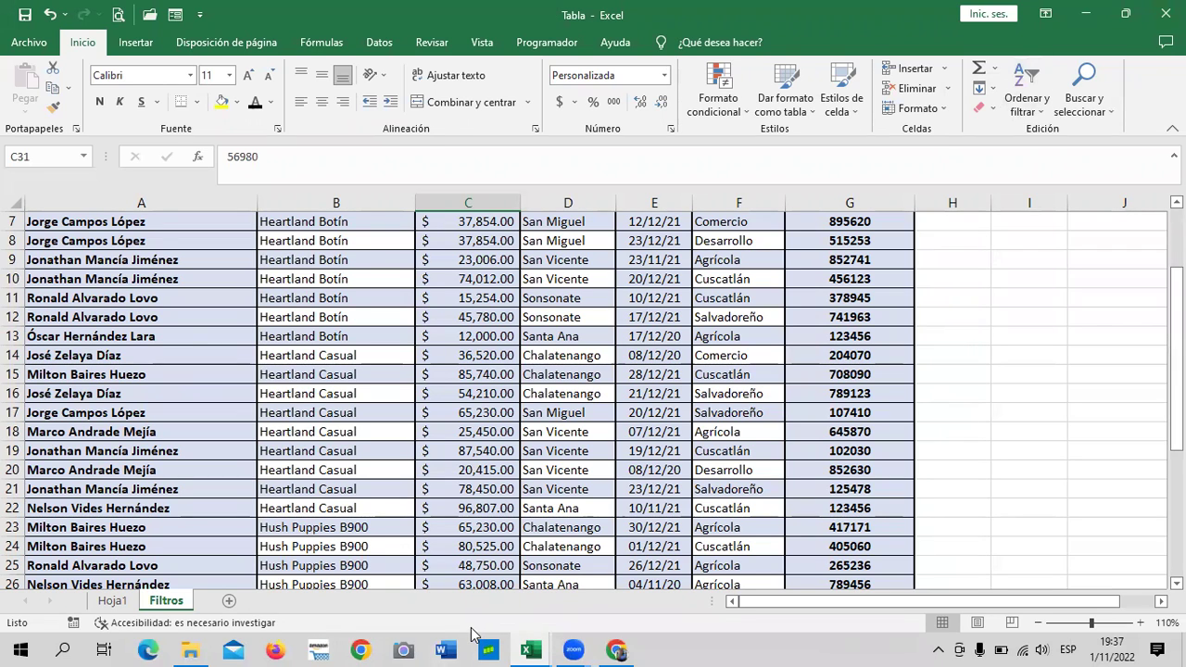
pyautogui.click(981, 431)
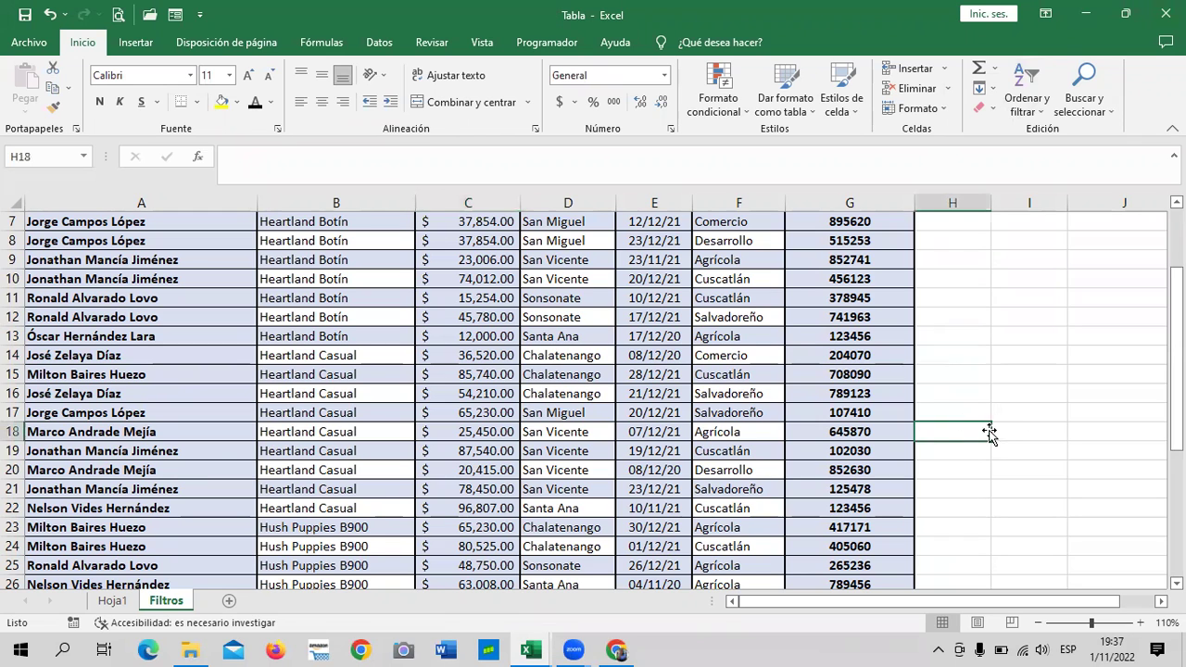
# - Switch to the course page and read through the 4.5 Laboratorio quiz on basic tables
pyautogui.click(619, 649)
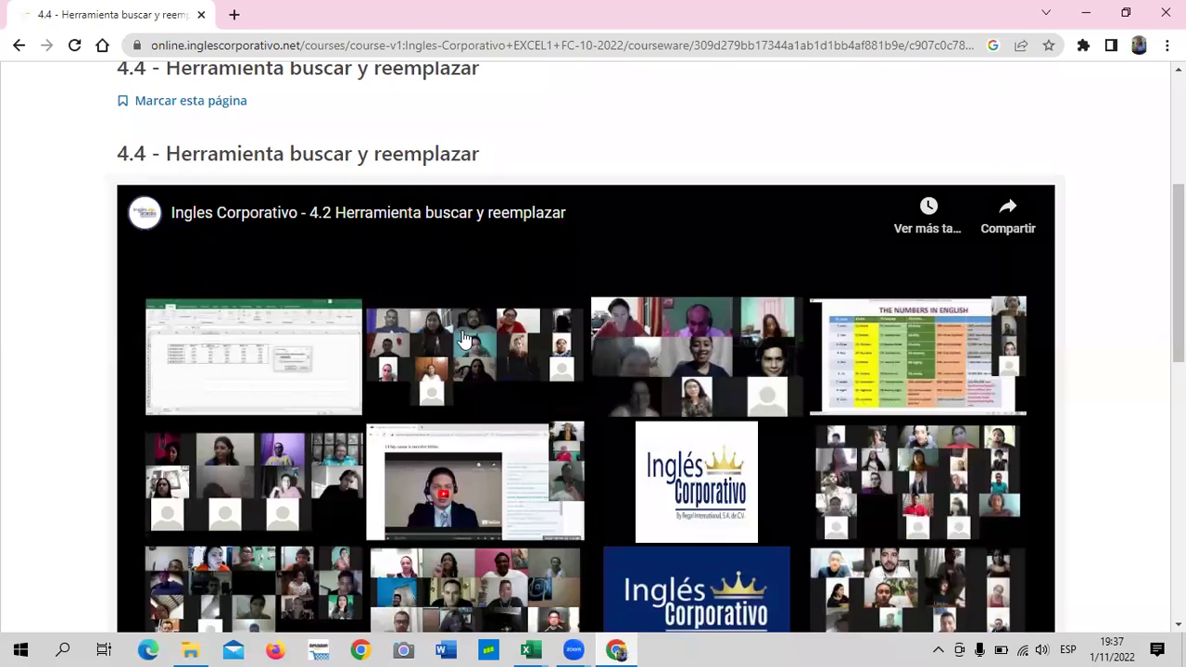
pyautogui.scroll(2, 443, 470)
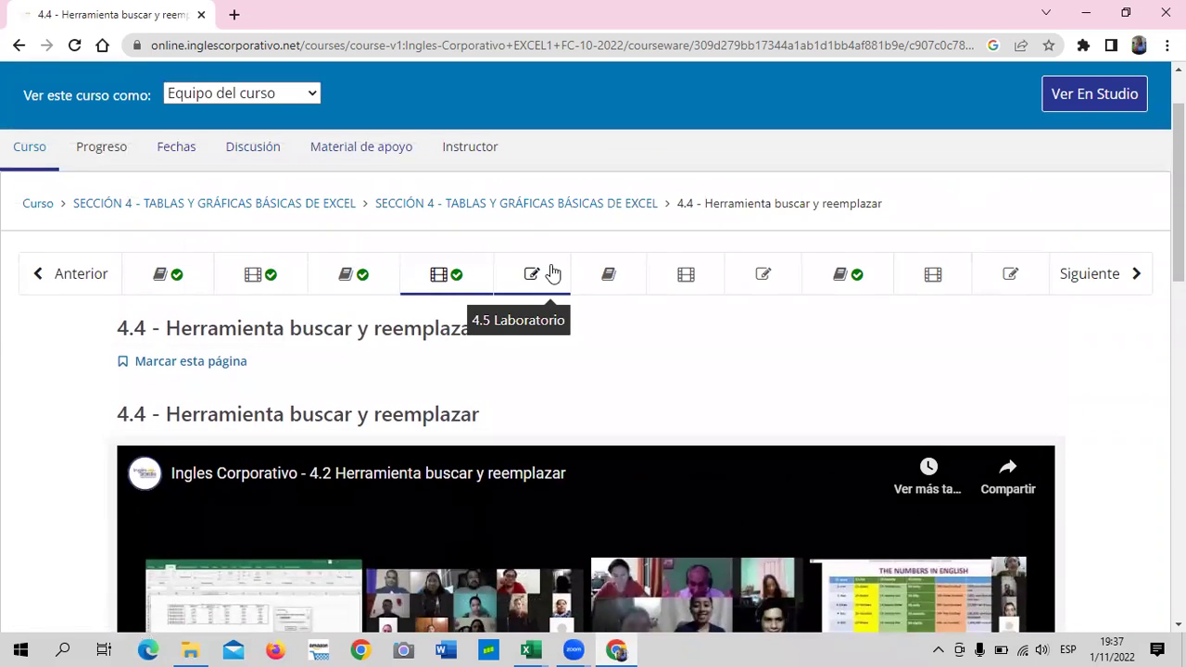
pyautogui.click(551, 273)
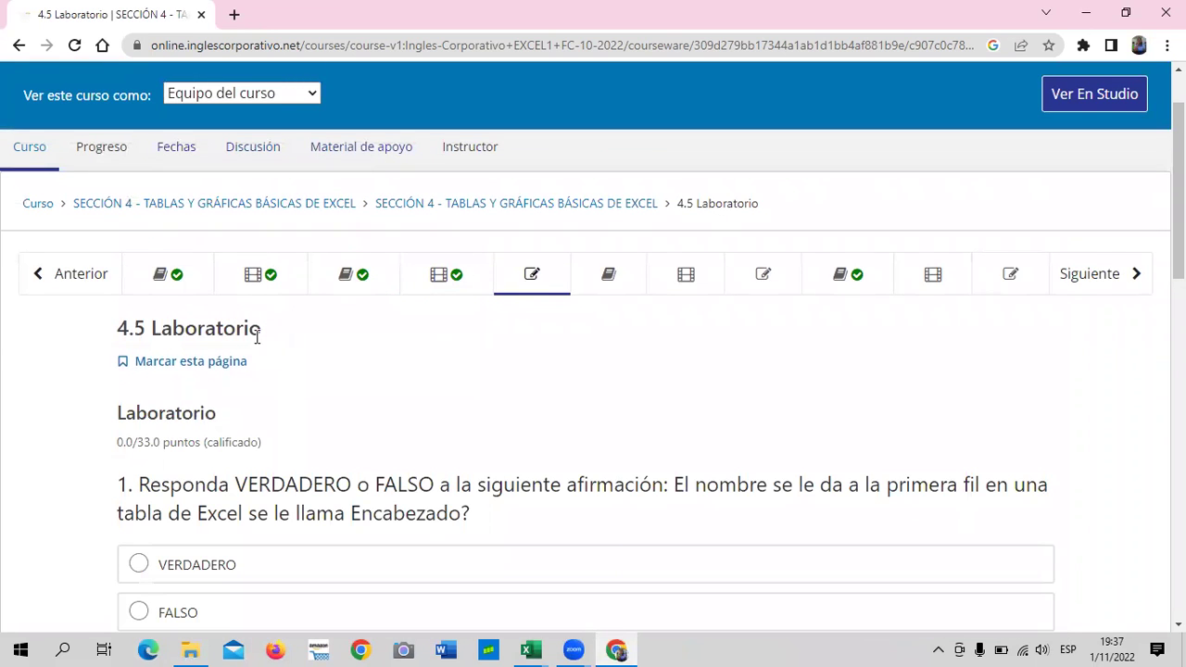
pyautogui.scroll(-2, 289, 334)
pyautogui.scroll(2, 139, 306)
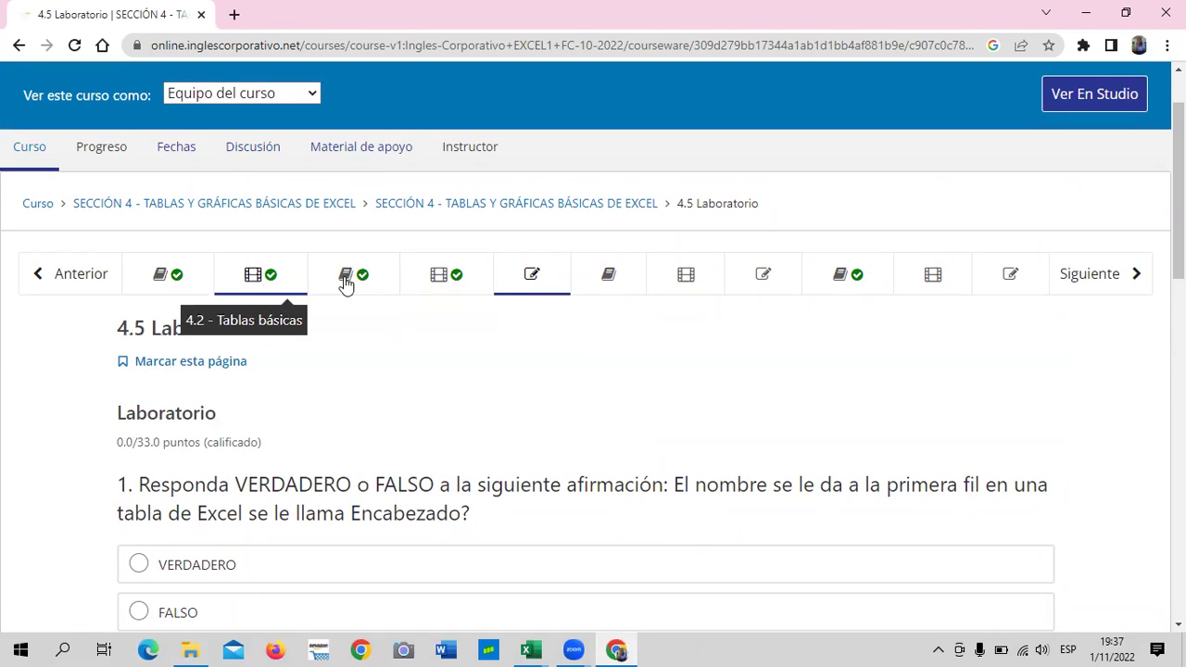
pyautogui.scroll(-2, 486, 334)
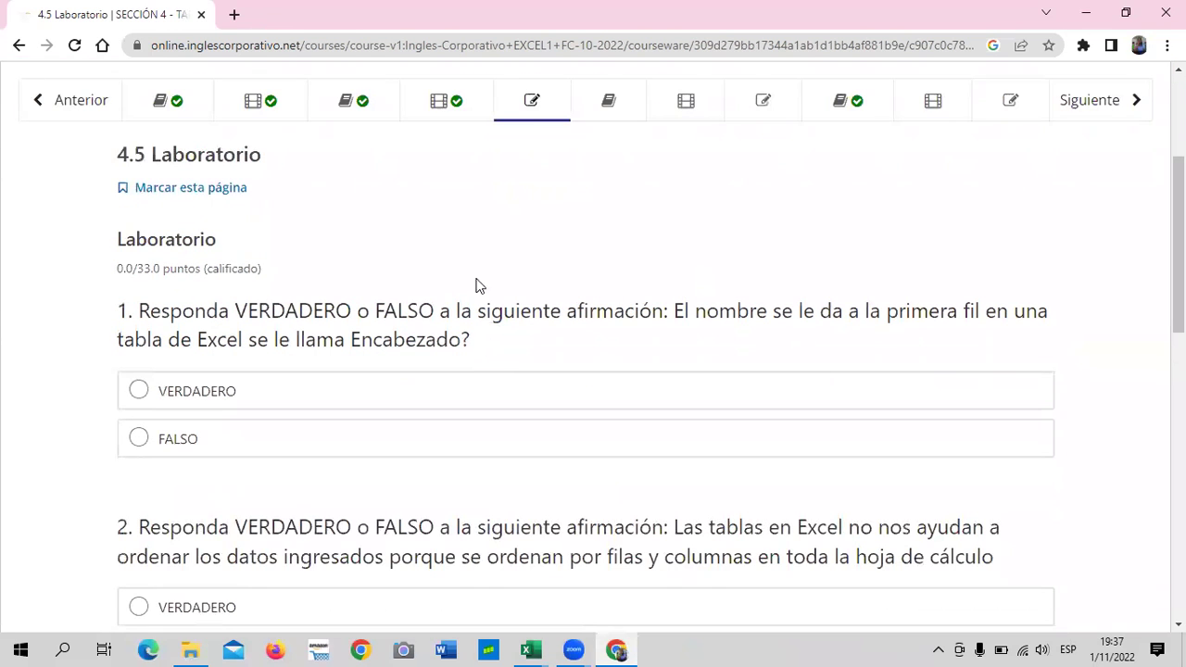
pyautogui.scroll(-5, 471, 275)
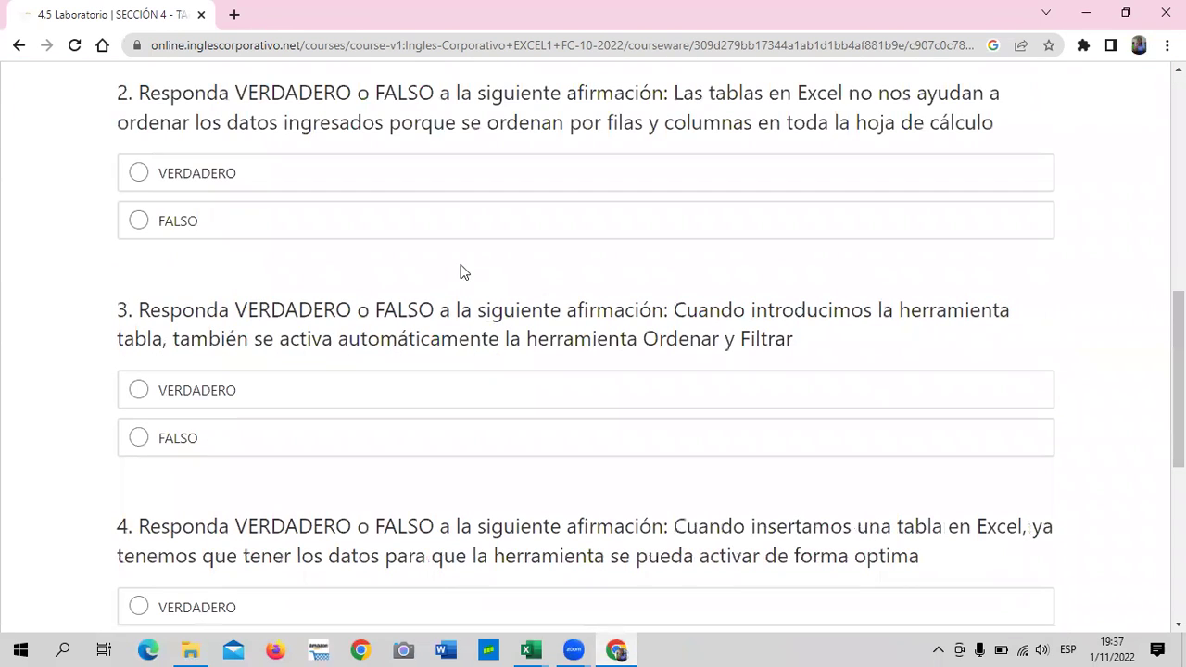
pyautogui.scroll(-3, 495, 376)
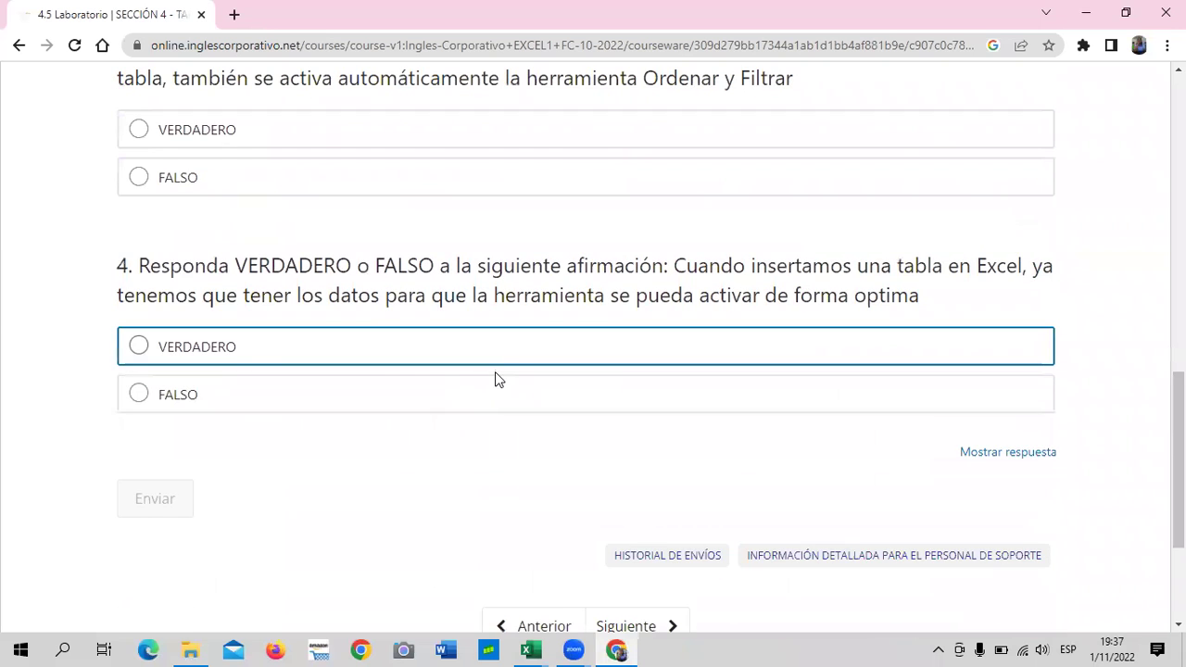
pyautogui.scroll(6, 323, 236)
pyautogui.scroll(3, 399, 307)
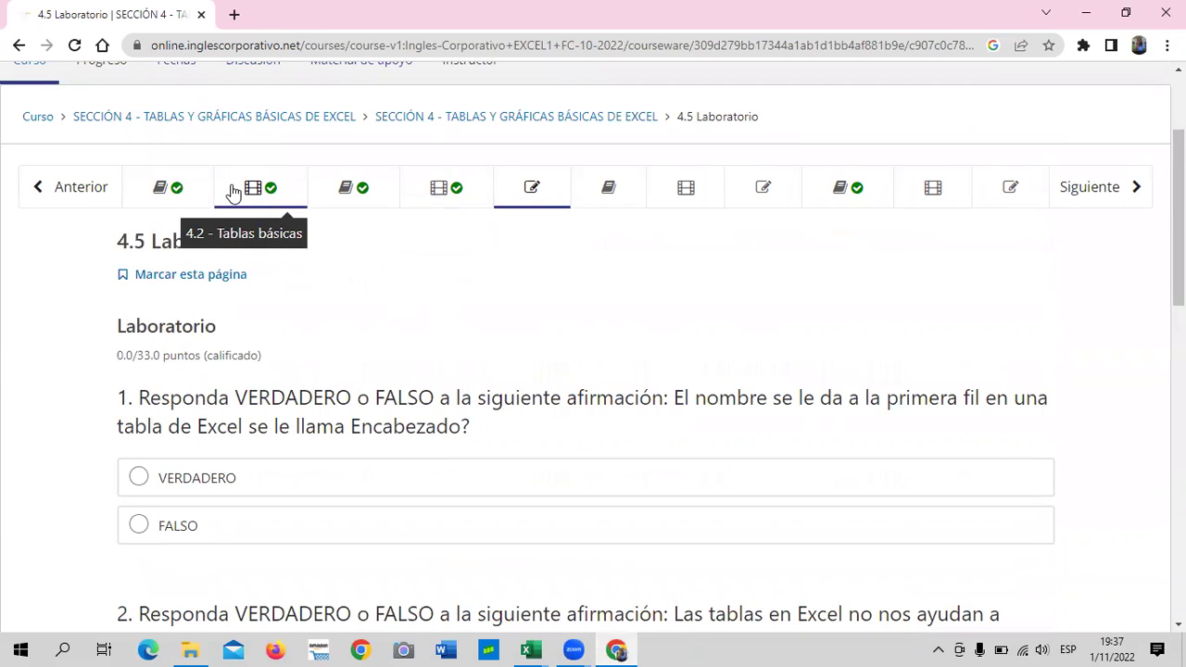
# - Look over the 4.8 Laboratorio questions, then go back to the 4.5 Laboratorio quiz
pyautogui.click(734, 193)
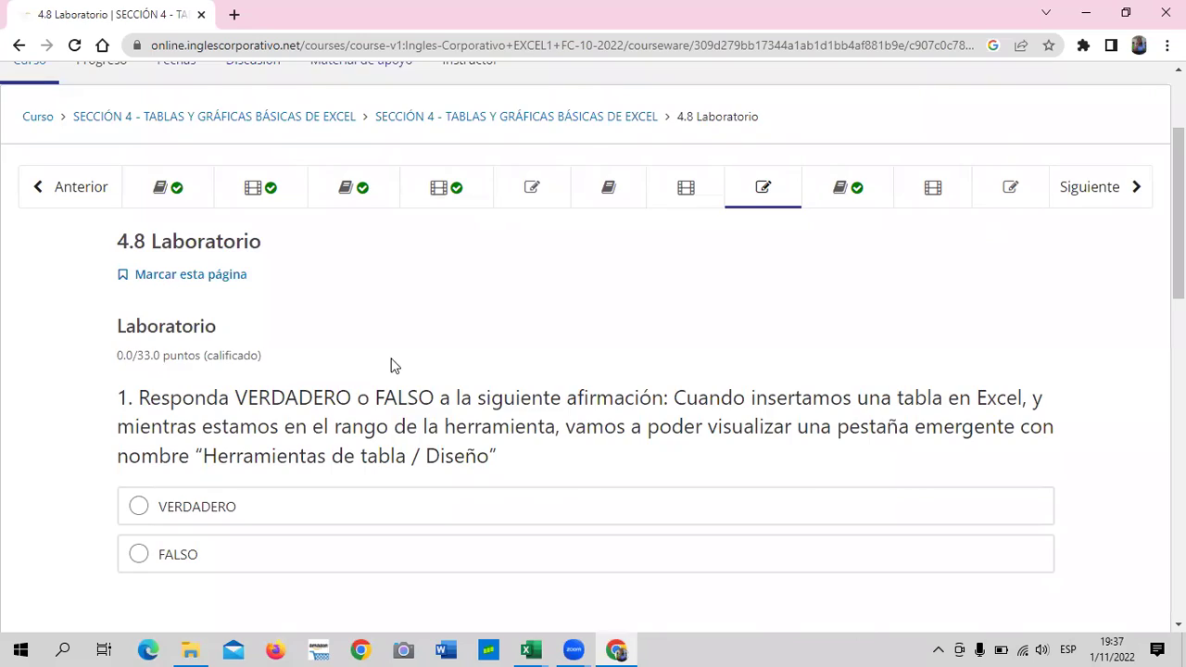
pyautogui.scroll(-3, 389, 364)
pyautogui.scroll(-3, 381, 359)
pyautogui.scroll(-3, 377, 355)
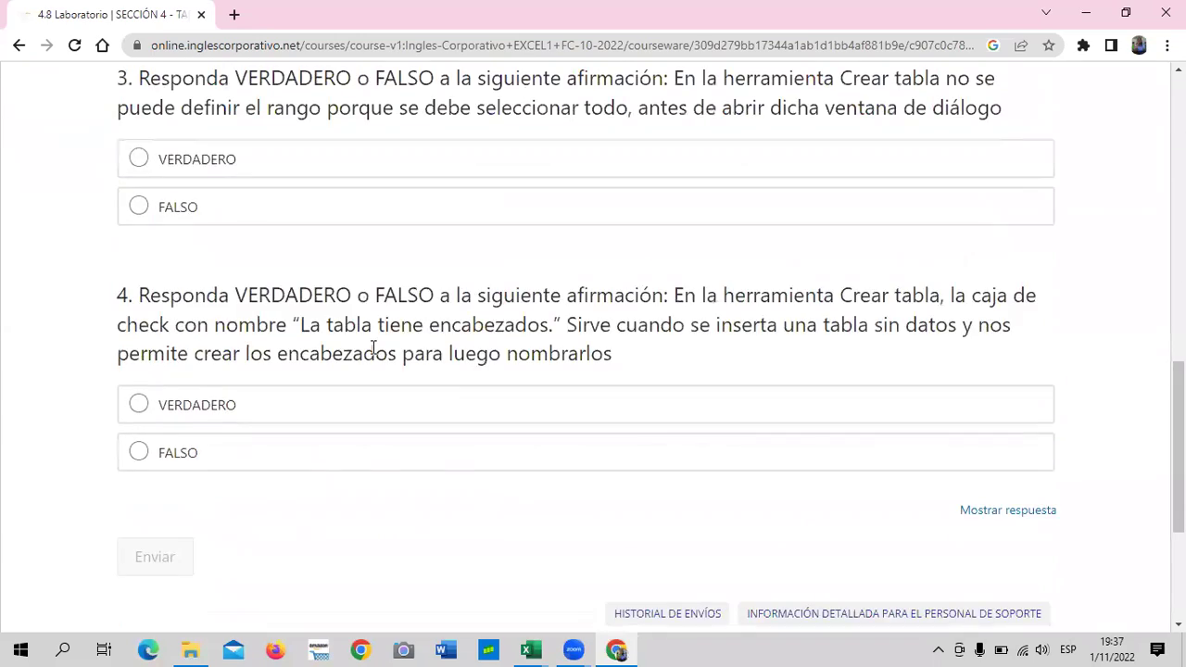
pyautogui.scroll(6, 371, 351)
pyautogui.scroll(5, 369, 353)
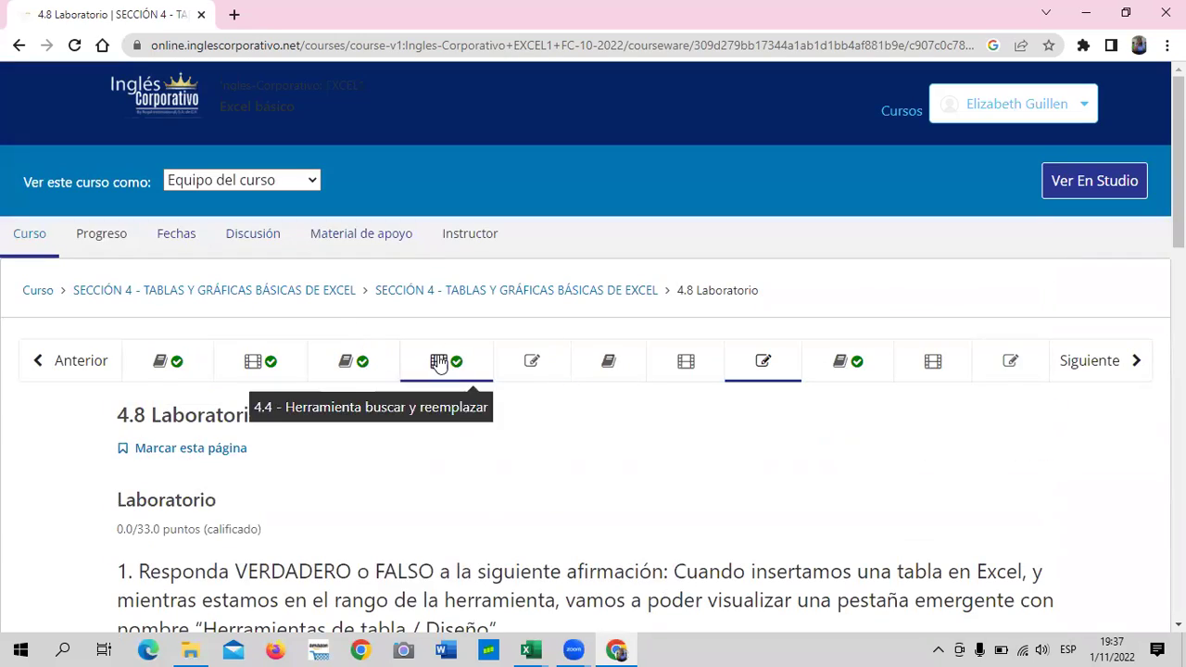
pyautogui.click(553, 369)
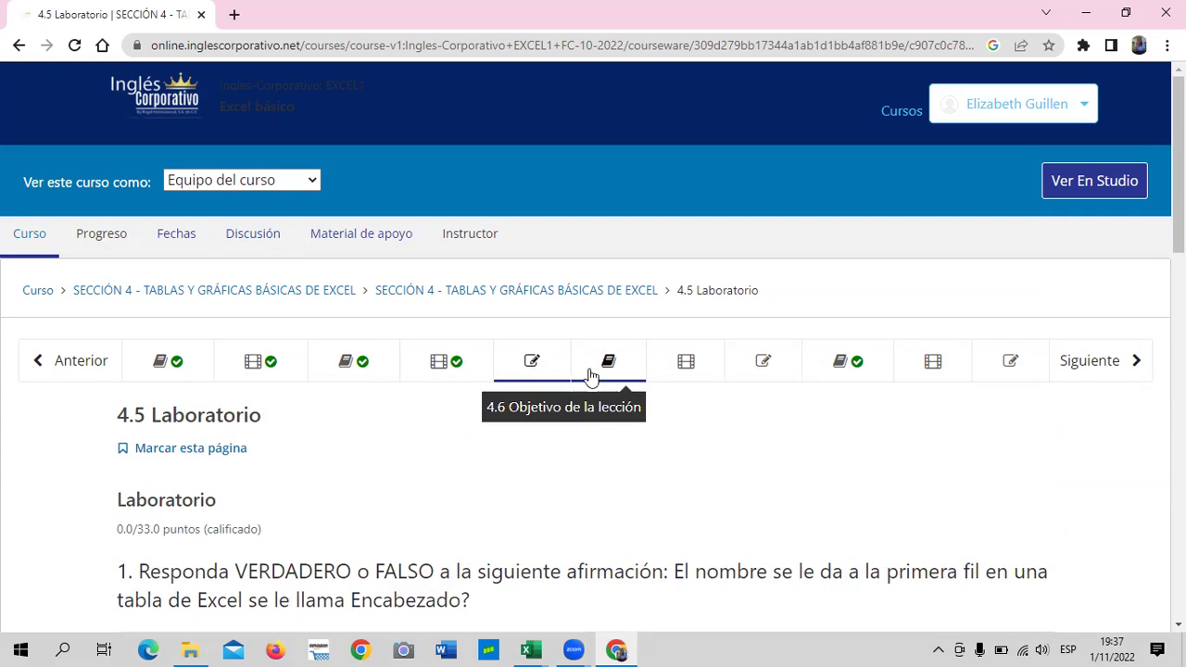
# - Read the full 4.6 Objetivo de la lección page on modifying table data and structure
pyautogui.click(630, 369)
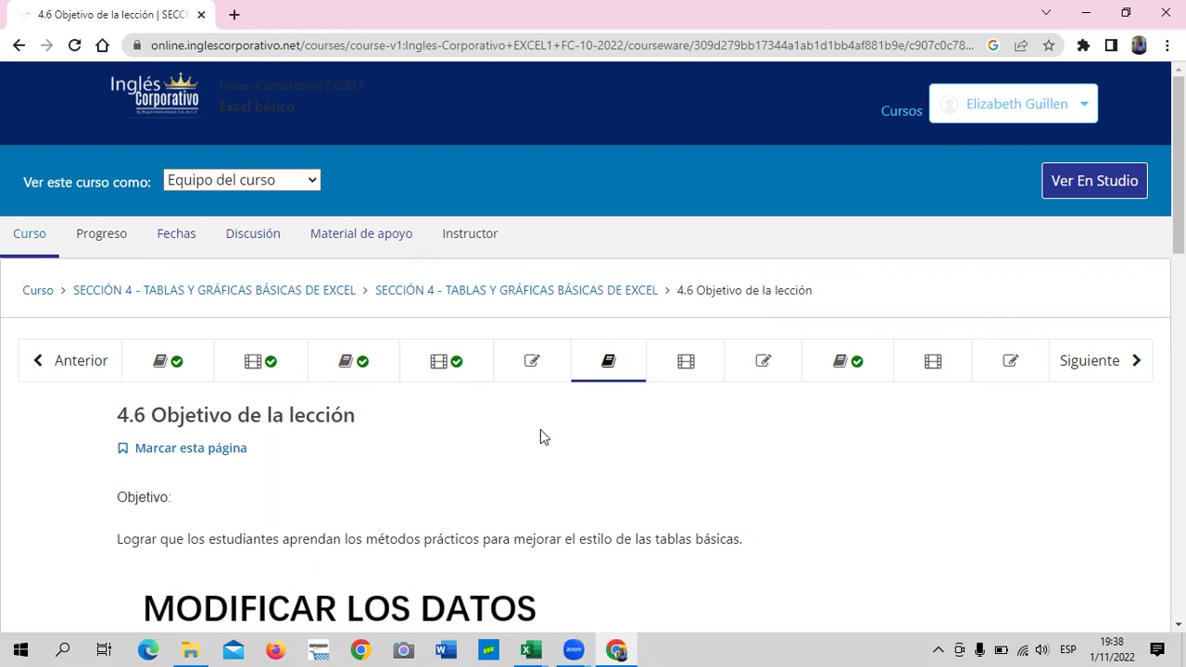
pyautogui.scroll(-4, 541, 429)
pyautogui.scroll(2, 523, 429)
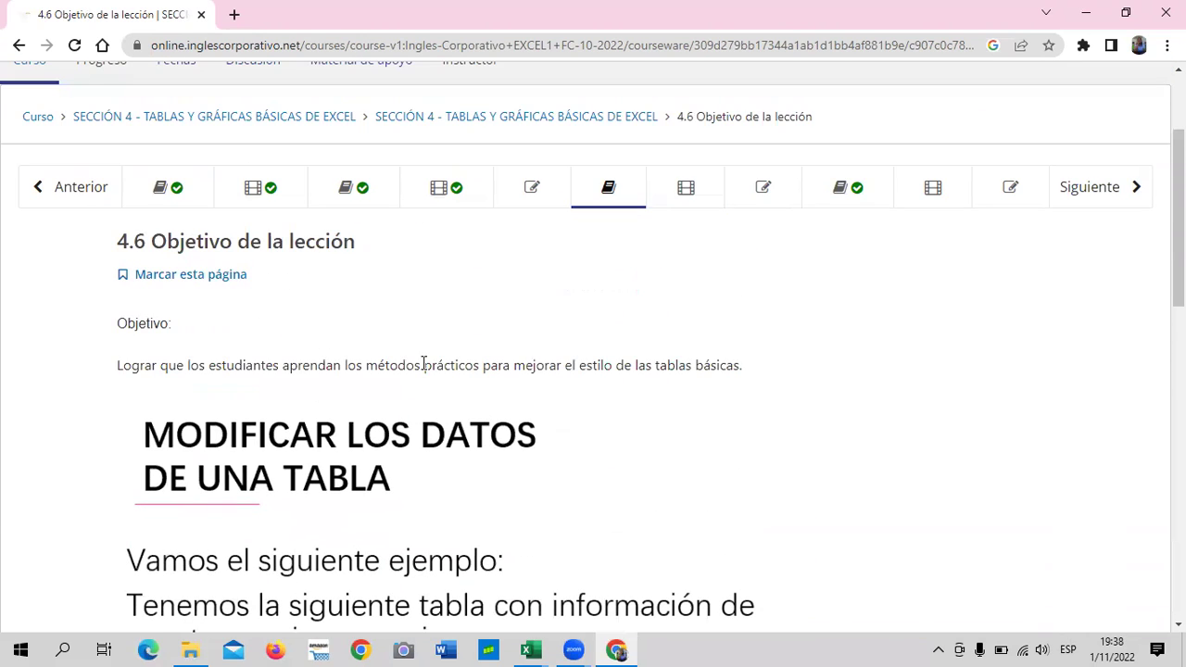
pyautogui.scroll(-6, 427, 362)
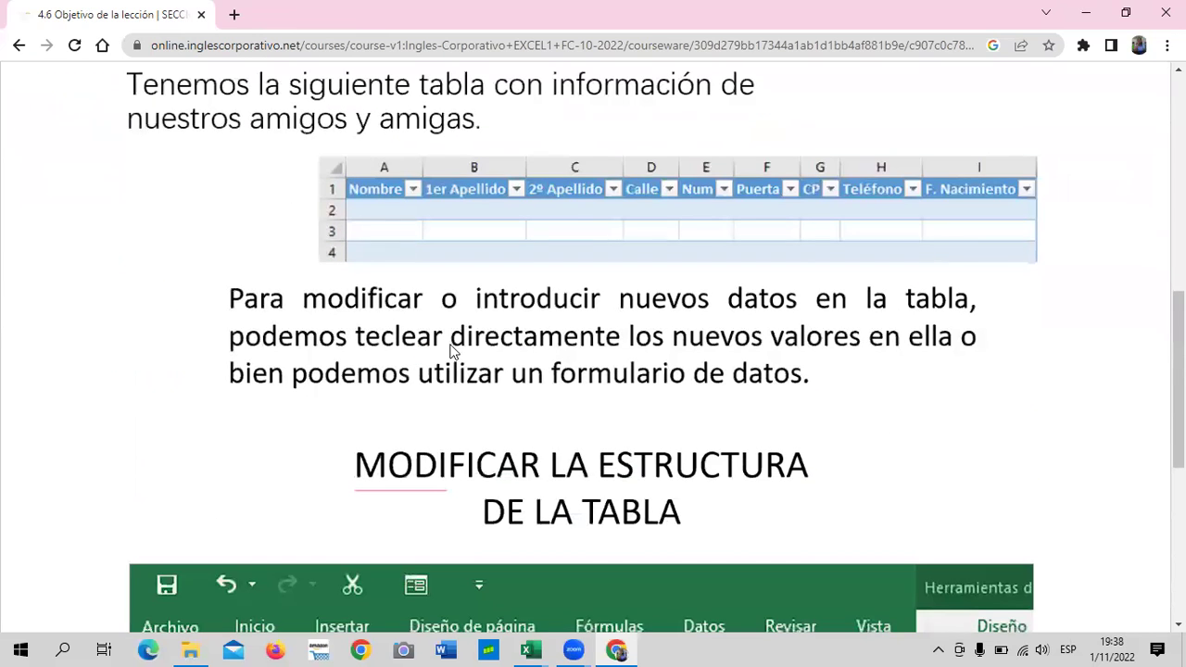
pyautogui.scroll(-4, 612, 324)
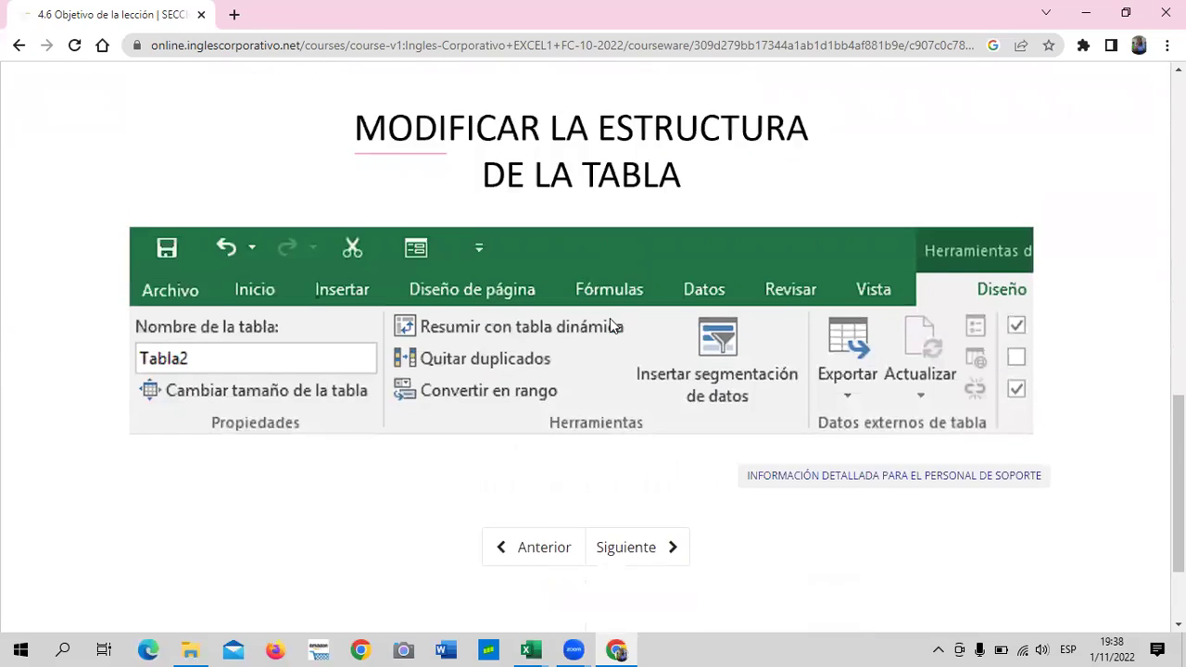
pyautogui.scroll(-2, 610, 318)
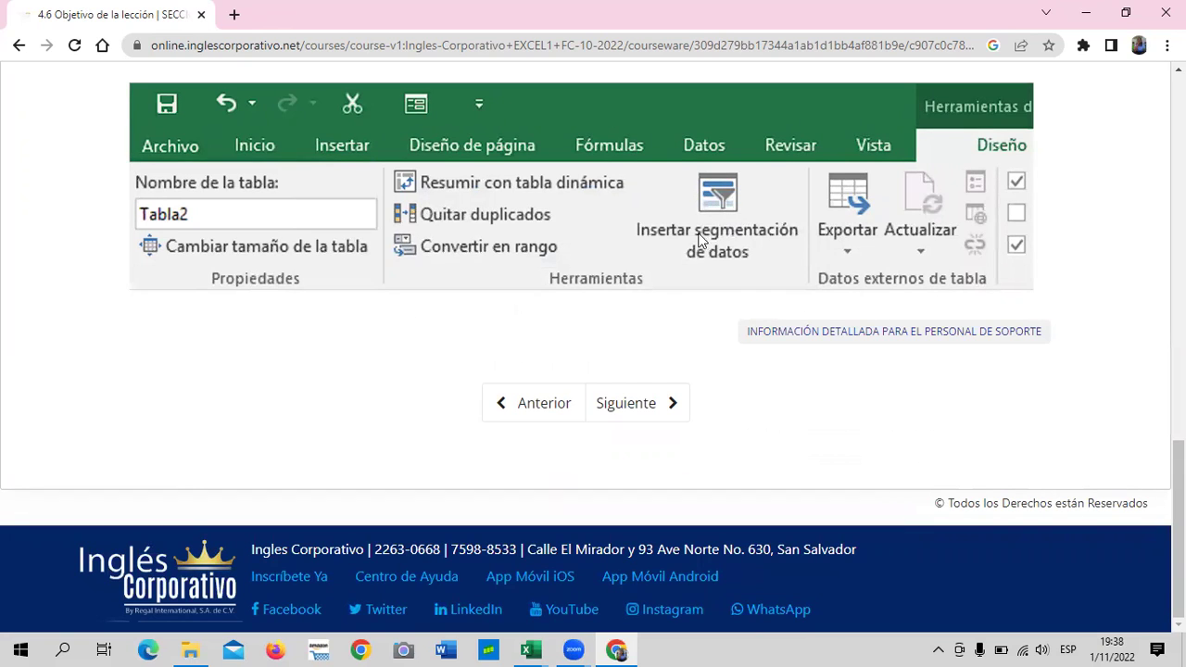
pyautogui.scroll(1, 575, 283)
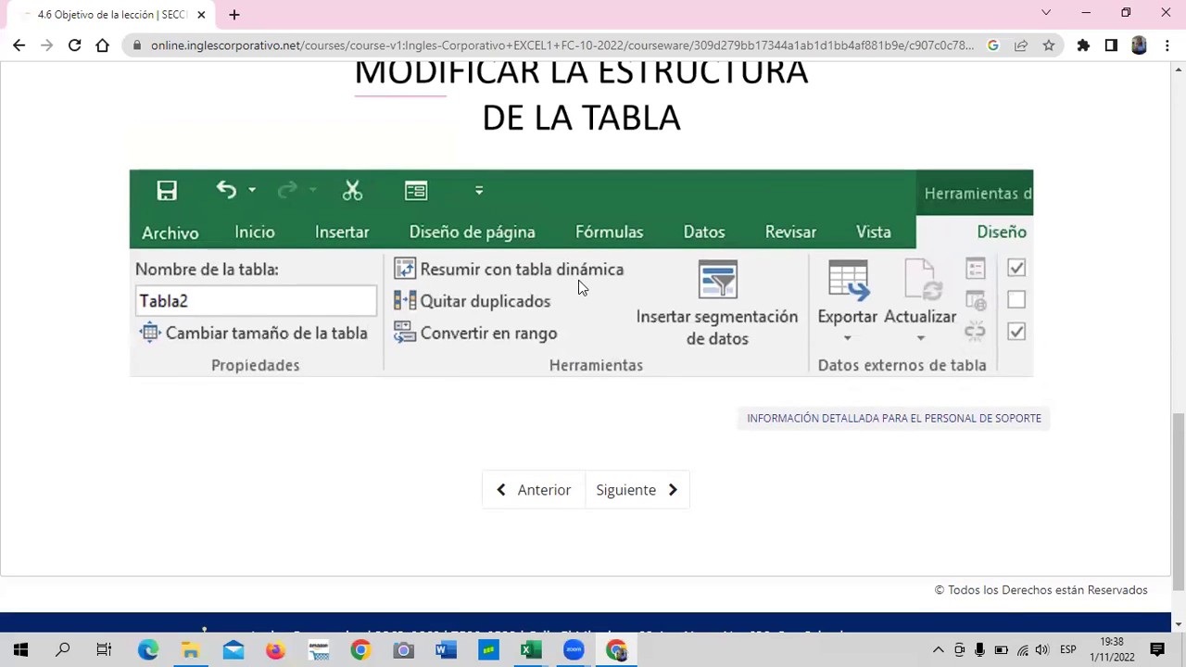
pyautogui.scroll(1, 634, 308)
pyautogui.scroll(3, 532, 168)
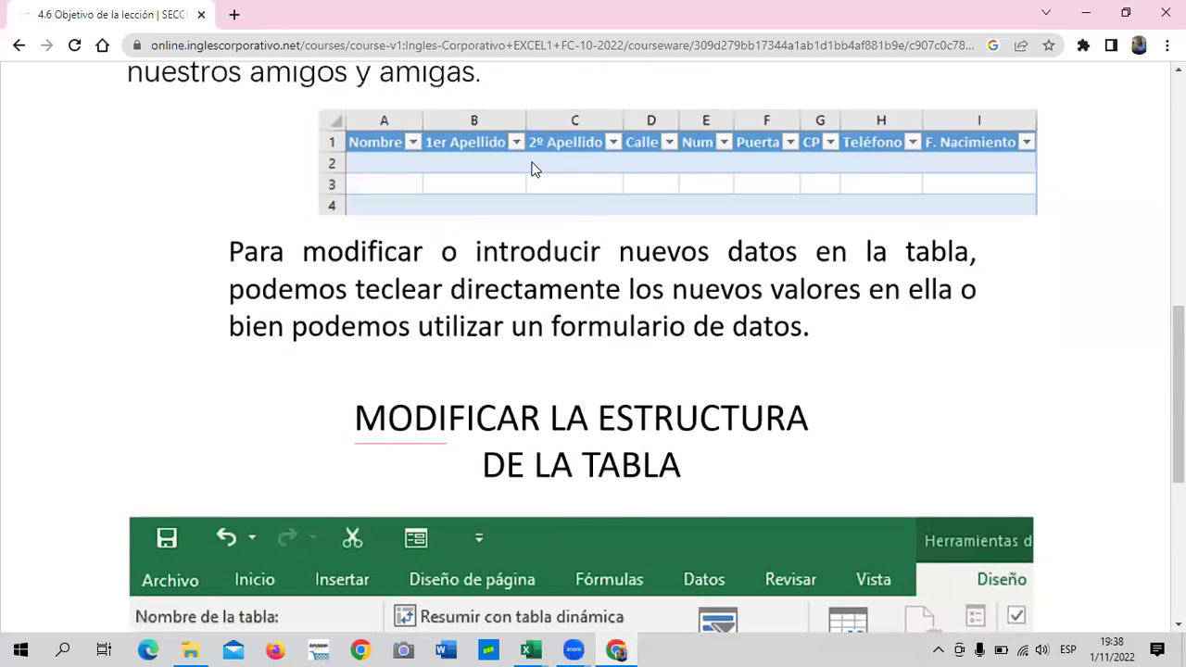
pyautogui.scroll(1, 586, 185)
pyautogui.scroll(3, 592, 179)
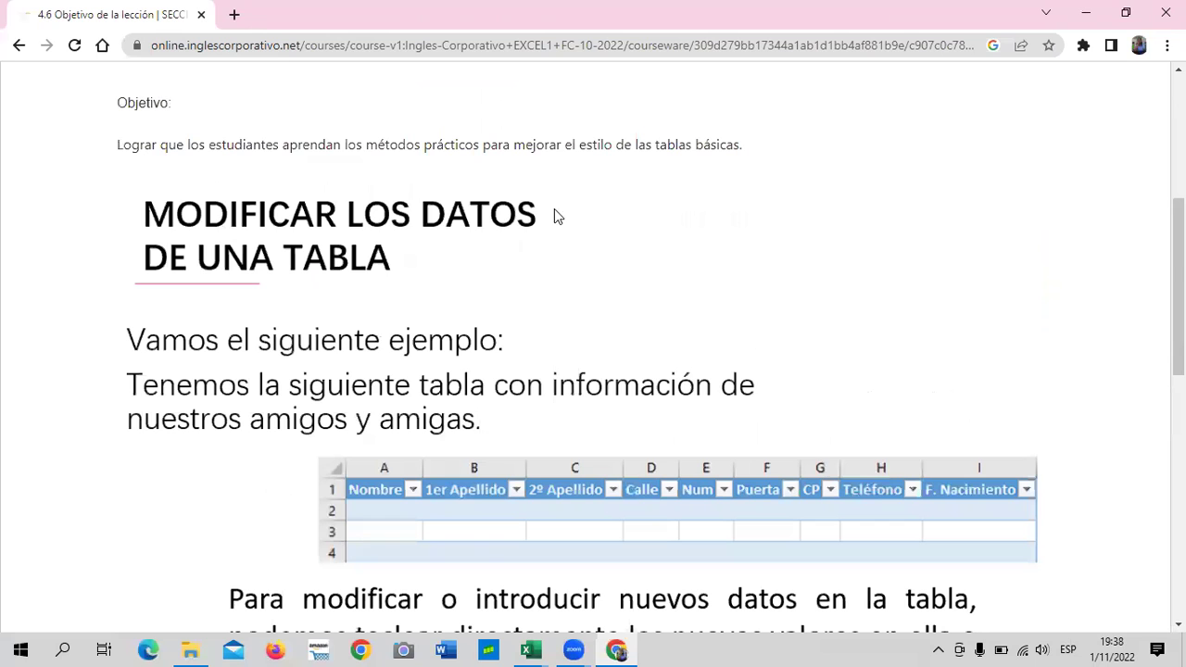
pyautogui.scroll(3, 646, 236)
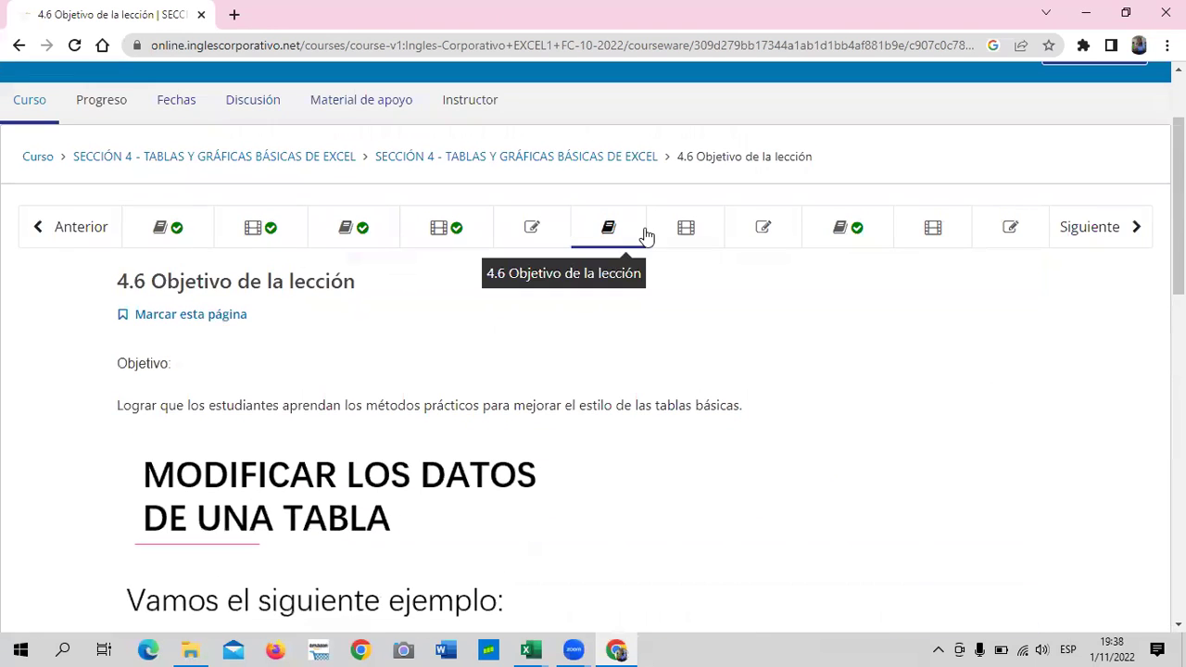
# - Open lesson 4.7 Modificaciones en las tablas and scroll to its table-styles video
pyautogui.click(713, 241)
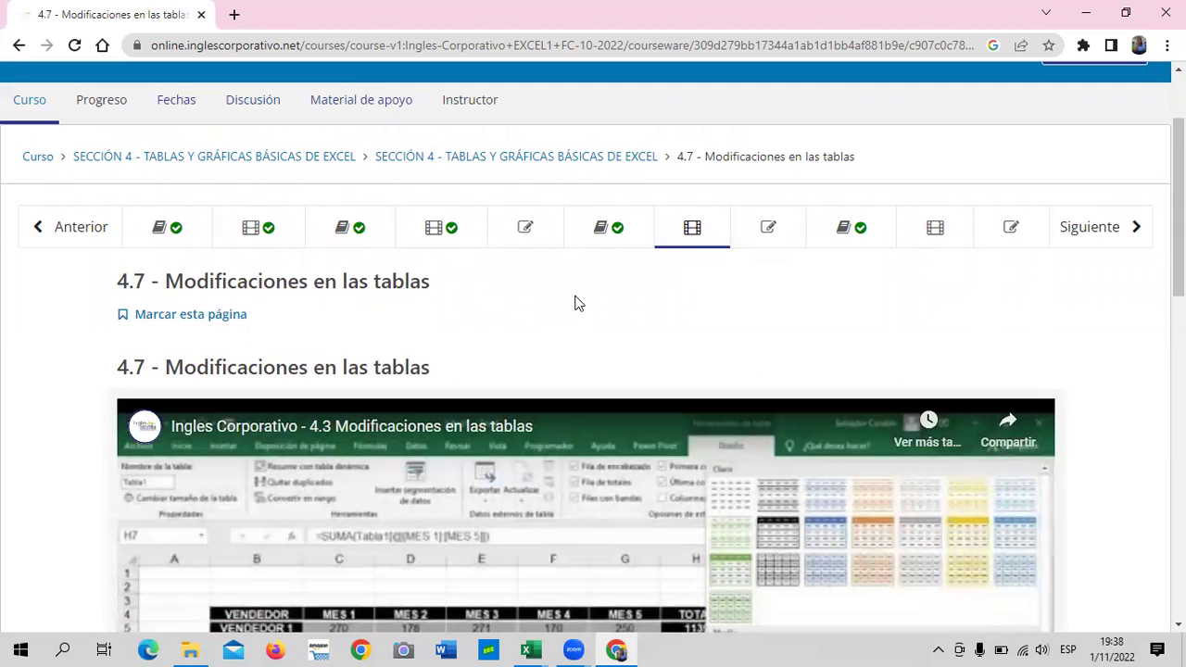
pyautogui.scroll(-1, 575, 301)
pyautogui.scroll(-2, 575, 301)
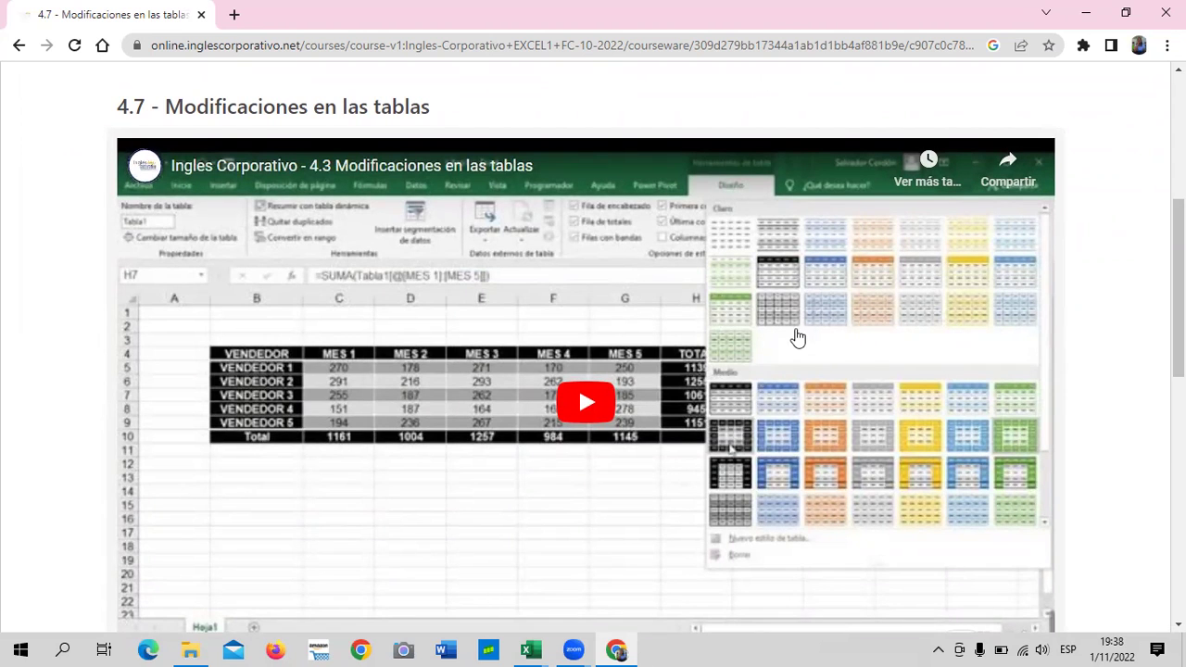
pyautogui.scroll(3, 784, 335)
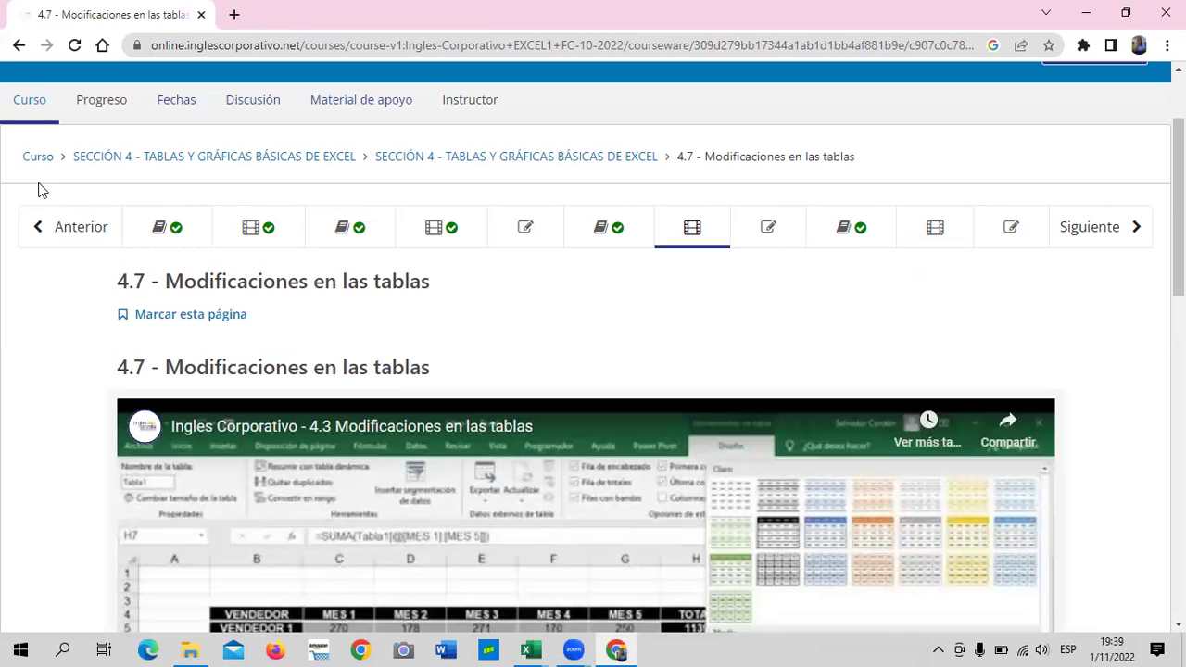
# - Review the Progreso page's homework, midterm and final score chart showing 0% total
pyautogui.click(99, 108)
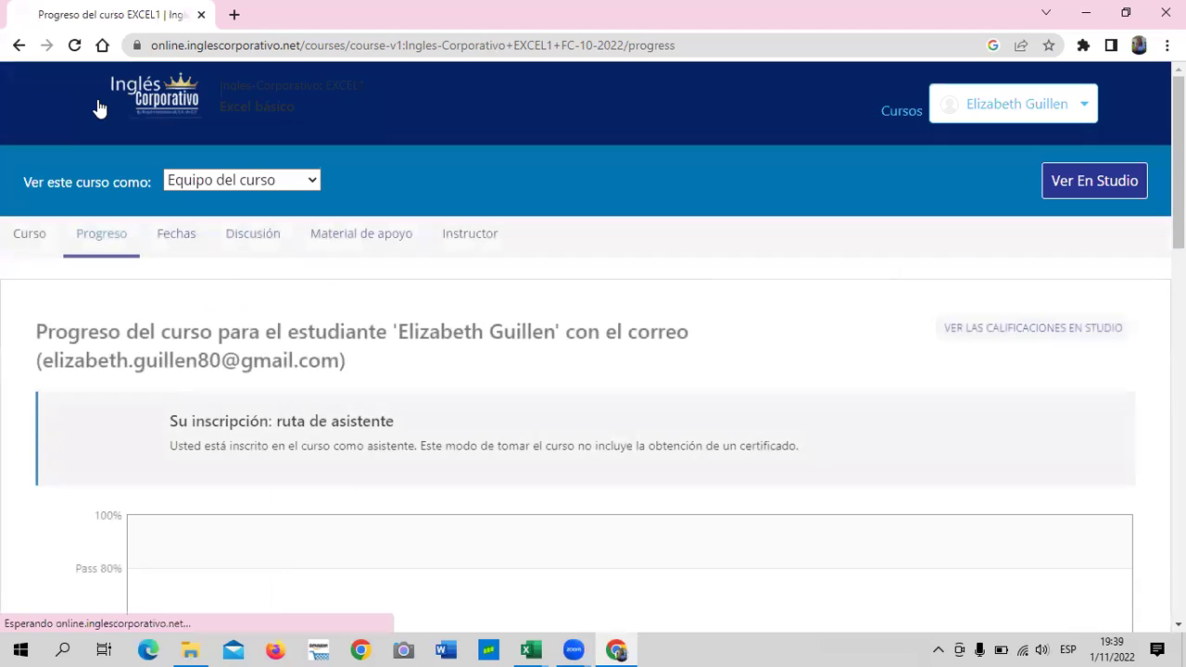
pyautogui.scroll(-4, 451, 413)
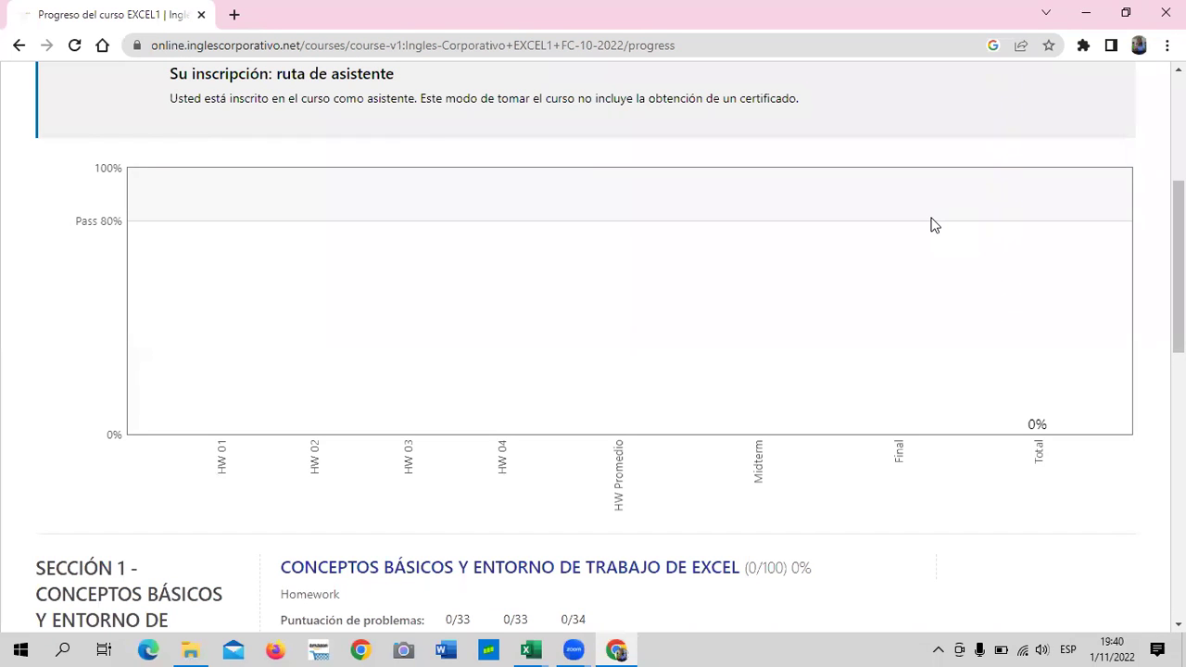
pyautogui.scroll(-2, 498, 295)
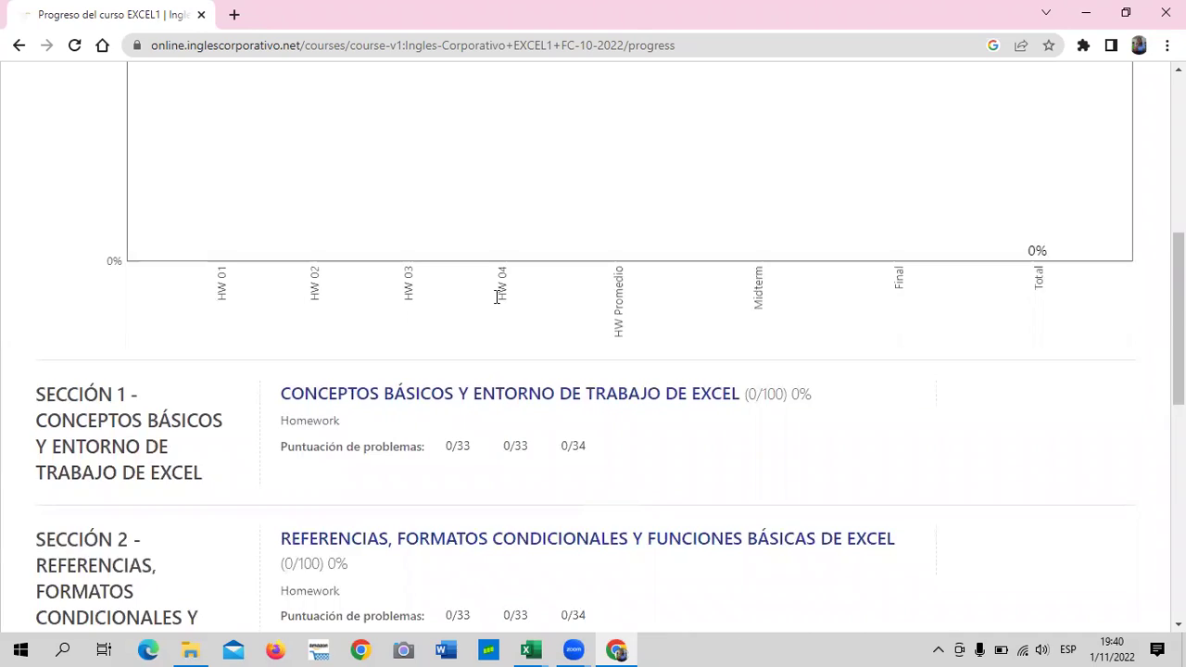
pyautogui.scroll(-2, 492, 305)
pyautogui.scroll(-1, 495, 302)
pyautogui.scroll(-4, 497, 305)
pyautogui.scroll(-1, 494, 304)
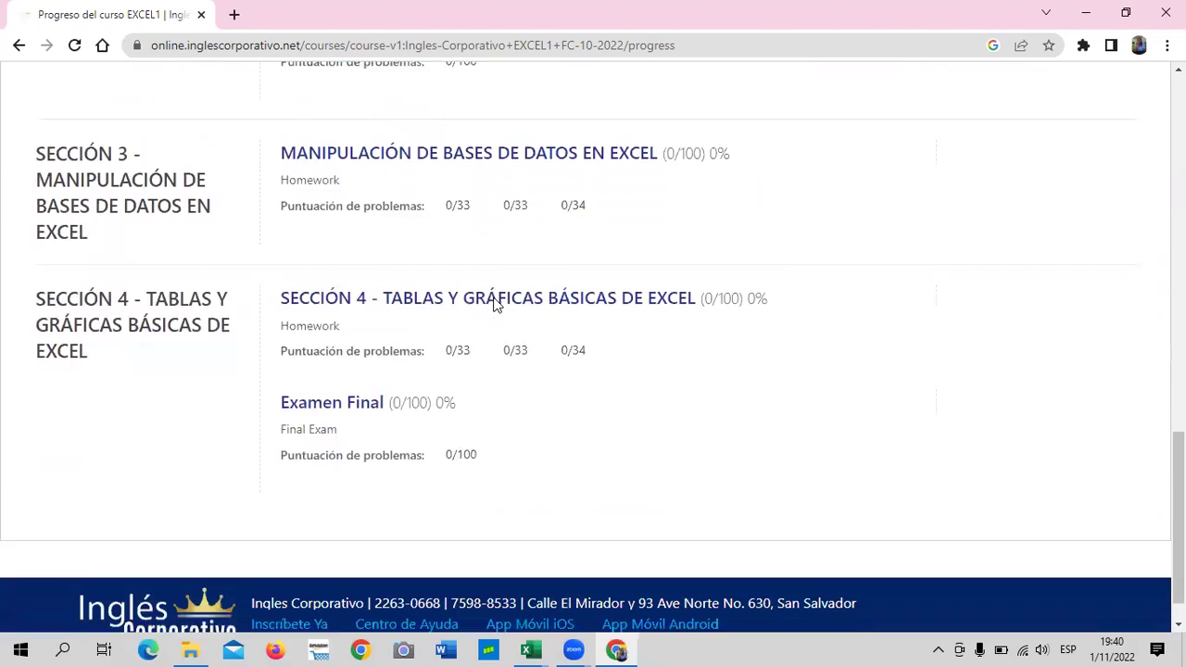
pyautogui.scroll(3, 494, 304)
pyautogui.scroll(2, 496, 305)
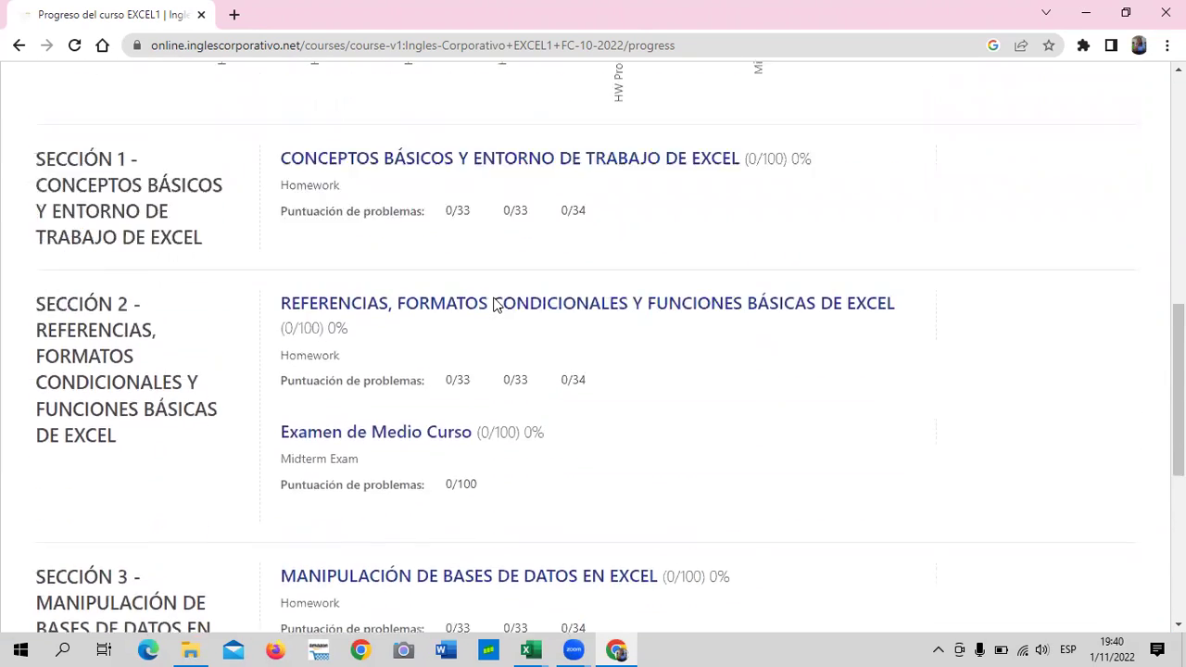
pyautogui.scroll(3, 495, 305)
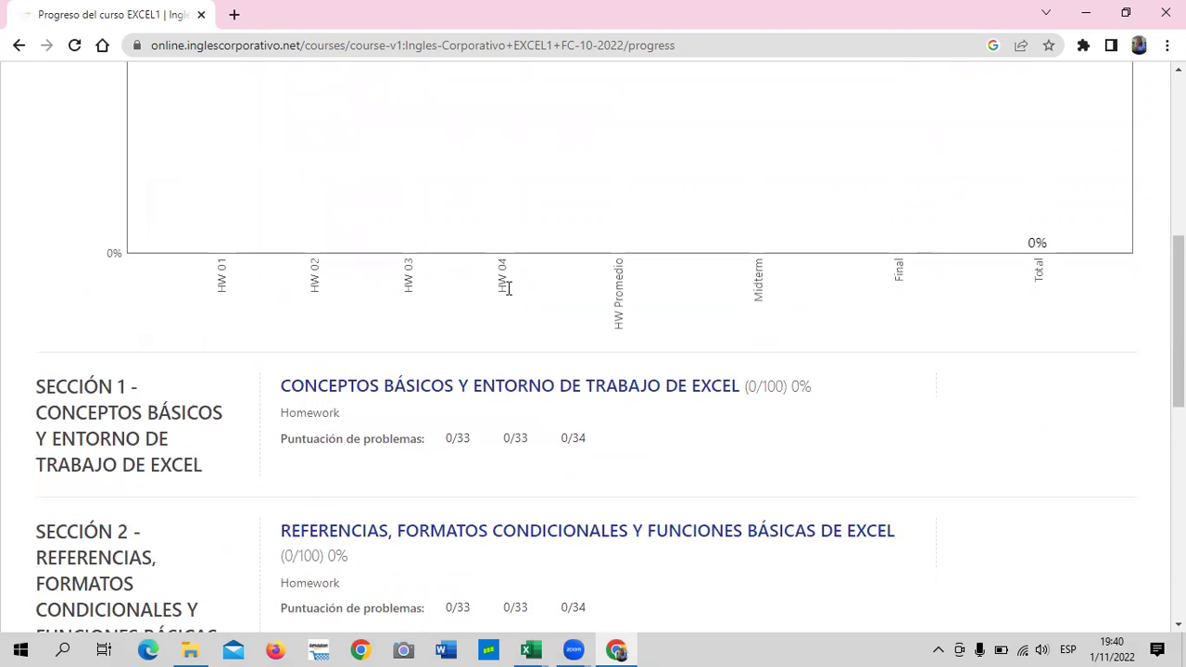
pyautogui.scroll(1, 507, 286)
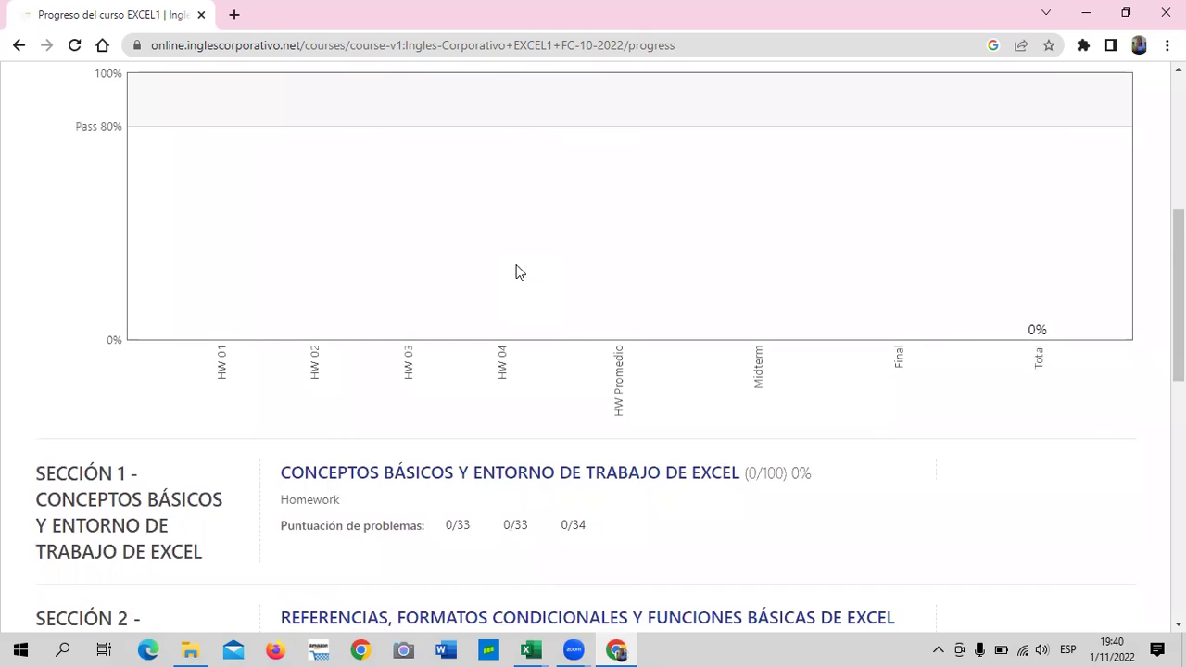
pyautogui.scroll(1, 519, 272)
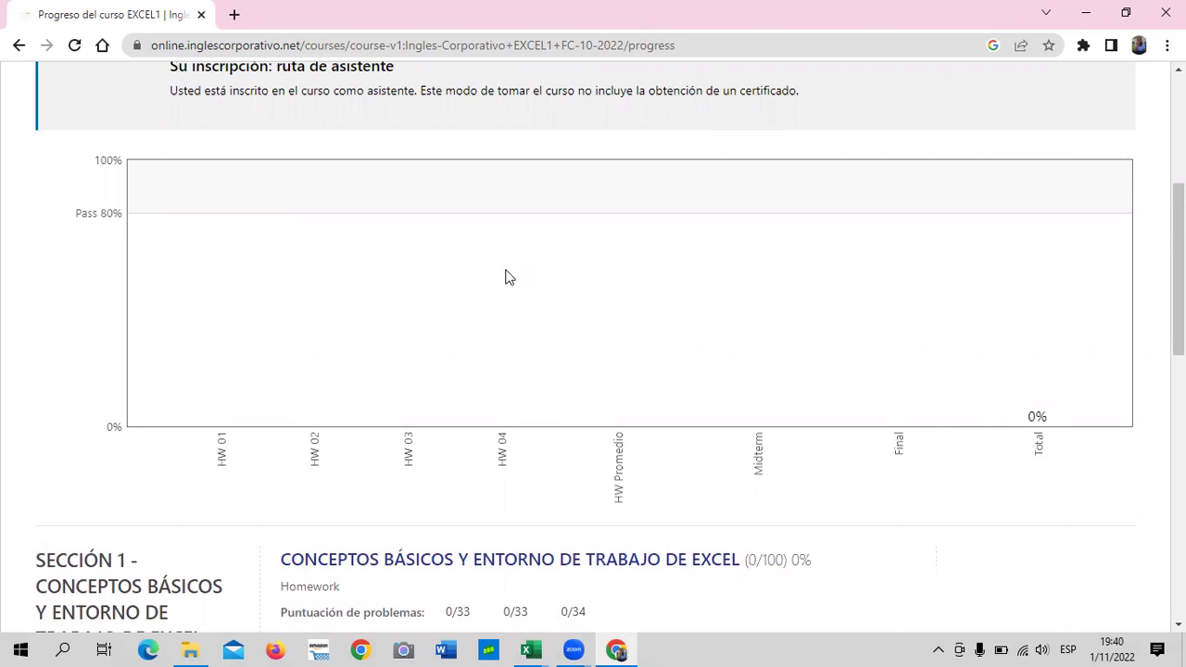
pyautogui.scroll(1, 508, 277)
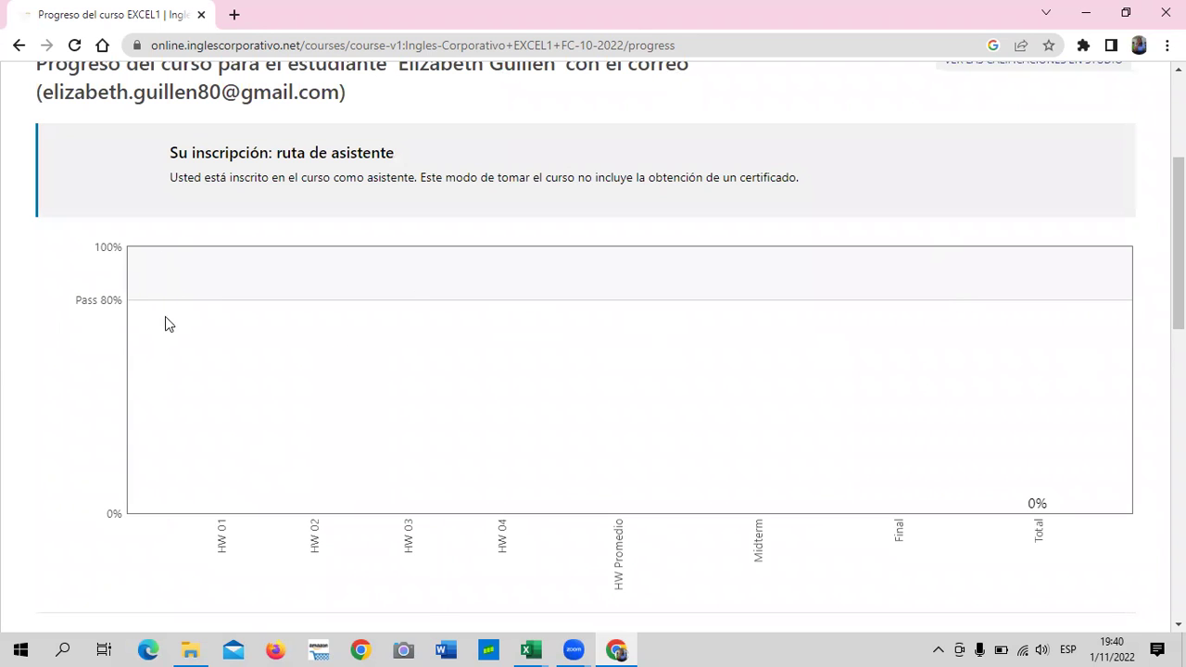
pyautogui.scroll(3, 149, 375)
pyautogui.scroll(-1, 149, 382)
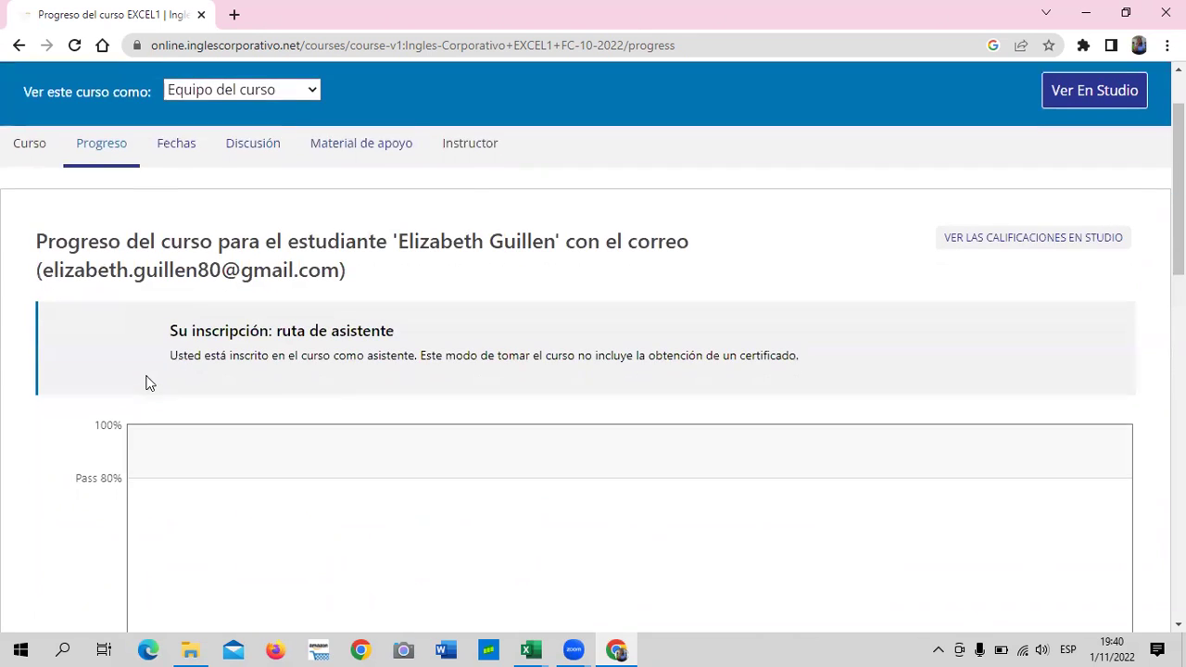
# - From the Curso outline, expand Sección 4's table lessons and go to the 4.8 Laboratorio quiz
pyautogui.click(26, 144)
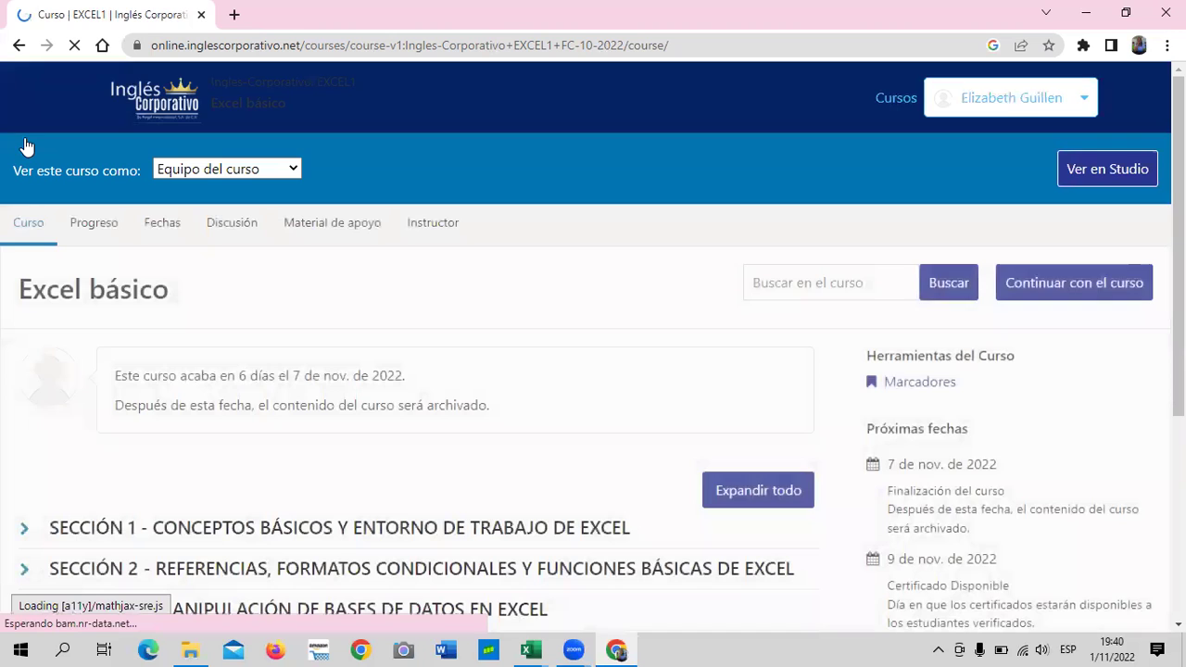
pyautogui.scroll(-3, 245, 345)
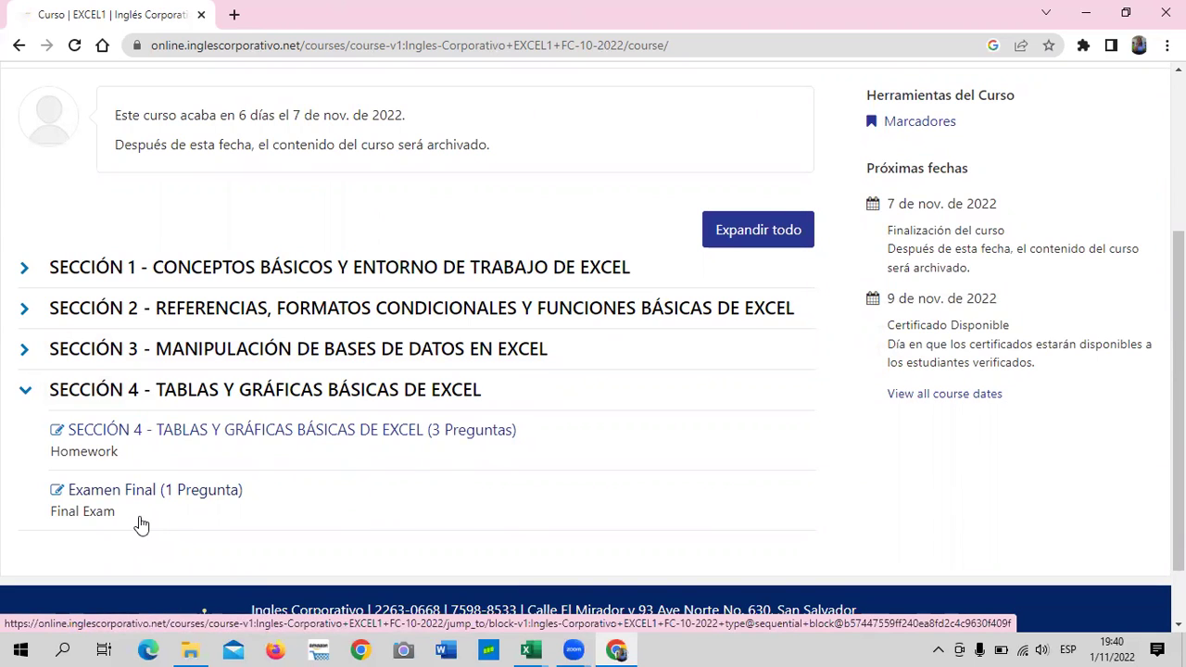
pyautogui.click(267, 435)
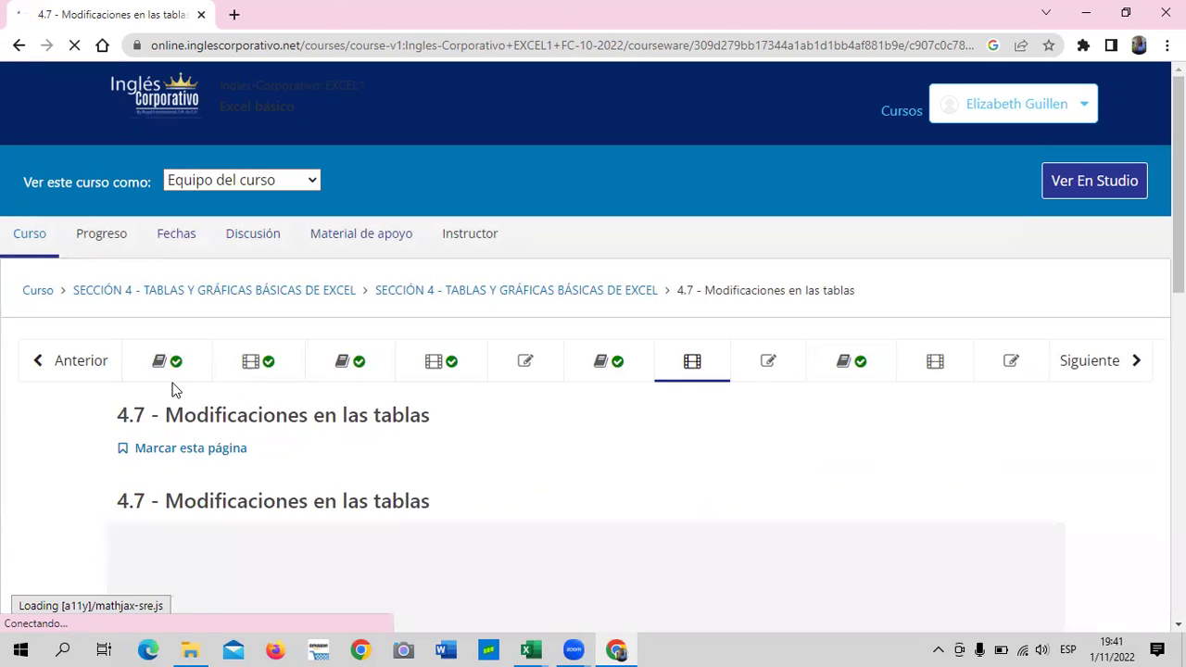
pyautogui.click(751, 363)
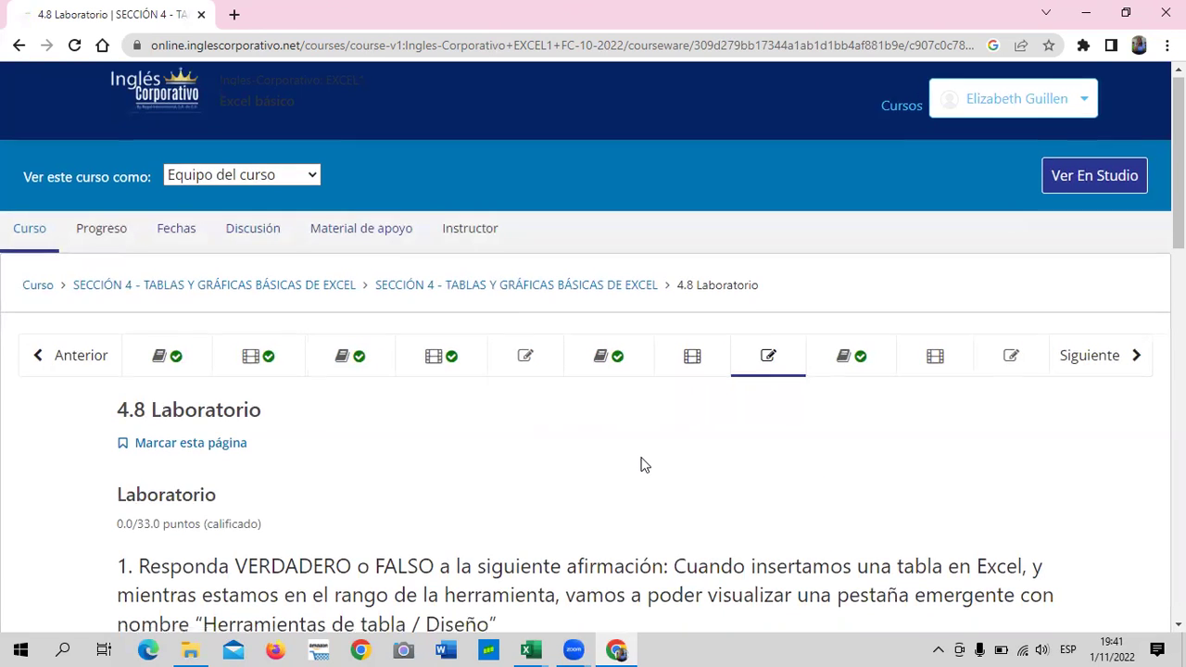
pyautogui.scroll(-3, 641, 463)
pyautogui.scroll(-1, 641, 461)
pyautogui.scroll(-3, 641, 460)
pyautogui.scroll(-2, 640, 458)
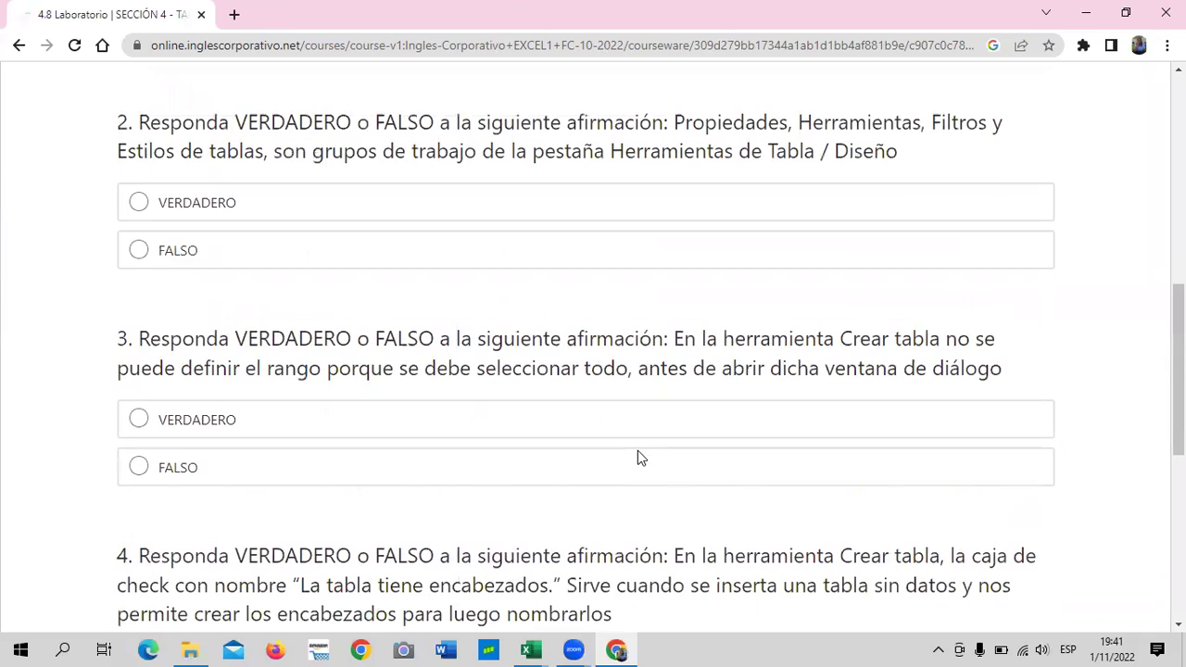
pyautogui.scroll(-1, 640, 458)
pyautogui.scroll(-1, 638, 456)
pyautogui.scroll(-2, 638, 456)
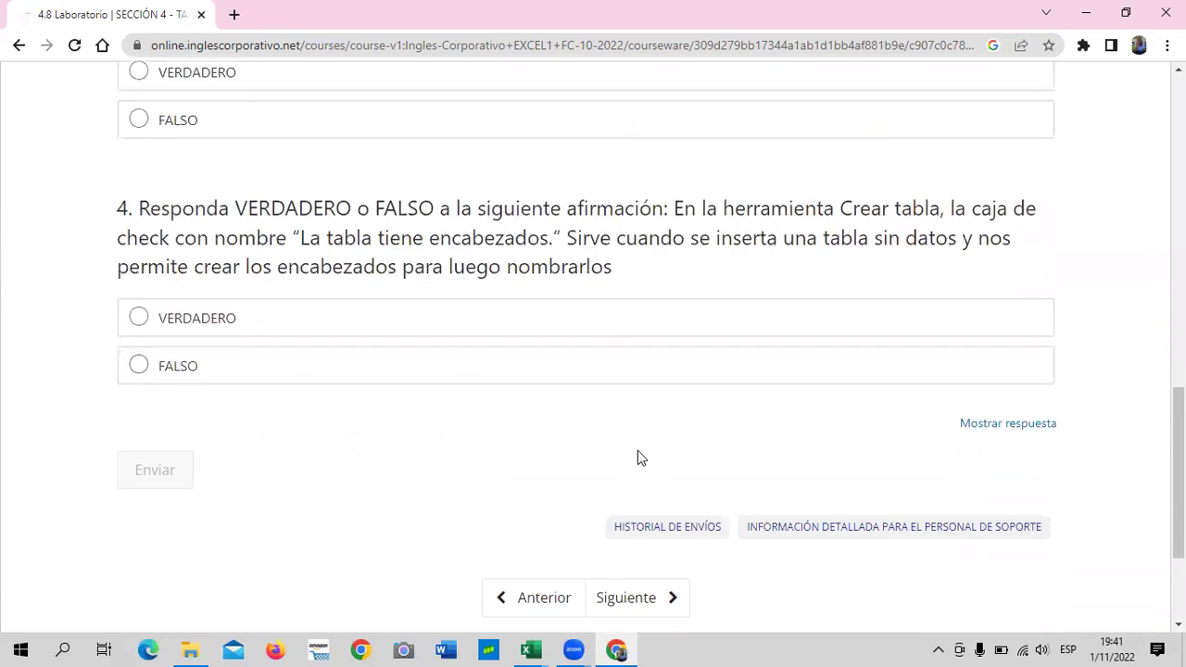
pyautogui.scroll(1, 632, 457)
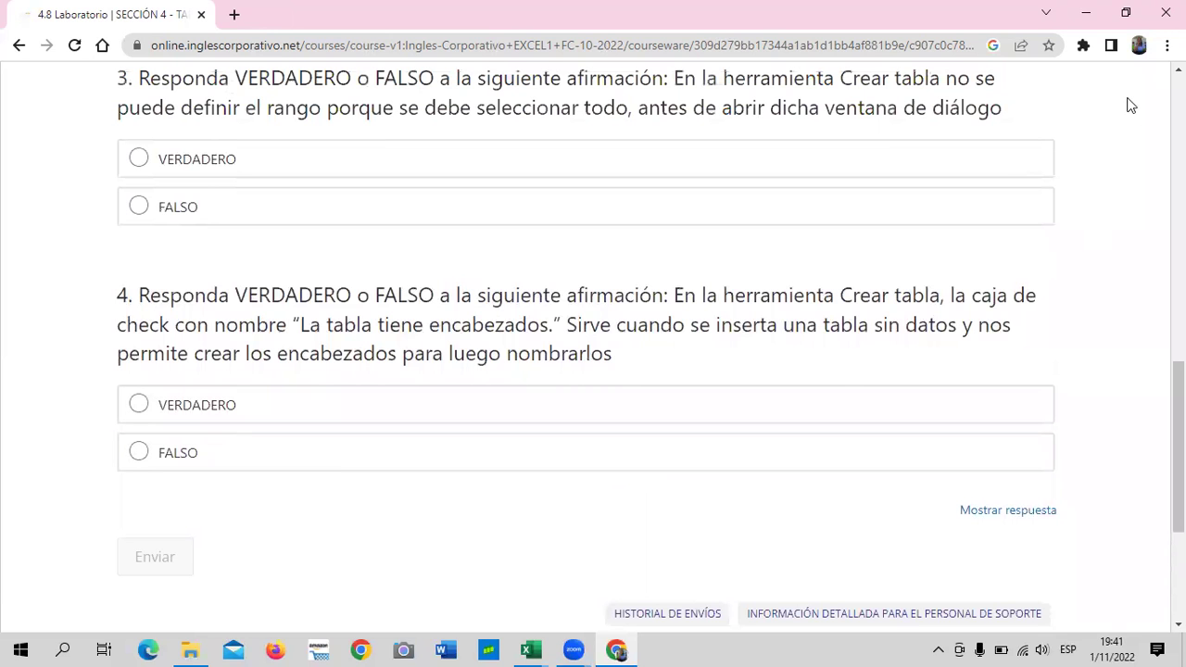
pyautogui.scroll(2, 676, 339)
pyautogui.scroll(3, 675, 339)
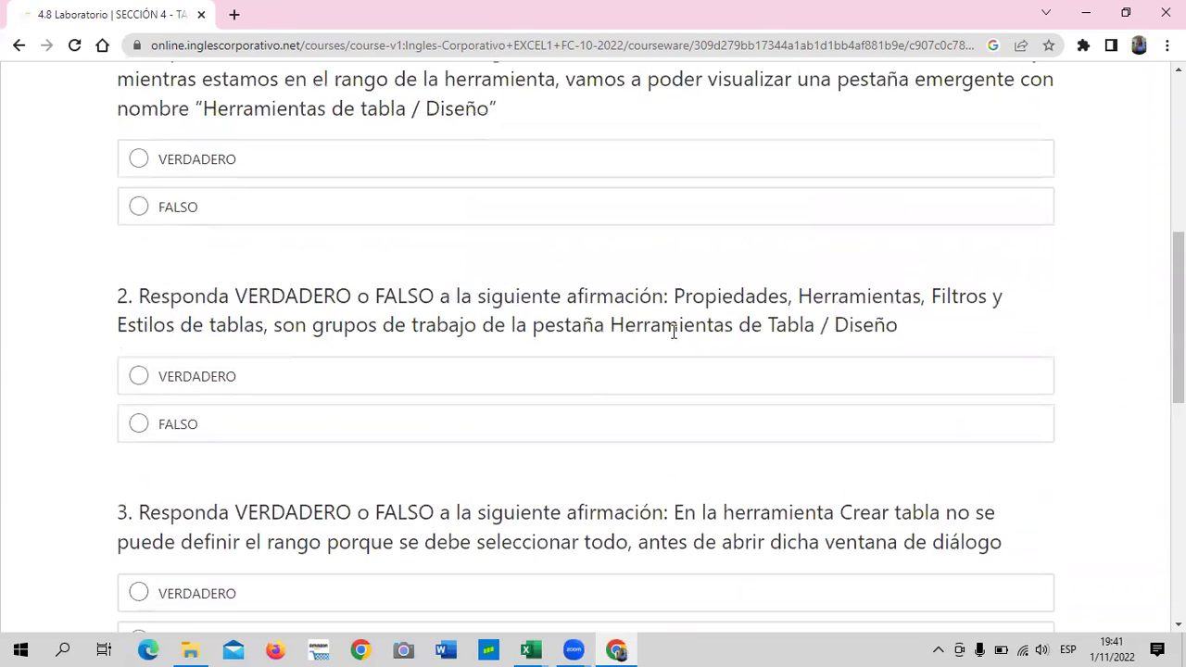
pyautogui.scroll(2, 676, 339)
pyautogui.scroll(1, 676, 339)
pyautogui.scroll(3, 675, 338)
pyautogui.scroll(-3, 674, 337)
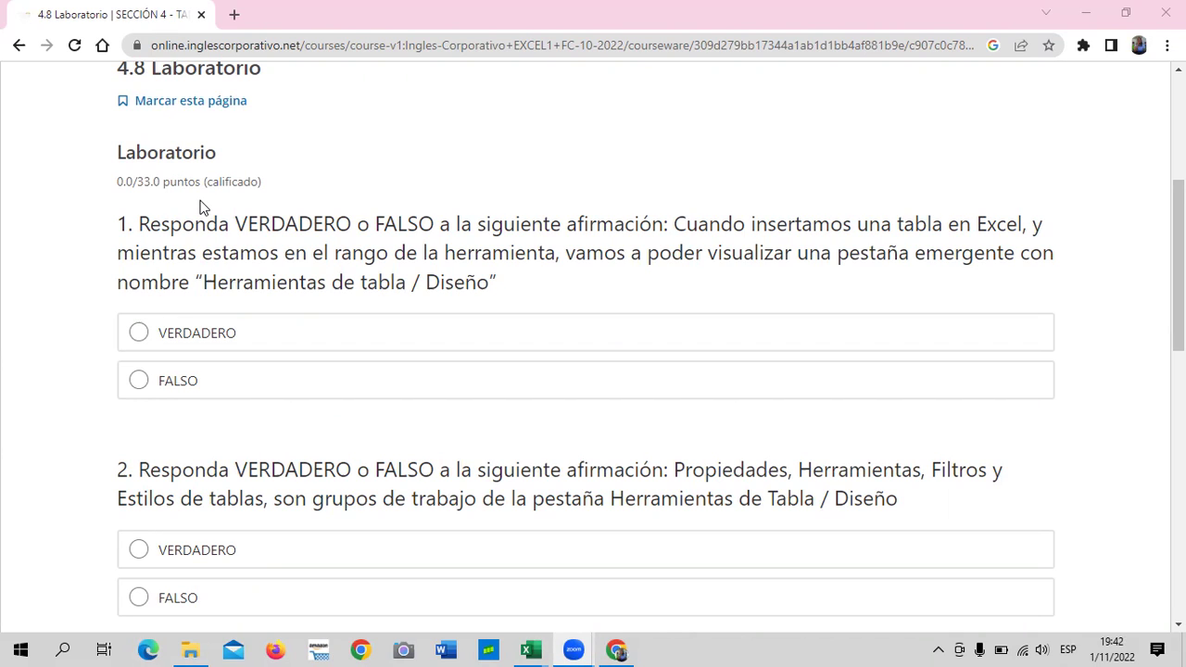
# - Mark question 1 as VERDADERO and scroll down to the following questions
pyautogui.click(137, 333)
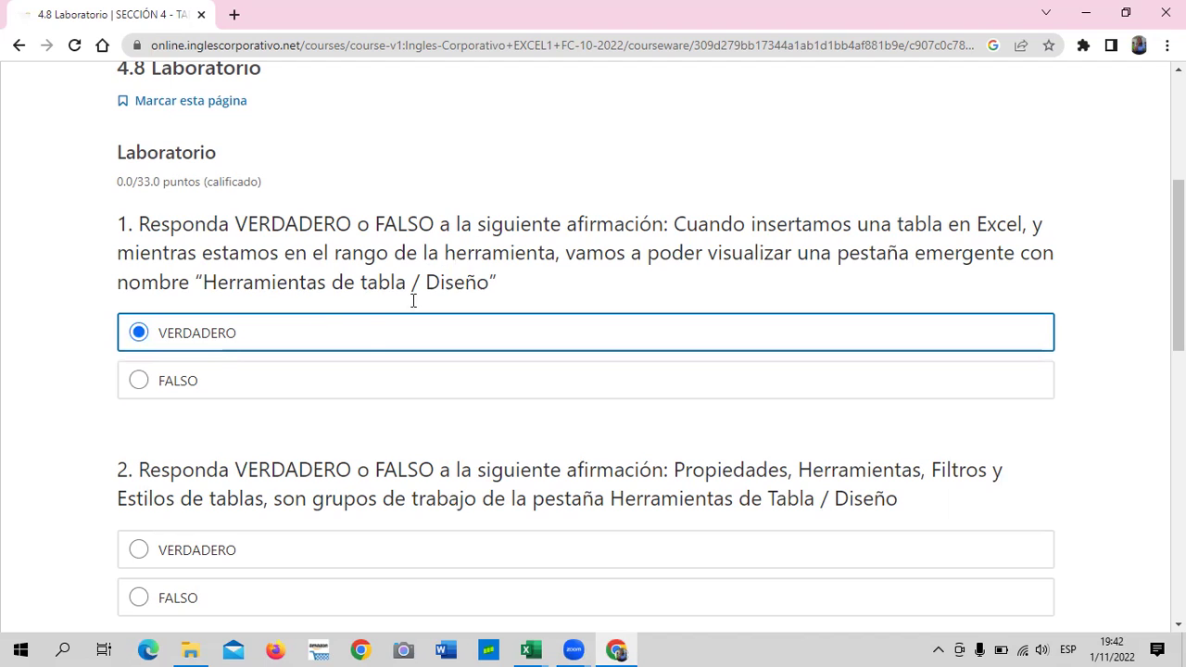
pyautogui.scroll(-1, 363, 333)
pyautogui.scroll(-1, 364, 334)
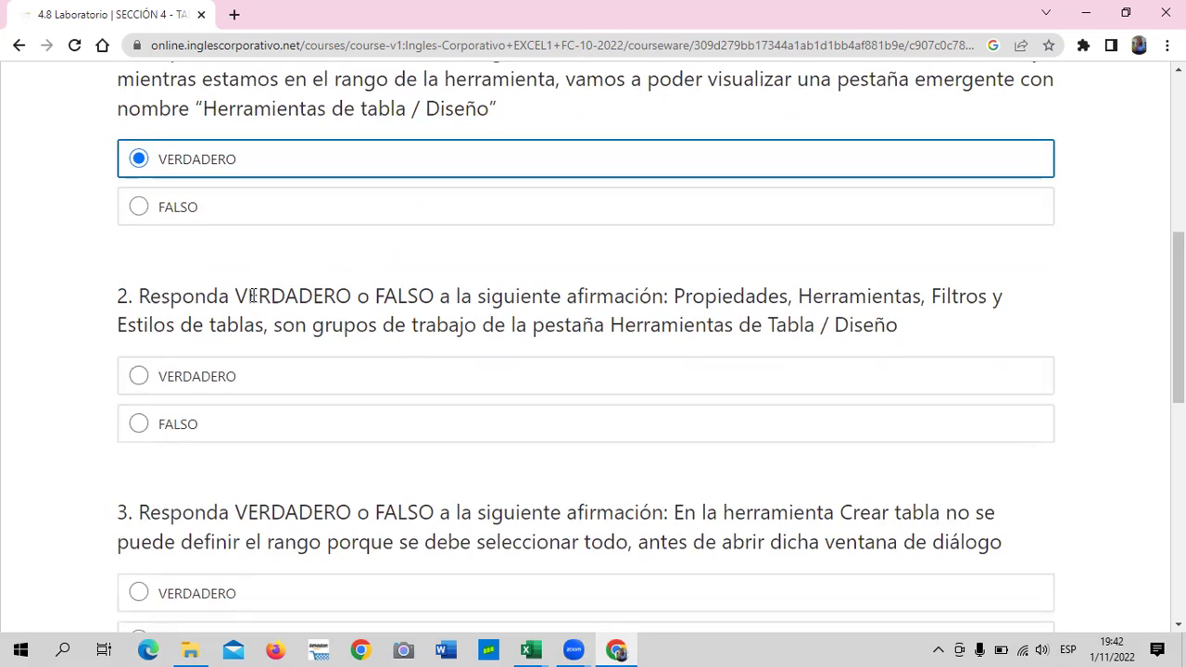
pyautogui.scroll(-1, 181, 363)
pyautogui.scroll(-1, 182, 362)
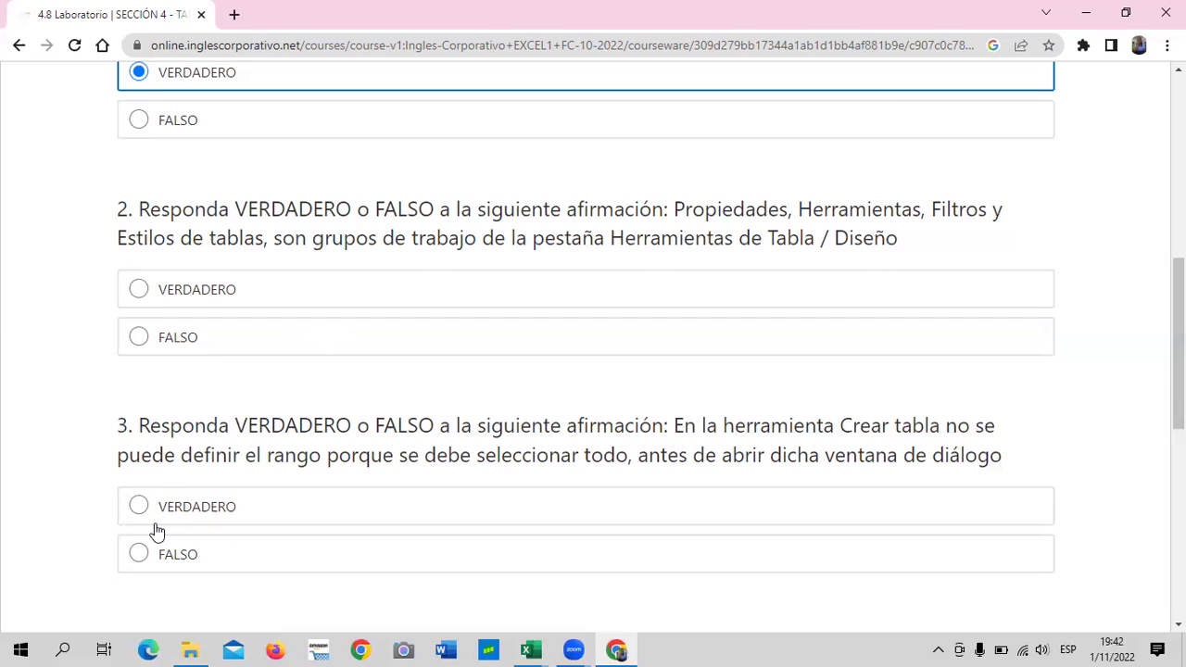
# - Insert a table over the Filtros range A4:G36 with headers, then return to the quiz
pyautogui.click(530, 650)
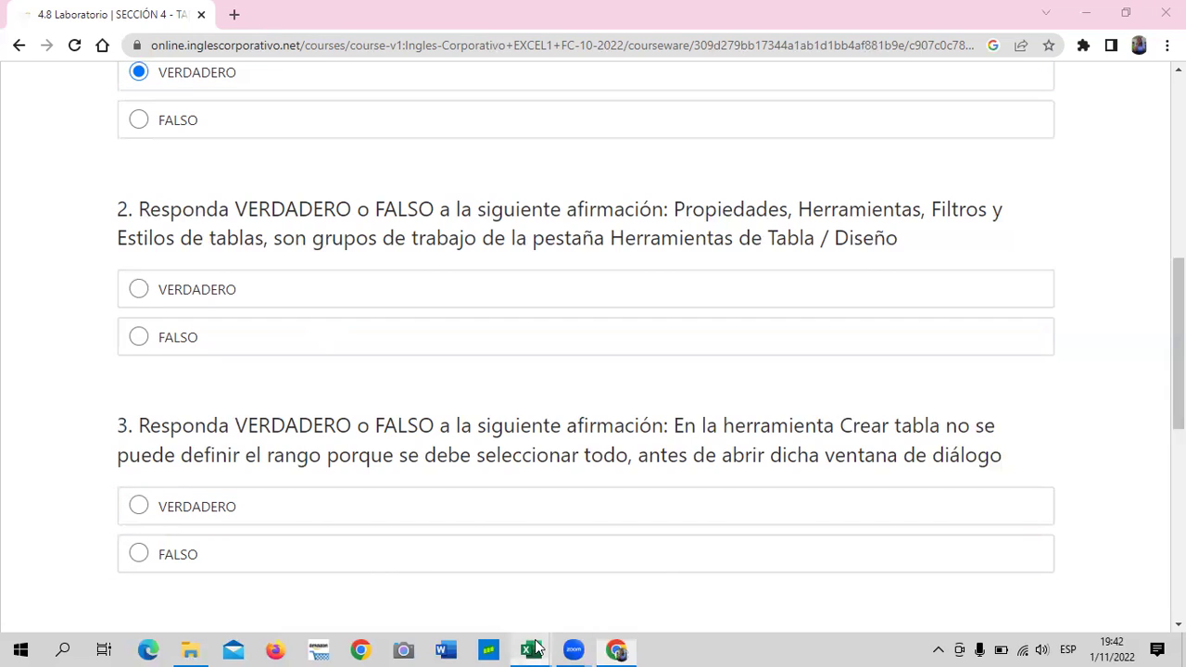
pyautogui.click(591, 594)
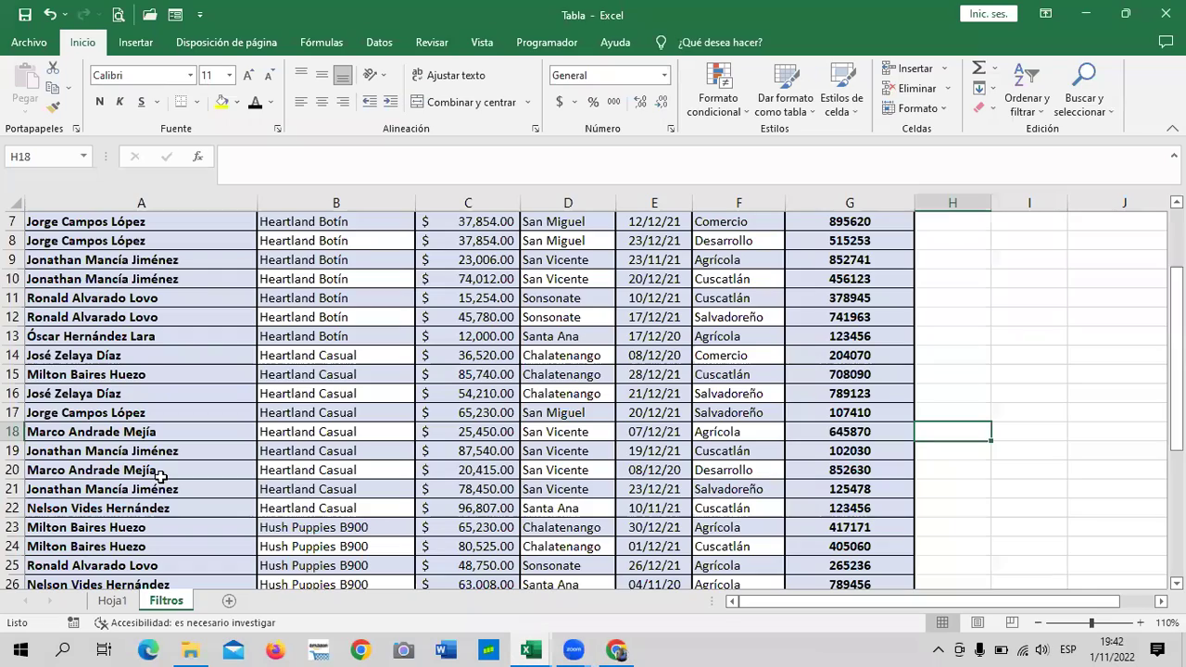
pyautogui.click(487, 297)
pyautogui.click(136, 43)
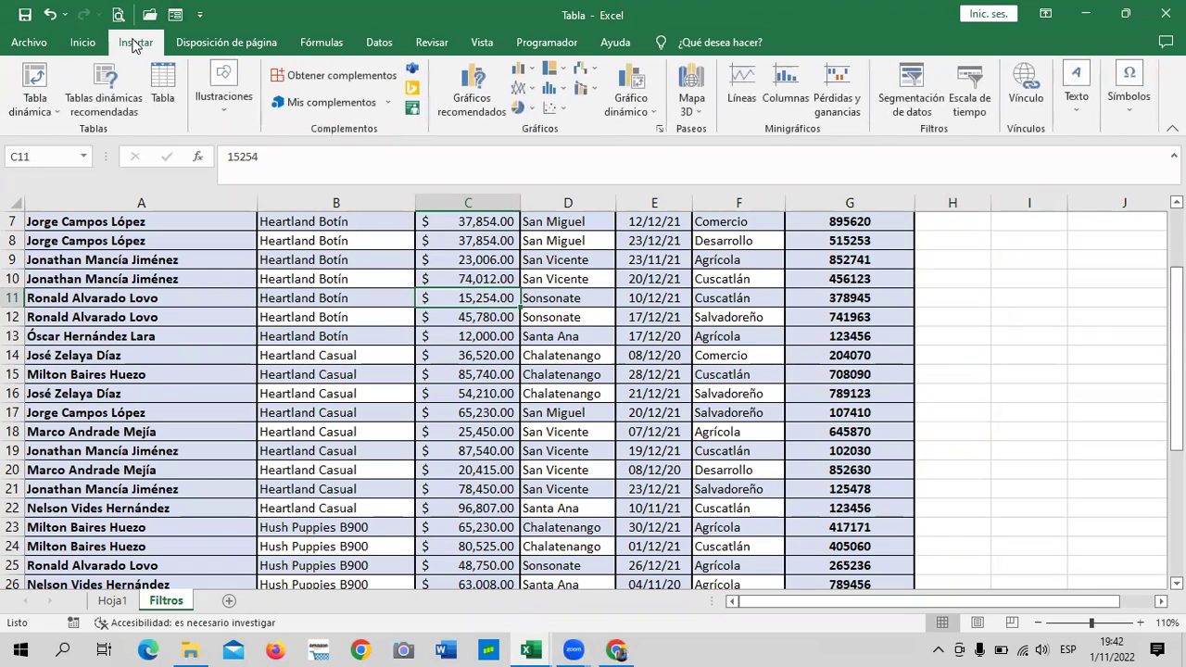
pyautogui.click(162, 88)
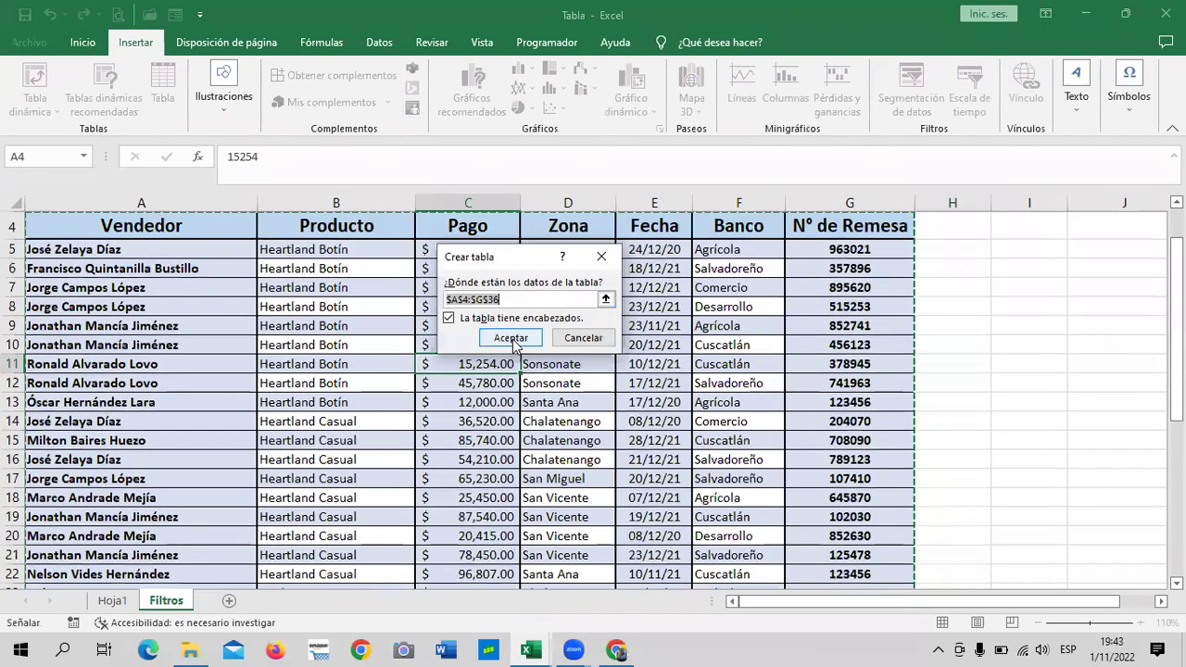
pyautogui.click(510, 335)
pyautogui.click(588, 348)
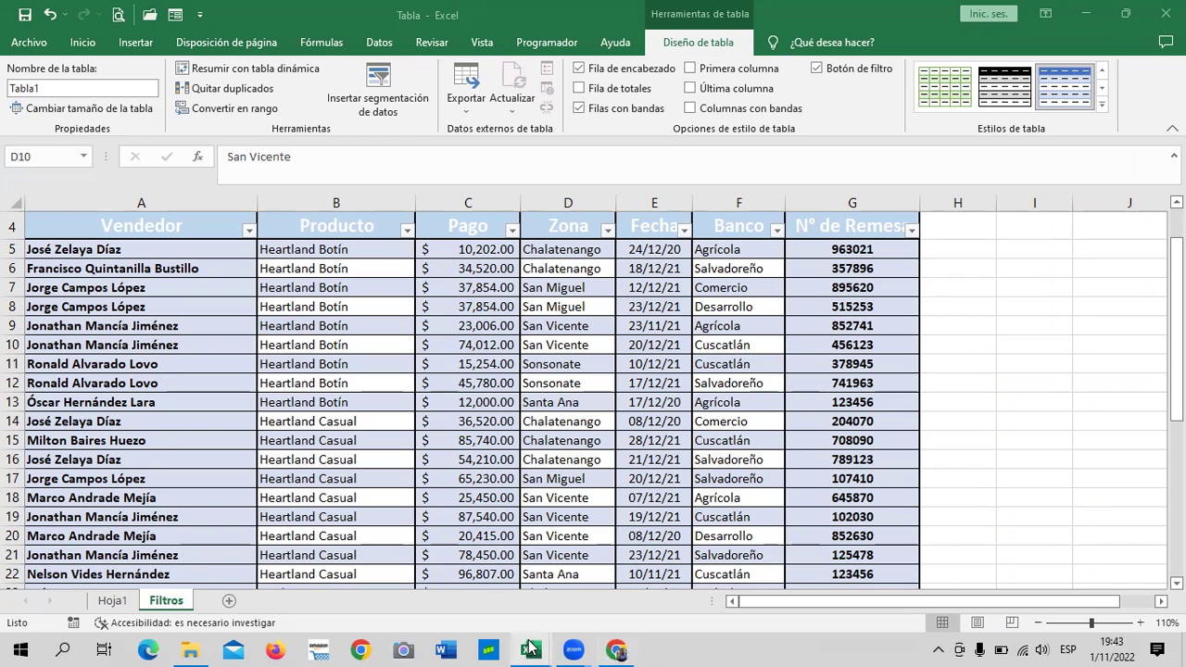
pyautogui.click(621, 644)
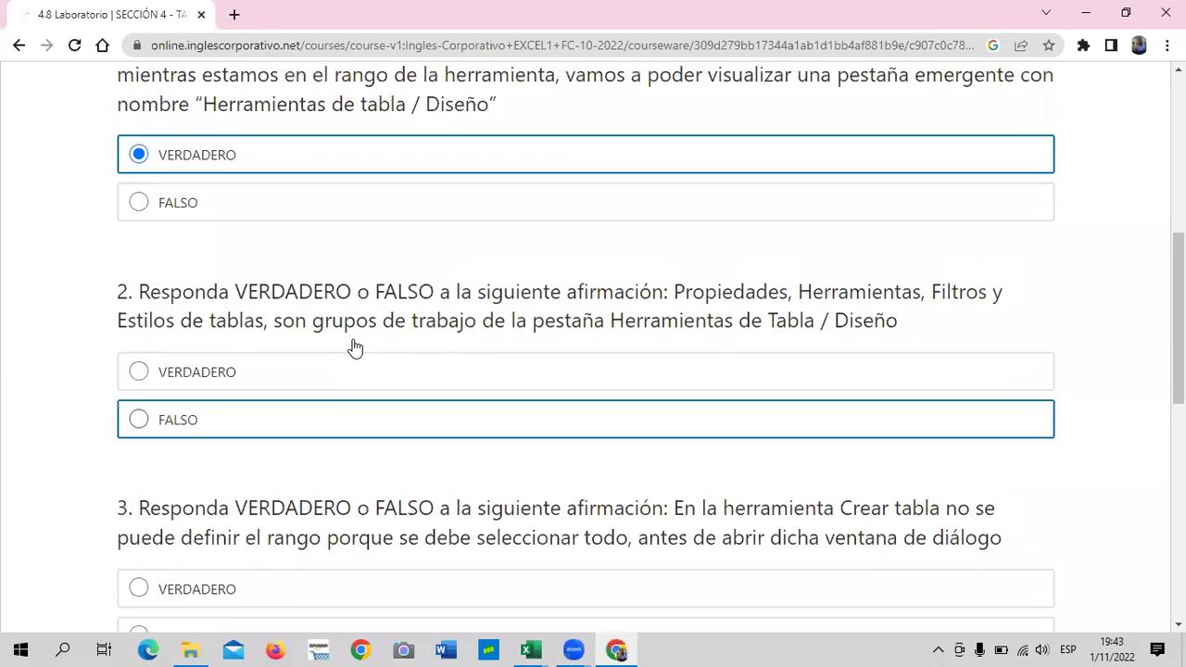
# - Answer question 2 on Excel's table design groups as FALSO
pyautogui.scroll(-1, 350, 336)
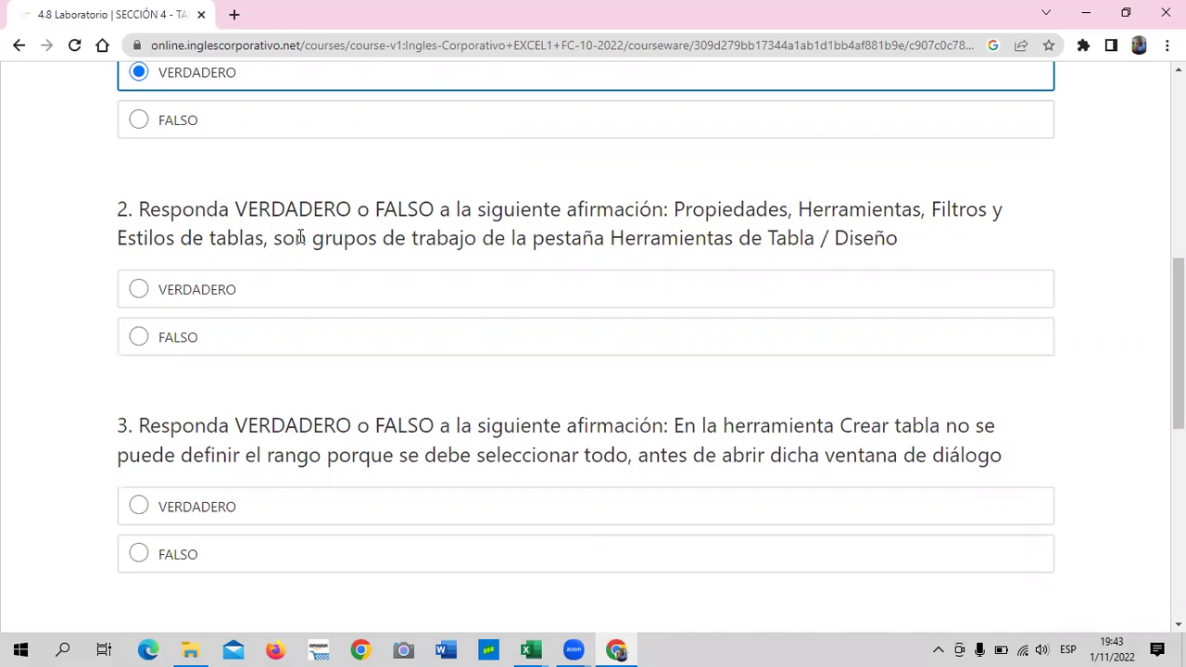
pyautogui.click(147, 339)
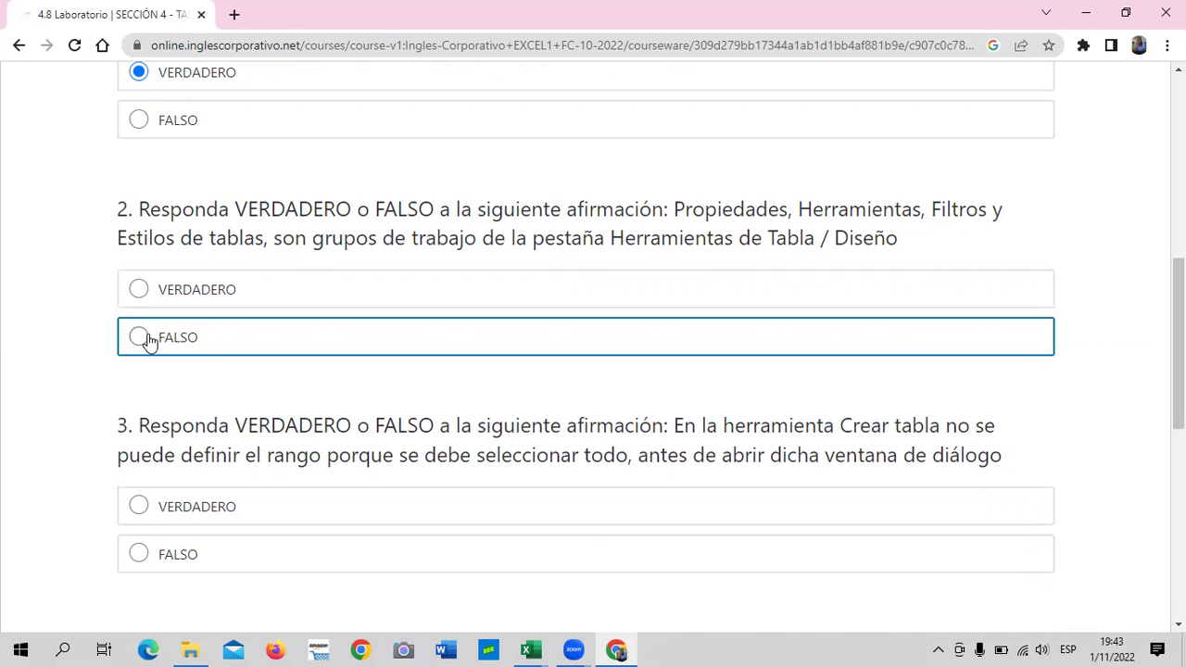
pyautogui.click(146, 339)
pyautogui.scroll(-1, 414, 362)
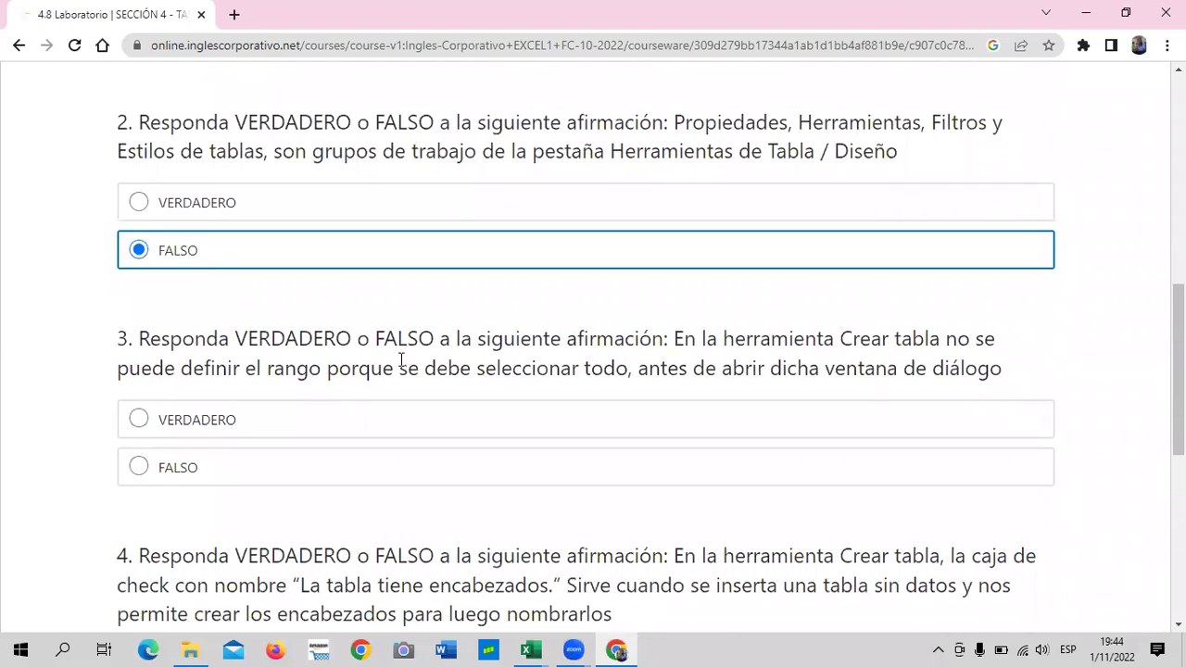
pyautogui.scroll(-1, 402, 360)
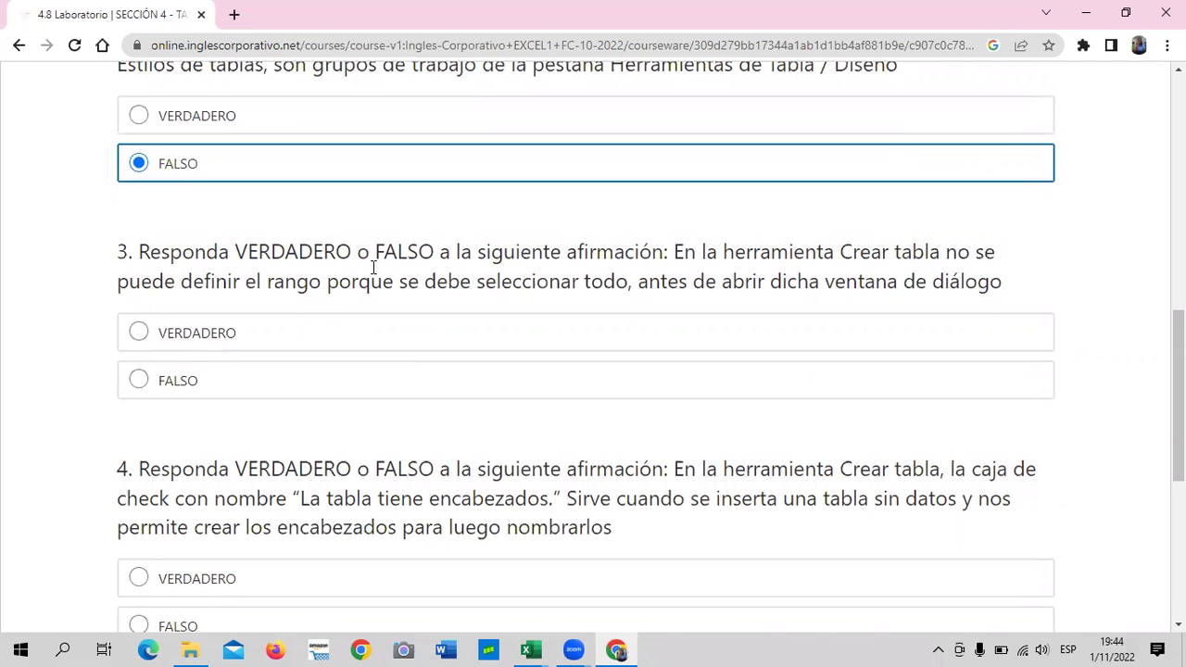
# - Set question 3 to FALSO and question 4 to VERDADERO
pyautogui.click(141, 334)
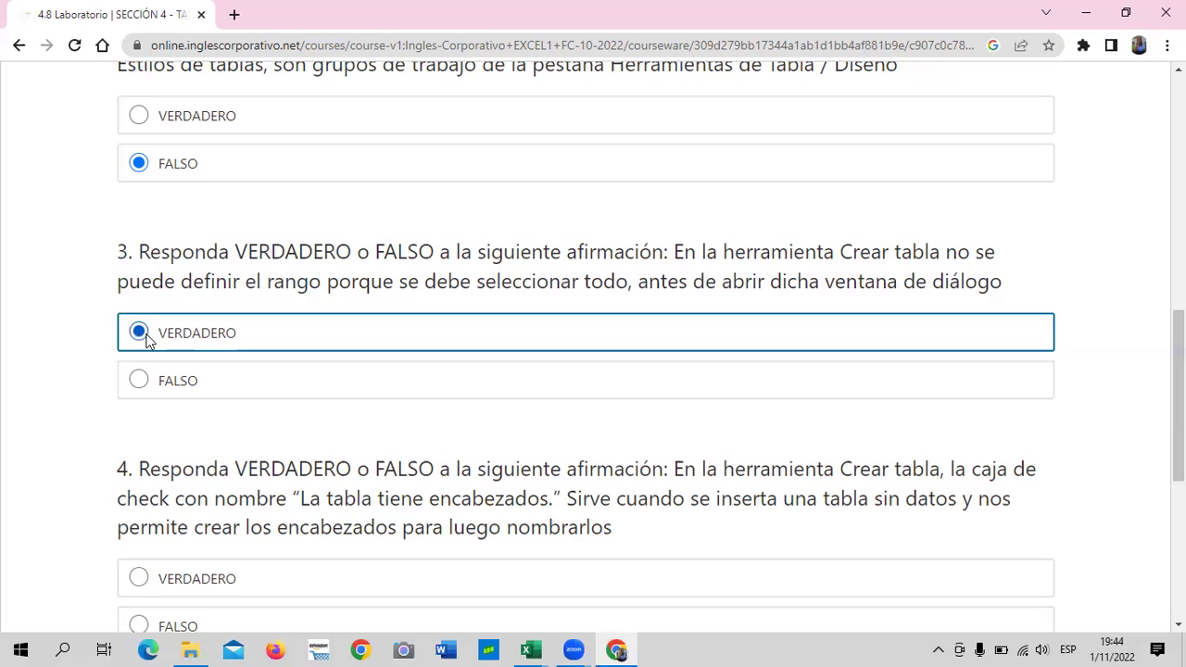
pyautogui.click(140, 383)
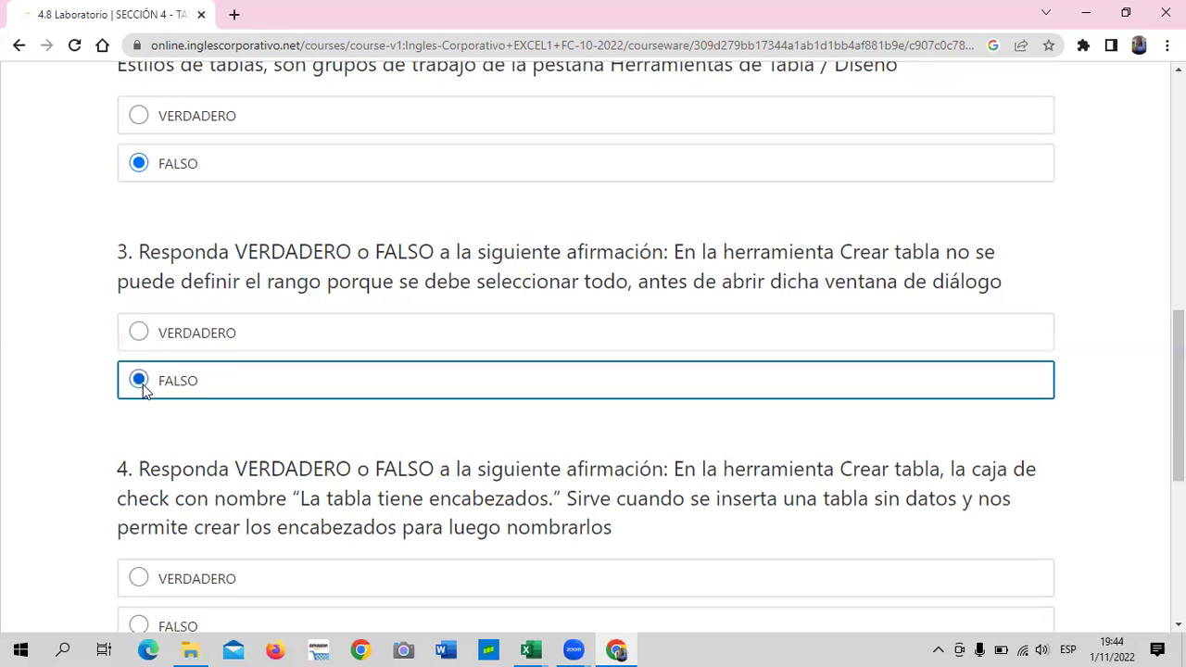
pyautogui.scroll(-2, 143, 388)
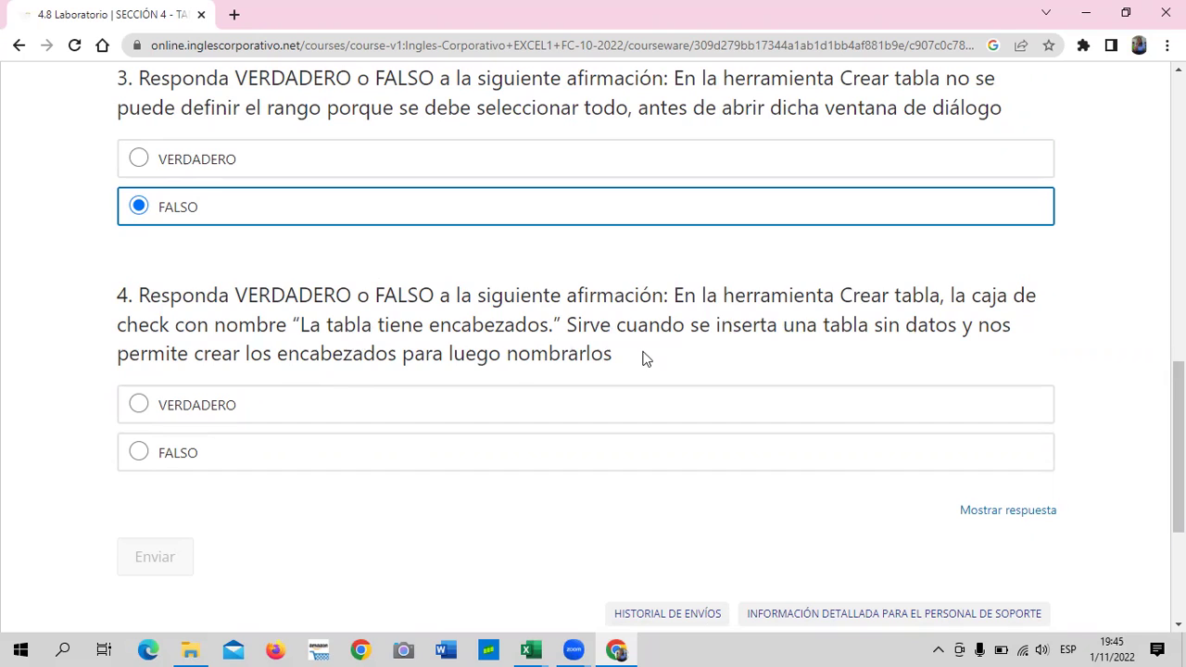
pyautogui.click(137, 405)
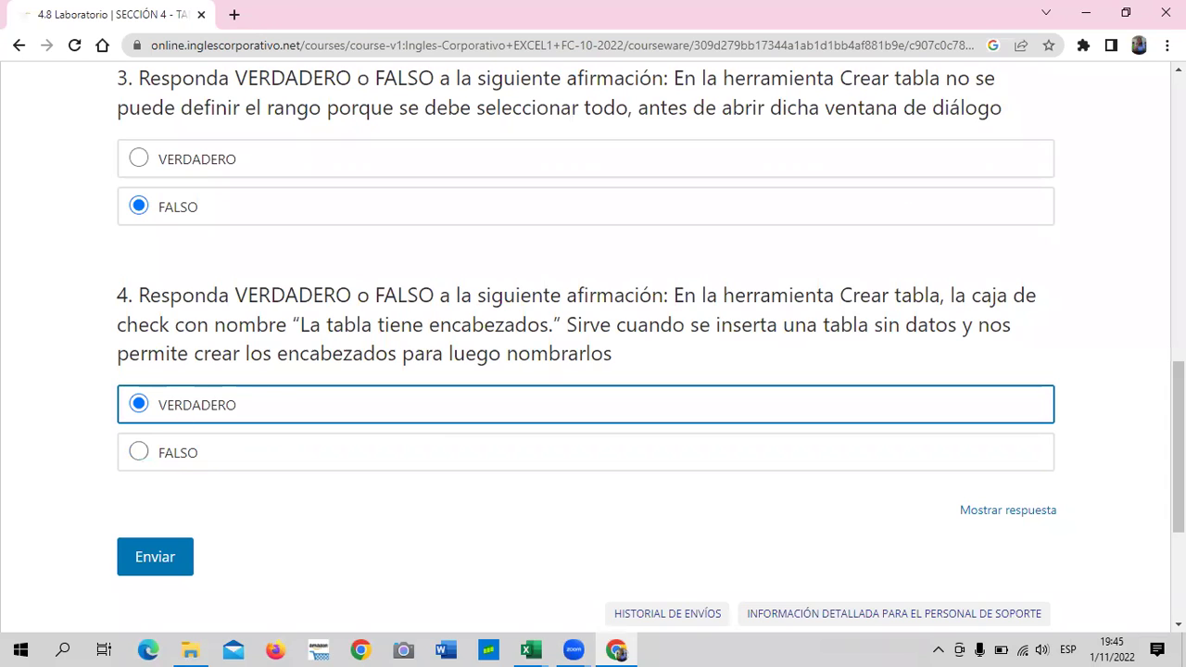
# - Use Mostrar respuesta and confirm all four answers show green correct ticks
pyautogui.click(1003, 512)
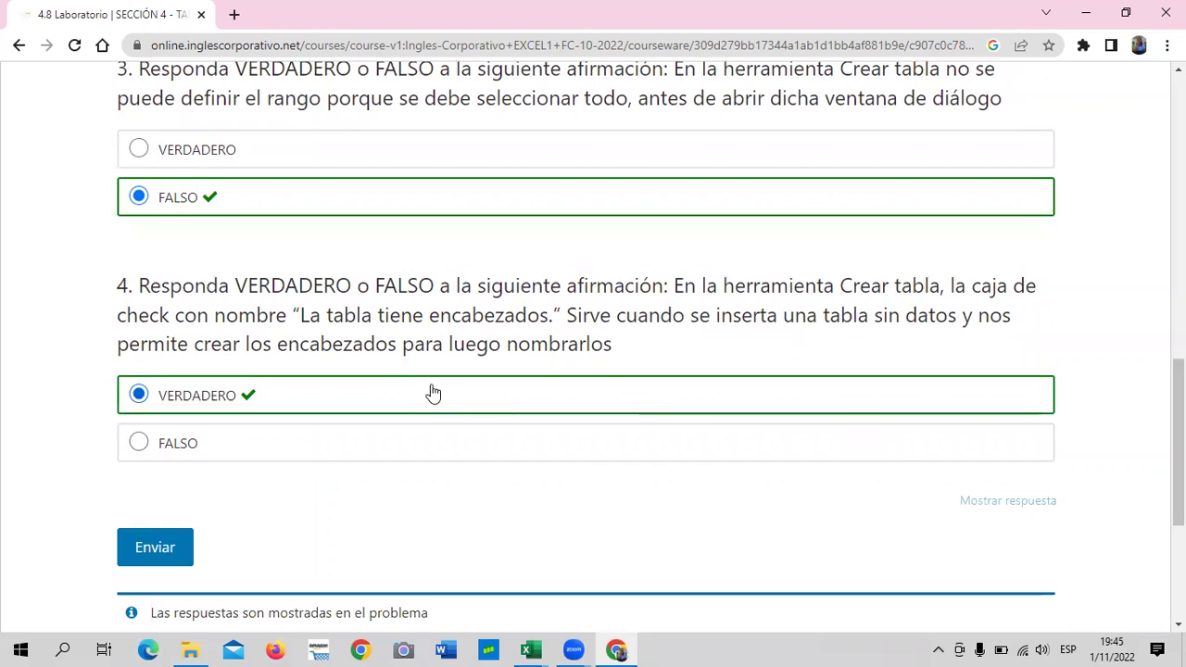
pyautogui.scroll(3, 403, 378)
pyautogui.scroll(2, 408, 426)
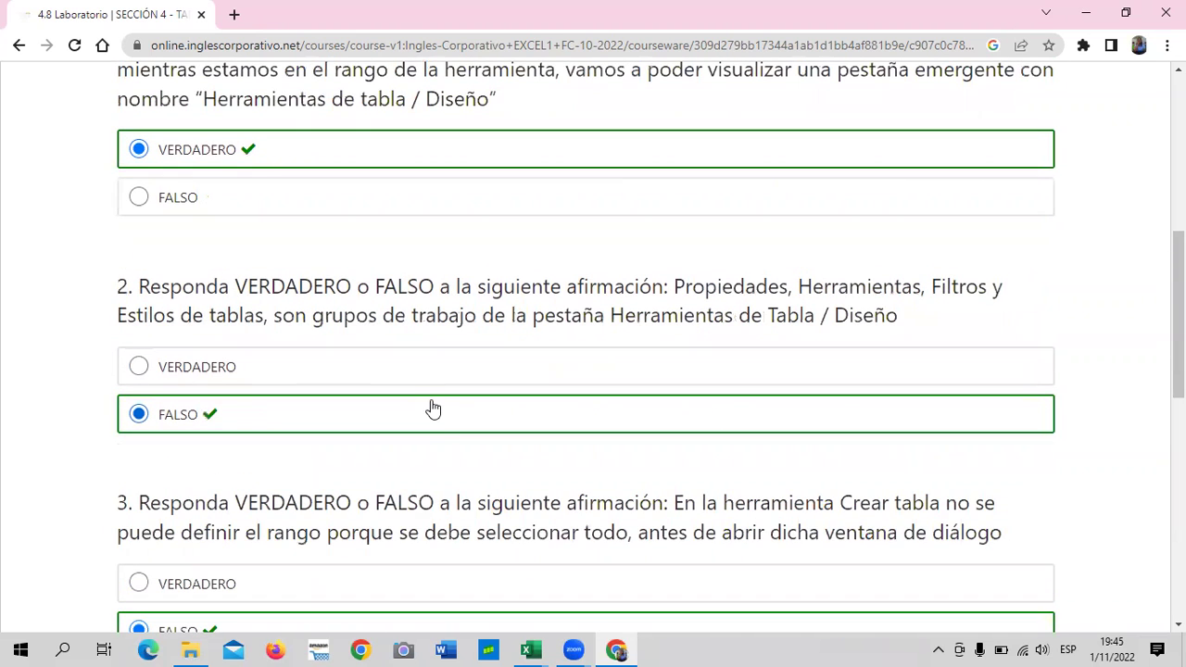
pyautogui.scroll(1, 423, 419)
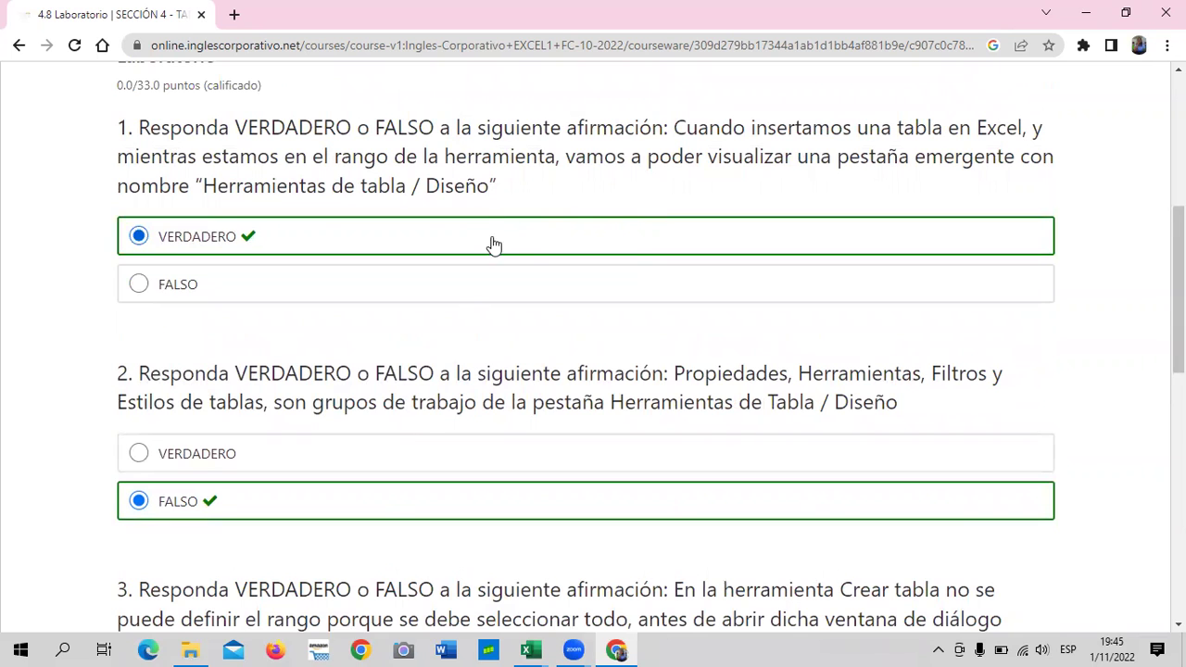
pyautogui.scroll(-4, 494, 243)
pyautogui.scroll(-3, 285, 426)
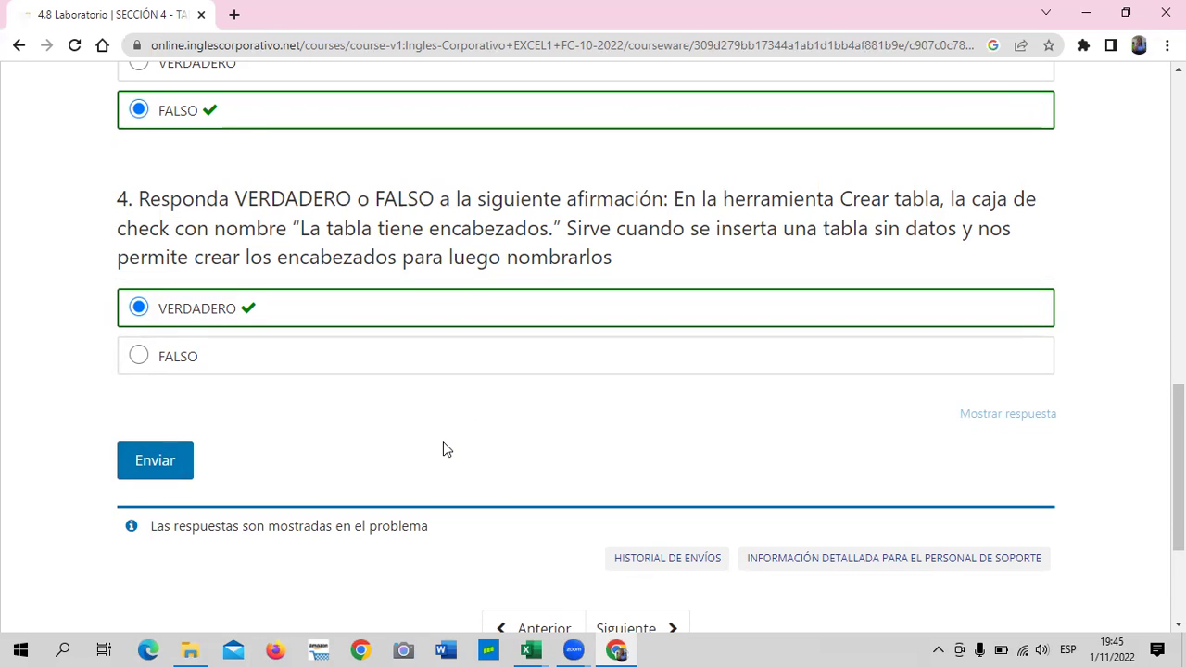
pyautogui.scroll(3, 443, 449)
pyautogui.scroll(3, 441, 450)
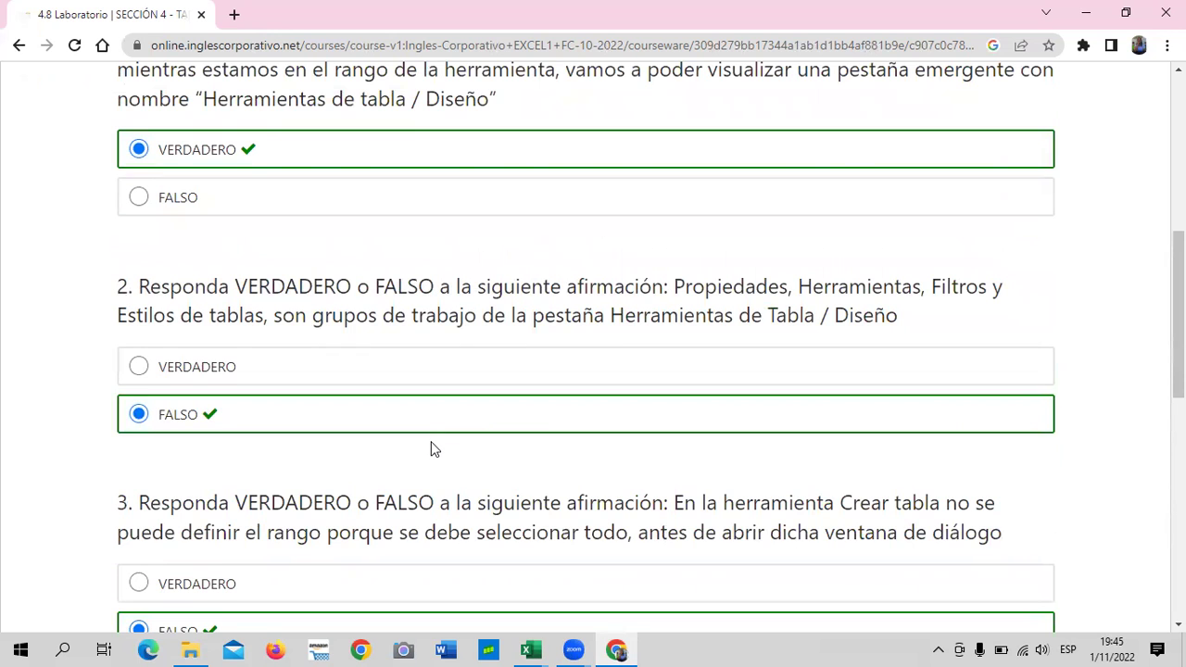
pyautogui.scroll(6, 431, 450)
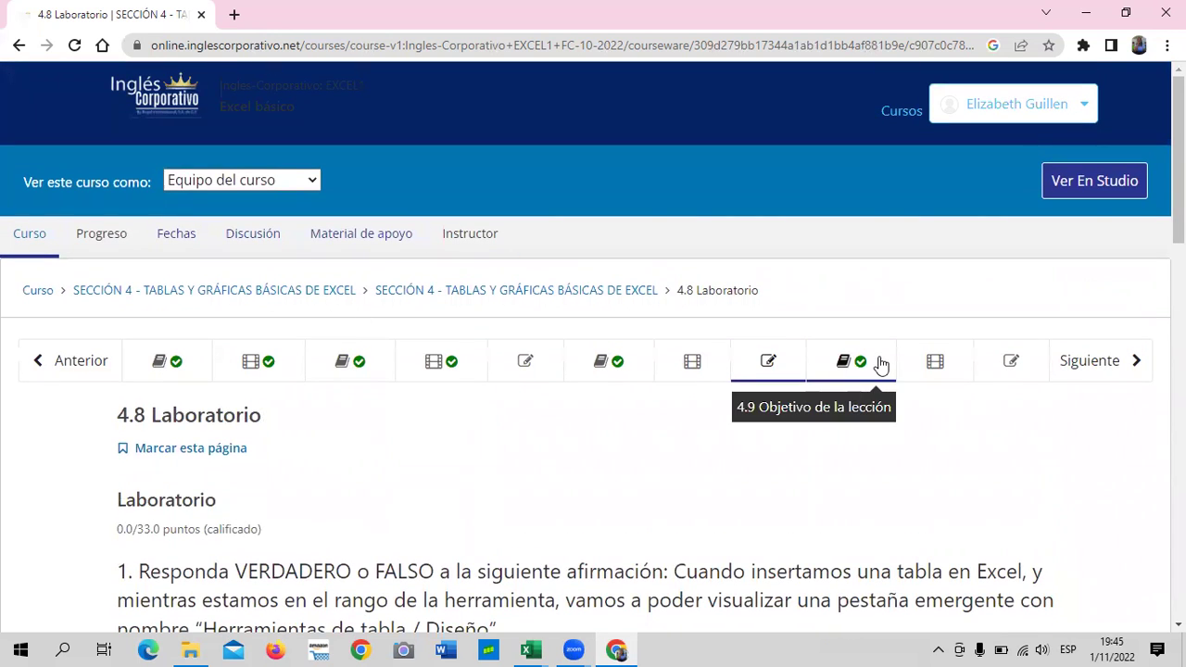
# - Browse lessons 4.9 and 4.7, ending back on lesson 4.6 Objetivo de la lección
pyautogui.click(880, 365)
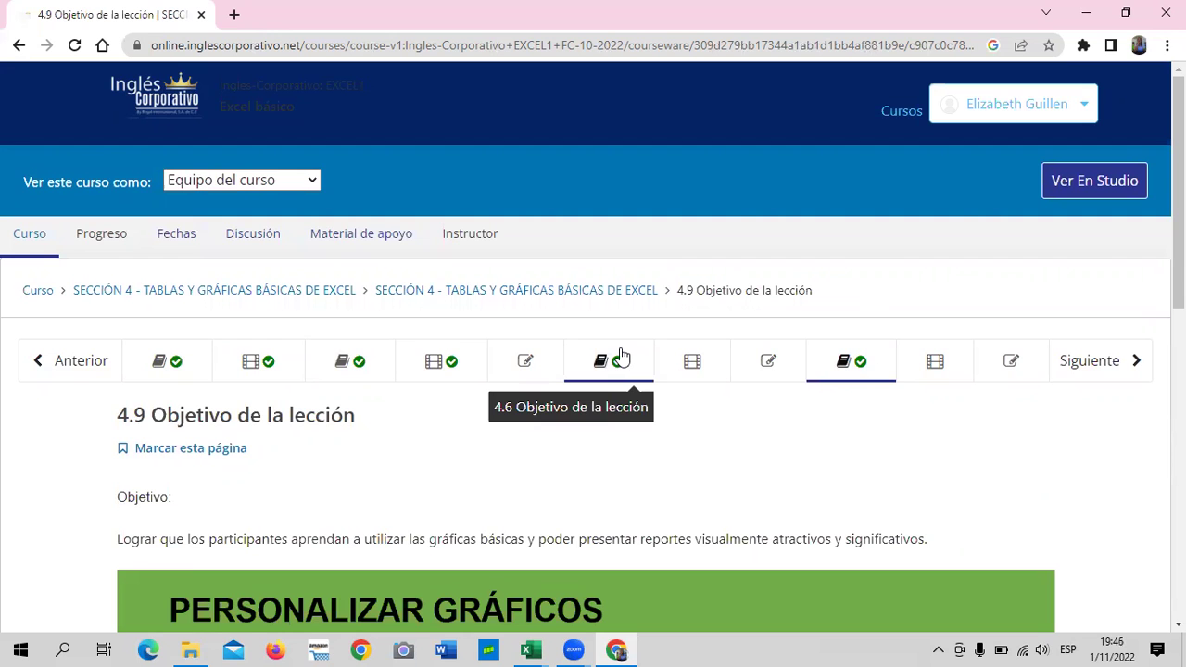
pyautogui.scroll(-2, 684, 460)
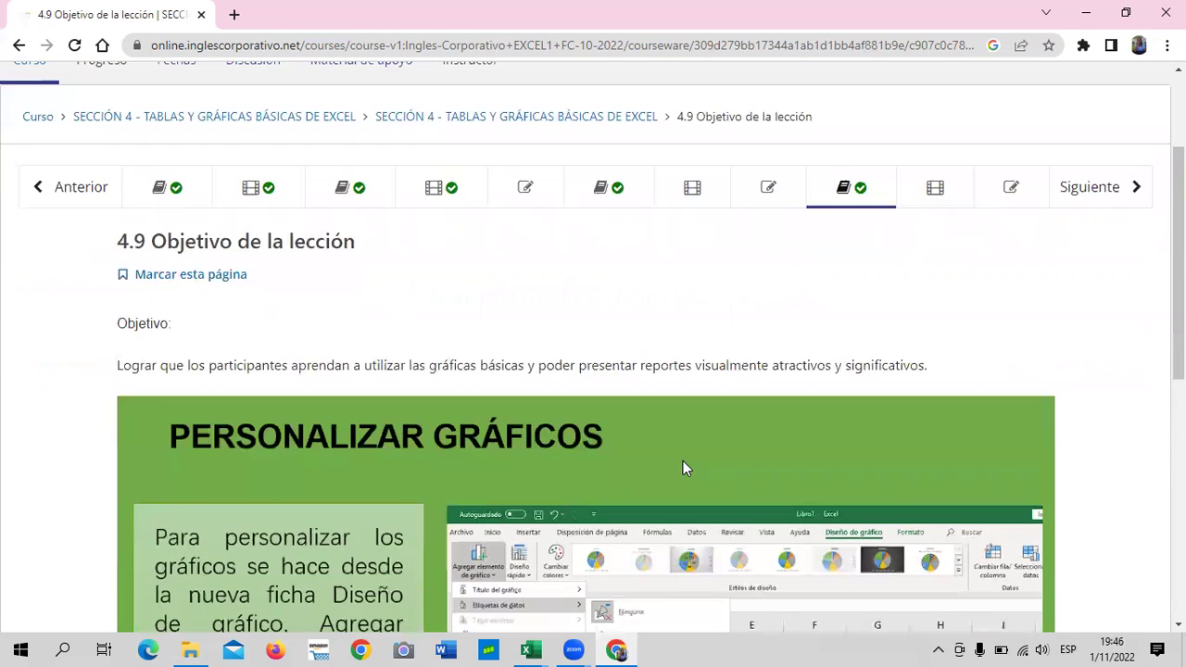
pyautogui.scroll(-1, 683, 459)
pyautogui.scroll(3, 673, 456)
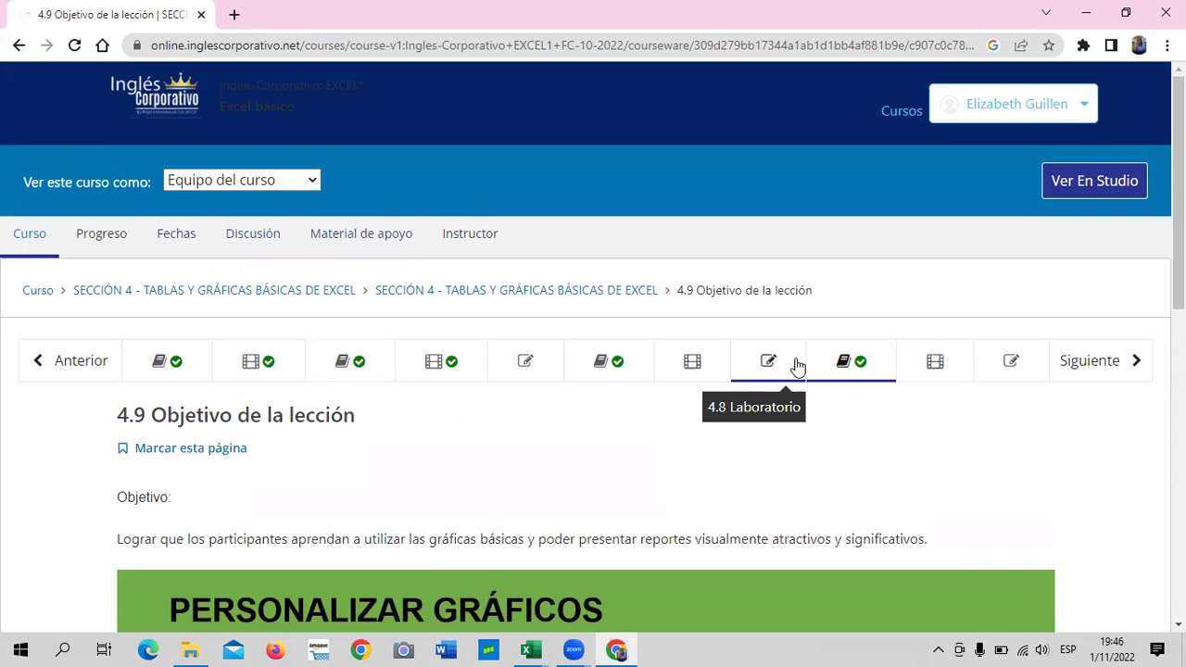
pyautogui.click(688, 362)
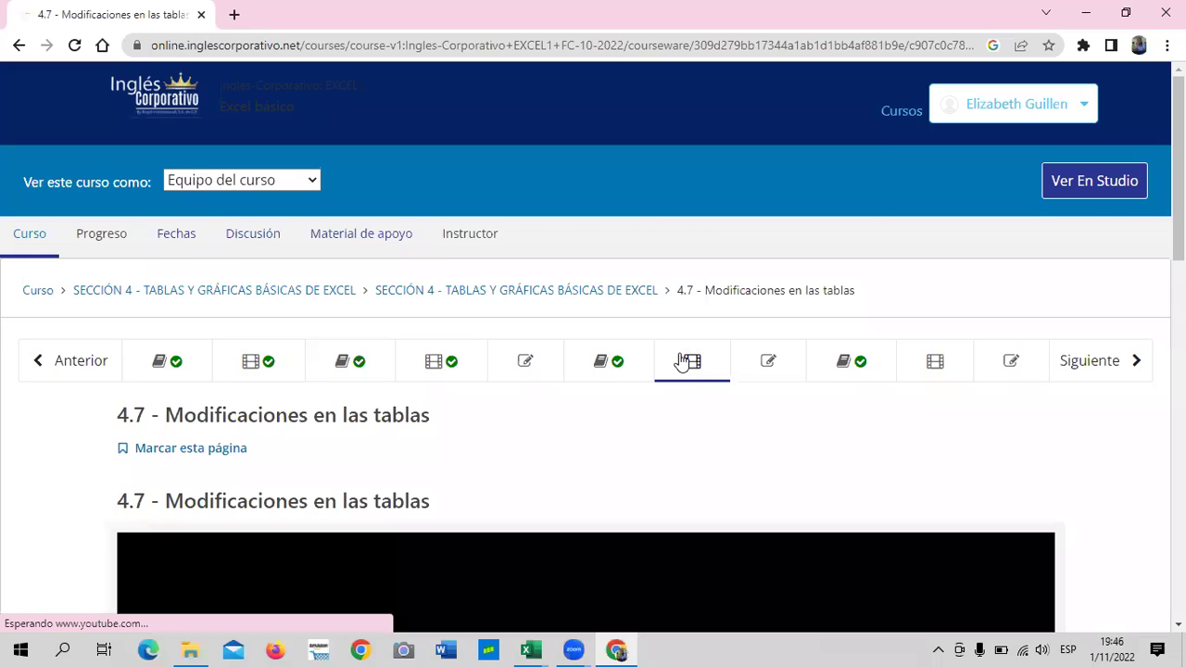
pyautogui.scroll(-3, 681, 361)
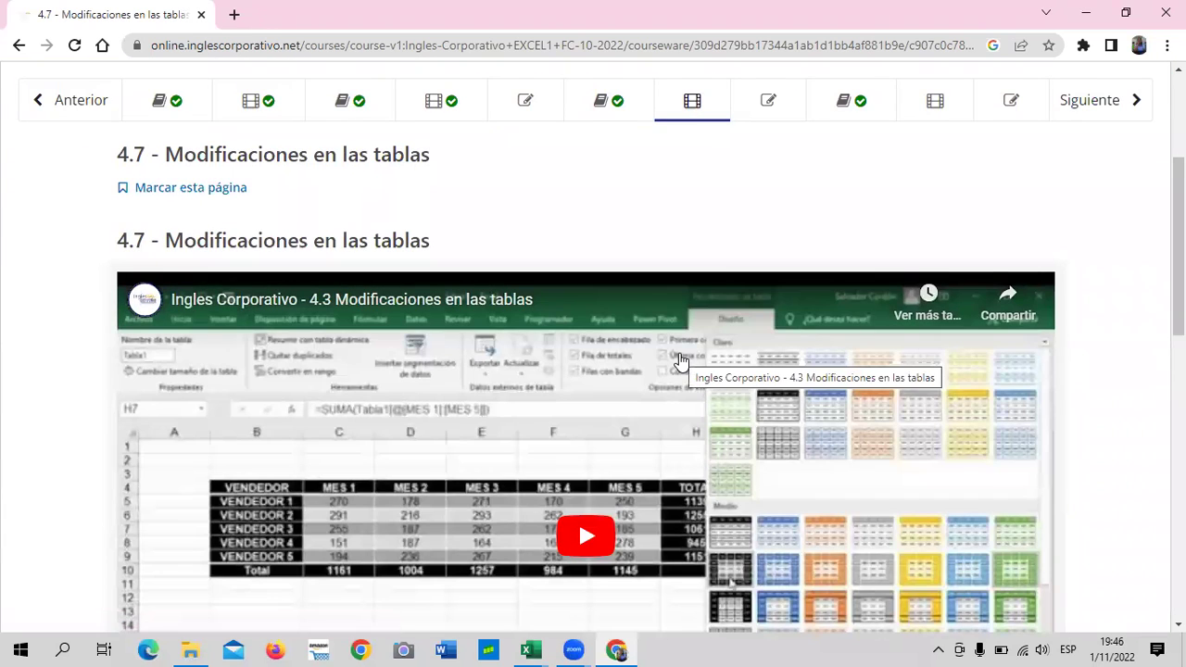
pyautogui.scroll(1, 679, 359)
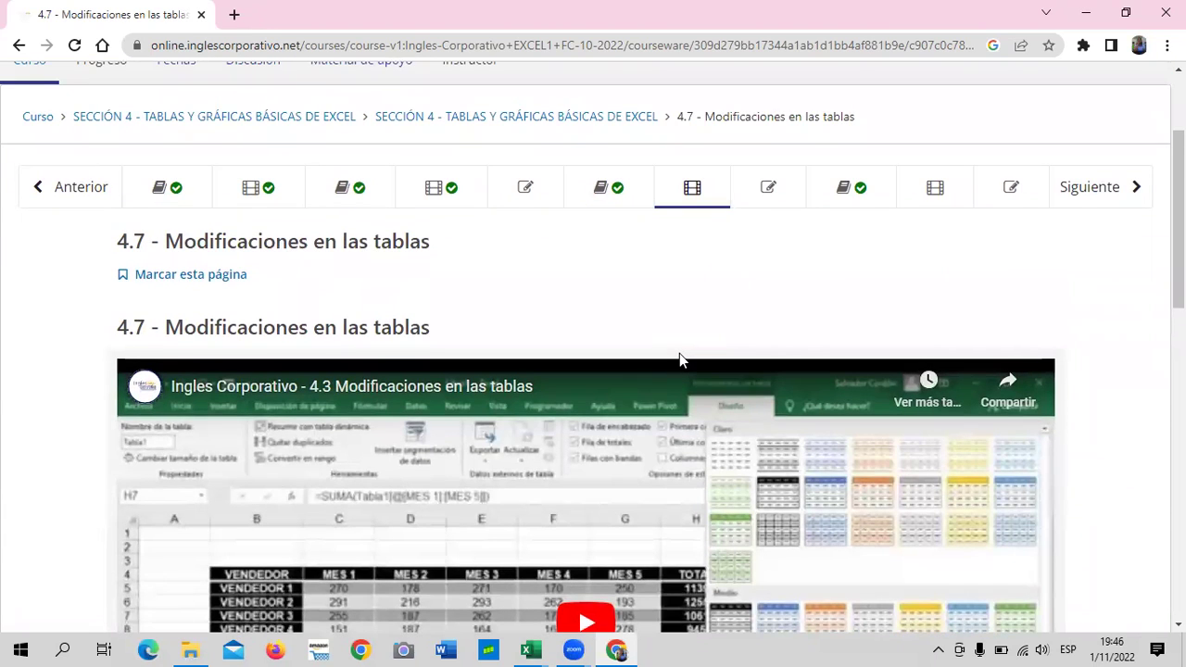
pyautogui.scroll(-2, 681, 358)
pyautogui.scroll(-1, 681, 358)
pyautogui.scroll(2, 680, 358)
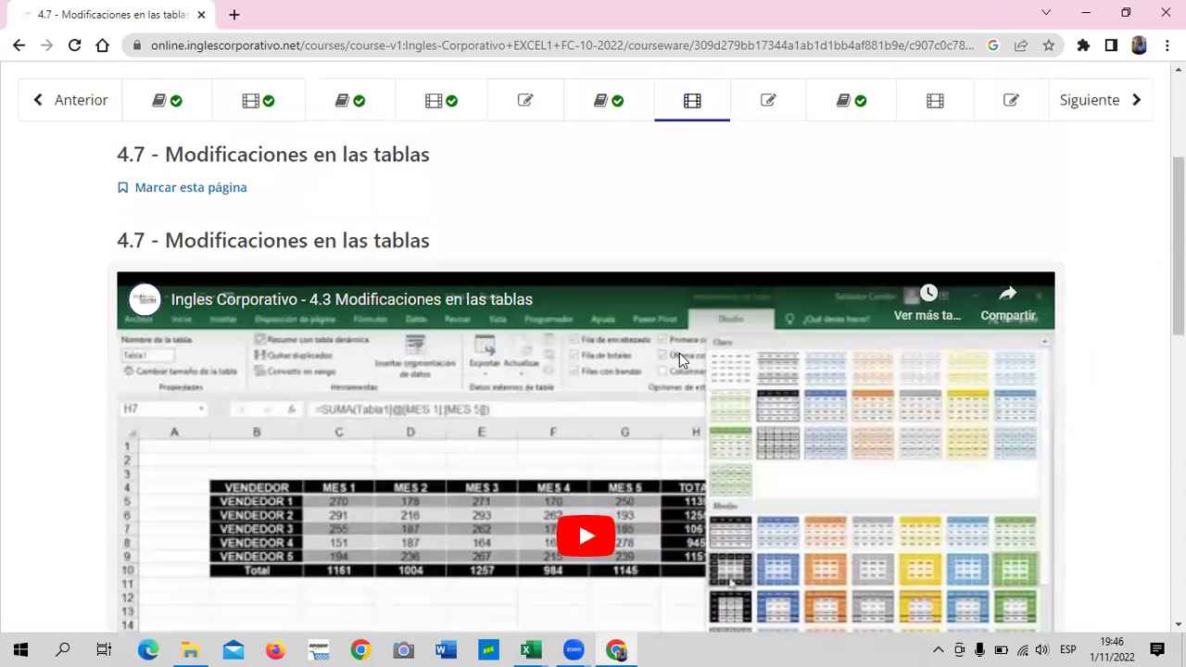
pyautogui.click(622, 105)
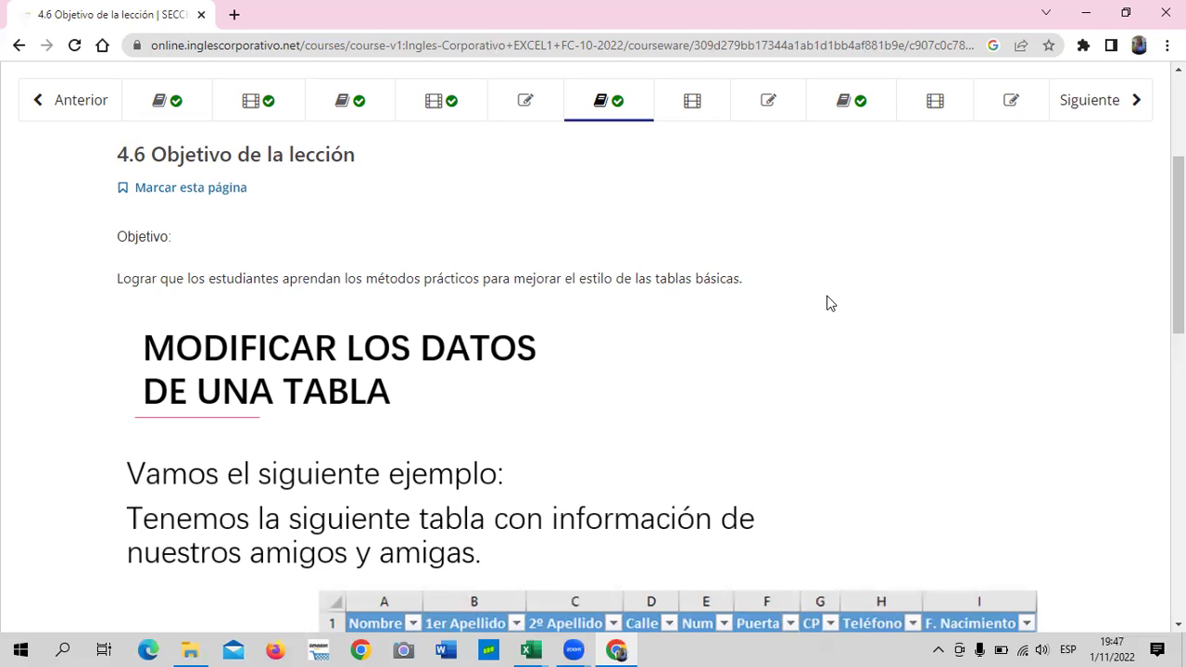
# - Scroll through lesson 4.6 on modifying table data, then bring the 'Tabla - Excel' workbook forward
pyautogui.scroll(-1, 830, 301)
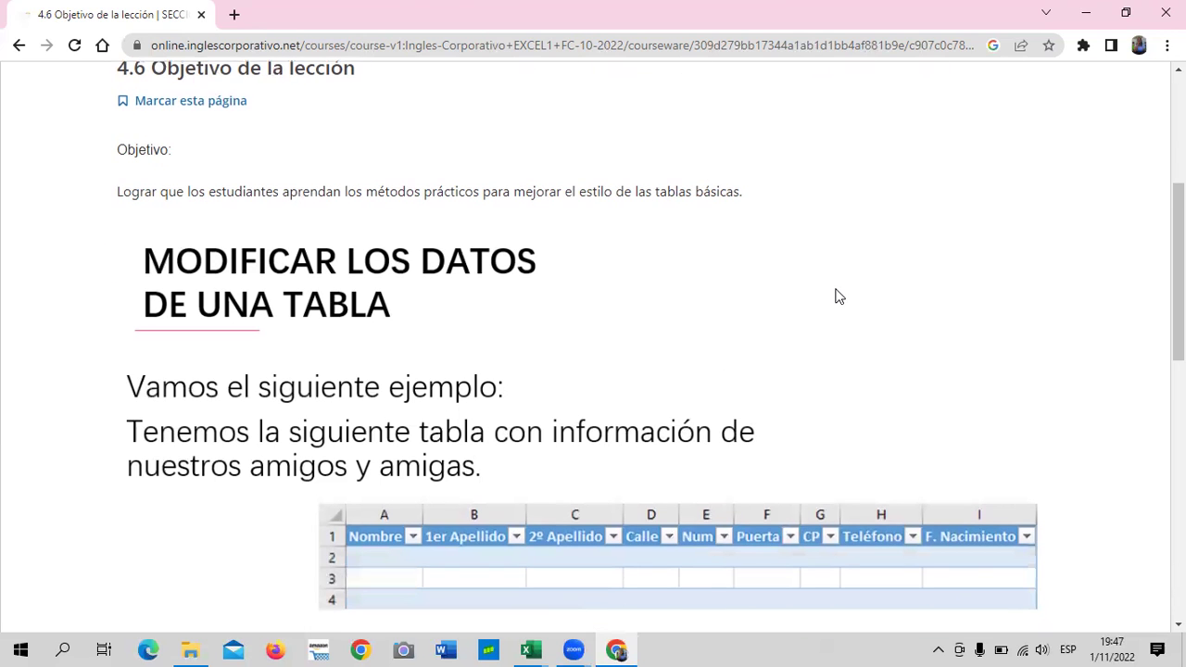
pyautogui.scroll(-3, 838, 297)
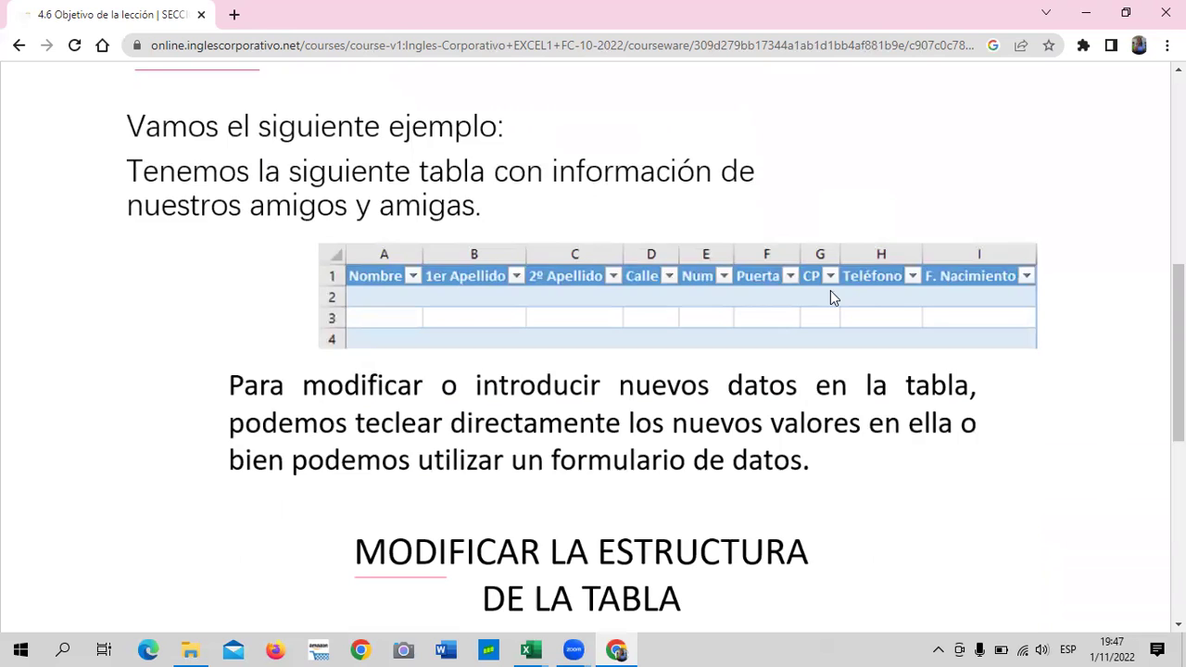
pyautogui.scroll(-3, 830, 295)
pyautogui.scroll(-4, 828, 291)
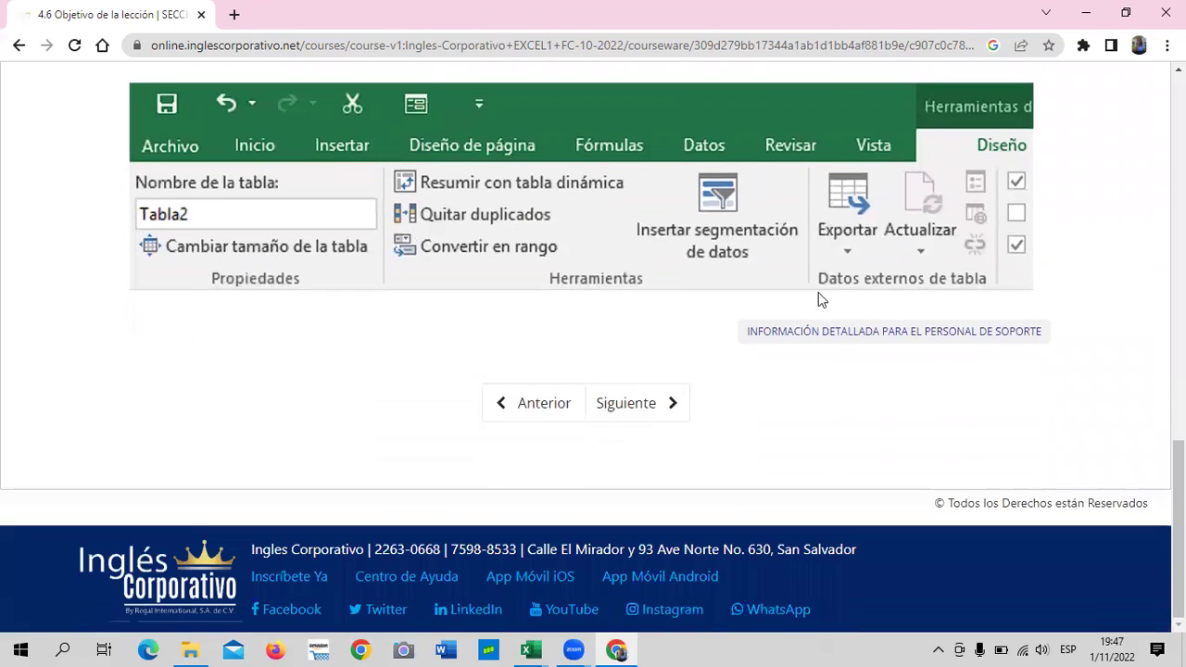
pyautogui.scroll(2, 640, 408)
pyautogui.scroll(4, 646, 400)
pyautogui.scroll(1, 646, 389)
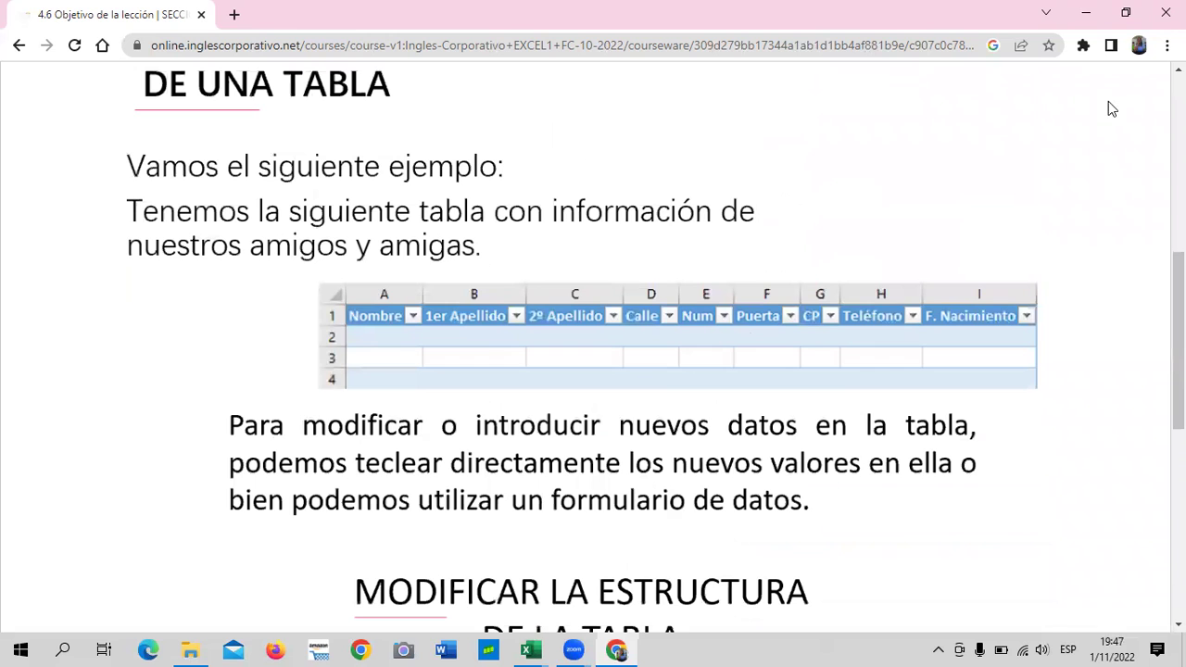
pyautogui.scroll(5, 653, 273)
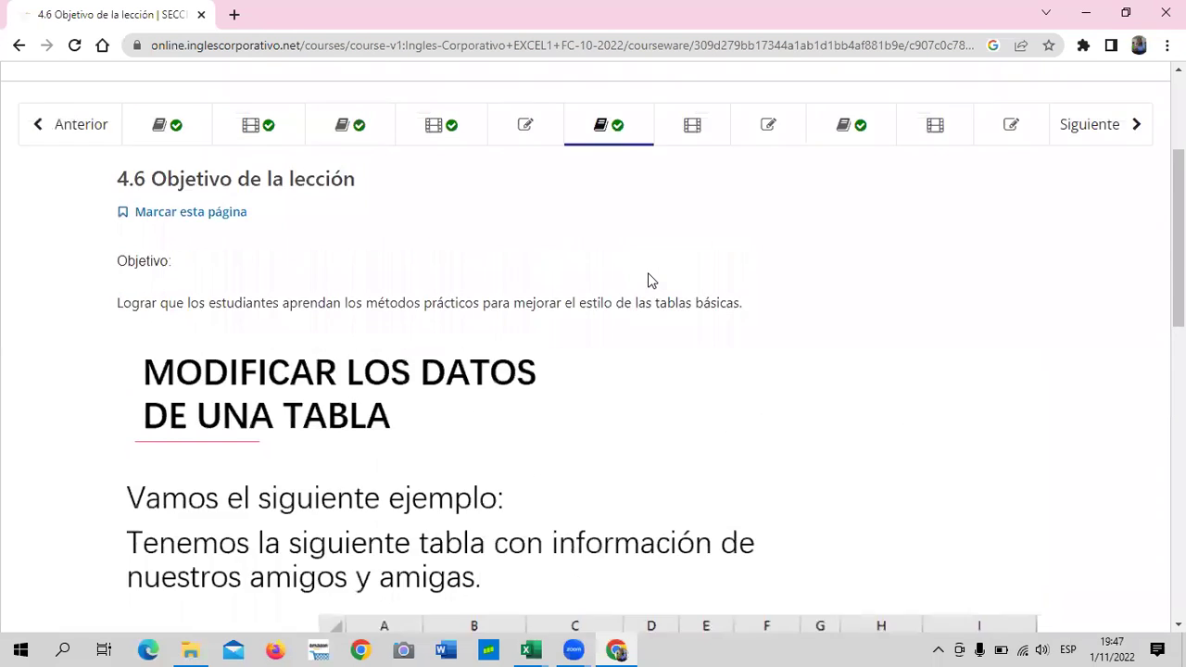
pyautogui.scroll(-2, 651, 276)
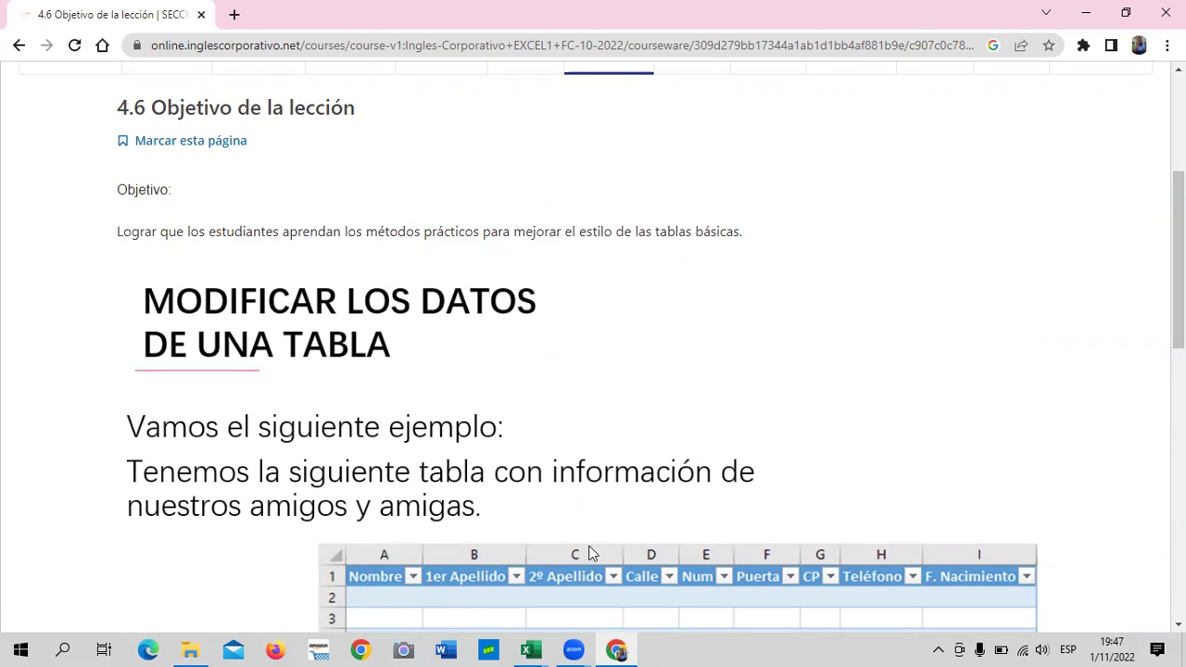
pyautogui.moveTo(530, 649)
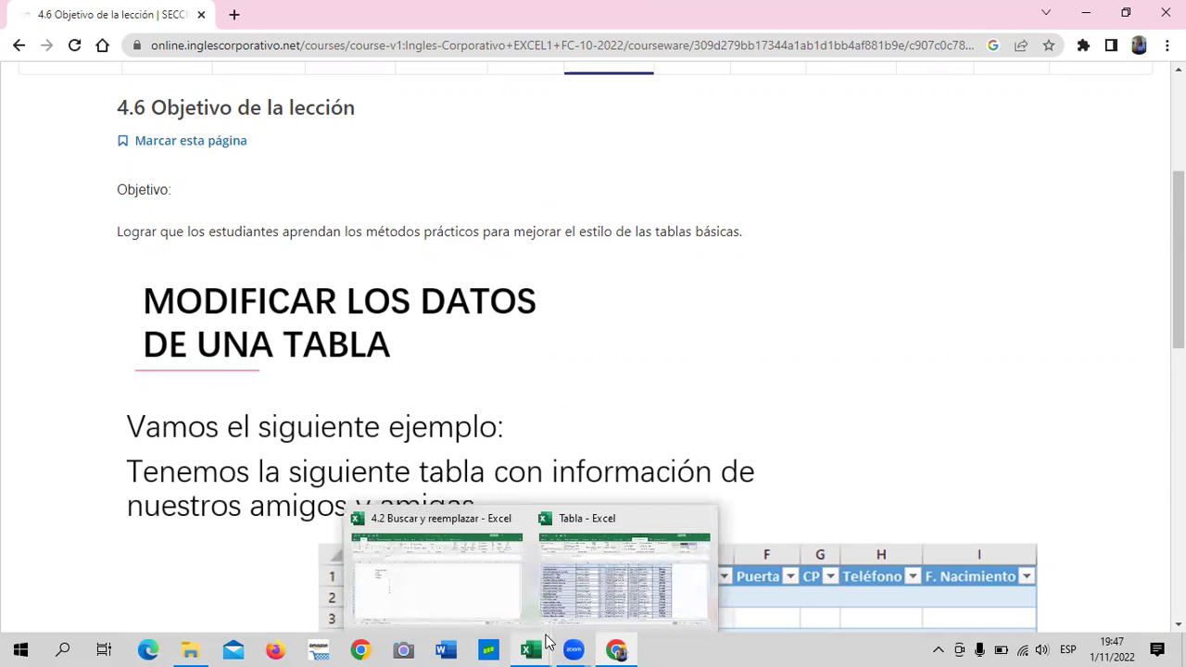
pyautogui.click(610, 604)
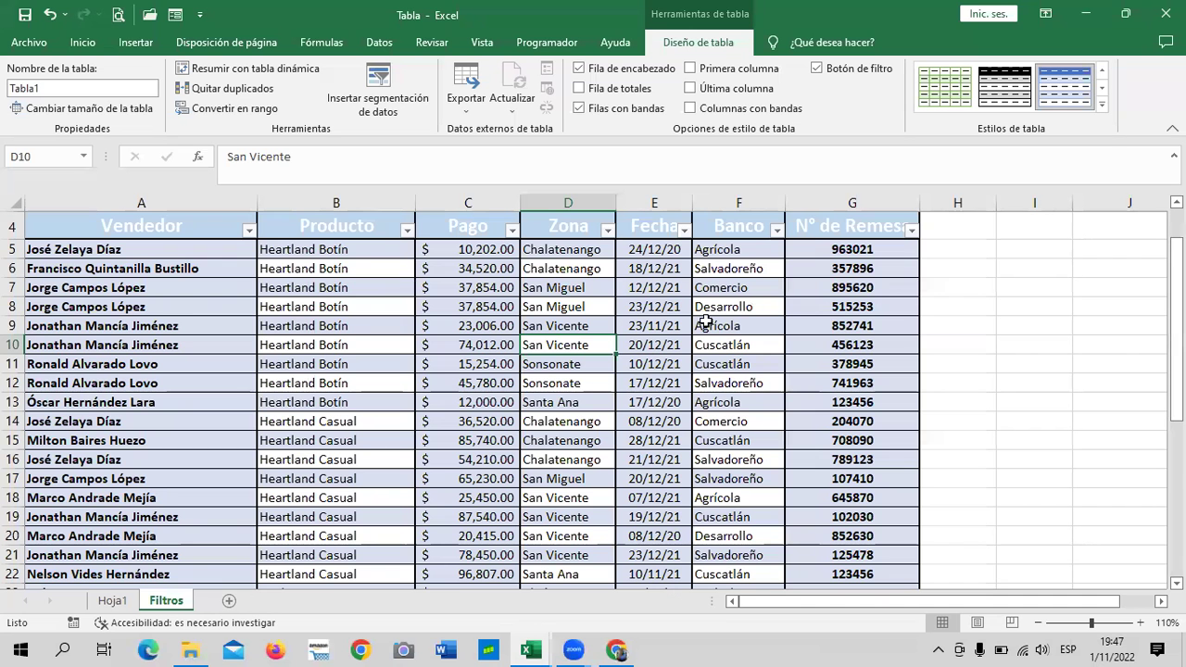
pyautogui.click(1104, 106)
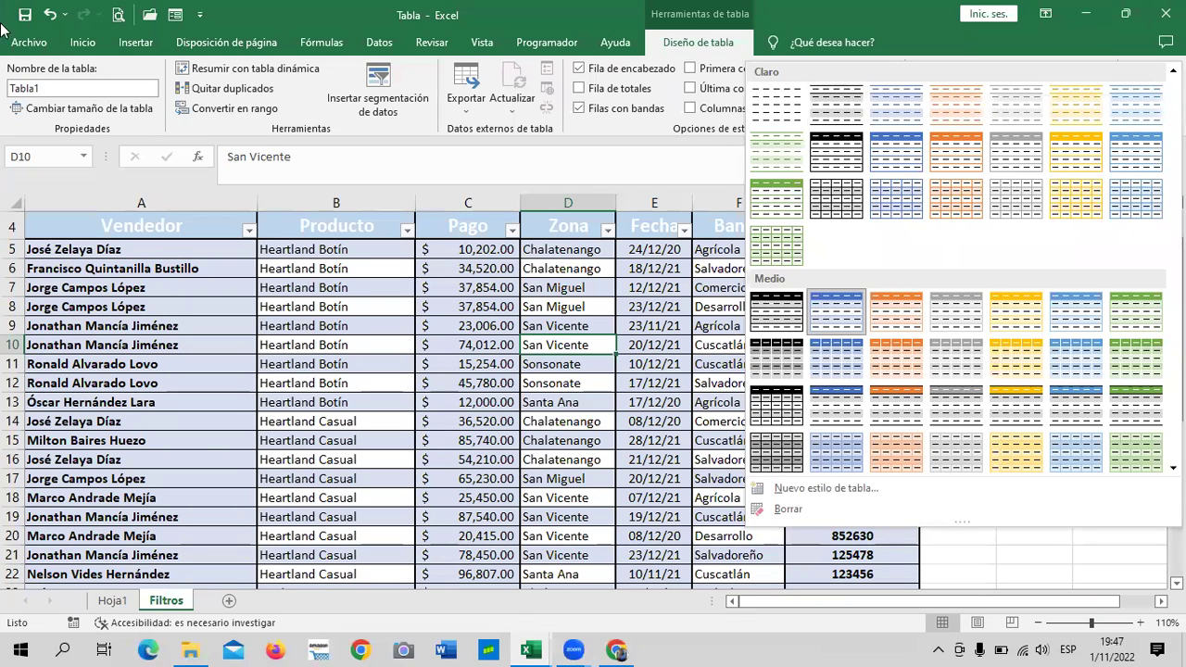
pyautogui.click(184, 215)
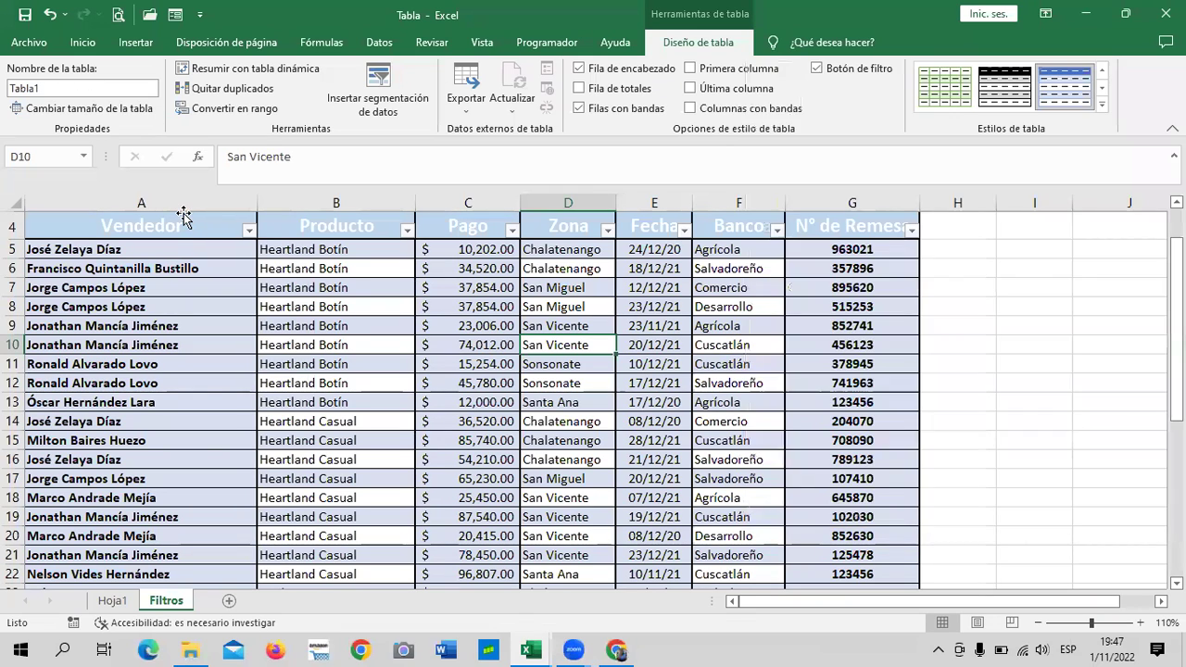
pyautogui.click(1102, 107)
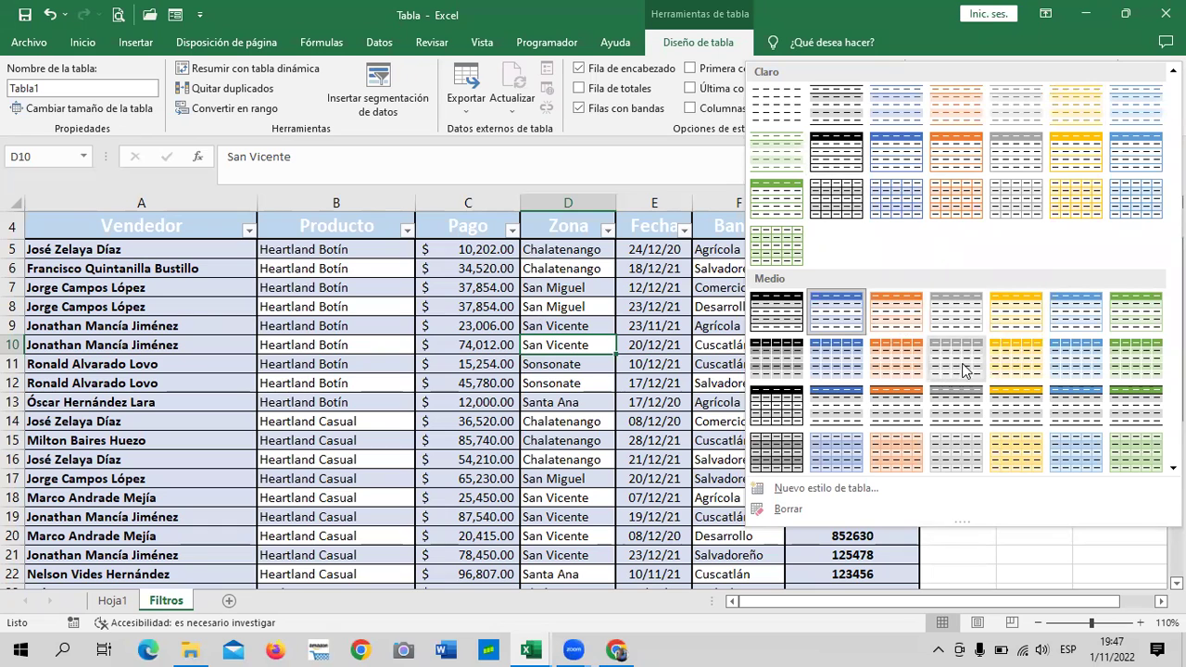
pyautogui.press('Escape')
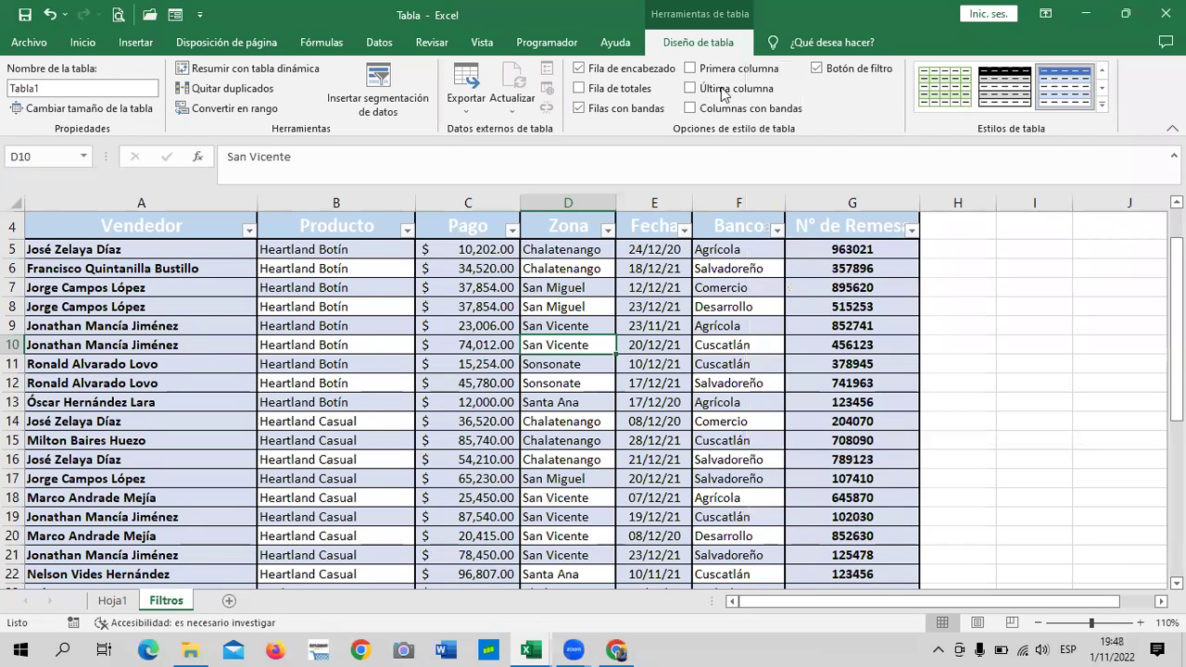
pyautogui.click(96, 45)
pyautogui.click(858, 113)
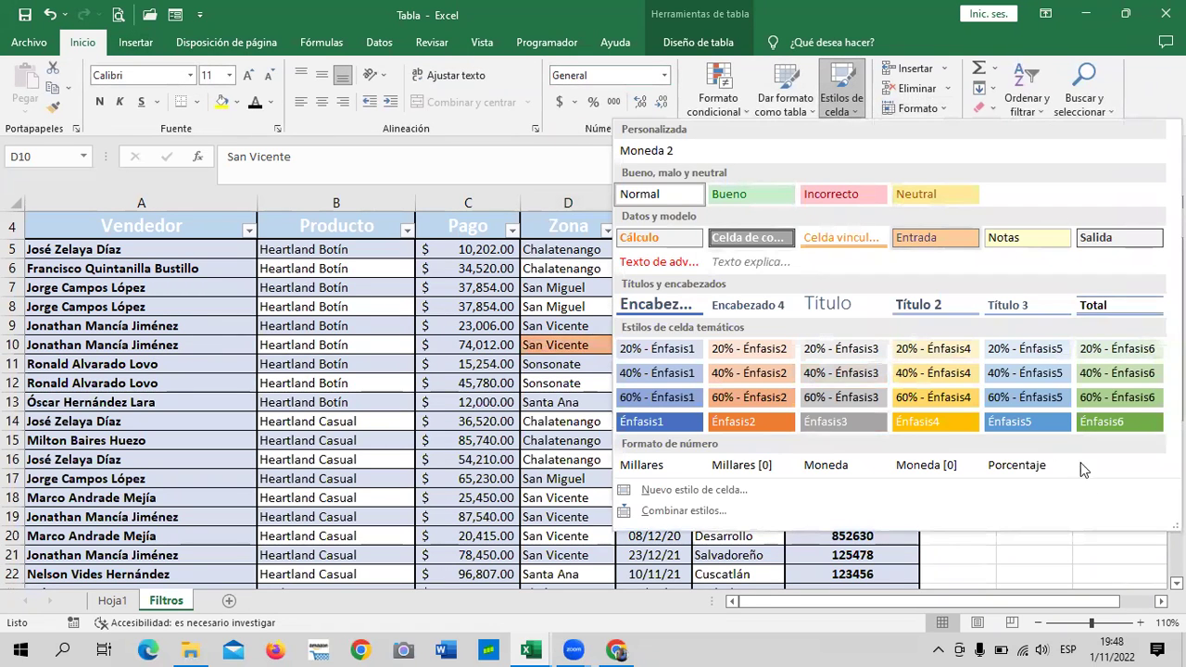
pyautogui.click(1091, 511)
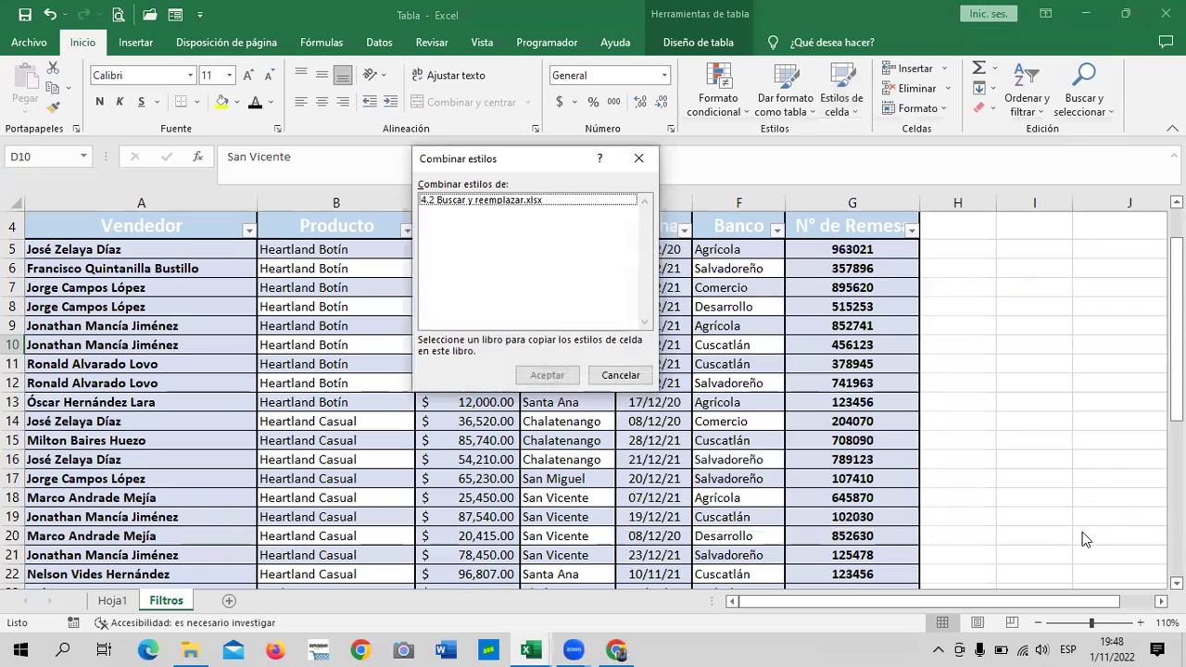
pyautogui.click(612, 378)
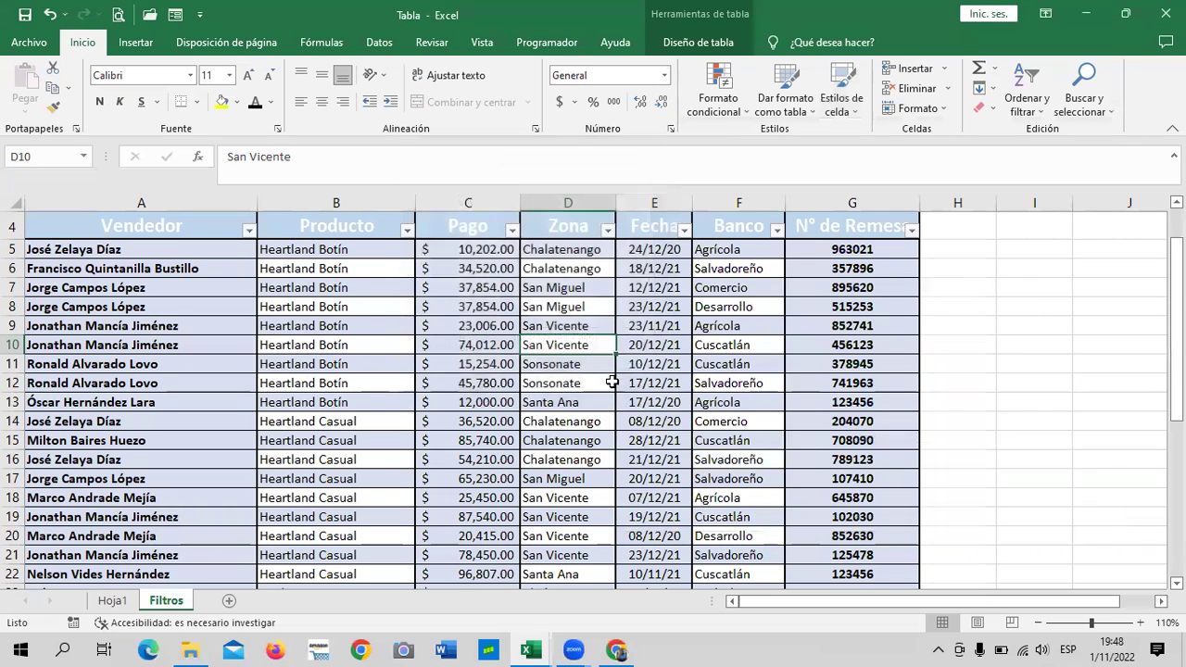
pyautogui.click(1033, 402)
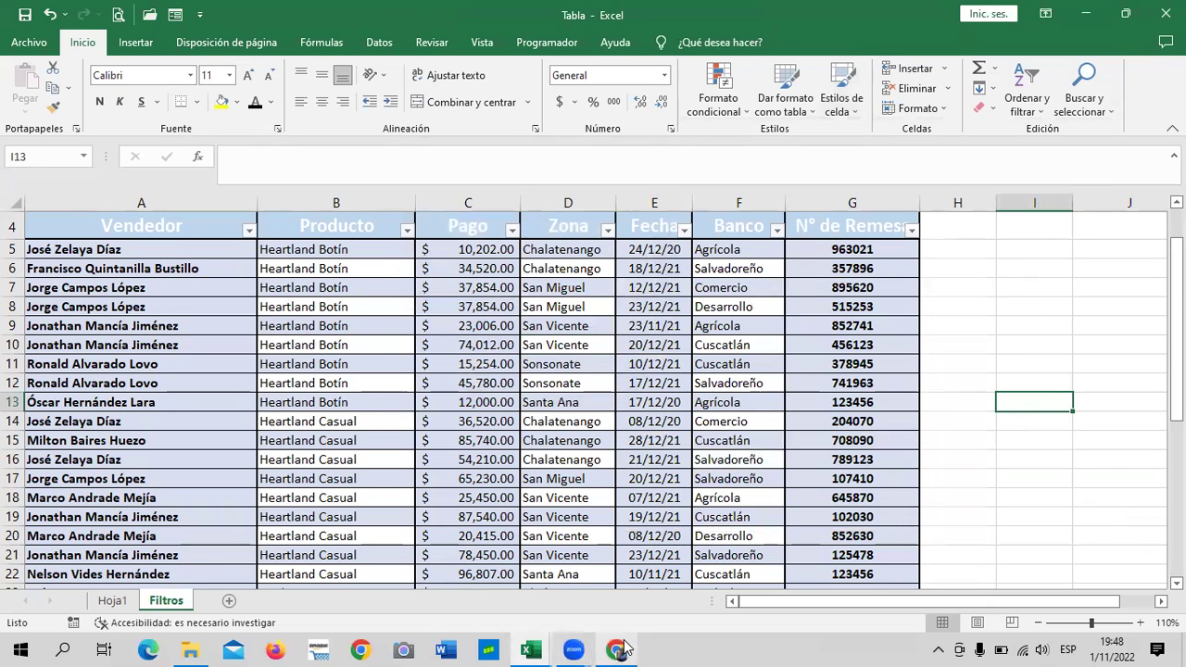
# - Switch back to Chrome and read lesson 4.6's section on modifying a table's structure
pyautogui.click(614, 565)
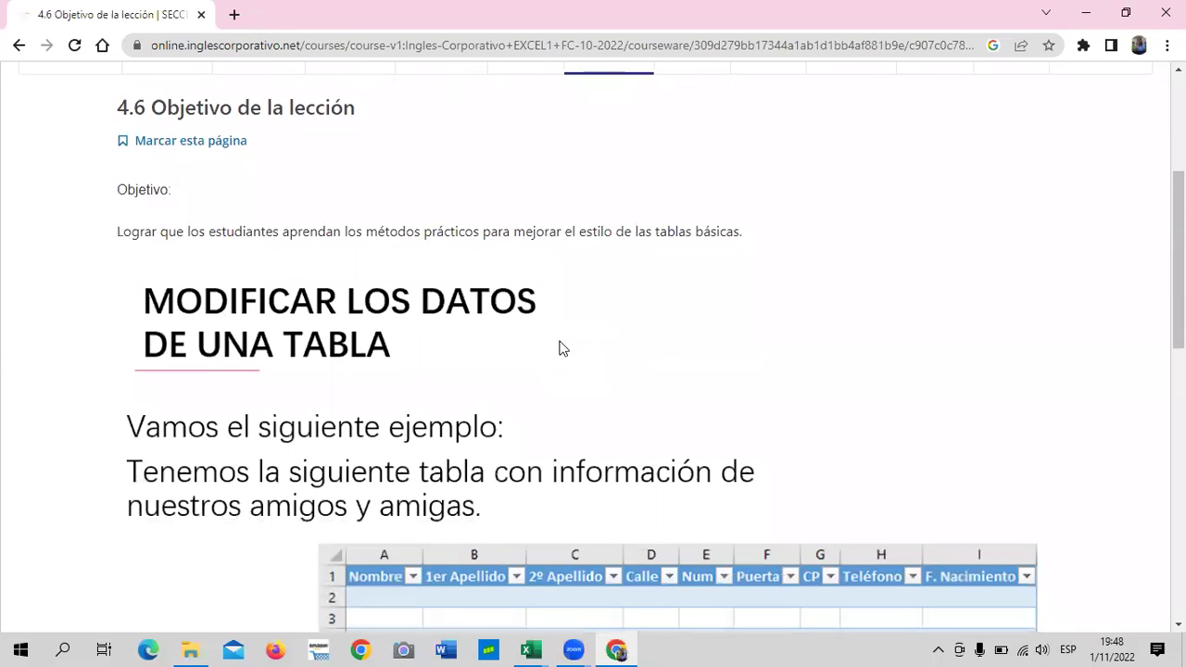
pyautogui.scroll(-2, 560, 348)
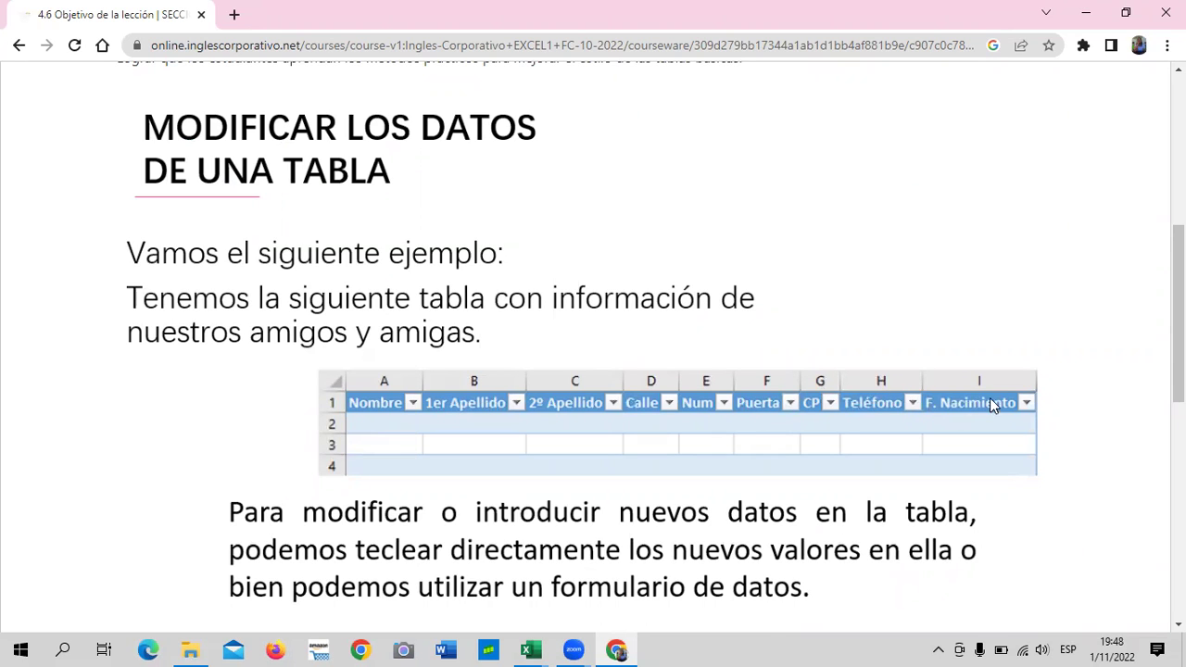
pyautogui.scroll(-1, 362, 457)
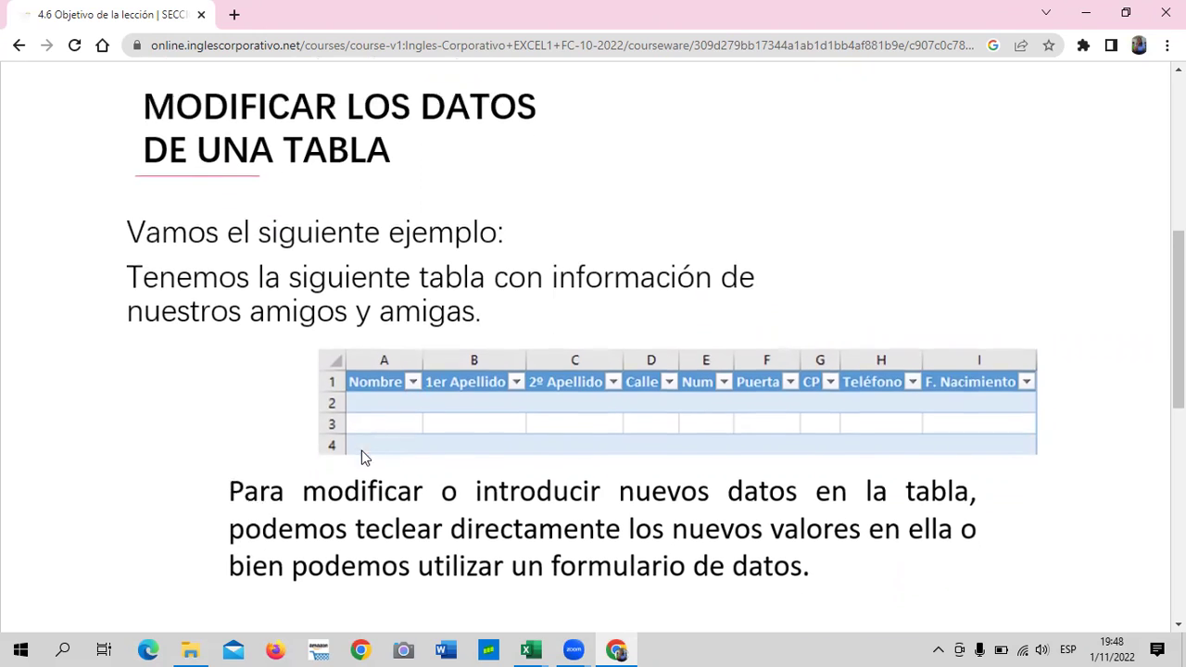
pyautogui.scroll(-3, 362, 450)
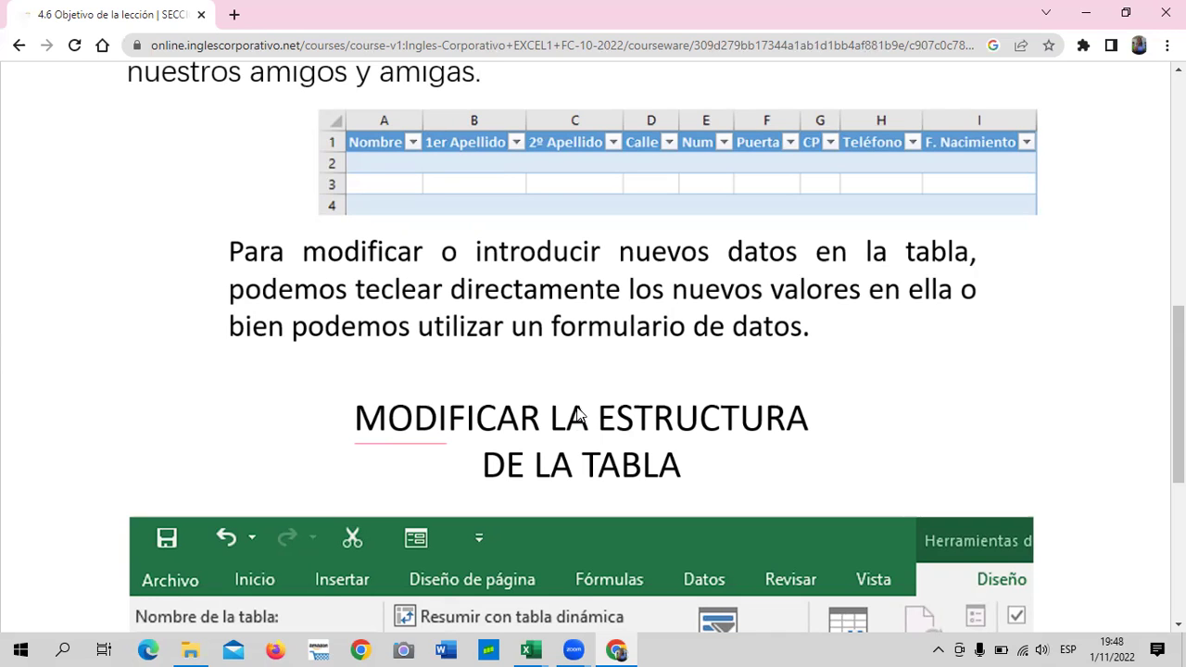
pyautogui.scroll(-2, 581, 422)
pyautogui.scroll(-1, 580, 422)
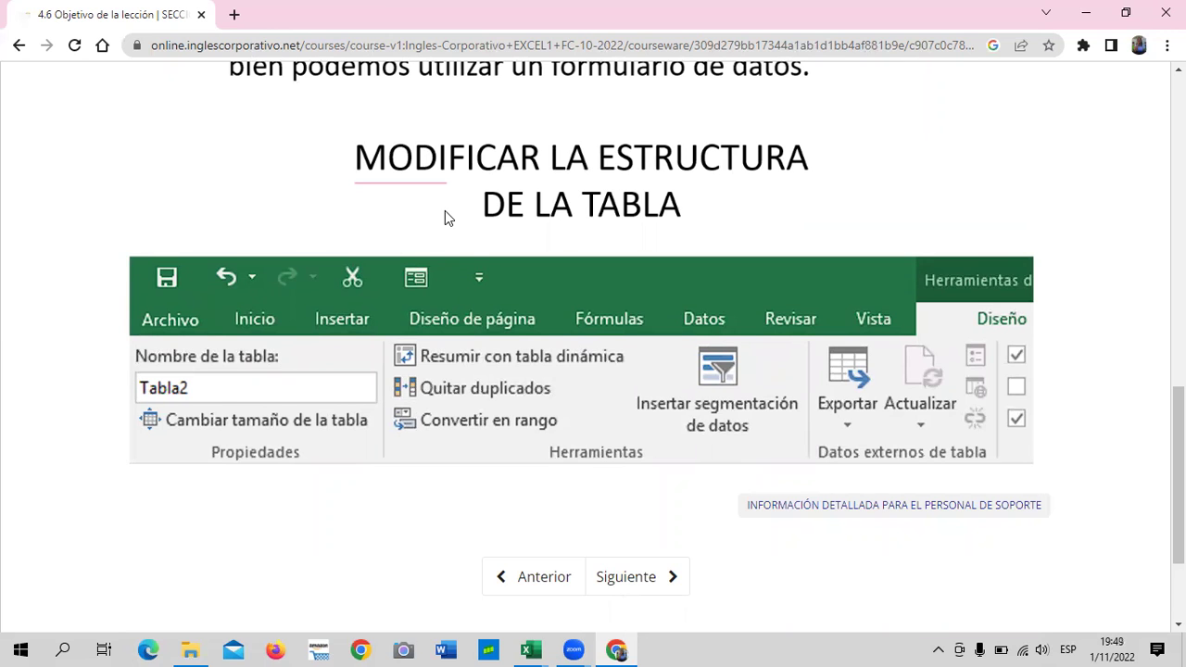
pyautogui.scroll(-1, 445, 210)
# - Advance to lesson 4.7 Modificaciones en las tablas and scroll through its table-styles video page
pyautogui.click(646, 491)
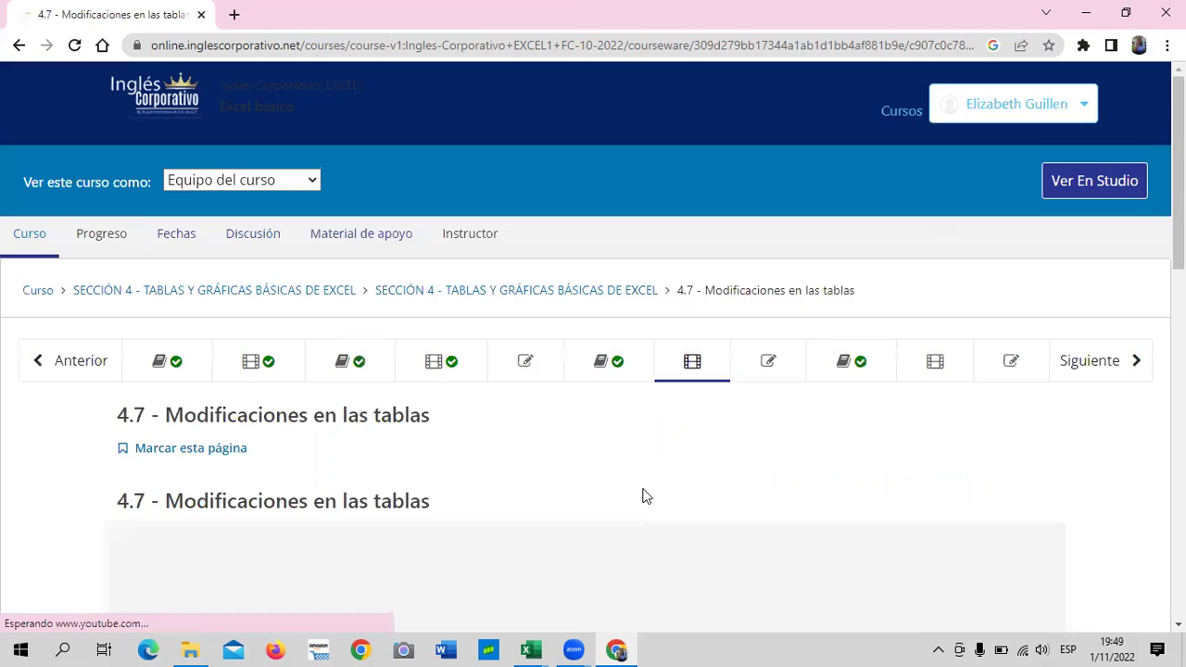
pyautogui.scroll(-3, 575, 468)
pyautogui.scroll(-3, 572, 464)
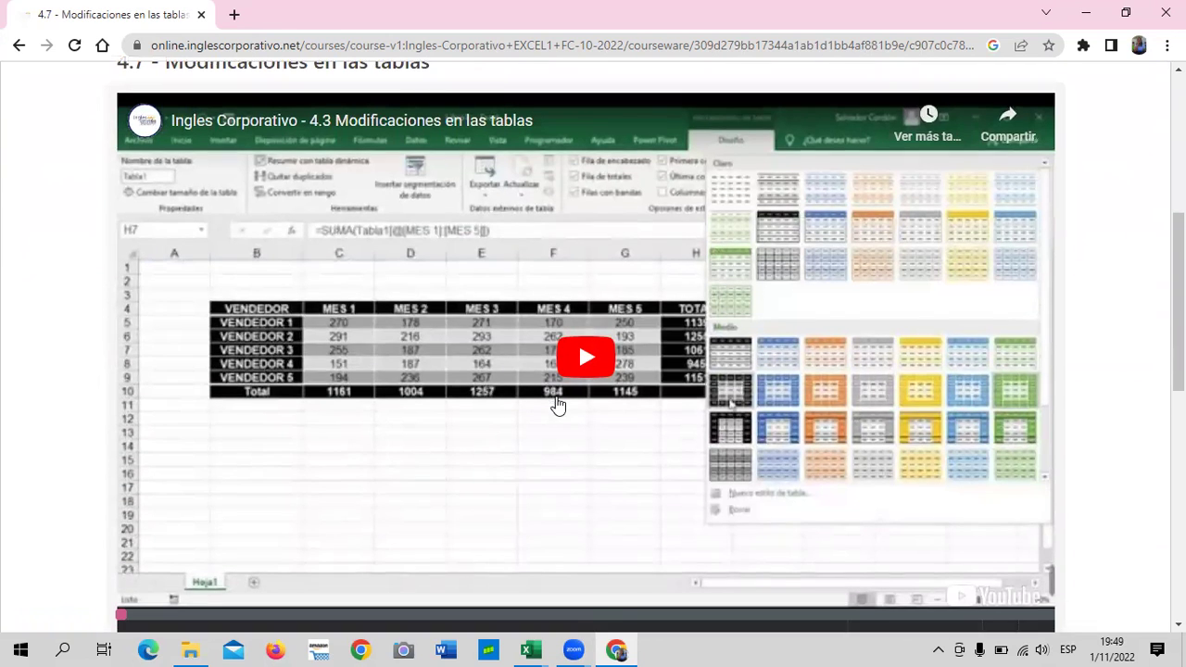
pyautogui.scroll(-3, 556, 402)
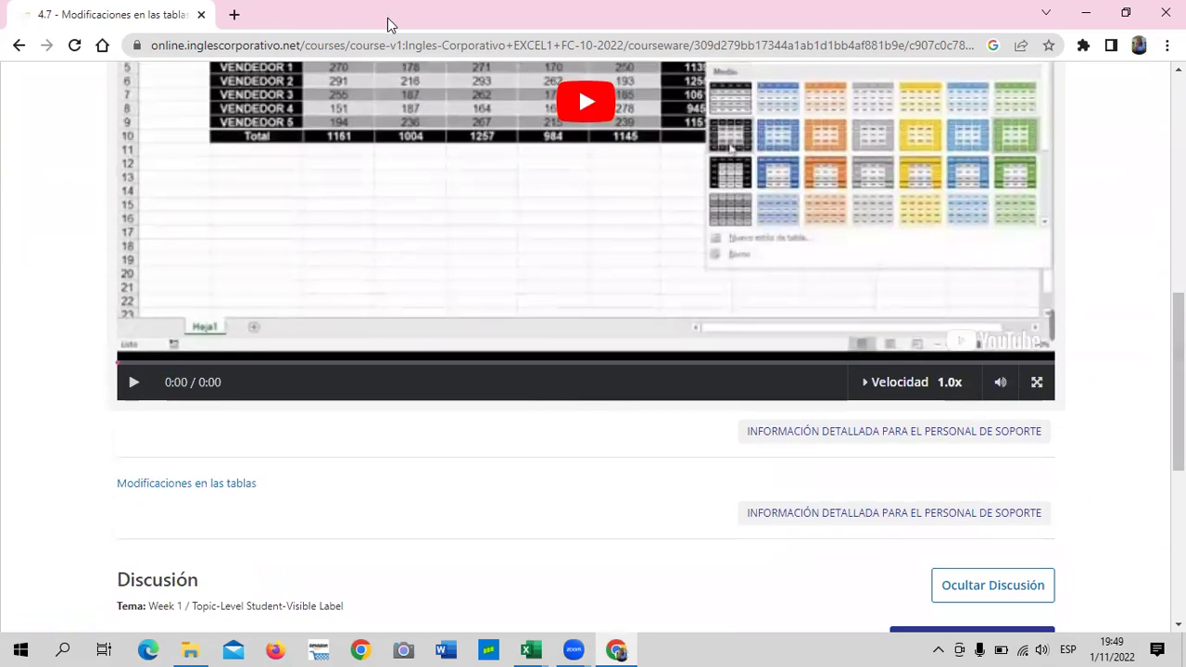
pyautogui.scroll(-1, 509, 427)
pyautogui.scroll(-1, 509, 426)
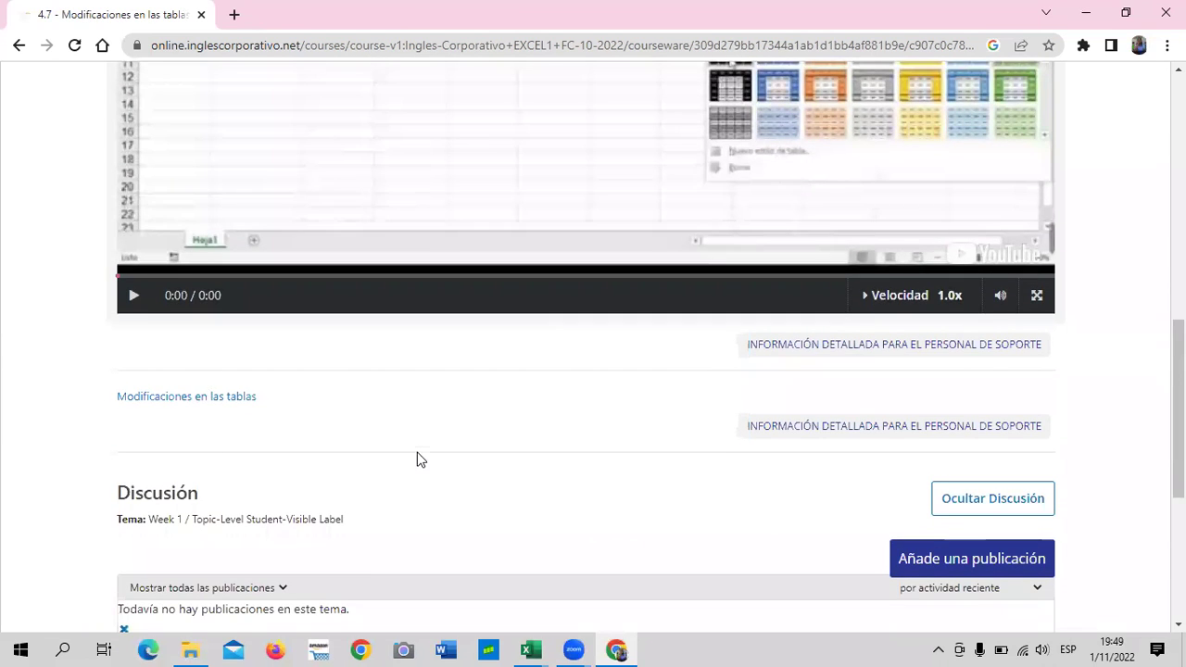
pyautogui.scroll(-2, 153, 350)
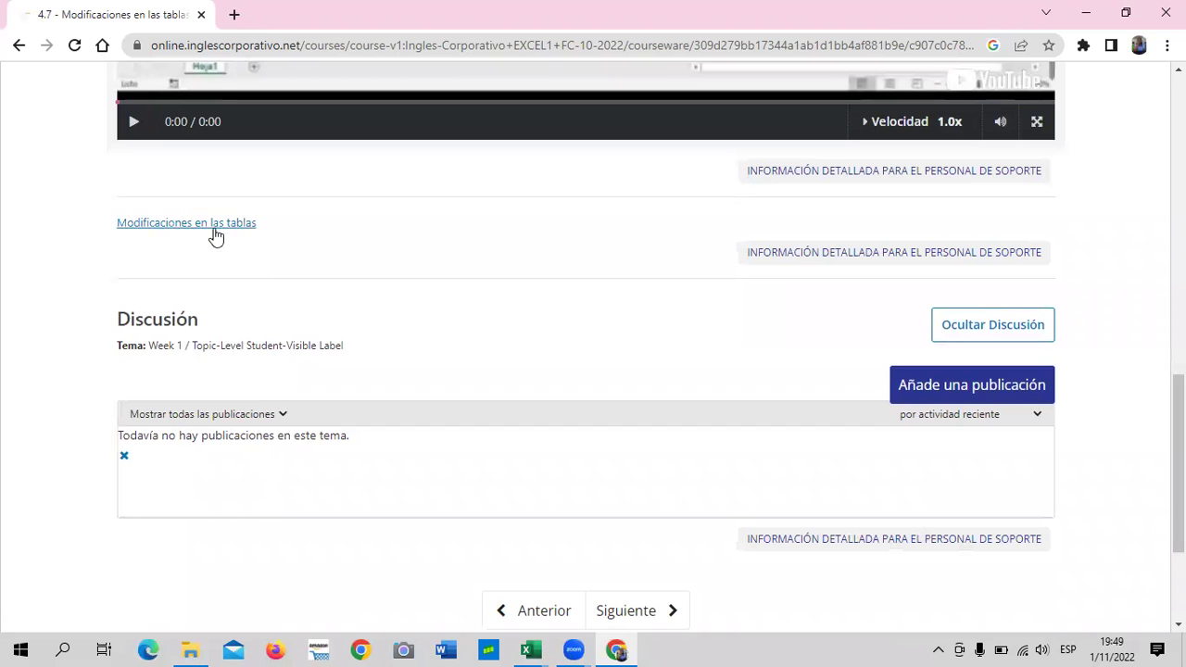
pyautogui.scroll(2, 417, 384)
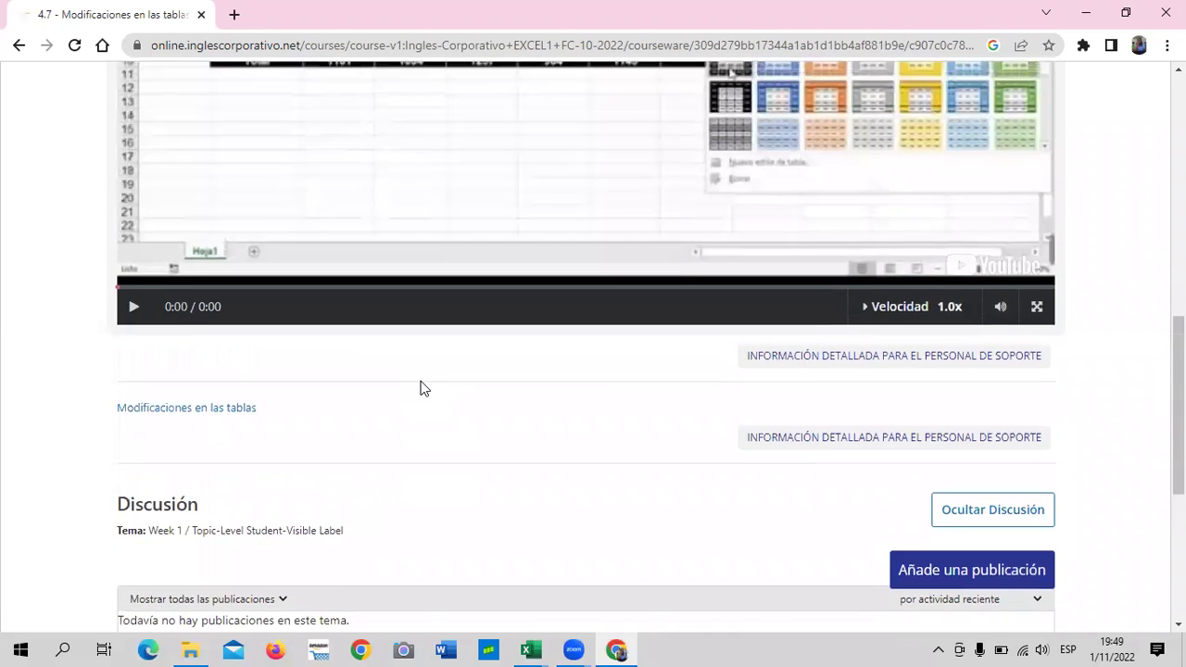
pyautogui.scroll(3, 419, 384)
pyautogui.scroll(1, 424, 389)
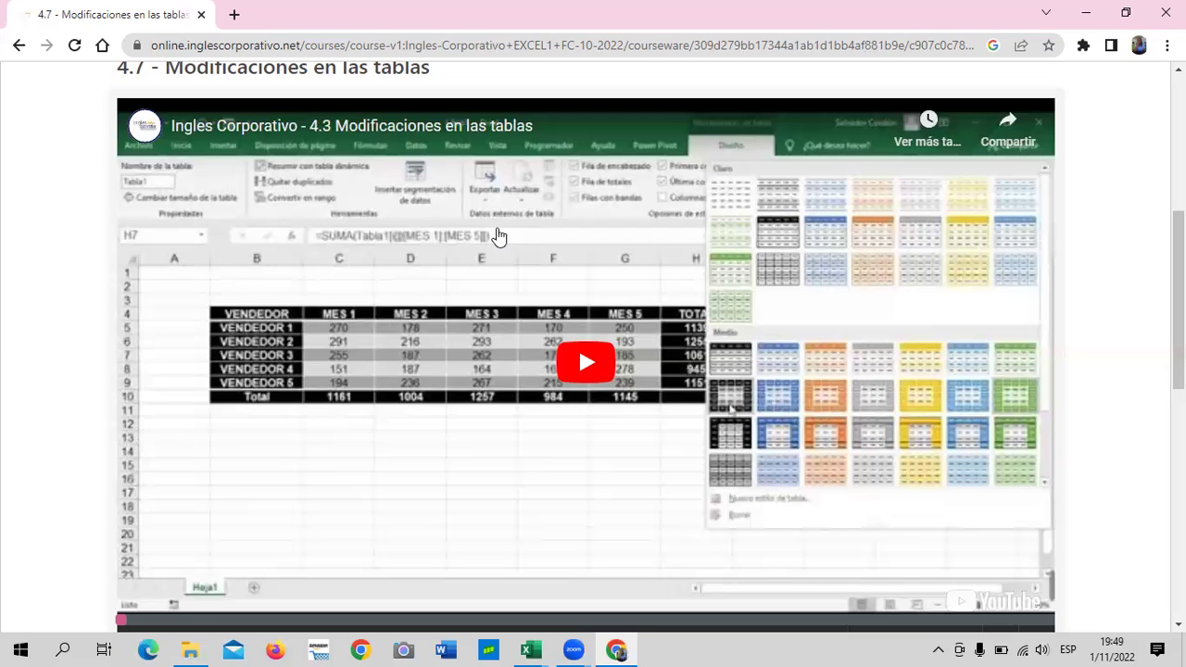
pyautogui.scroll(2, 689, 250)
pyautogui.scroll(2, 689, 249)
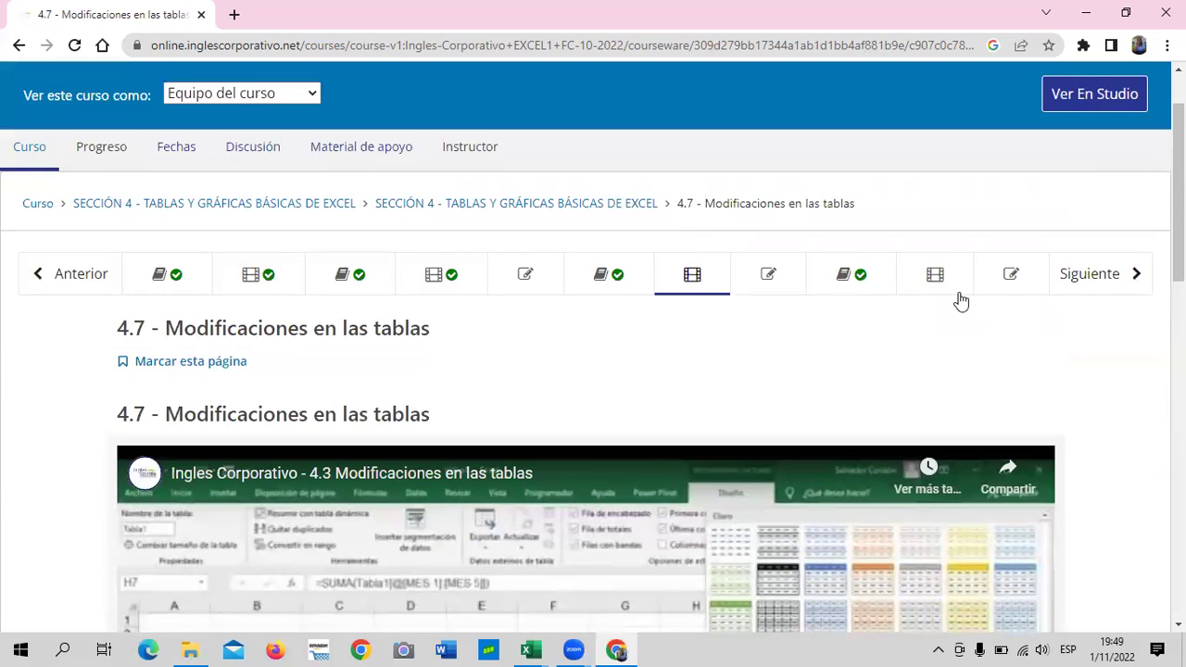
# - Open lesson 4.9 Objetivo de la lección and read its chart objectives
pyautogui.click(877, 274)
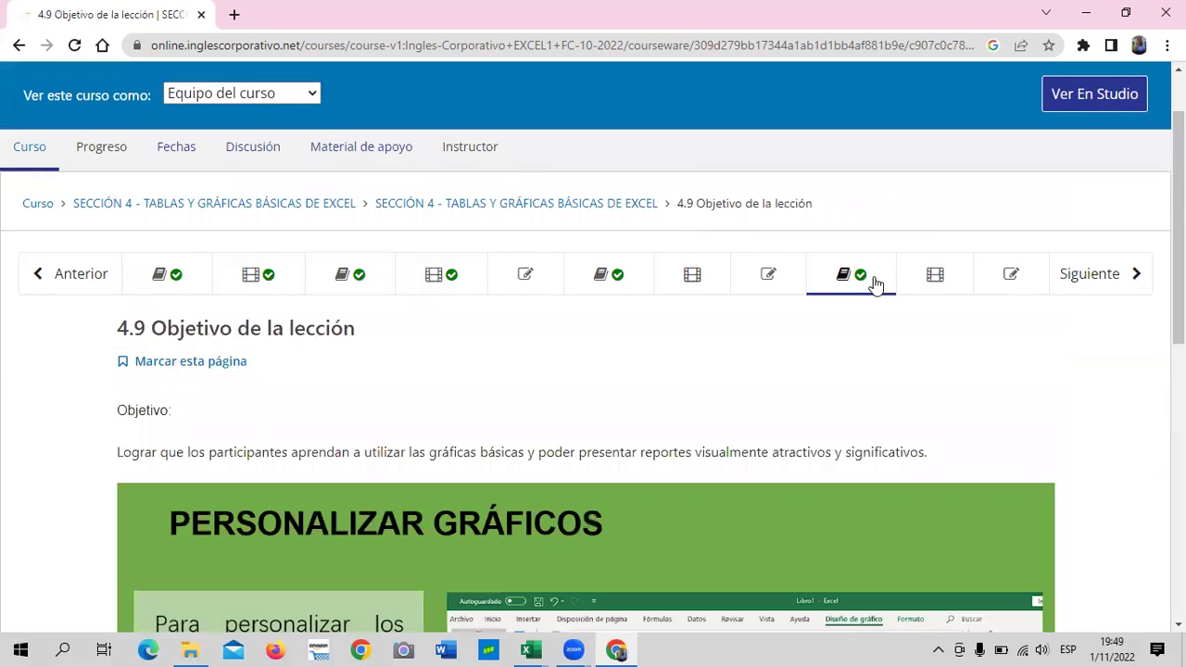
pyautogui.scroll(-2, 698, 388)
pyautogui.scroll(-2, 667, 389)
pyautogui.scroll(-1, 668, 389)
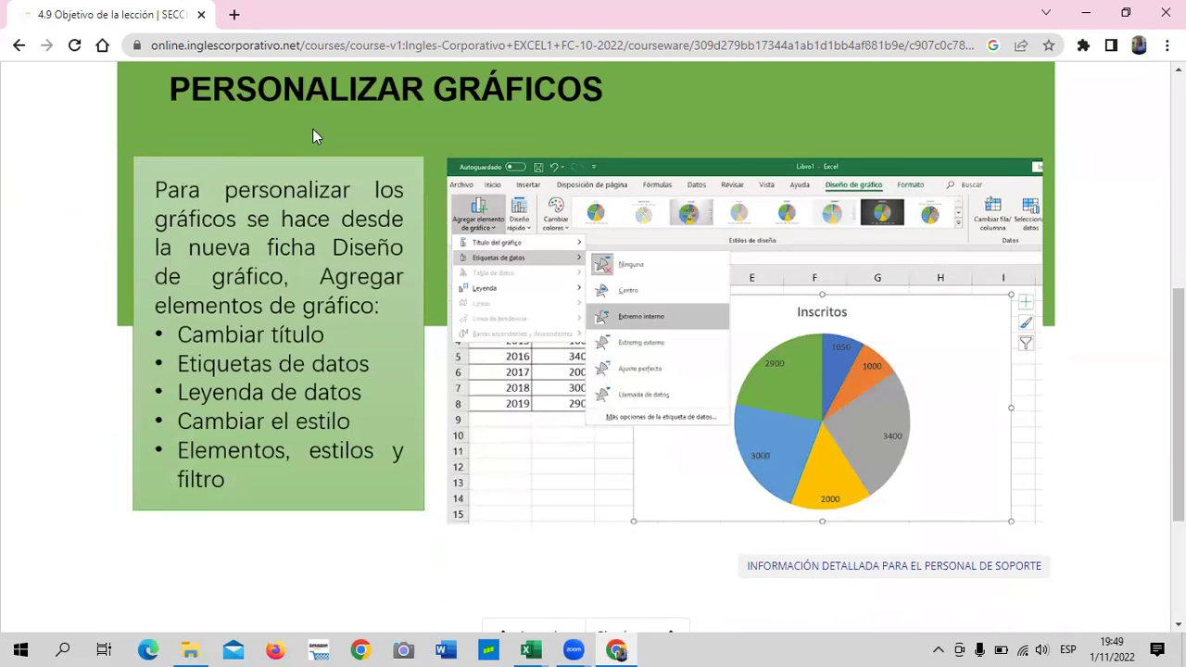
pyautogui.scroll(-1, 679, 363)
pyautogui.scroll(-1, 675, 368)
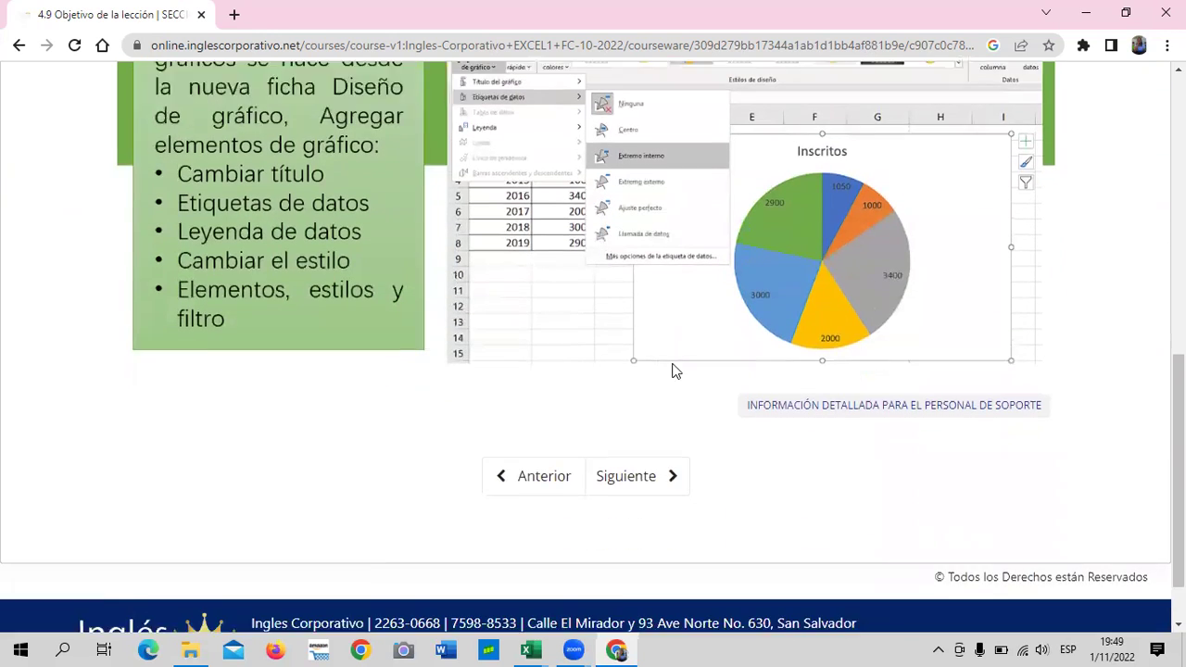
pyautogui.scroll(2, 665, 358)
pyautogui.scroll(-3, 656, 363)
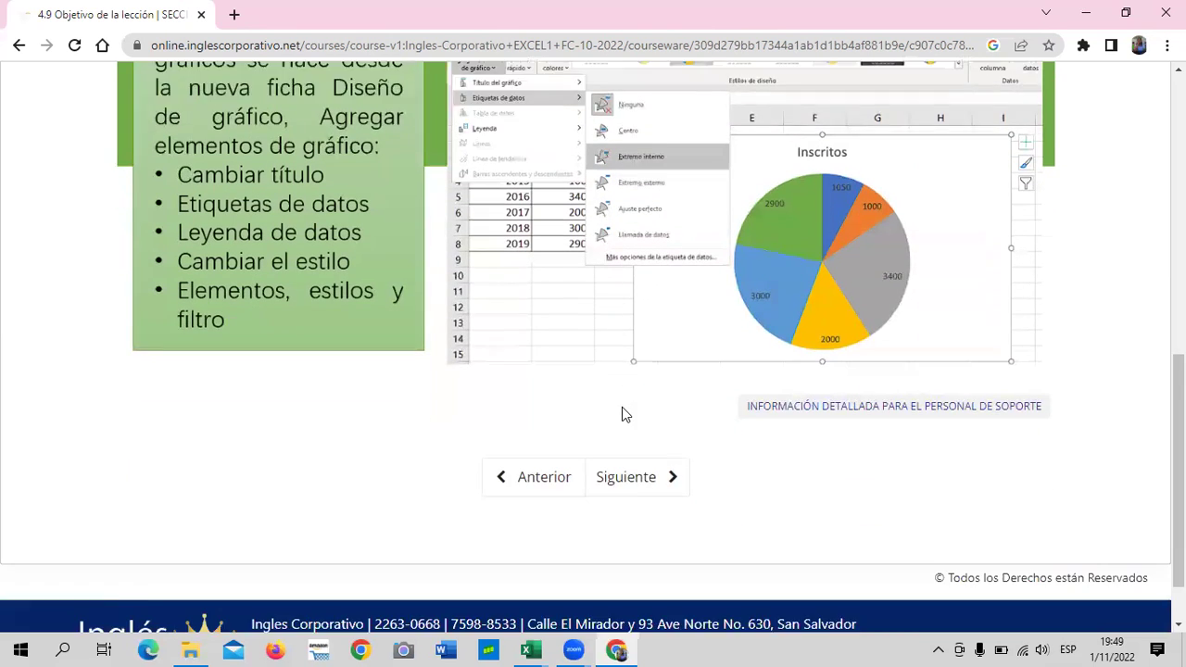
pyautogui.scroll(-2, 622, 407)
# - Move on to lesson 4.10 Gráficas básicas and scroll through its pie chart video
pyautogui.click(627, 404)
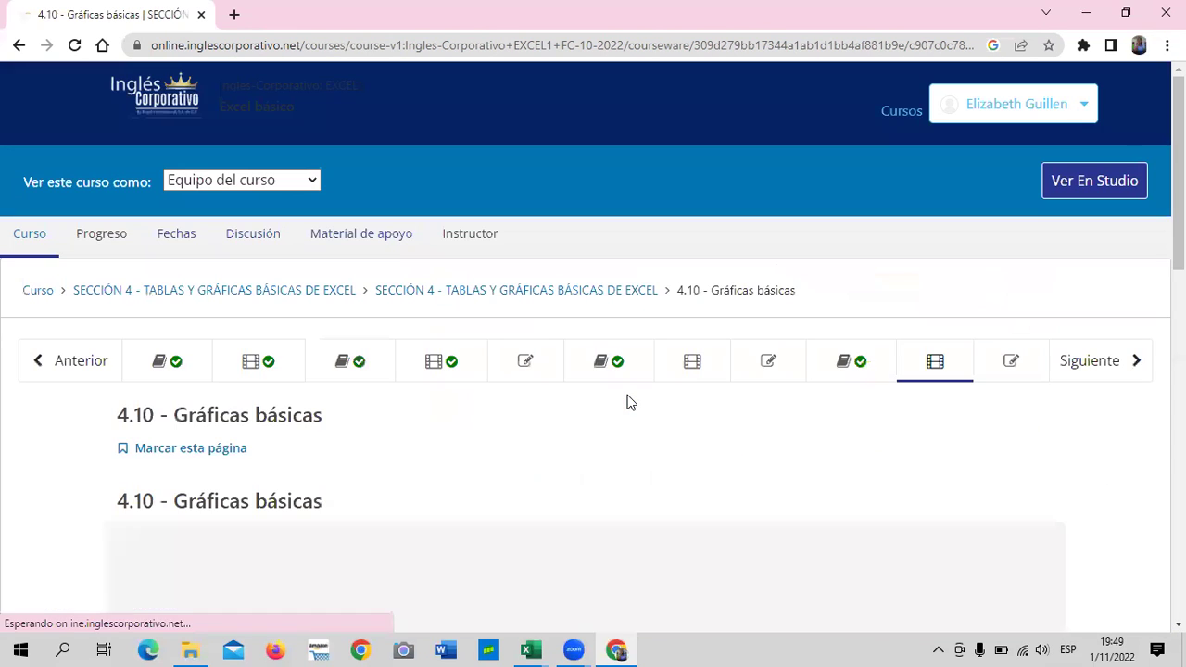
pyautogui.scroll(-3, 418, 402)
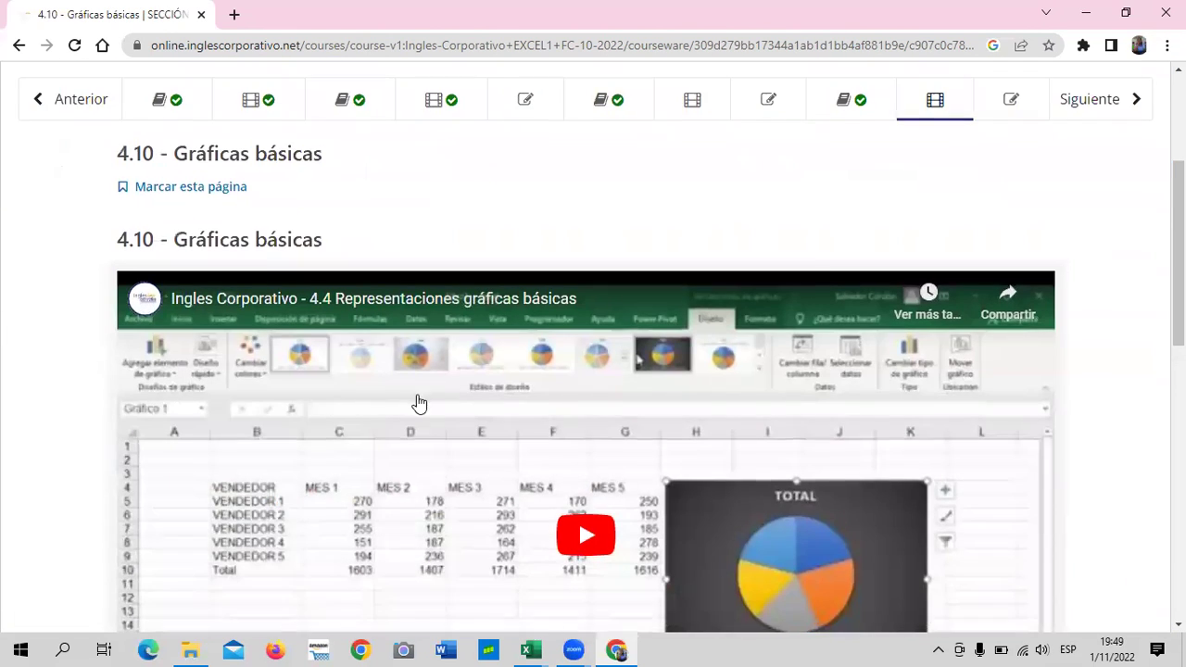
pyautogui.scroll(-1, 313, 207)
pyautogui.scroll(-1, 258, 202)
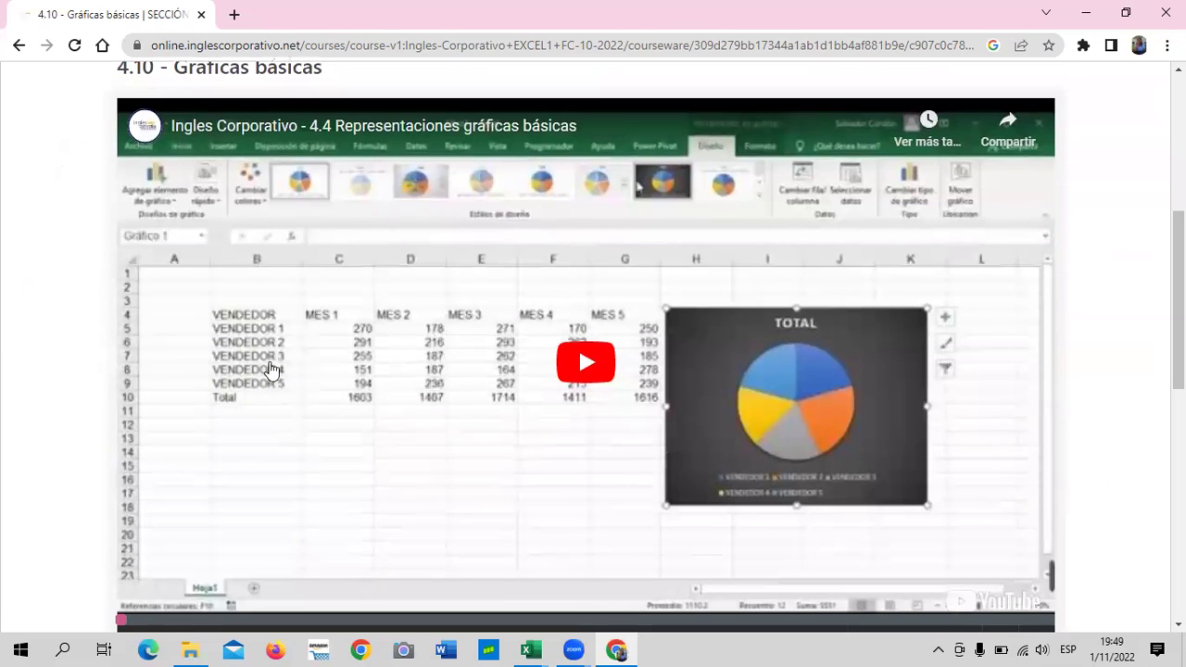
pyautogui.scroll(-2, 269, 278)
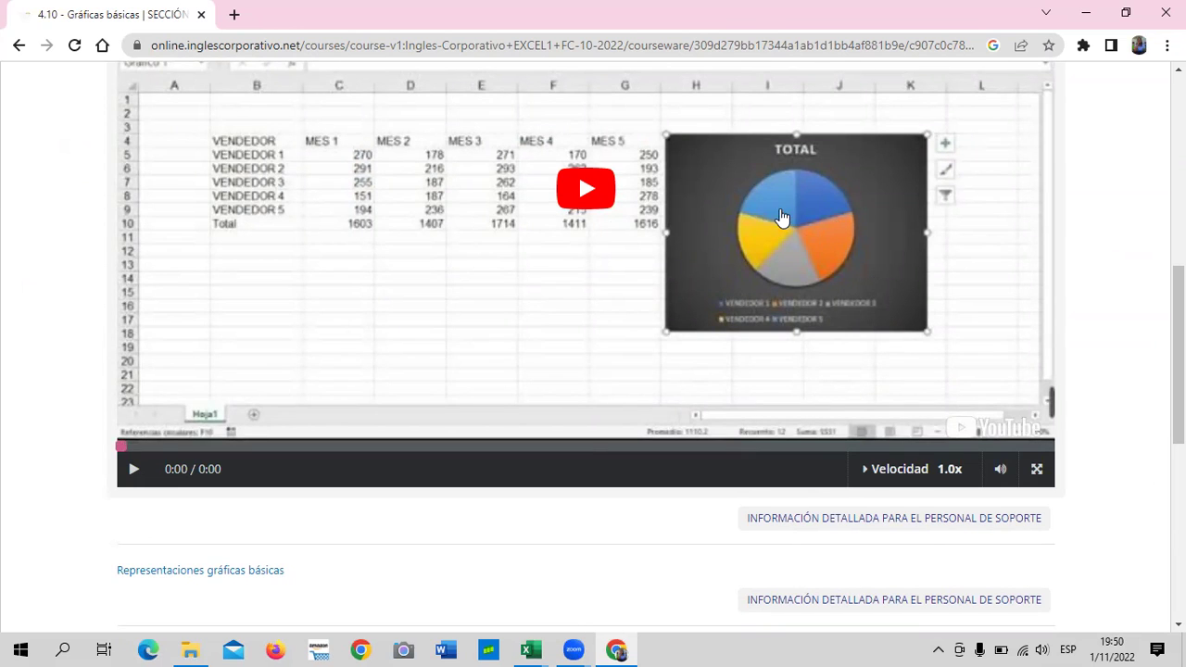
pyautogui.scroll(2, 756, 267)
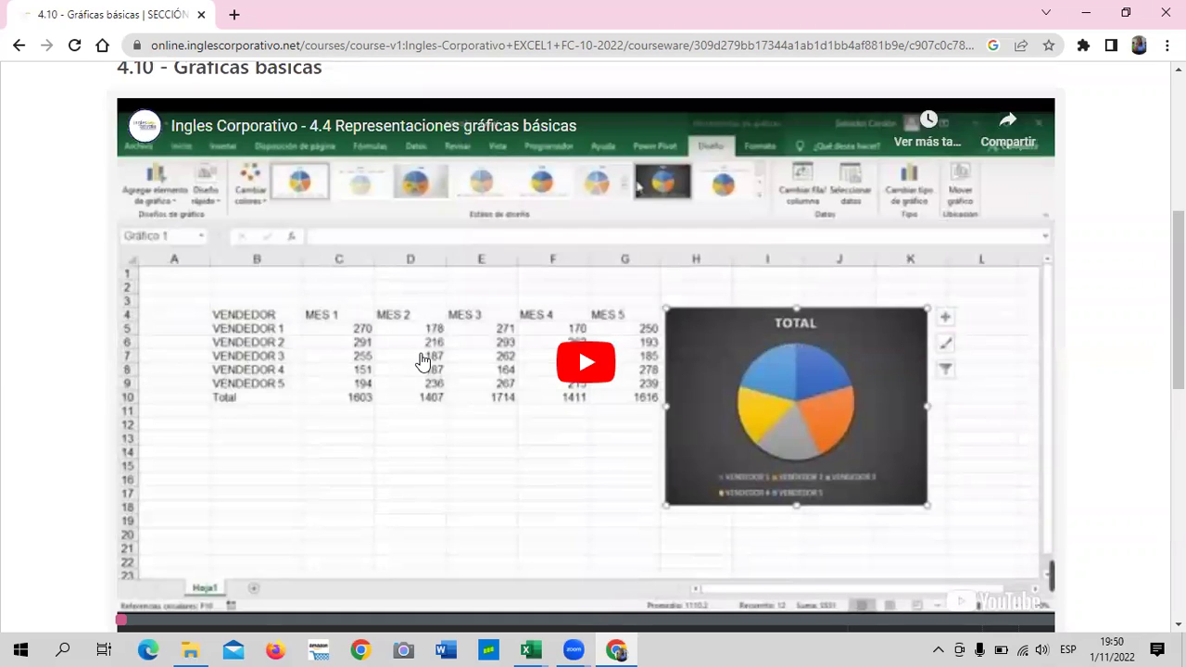
pyautogui.scroll(4, 626, 341)
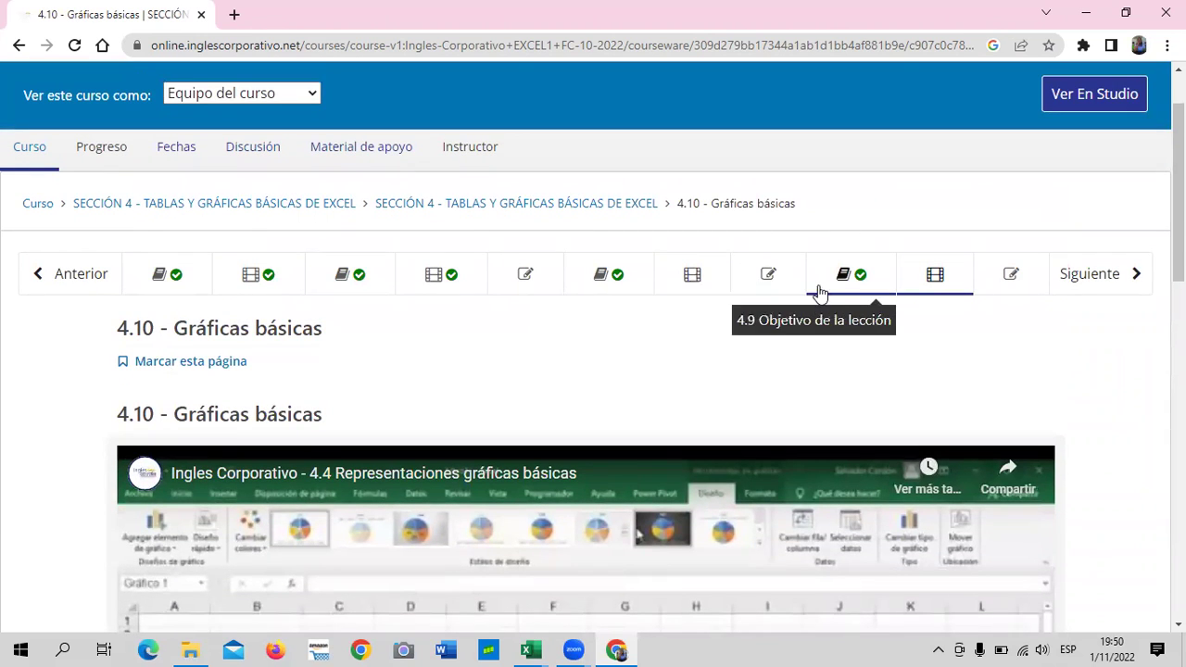
# - Return to lesson 4.7 Modificaciones en las tablas and scroll down to its embedded video
pyautogui.click(707, 283)
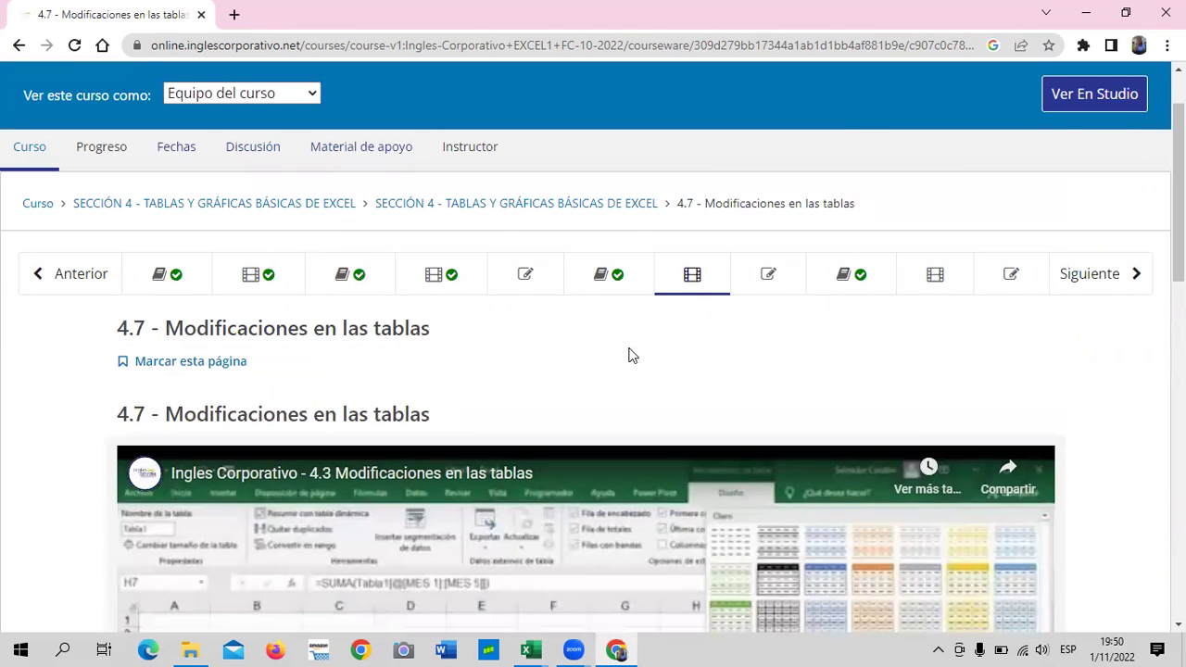
pyautogui.scroll(-1, 627, 354)
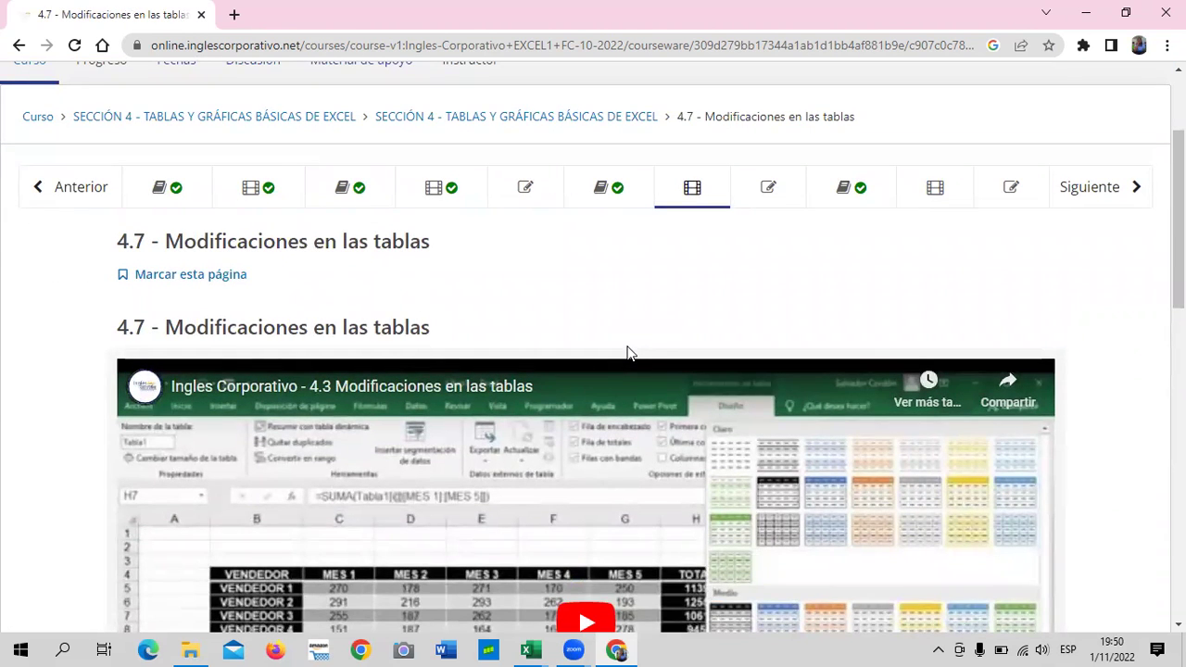
pyautogui.scroll(-2, 628, 353)
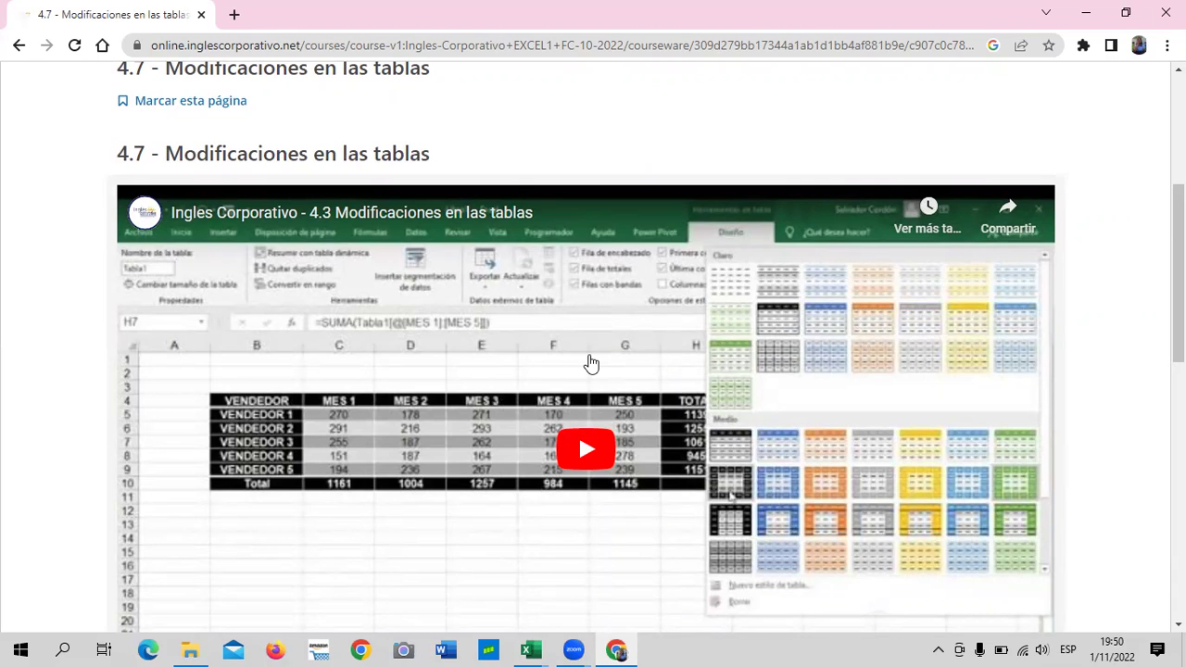
pyautogui.scroll(-2, 588, 357)
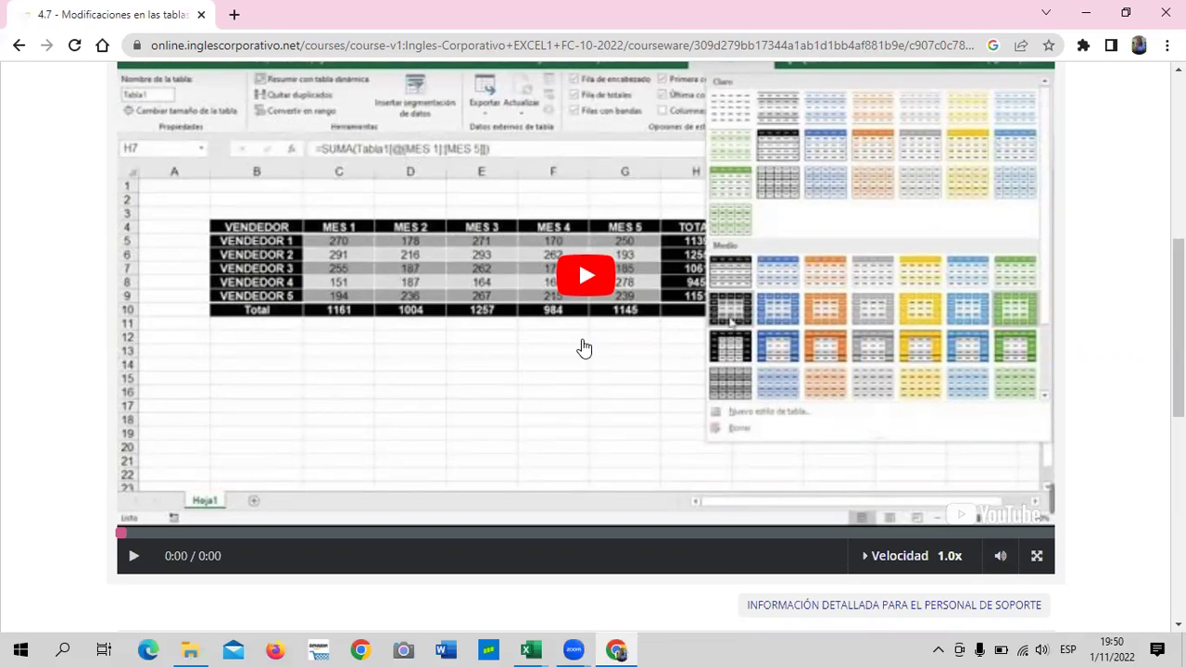
pyautogui.scroll(-1, 389, 400)
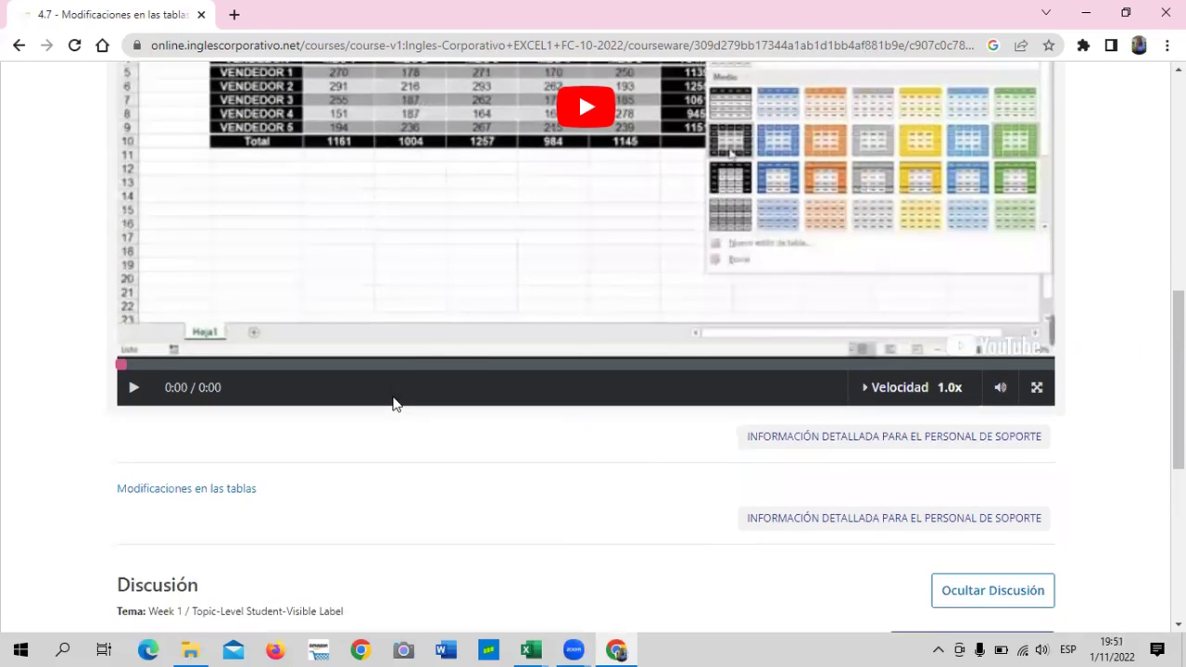
pyautogui.scroll(1, 403, 389)
pyautogui.scroll(2, 403, 390)
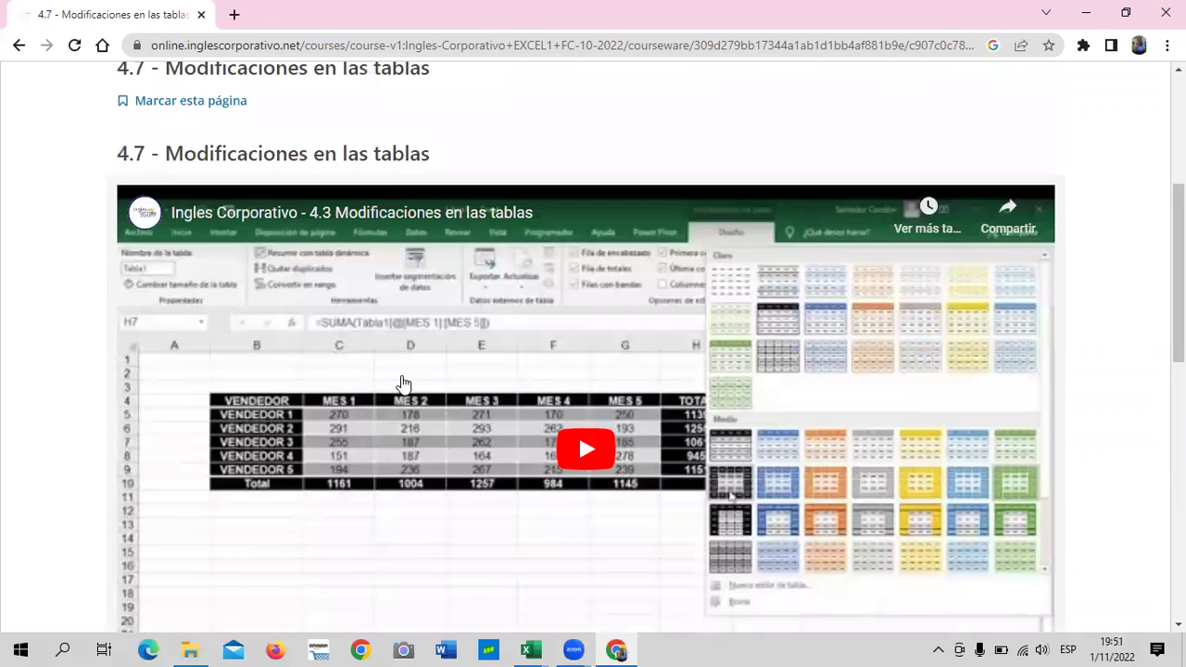
pyautogui.scroll(-1, 405, 385)
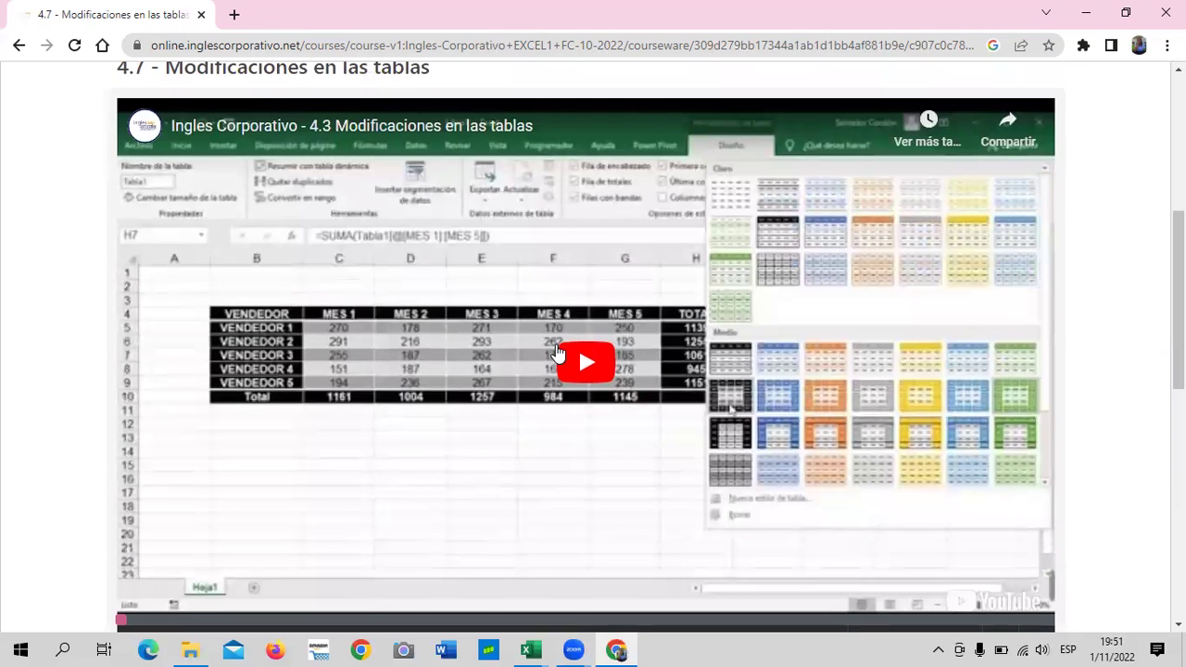
# - Start playing the 5:07 table modifications video
pyautogui.click(584, 361)
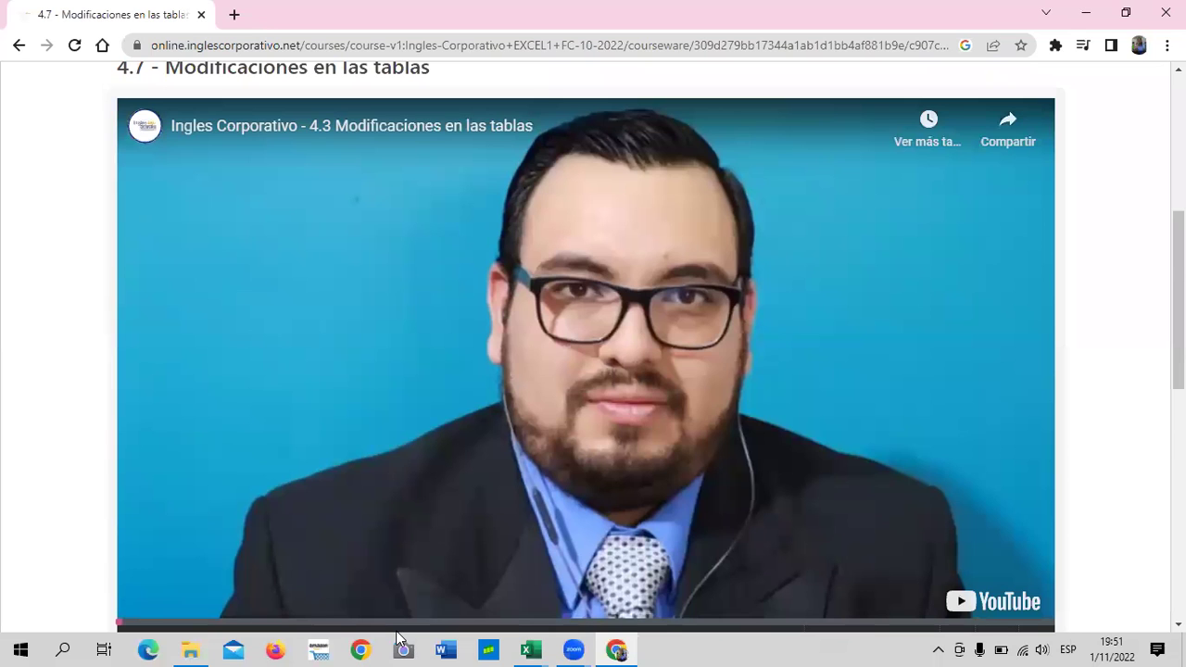
pyautogui.scroll(-2, 399, 630)
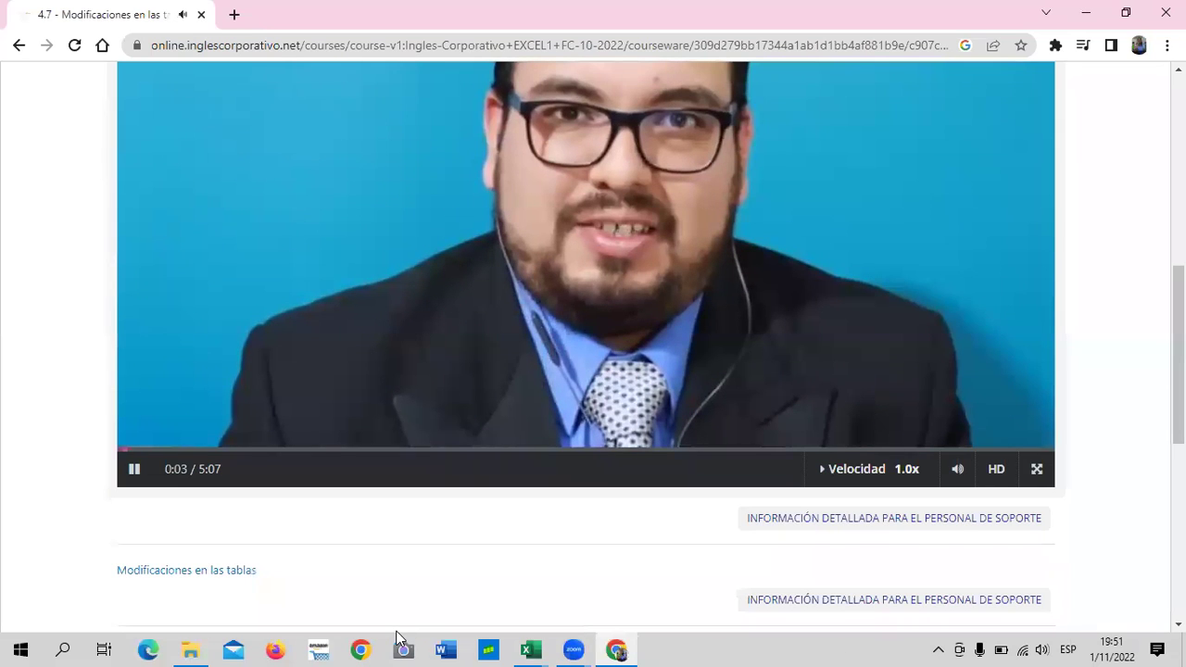
pyautogui.scroll(2, 455, 506)
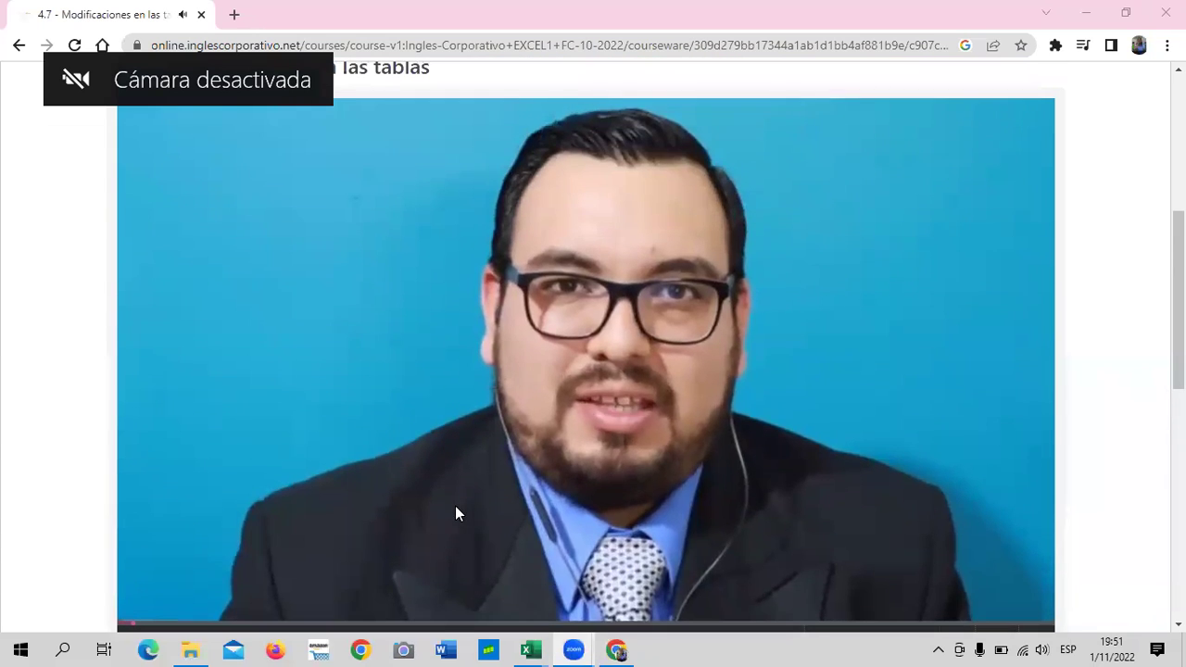
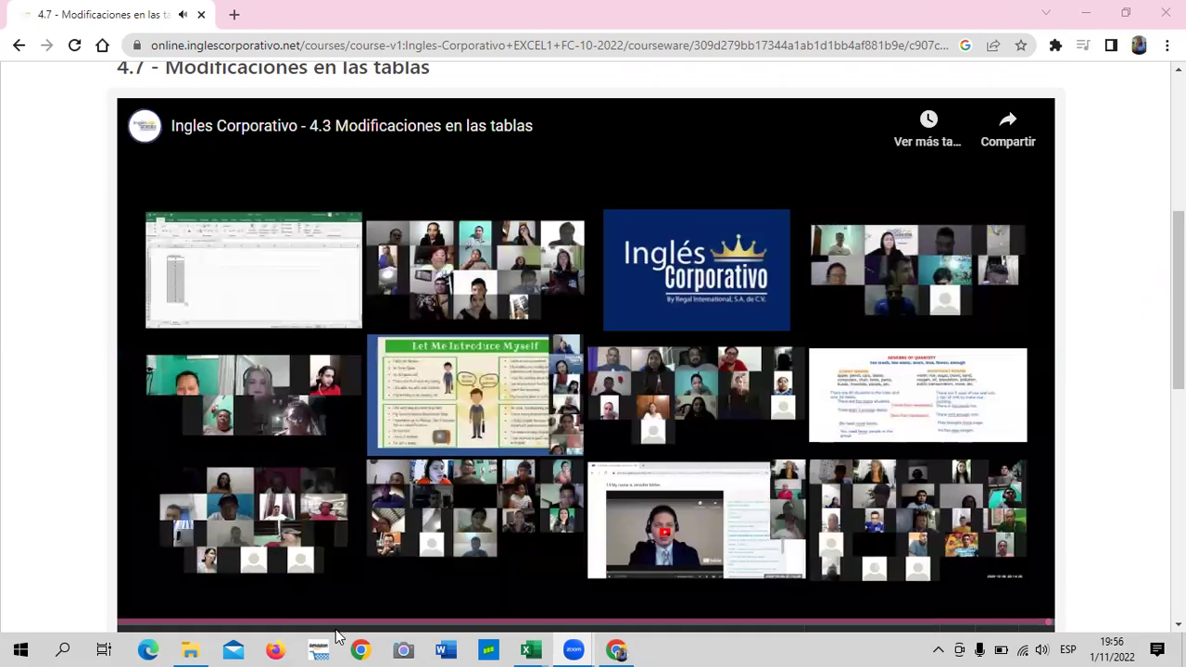
# - Scroll below the finished lesson video and open the 'Modificaciones en las tablas' link
pyautogui.scroll(-1, 337, 629)
pyautogui.scroll(-2, 337, 630)
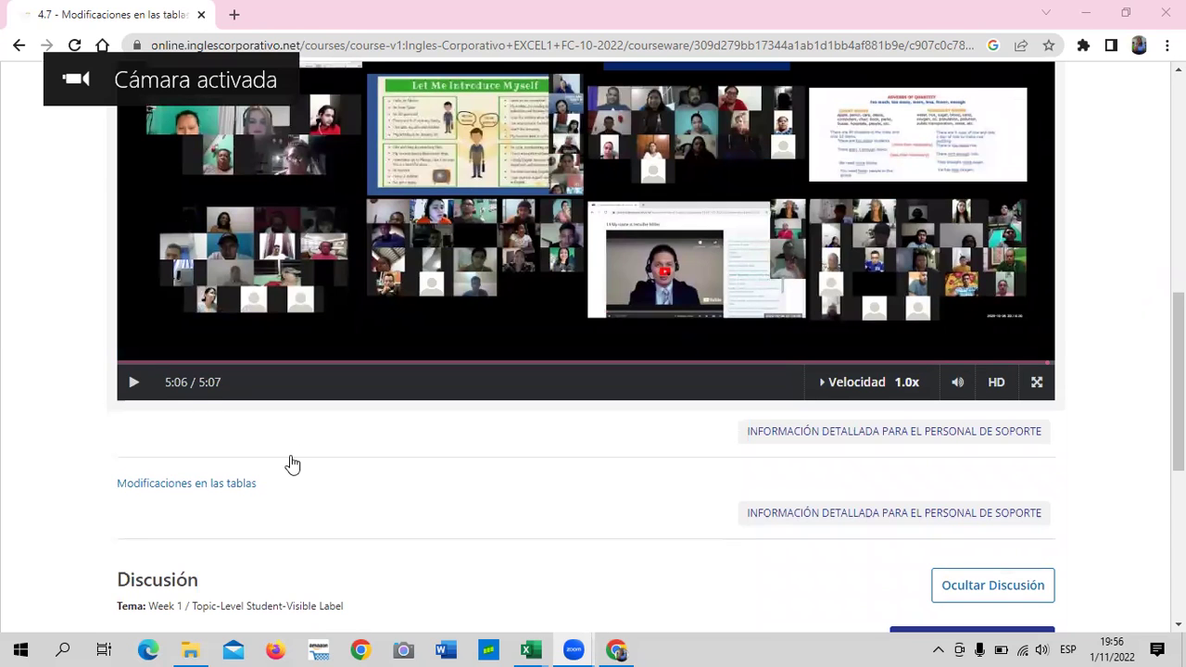
pyautogui.scroll(1, 405, 516)
pyautogui.scroll(-1, 410, 516)
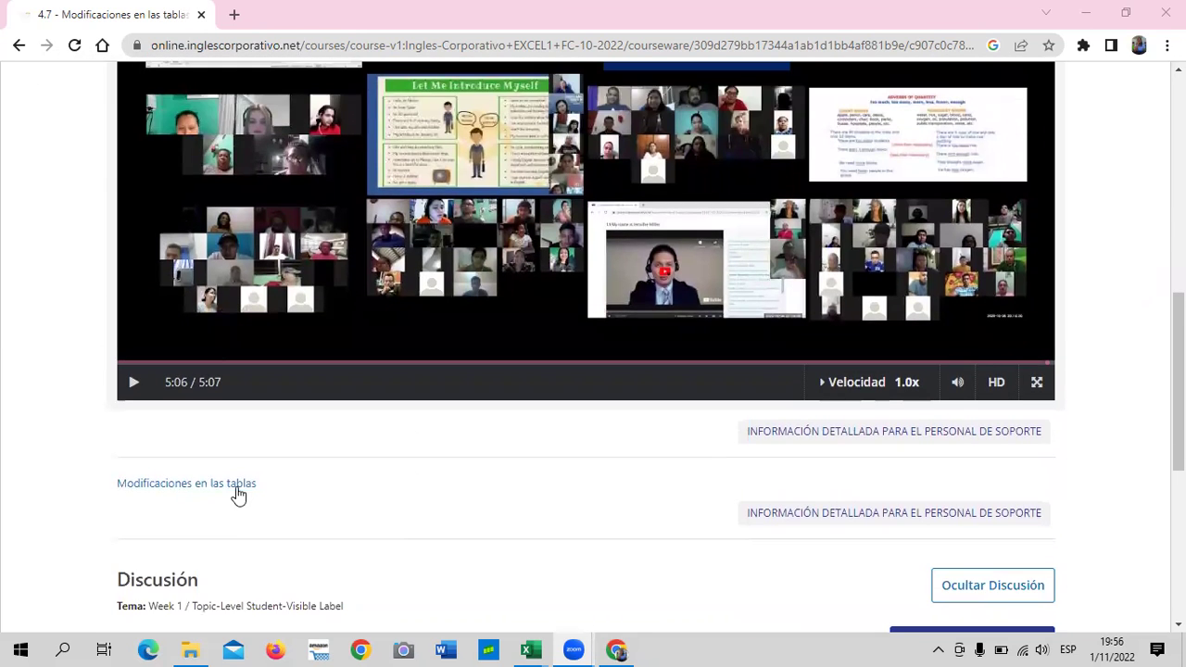
pyautogui.click(233, 485)
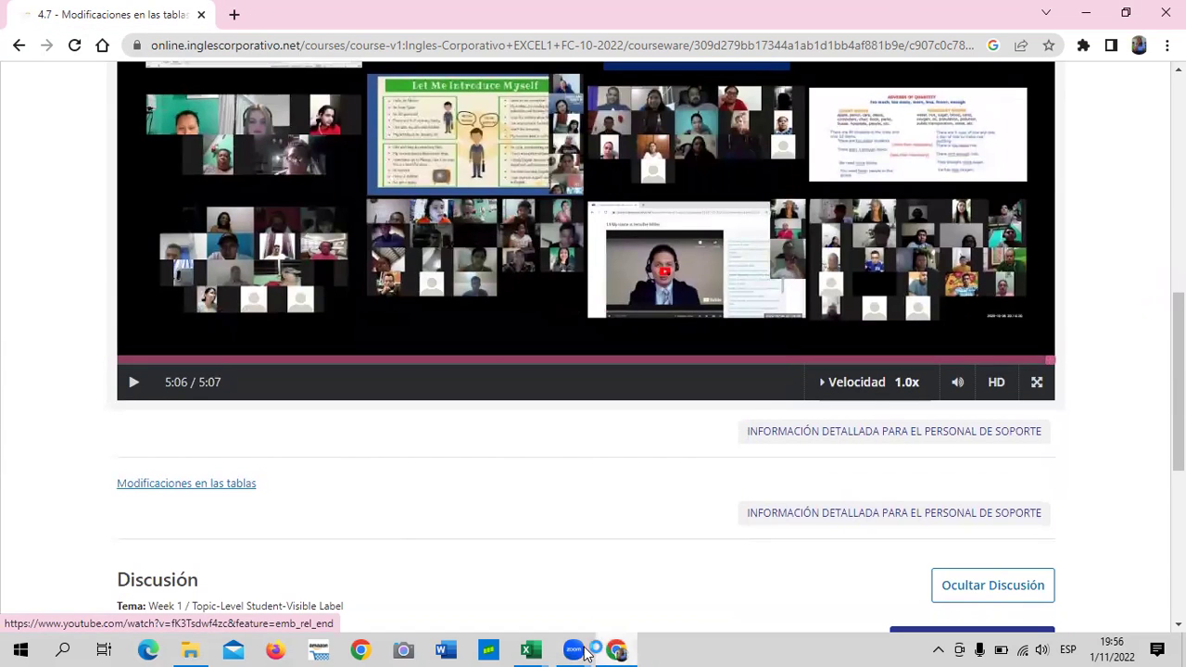
# - Switch to the 4.3 Modificaciones en las tablas workbook, enable editing, and select cells F1 and F4
pyautogui.click(530, 647)
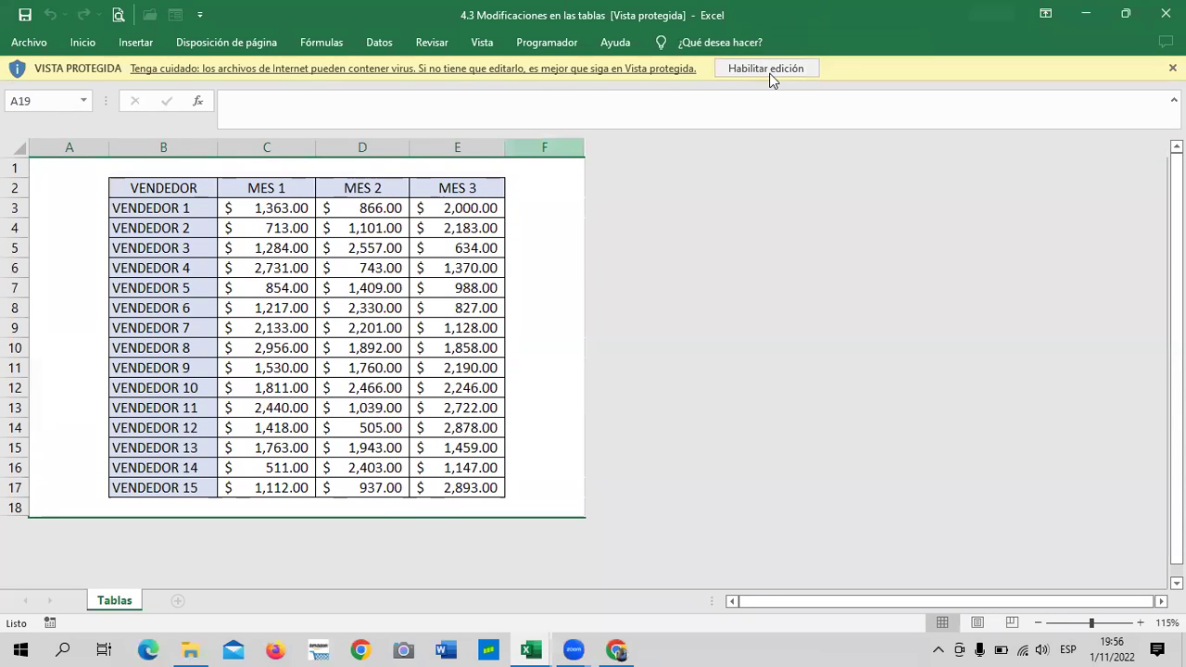
pyautogui.click(769, 74)
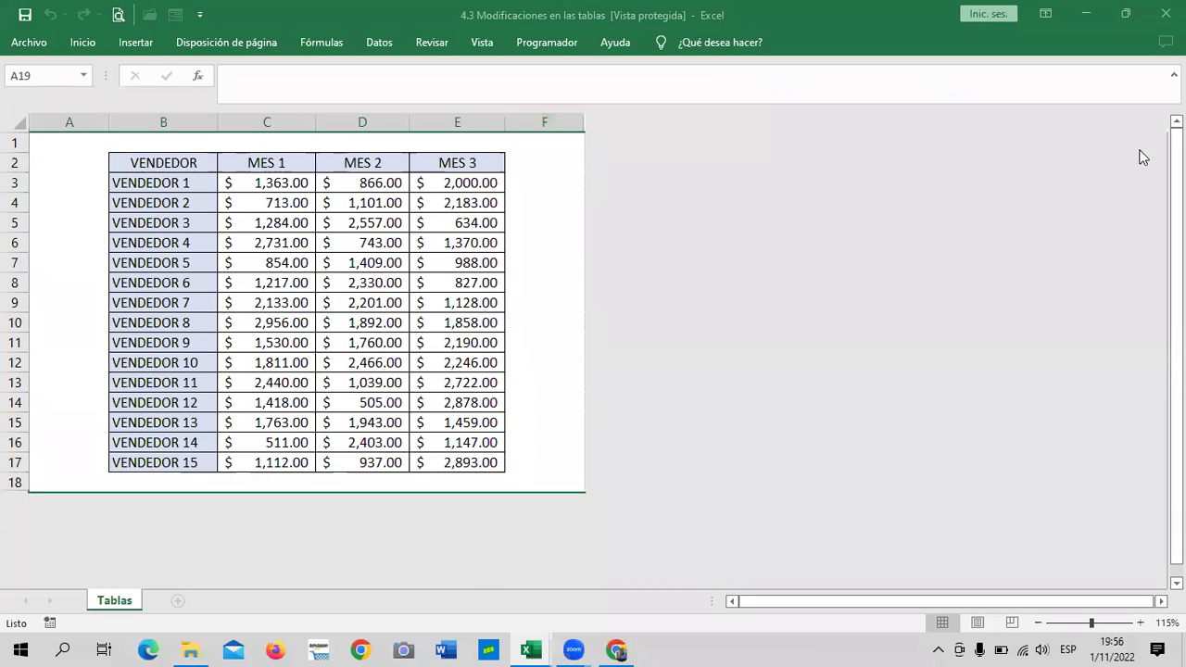
pyautogui.click(547, 389)
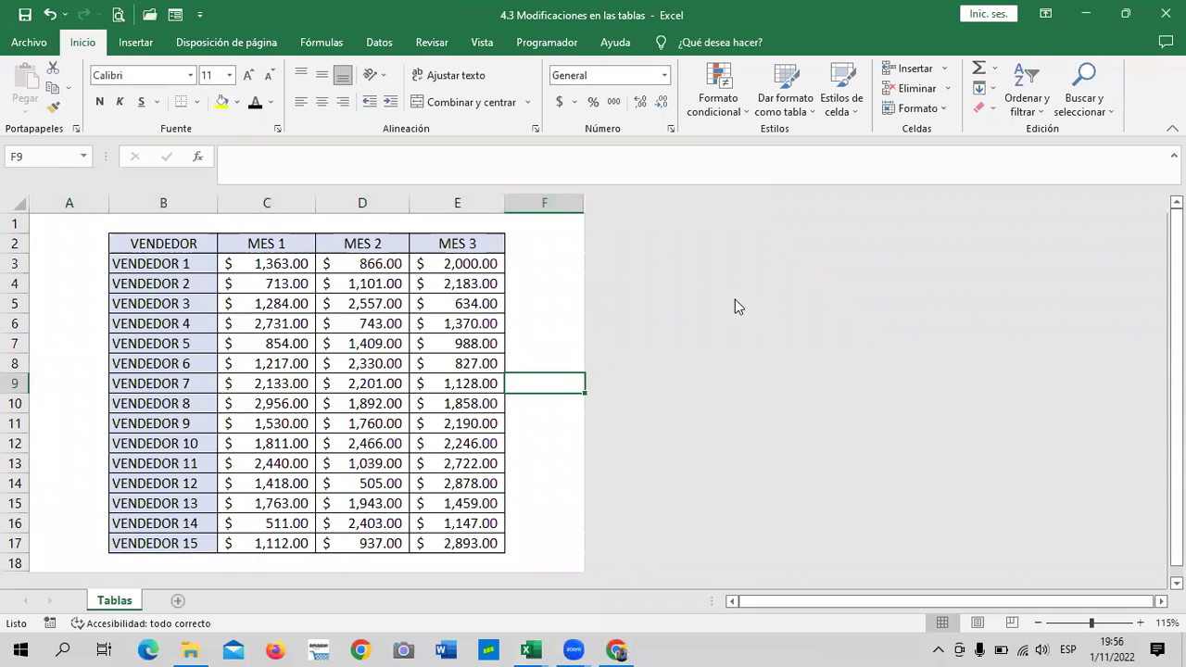
pyautogui.click(551, 227)
pyautogui.click(533, 284)
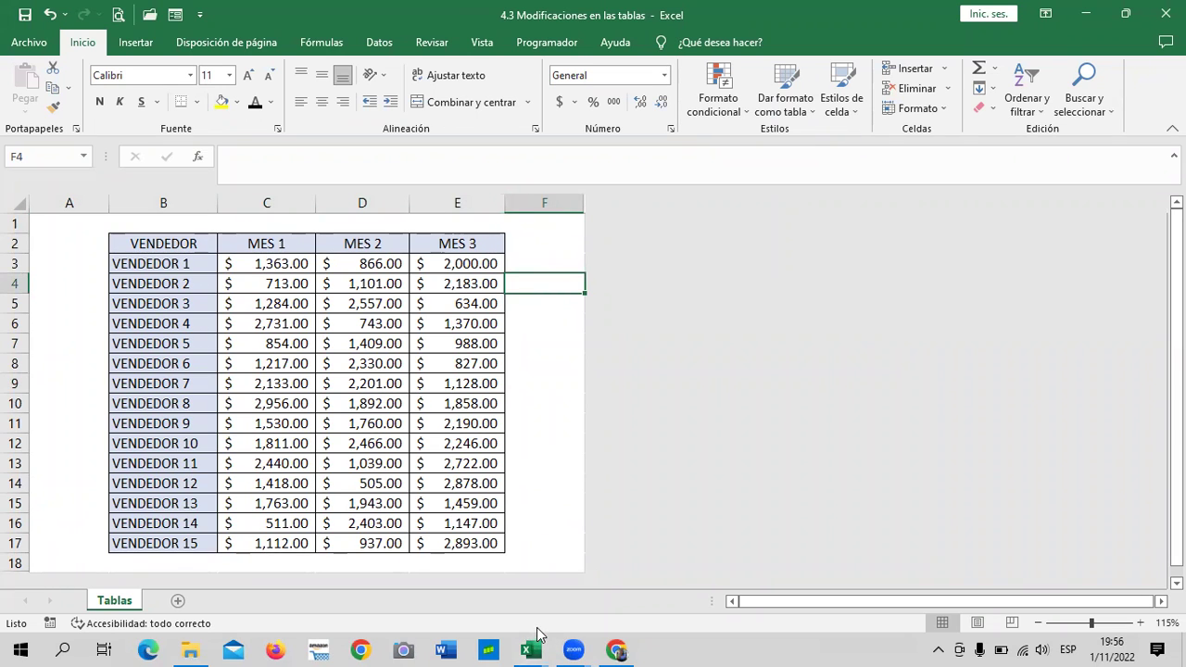
pyautogui.moveTo(531, 648)
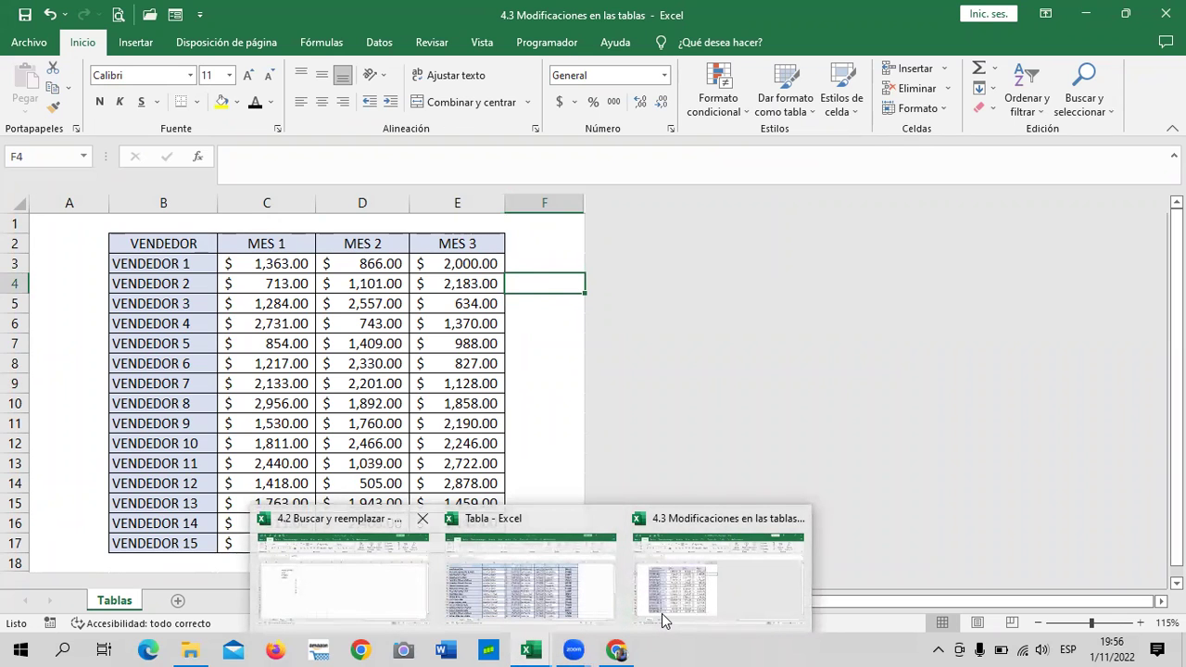
# - Show the Tablas sheet of 4.2 Buscar y reemplazar and look at VENDEDOR 15 above the Total row
pyautogui.click(343, 570)
pyautogui.hotkey('ctrl', 'pageup')
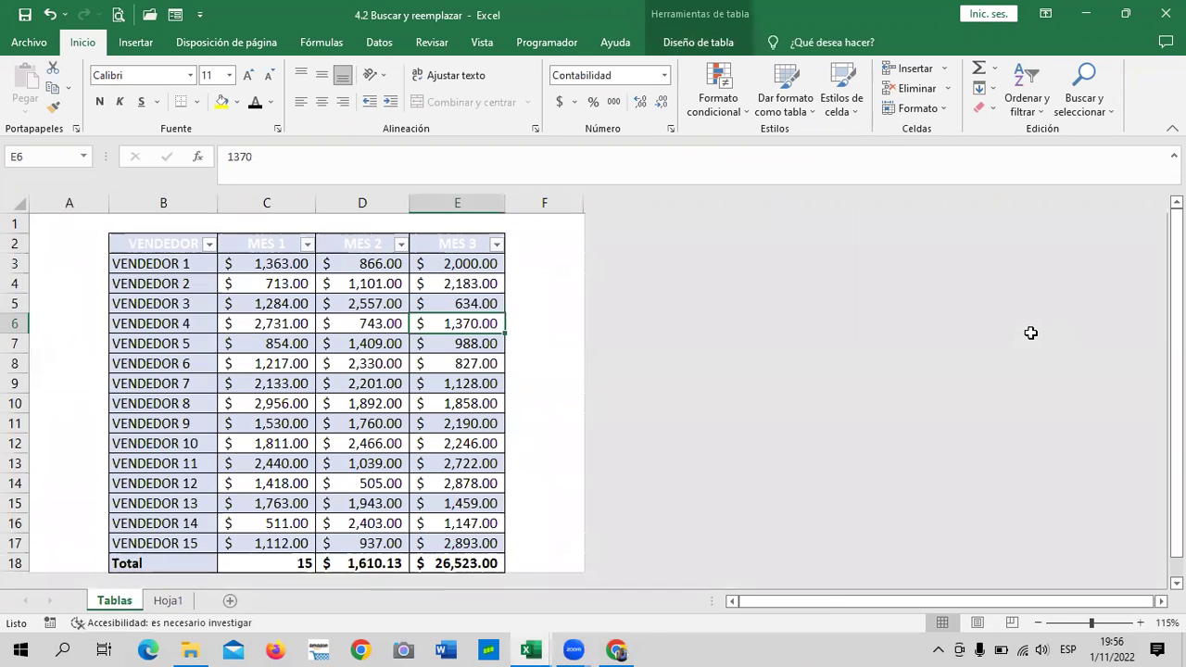
pyautogui.click(547, 320)
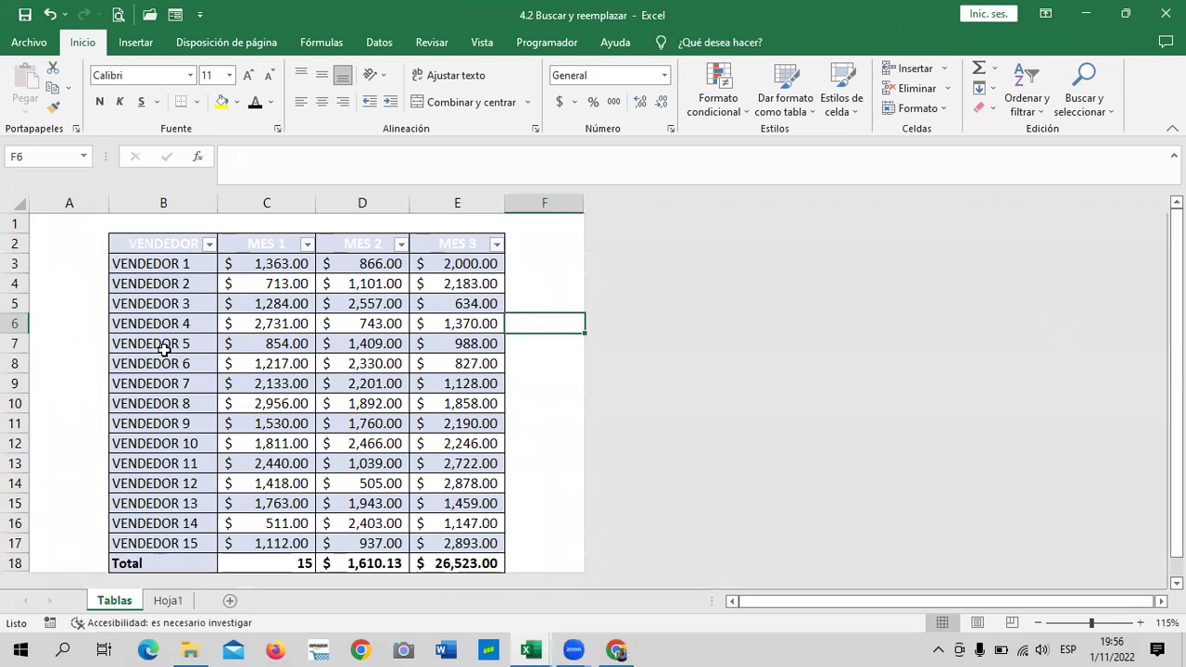
pyautogui.click(153, 299)
pyautogui.click(159, 544)
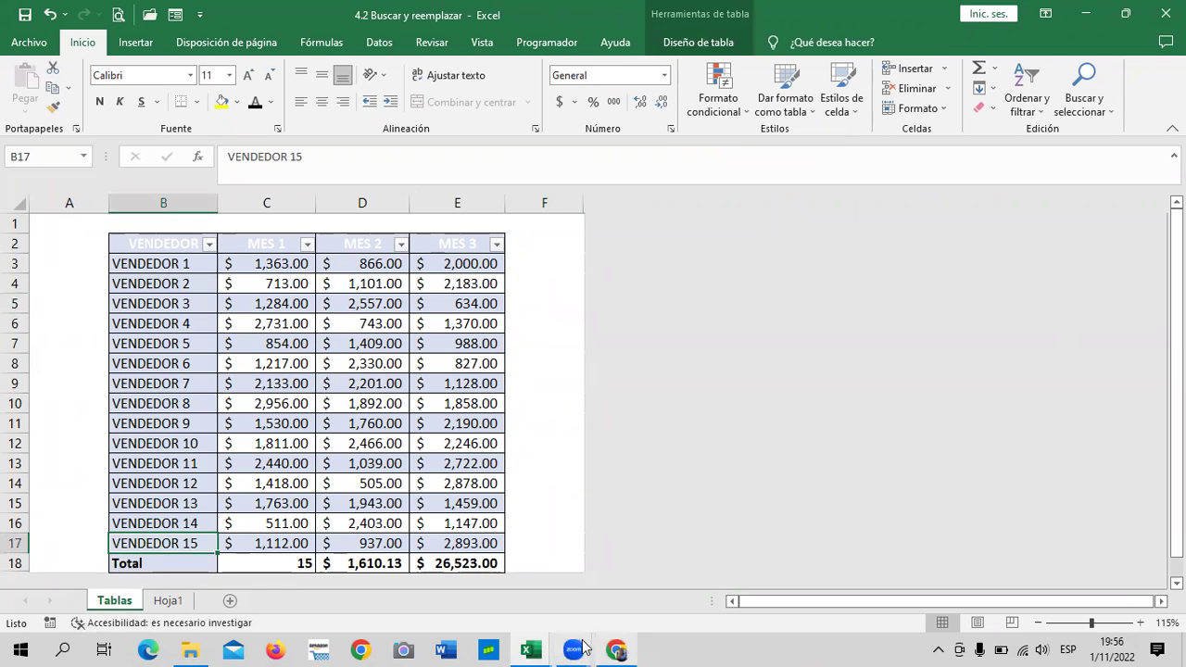
# - Return to the 4.3 workbook and select empty cells F8, F1, F7 and F3 beside the table
pyautogui.moveTo(540, 646)
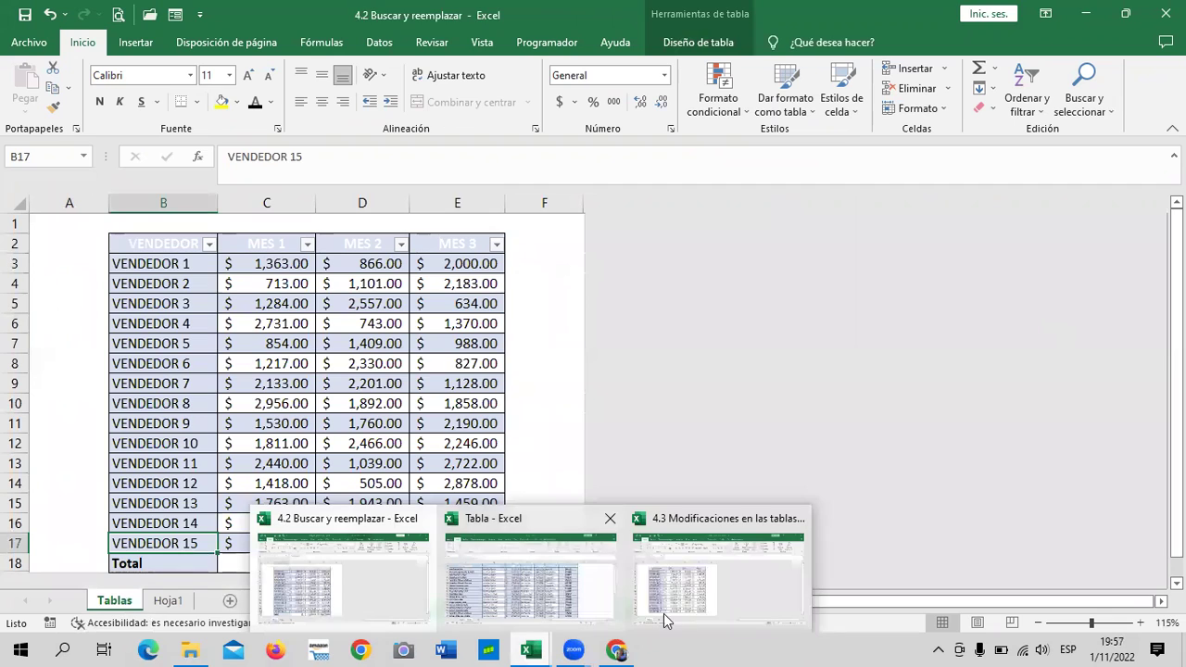
pyautogui.click(739, 595)
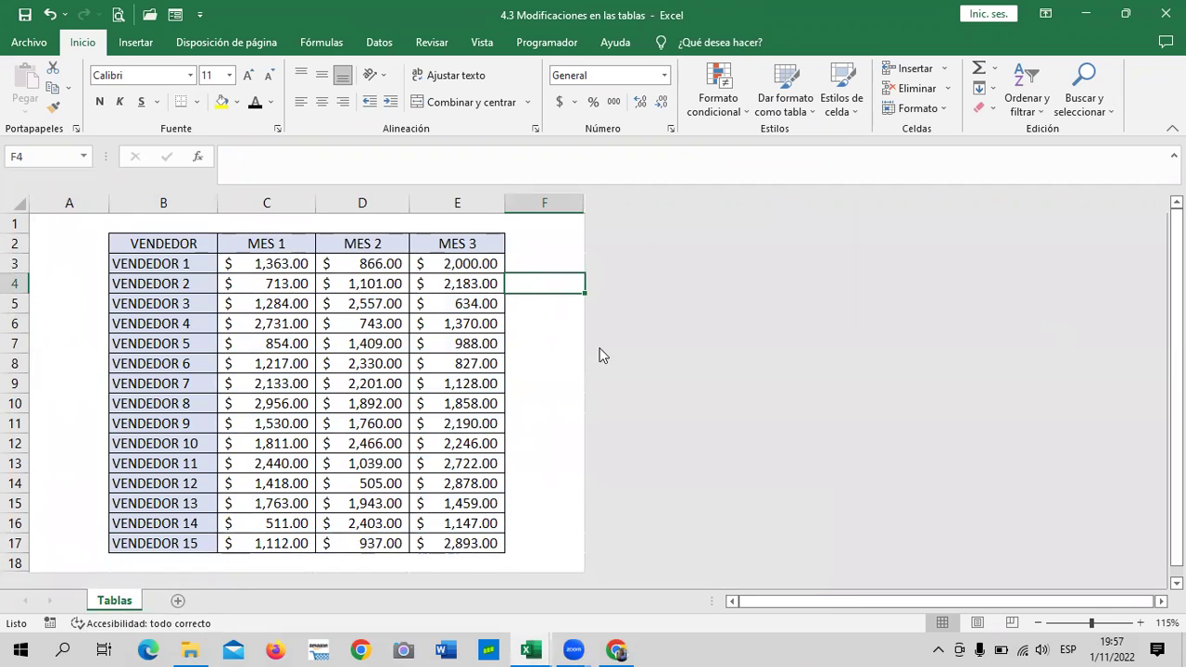
pyautogui.click(548, 362)
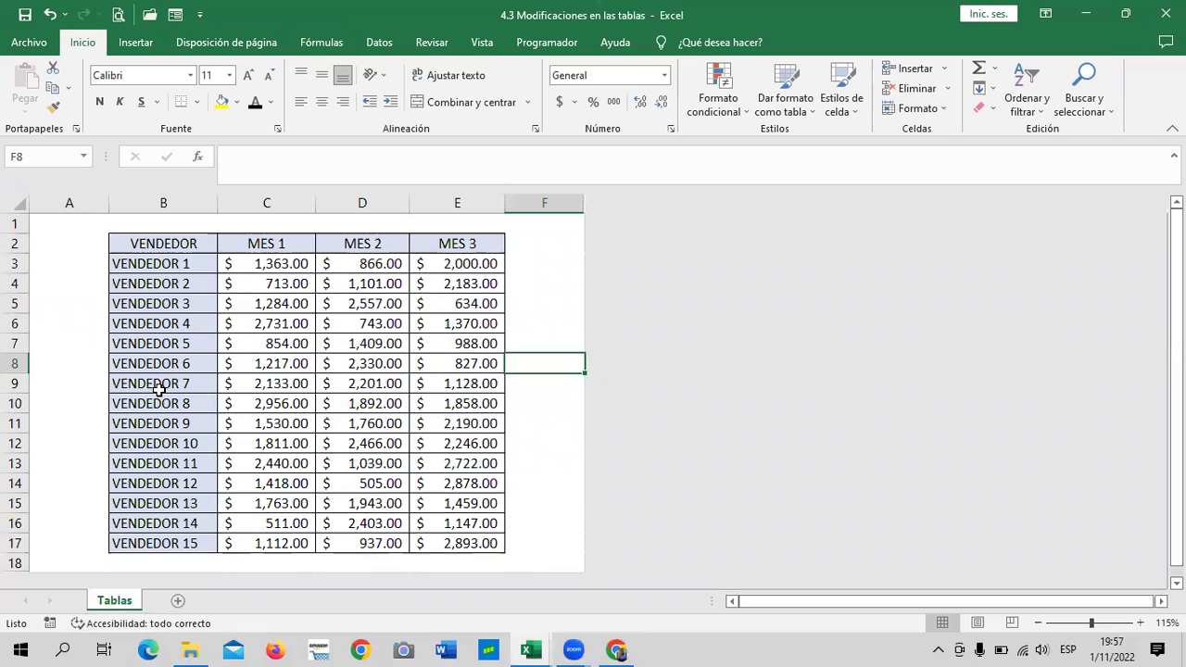
pyautogui.click(553, 227)
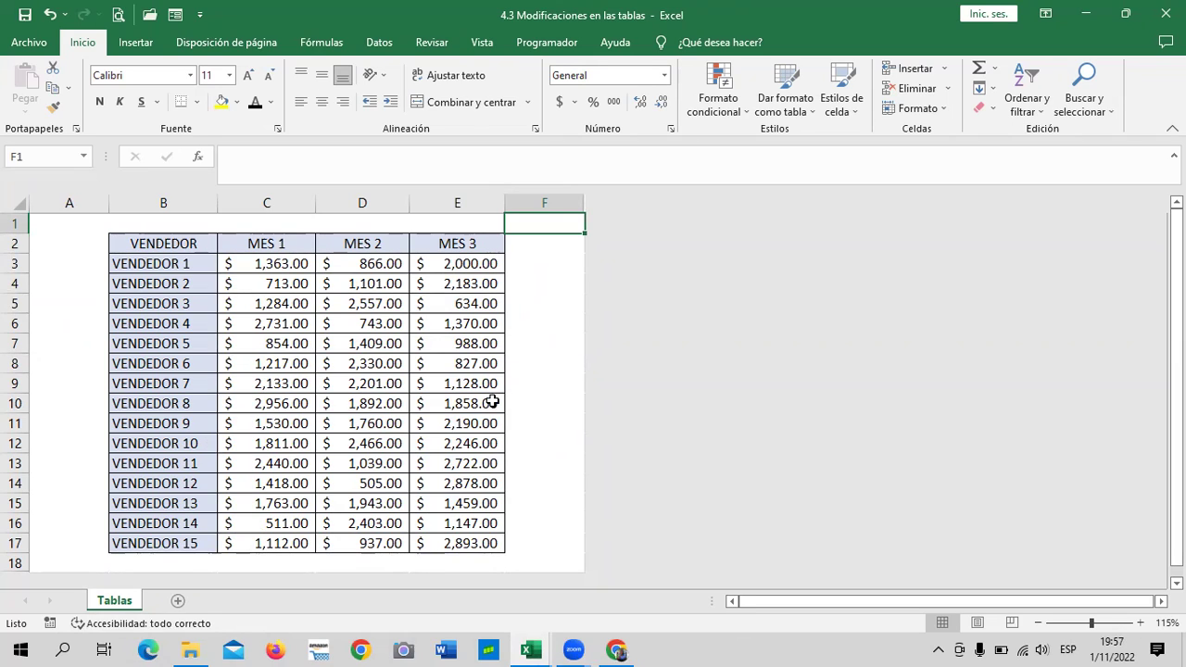
pyautogui.click(548, 342)
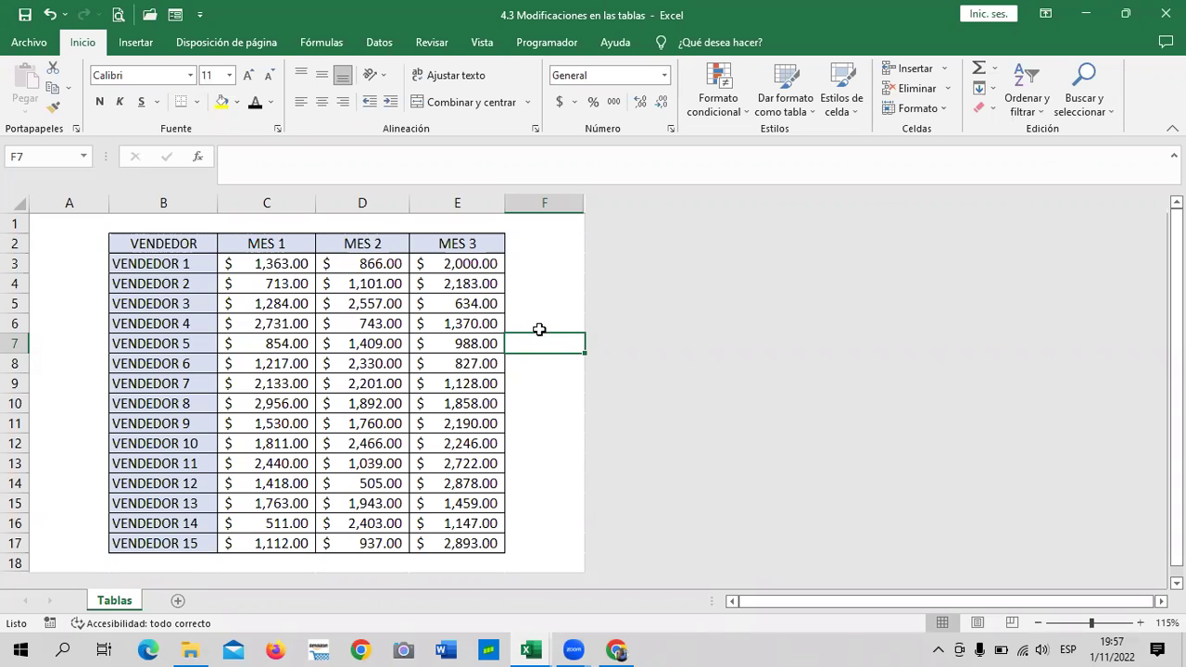
pyautogui.click(545, 271)
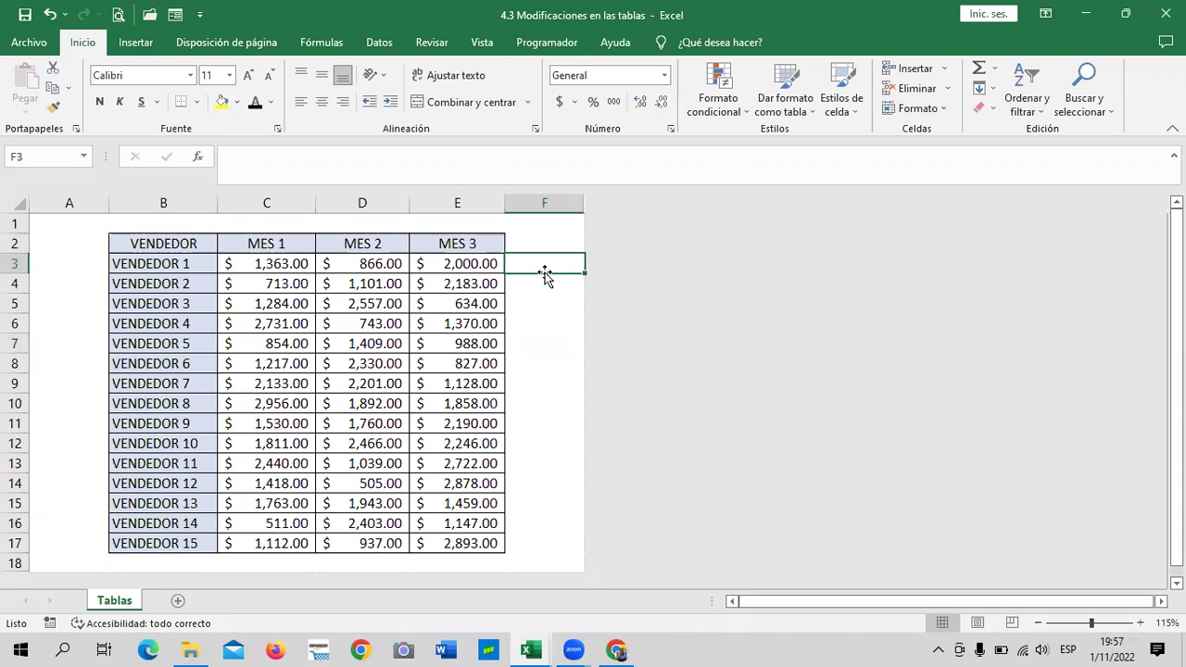
# - Check the values in cells E3, C3, B17 and D9, then return to 4.2 Buscar y reemplazar
pyautogui.click(447, 262)
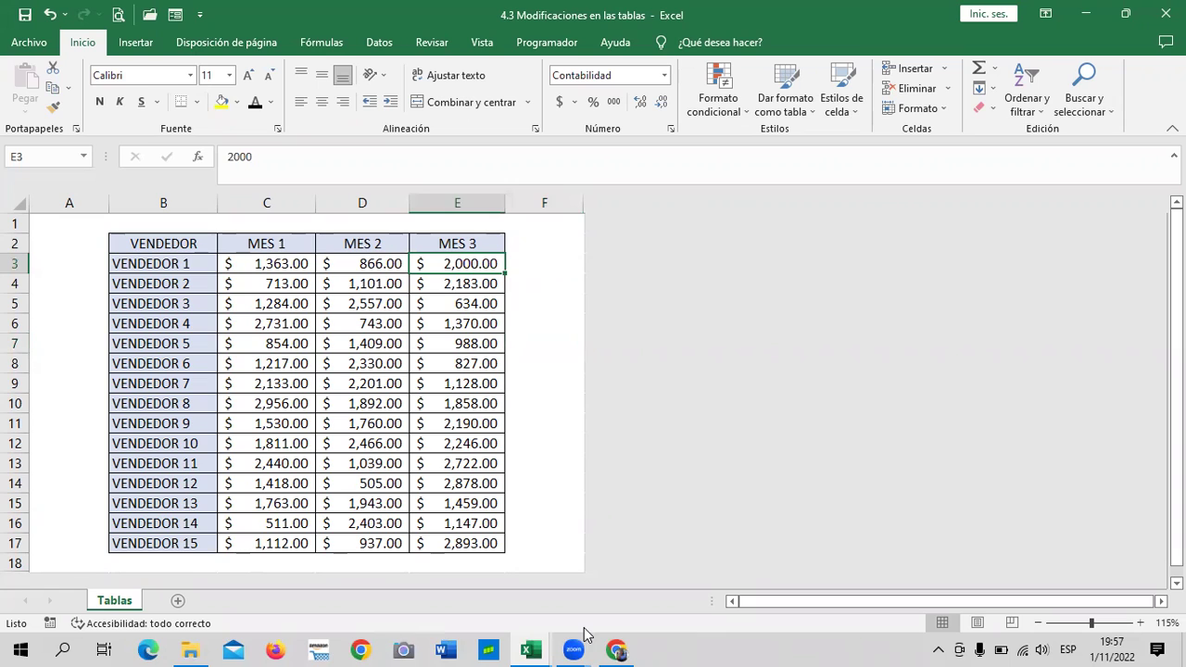
pyautogui.click(549, 280)
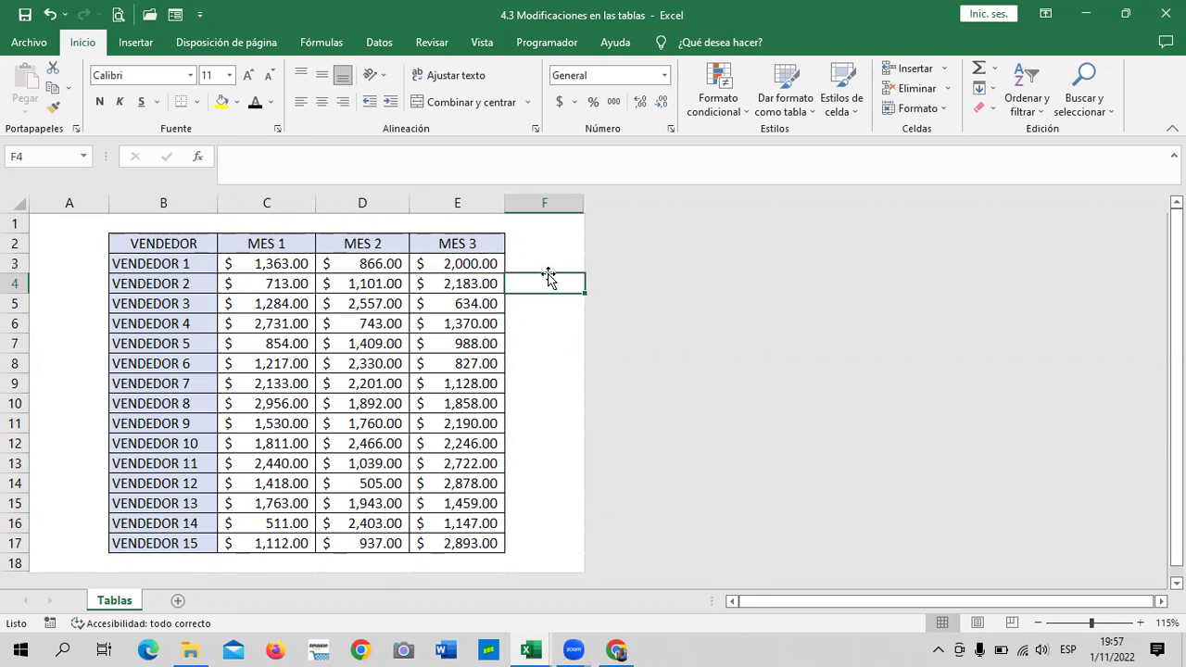
pyautogui.click(422, 259)
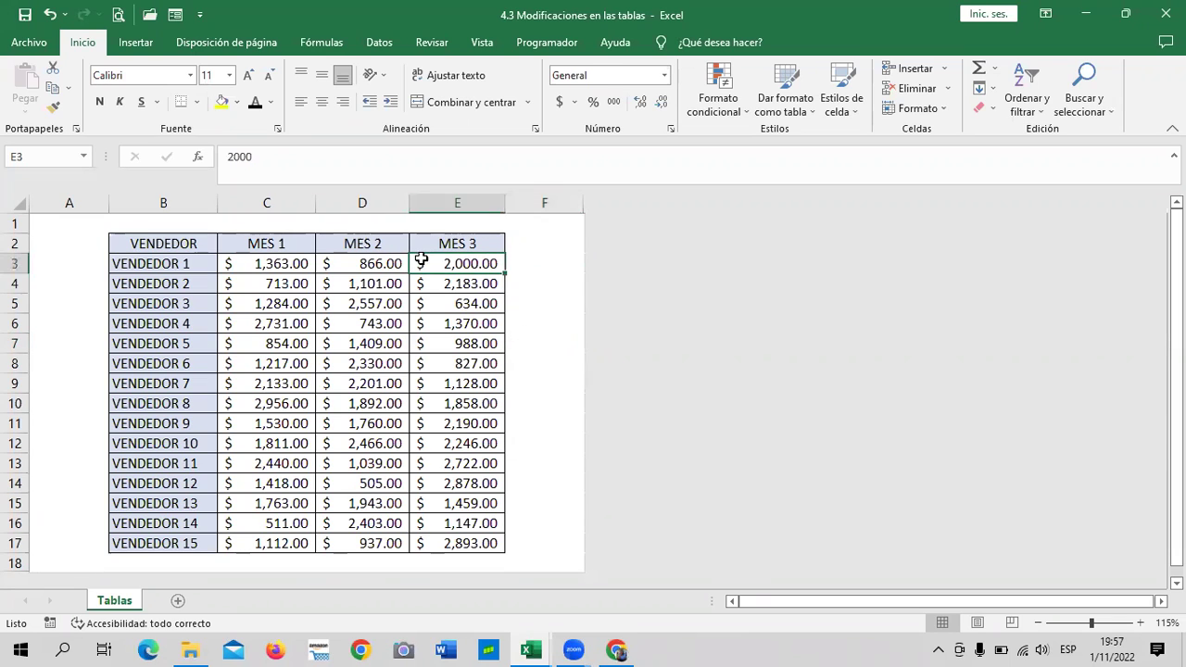
pyautogui.click(272, 263)
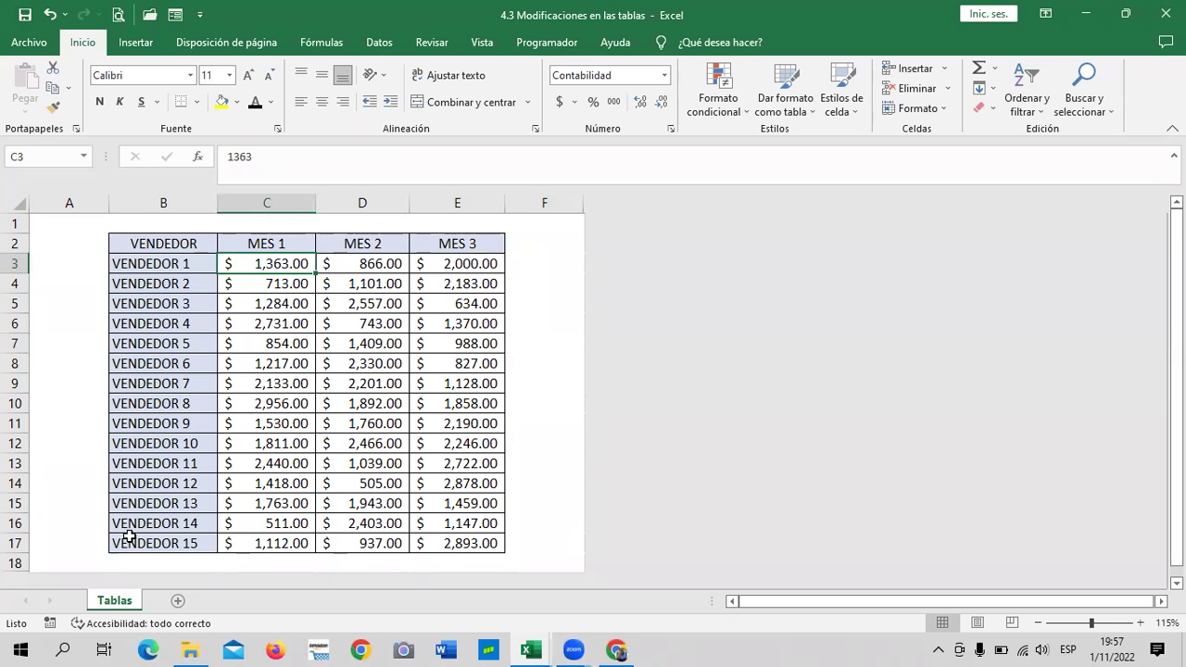
pyautogui.click(130, 543)
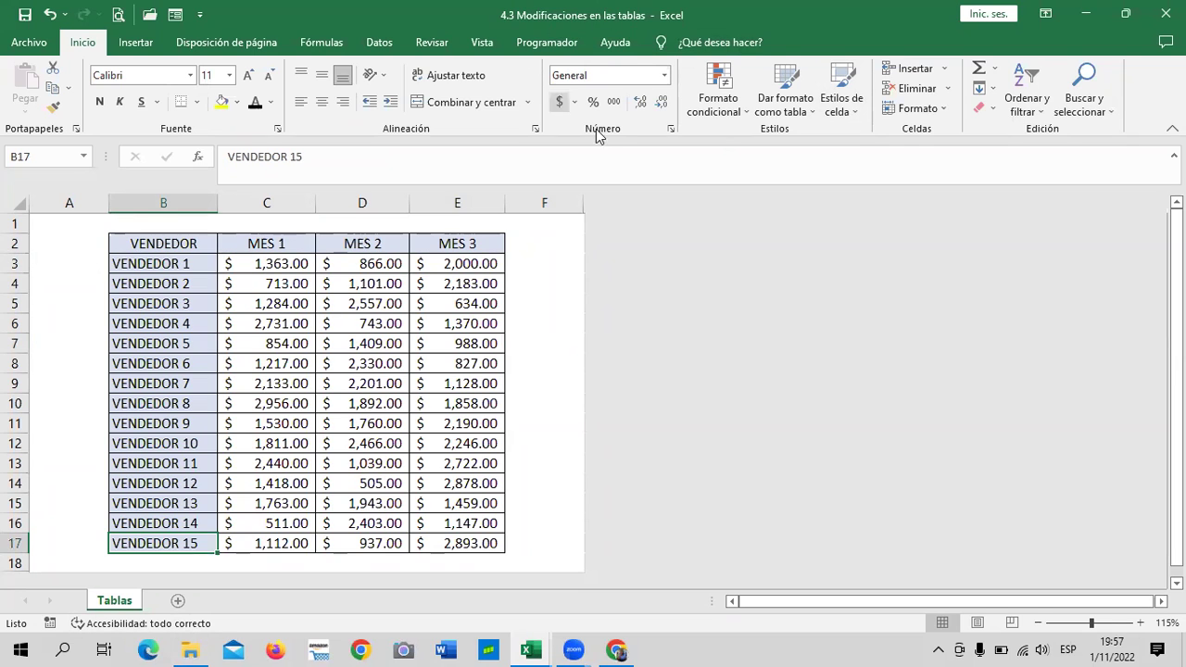
pyautogui.click(377, 380)
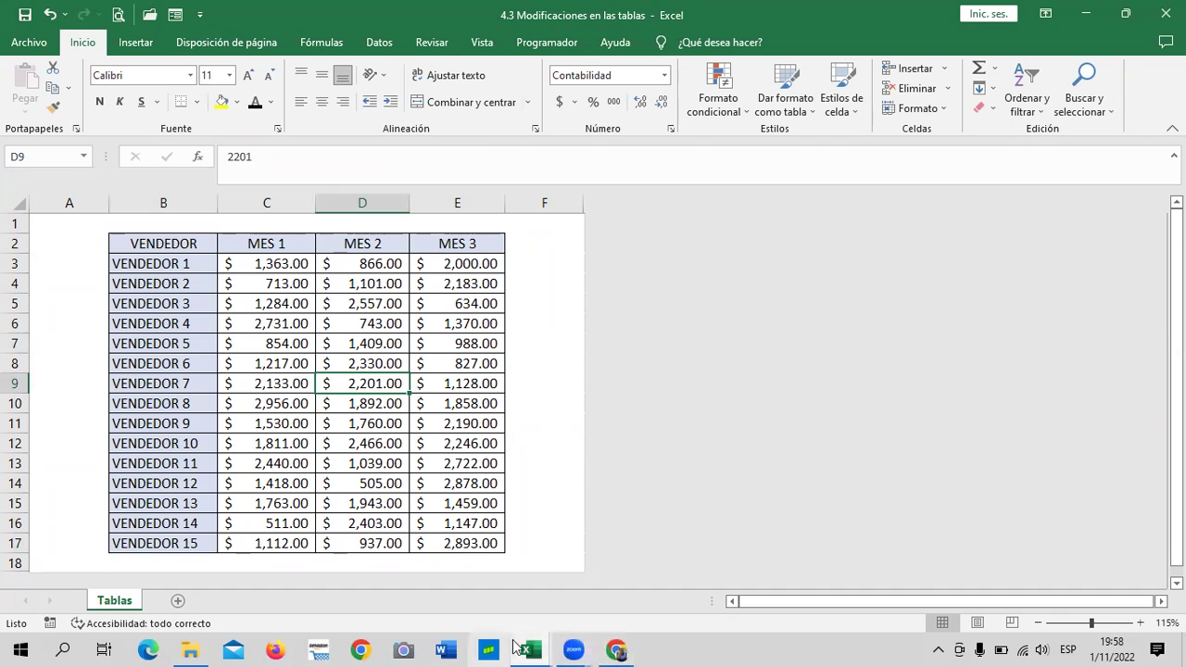
pyautogui.moveTo(532, 649)
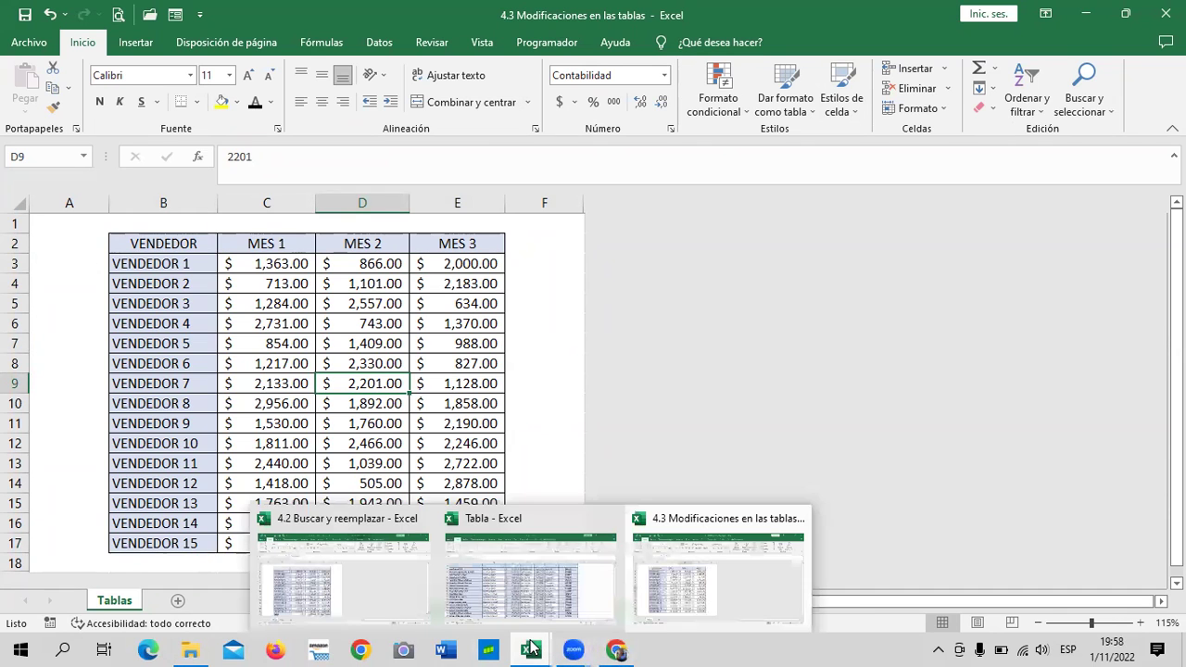
pyautogui.click(604, 627)
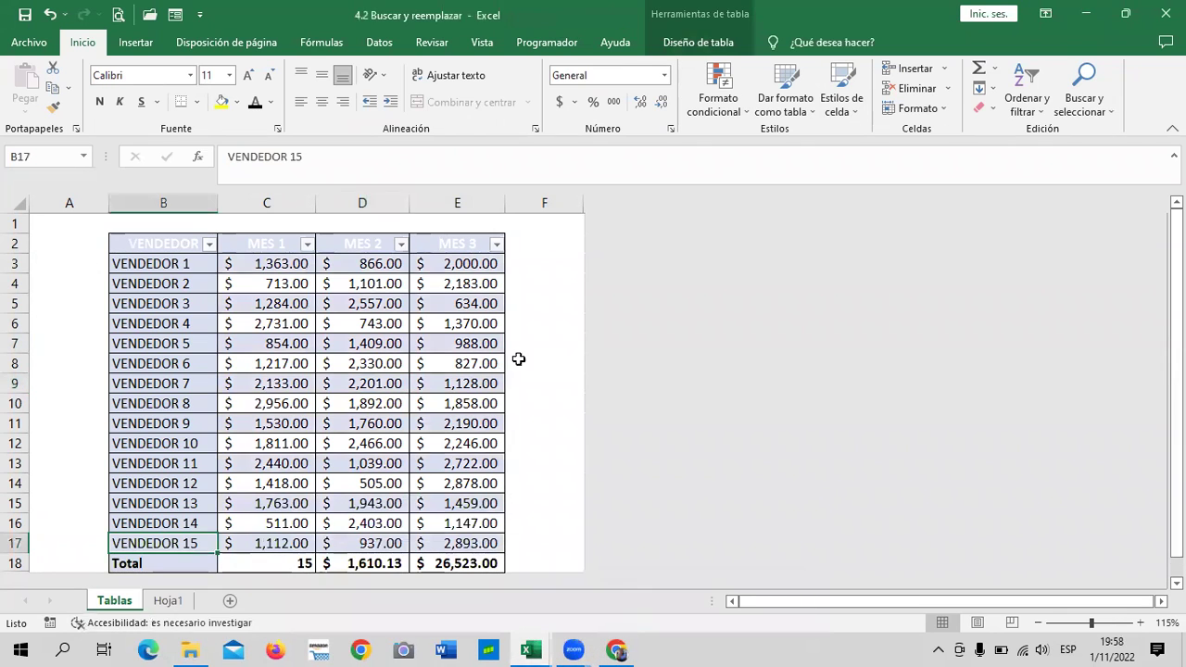
pyautogui.click(540, 326)
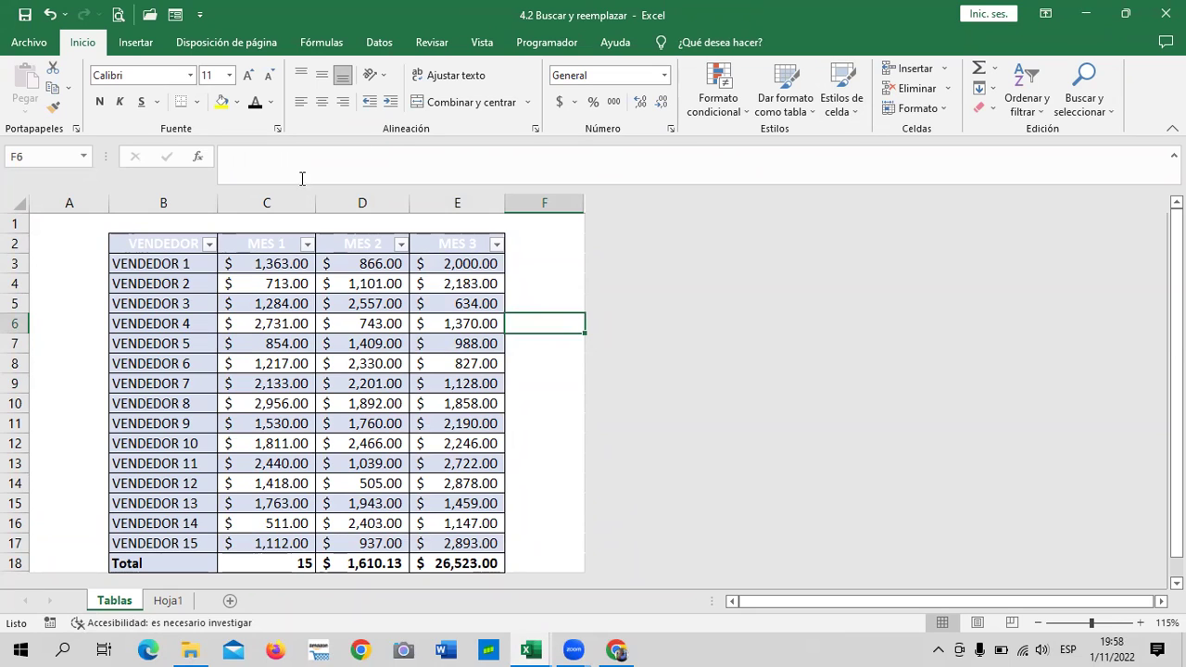
pyautogui.click(522, 244)
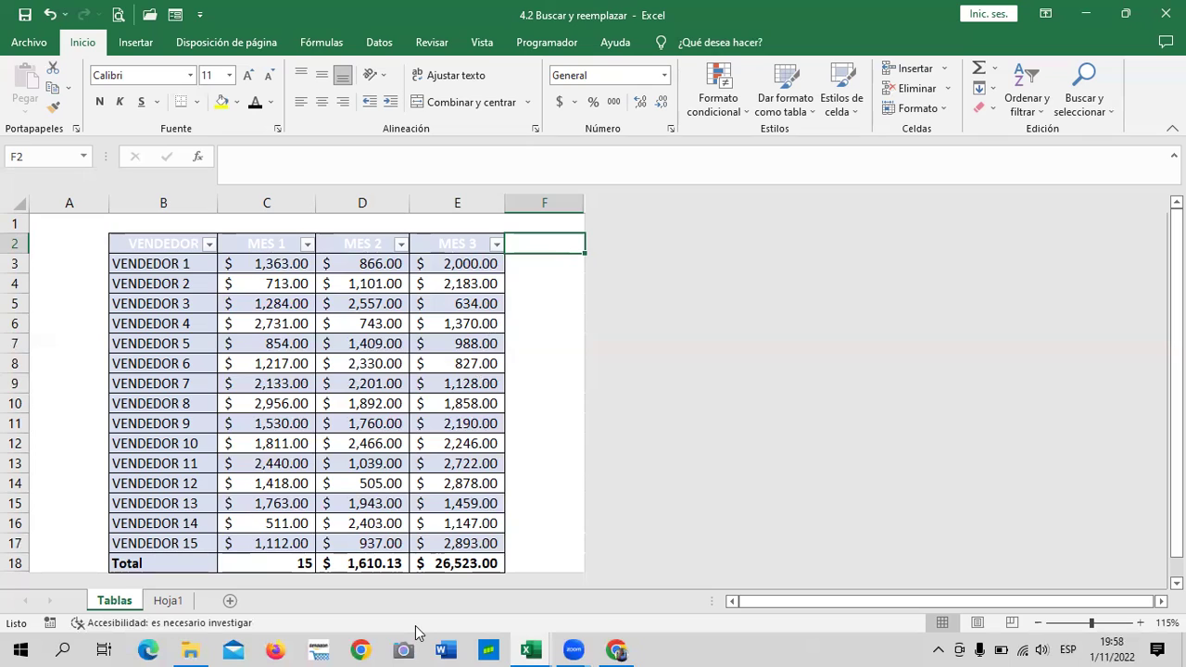
pyautogui.click(550, 445)
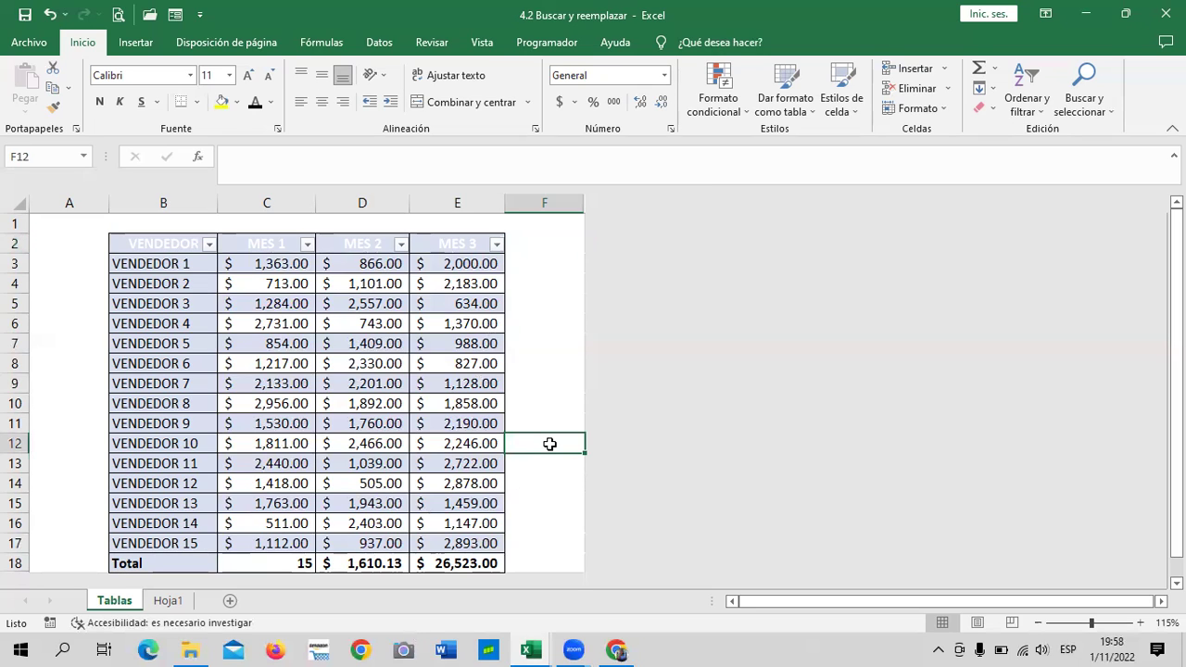
pyautogui.click(554, 516)
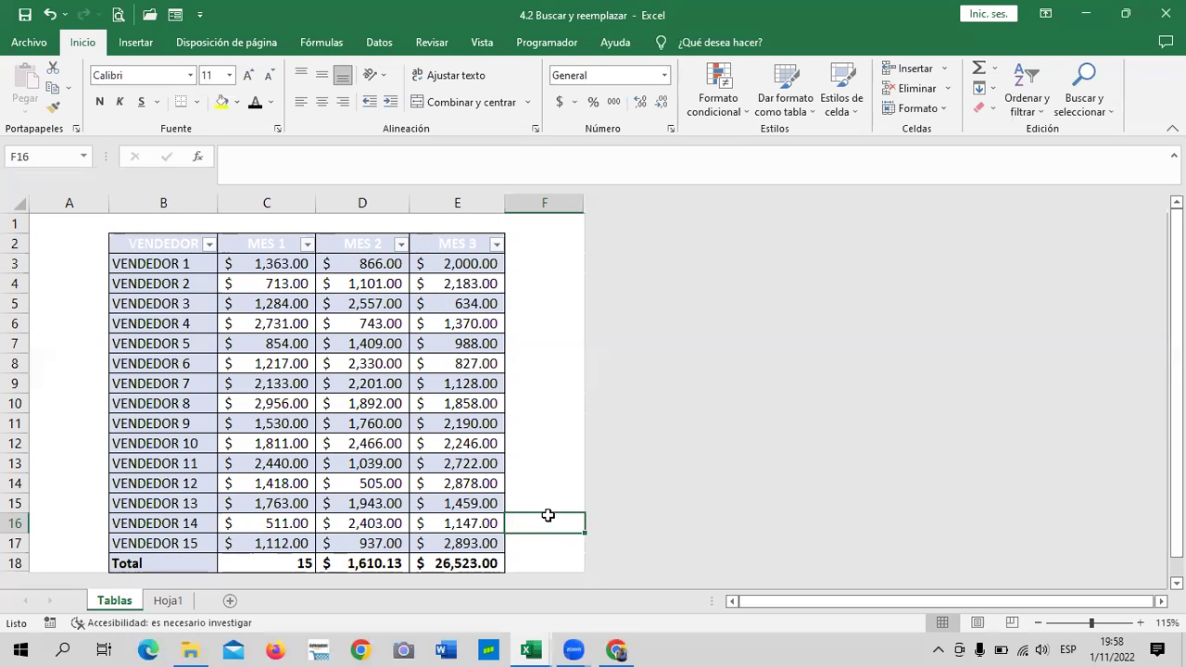
pyautogui.click(542, 462)
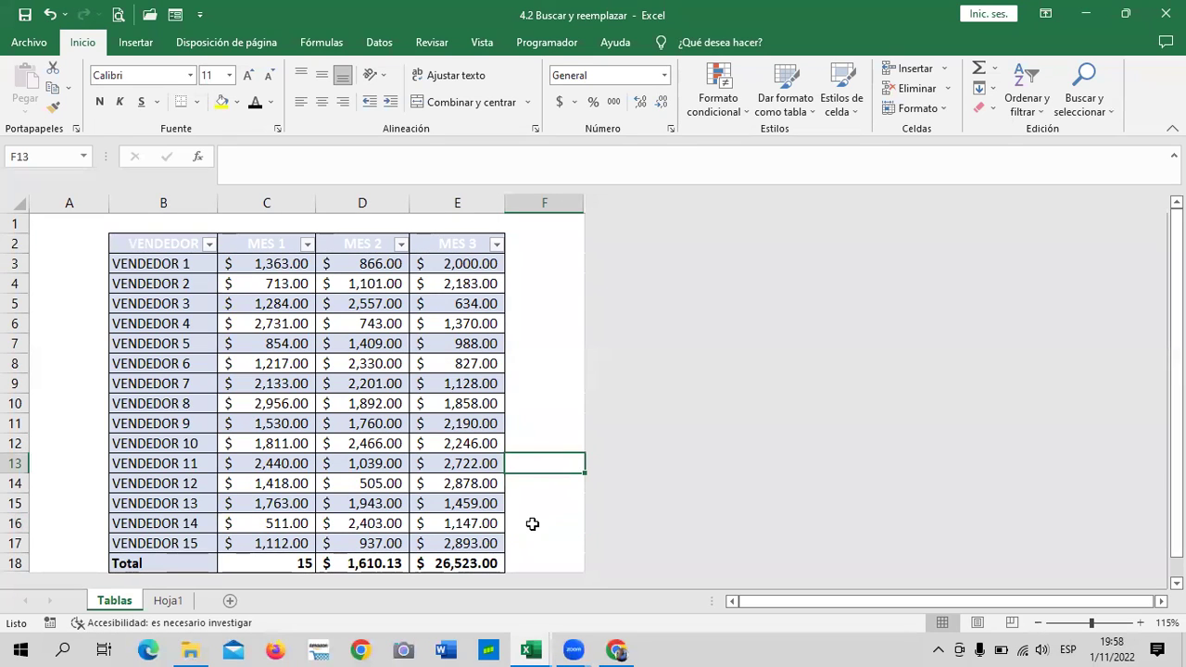